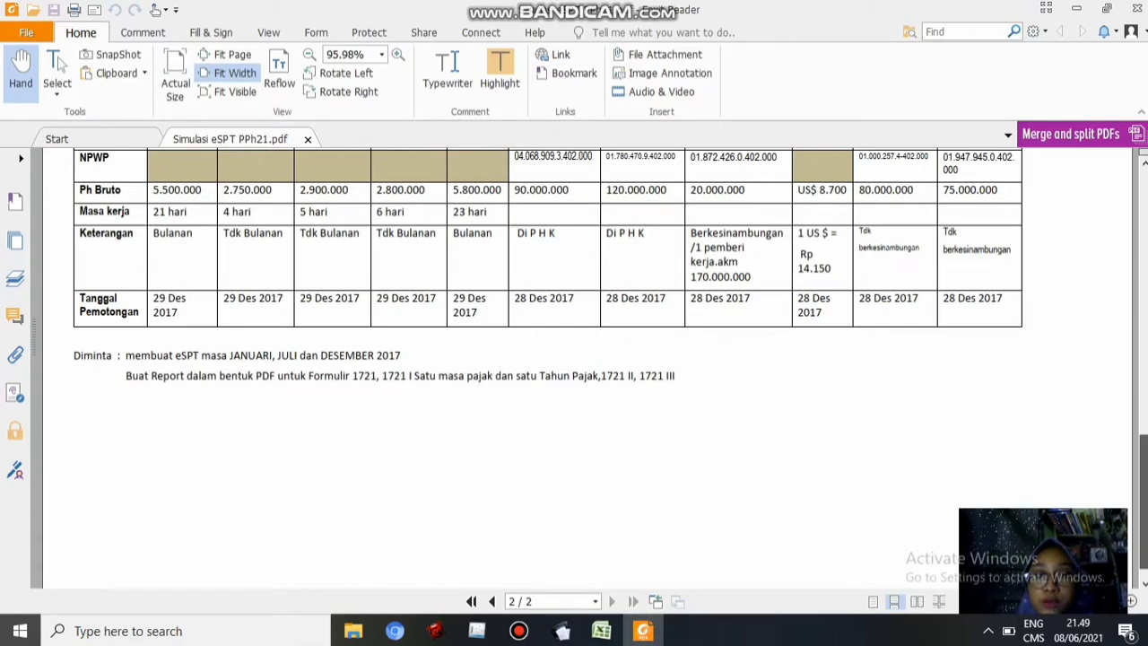
Scroll the Foxit PDF back up to the PEGAWAI TETAP table, then bring up the Excel P.Tetap sheet
scroll(588, 368, up, 10)
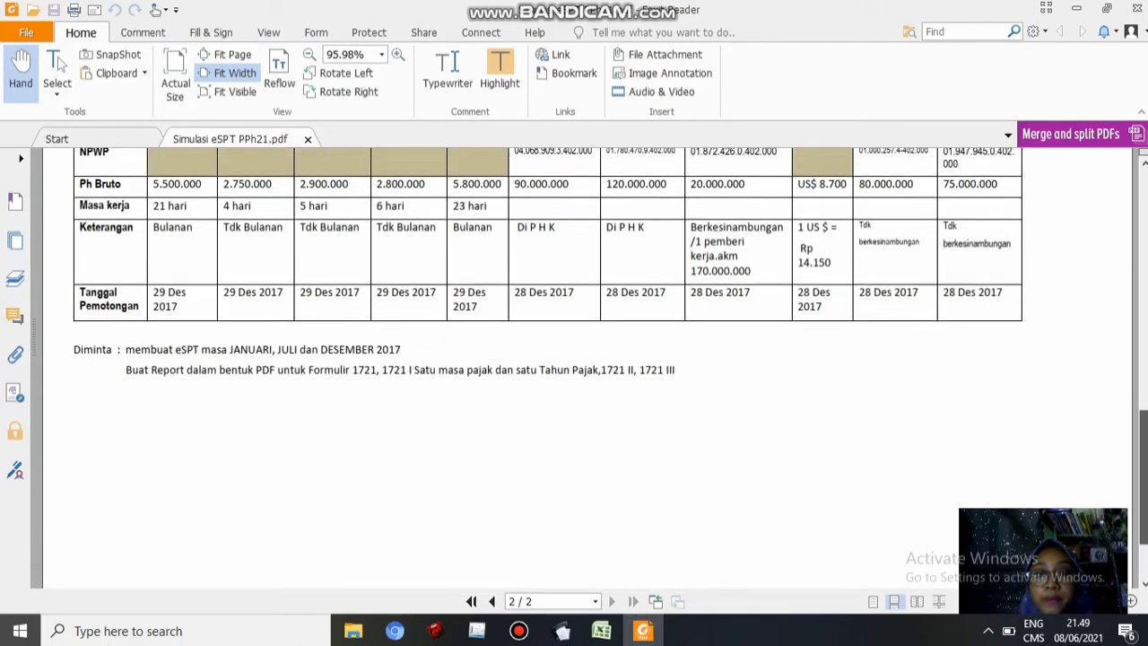
scroll(587, 367, up, 1)
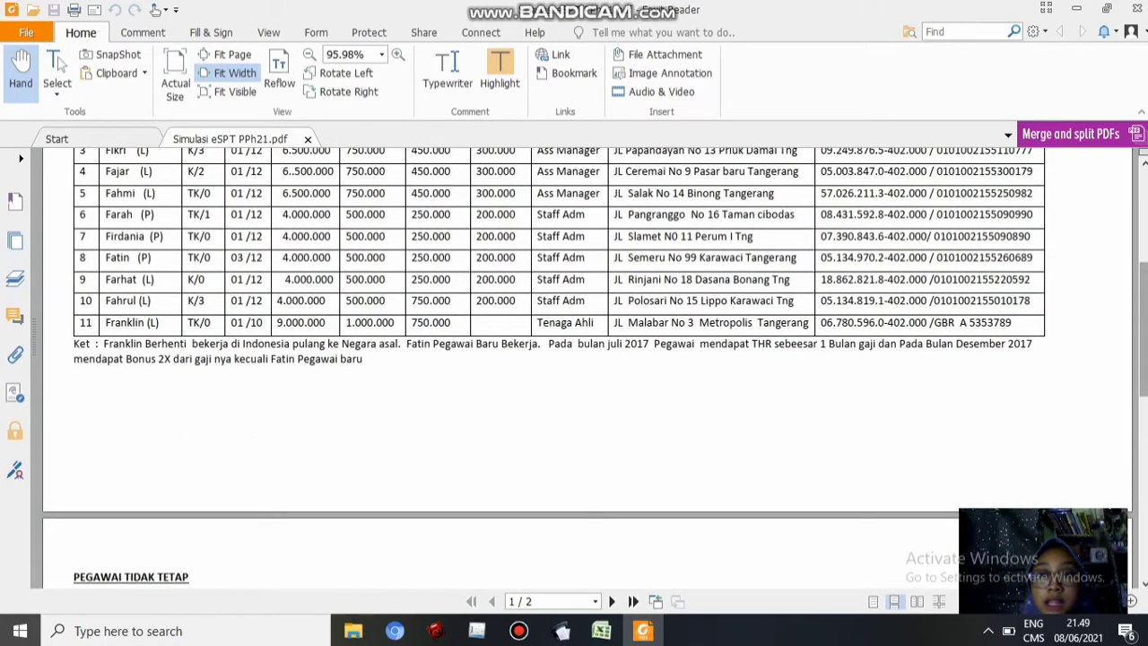
scroll(587, 368, up, 5)
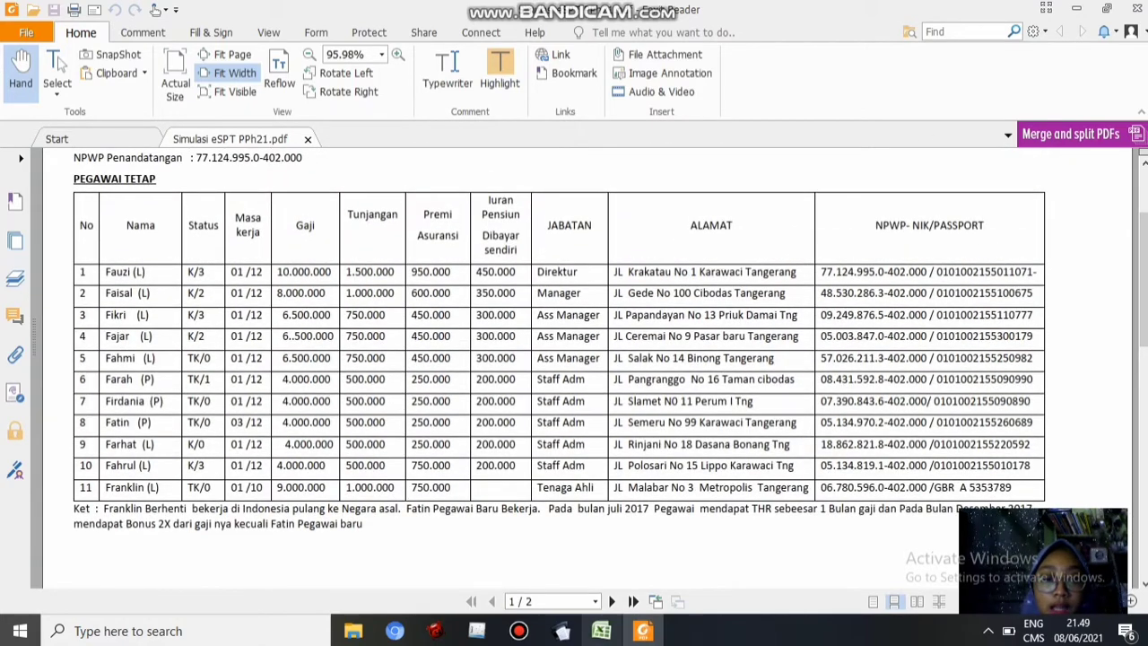
click(601, 631)
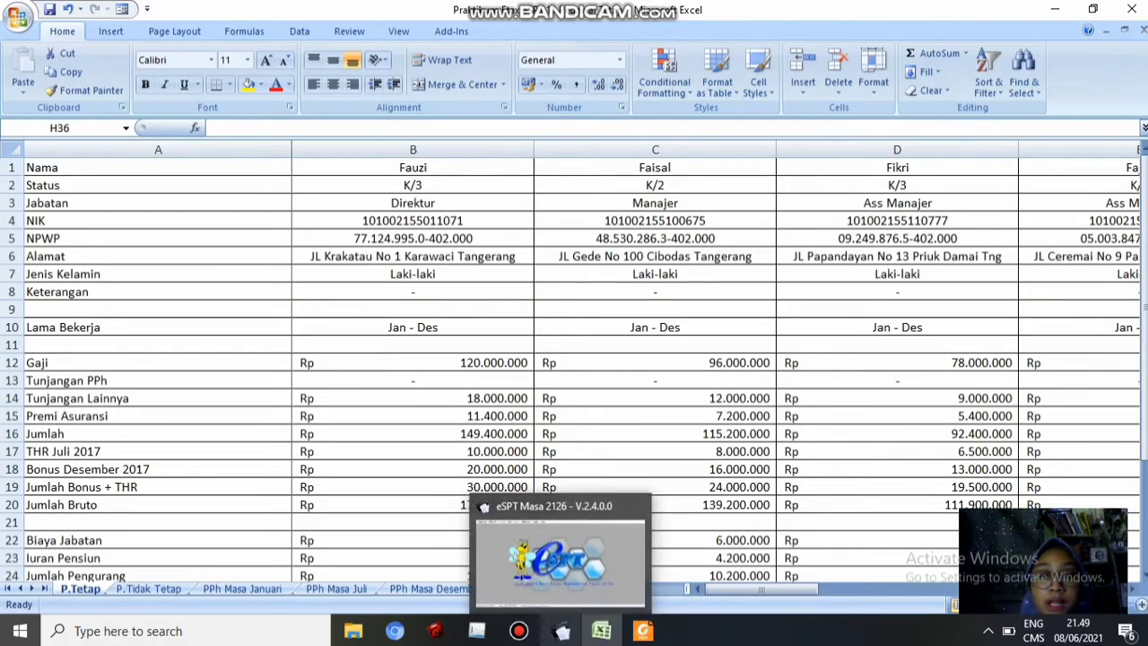
Select db2113.mdb through Database > Pilih Database and log in with the database password
click(562, 631)
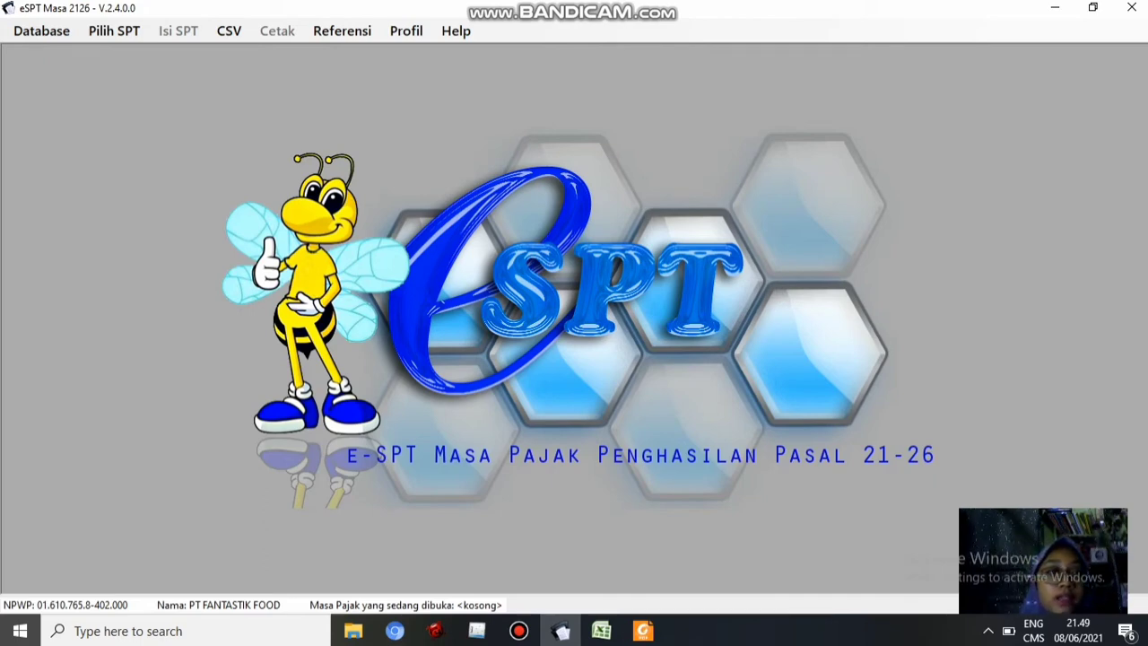
click(41, 30)
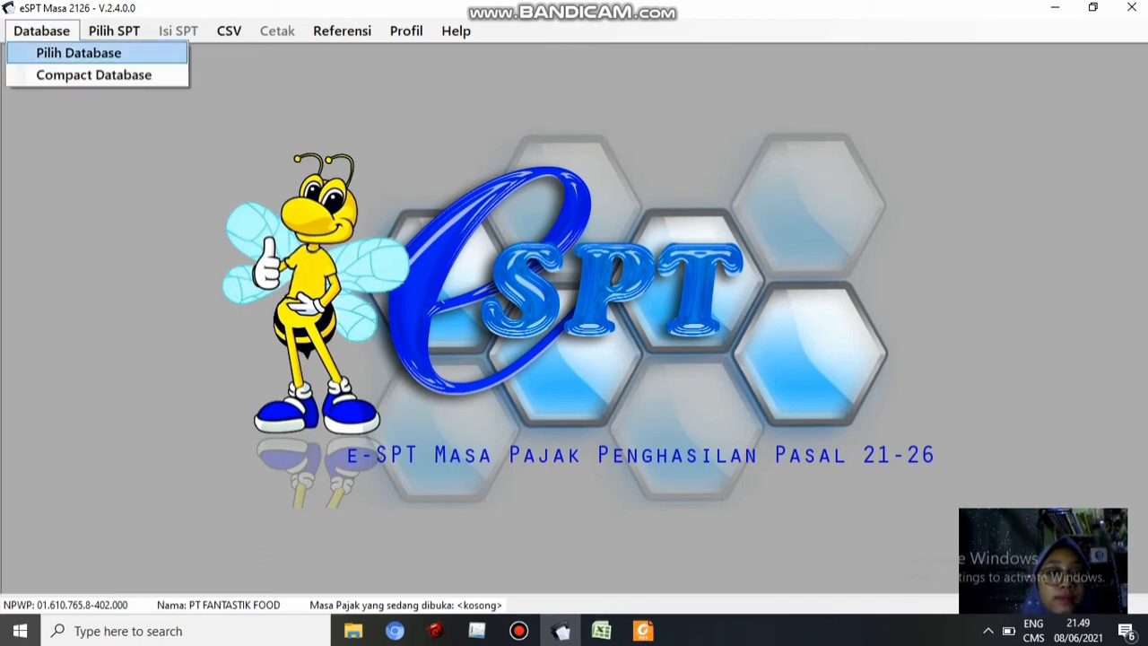
click(79, 53)
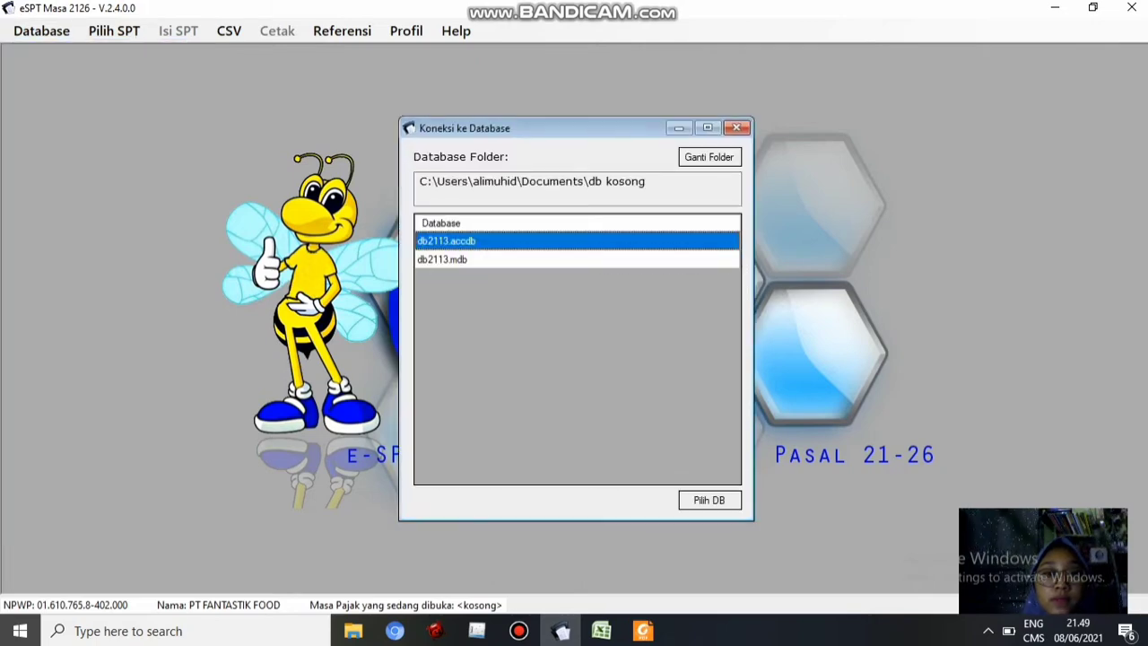
click(467, 260)
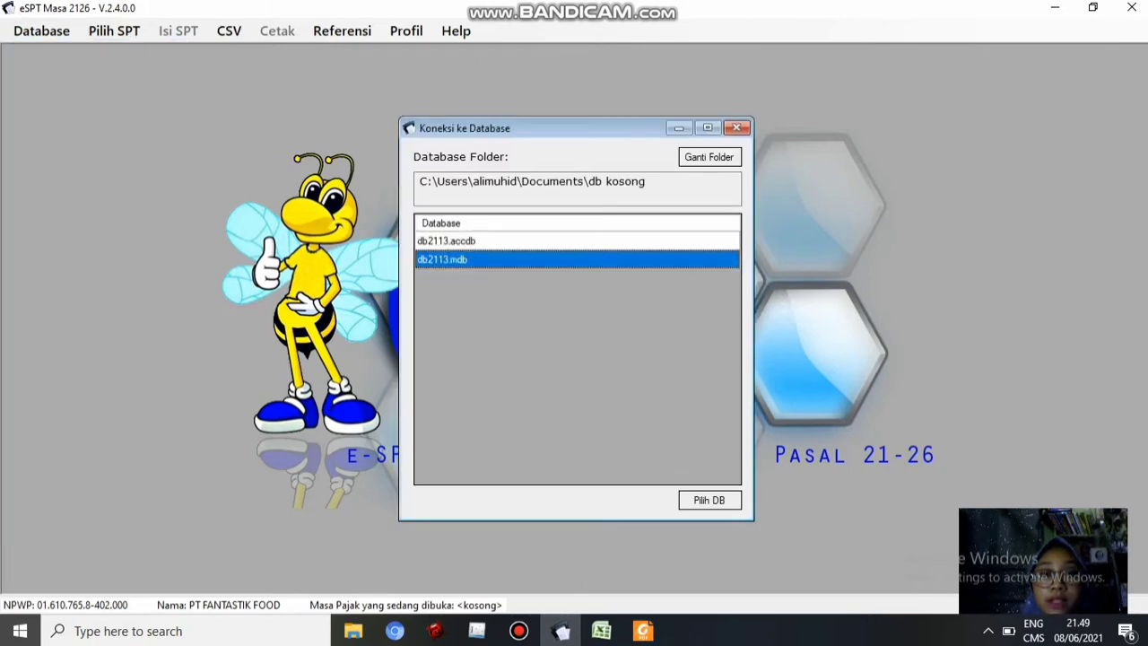
click(709, 500)
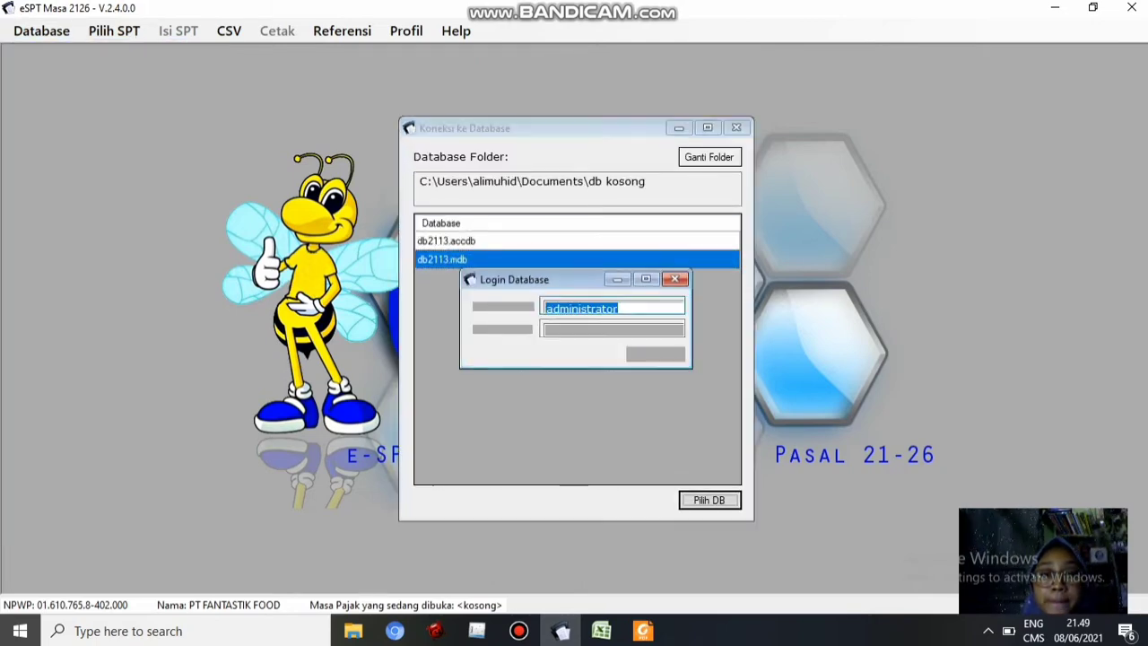
key(Tab)
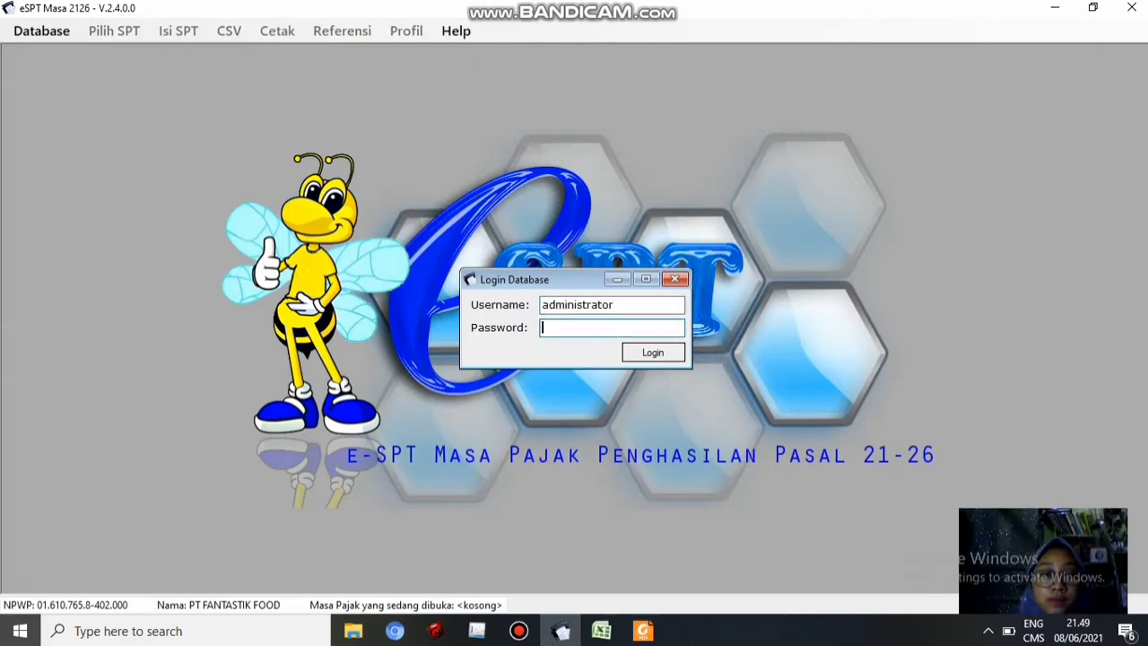
text(123)
key(Return)
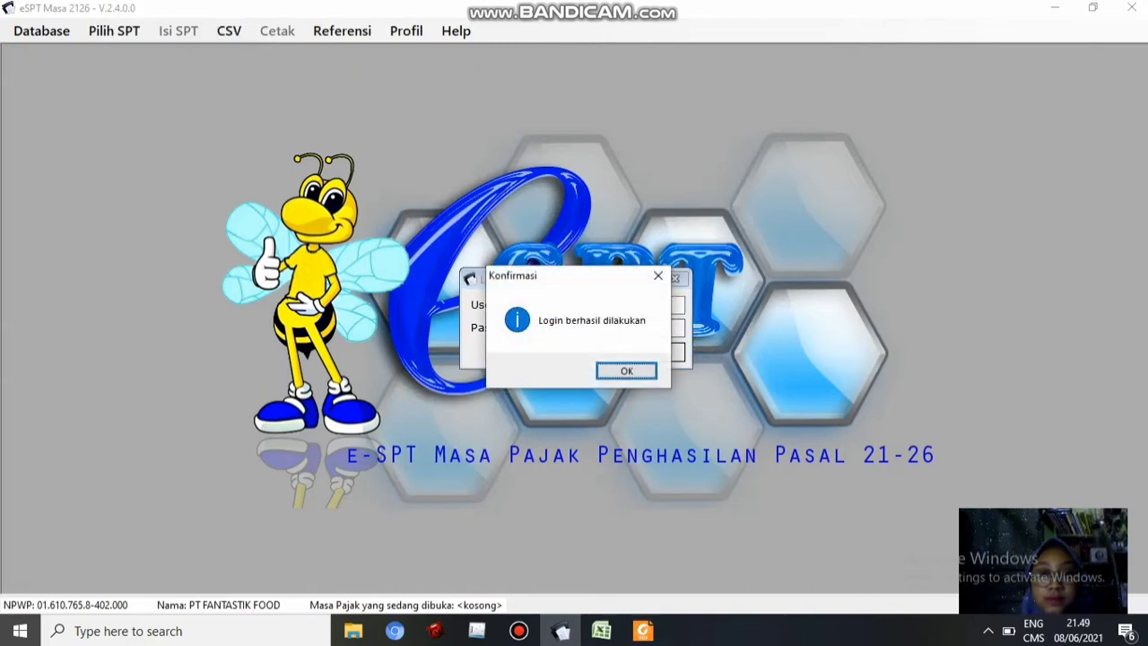
key(Return)
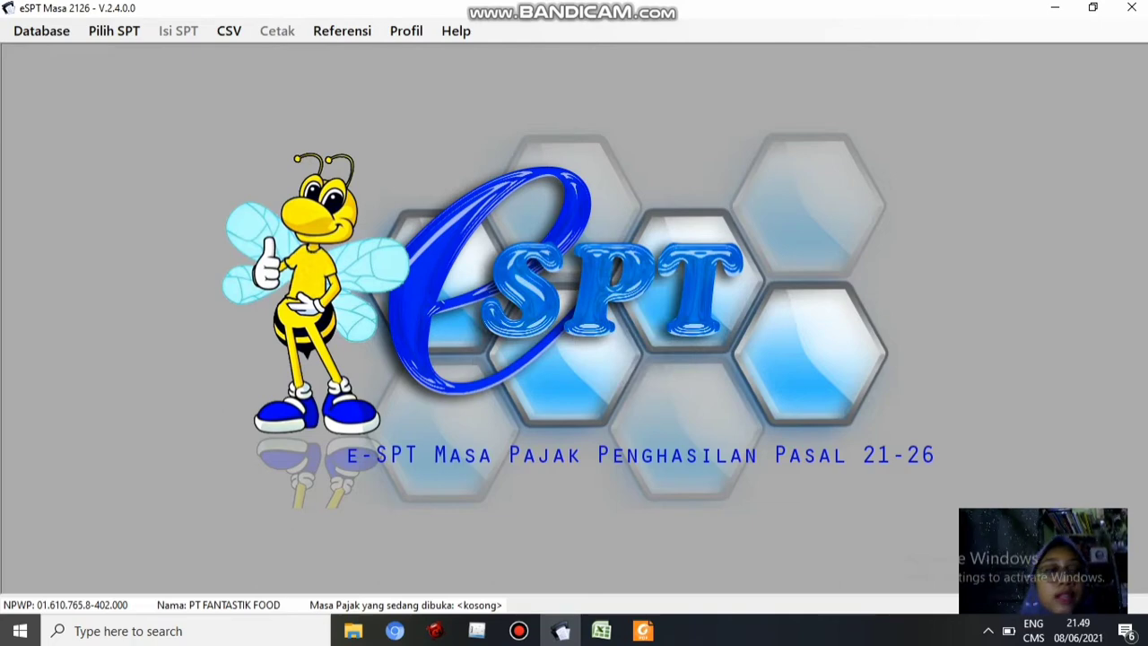
Start a new SPT and set its tax period to Desember 2017 in the calendar
click(114, 30)
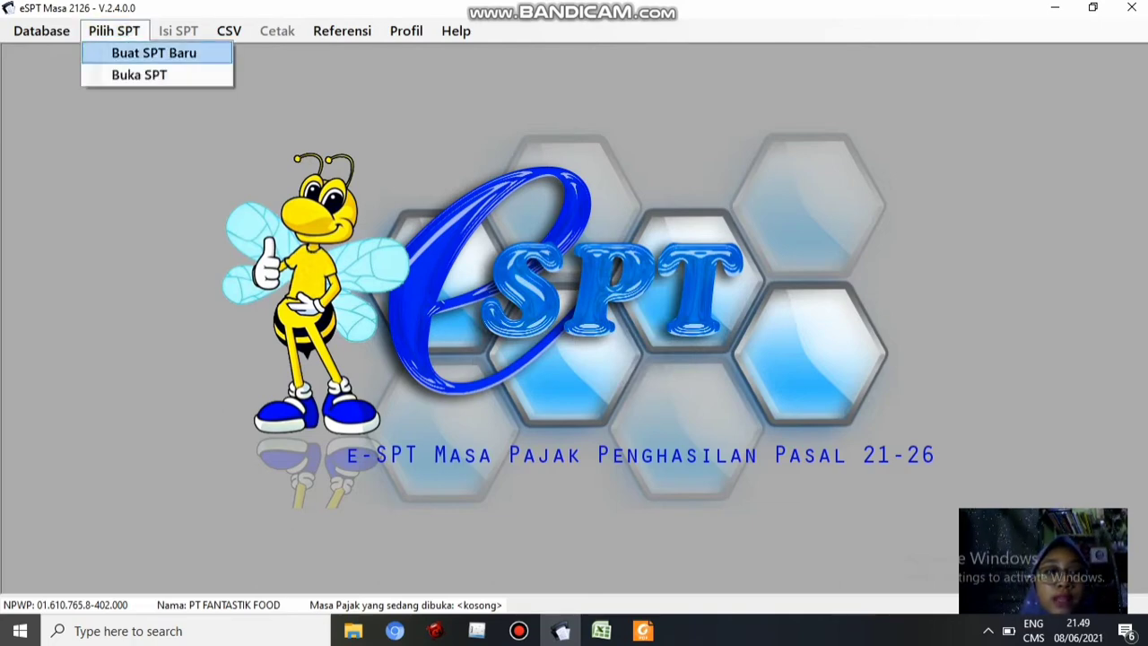
click(154, 49)
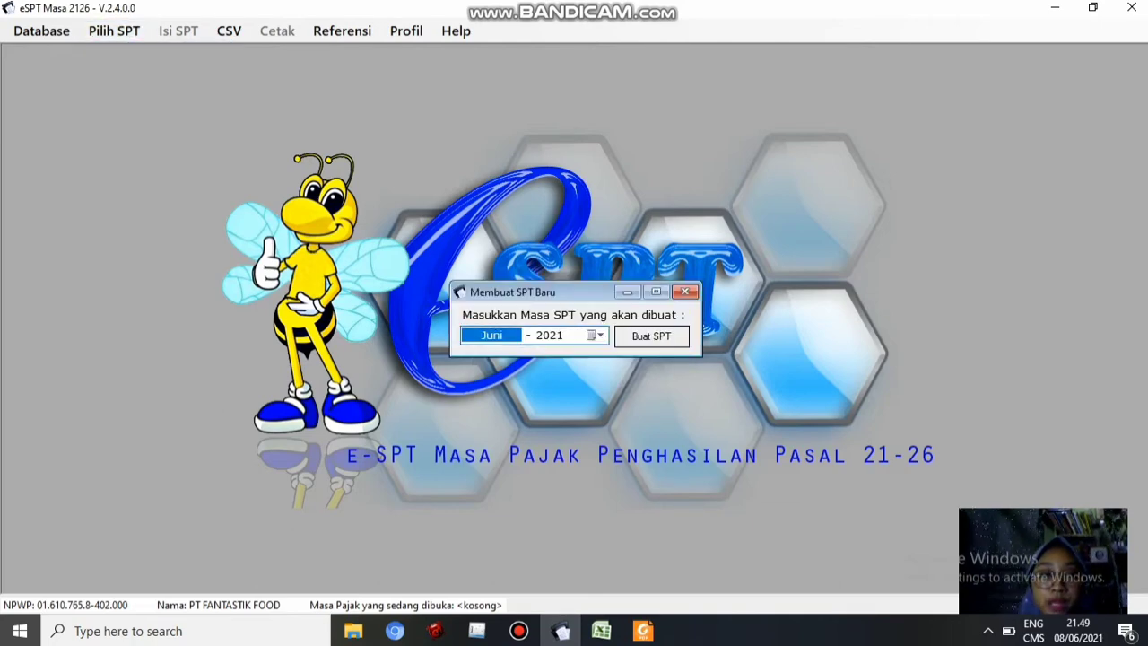
click(596, 334)
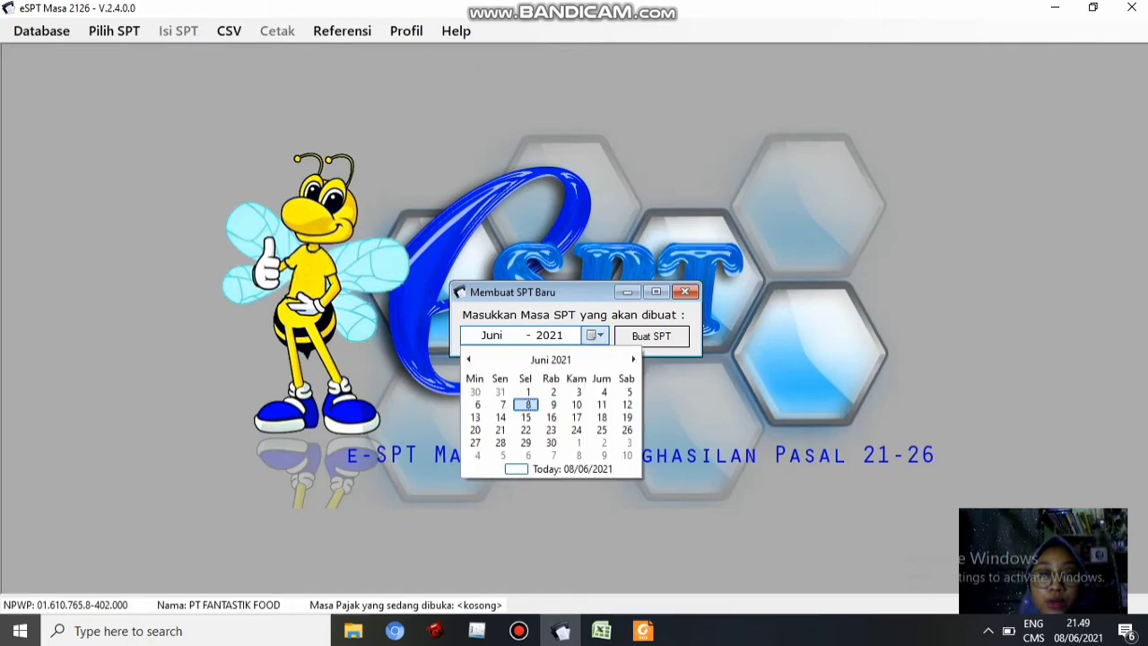
click(551, 359)
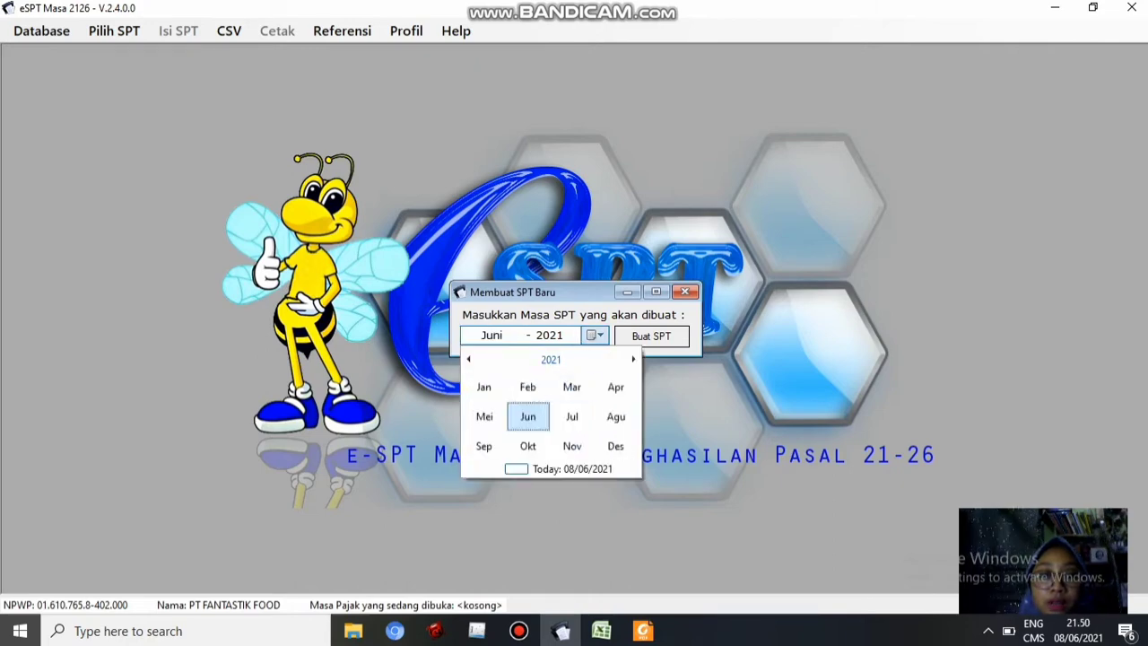
click(551, 360)
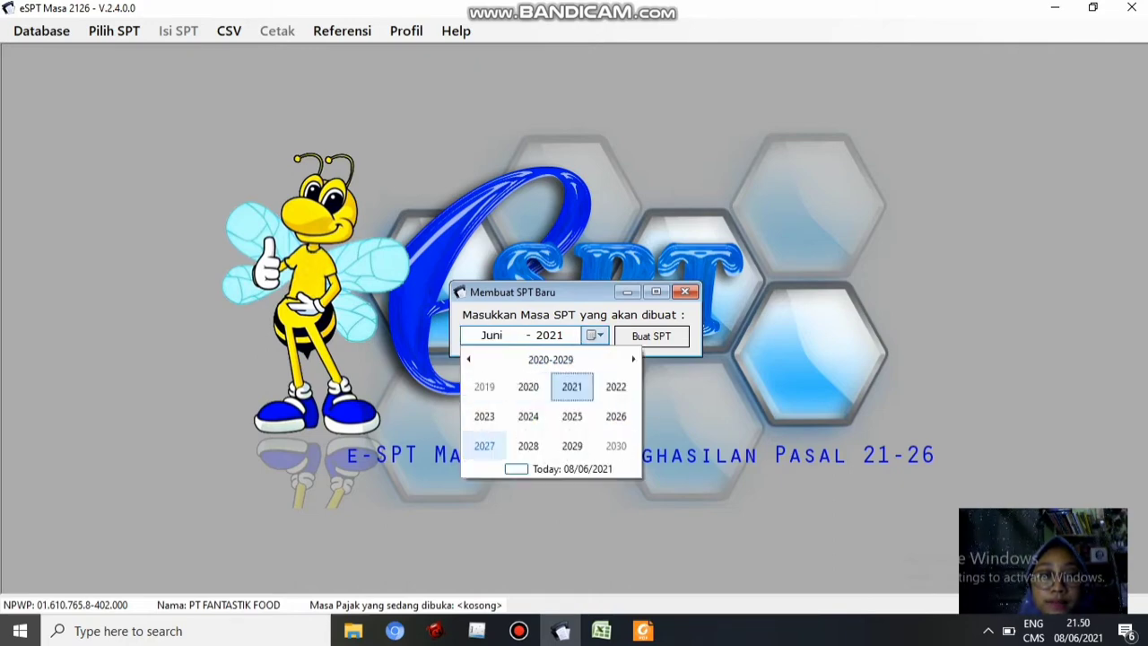
click(469, 360)
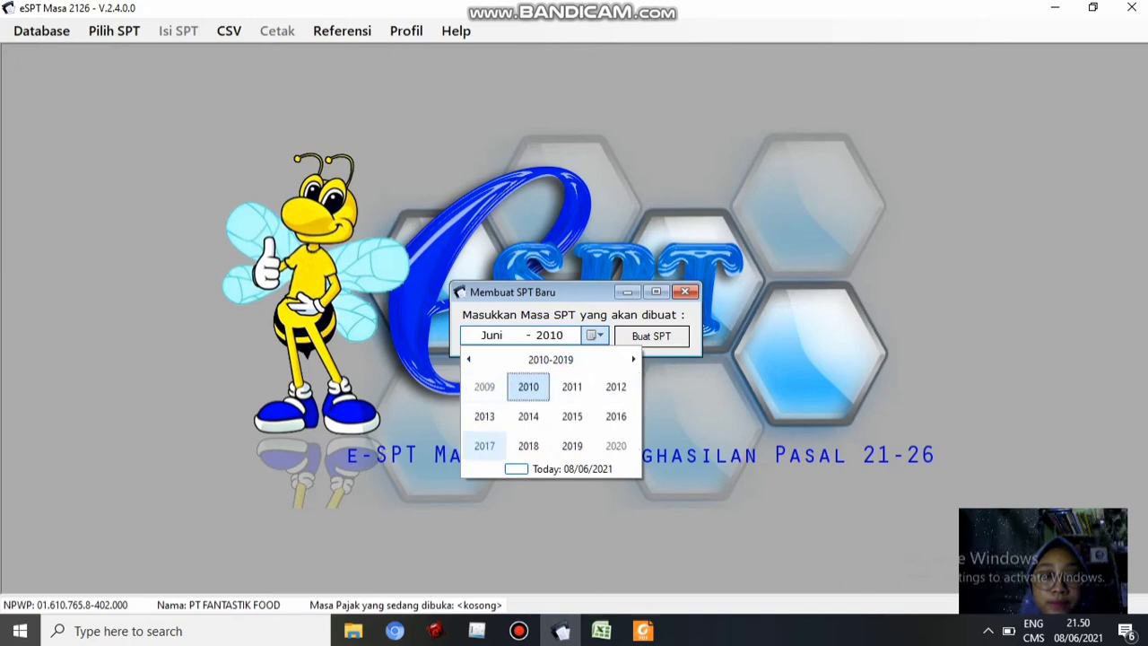
click(485, 446)
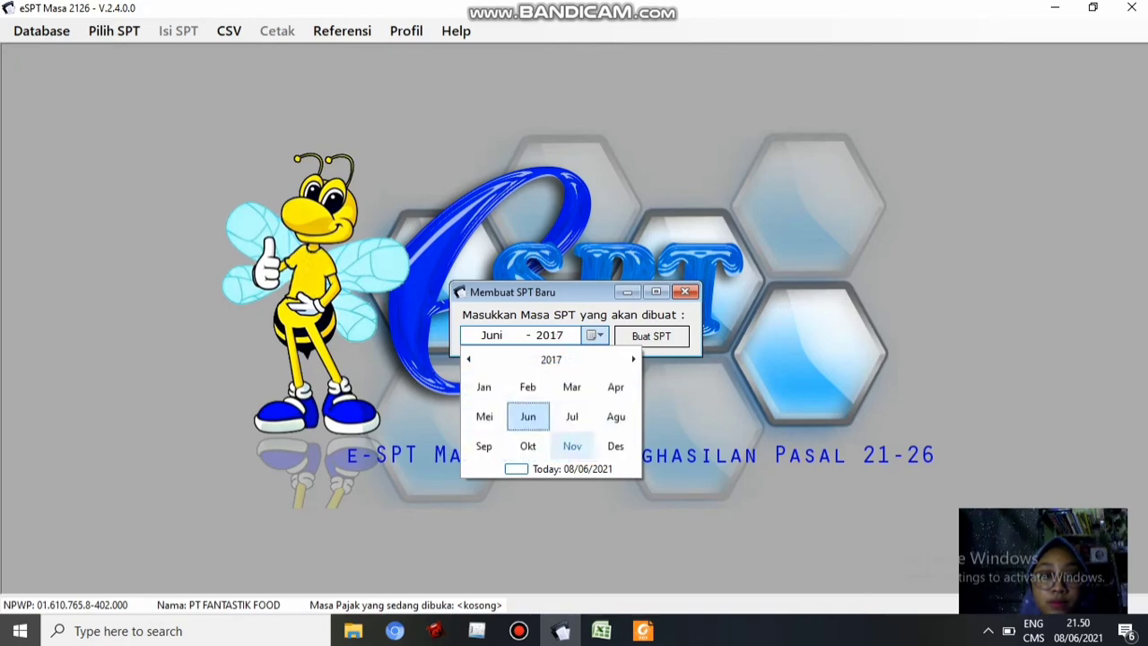
click(616, 446)
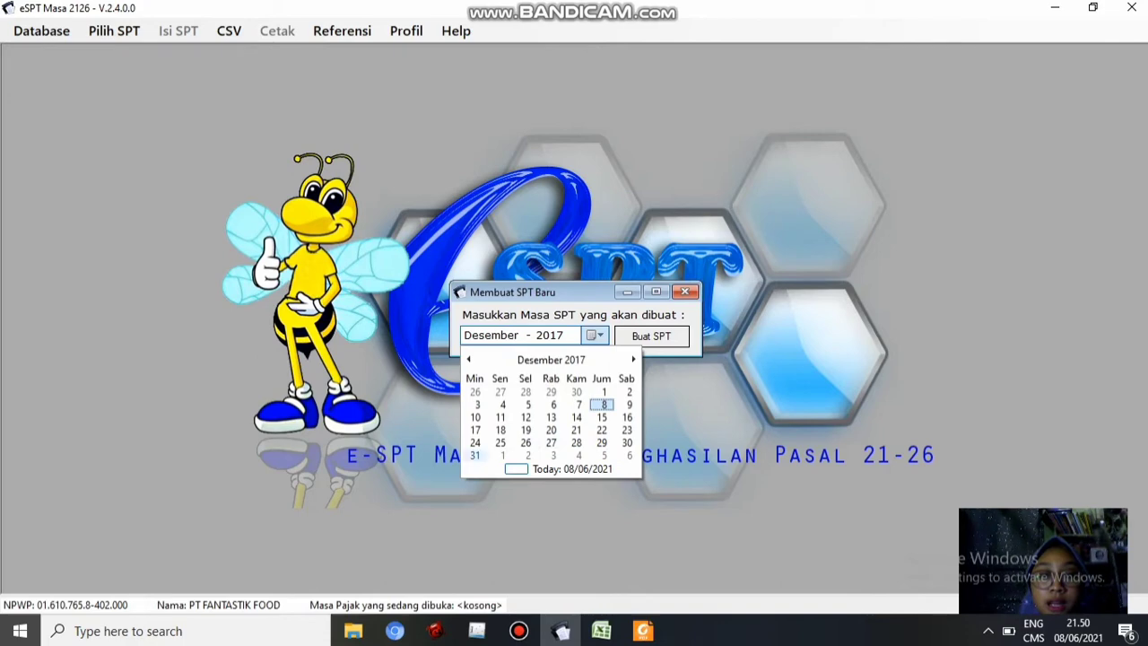
click(476, 455)
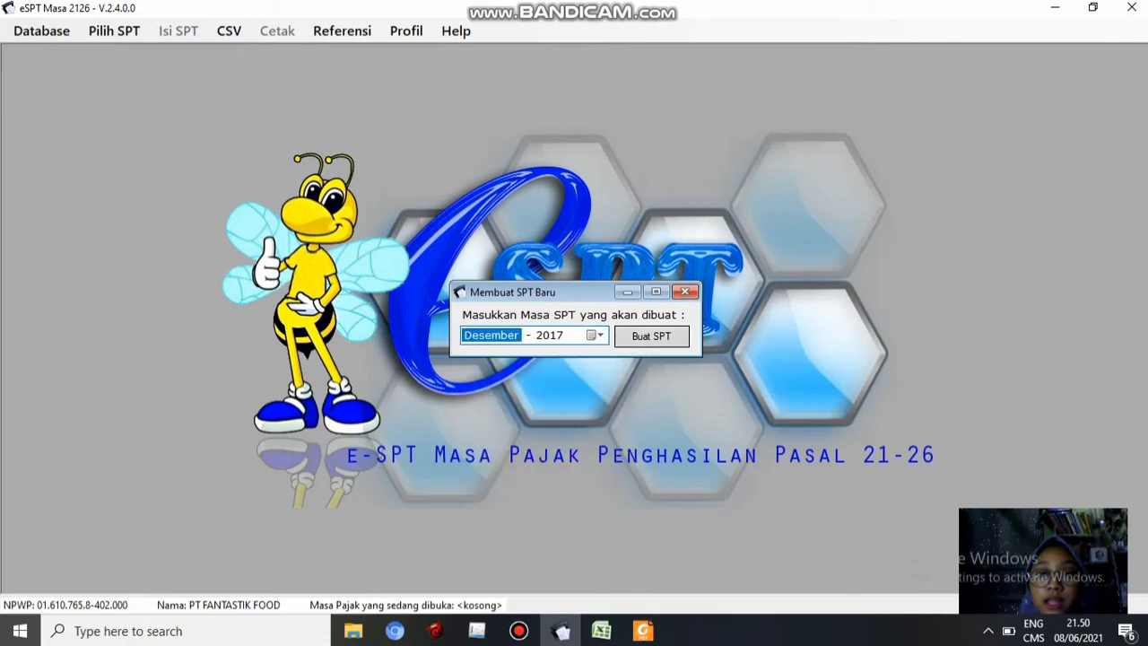
Create the Desember 2017 SPT, confirm it, and go to Isi SPT > Daftar Bukti Potong
click(651, 336)
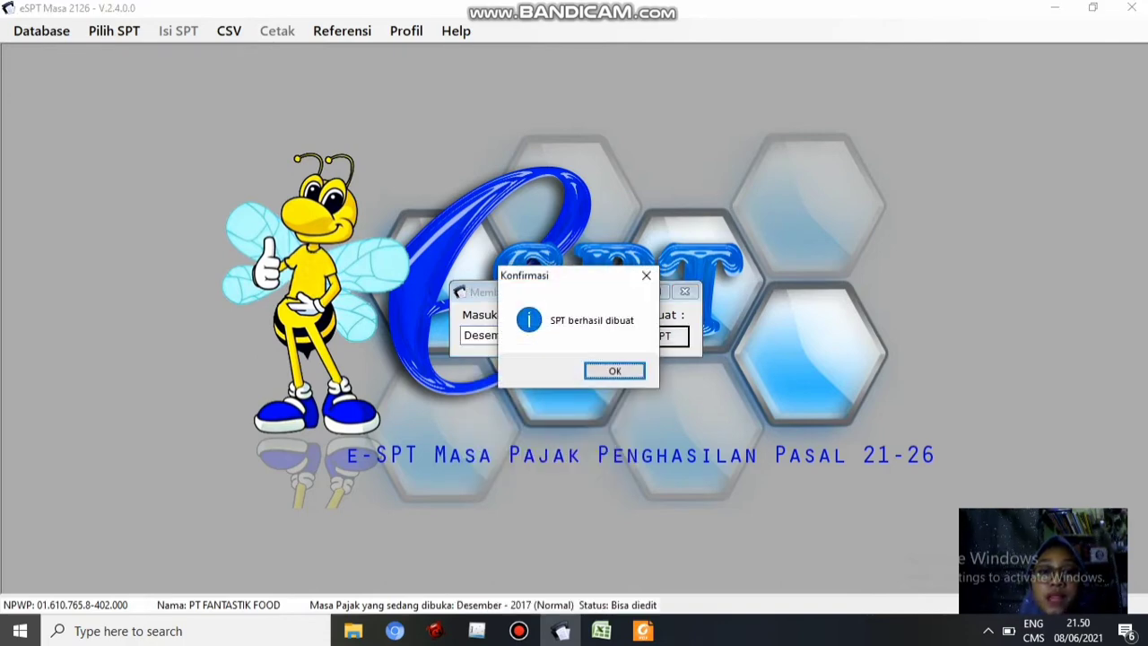
click(614, 371)
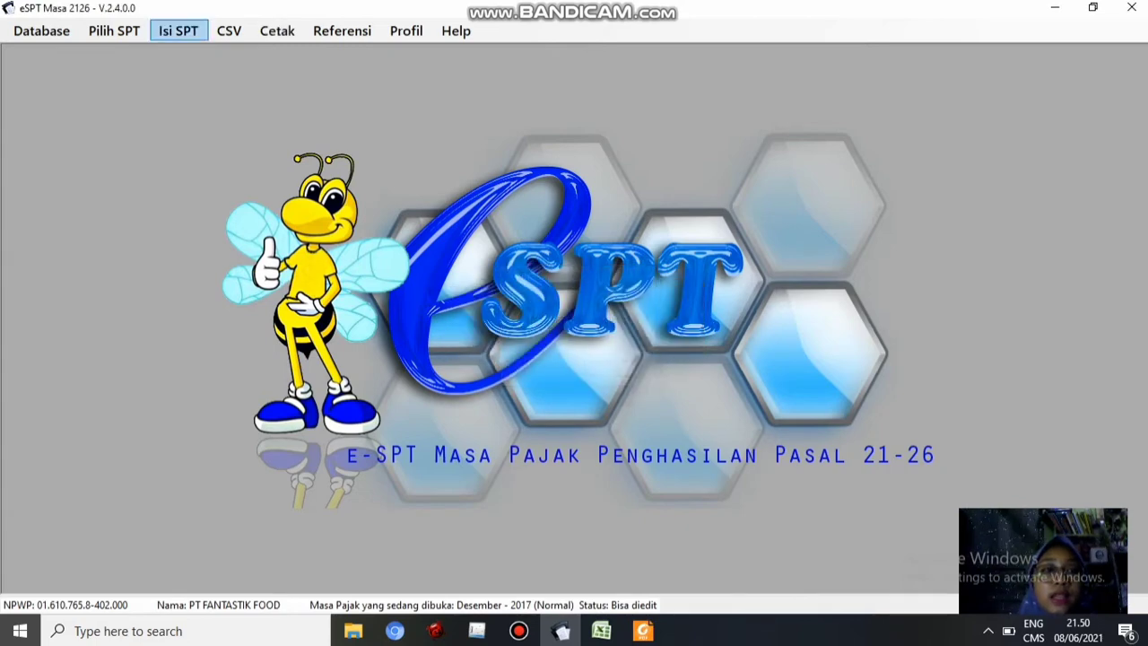
click(179, 30)
mouse_move(241, 53)
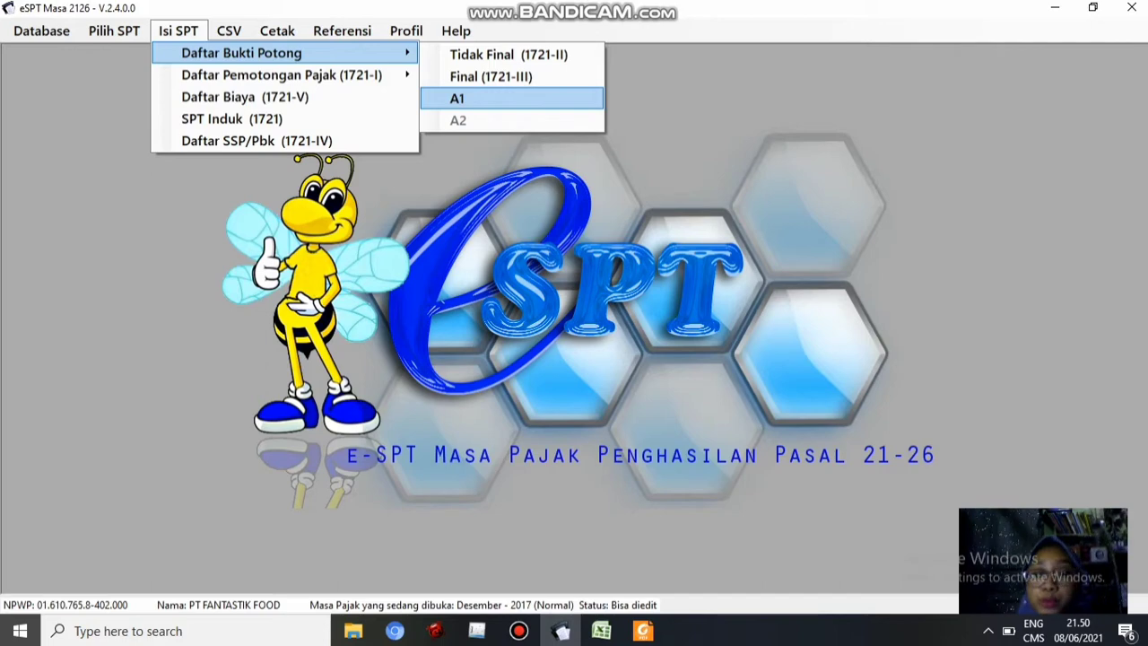
Open the A1 slip list and start a new slip numbered 0000001
click(511, 98)
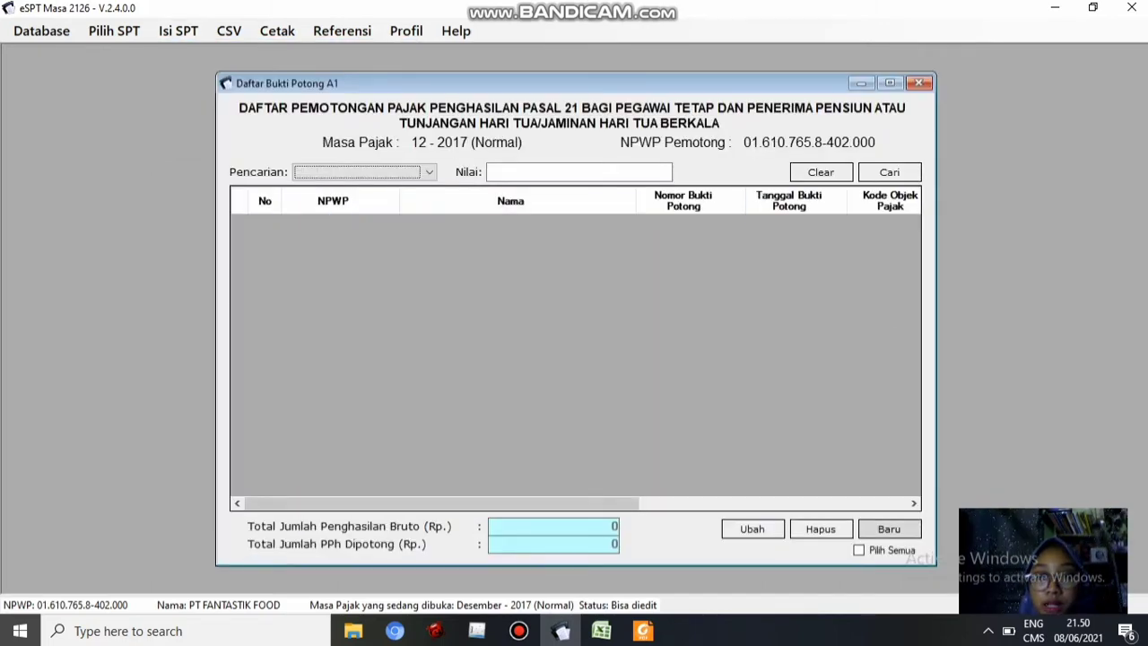
click(889, 529)
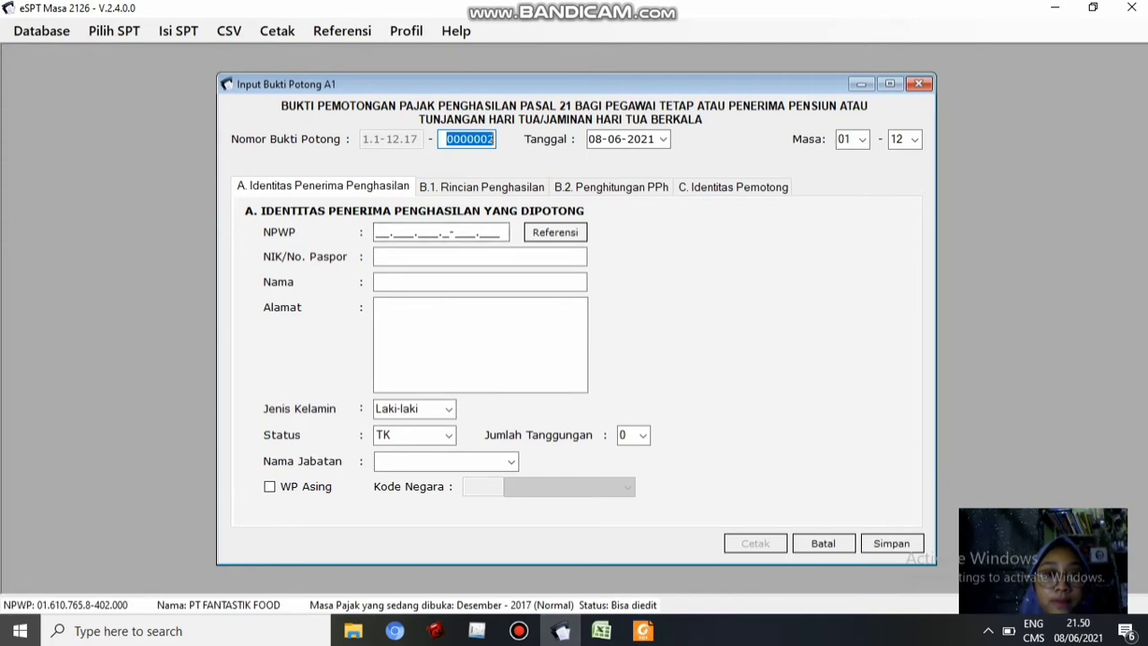
key(End)
key(BackSpace)
text(1)
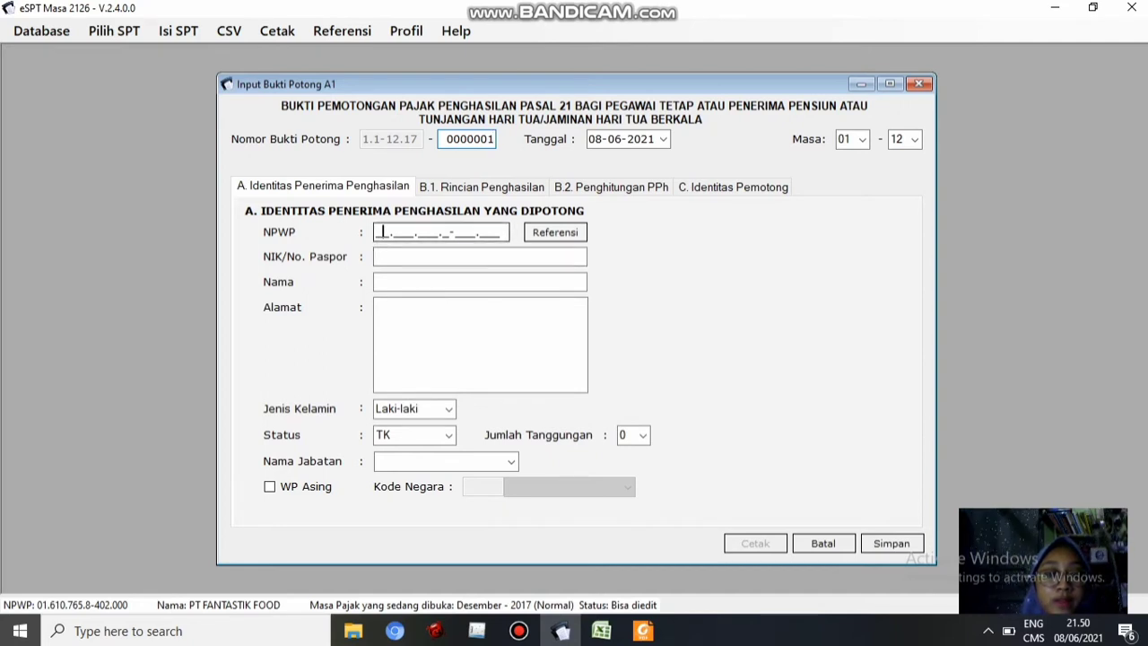
click(382, 232)
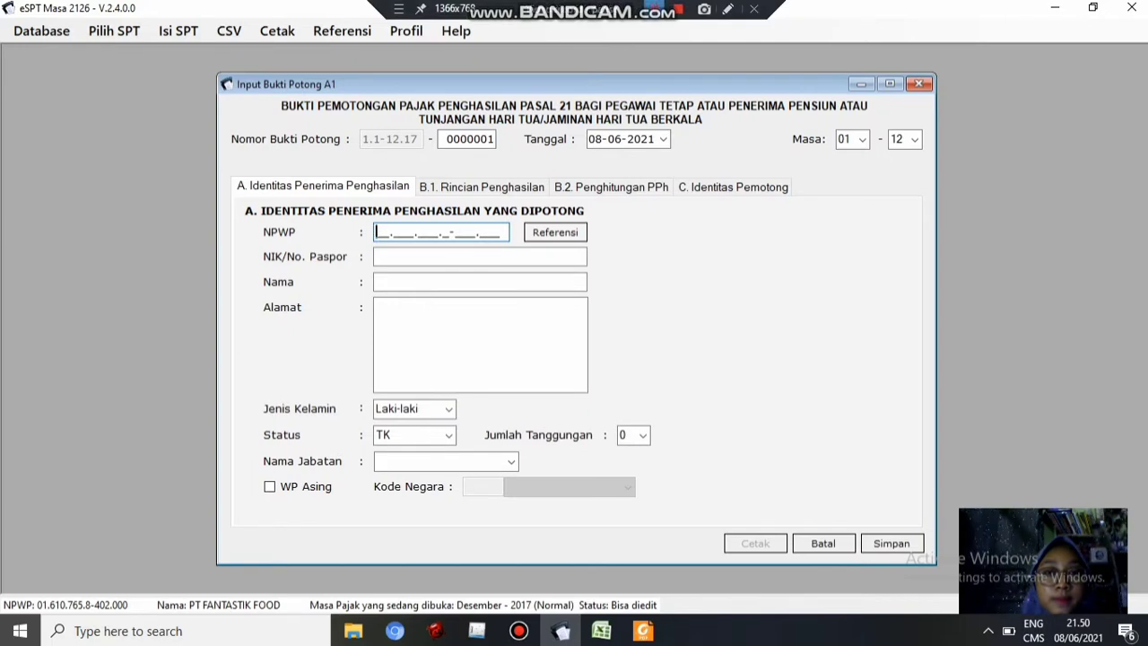
click(655, 9)
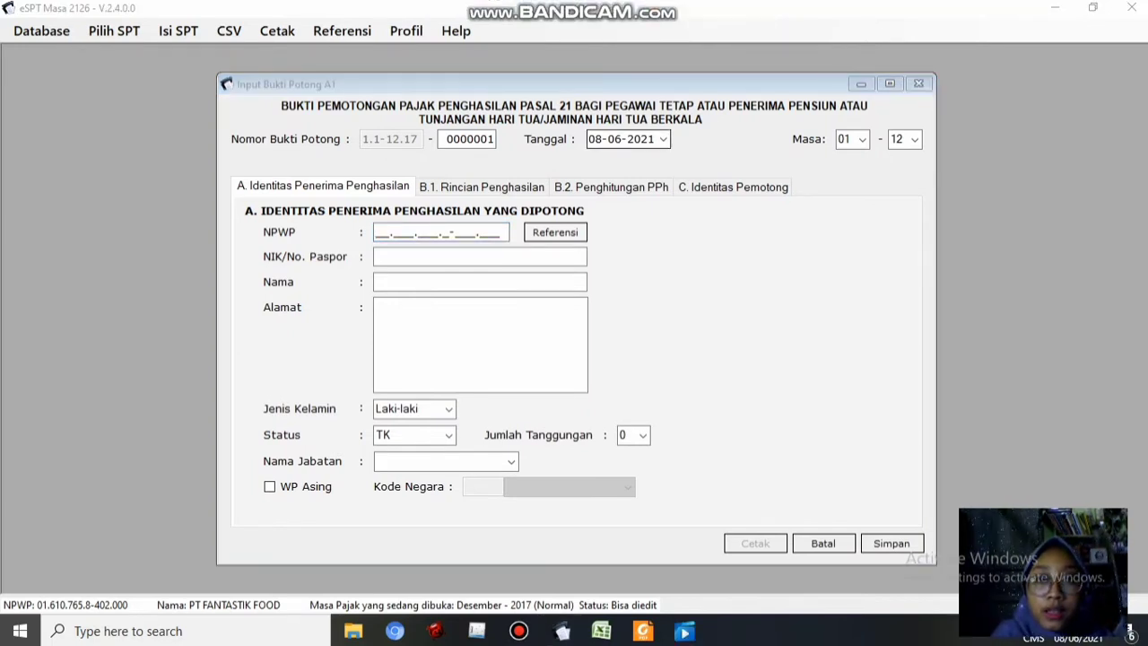
Set the slip's Tanggal to 31-12-2017 via the year, month and day views
click(663, 139)
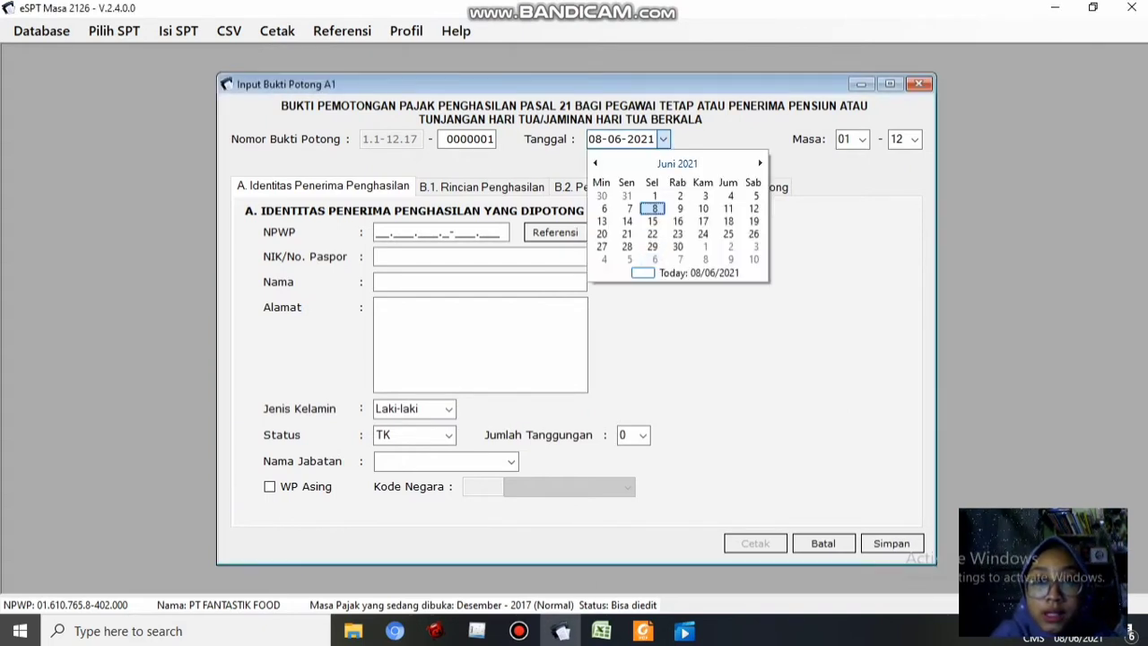
click(678, 163)
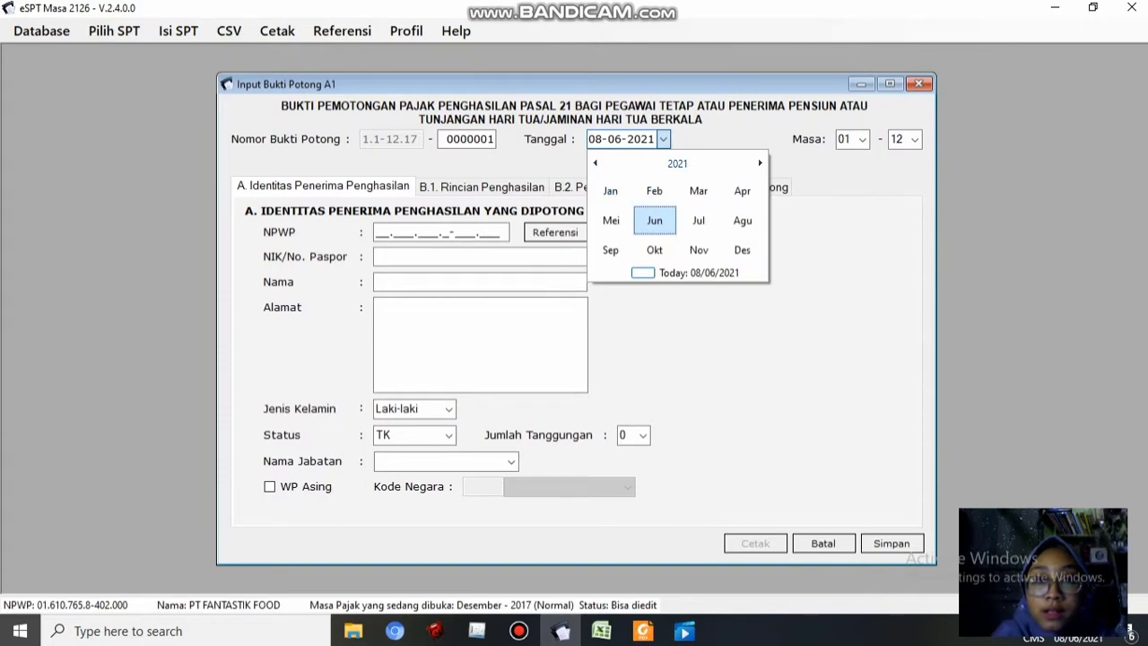
click(677, 163)
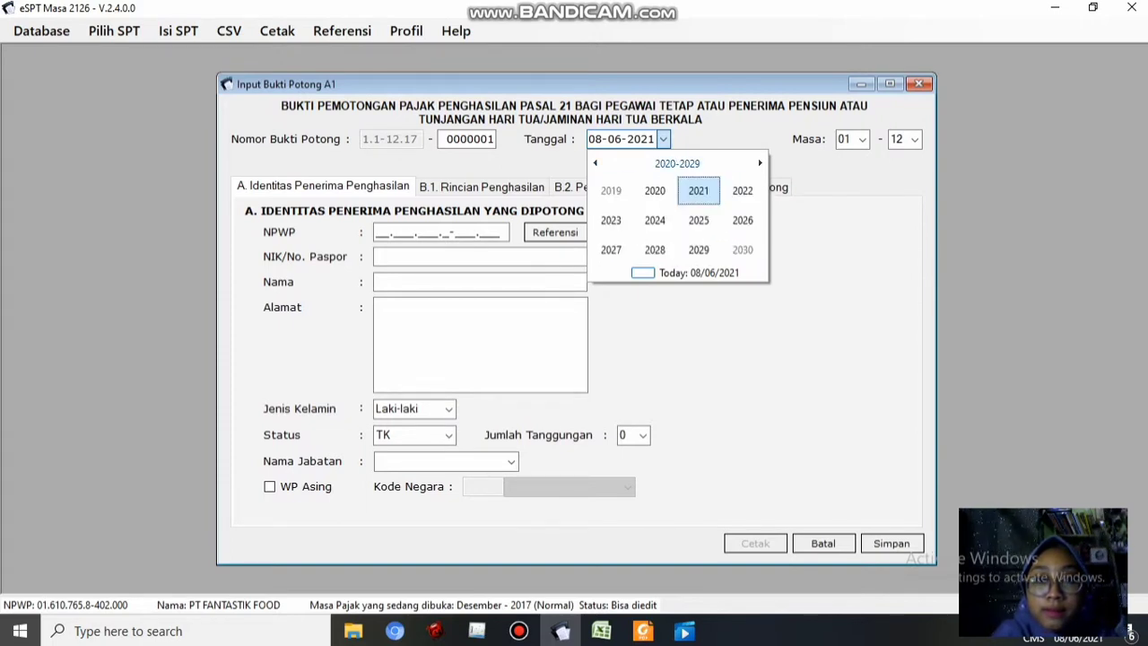
click(595, 163)
click(610, 250)
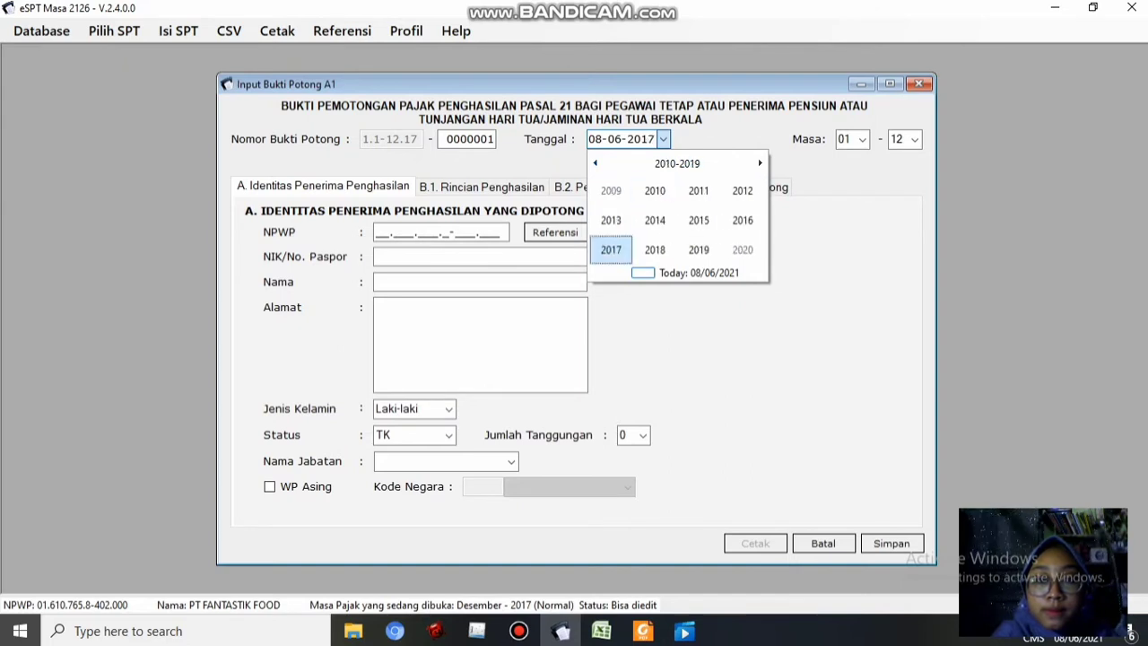
click(742, 251)
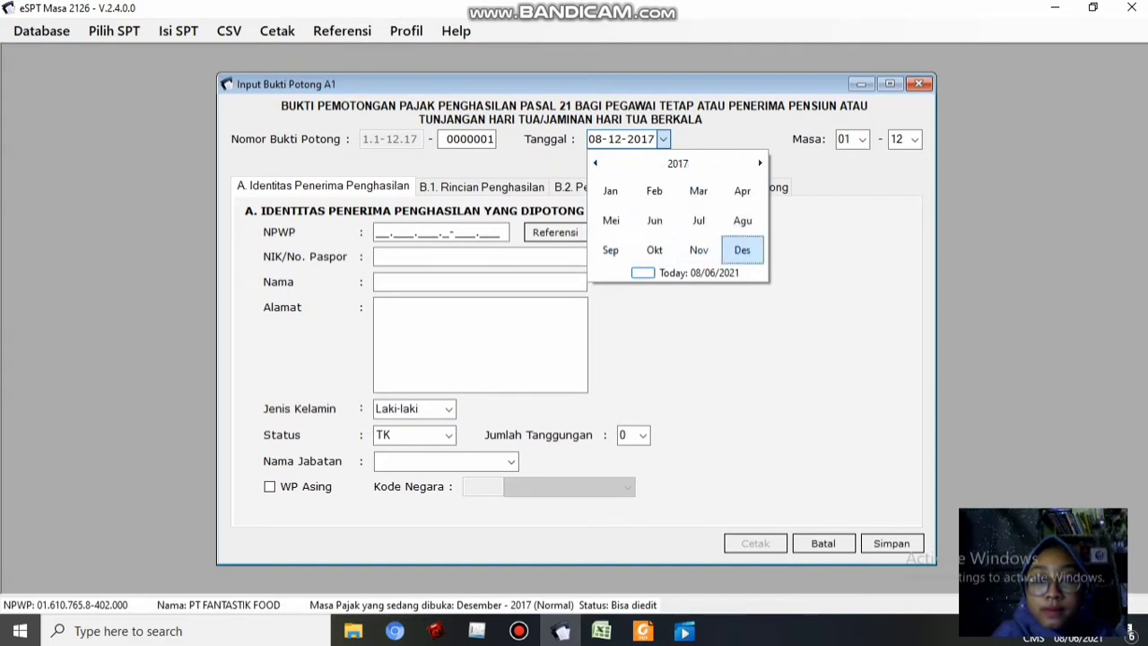
click(602, 259)
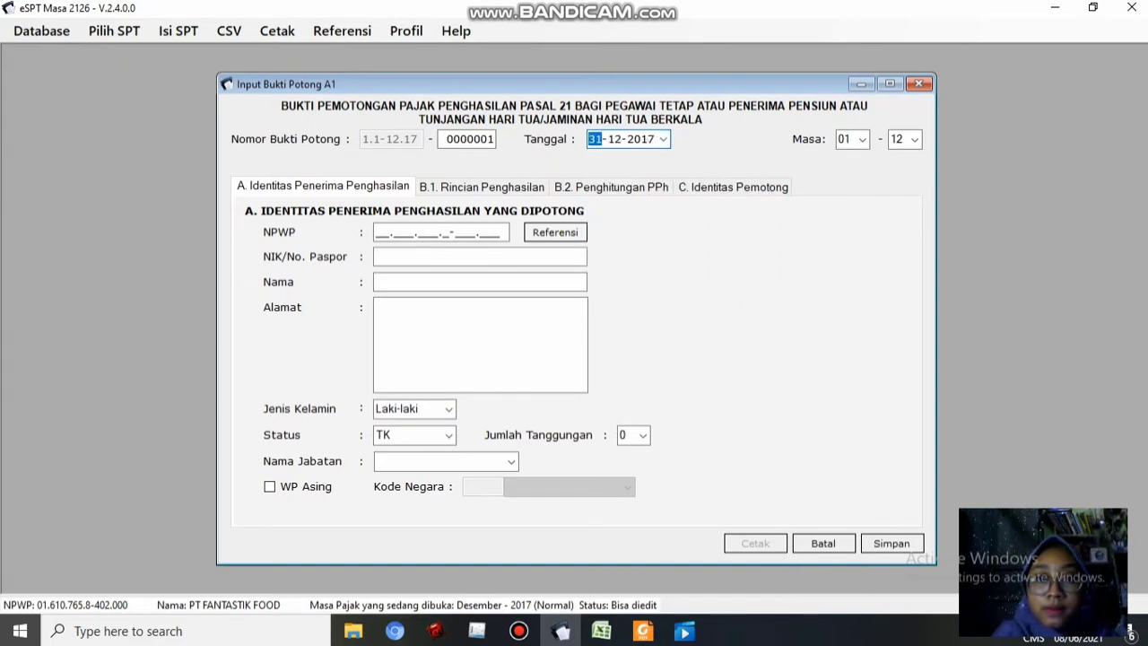
click(383, 232)
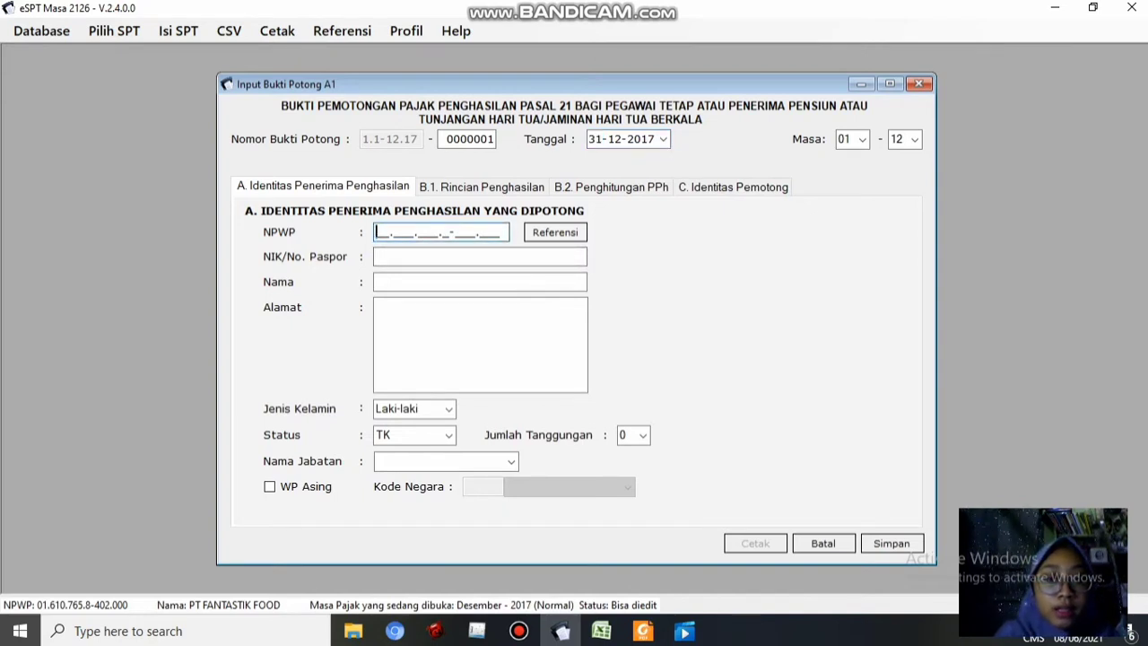
Paste the first employee's NPWP from Excel cell B5 so the identity fields auto-fill
click(601, 631)
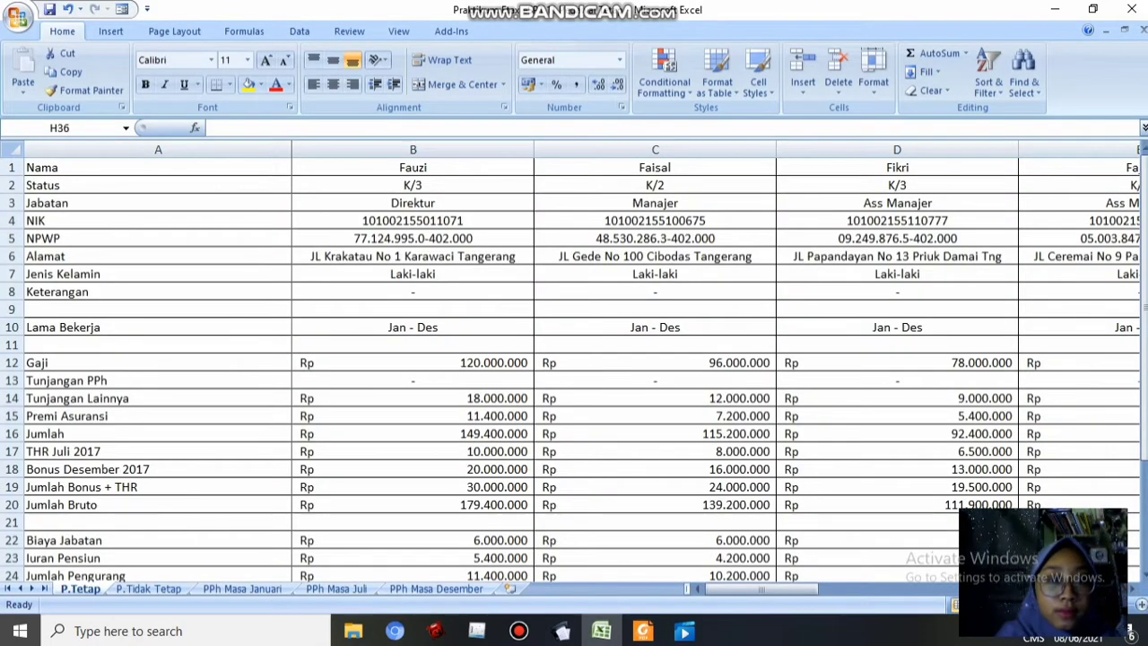
click(412, 239)
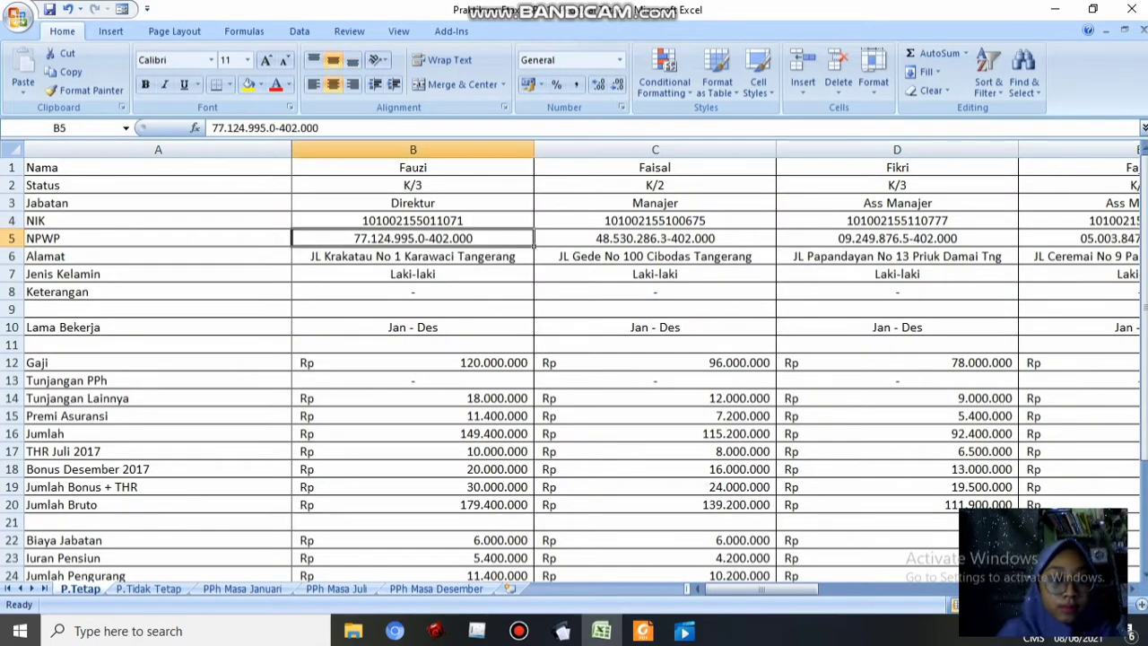
key(ctrl+c)
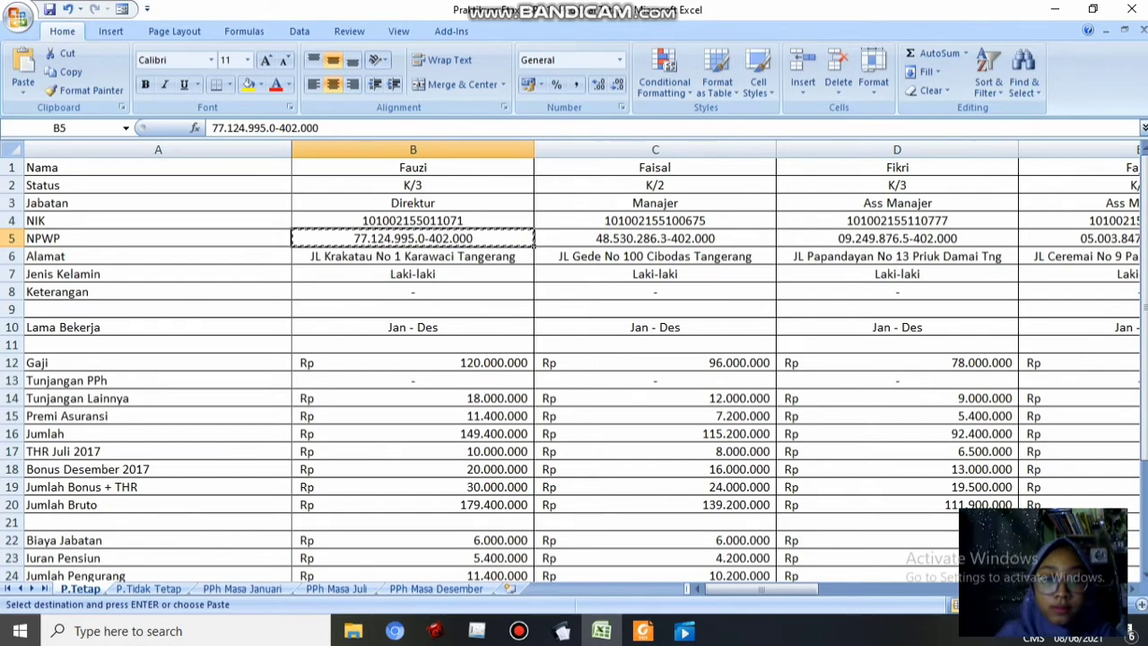
click(561, 631)
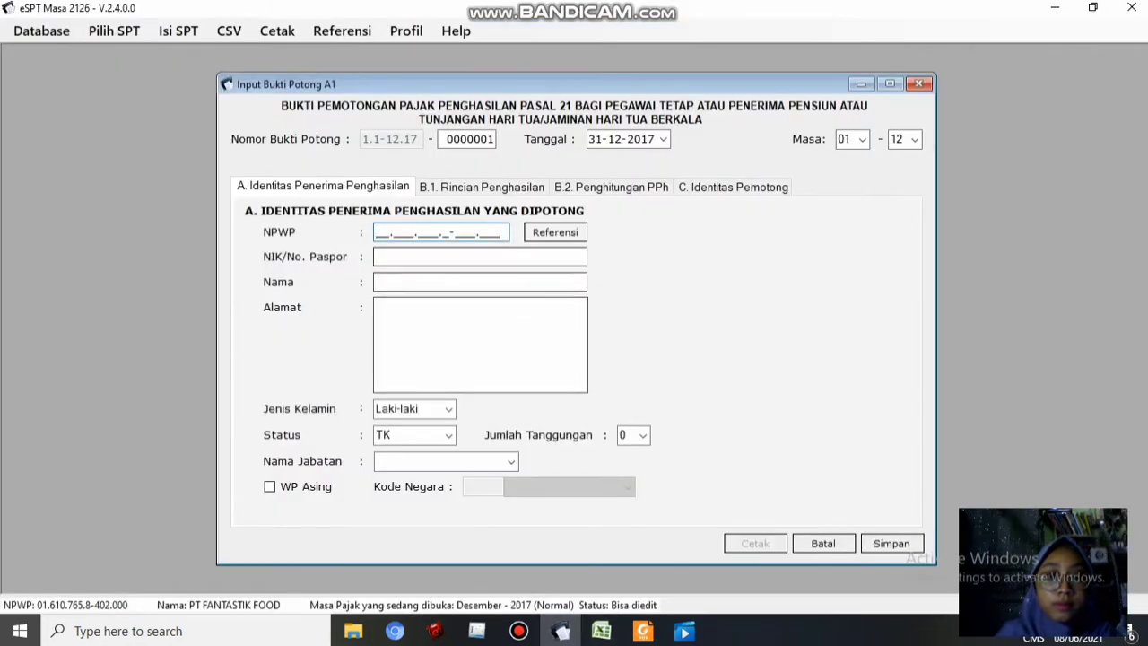
key(ctrl+v)
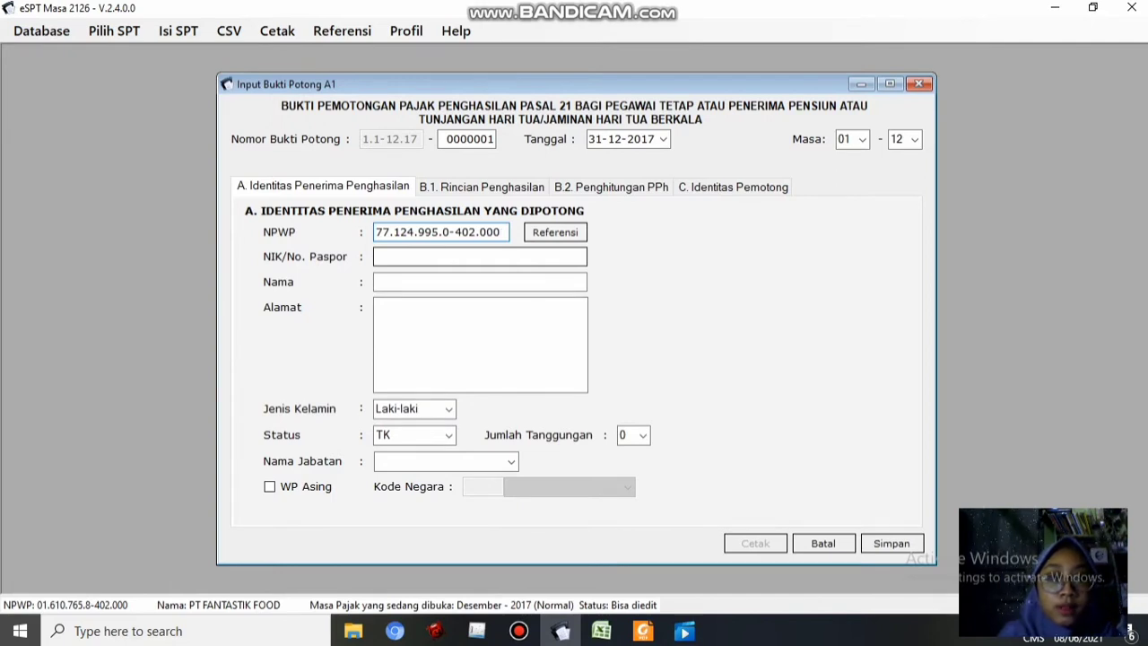
click(423, 256)
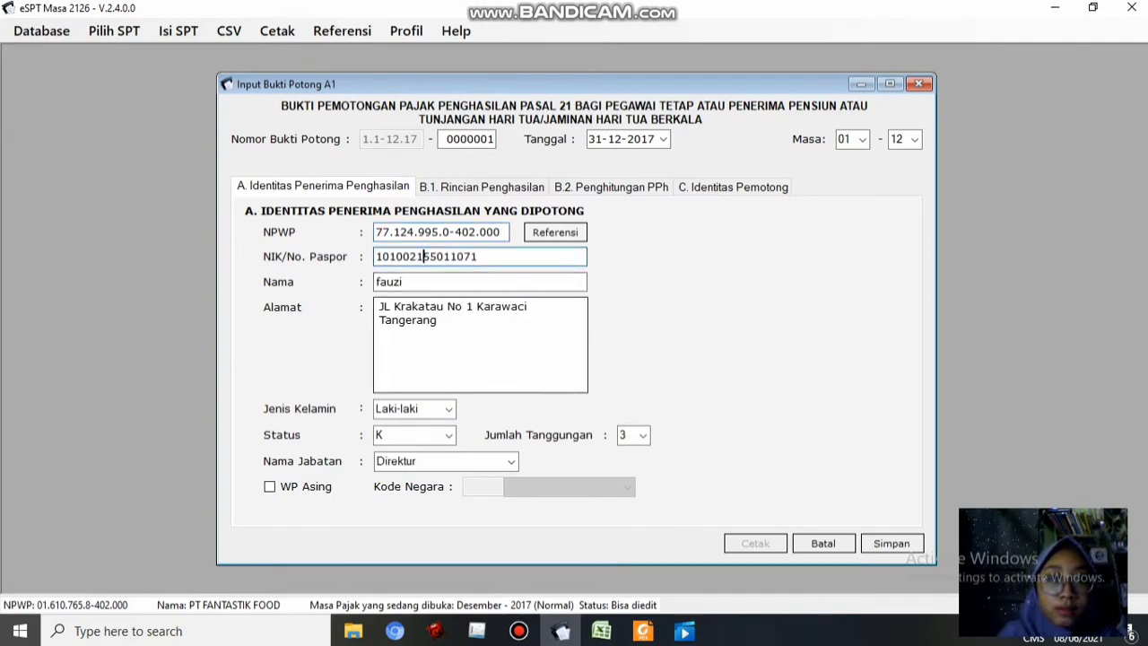
click(437, 321)
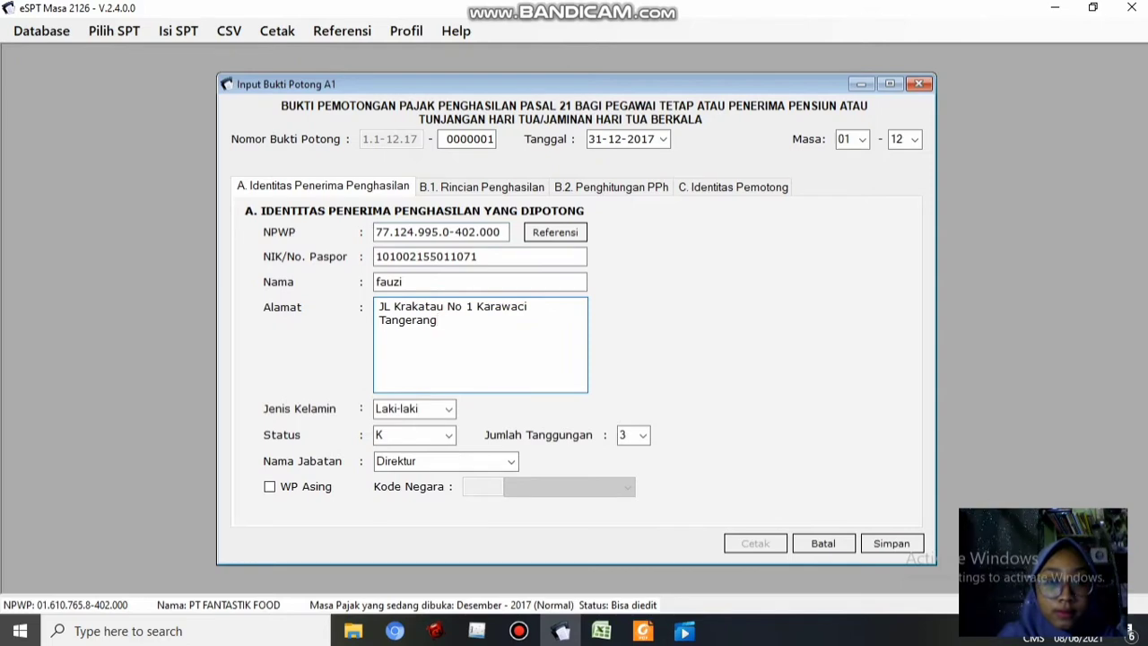
Return to the A1 slip form and show the B.1 Rincian Penghasilan section
click(601, 631)
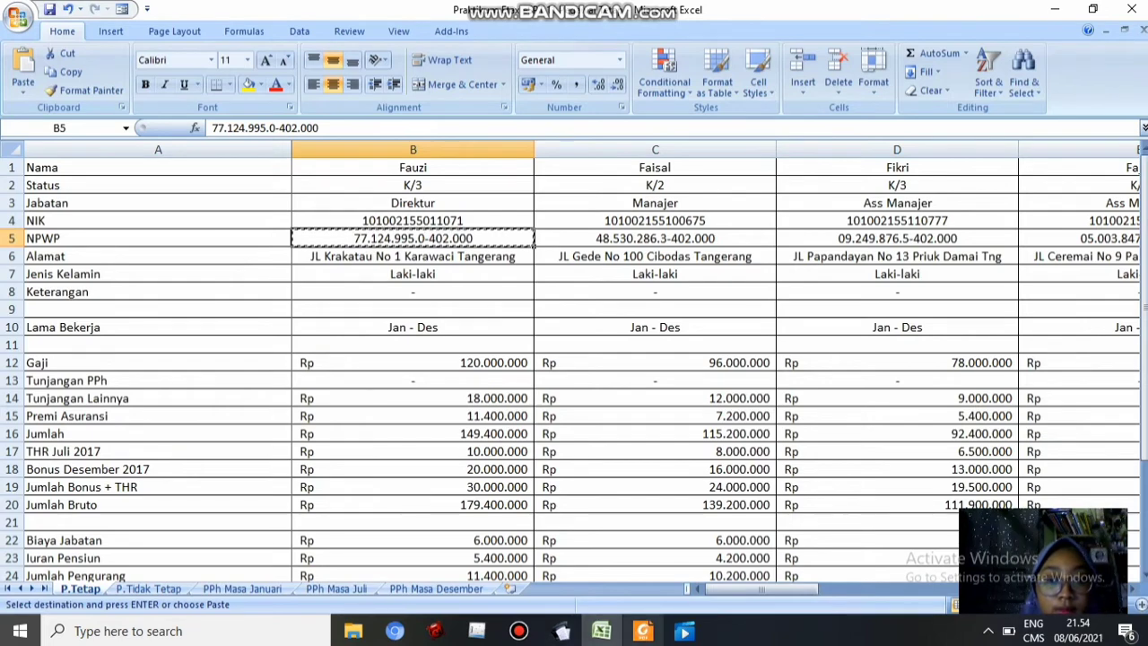
mouse_move(643, 631)
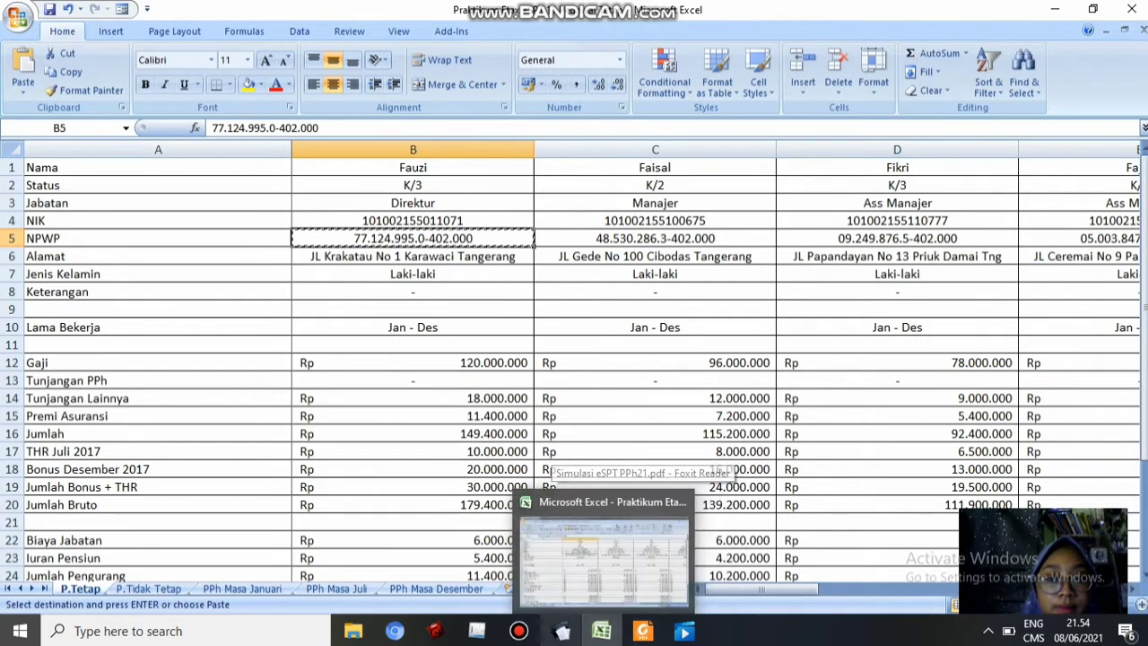
mouse_move(563, 631)
click(560, 560)
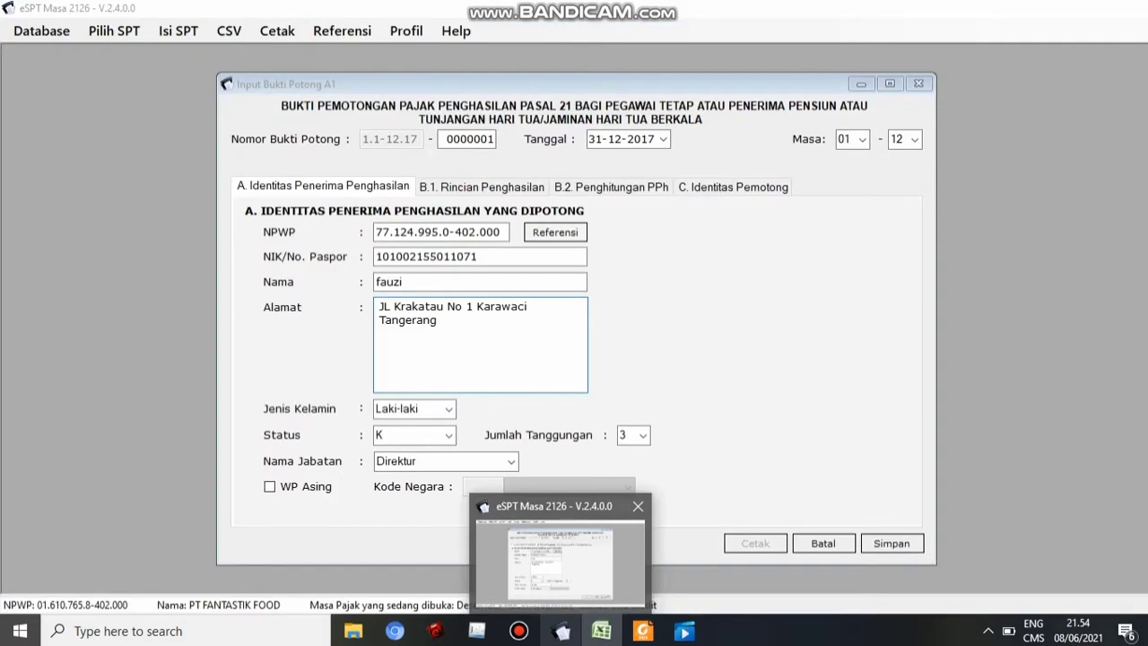
click(560, 562)
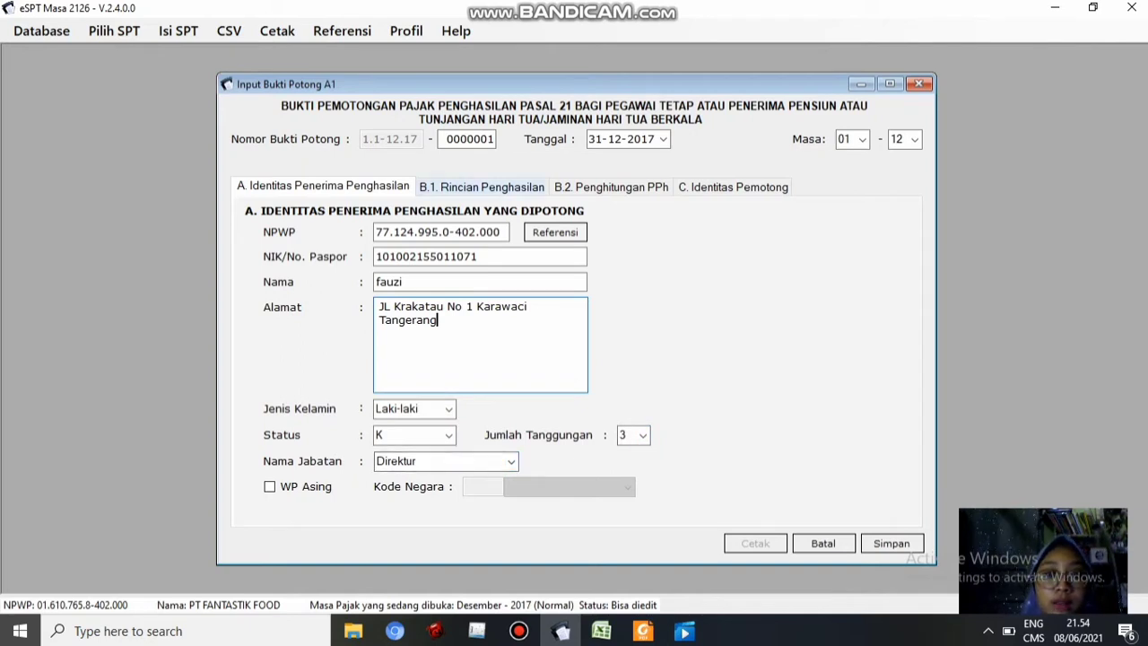
click(482, 186)
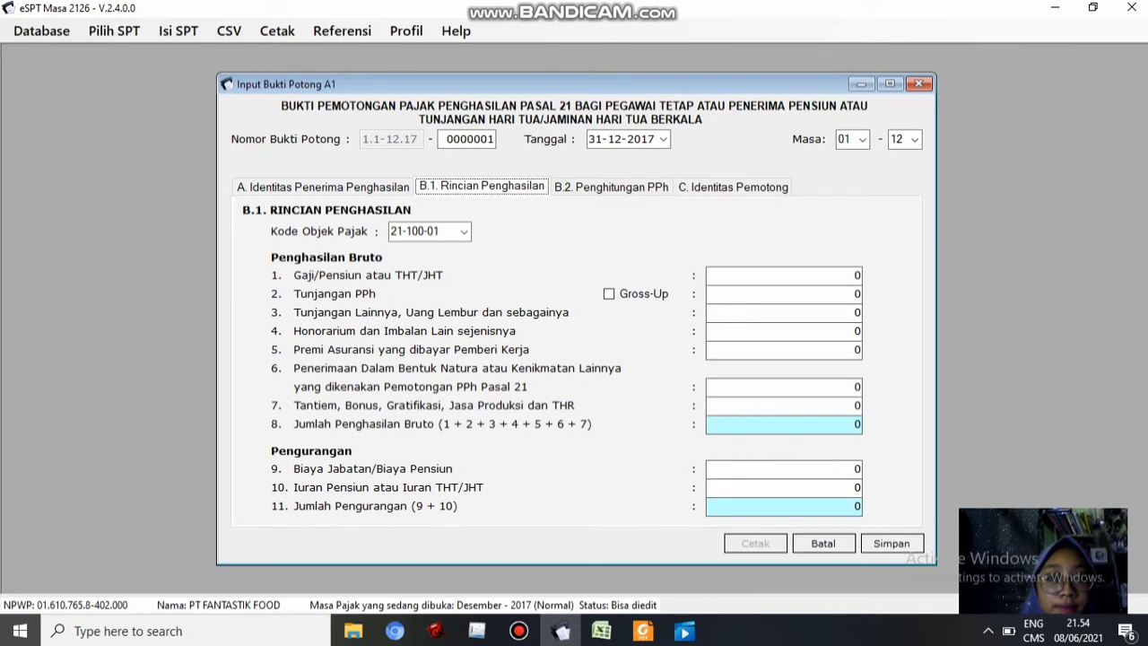
Choose tax object code 21-100-01 for permanent employees and clear the salary field
click(464, 232)
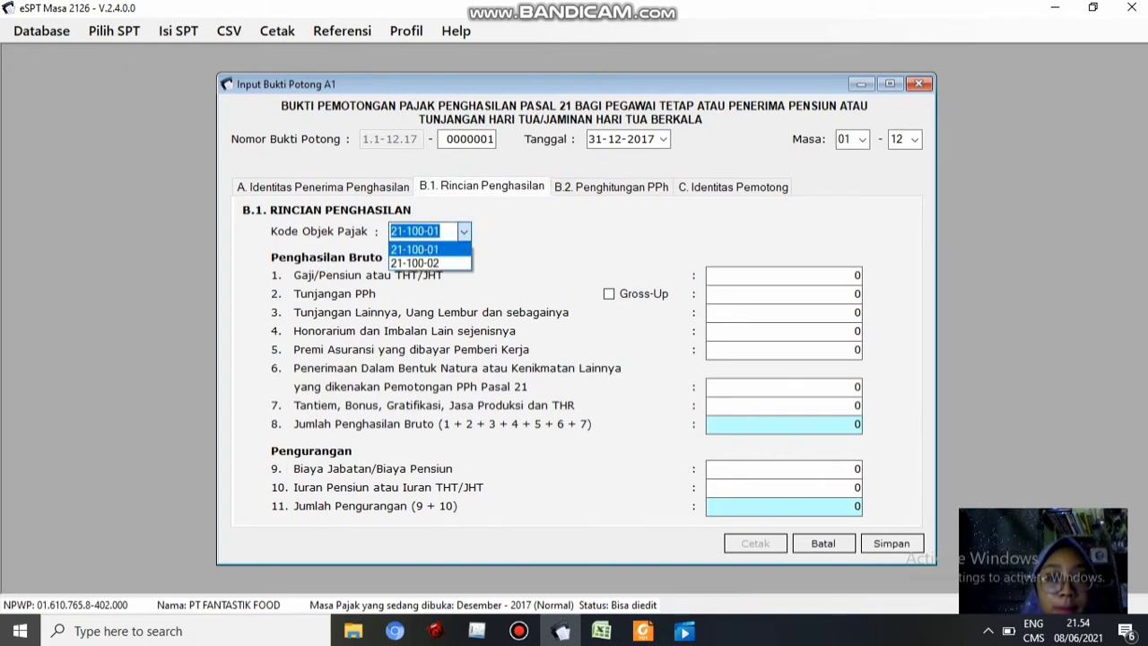
click(415, 250)
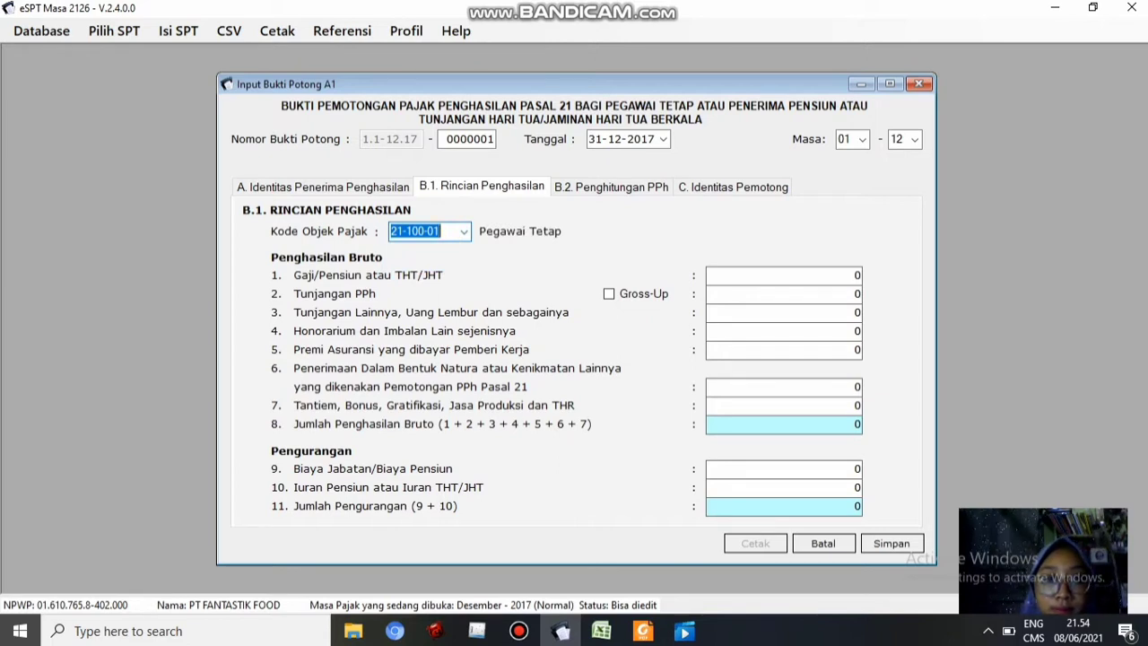
click(855, 276)
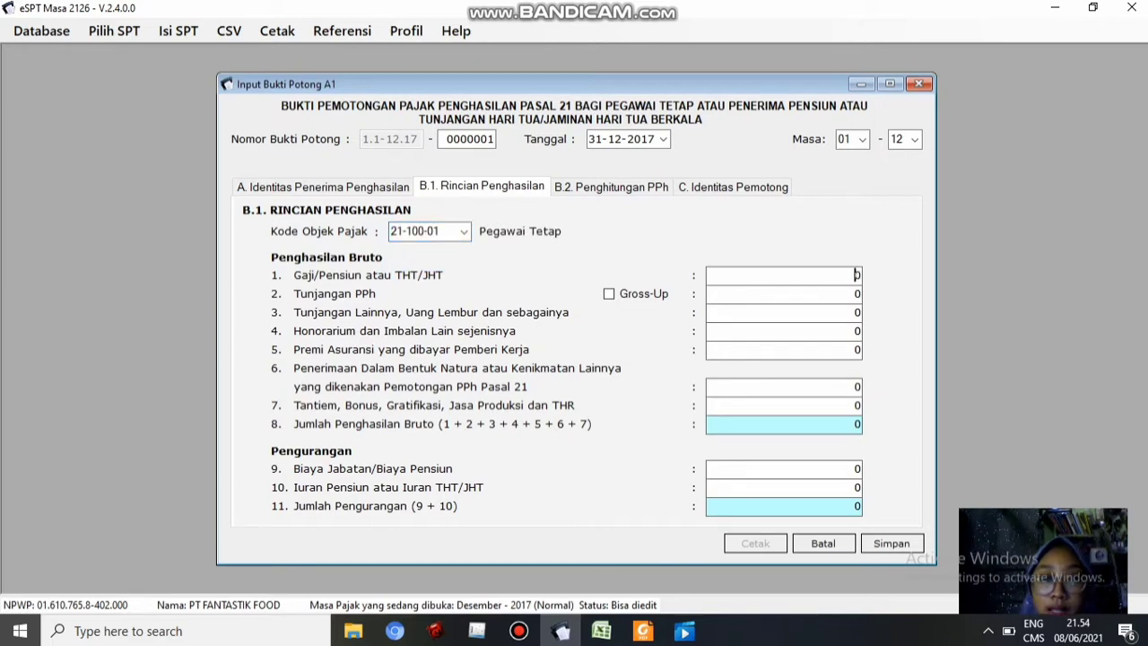
key(Delete)
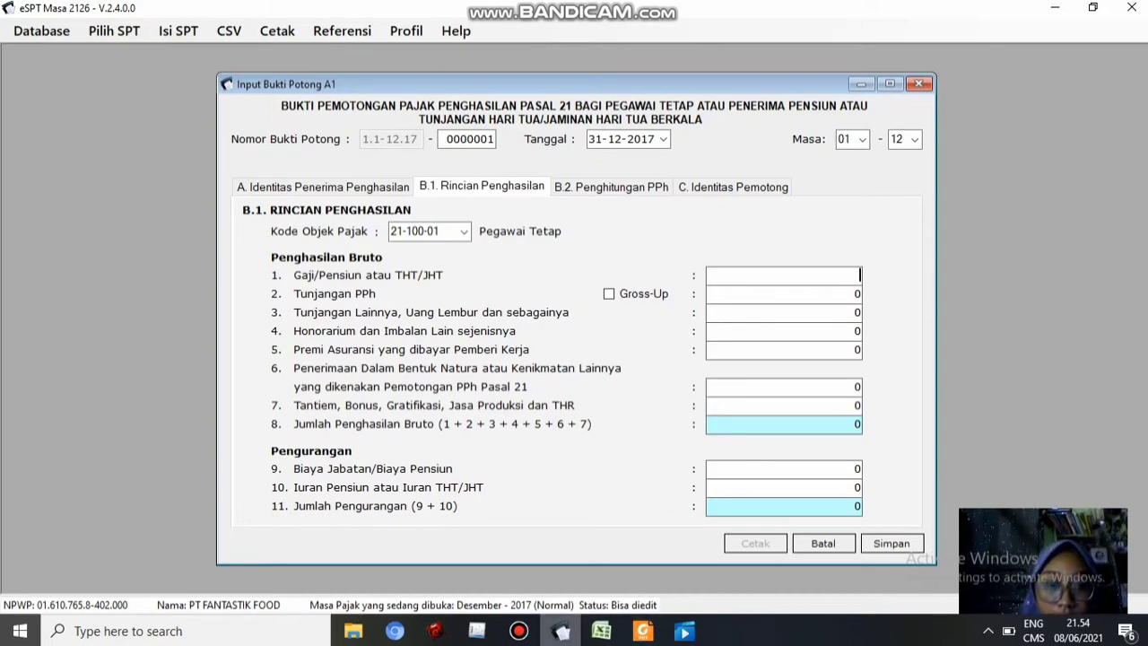
Enter the salary of 120.000.000 copied from Excel cell B12
click(601, 631)
key(ctrl+c)
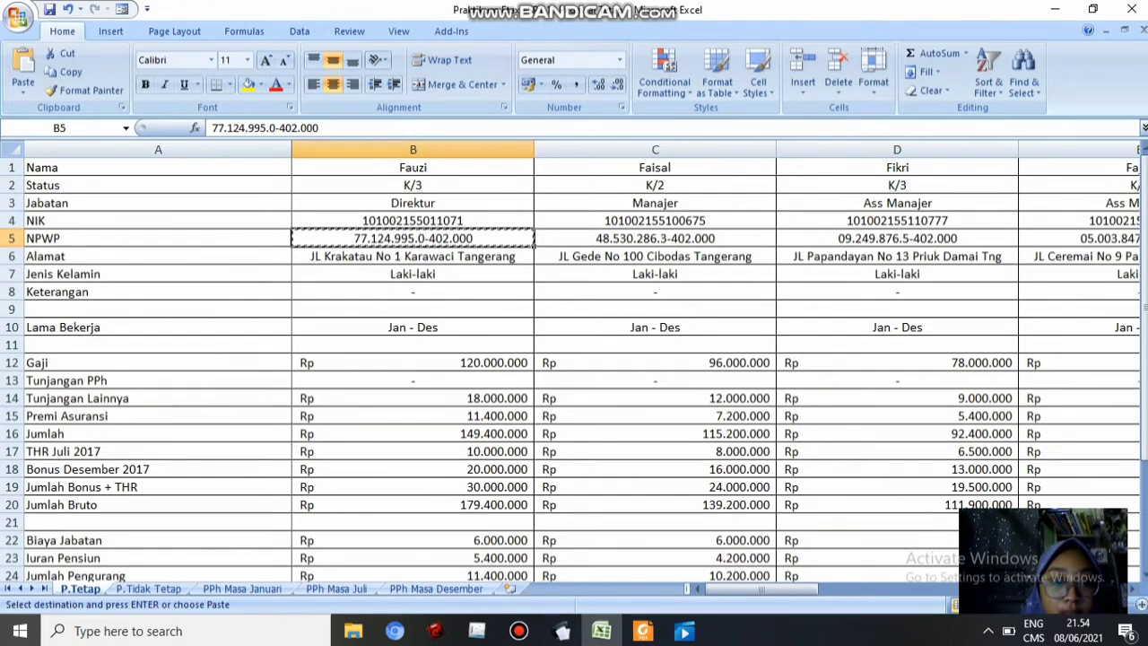
click(412, 362)
key(ctrl+c)
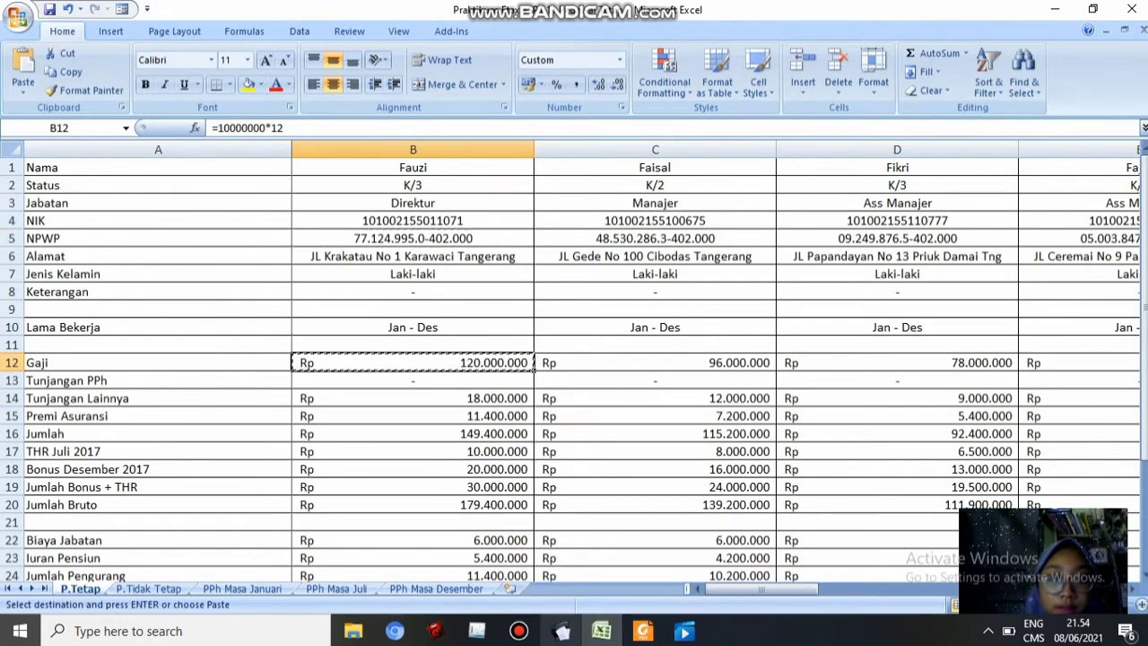
click(563, 631)
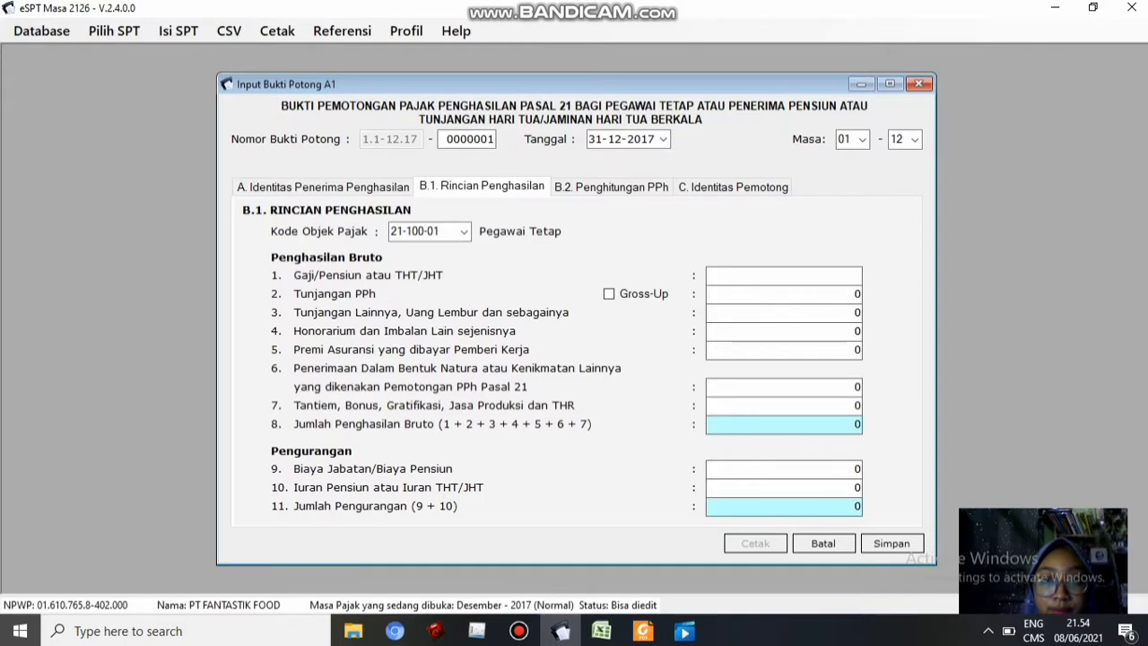
key(ctrl+v)
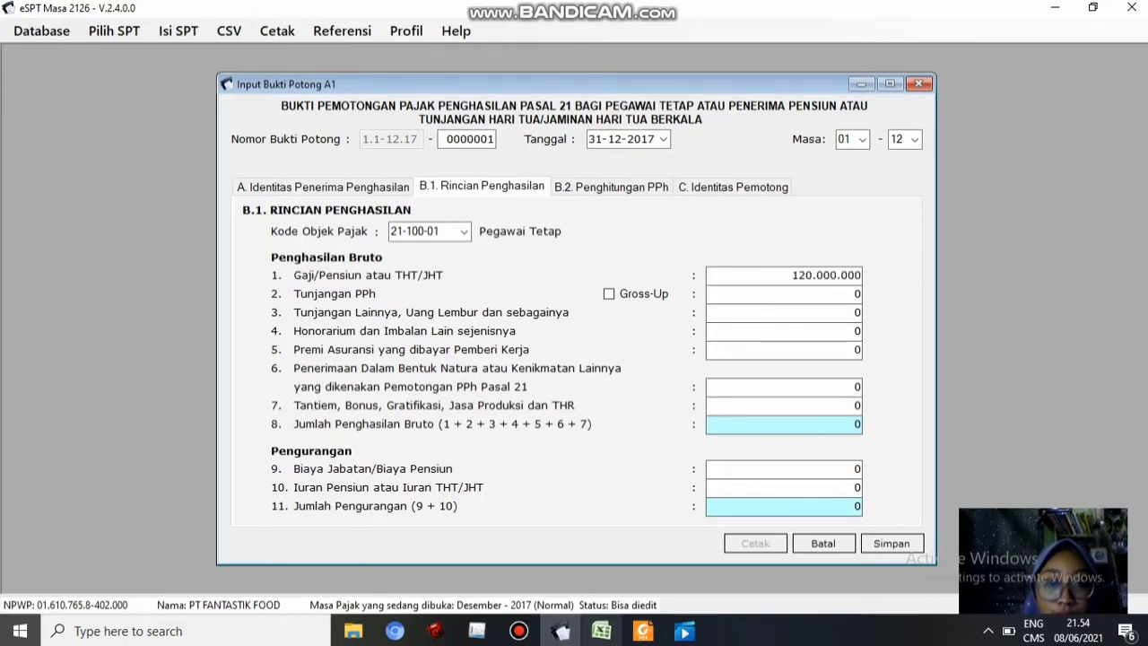
Enter other allowances (Tunjangan Lainnya) of 18.000.000 copied from cell B14
click(602, 631)
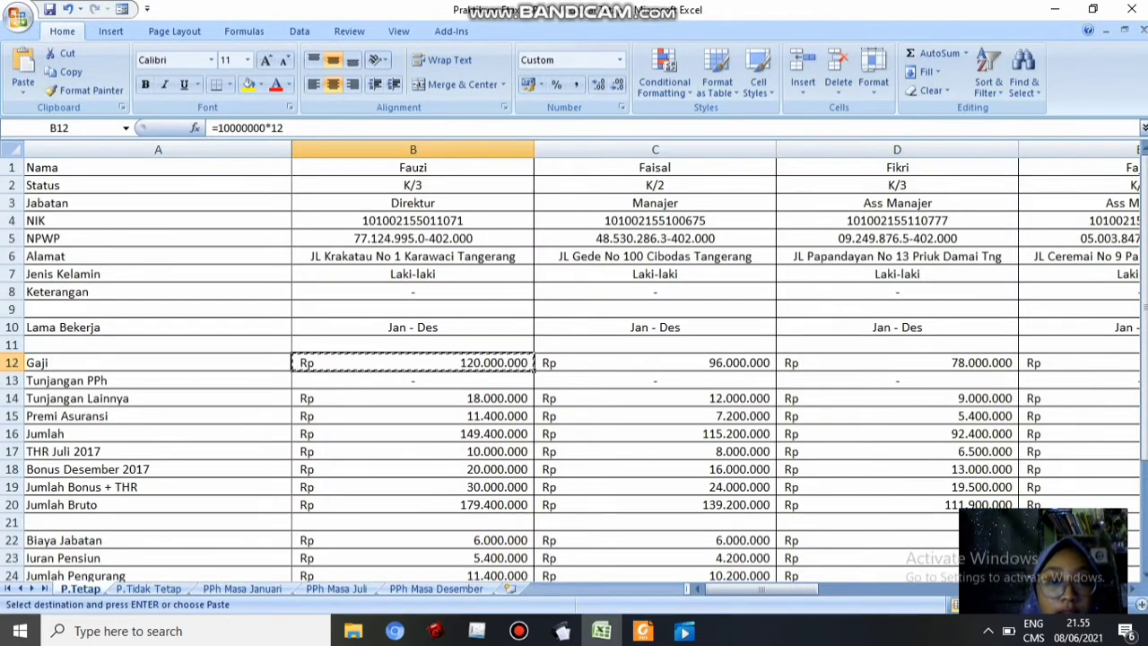
click(413, 399)
key(ctrl+c)
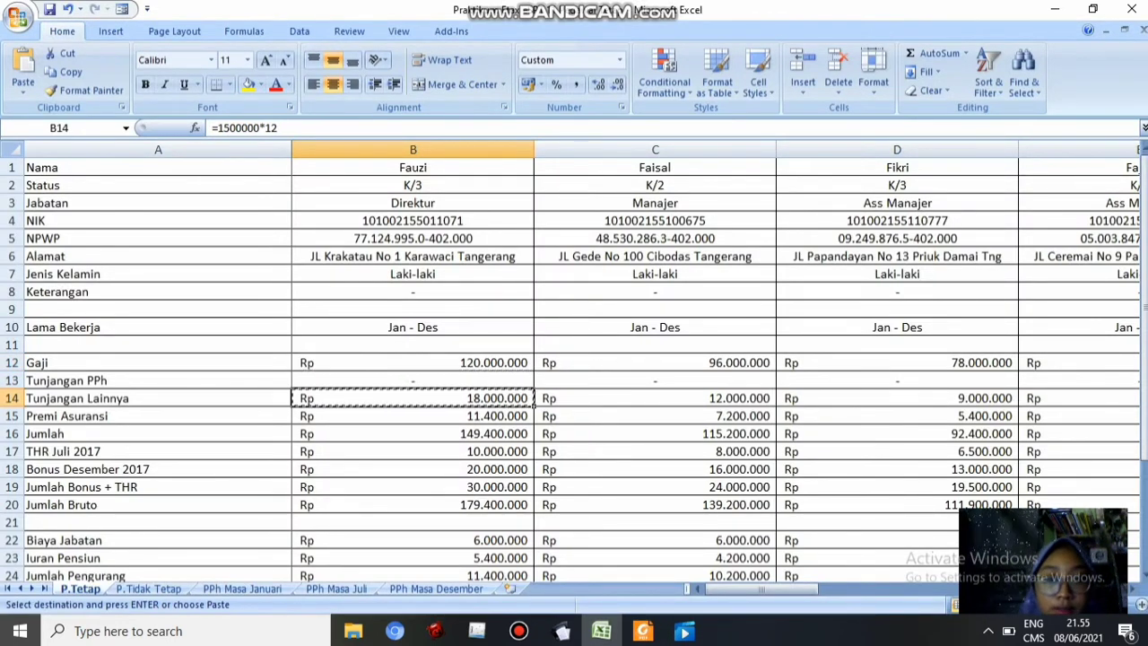
click(562, 631)
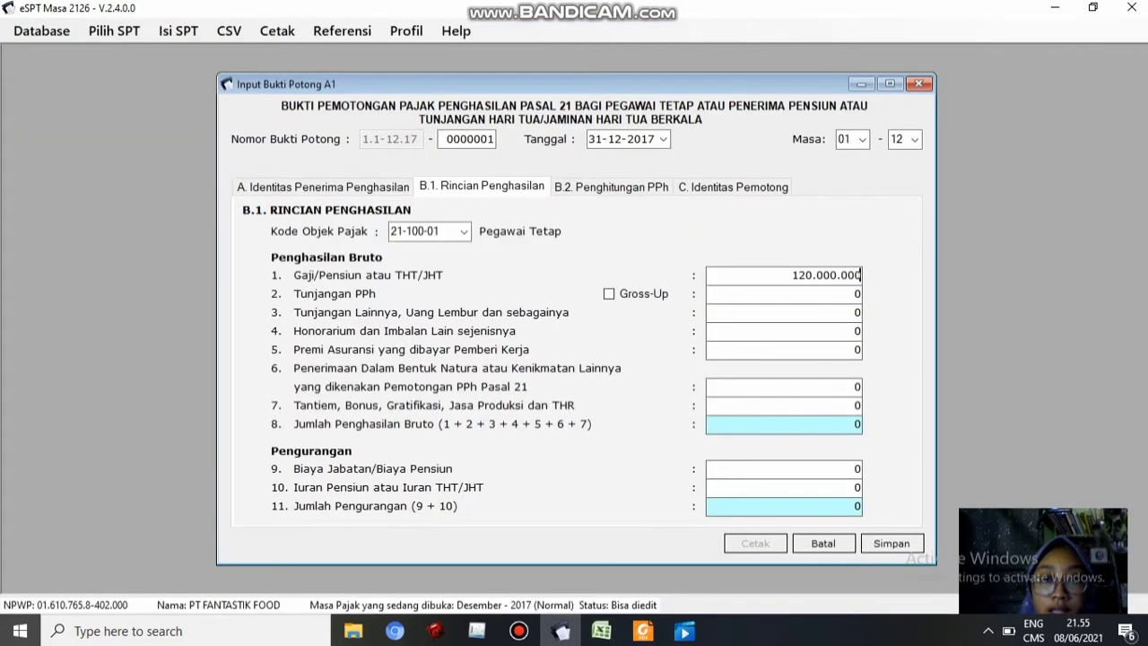
key(Tab)
key(ctrl+v)
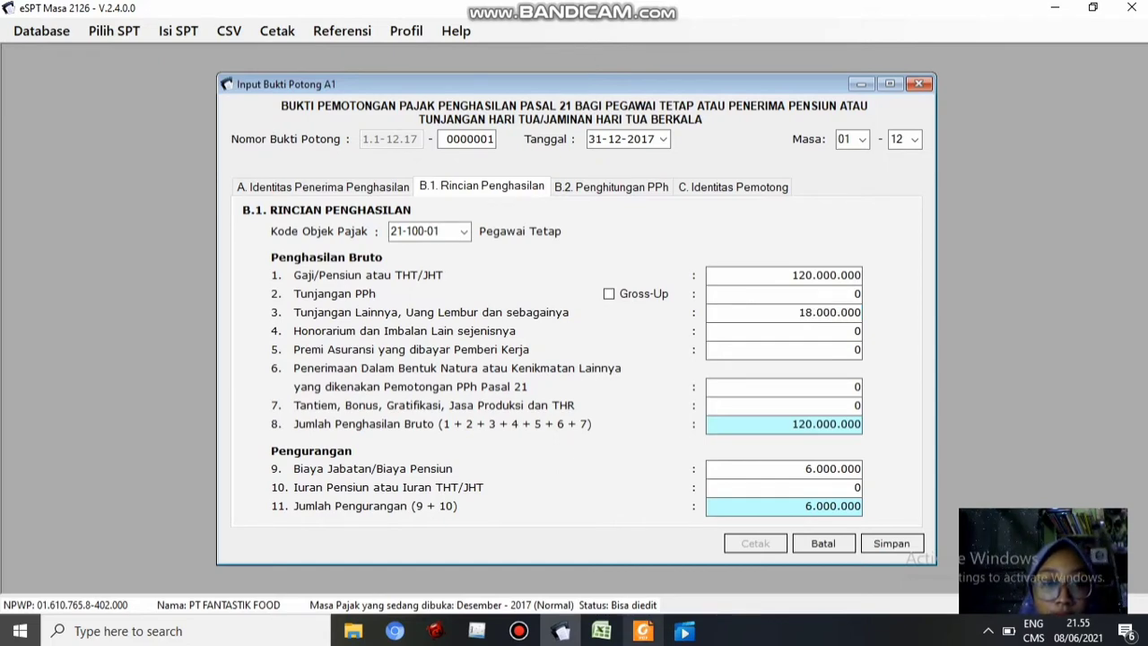
Enter the insurance premium of 11.400.000 copied from Excel cell B15
click(602, 631)
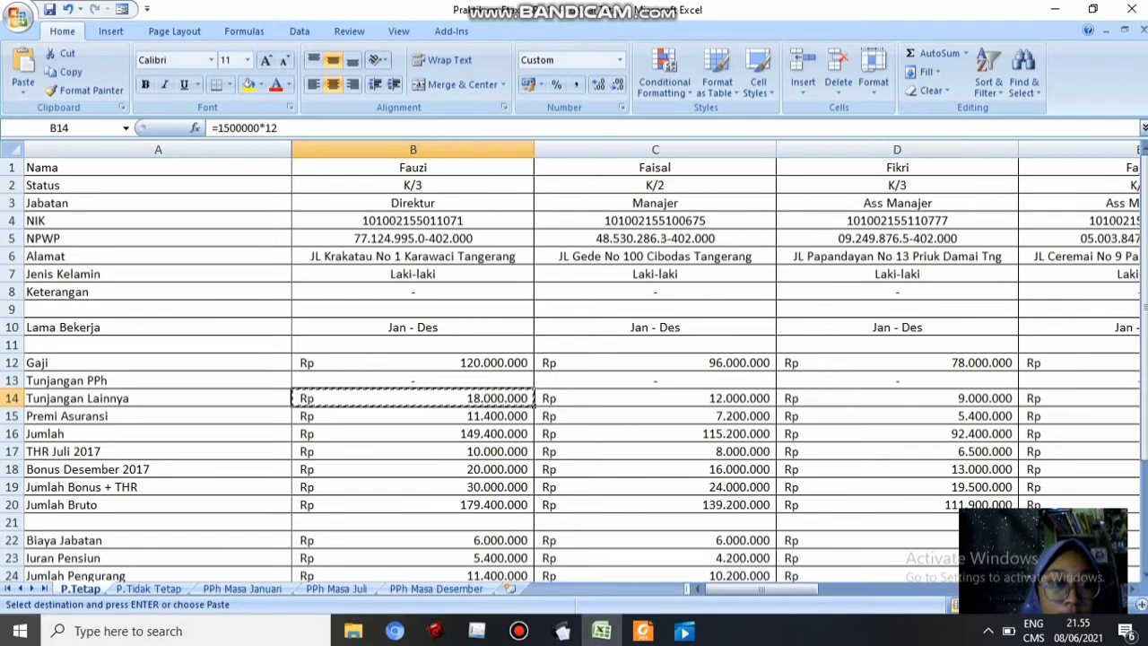
click(413, 417)
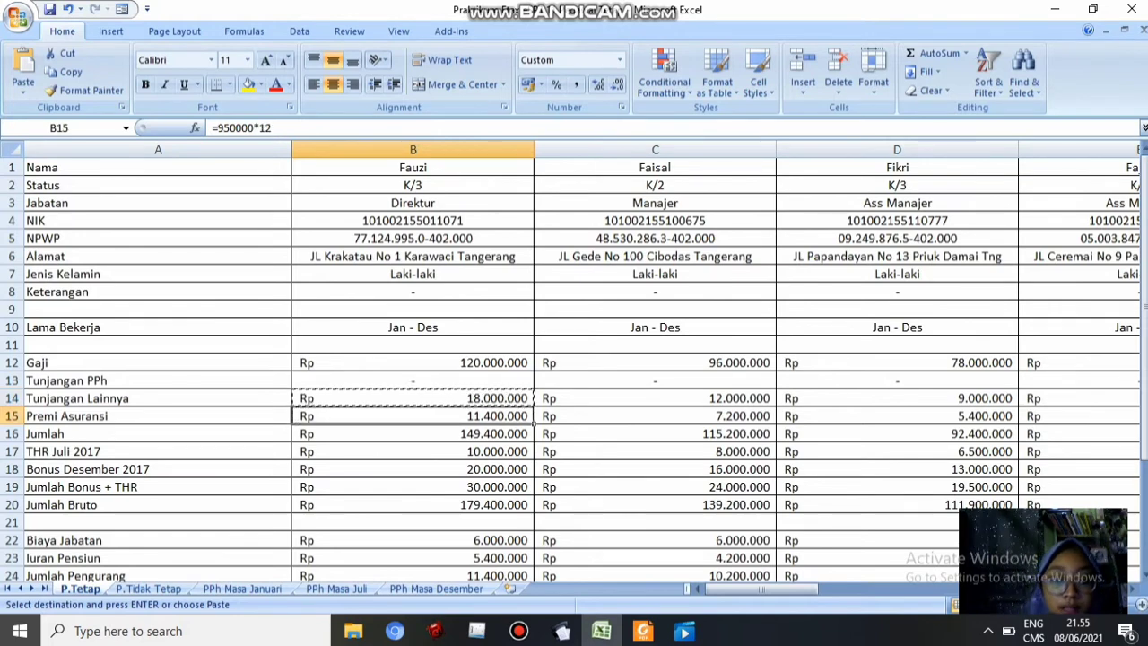
key(ctrl+c)
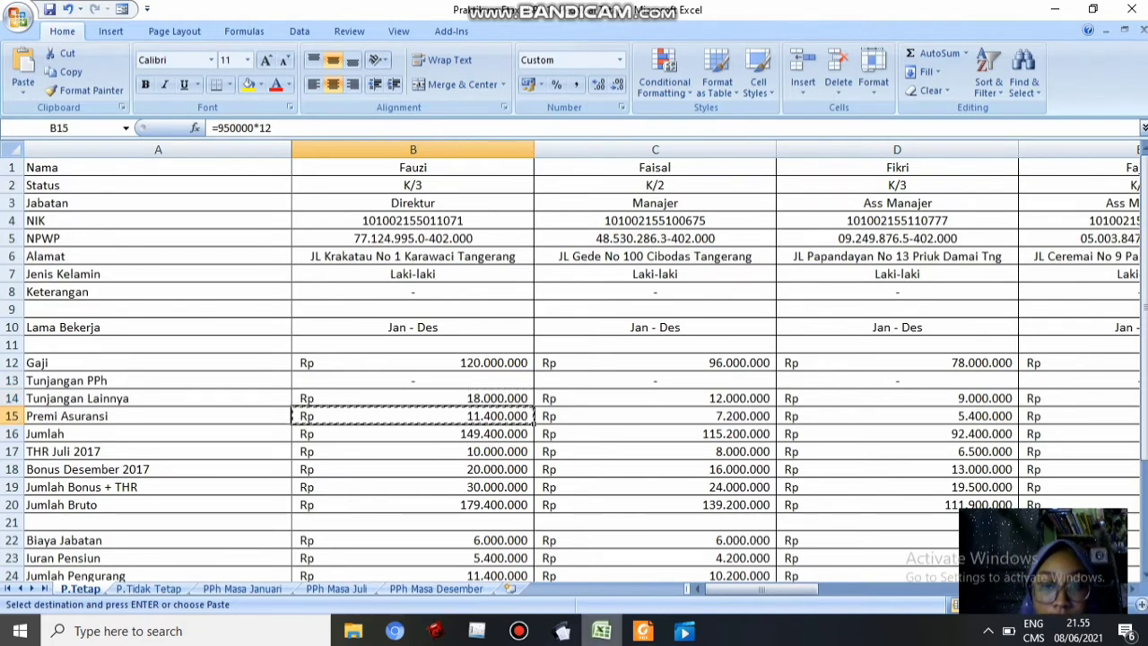
click(563, 632)
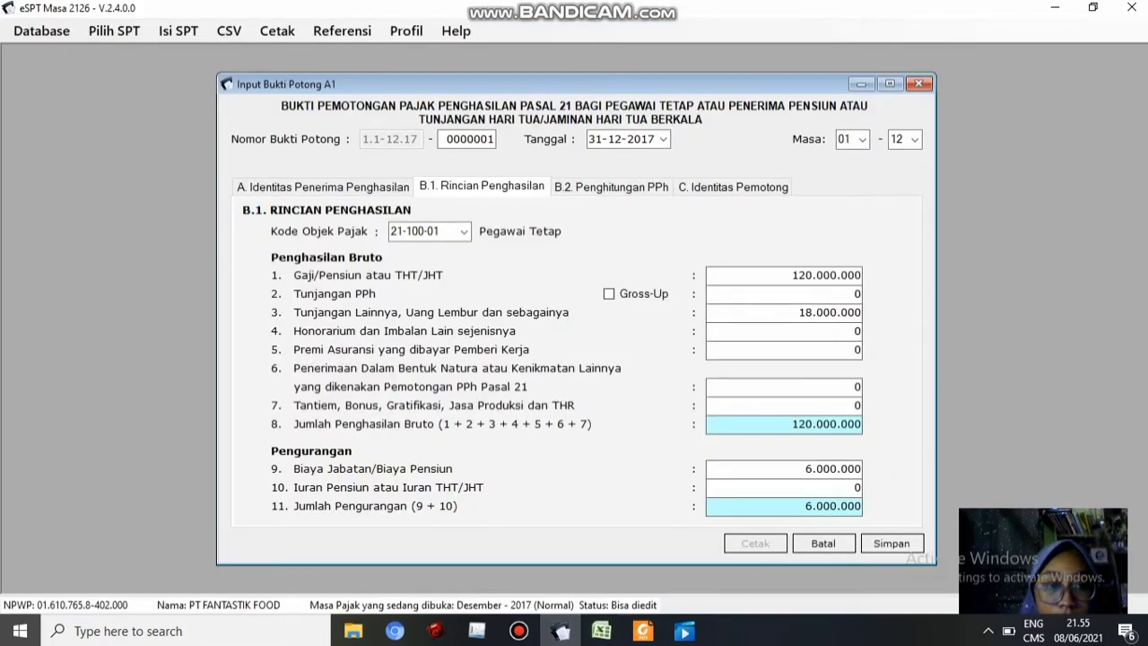
drag(855, 350, 860, 350)
key(ctrl+v)
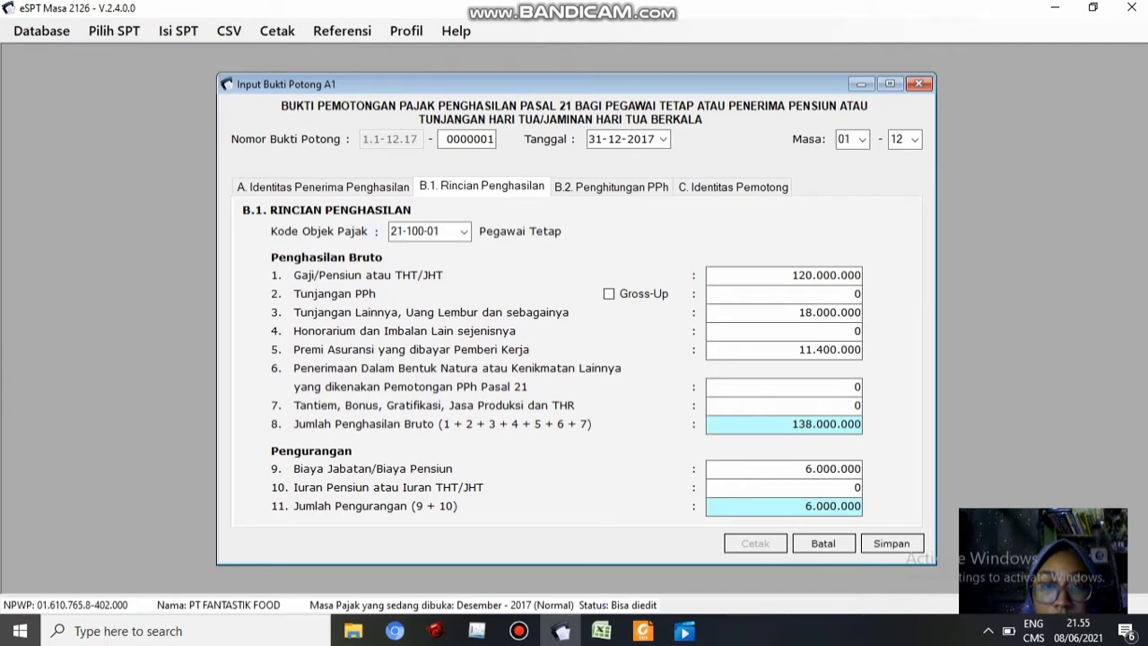
click(857, 406)
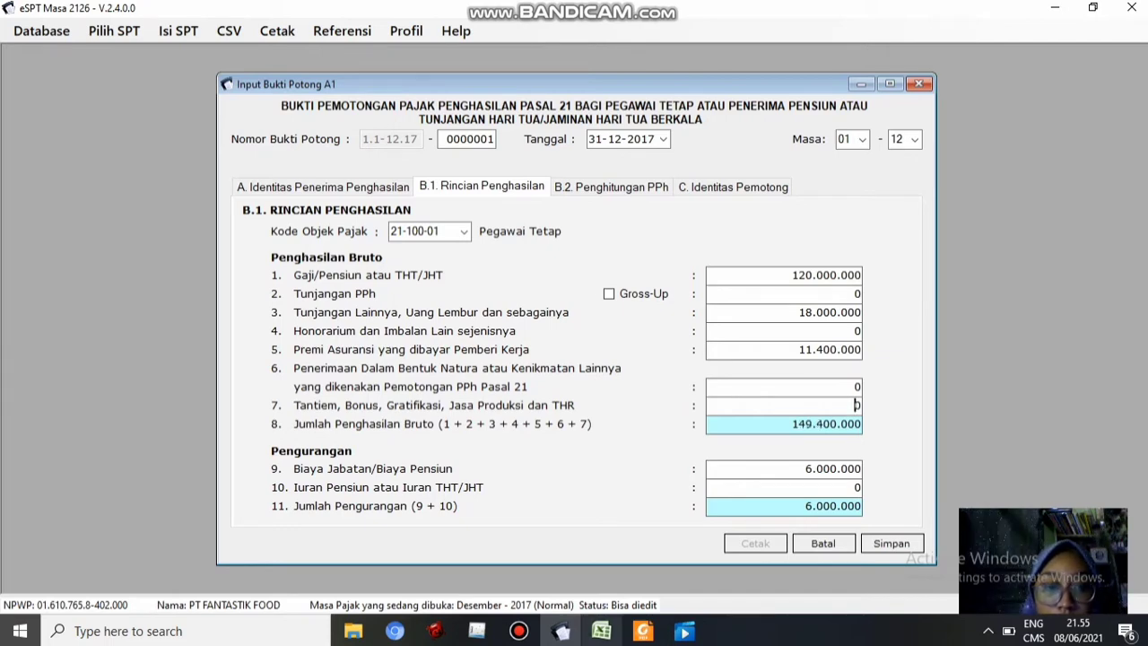
Enter bonus and THR of 30.000.000 copied from cell B19
click(642, 630)
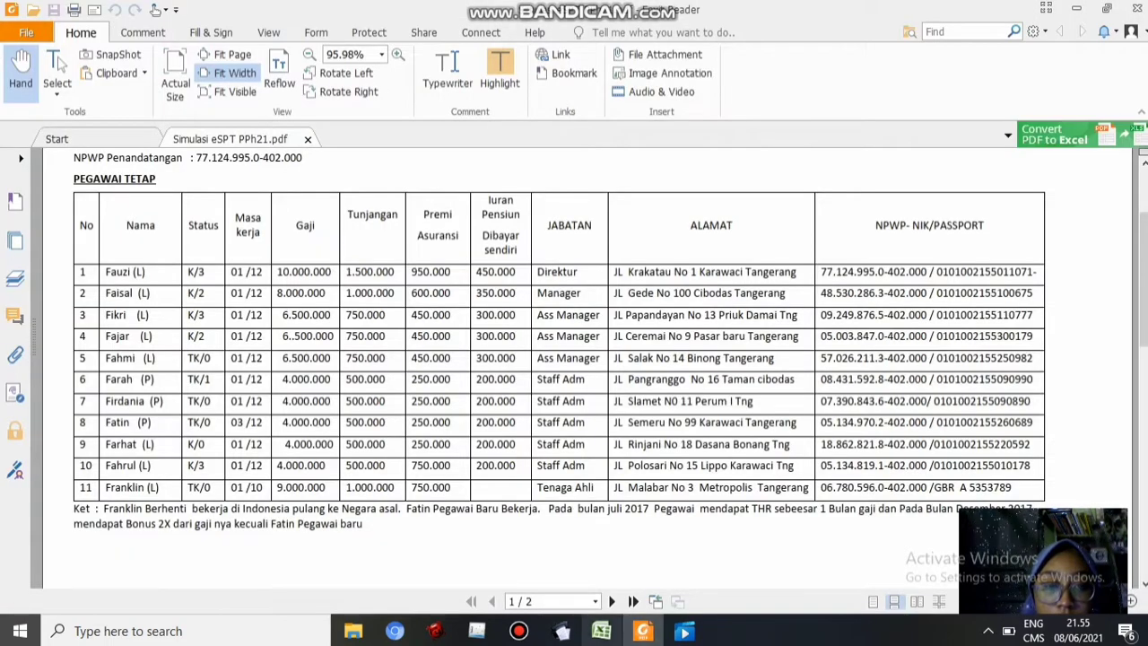
click(601, 631)
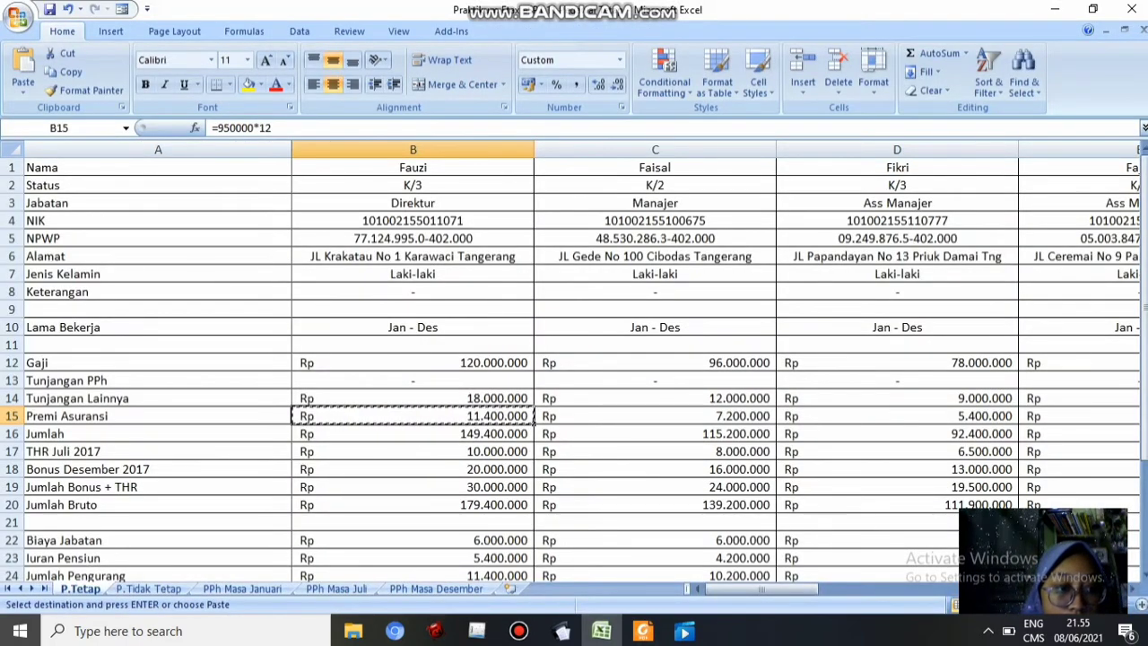
click(413, 487)
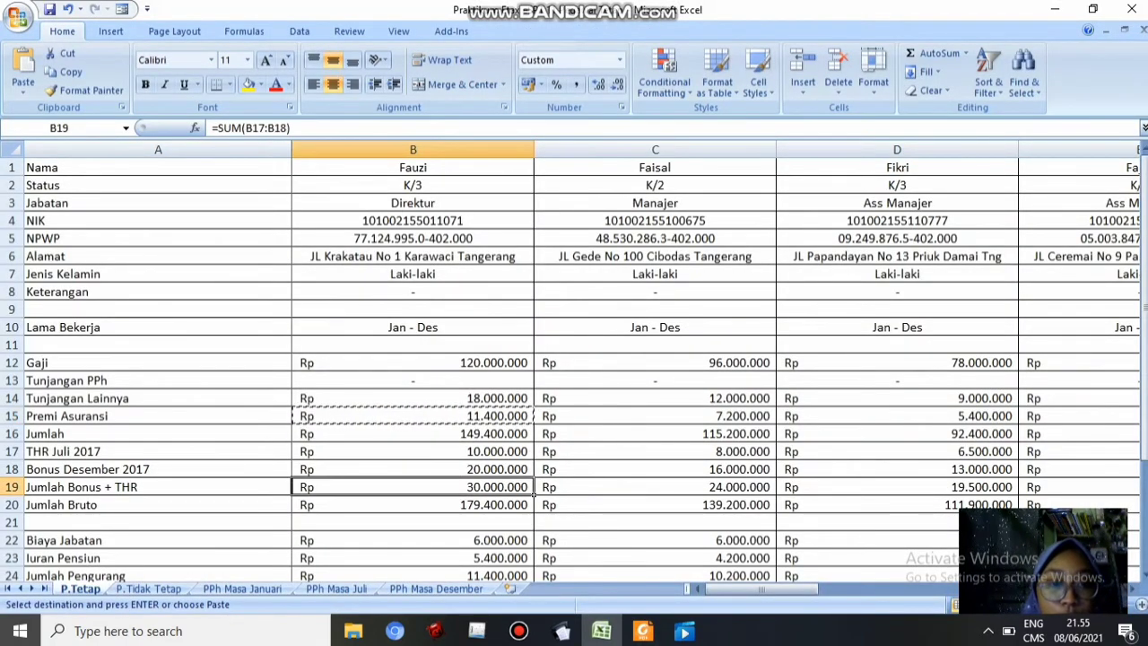
key(ctrl+c)
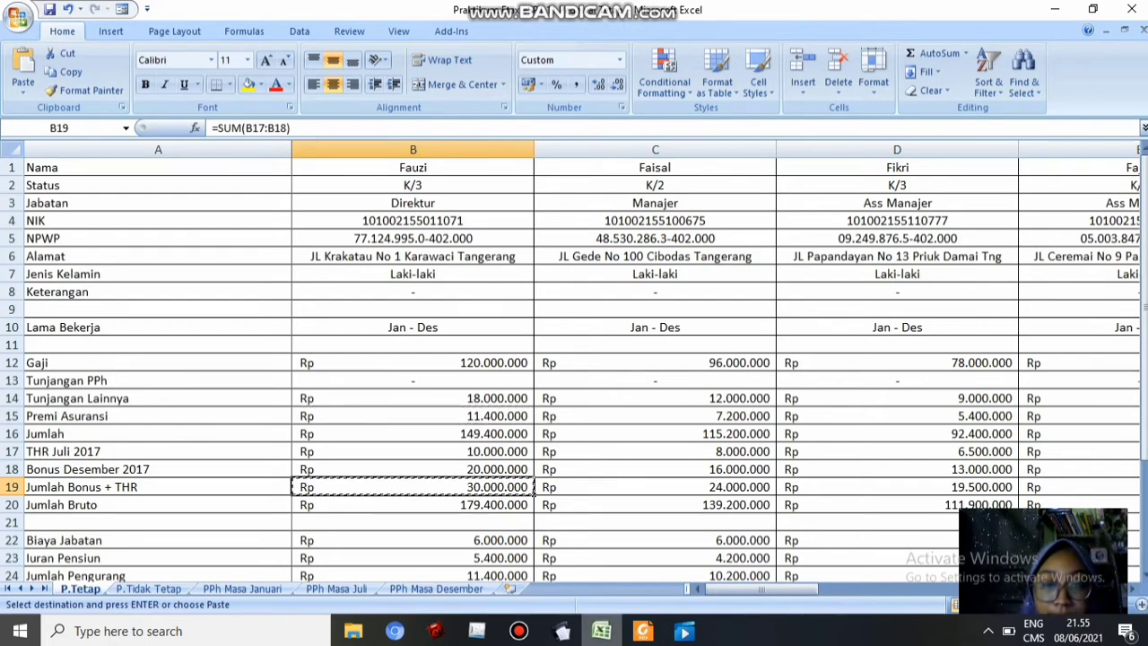
key(alt+Tab)
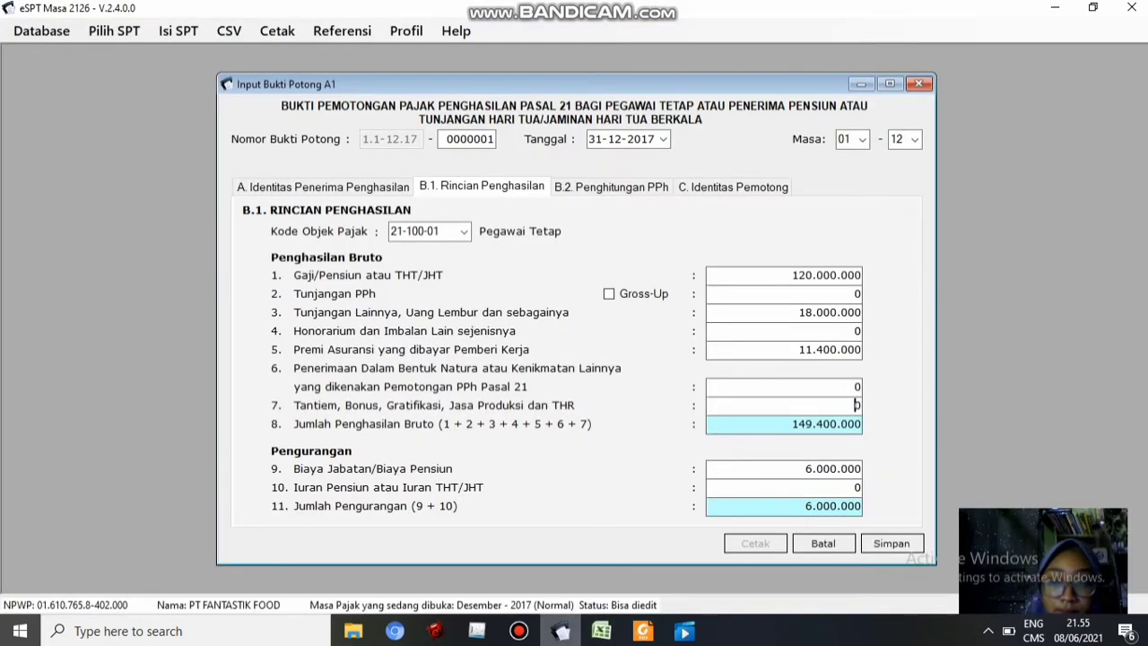
key(ctrl+v)
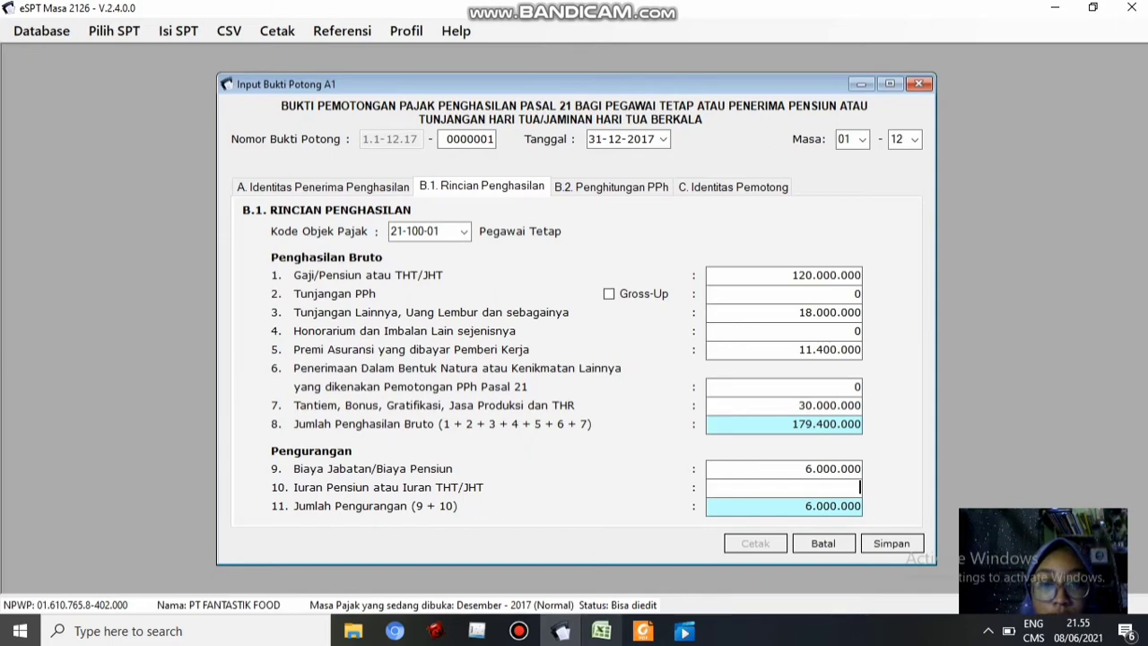
Enter the pension contribution of 5.400.000 from cell B23 so deductions total 11.400.000
key(alt+Tab)
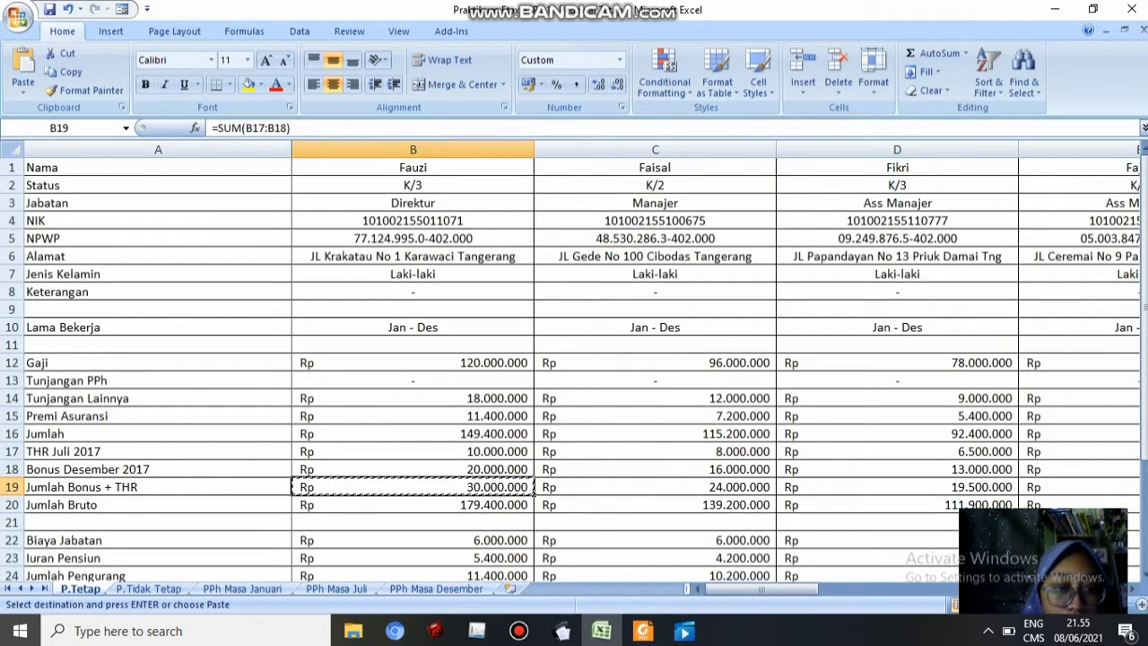
click(413, 558)
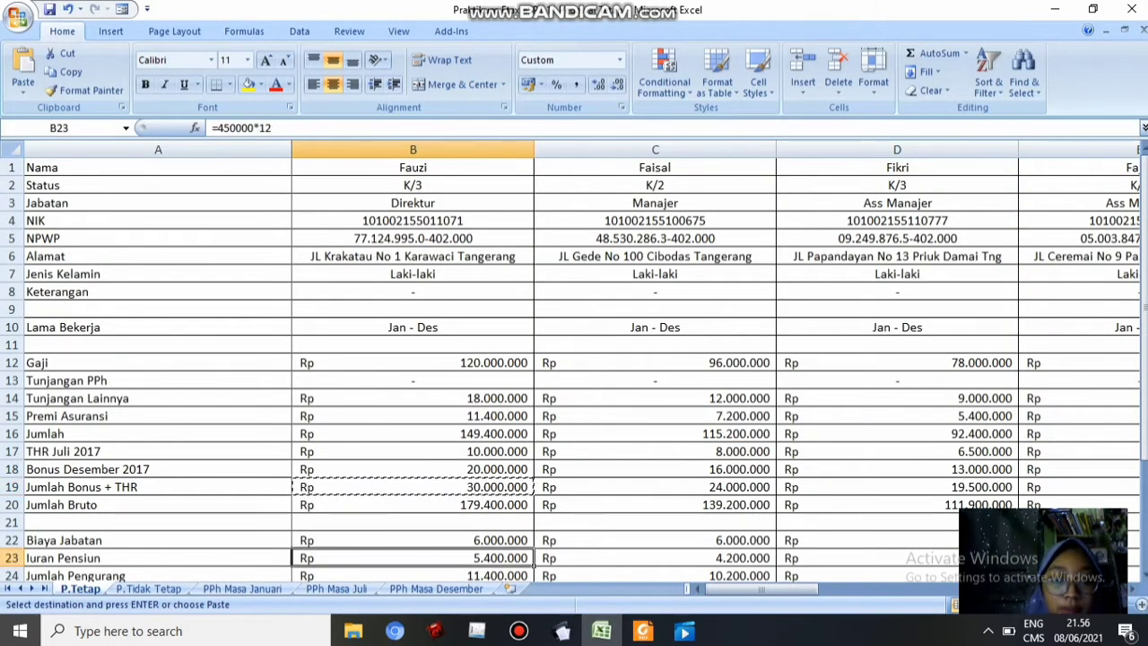
key(ctrl+c)
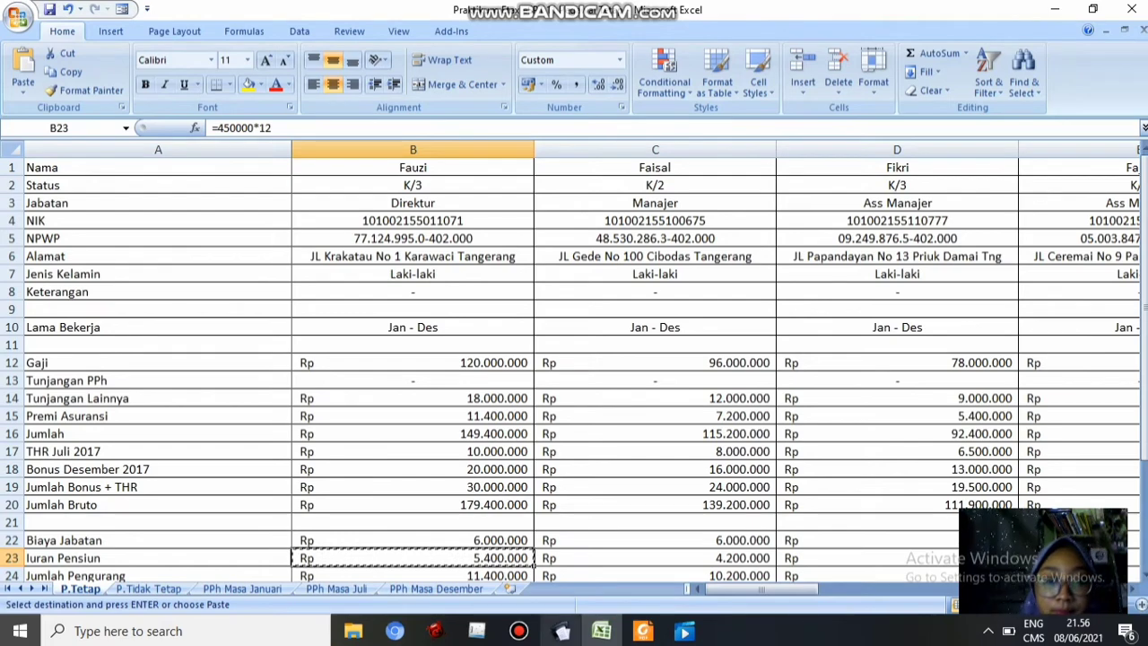
key(alt+Tab)
key(ctrl+v)
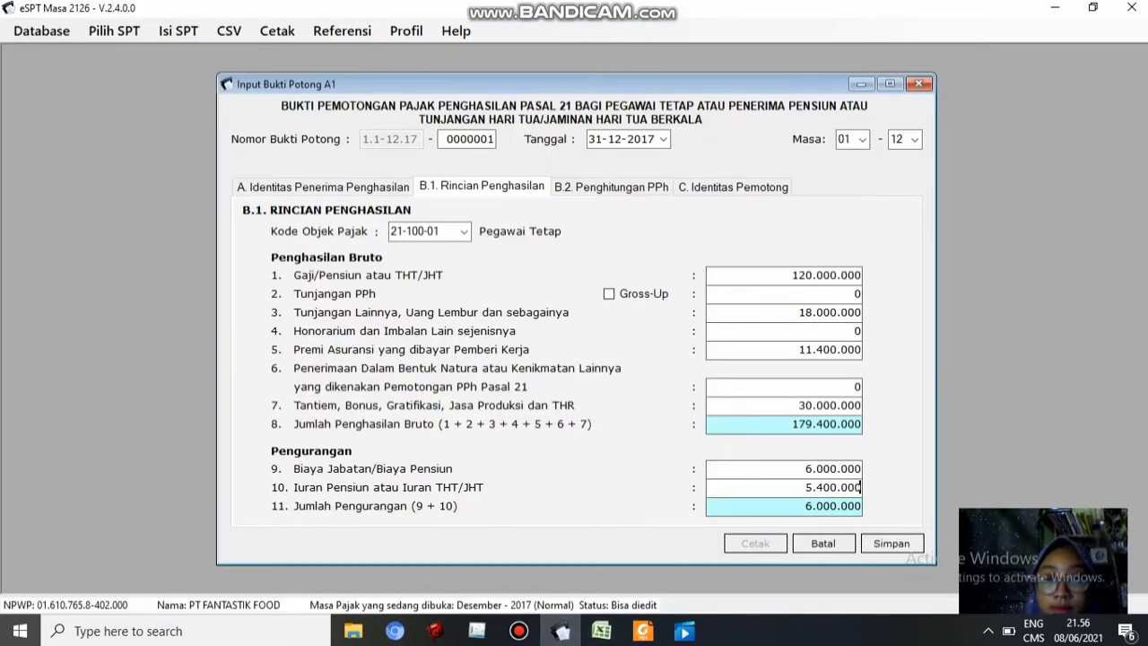
key(Tab)
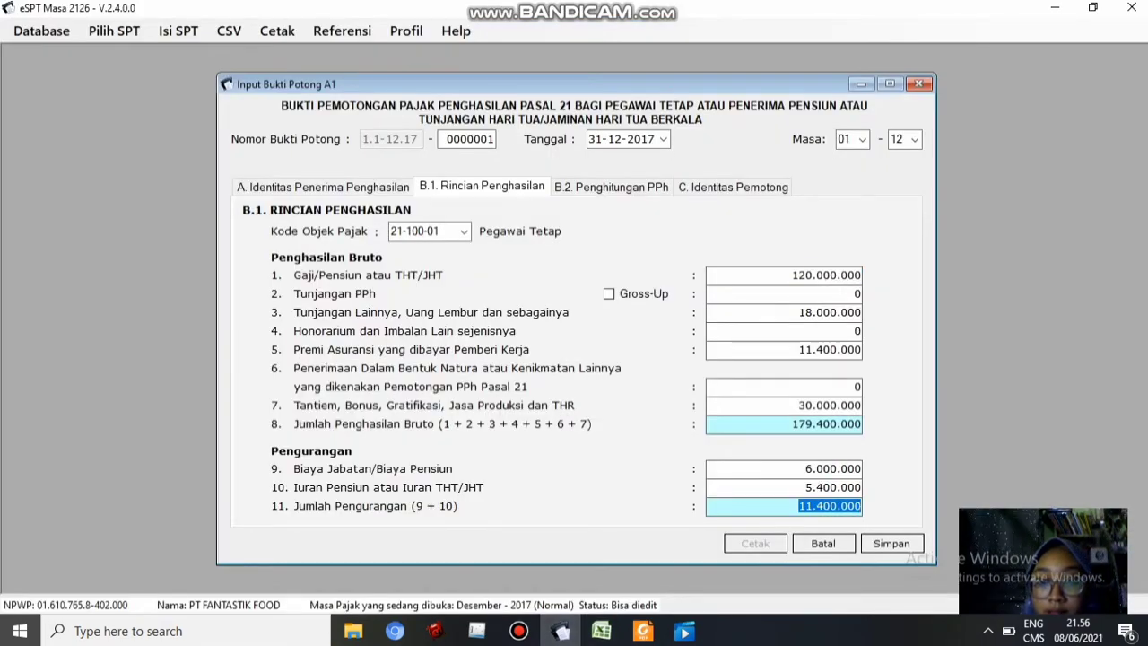
click(799, 506)
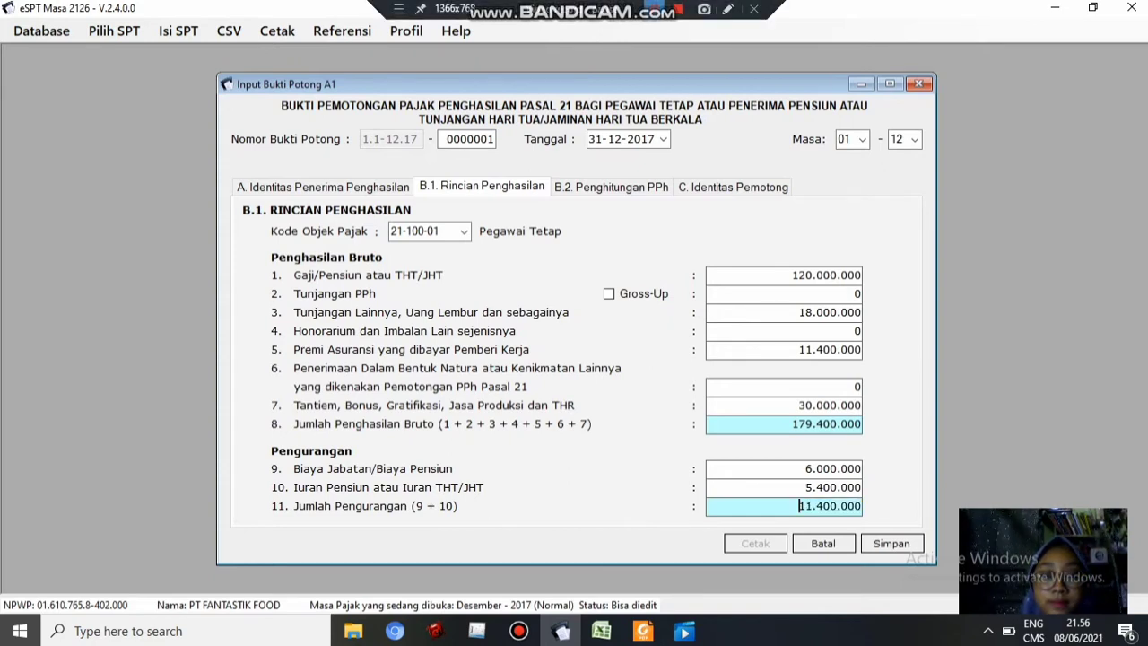
key(alt+Tab)
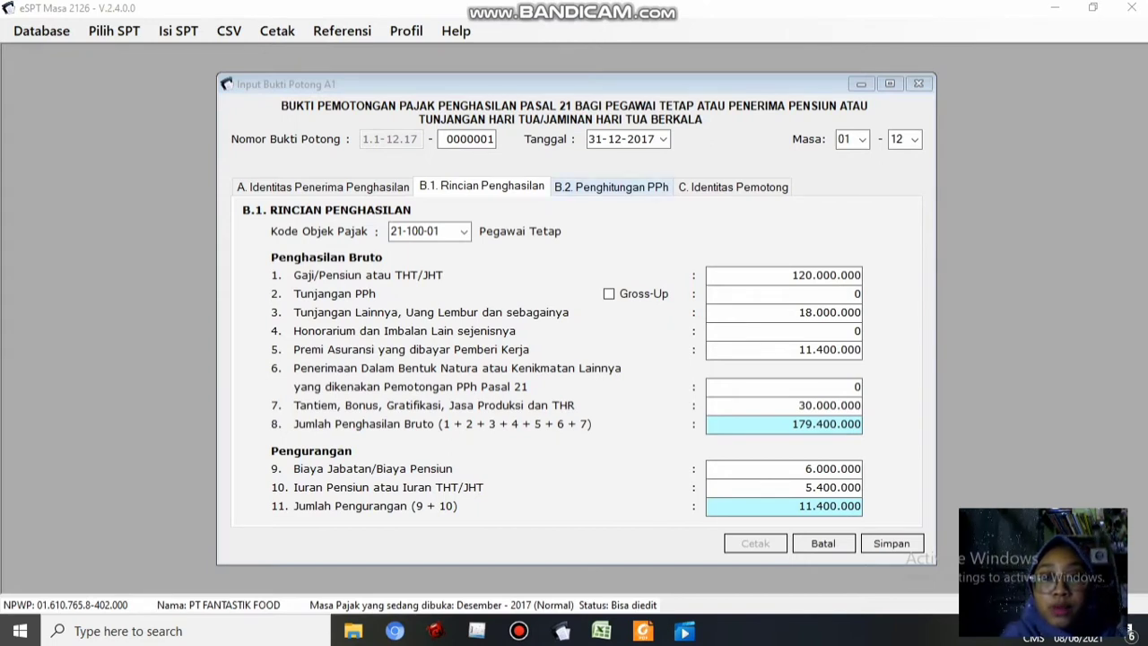
Check the B.2 tax calculation showing PPh 21 of 9.400.000, then view C. Identitas Pemotong
click(611, 186)
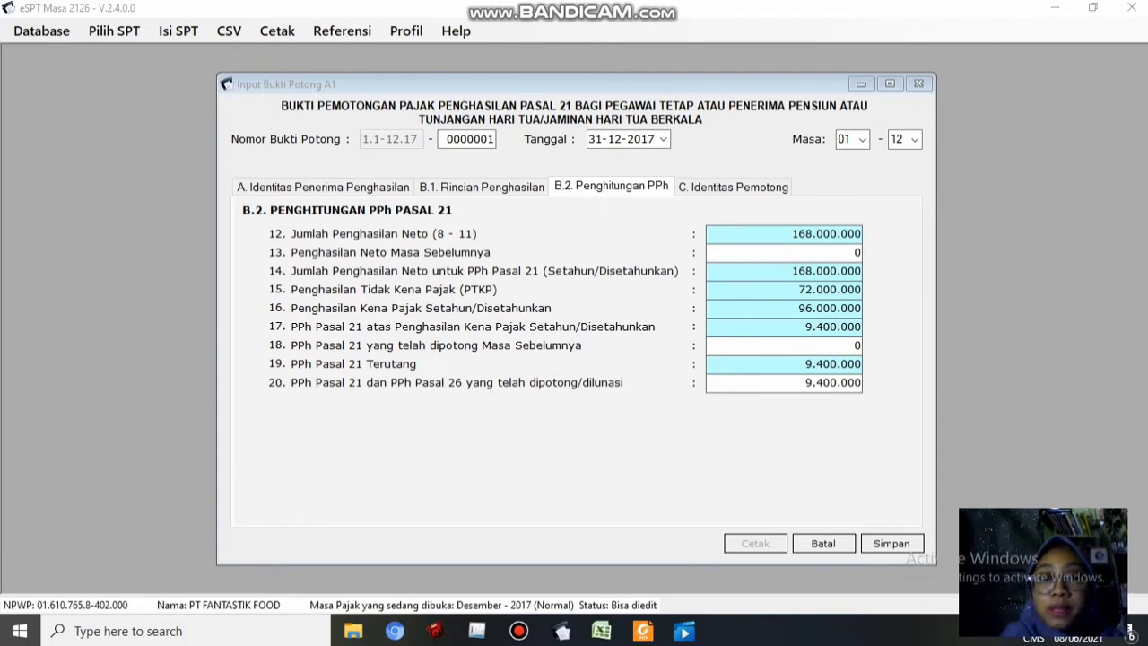
click(734, 187)
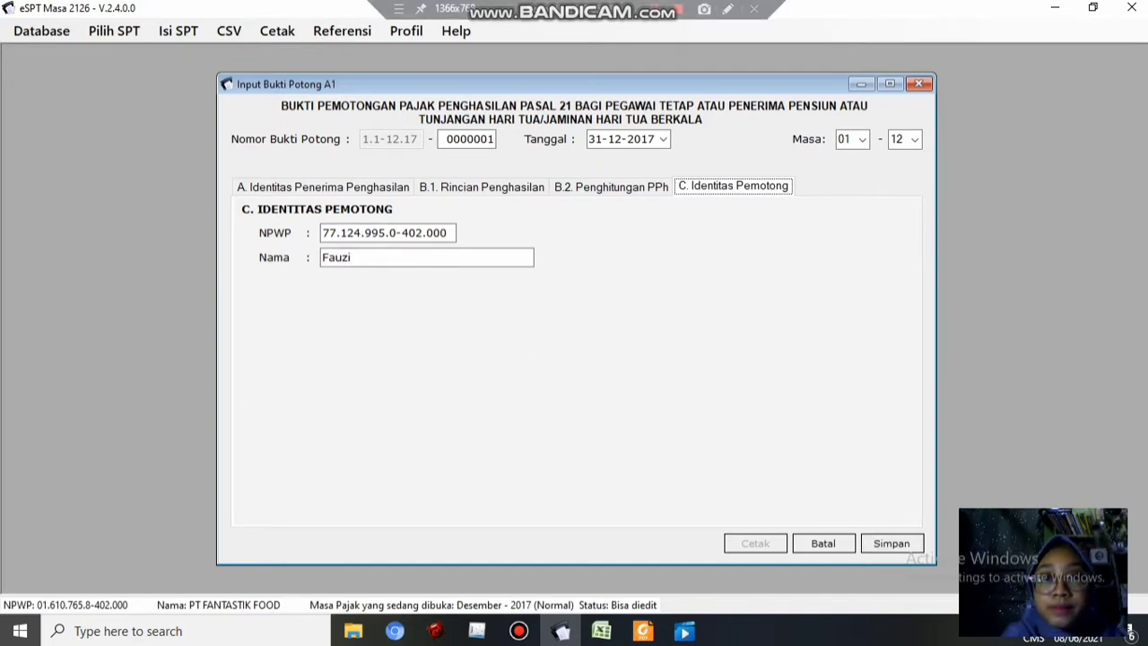
Save the completed first A1 slip and start new slip 0000002
click(677, 11)
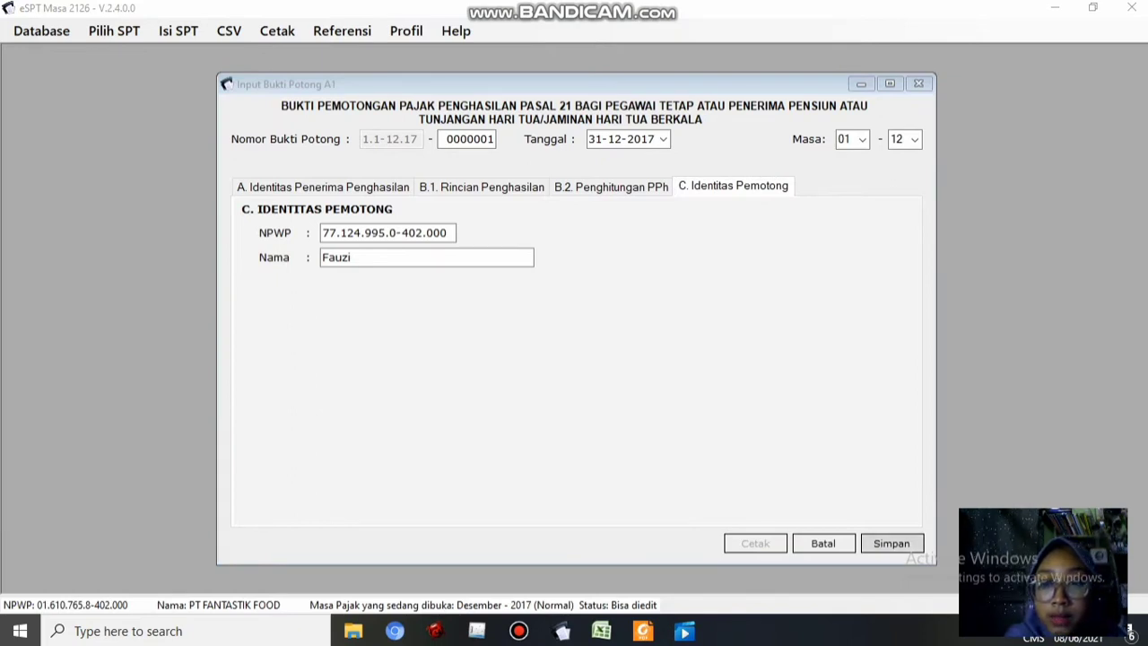
click(892, 543)
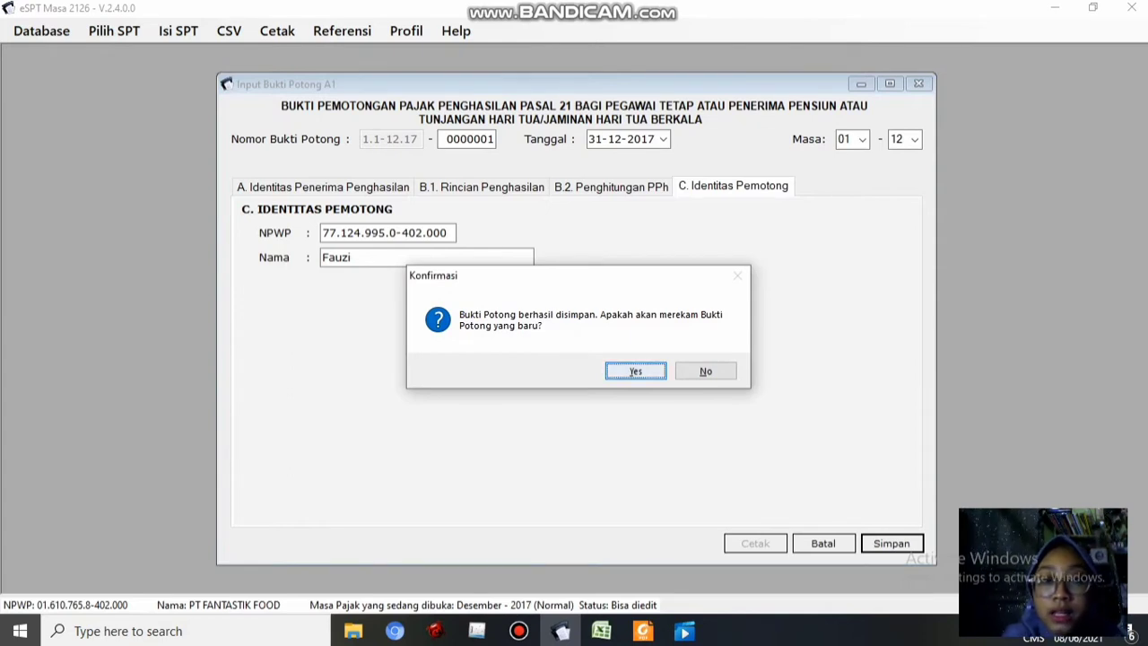
key(Return)
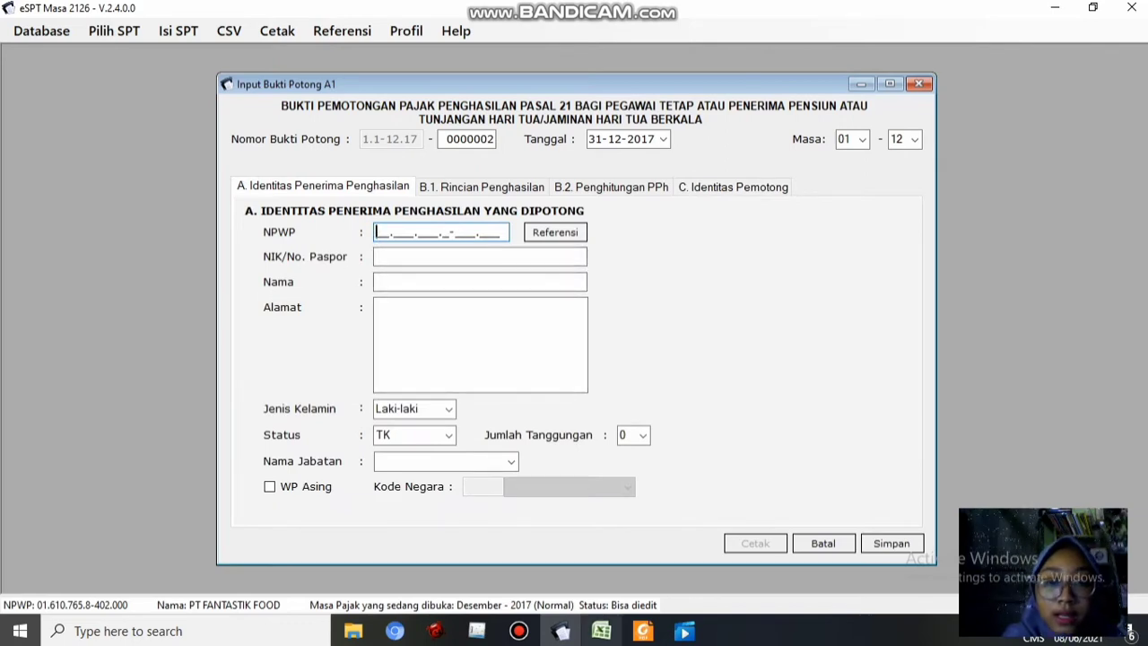
Paste the next employee's NPWP from Excel cell C5 into the new slip
mouse_move(601, 631)
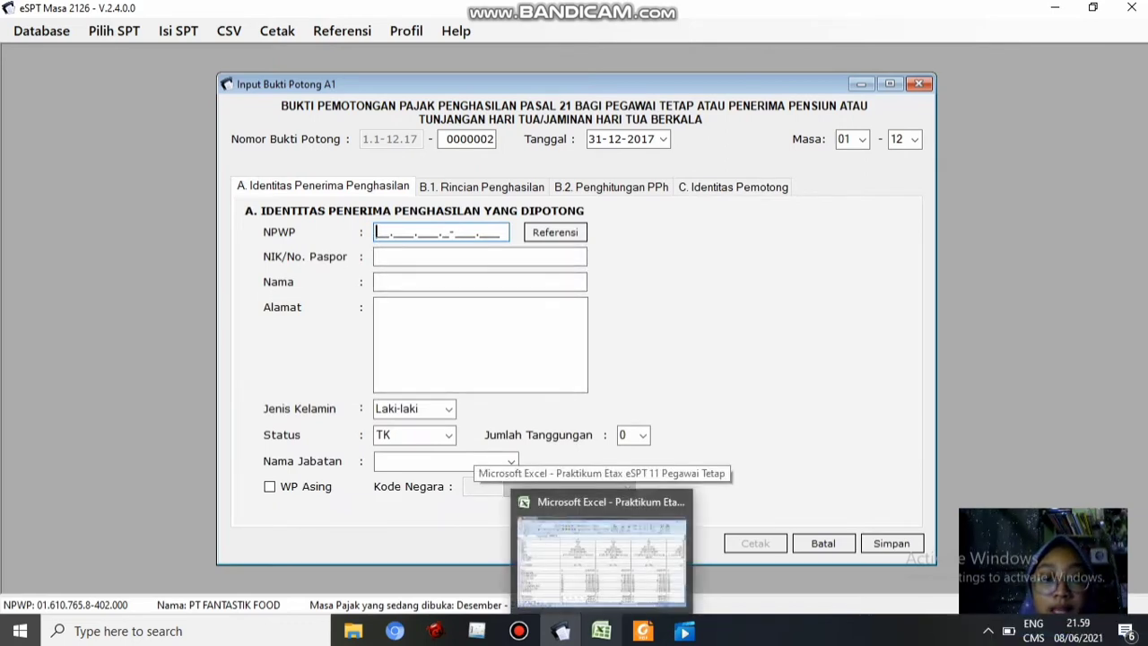
click(601, 556)
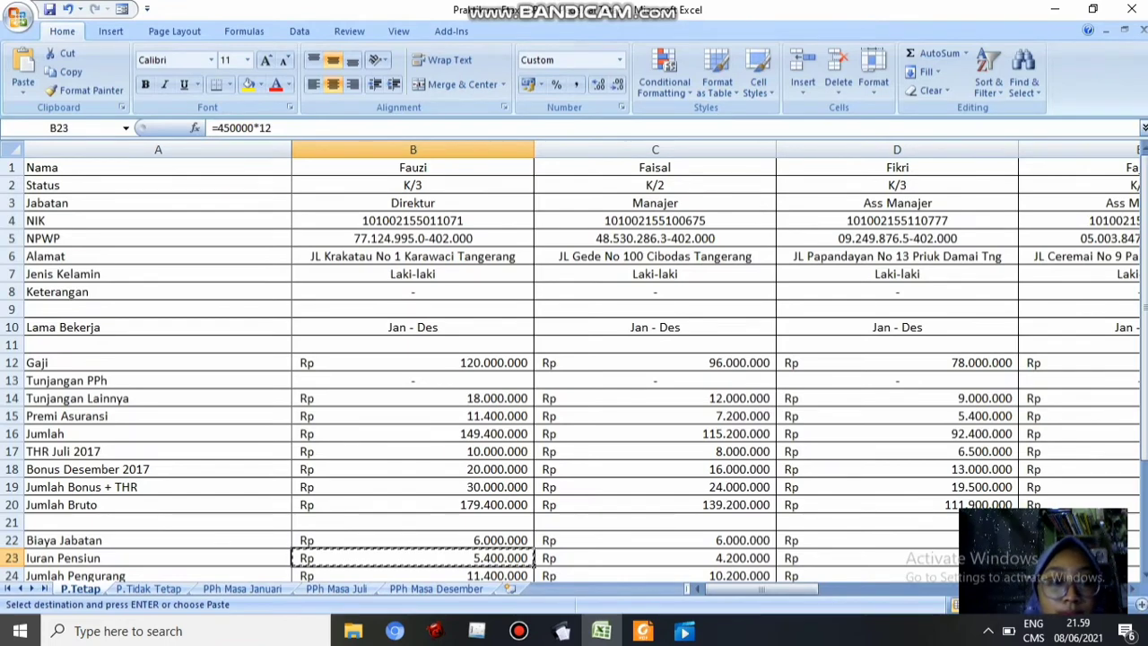
click(655, 238)
key(ctrl+c)
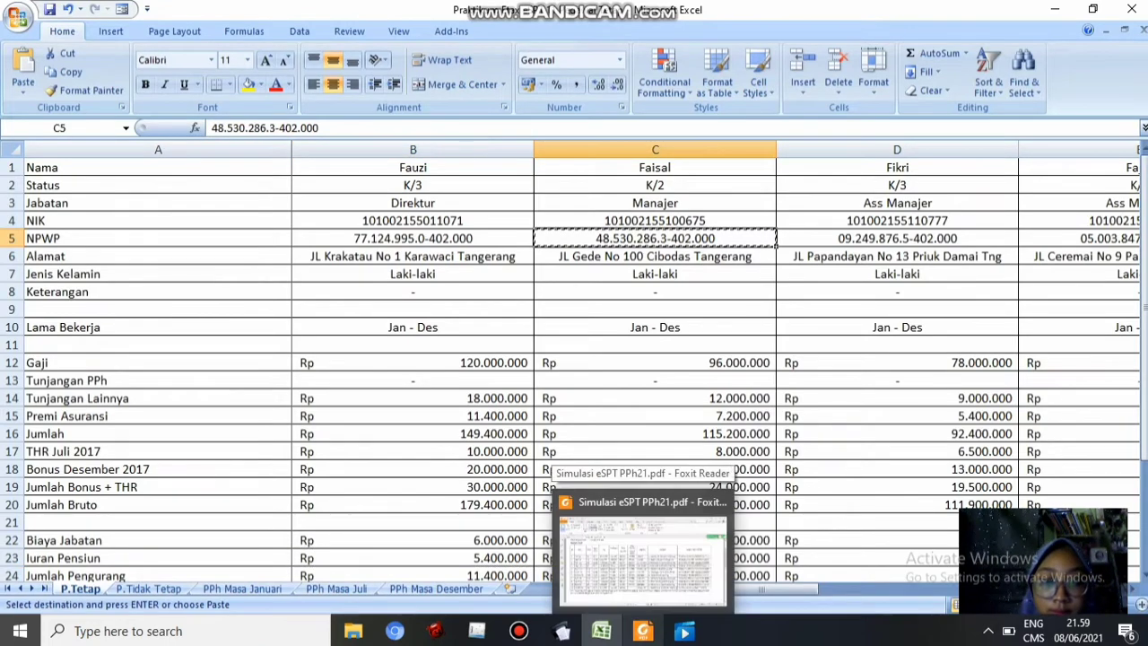
click(562, 631)
key(ctrl+v)
key(Tab)
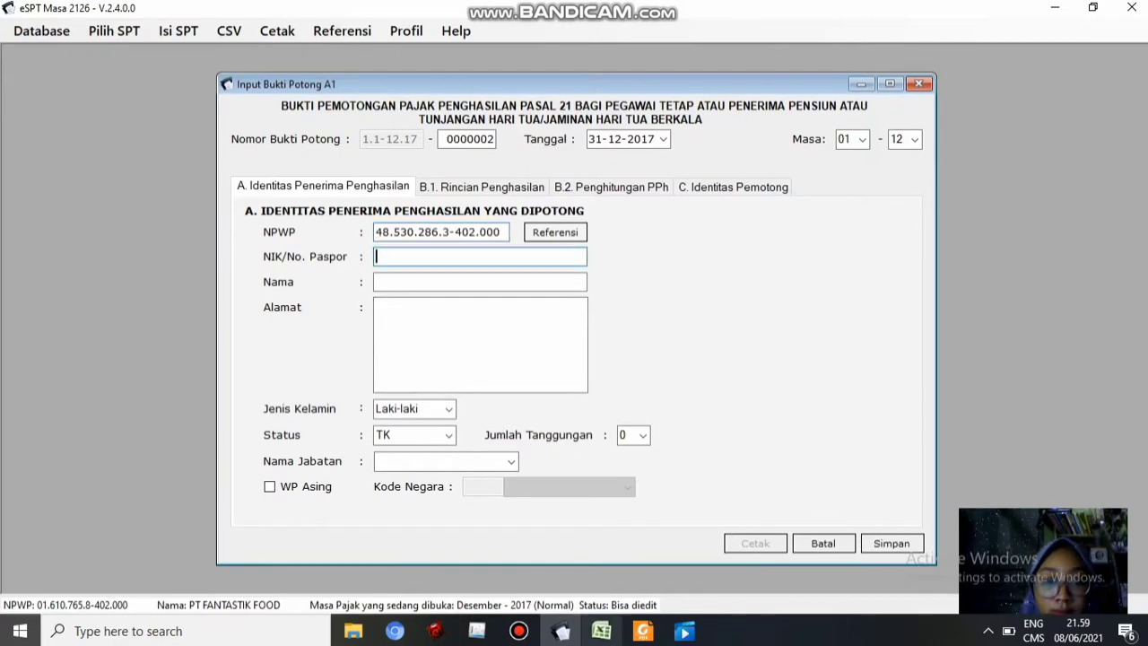
Paste the employee's NIK from cell C4 into the slip
key(alt+Tab)
click(655, 221)
key(ctrl+c)
click(561, 630)
key(ctrl+v)
click(480, 281)
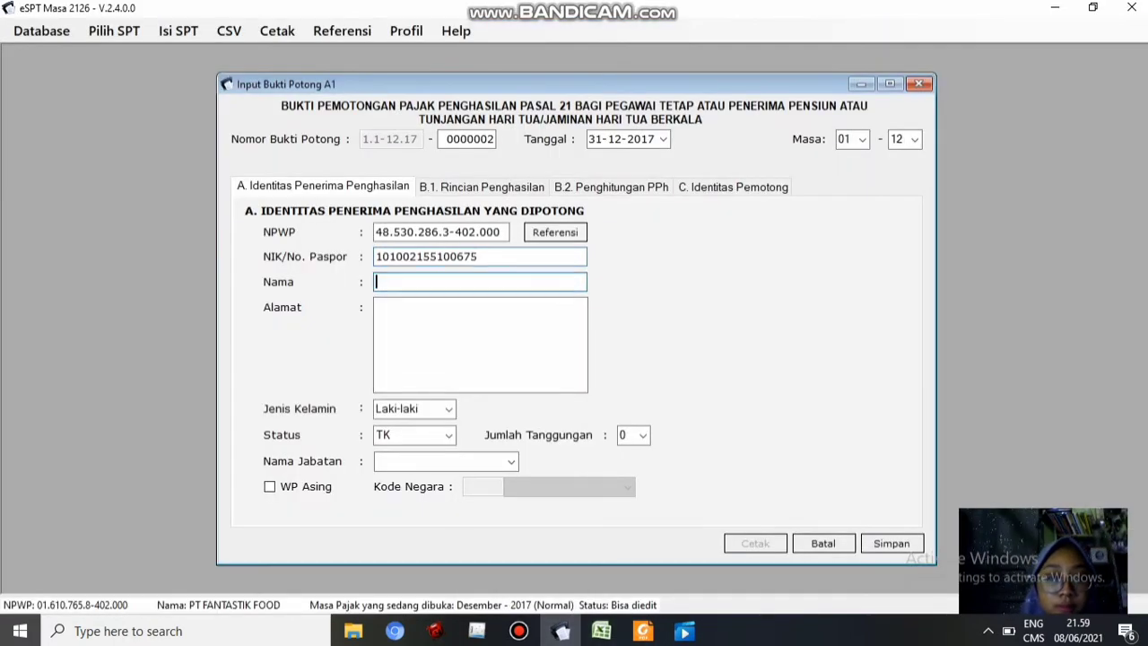
Type the employee's name and paste the address from cell C6
click(602, 630)
click(655, 256)
key(ctrl+c)
click(562, 630)
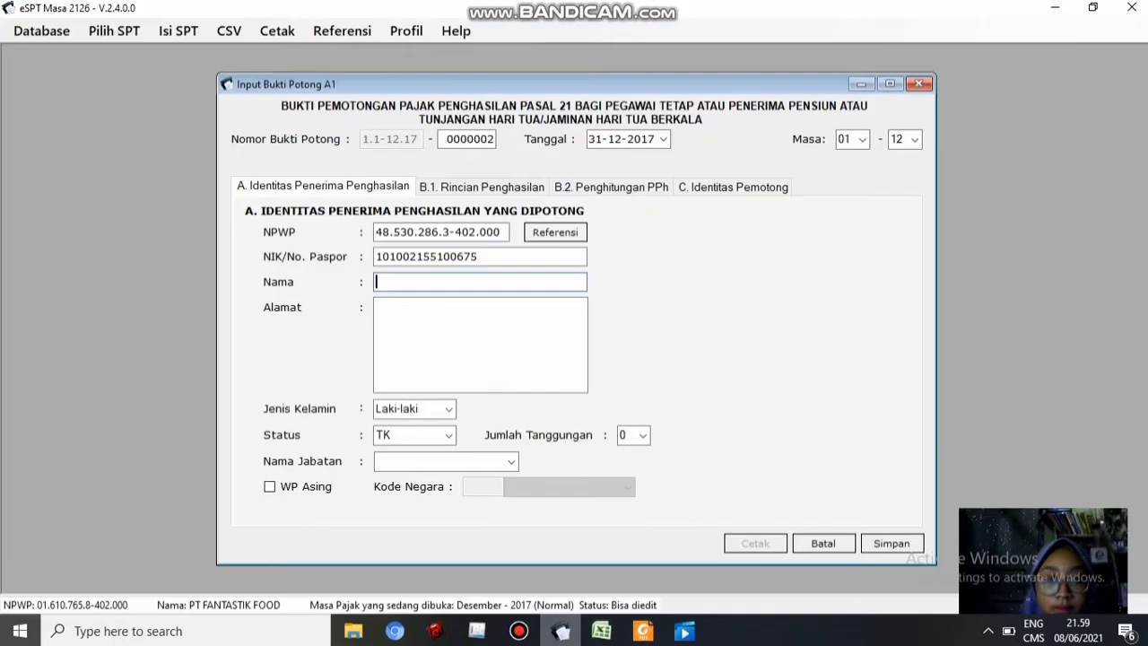
text(faisal)
key(BackSpace)
key(BackSpace)
key(BackSpace)
key(BackSpace)
key(BackSpace)
key(BackSpace)
text(Faisal)
key(Tab)
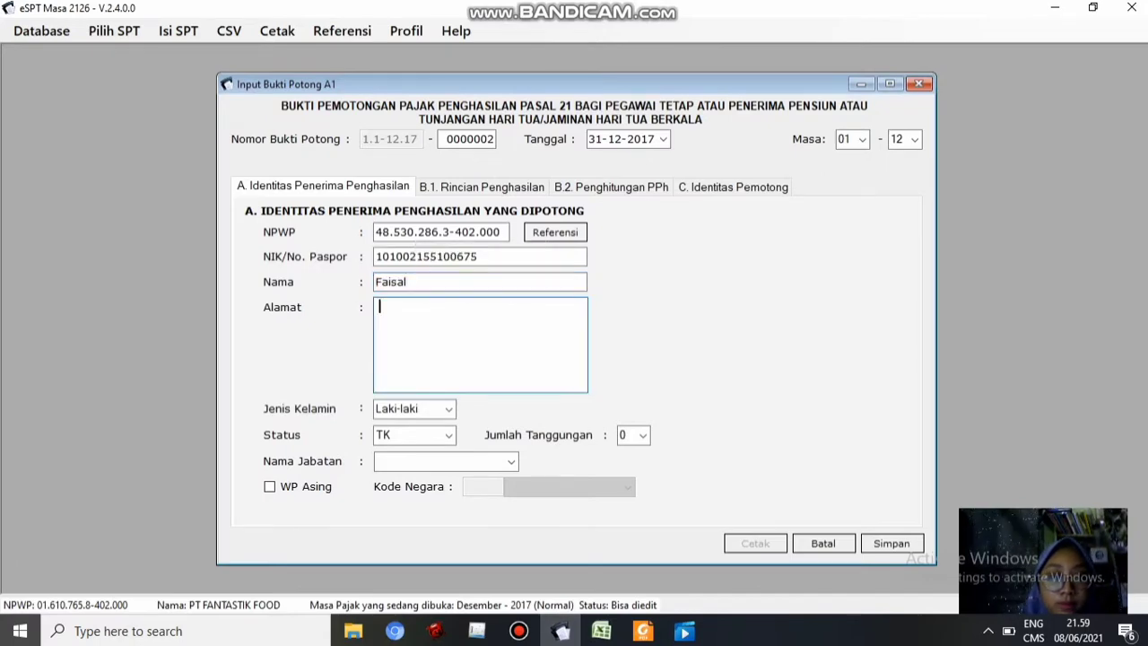
key(ctrl+v)
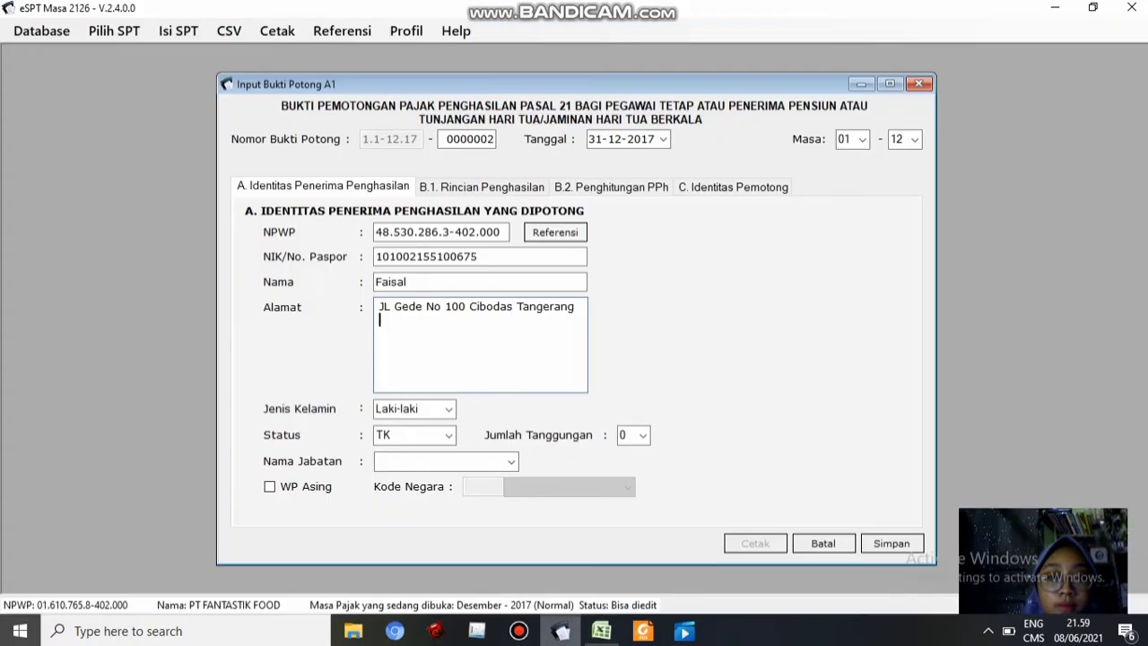
Set status K with 2 dependants and job title Manajer, then show B.1 income details
click(643, 435)
click(633, 480)
click(449, 435)
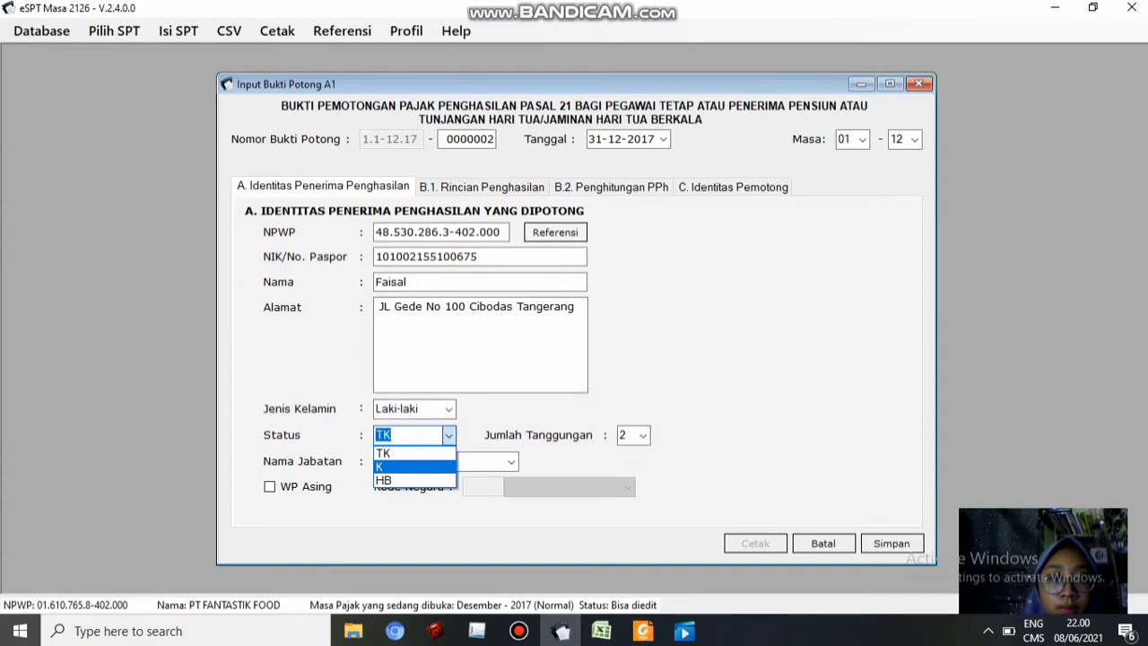
click(431, 466)
key(Tab)
text(Manajer)
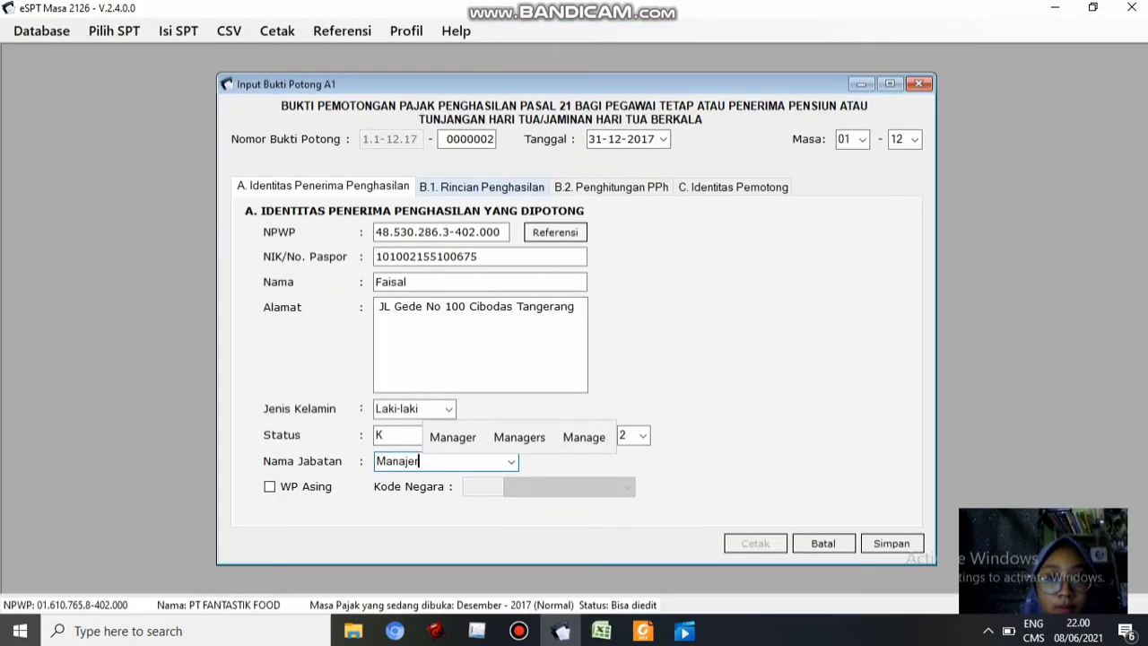
click(483, 186)
click(790, 275)
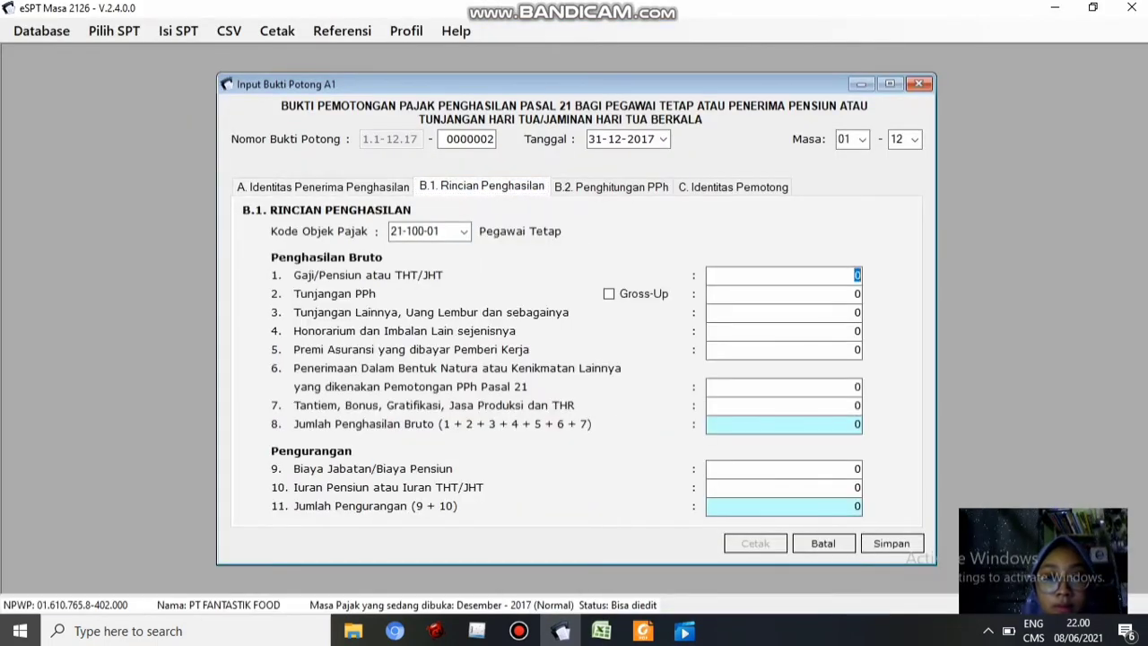
Paste the salary 96.000.000 and other allowances 12.000.000 from the Excel sheet into B.1
click(601, 631)
click(655, 362)
key(ctrl+c)
click(562, 631)
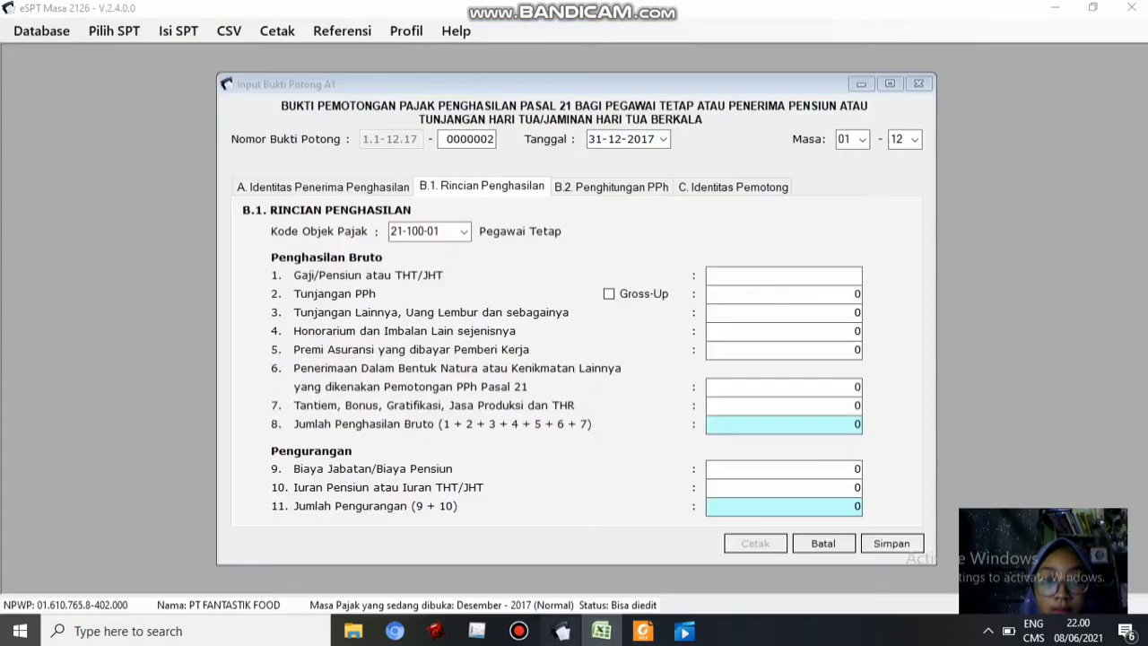
key(ctrl+v)
click(601, 631)
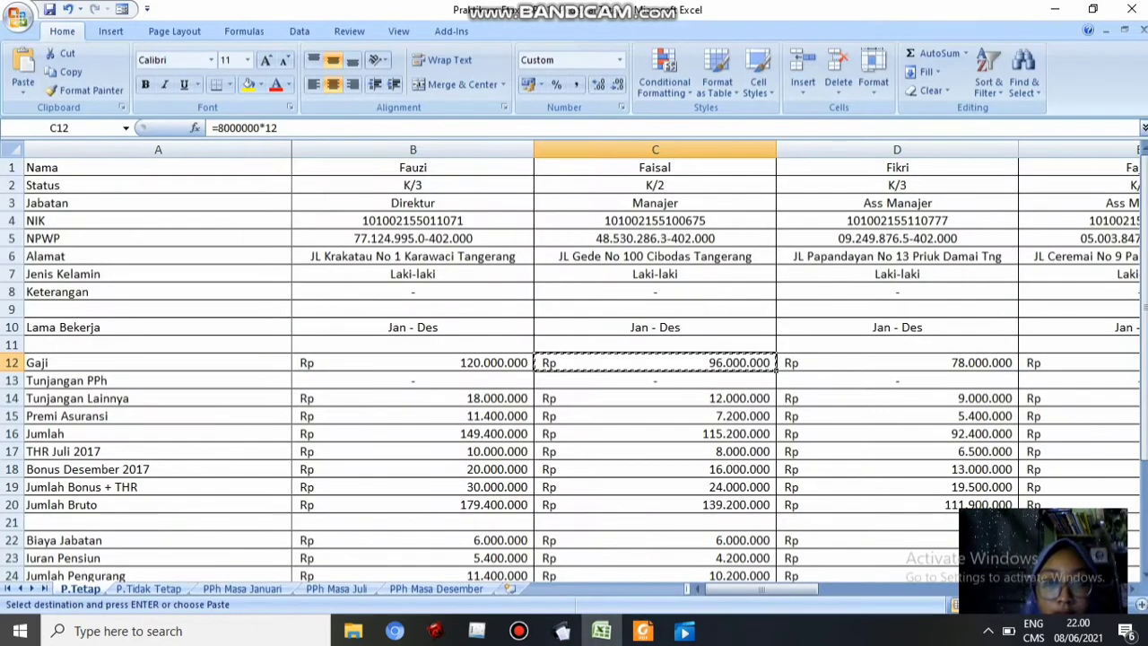
click(655, 398)
key(ctrl+c)
click(561, 630)
click(790, 312)
key(ctrl+v)
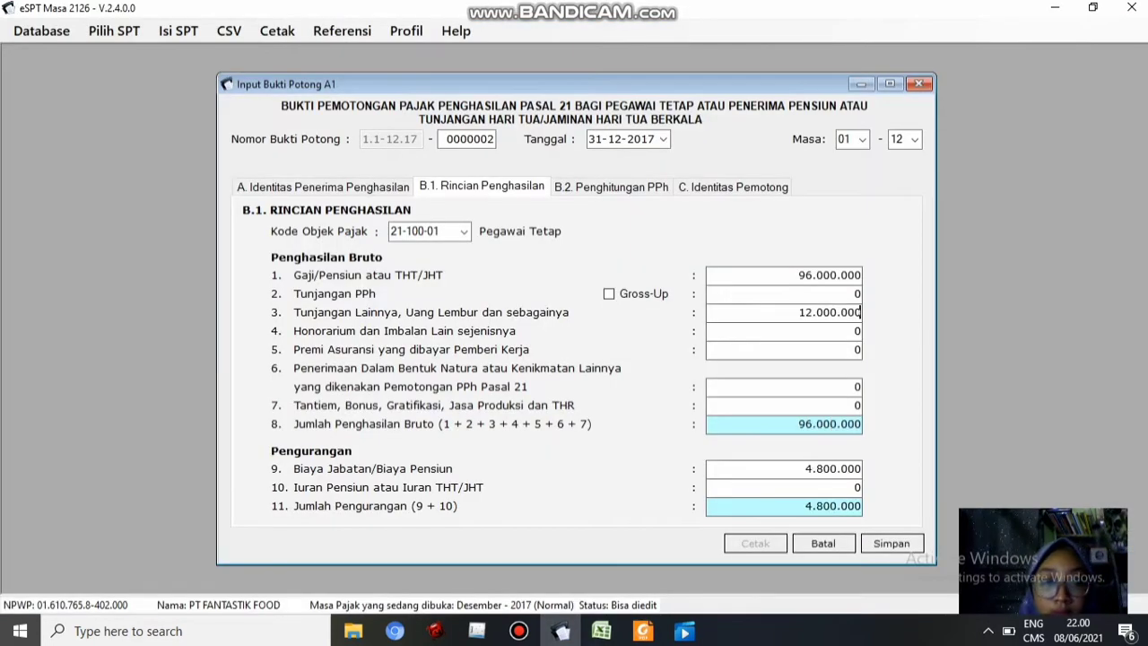
Paste the insurance premium 7.200.000 and bonus plus THR 24.000.000 from the spreadsheet
click(601, 631)
click(655, 415)
key(ctrl+c)
click(561, 631)
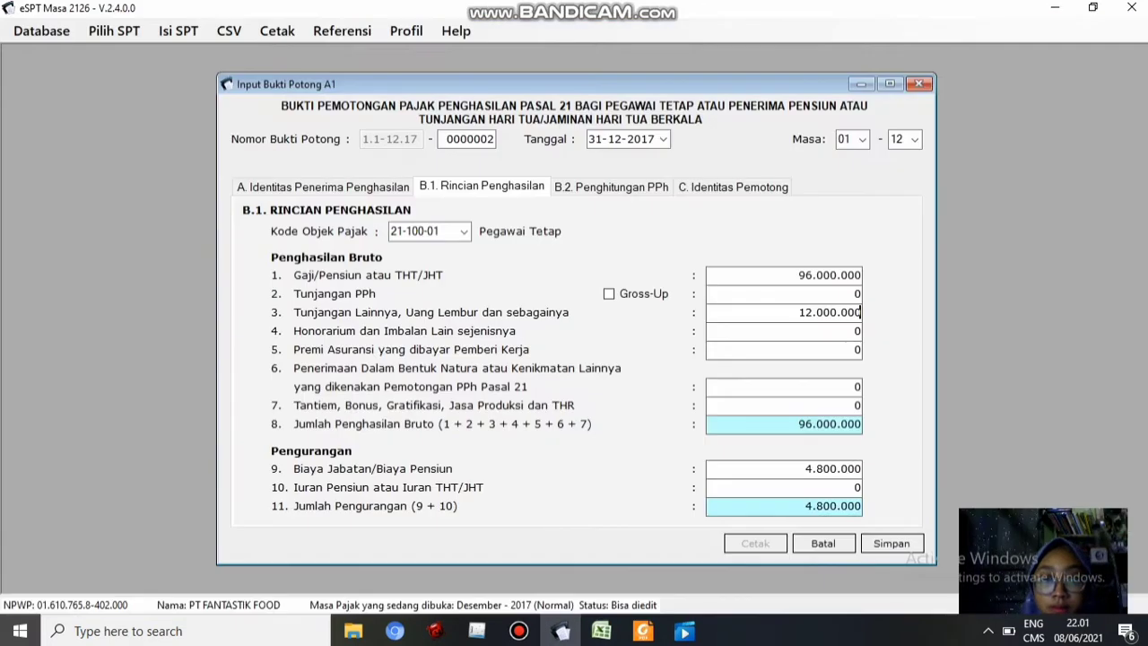
key(Tab)
key(Tab)
key(ctrl+v)
key(Tab)
key(Tab)
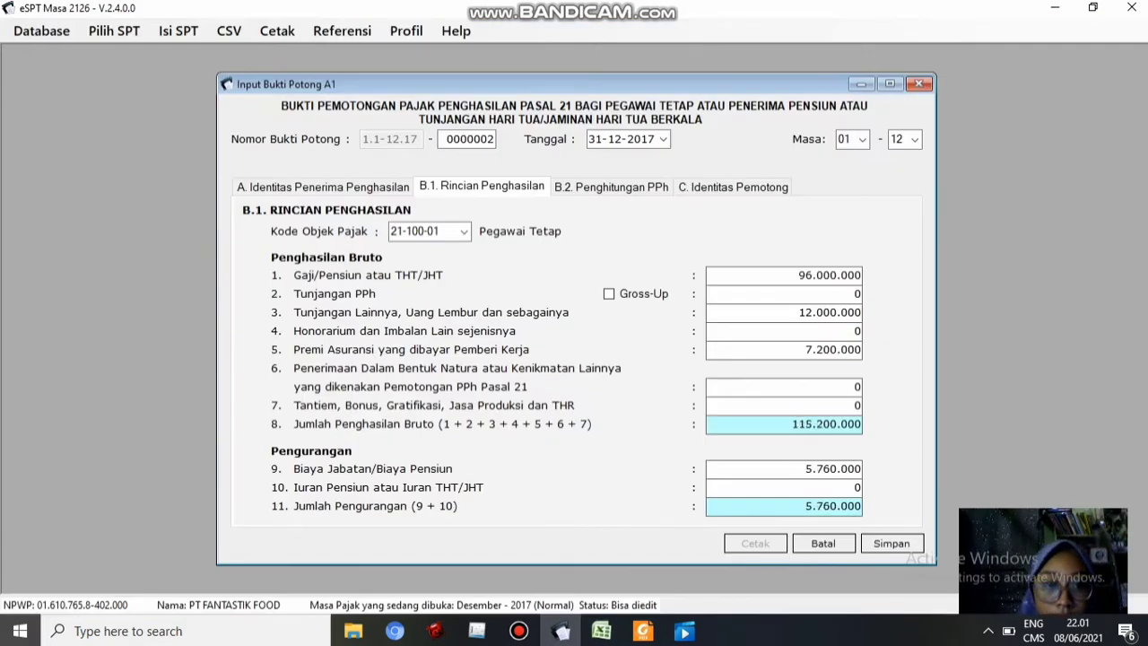
click(601, 631)
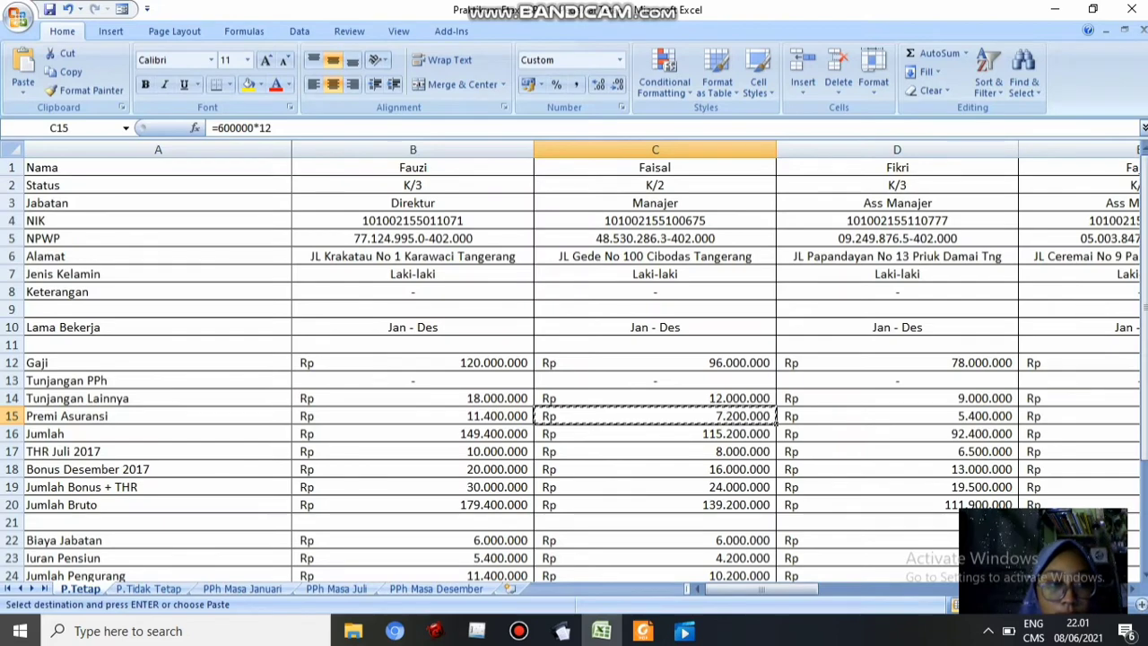
click(655, 486)
key(ctrl+c)
click(562, 631)
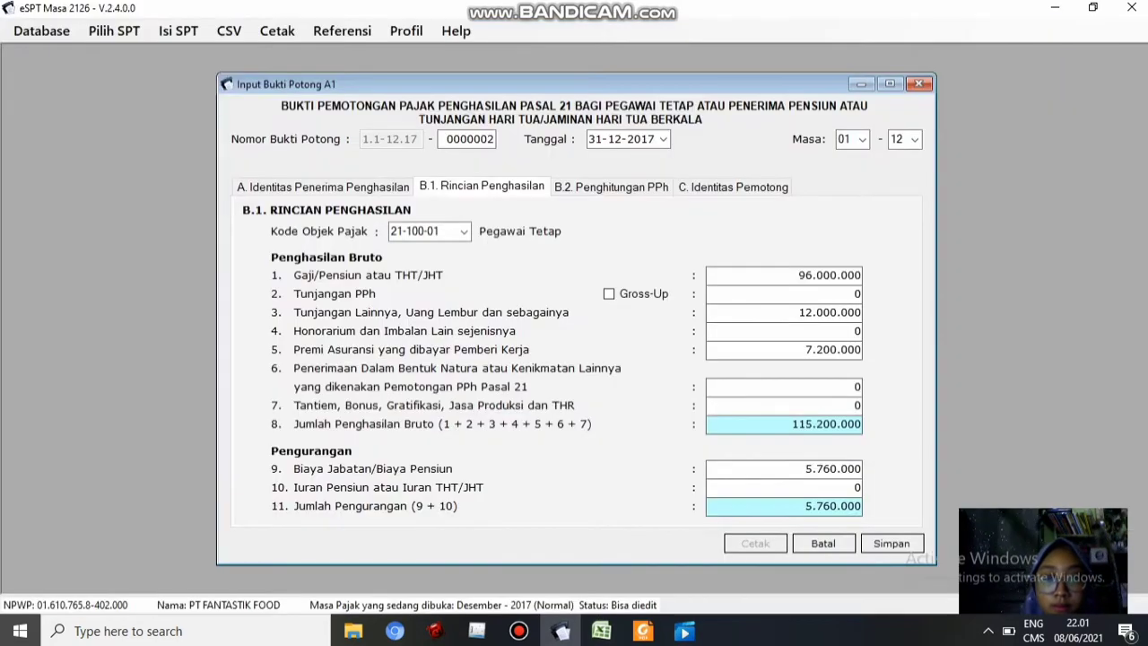
key(ctrl+v)
key(Tab)
Paste the pension contribution 4.200.000 from cell C23 into the deductions
click(602, 630)
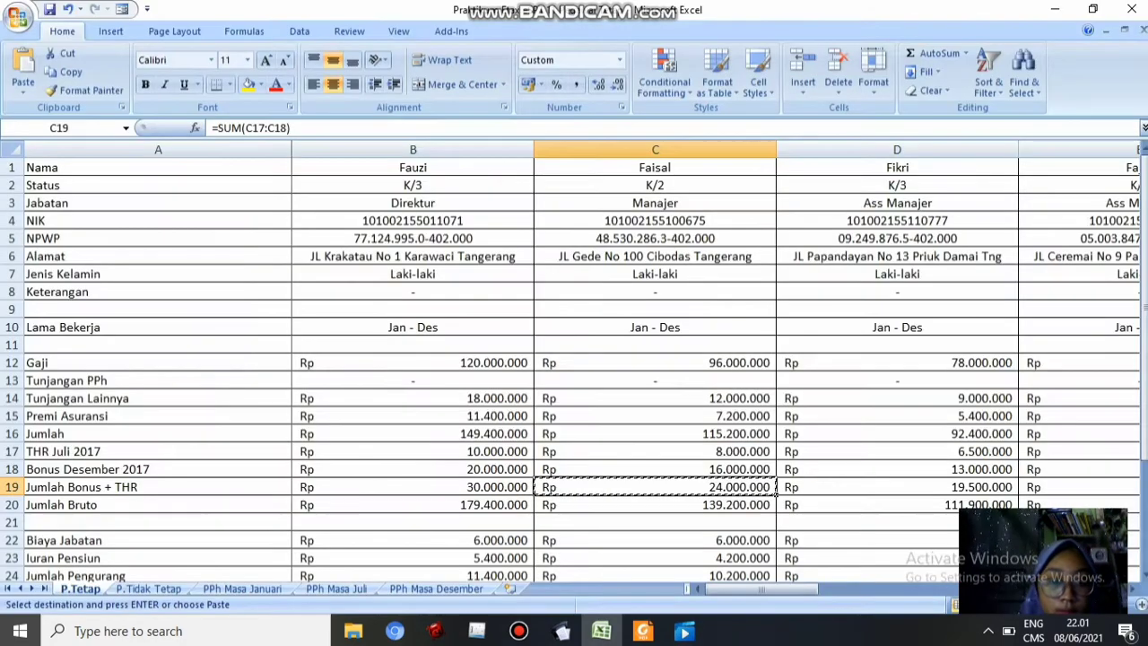
click(655, 557)
key(ctrl+c)
click(561, 631)
key(ctrl+v)
key(Tab)
Check the tax calculation, save slip 0000002 with PPh 21 of 4.225.000, and begin a new slip
click(611, 186)
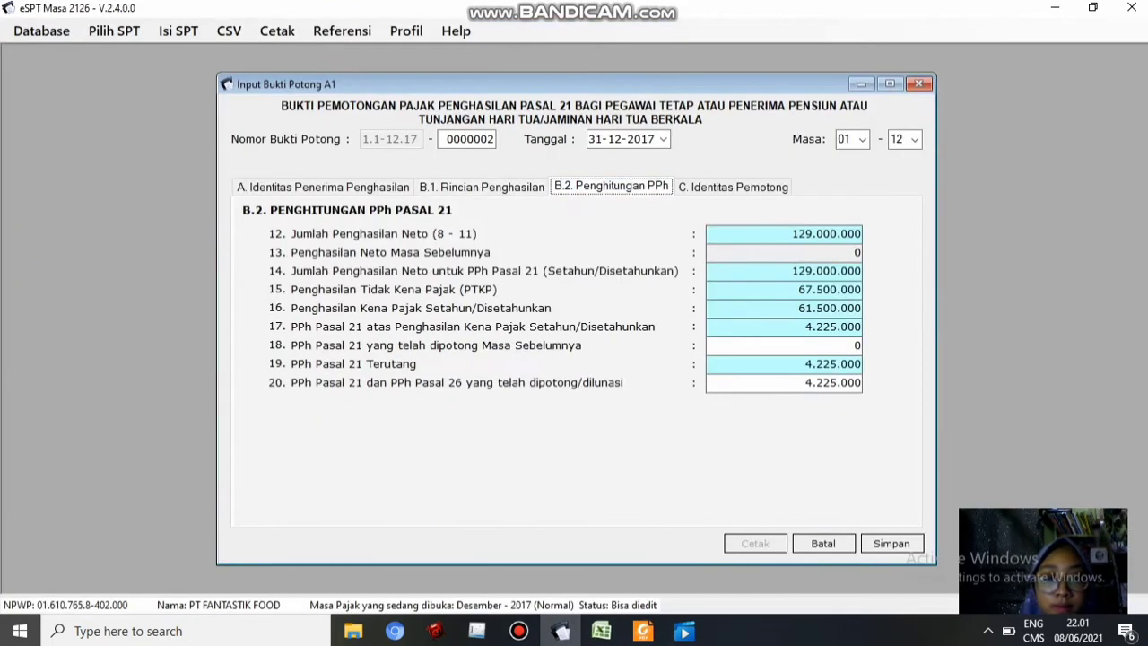
click(733, 187)
click(891, 542)
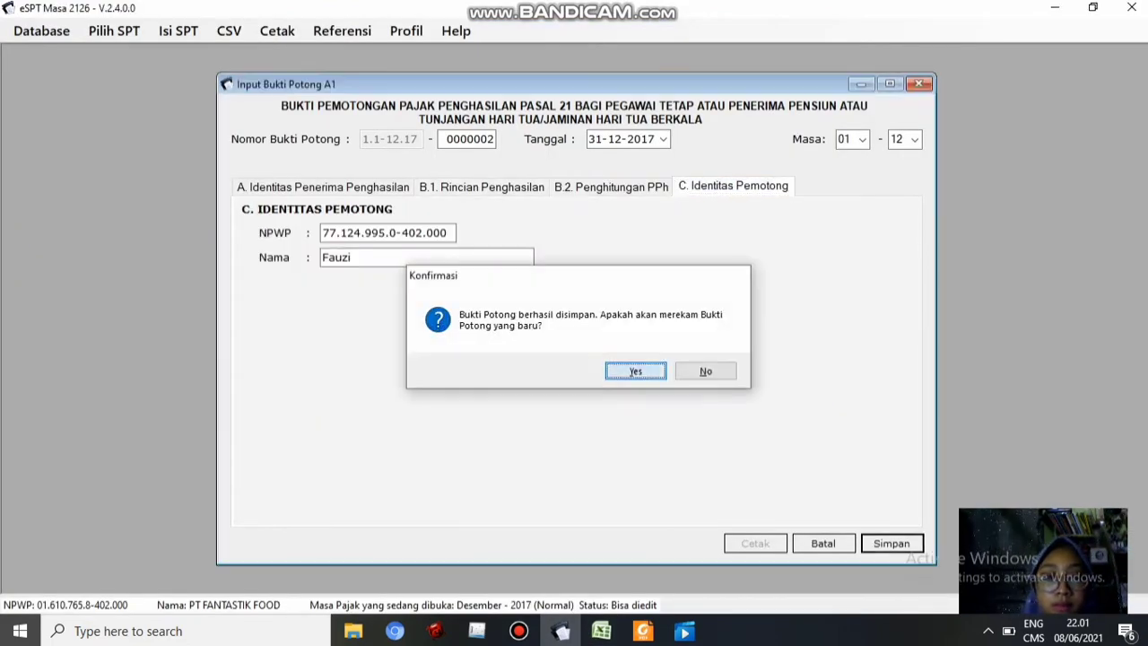
click(632, 370)
click(601, 631)
click(897, 237)
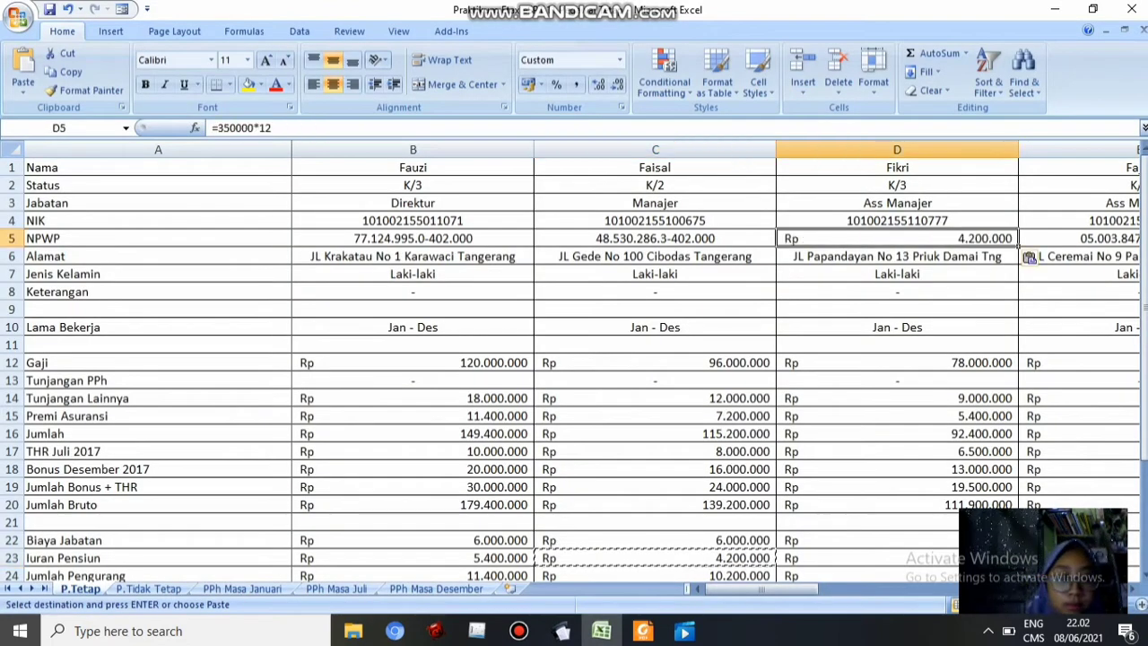
Fill the new slip's NPWP, NIK and address from the spreadsheet and type the employee's name
key(ctrl+c)
key(alt+Tab)
key(ctrl+v)
key(Tab)
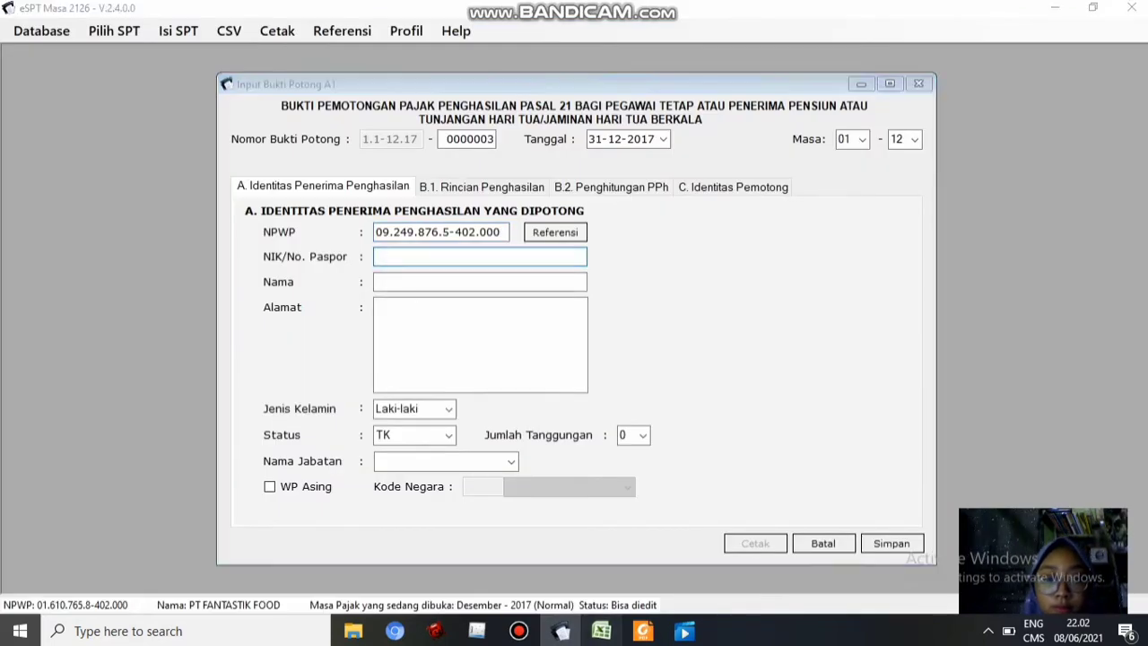
key(alt+Tab)
key(Up)
key(ctrl+c)
key(alt+Tab)
key(ctrl+v)
key(Tab)
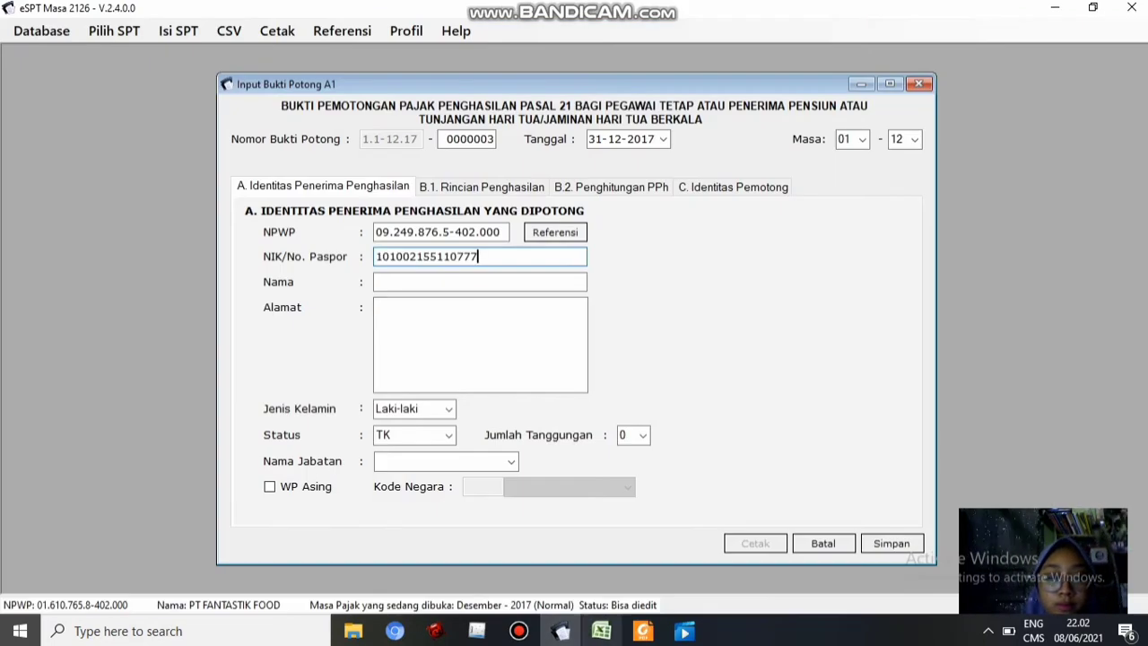
key(alt+Tab)
key(Down)
key(Down)
key(alt+Tab)
text(Fikri)
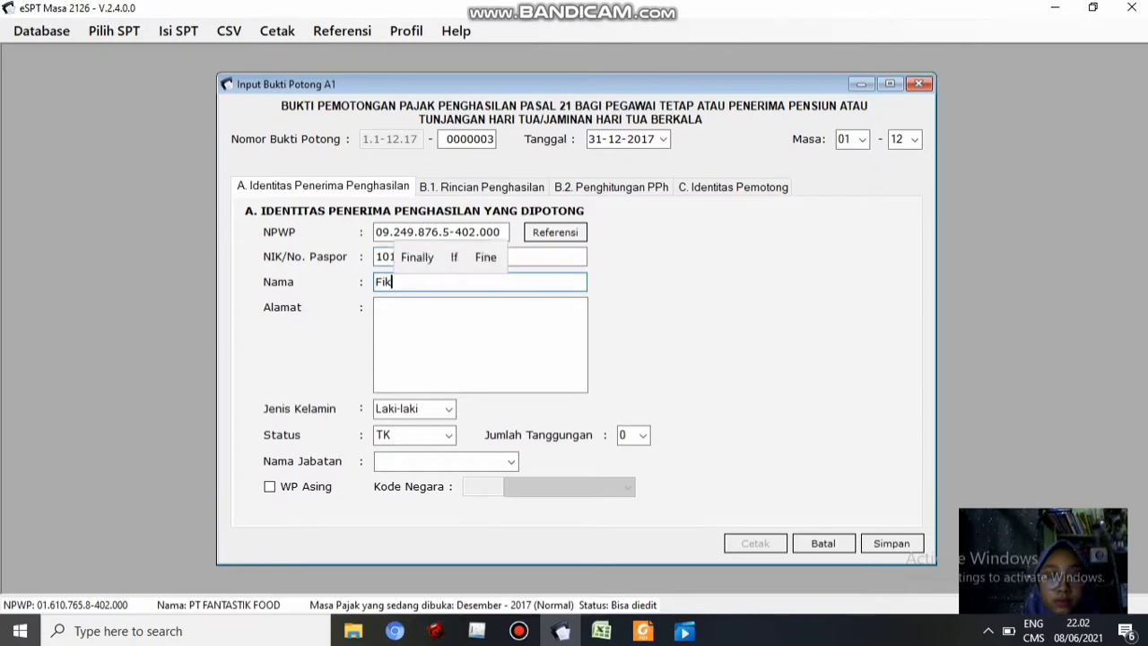
key(Tab)
key(ctrl+v)
Set marital status K, 1 dependant and job title 'Ass Manajer', then go to B.1 income details
key(alt+Tab)
key(alt+Tab)
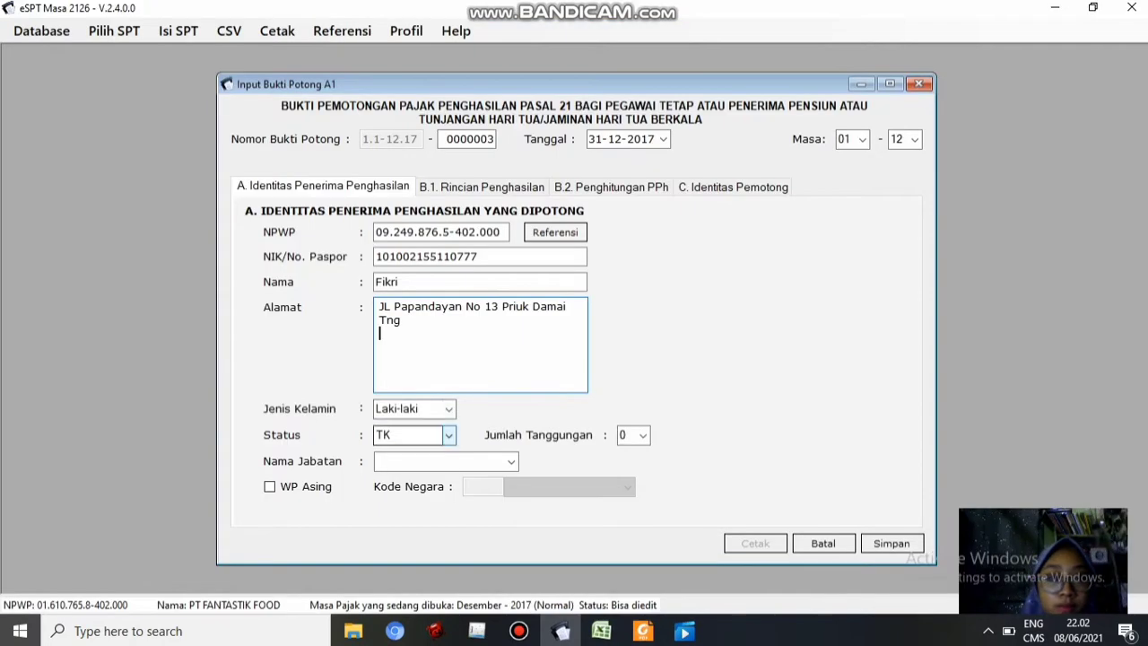
key(Tab)
key(Tab)
text(k)
key(Tab)
text(1)
key(Tab)
text(Ass manajer)
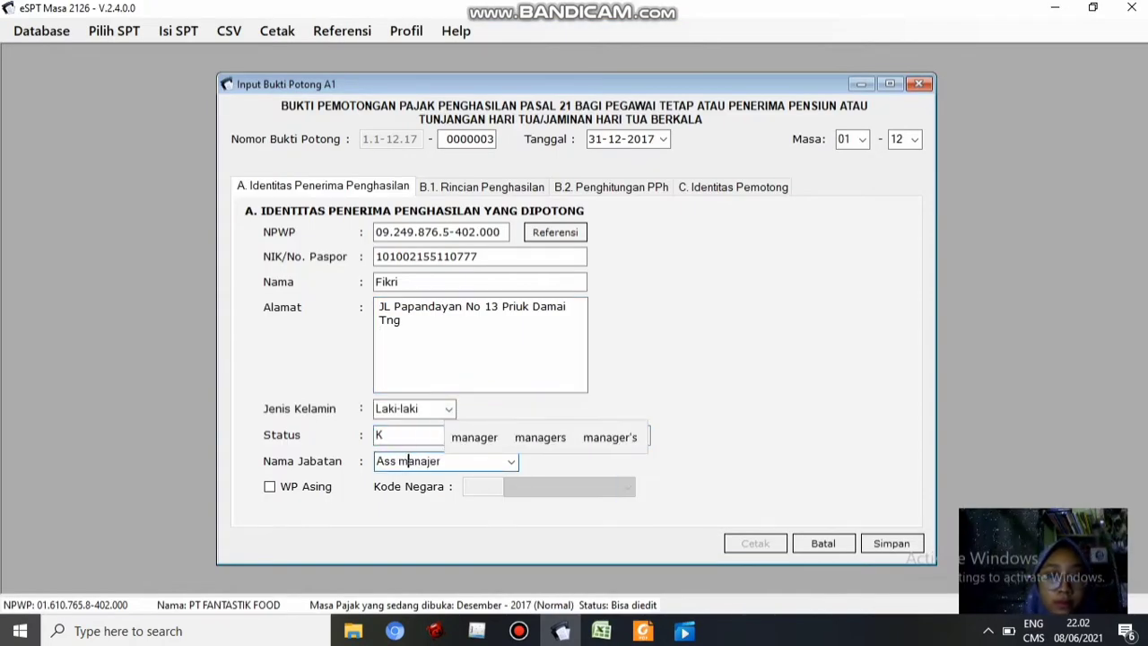
key(BackSpace)
text(M)
click(483, 186)
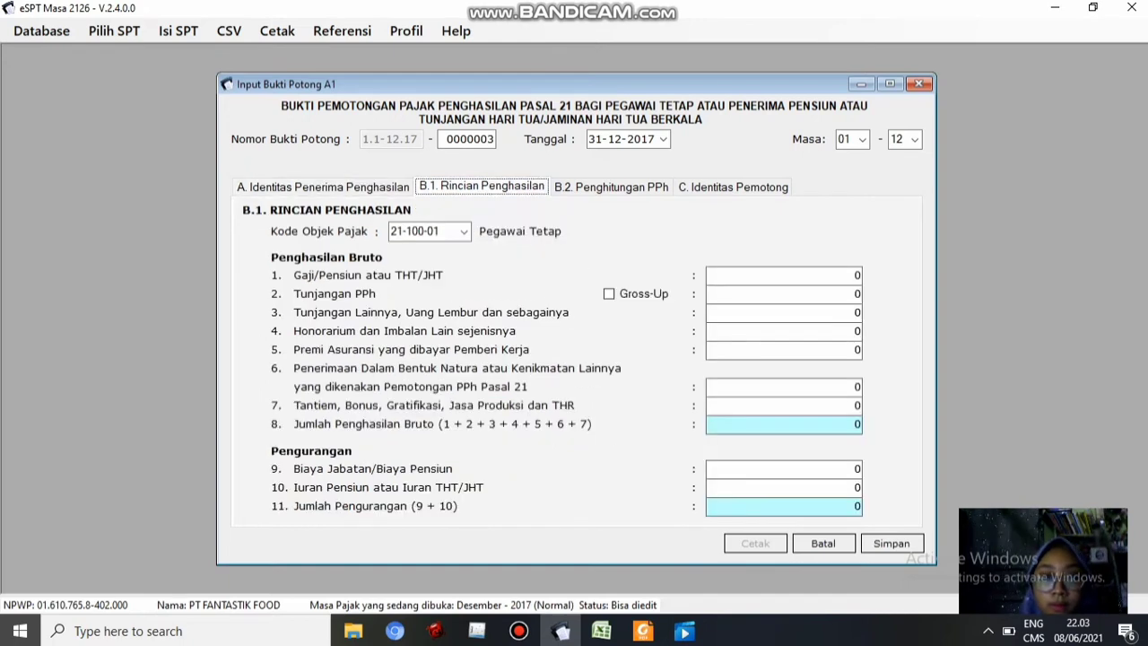
click(807, 276)
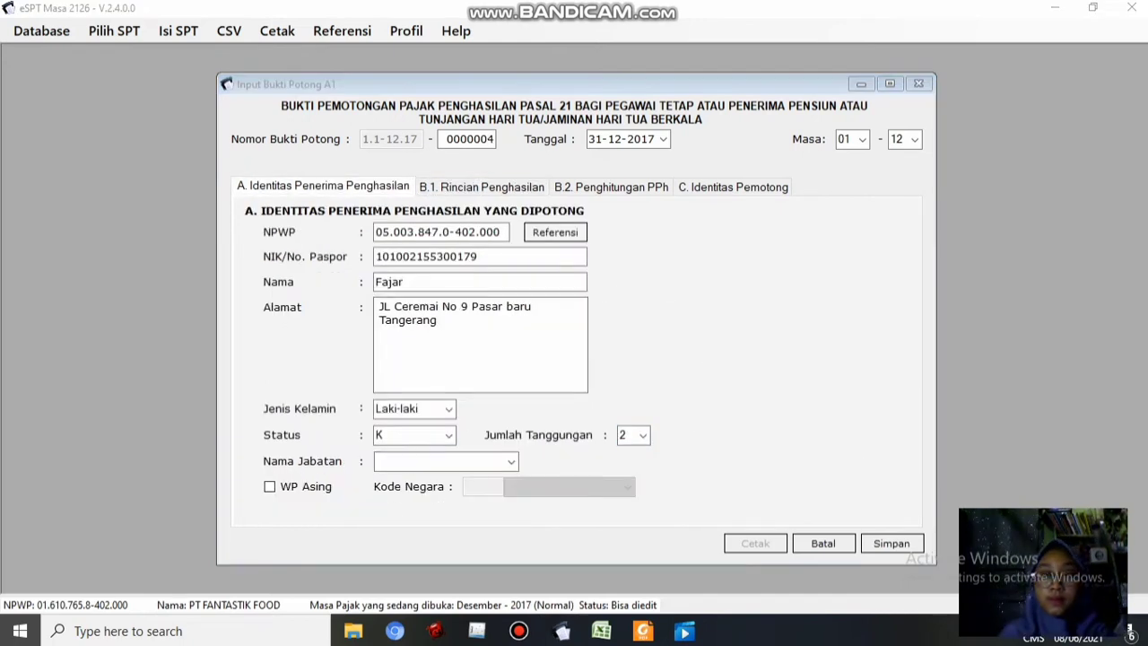
click(482, 186)
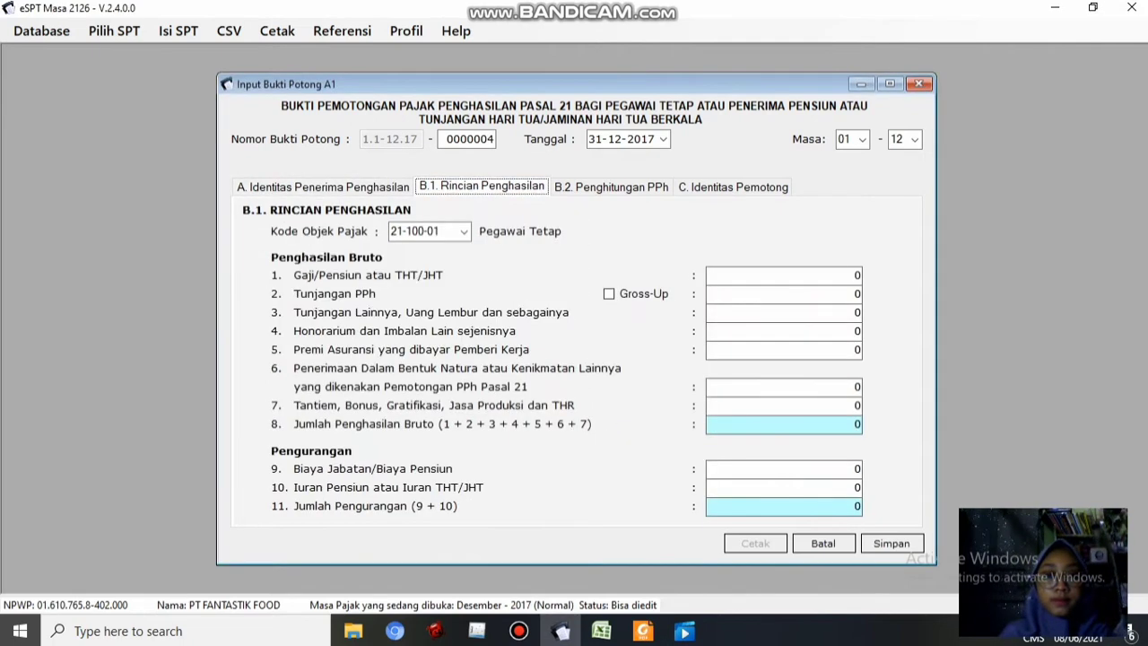
Paste the salary 78.000.000 and other allowances 9.000.000 from column E
click(798, 276)
click(601, 630)
click(388, 352)
key(ctrl+c)
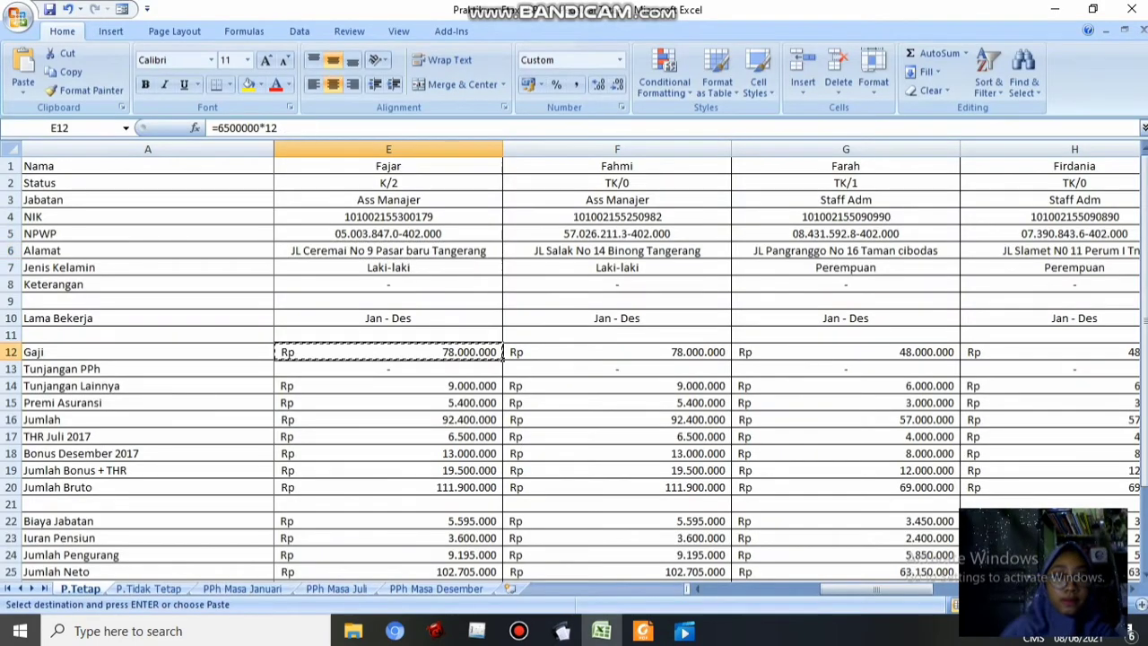
mouse_move(561, 631)
click(535, 538)
key(ctrl+v)
click(601, 631)
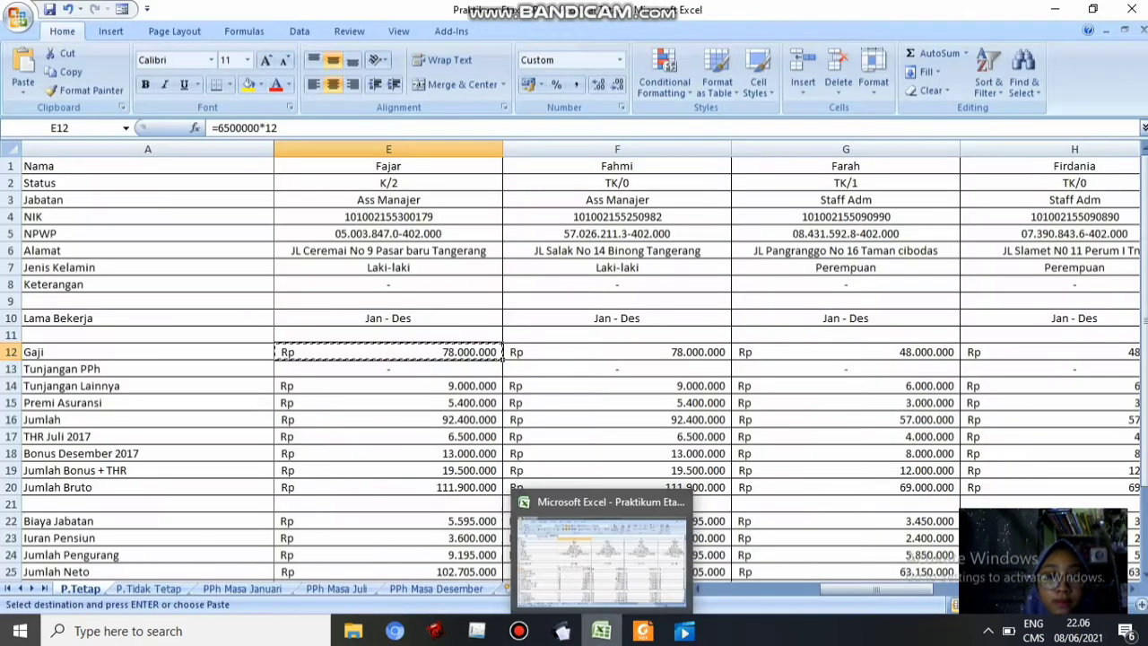
click(389, 386)
key(ctrl+c)
click(562, 631)
key(ctrl+v)
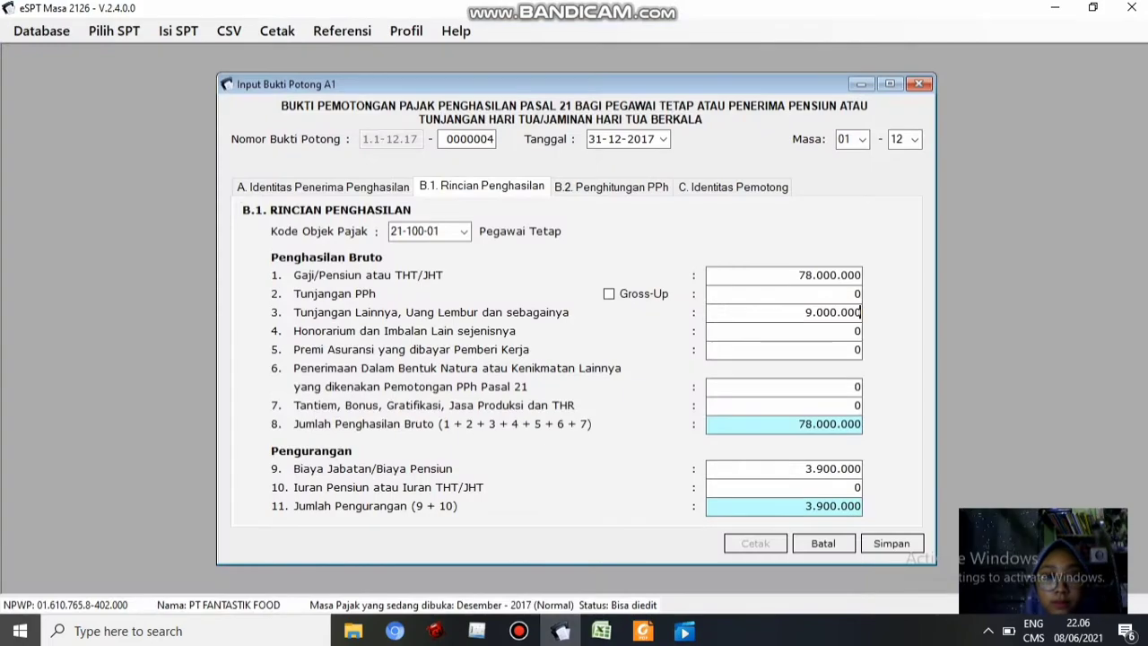
Paste the insurance premium 5.400.000 and bonus plus THR 19.500.000 into B.1
click(798, 350)
click(601, 631)
click(388, 403)
key(ctrl+c)
click(562, 630)
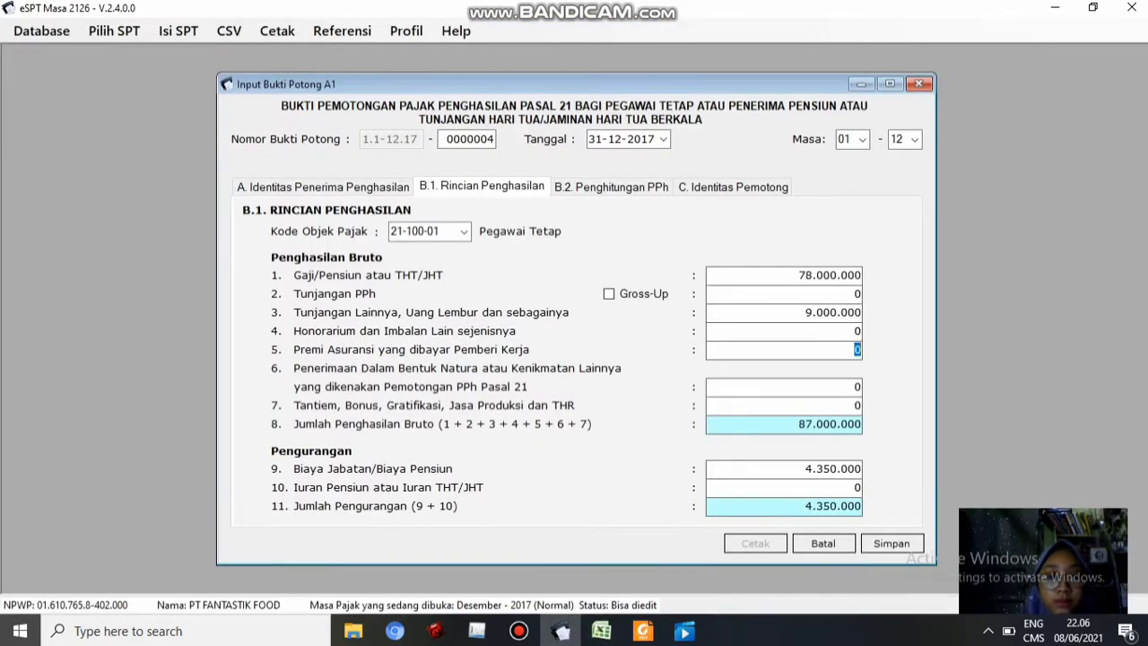
key(ctrl+v)
click(799, 406)
click(601, 631)
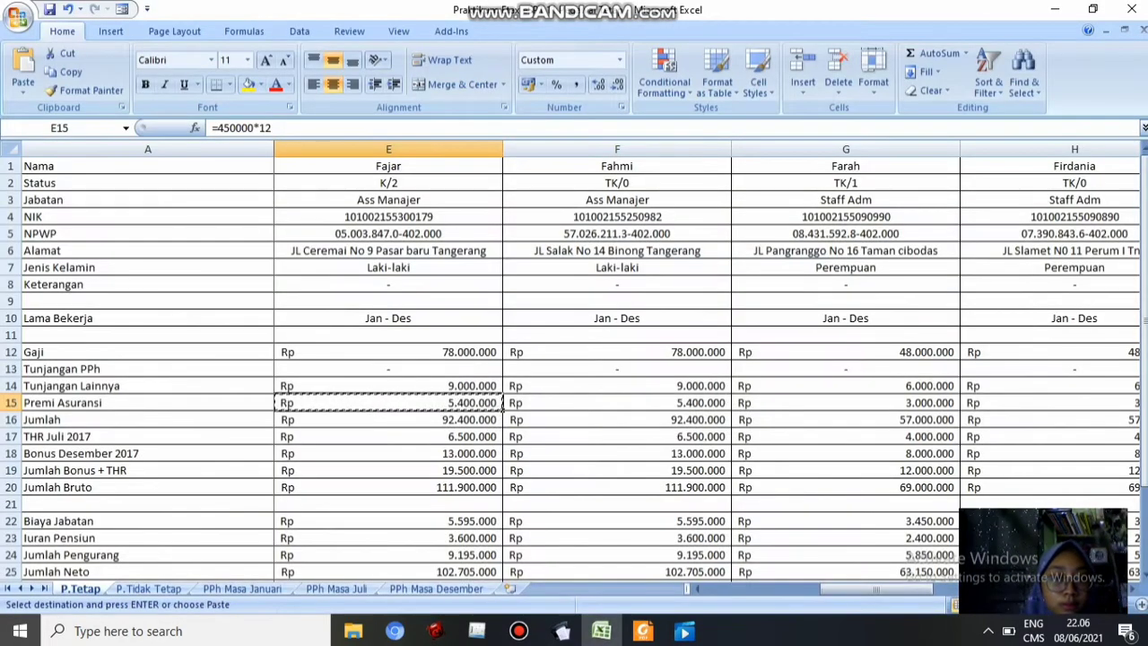
click(484, 470)
key(ctrl+c)
click(561, 631)
key(ctrl+v)
Paste pension contribution 3.600.000 and review the tabs showing 111.900.000 gross and 9.195.000 deductions
click(798, 487)
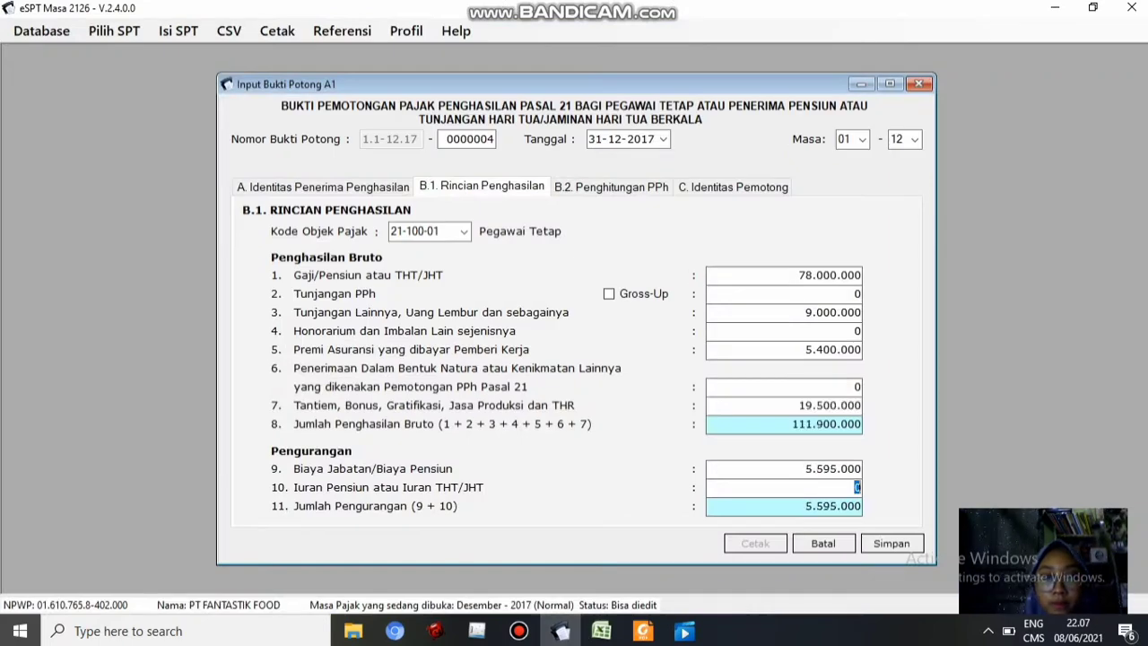
click(601, 631)
click(388, 538)
key(ctrl+c)
click(562, 630)
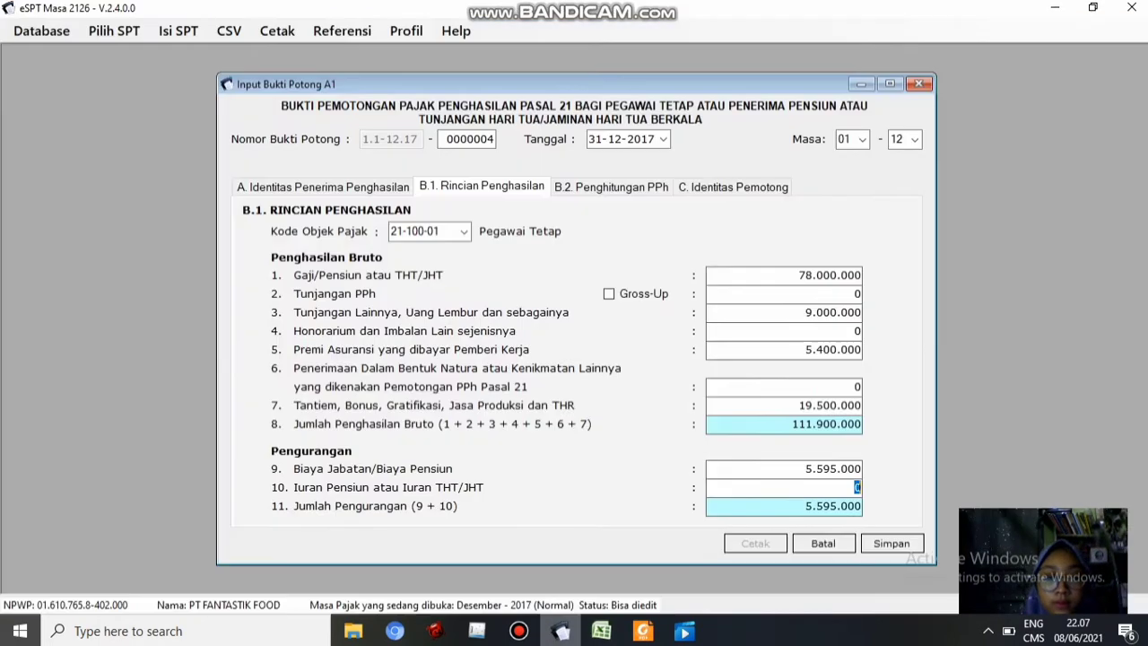
key(ctrl+v)
key(Tab)
click(611, 186)
click(733, 187)
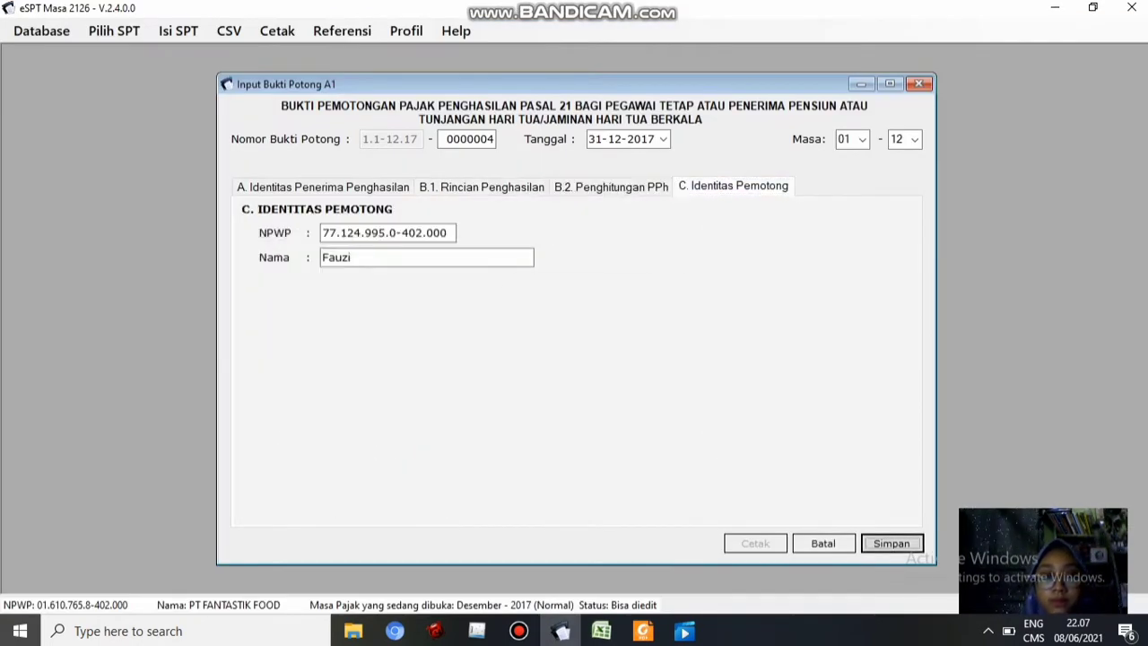
click(611, 186)
click(482, 187)
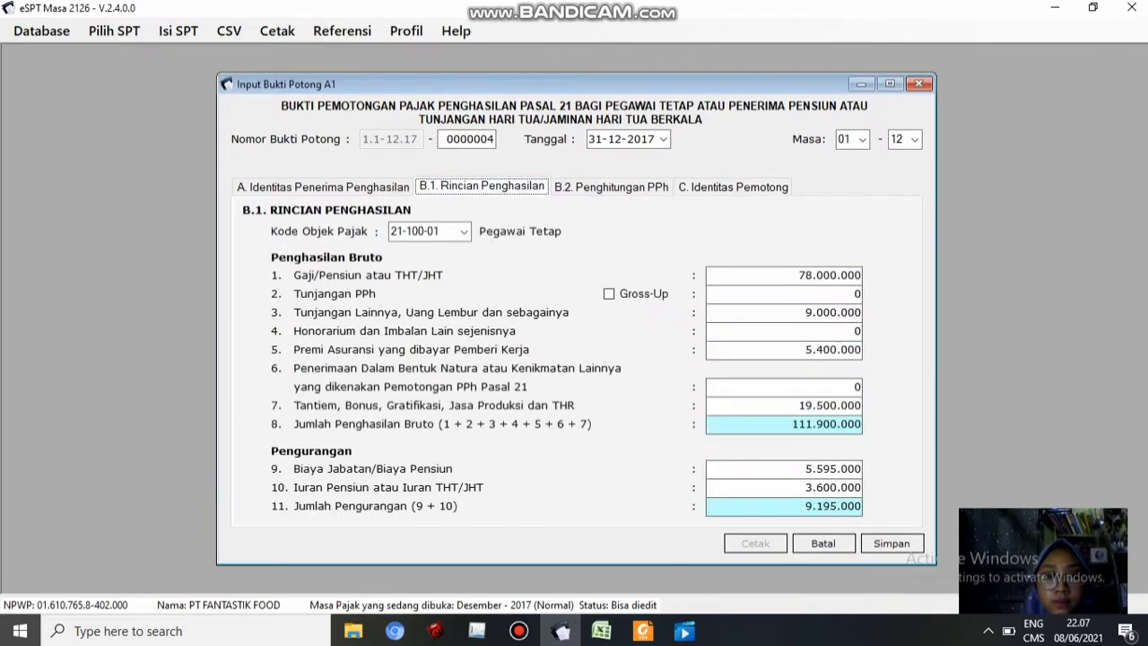
click(323, 186)
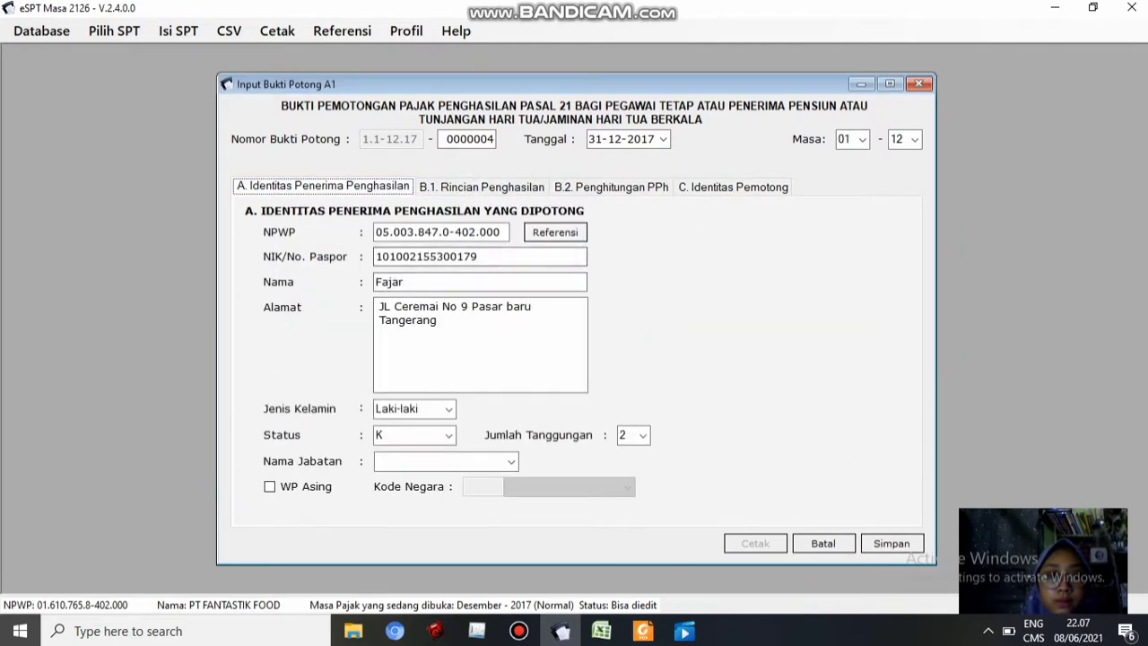
After the 'Isian belum lengkap' error, enter job title 'Ass Manajer' and save slip 0000004 with PPh 21 1.760.250
click(733, 187)
click(377, 233)
click(892, 543)
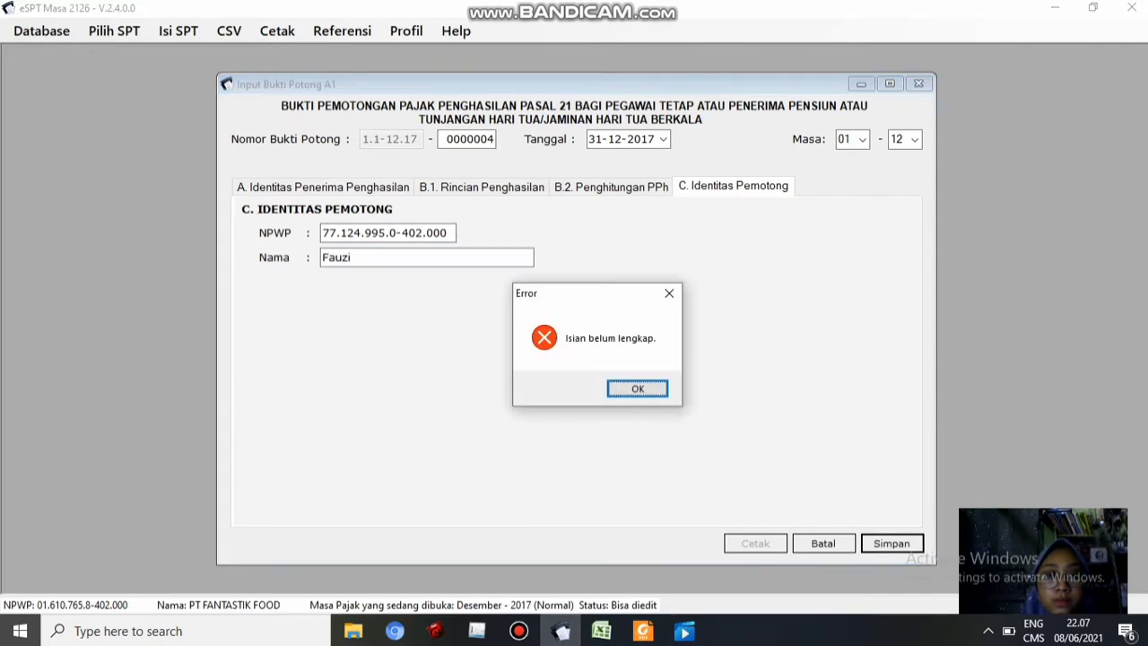
click(638, 389)
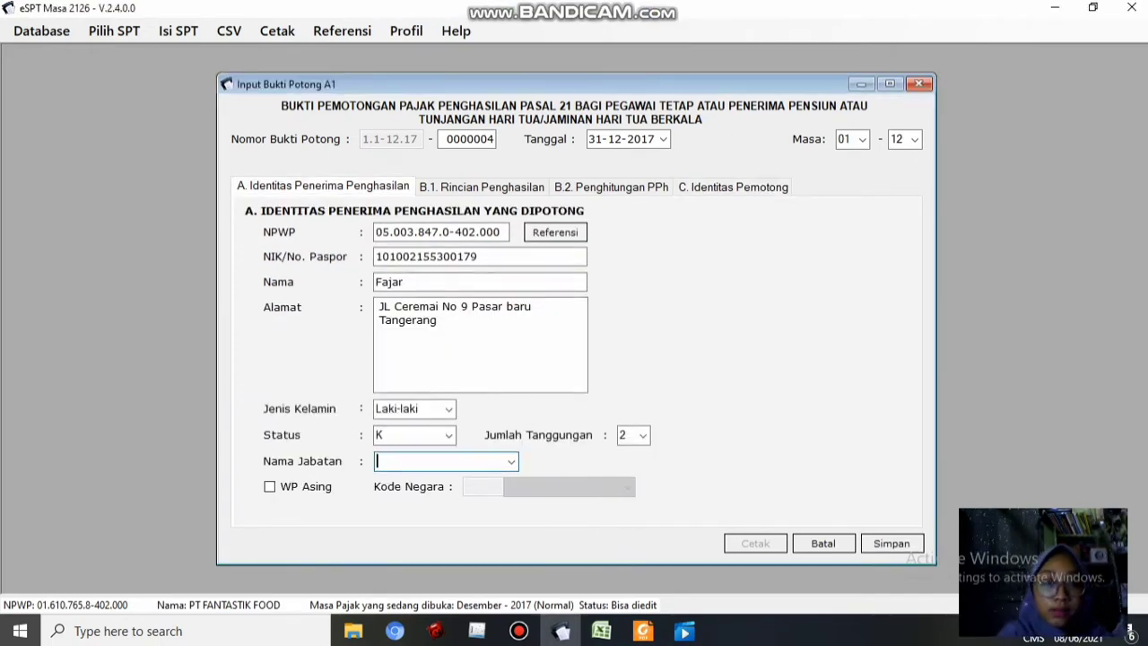
key(alt+Tab)
key(alt+Tab)
text(Ass Manaj)
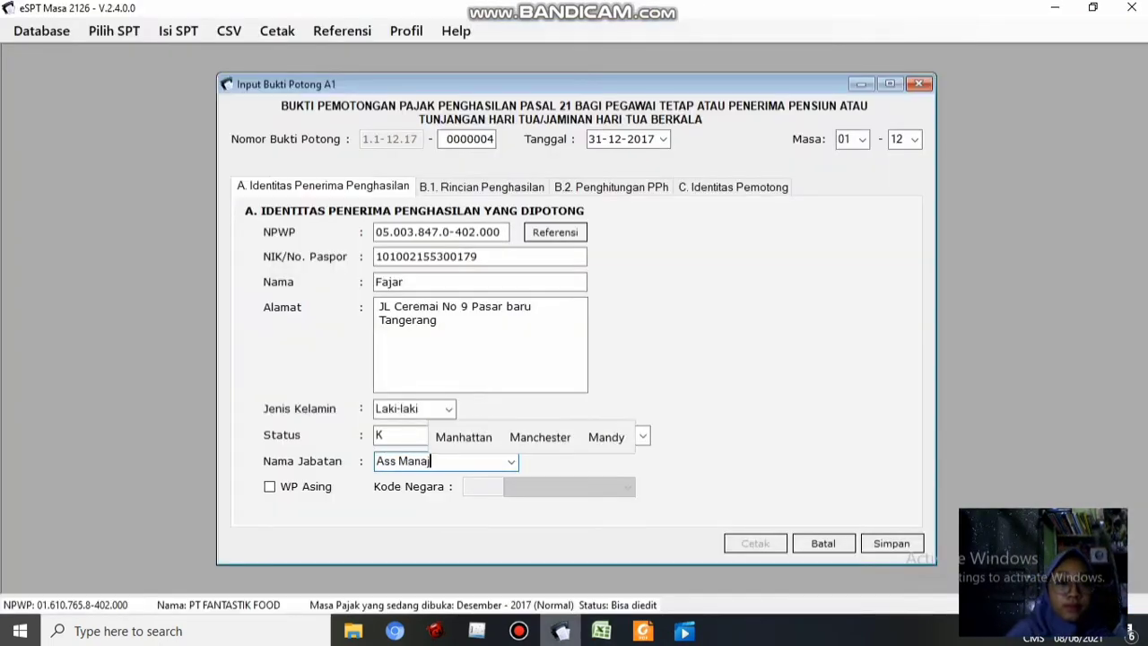
text(er)
click(733, 187)
click(611, 187)
click(891, 544)
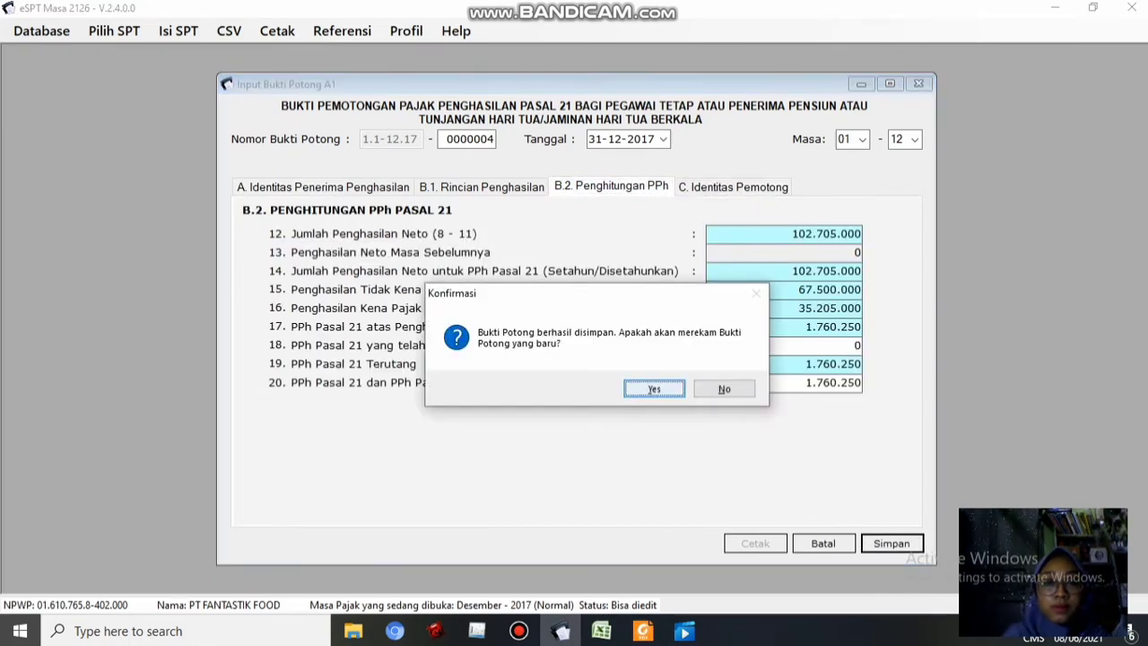
click(654, 389)
key(alt+Tab)
Paste the second Ass Manajer employee's NPWP and NIK from Excel into the new slip
click(617, 232)
key(ctrl+c)
key(alt+Tab)
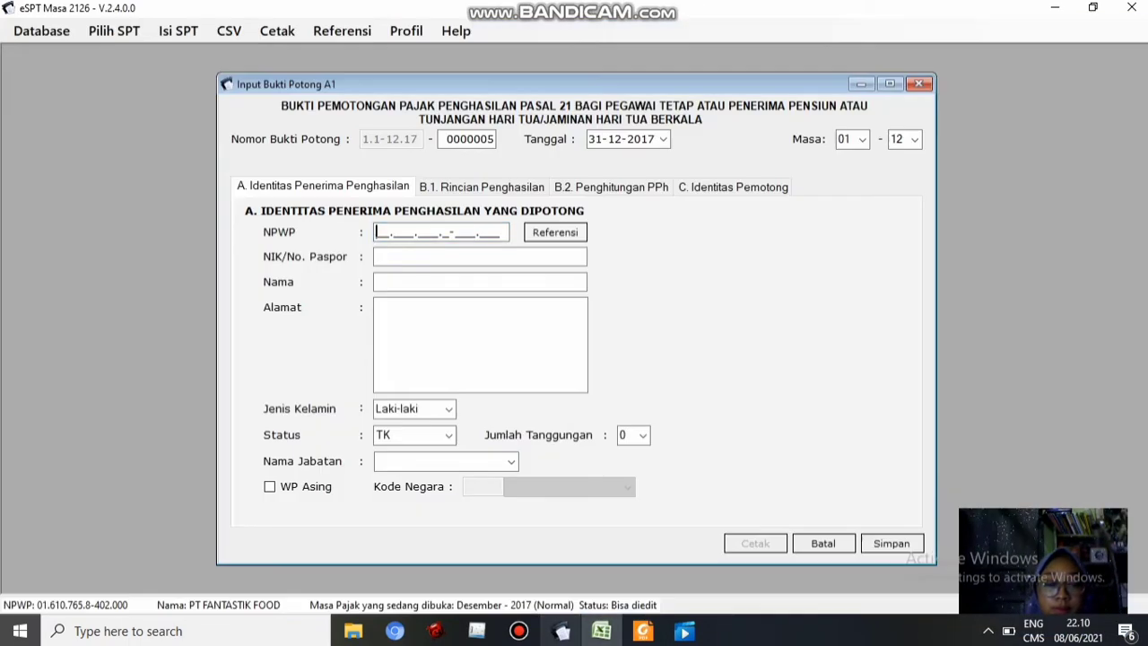
key(ctrl+v)
click(480, 258)
click(602, 630)
click(617, 217)
key(ctrl+c)
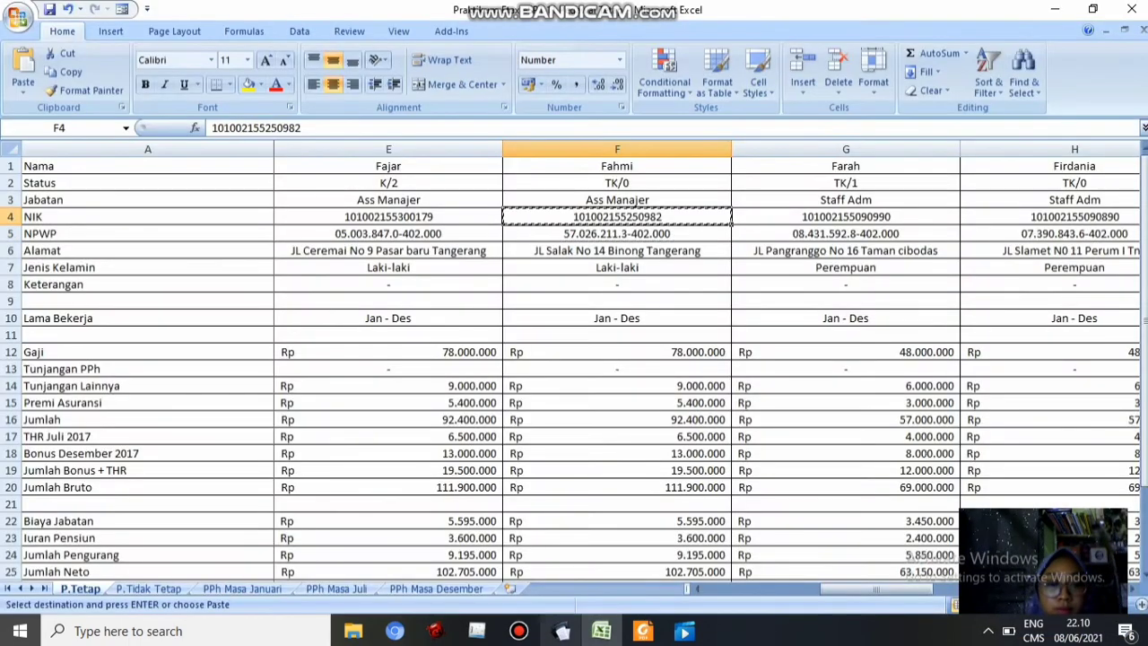
key(alt+Tab)
key(ctrl+v)
key(Tab)
Enter the employee's name, paste the address from cell F6, and set job title Ass Manajer
text(Fahmi)
key(alt+Tab)
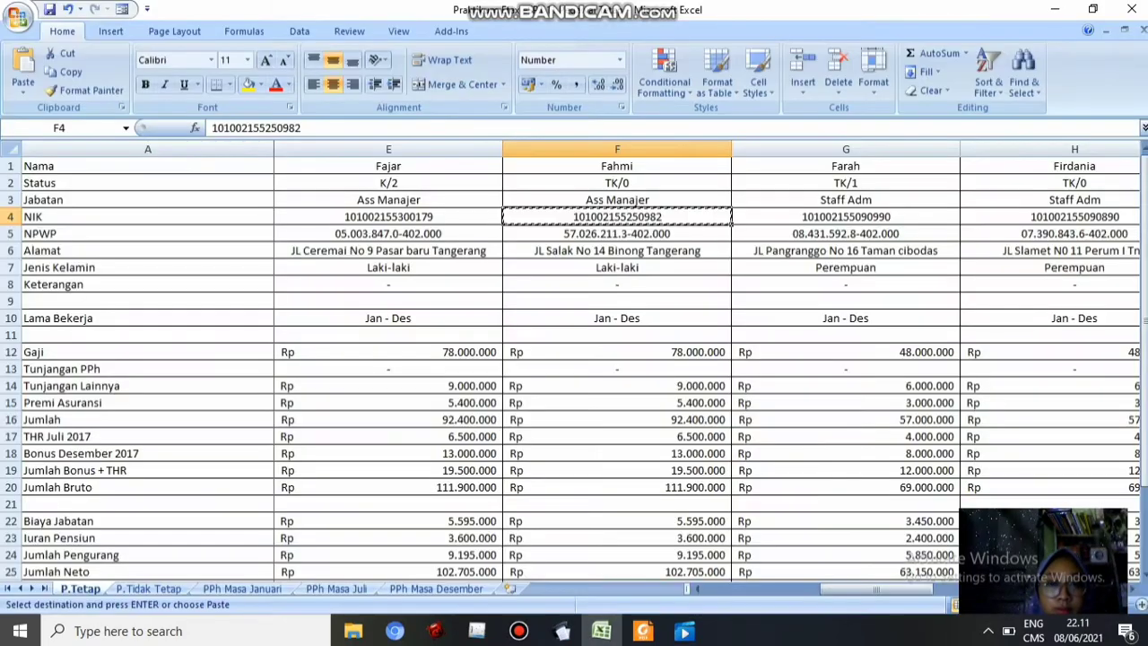
click(618, 250)
key(ctrl+c)
click(560, 631)
click(480, 351)
key(ctrl+v)
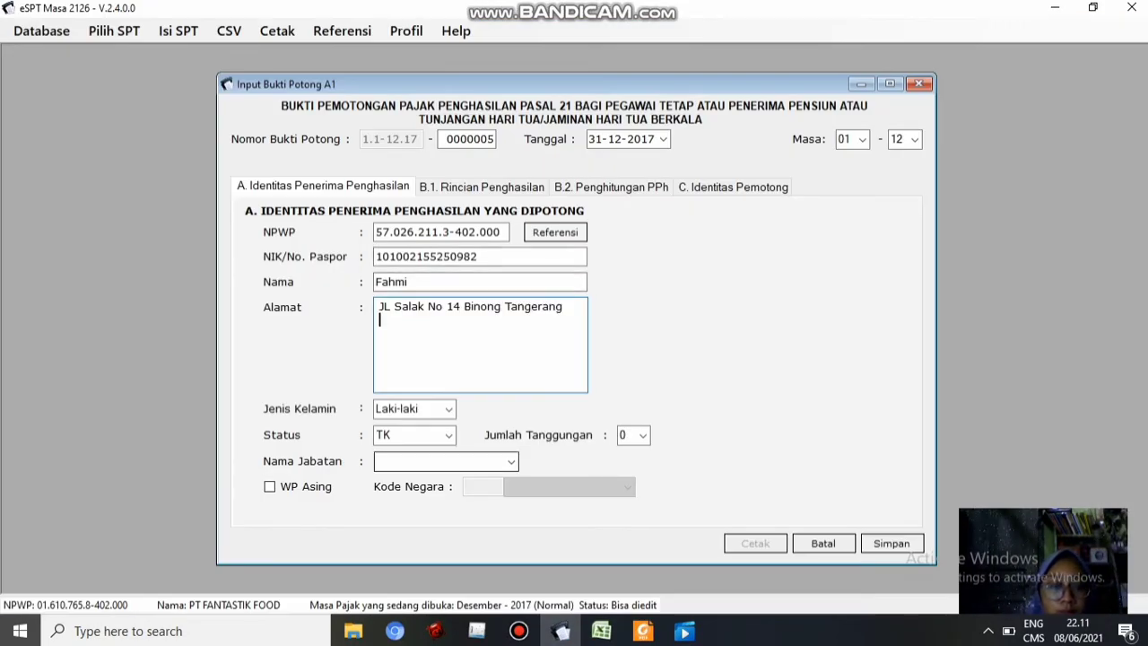
click(602, 631)
click(561, 630)
click(440, 462)
text(Ass Manajer)
Paste salary 78.000.000 and other allowances 9.000.000 into the income details
click(482, 187)
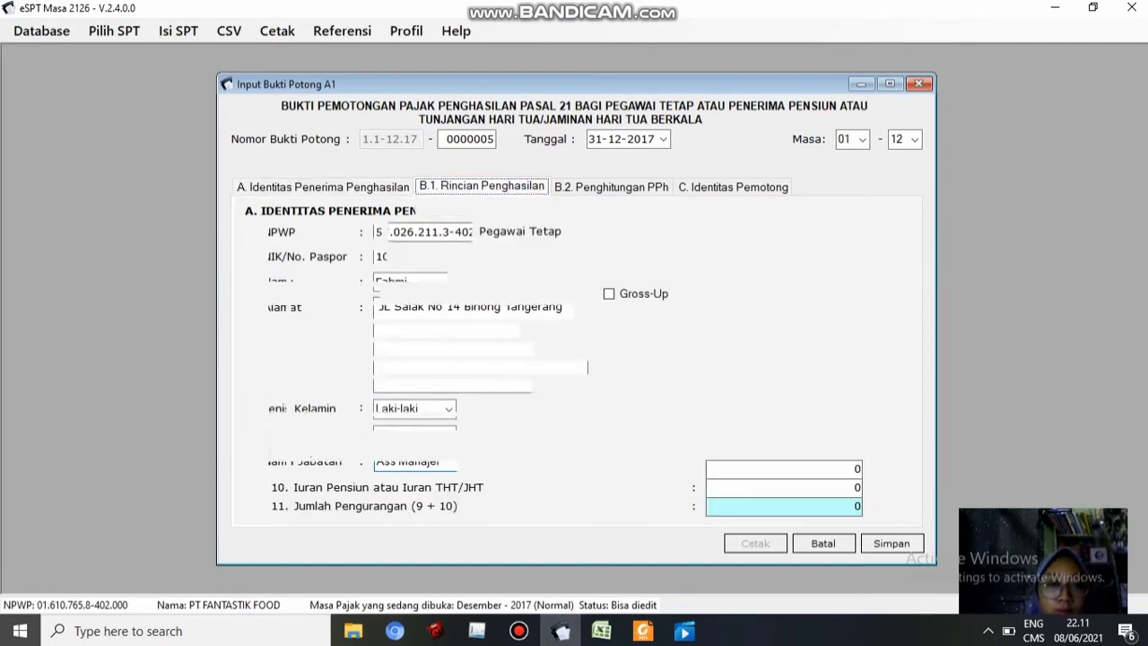
click(601, 631)
click(617, 348)
key(ctrl+c)
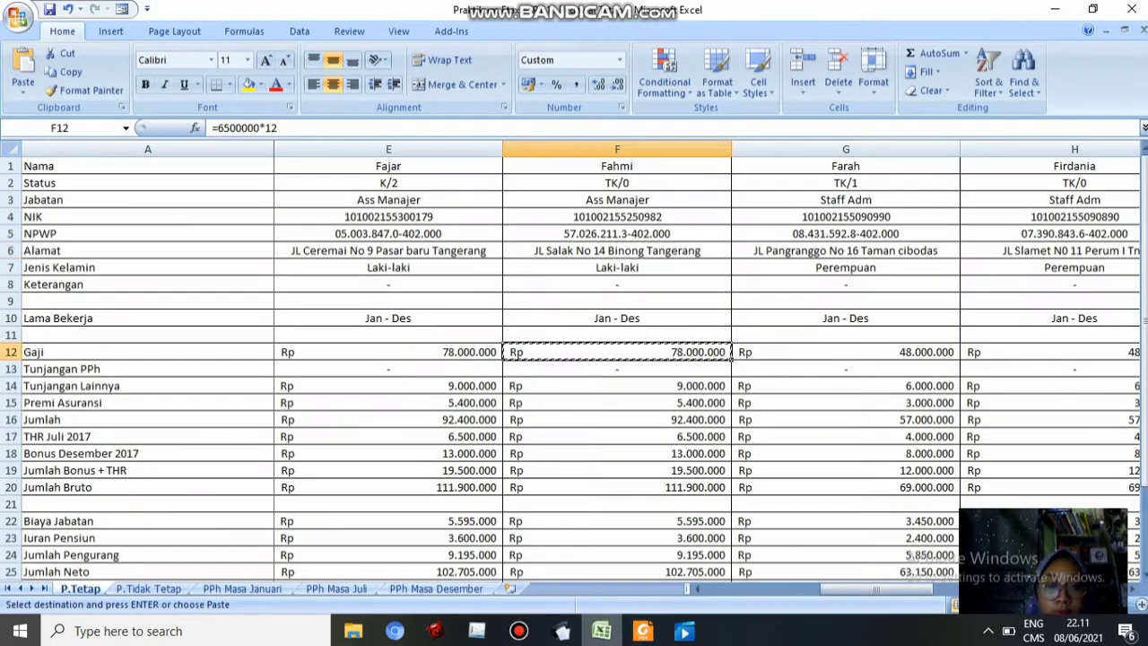
click(561, 631)
key(ctrl+v)
key(alt+Tab)
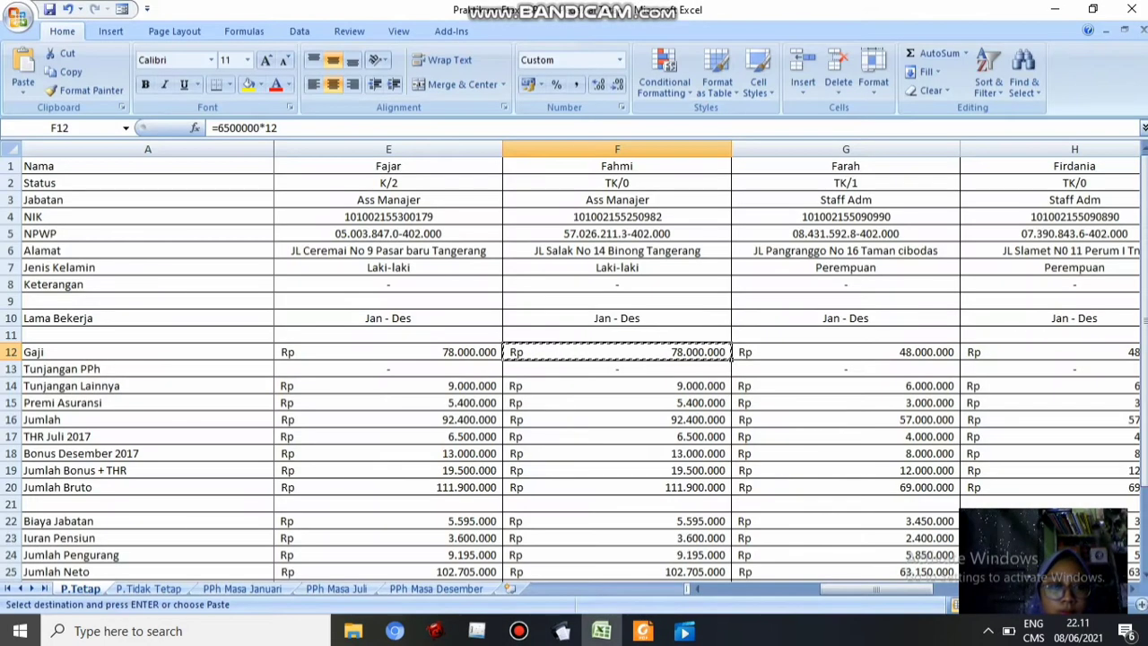
click(617, 385)
key(ctrl+c)
key(alt+Tab)
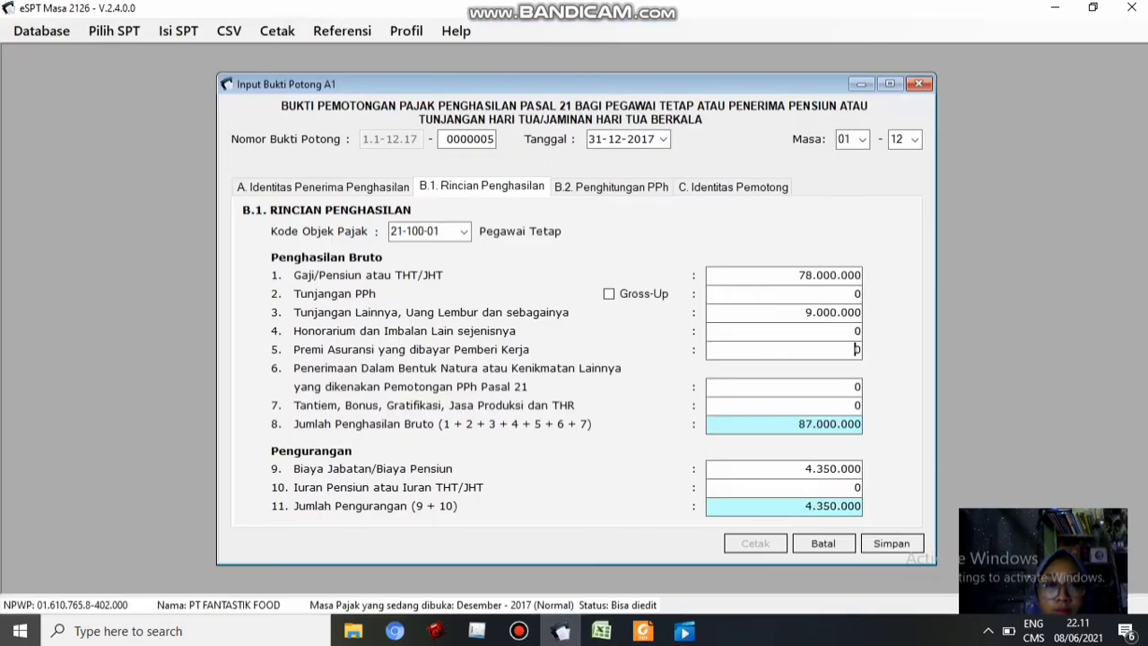
Enter insurance premium 5.400.000, bonus and THR 19.500.000, and pension contribution 3.600.000
click(601, 631)
key(Down)
key(Down)
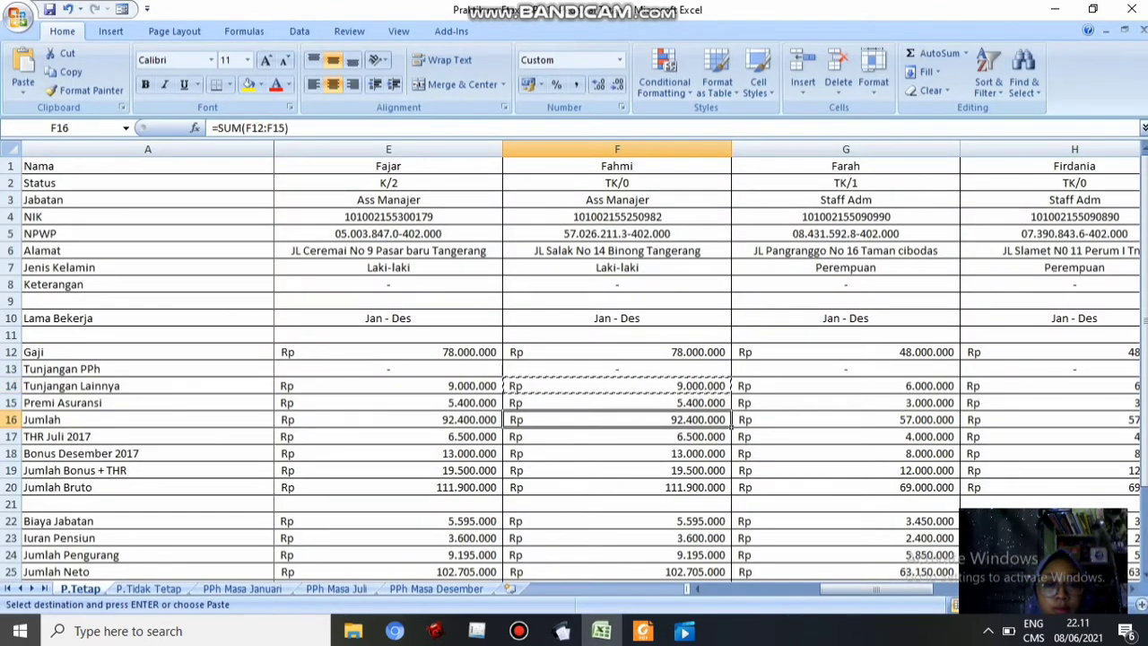
key(Up)
key(ctrl+c)
click(560, 631)
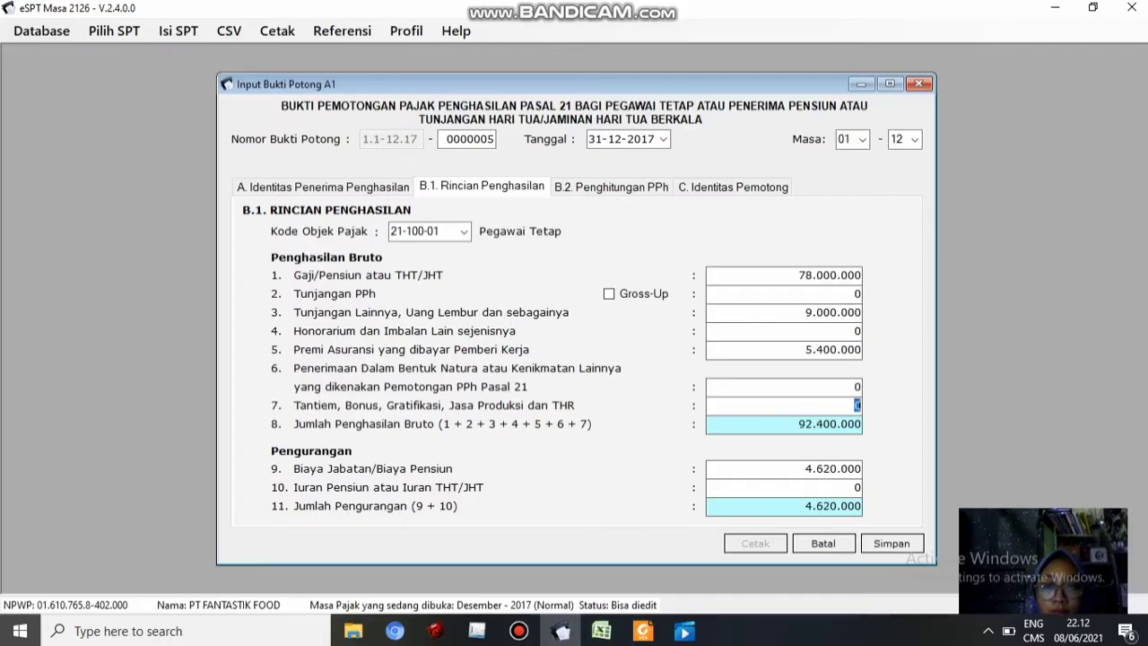
key(alt+Tab)
click(617, 471)
key(ctrl+c)
key(alt+Tab)
key(alt+Tab)
click(617, 538)
key(ctrl+c)
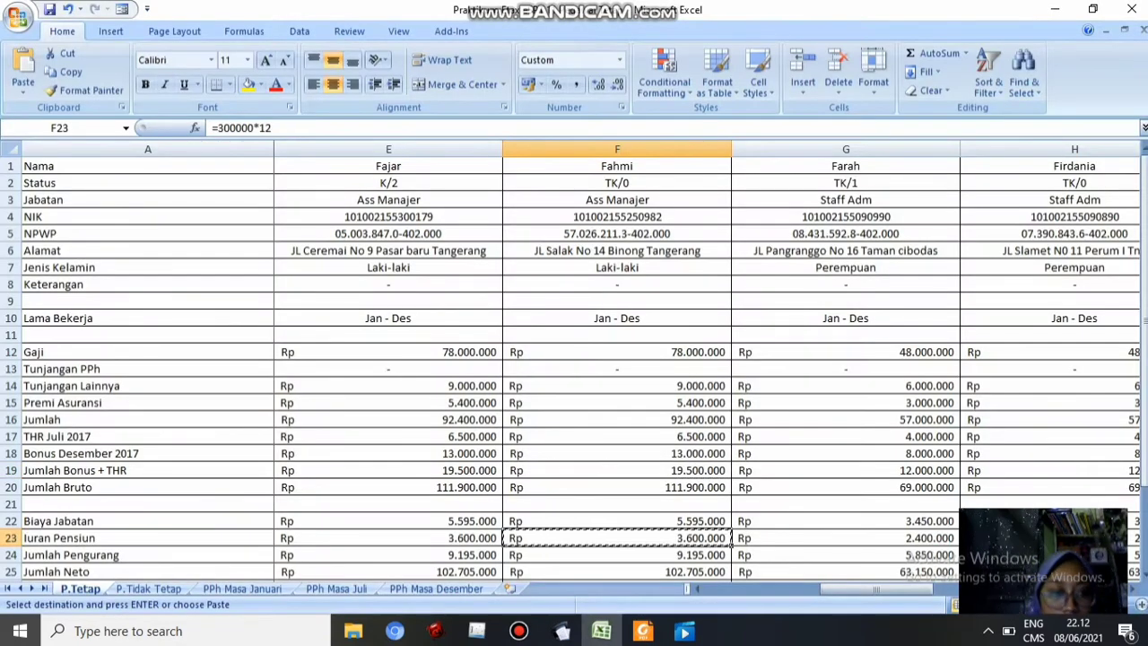
click(561, 631)
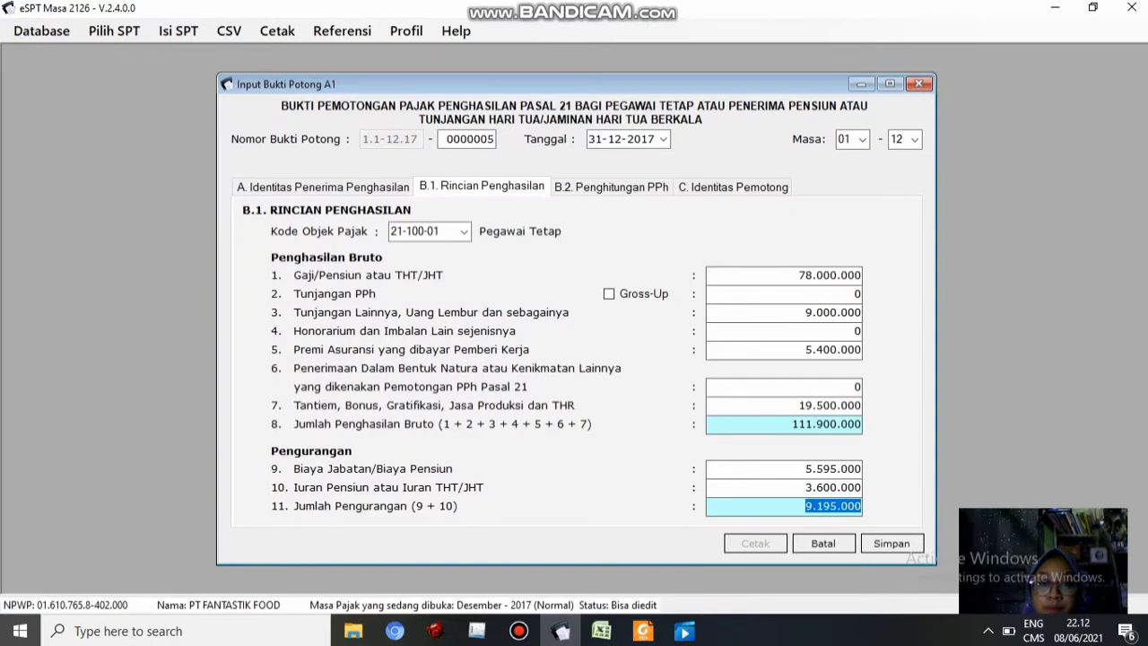
key(Tab)
Save slip 0000005, start a new slip, and copy the third employee's NPWP from cell G5
click(734, 187)
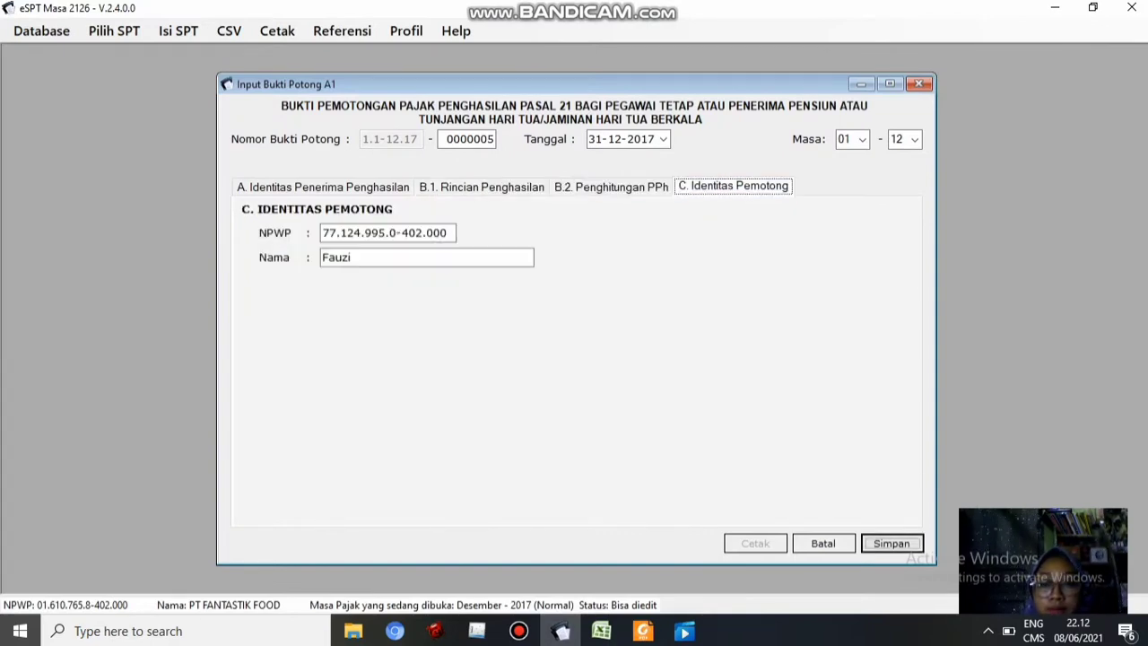
click(893, 544)
key(Return)
click(601, 631)
click(846, 233)
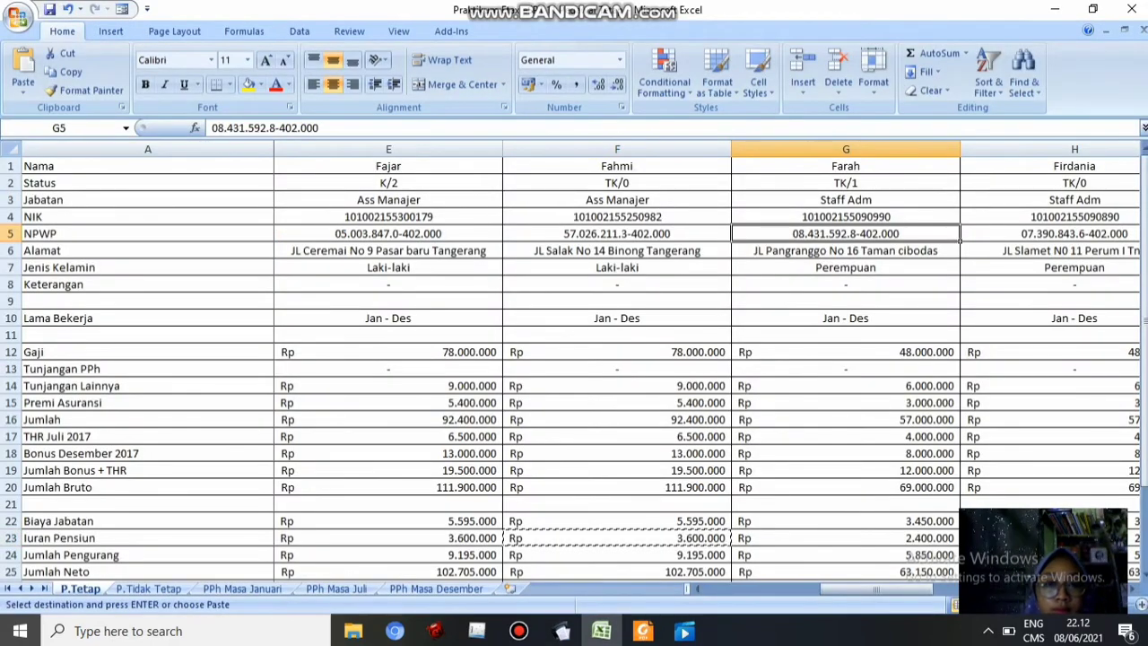
key(ctrl+c)
click(561, 631)
Fill slip 0000006 with the column G employee's NPWP, NIK from cell G4, and name
key(ctrl+v)
click(529, 257)
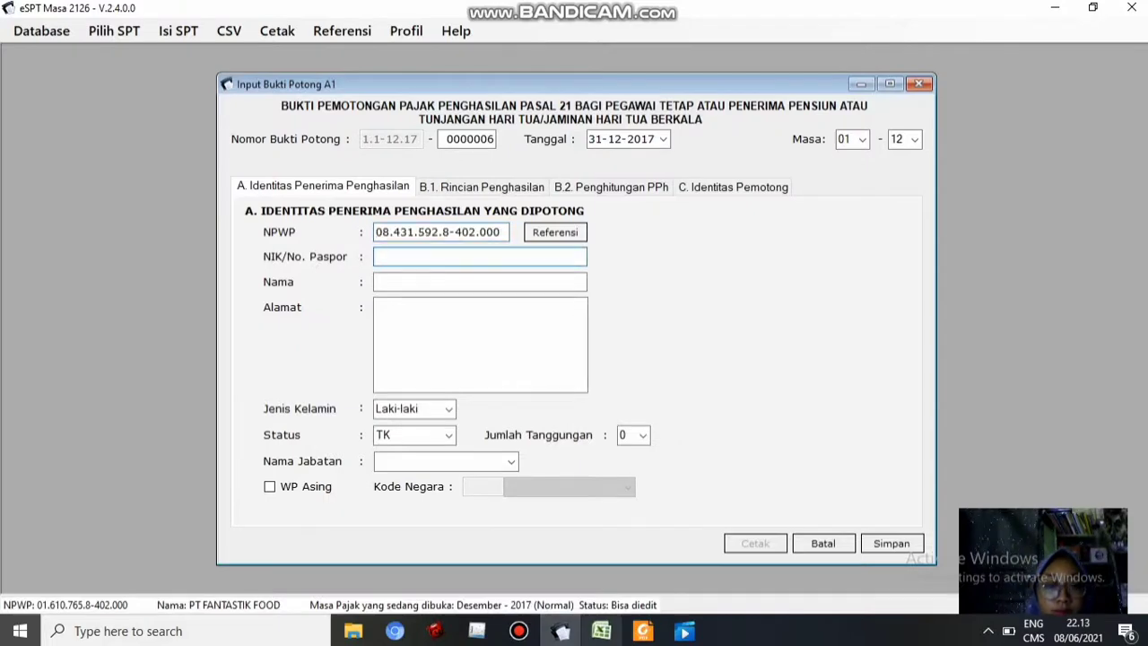
click(601, 630)
click(846, 218)
key(ctrl+c)
click(561, 630)
key(ctrl+v)
click(480, 282)
text(Farah)
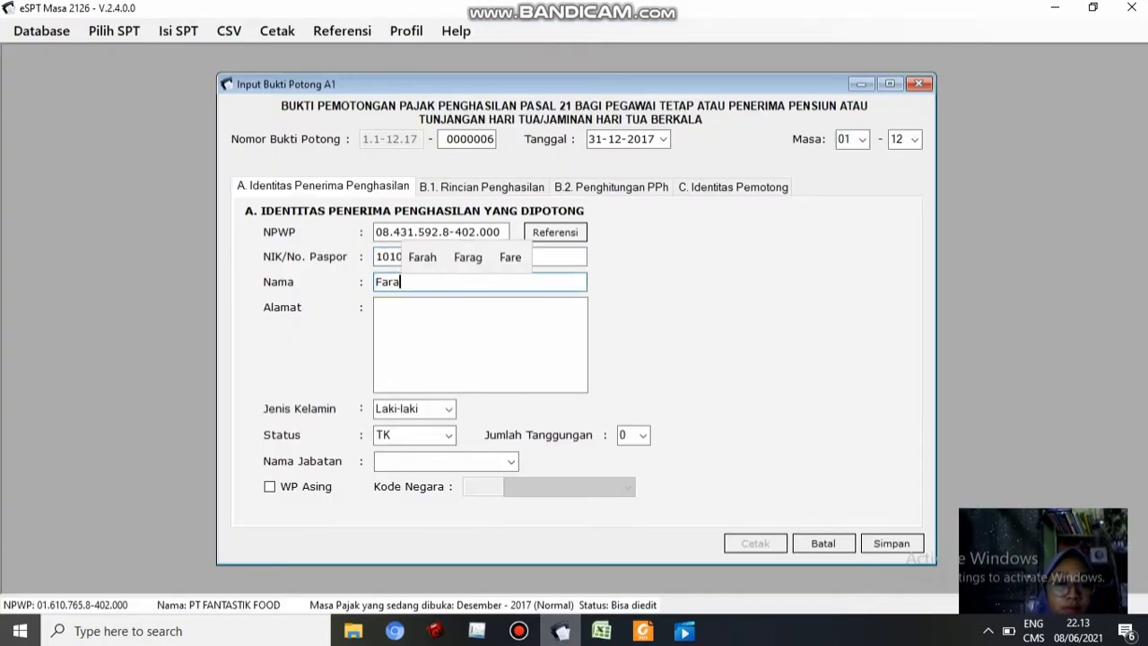
Paste the address from cell G6, set gender to Perempuan and dependants to 1
click(480, 344)
click(601, 631)
click(846, 251)
key(ctrl+c)
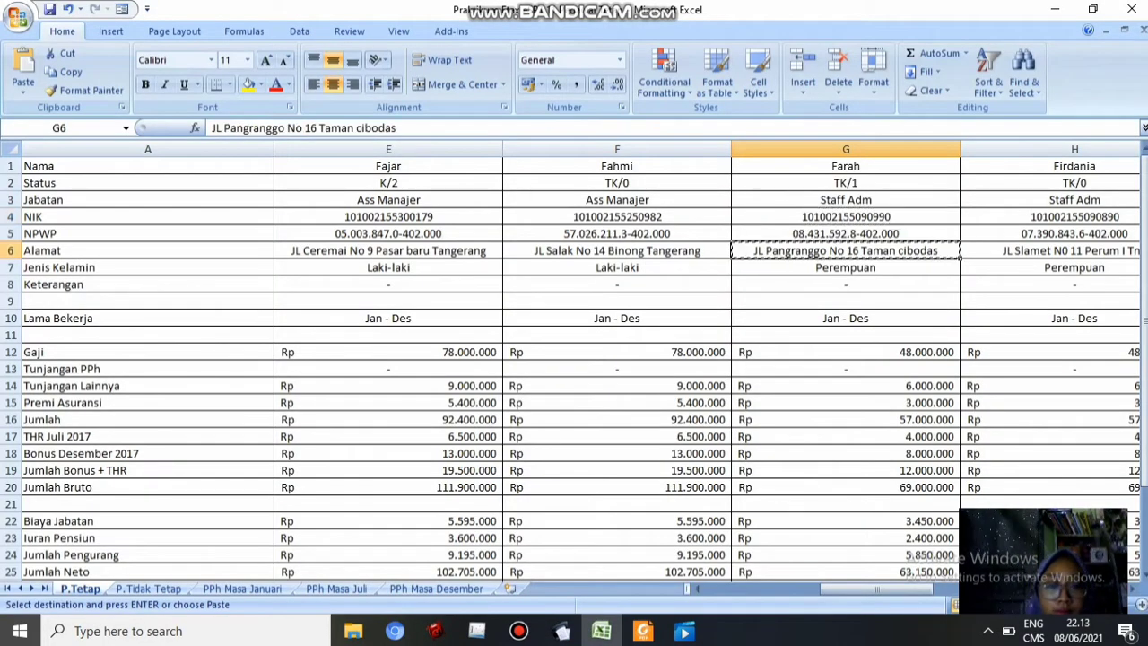
click(561, 631)
key(ctrl+v)
click(448, 408)
click(404, 427)
click(601, 631)
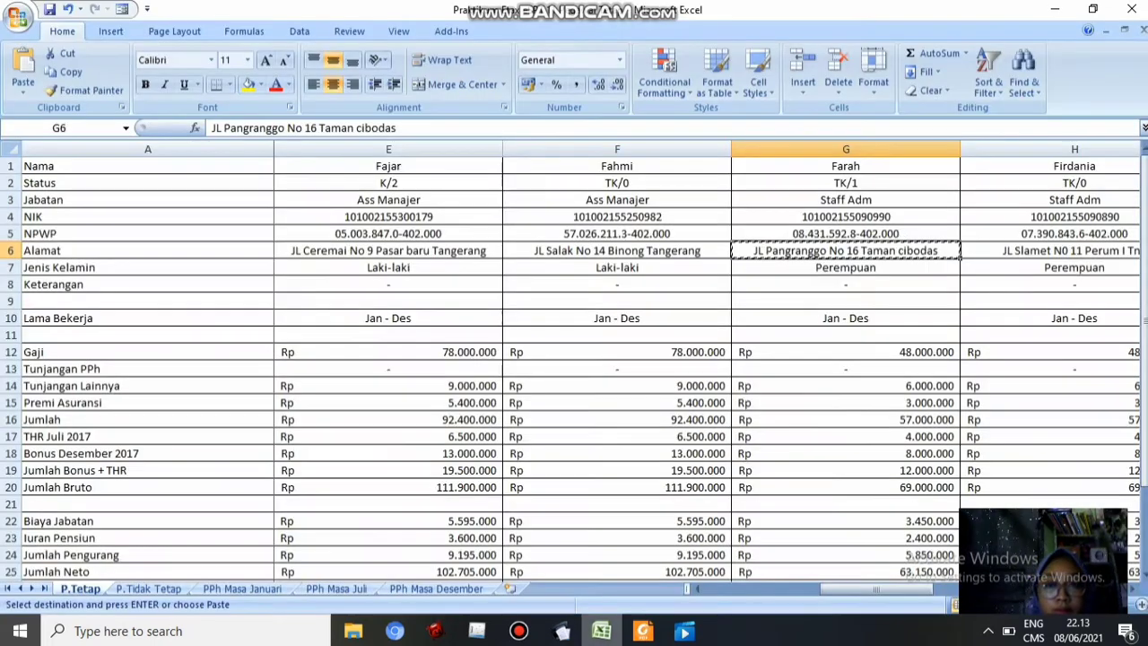
click(561, 631)
click(643, 436)
click(631, 466)
Set the job title to Staff Adm
click(442, 461)
text(Staff)
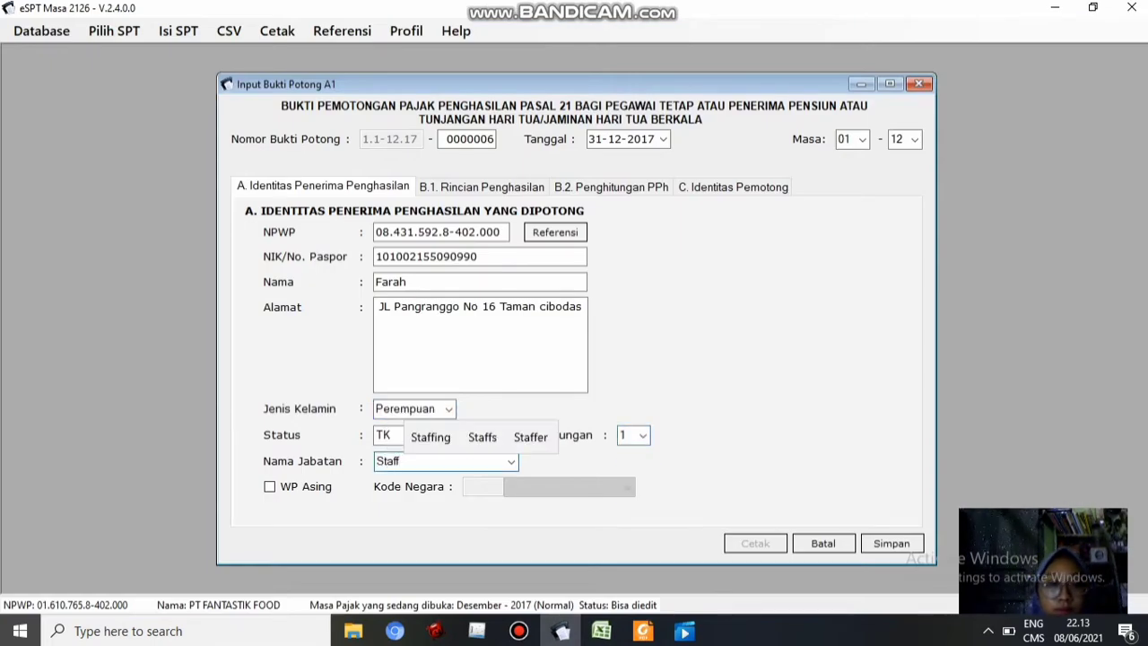
click(601, 631)
click(561, 631)
text(Adm)
Enter the salary from cell G12 and other allowances from cell G14 in the income details
click(482, 187)
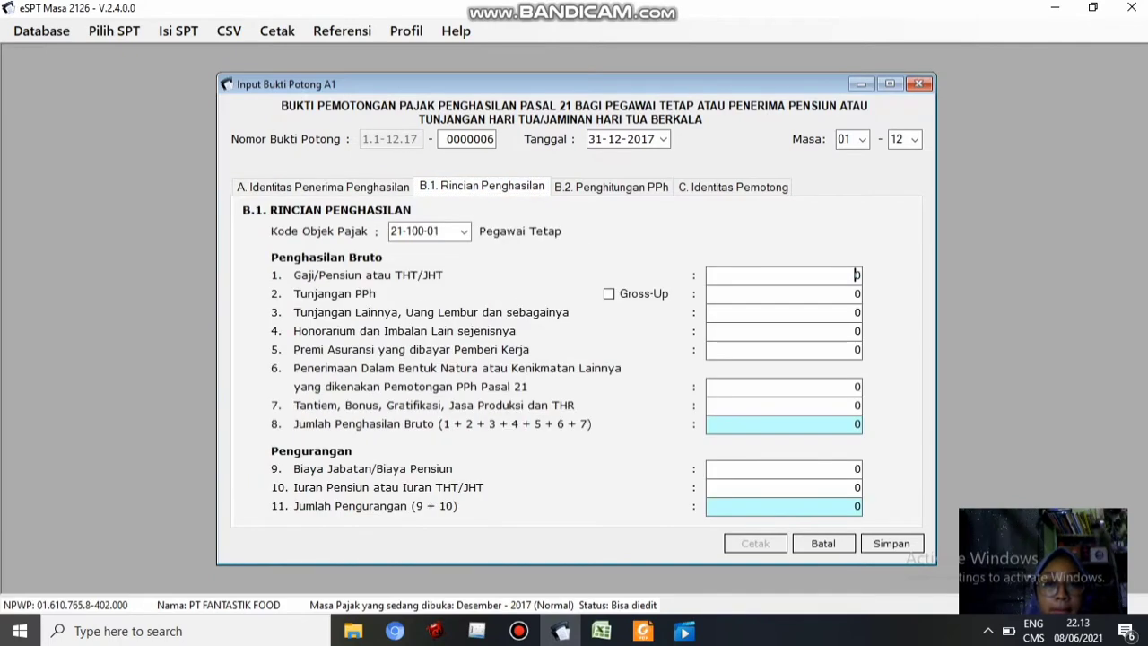
double_click(848, 275)
click(601, 630)
click(846, 352)
click(561, 630)
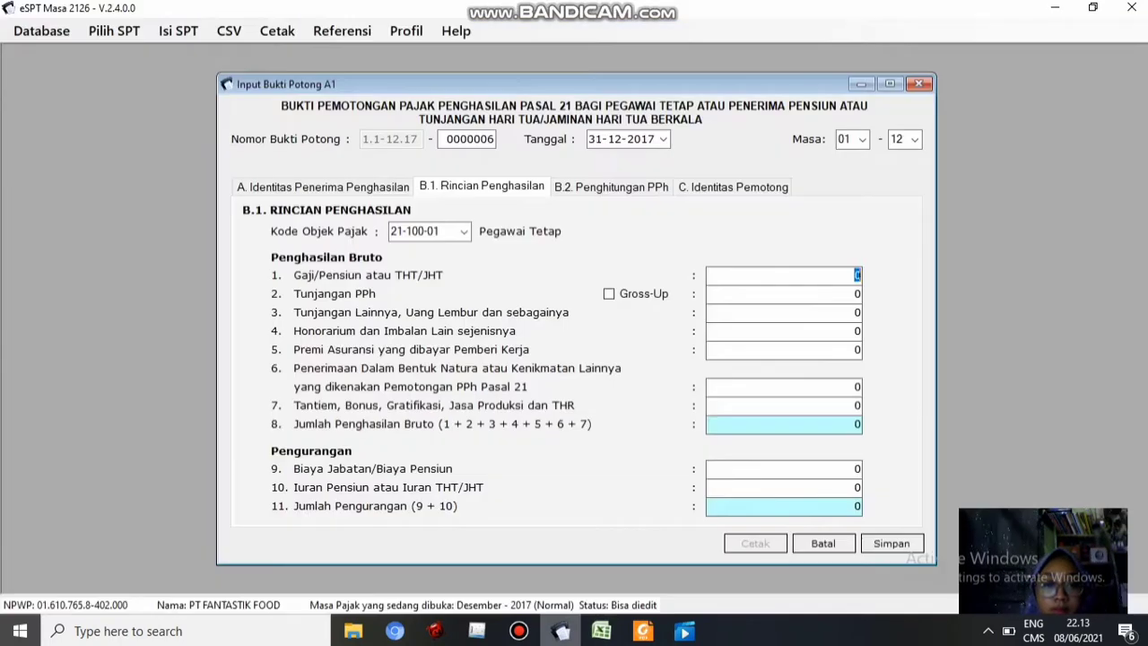
click(601, 631)
click(846, 386)
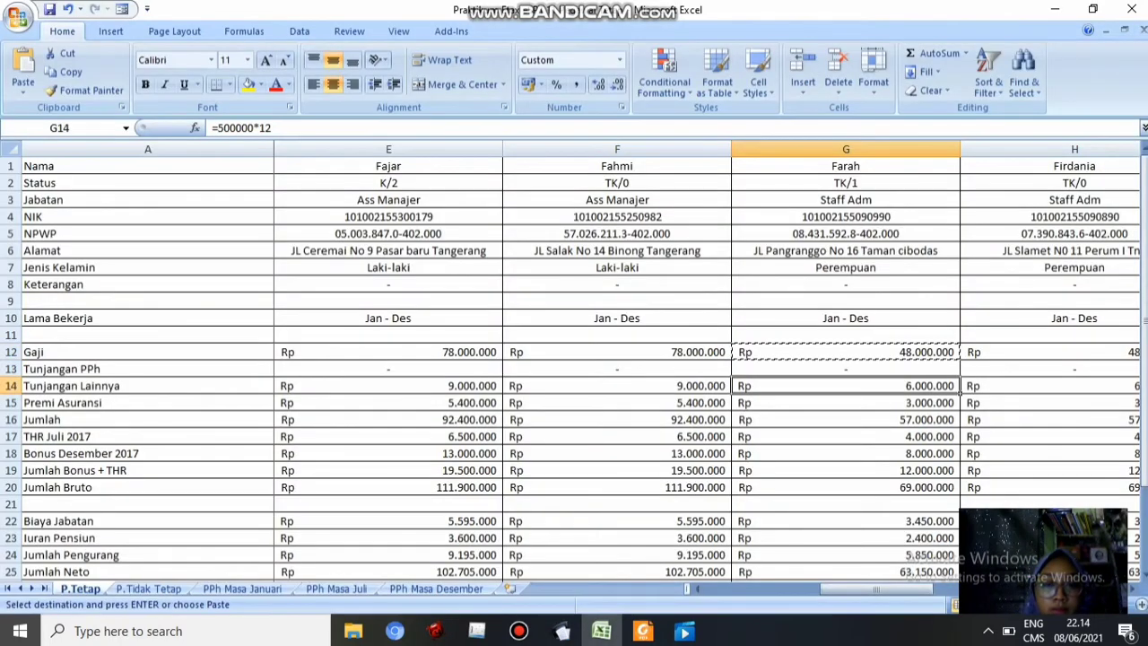
click(561, 631)
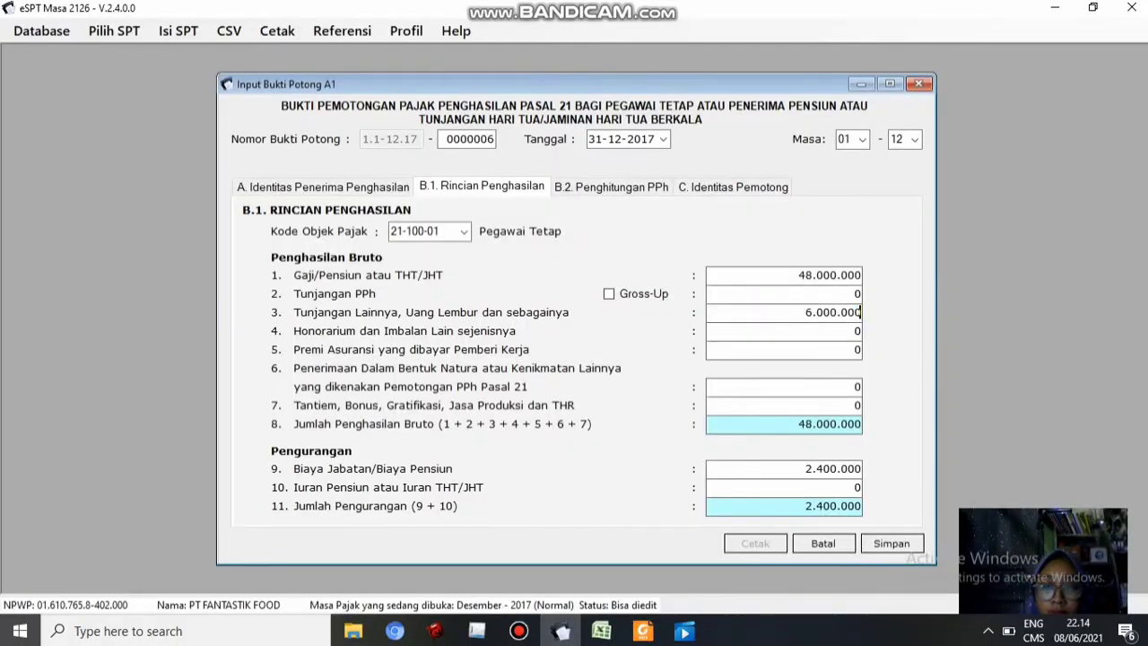
Enter insurance premium 3.000.000, bonus plus THR from G19, and pension contribution from G23
click(601, 630)
click(846, 403)
key(ctrl+c)
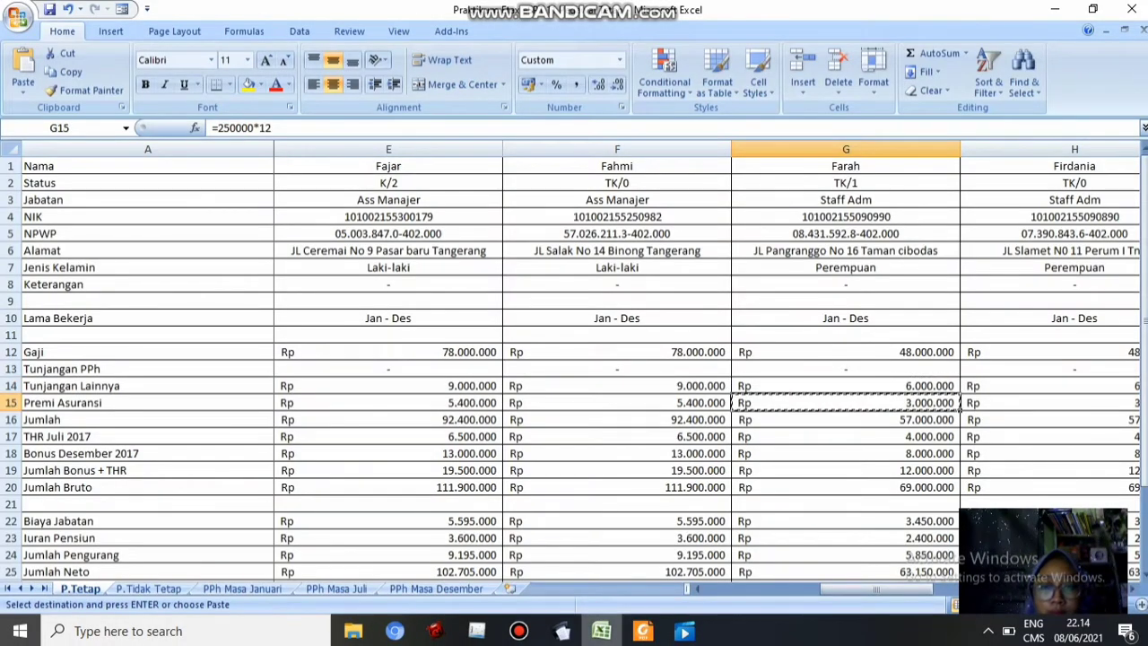
click(601, 630)
key(ctrl+v)
click(601, 631)
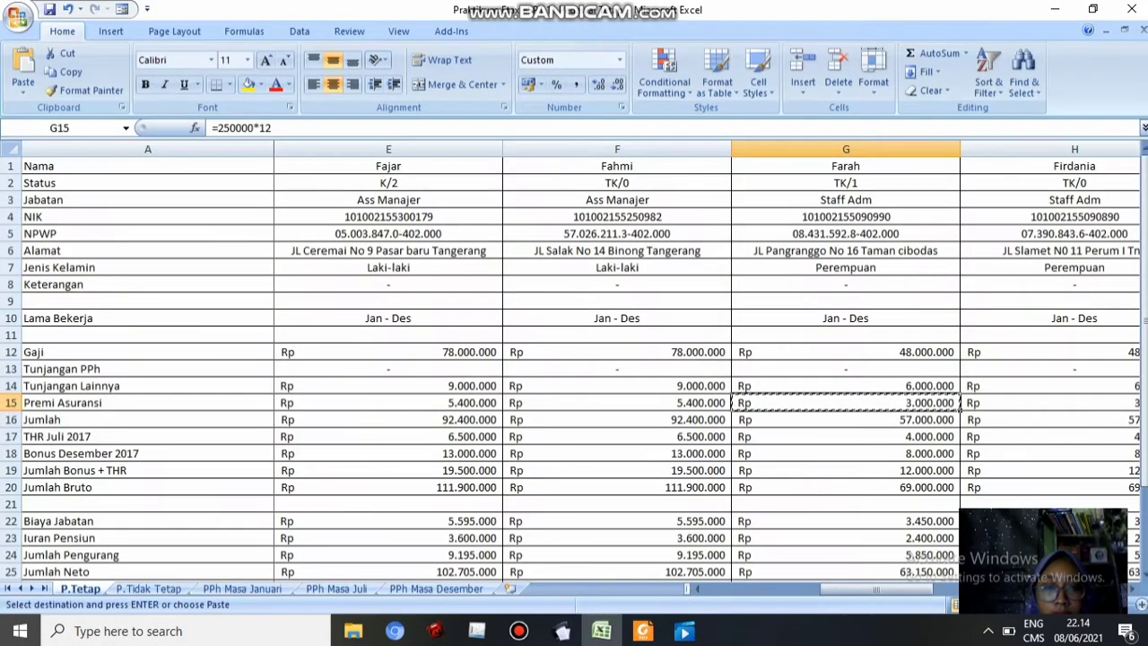
click(846, 471)
key(ctrl+c)
click(561, 631)
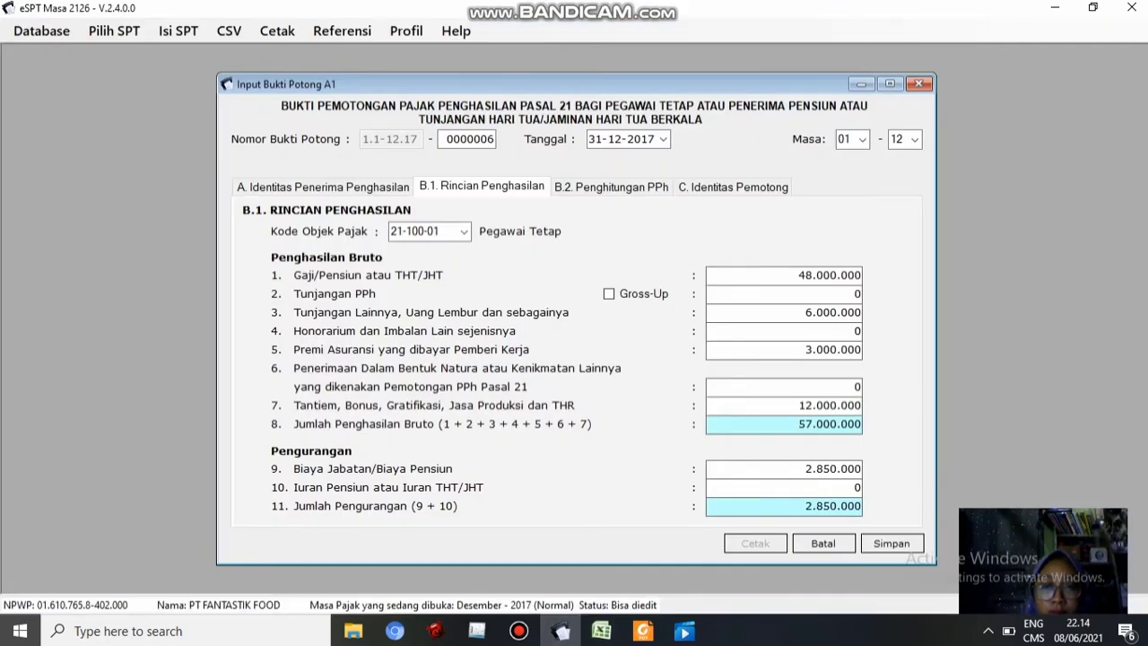
click(601, 630)
click(846, 537)
key(ctrl+c)
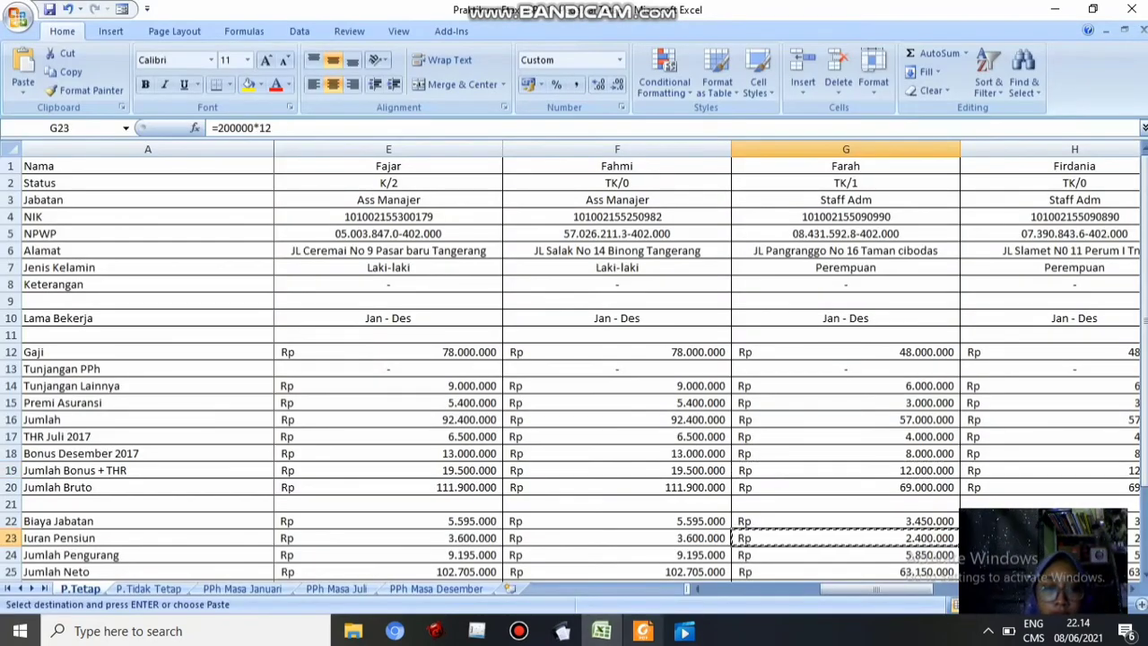
click(561, 630)
Check the PPh 21 of 232.500 and save slip 0000006
click(611, 187)
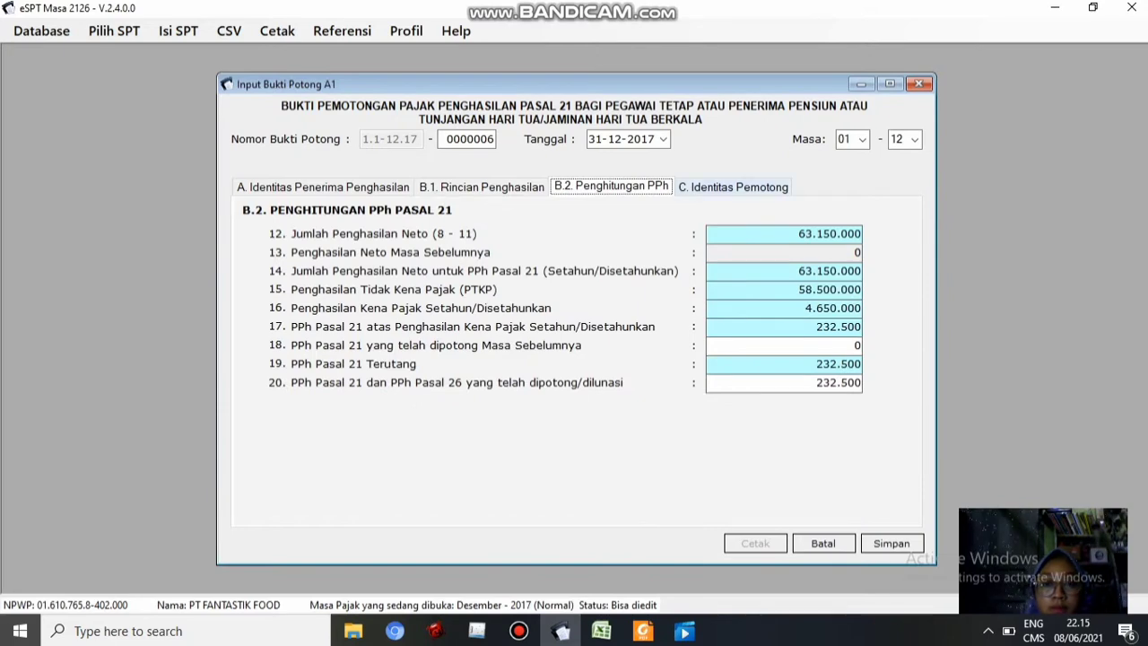
click(733, 187)
click(892, 543)
click(601, 631)
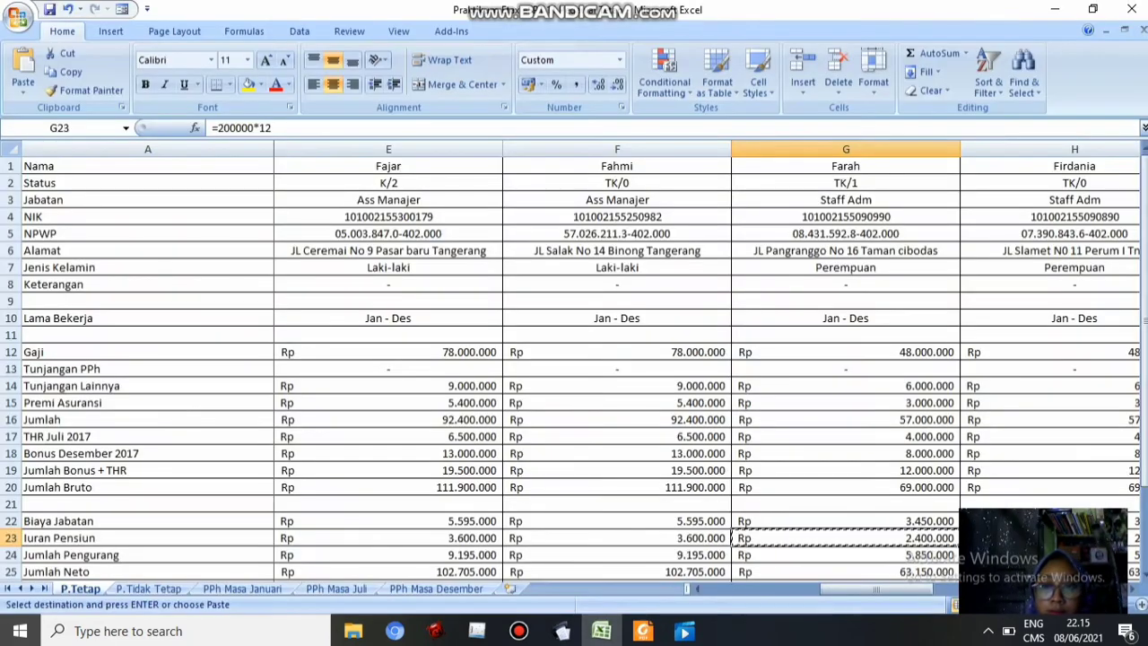
click(1132, 588)
Paste the employee's NPWP (cell H5) and NIK (cell H4) into slip 0000007
click(1133, 588)
click(1132, 588)
click(389, 233)
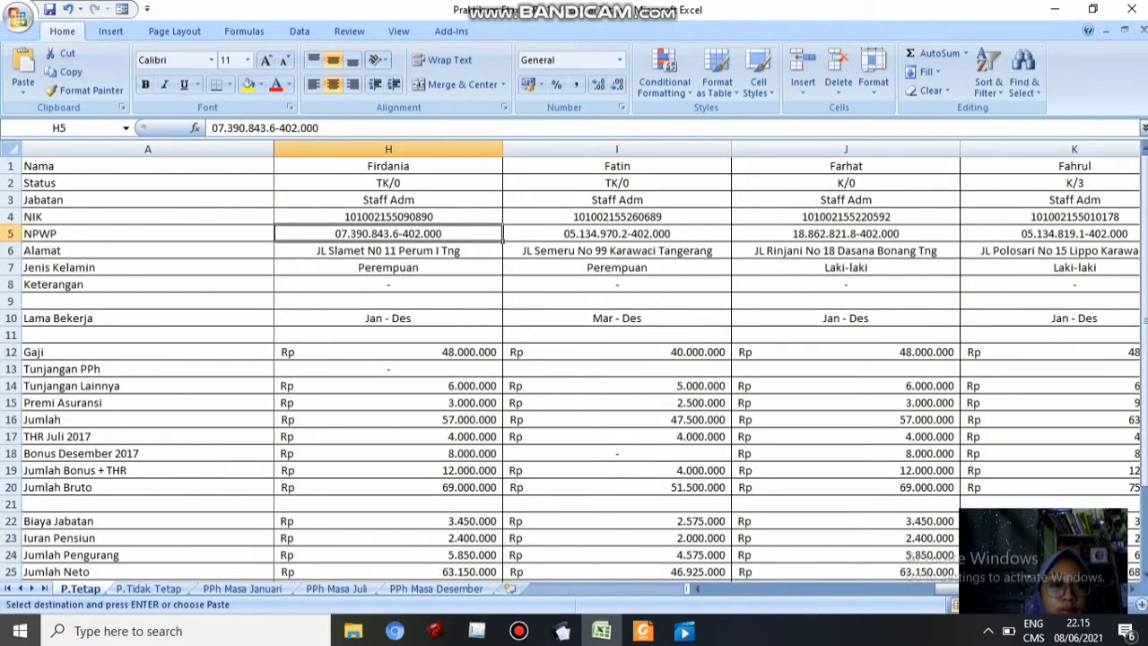
key(alt+Tab)
key(ctrl+v)
key(Tab)
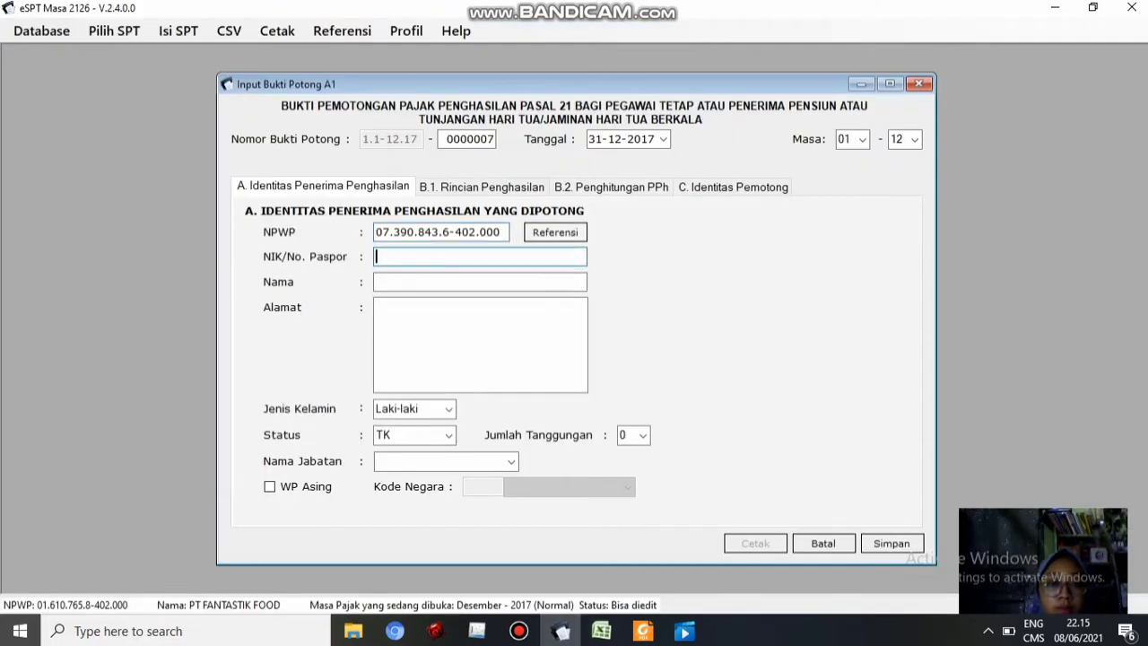
click(601, 631)
click(389, 217)
key(ctrl+c)
key(alt+Tab)
key(ctrl+v)
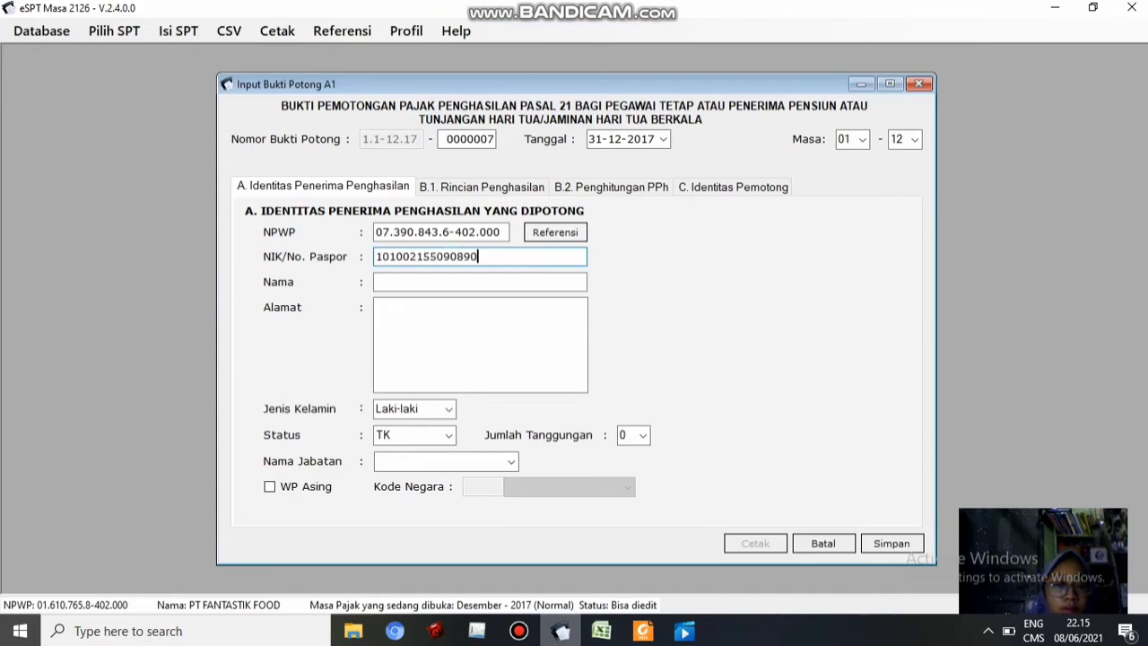
Enter the employee's name and paste the address from cell H6
click(480, 281)
text(Firdania)
key(Tab)
key(alt+Tab)
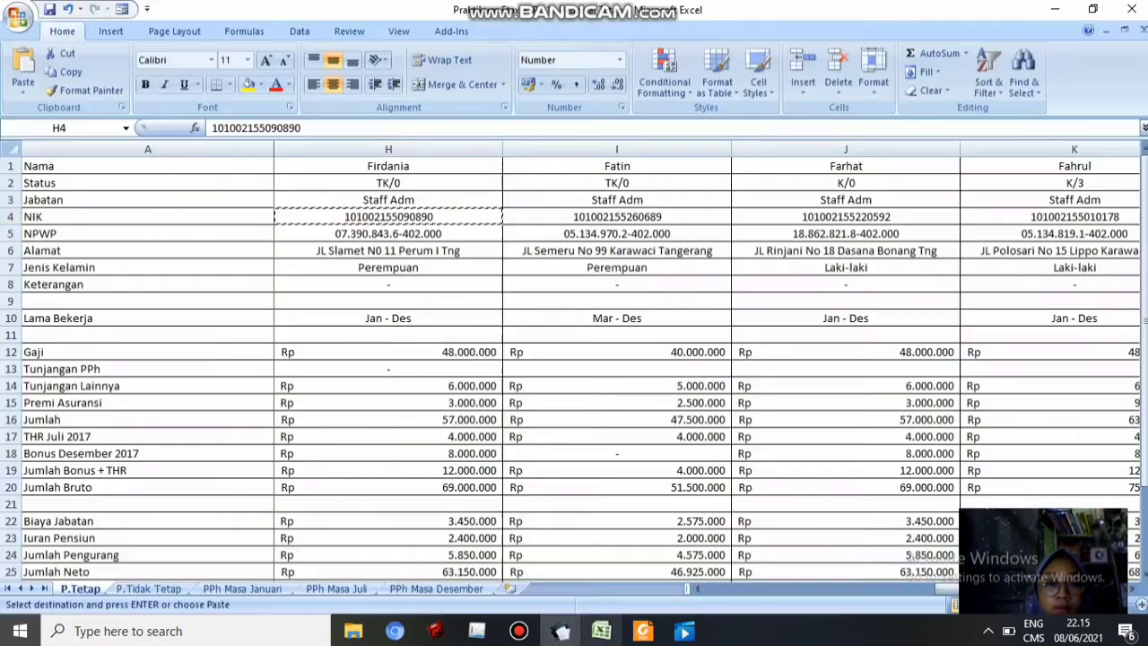
click(389, 251)
key(ctrl+c)
click(562, 630)
key(ctrl+v)
Set the gender to Perempuan and the job title to Staff Adm
click(450, 410)
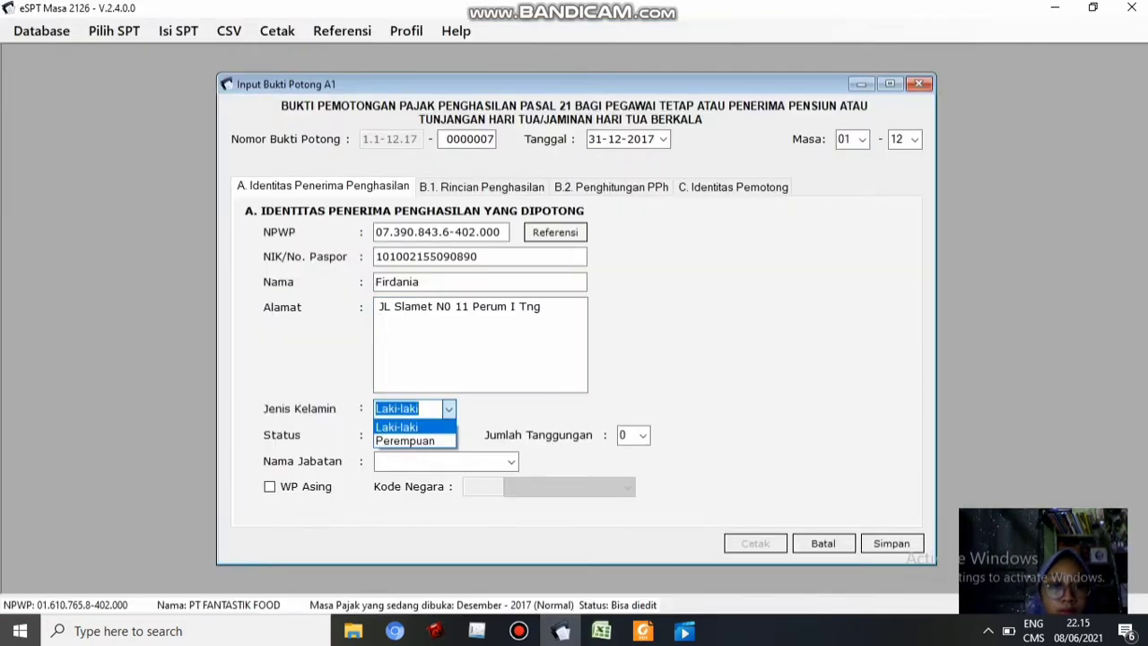
click(450, 410)
click(450, 410)
click(411, 441)
click(601, 631)
click(562, 631)
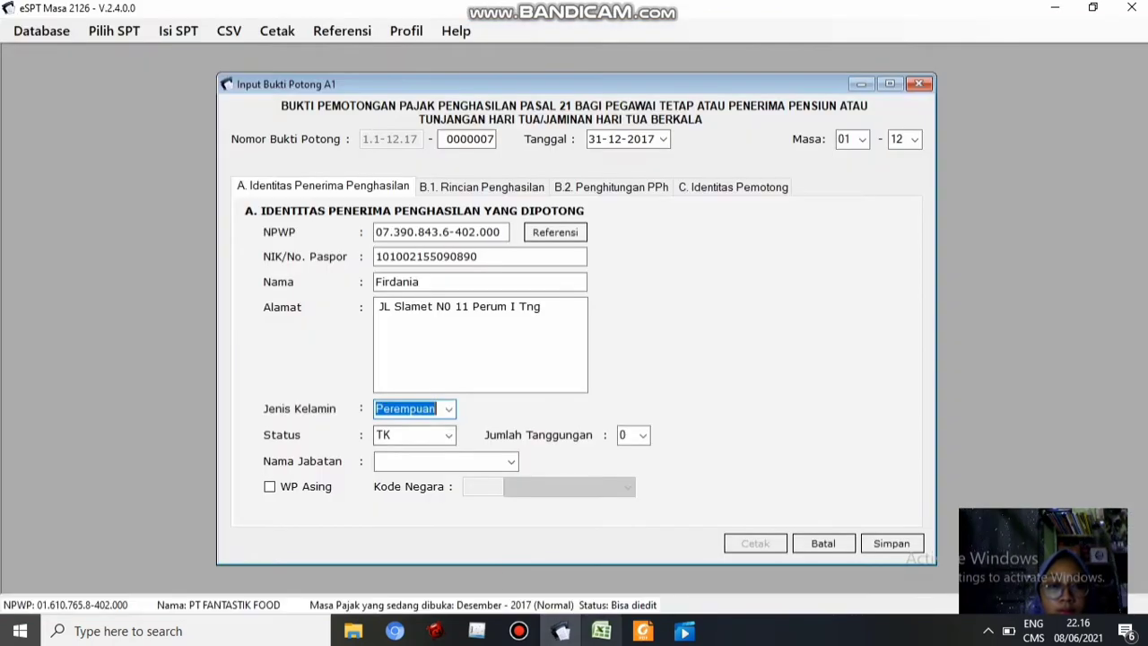
text(Staff Adm)
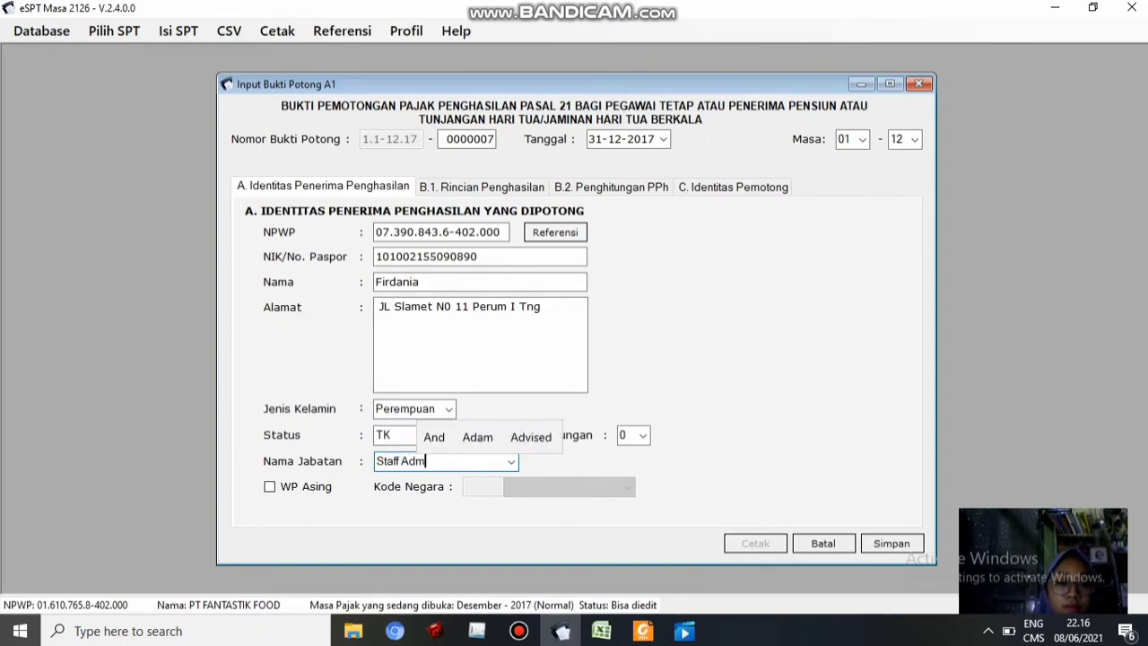
Enter the salary from H12, other allowances 6.000.000 and insurance premium 3.000.000 in B.1
click(478, 187)
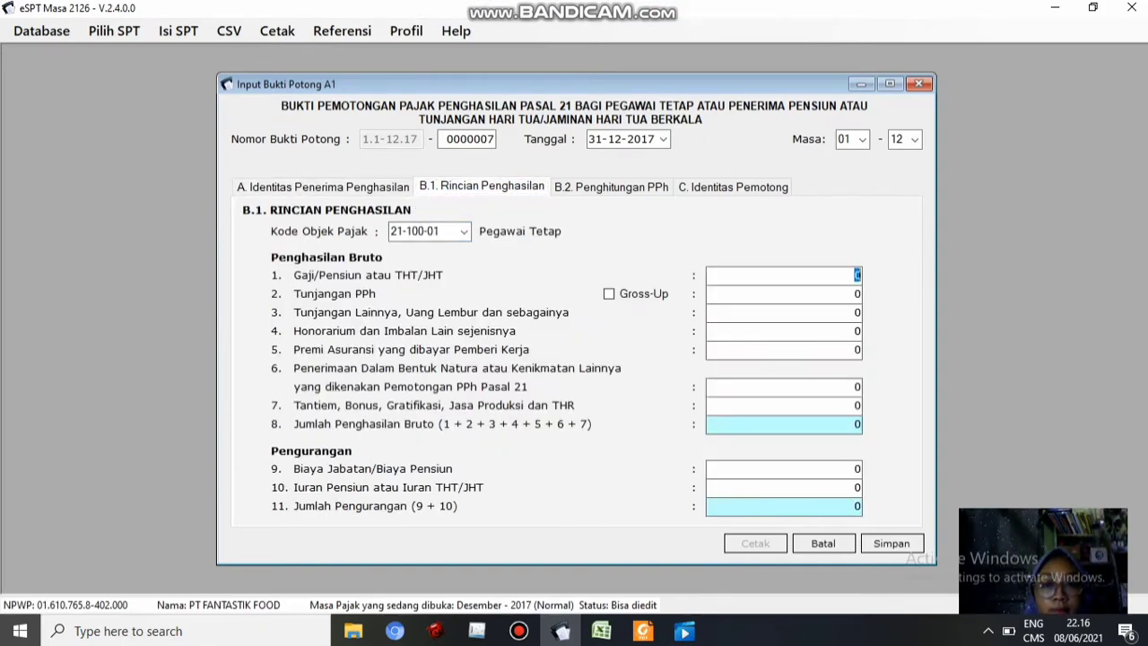
click(601, 631)
click(430, 351)
click(561, 630)
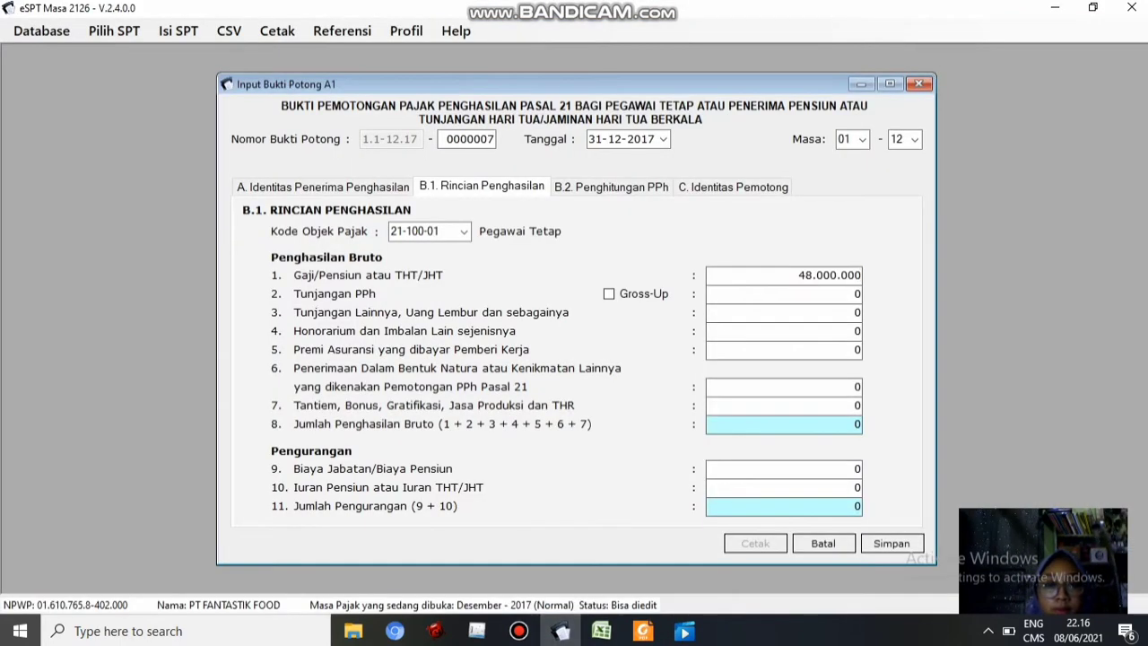
click(602, 631)
click(422, 384)
key(ctrl+c)
click(562, 631)
key(ctrl+v)
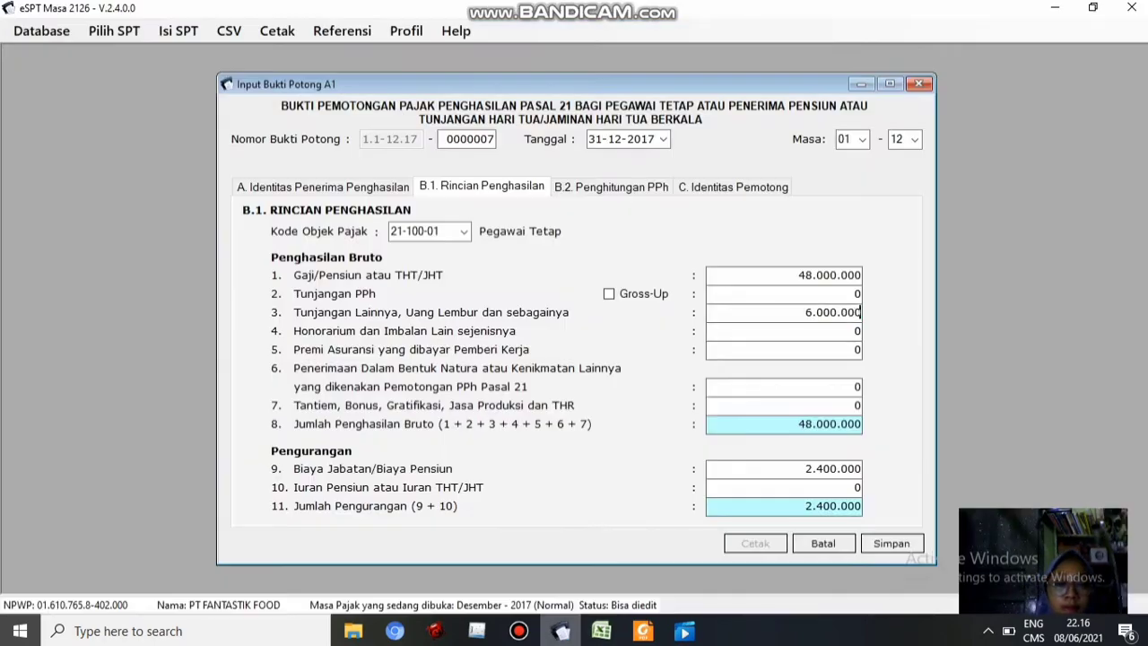
click(602, 631)
click(426, 401)
key(ctrl+c)
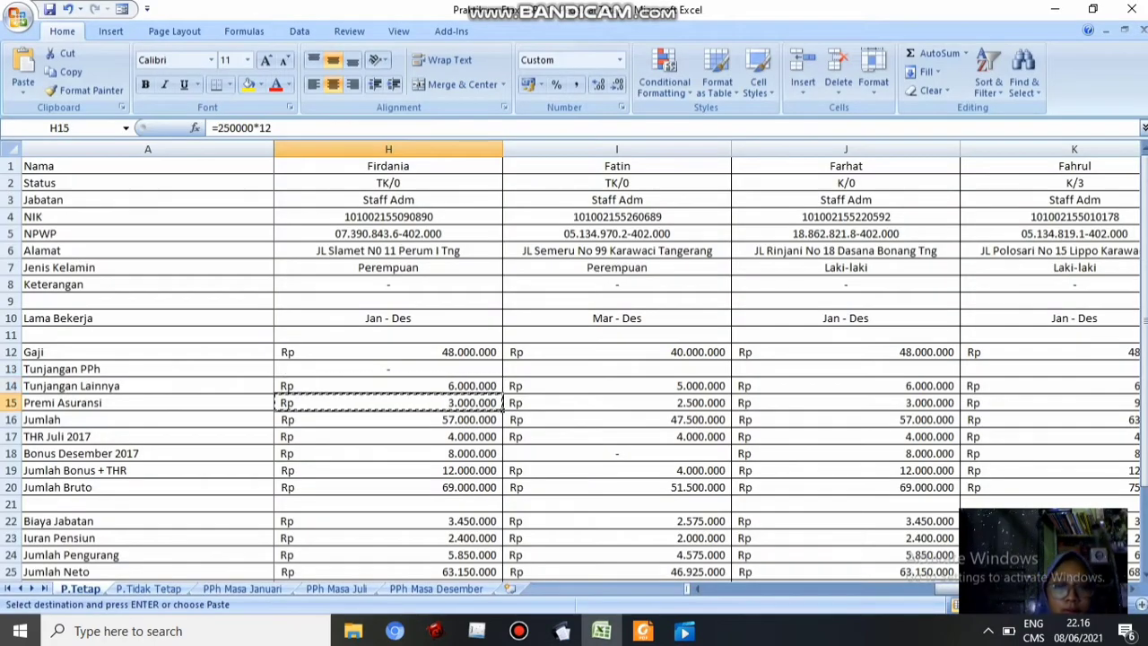
click(562, 631)
key(ctrl+v)
Paste the bonus plus THR total from H19 and the 2.400.000 pension contribution
click(601, 631)
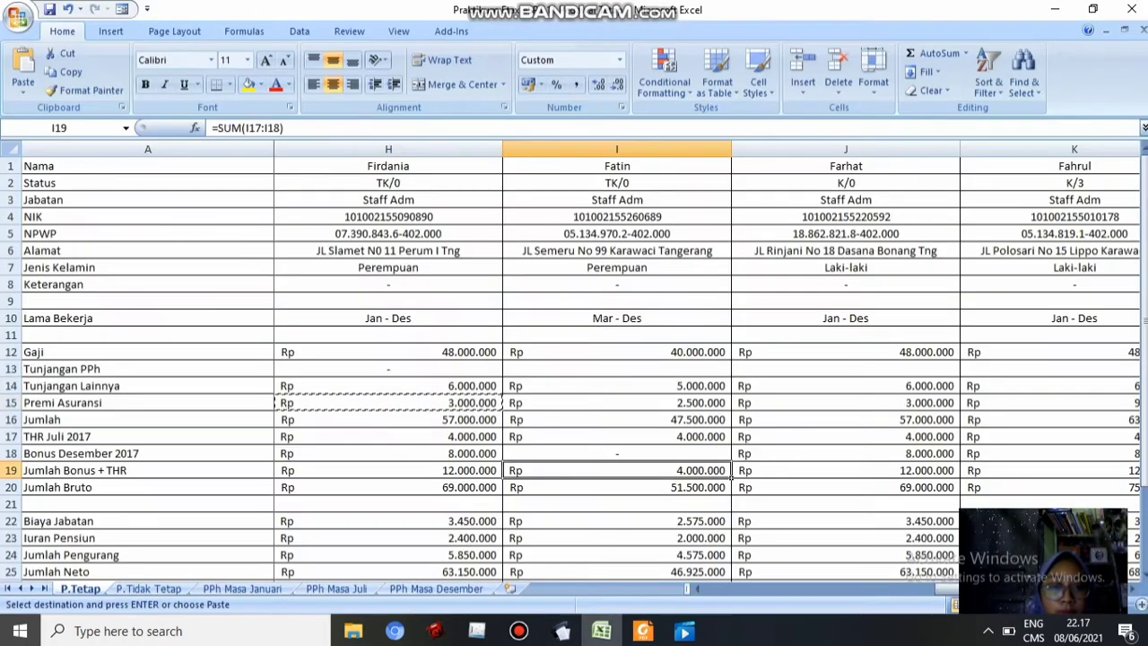
click(426, 471)
key(ctrl+c)
click(561, 631)
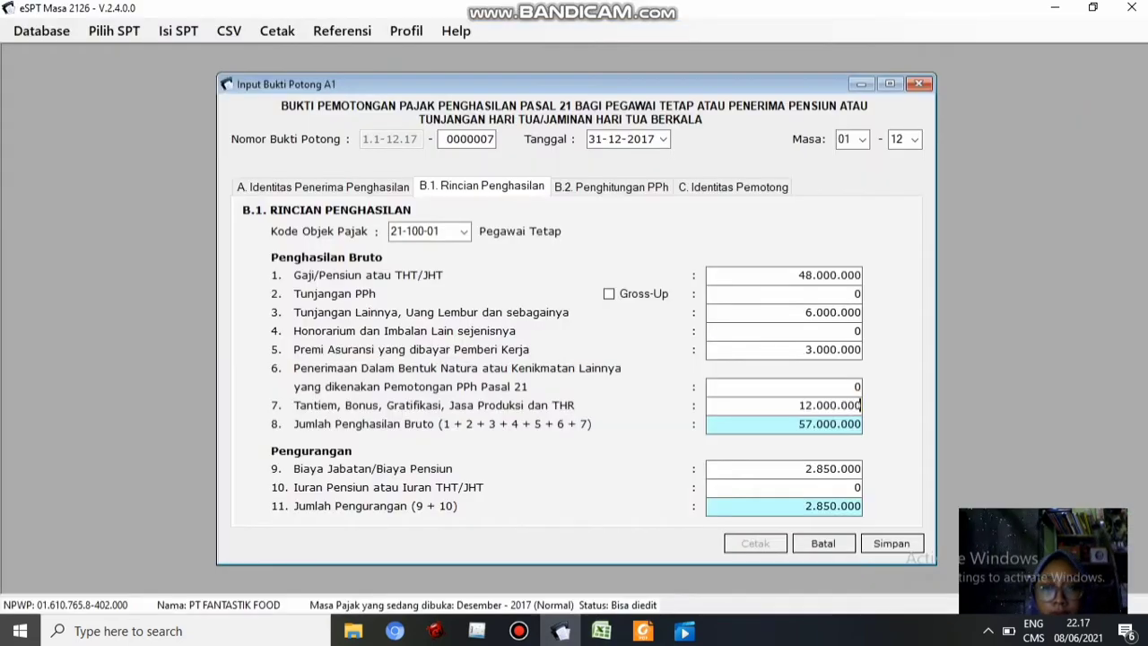
click(601, 631)
click(426, 538)
key(ctrl+c)
click(562, 631)
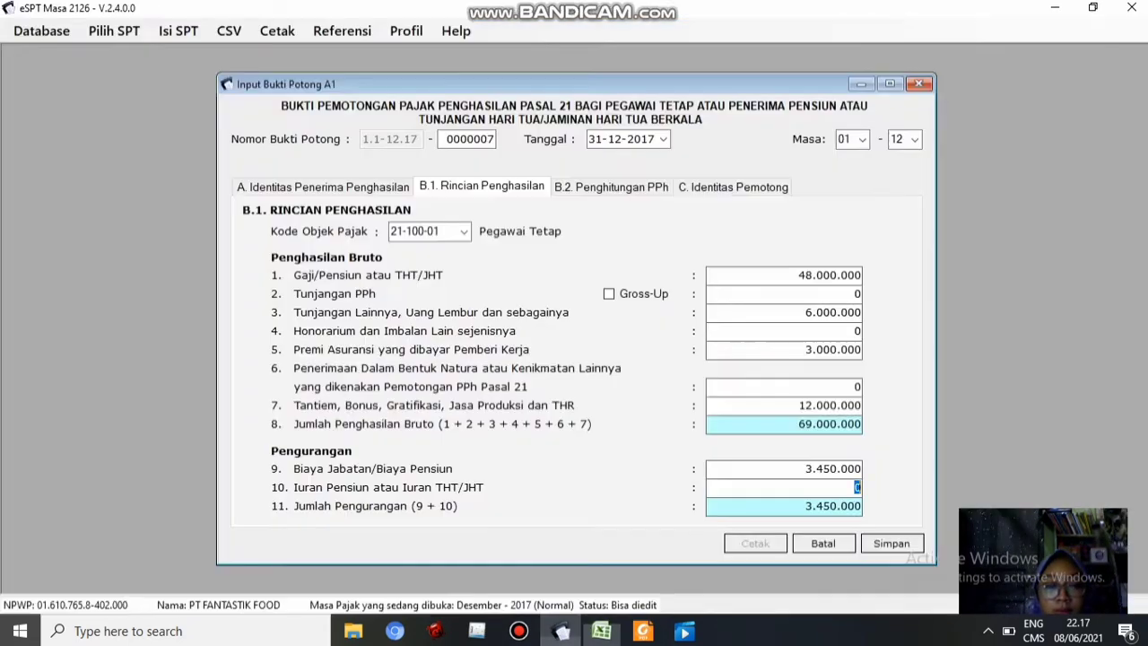
key(ctrl+v)
key(Tab)
Check the PPh 21 of 457.500 on 63.150.000 net and save slip 0000007
click(611, 187)
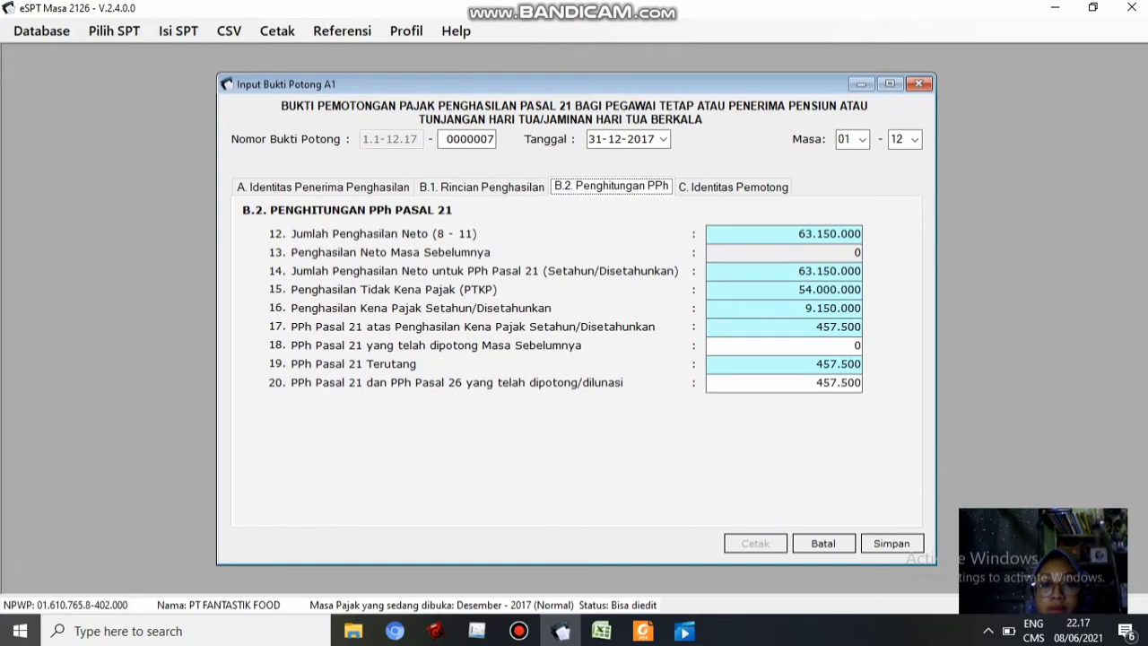
click(892, 543)
click(654, 388)
Paste the next employee's NPWP from cell I5 into slip 0000008 and copy the NIK from I4
click(601, 631)
click(618, 234)
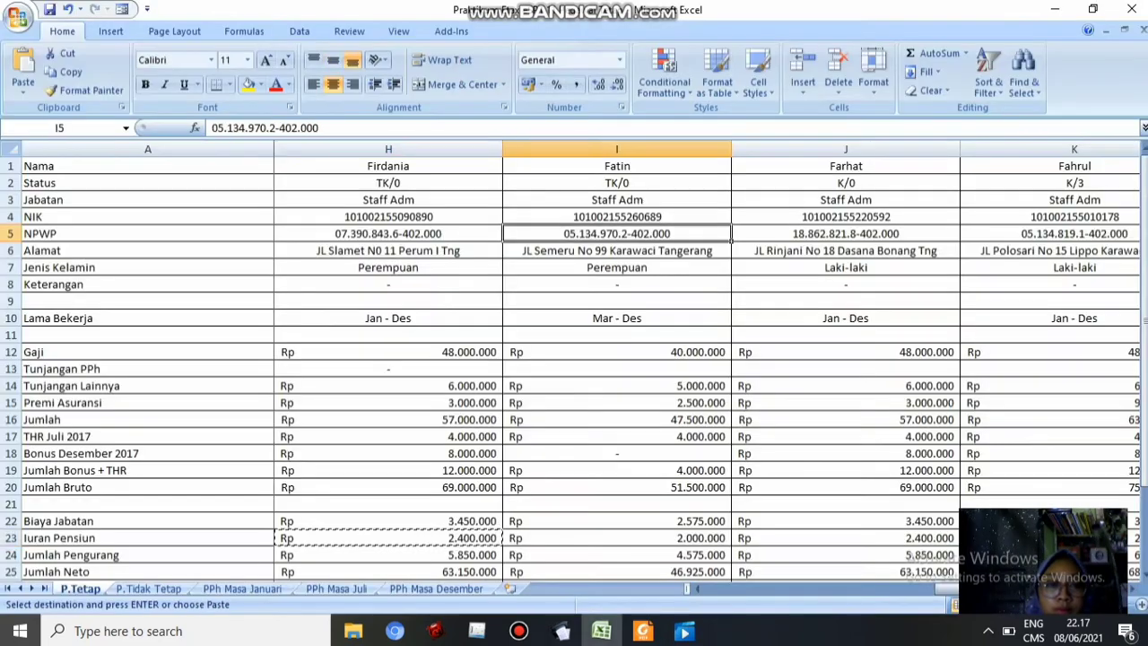
key(ctrl+c)
click(562, 630)
key(alt+Tab)
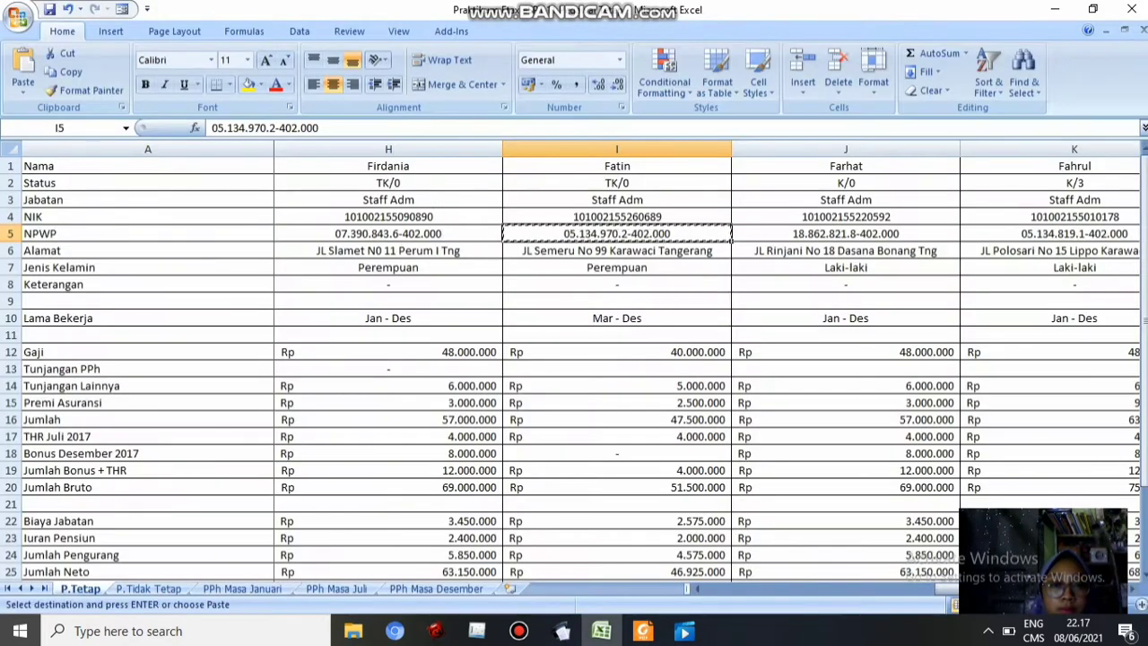
key(Up)
key(ctrl+c)
key(alt+Tab)
Paste the NIK, type the employee's name, and paste the address from cell I6
key(ctrl+v)
key(Tab)
text(Fatin)
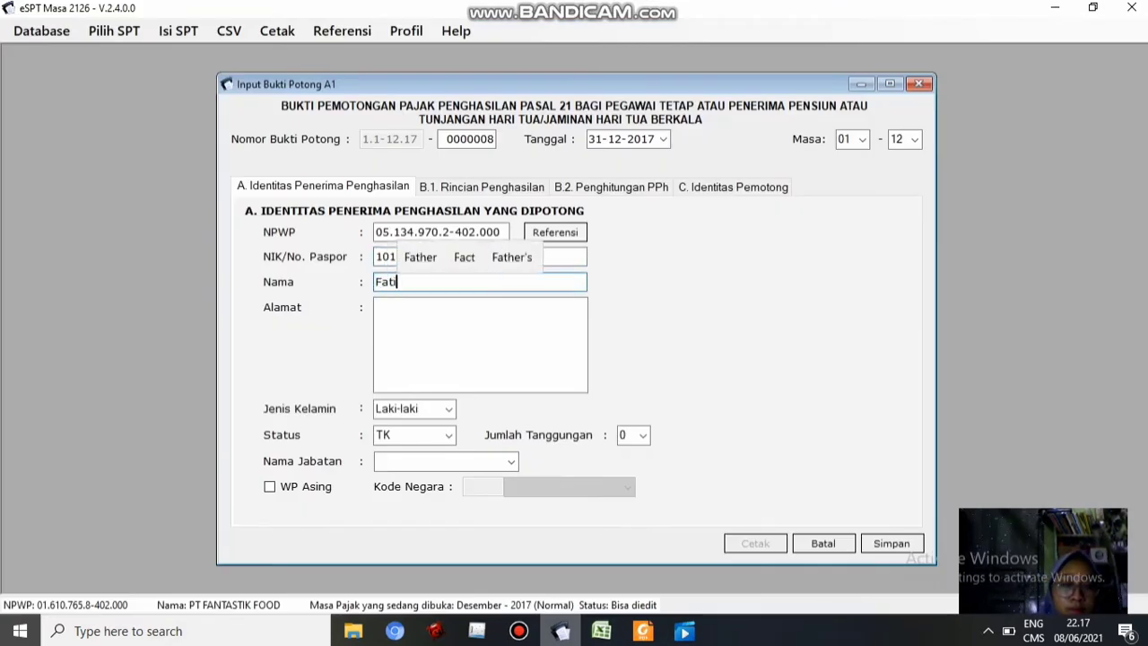
key(Tab)
key(alt+Tab)
key(Down)
key(Down)
key(ctrl+c)
key(alt+Tab)
key(ctrl+v)
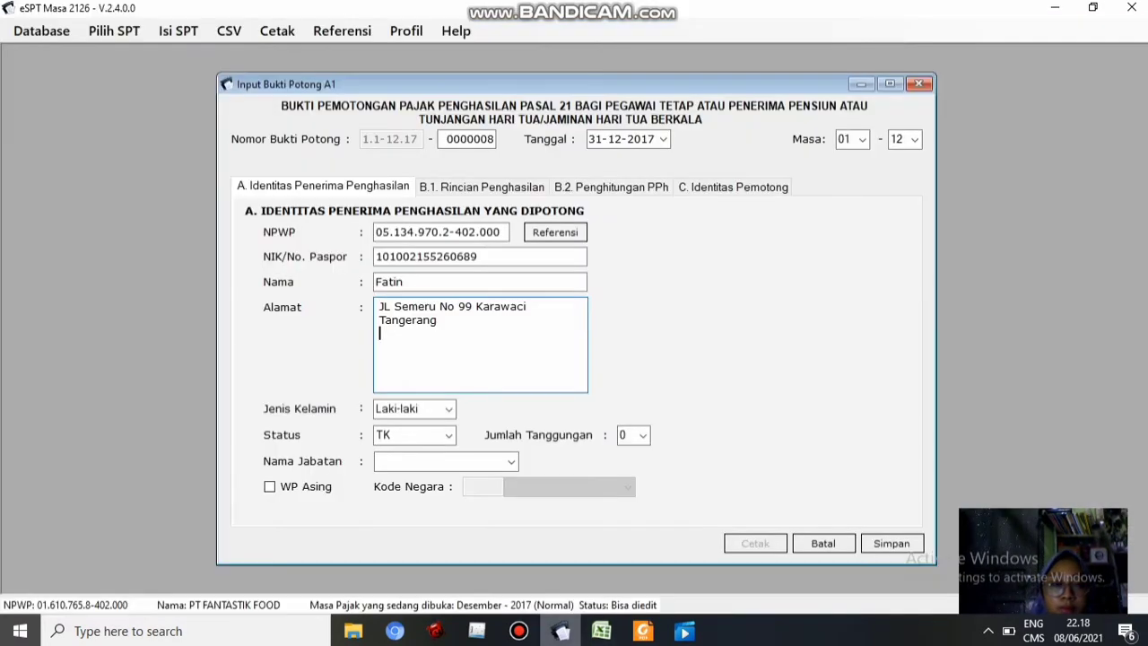
Set Jenis Kelamin to Perempuan, enter Staff Adm as the job title, and go to B.1
click(449, 409)
click(412, 440)
click(511, 461)
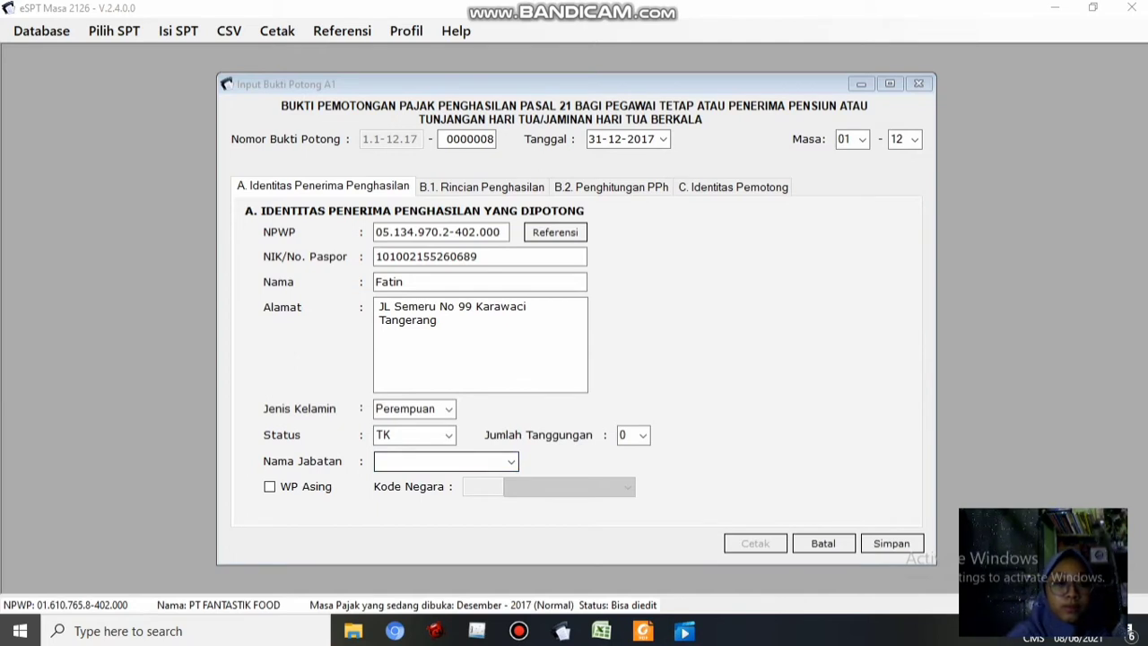
key(alt+Tab)
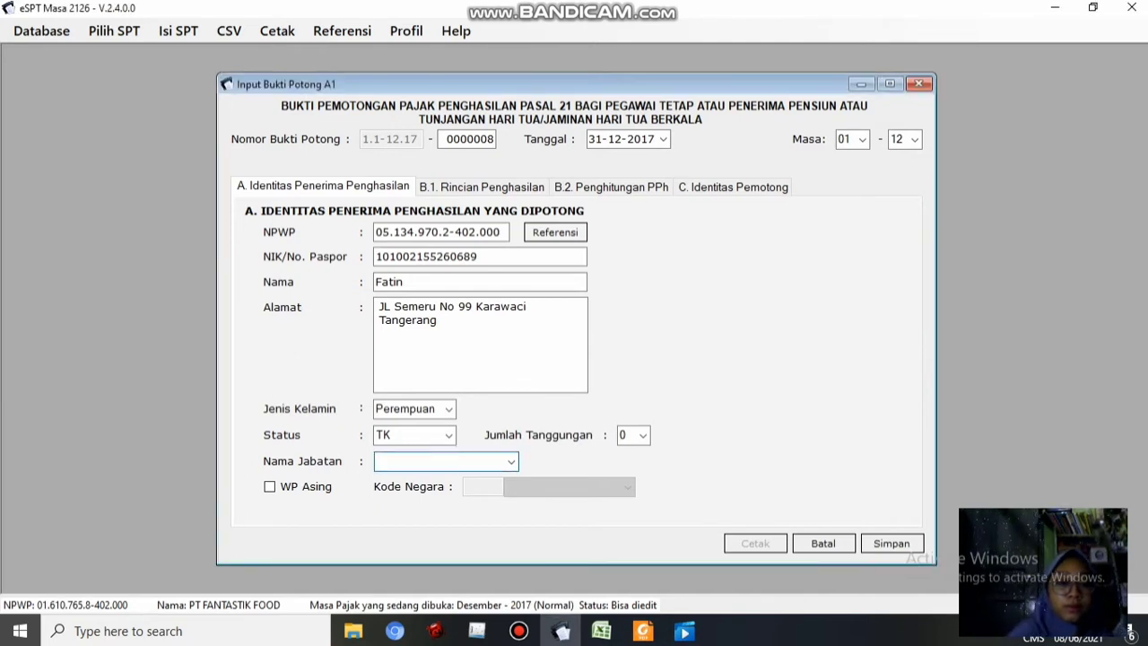
text(Staff Ad)
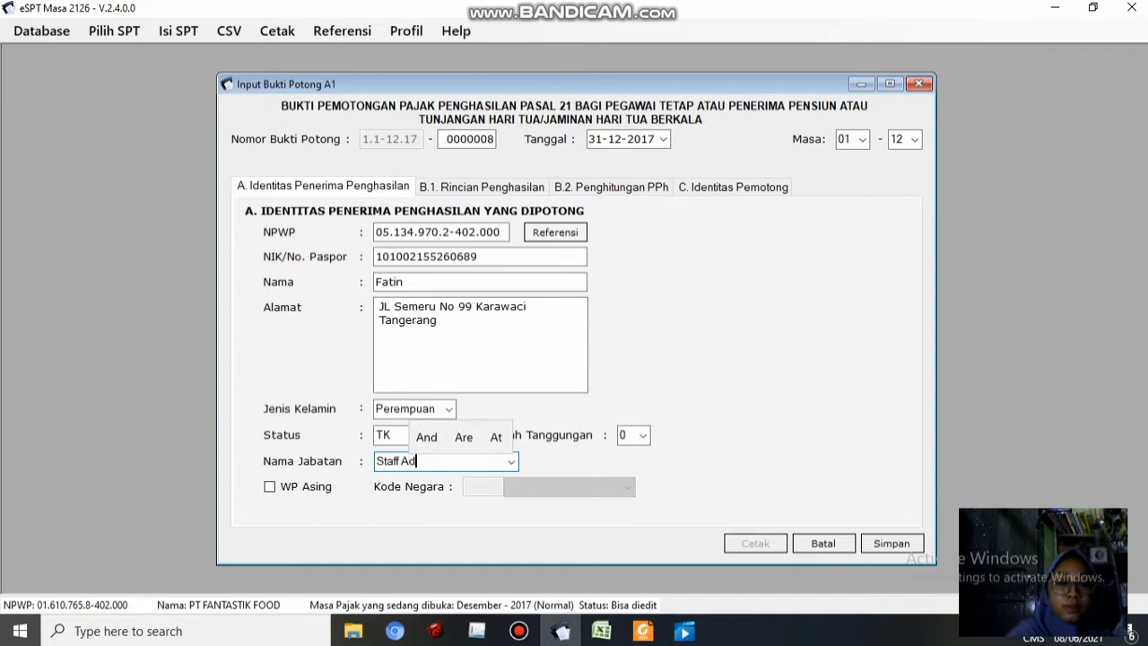
text(m)
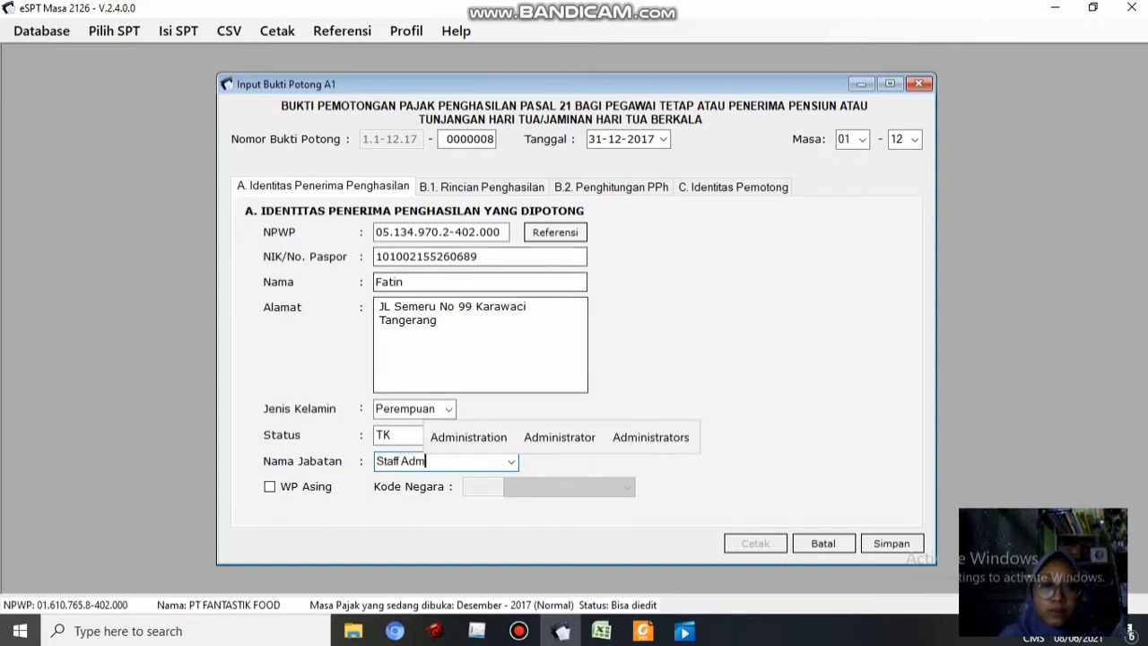
click(482, 187)
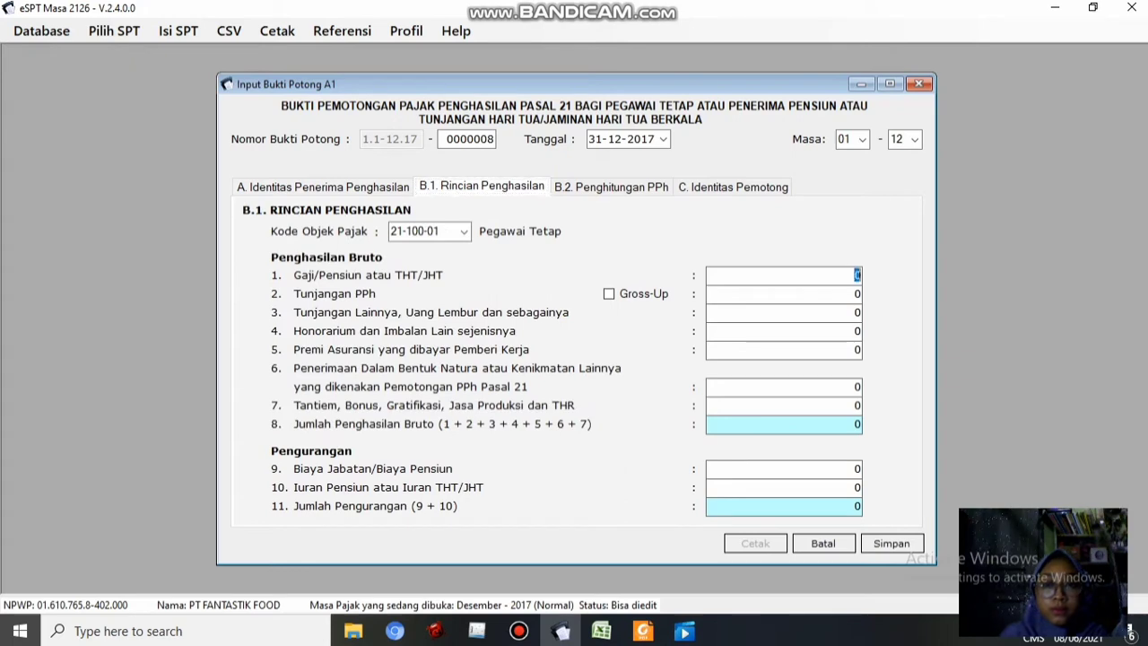
Set the starting Masa to 03, matching the Excel working period, and accept the employee status
click(601, 631)
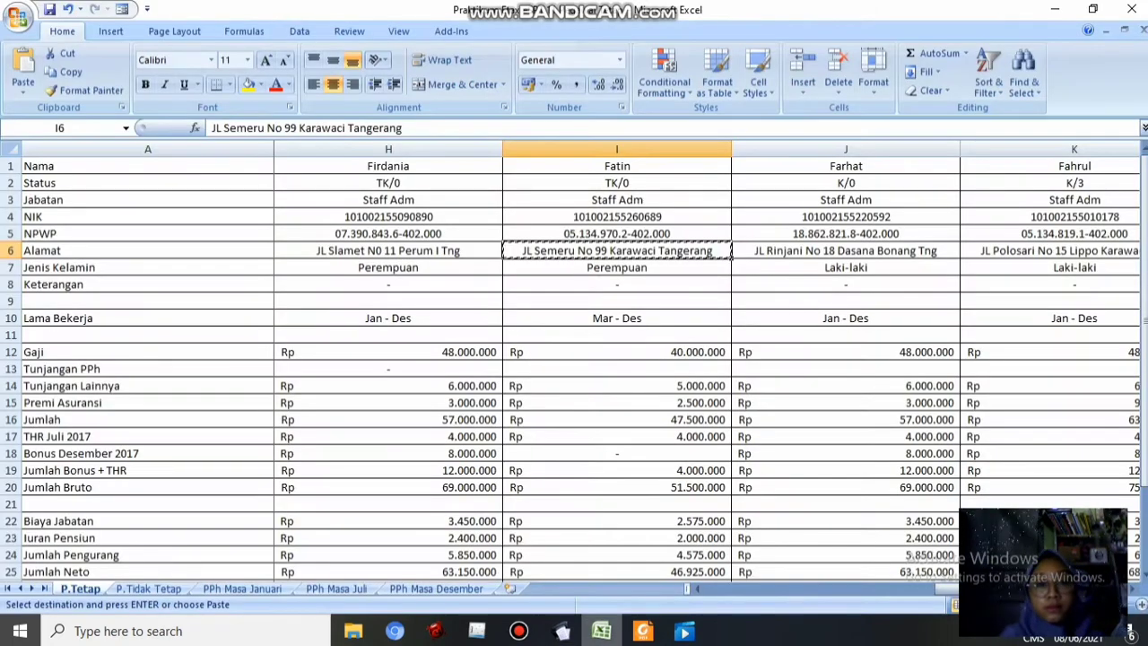
click(561, 631)
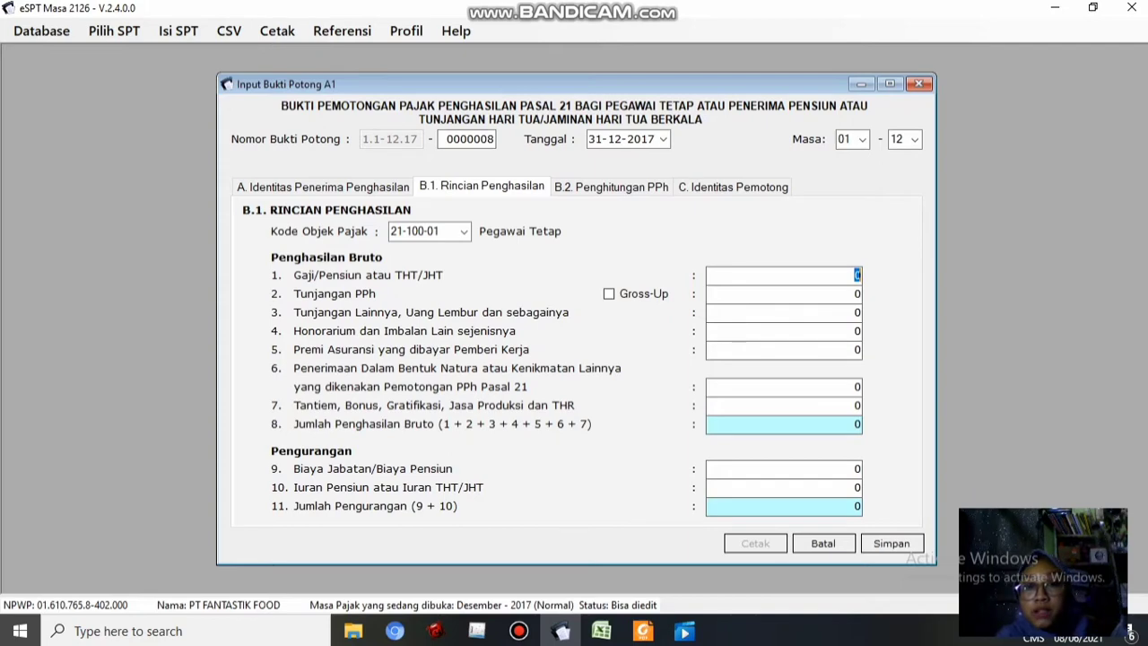
click(601, 631)
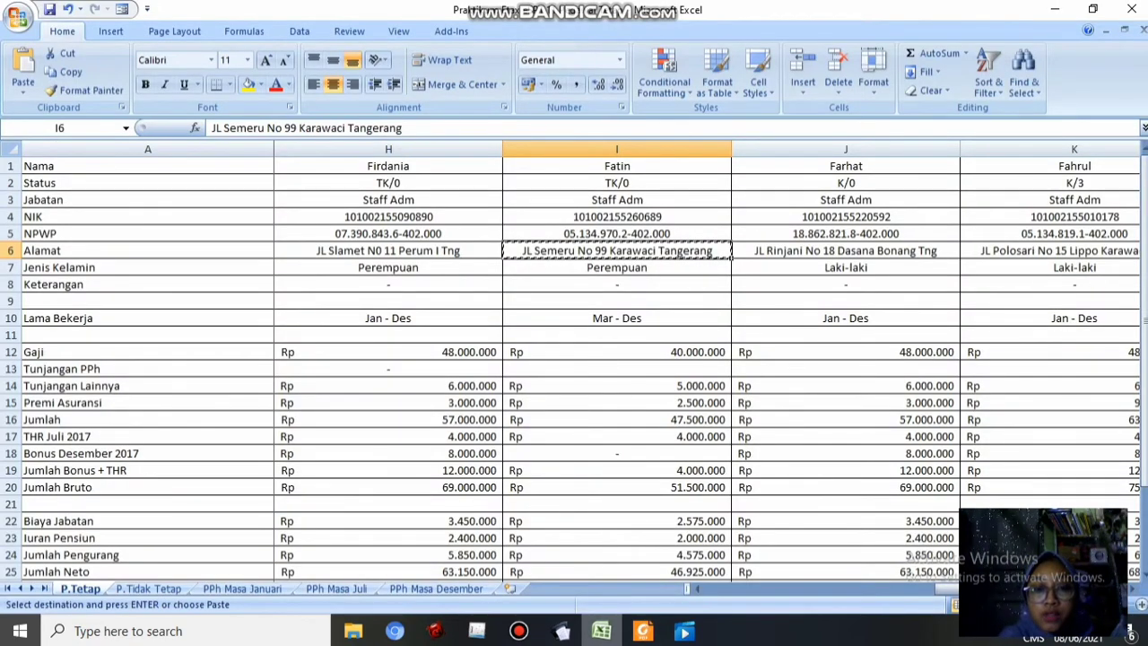
click(562, 631)
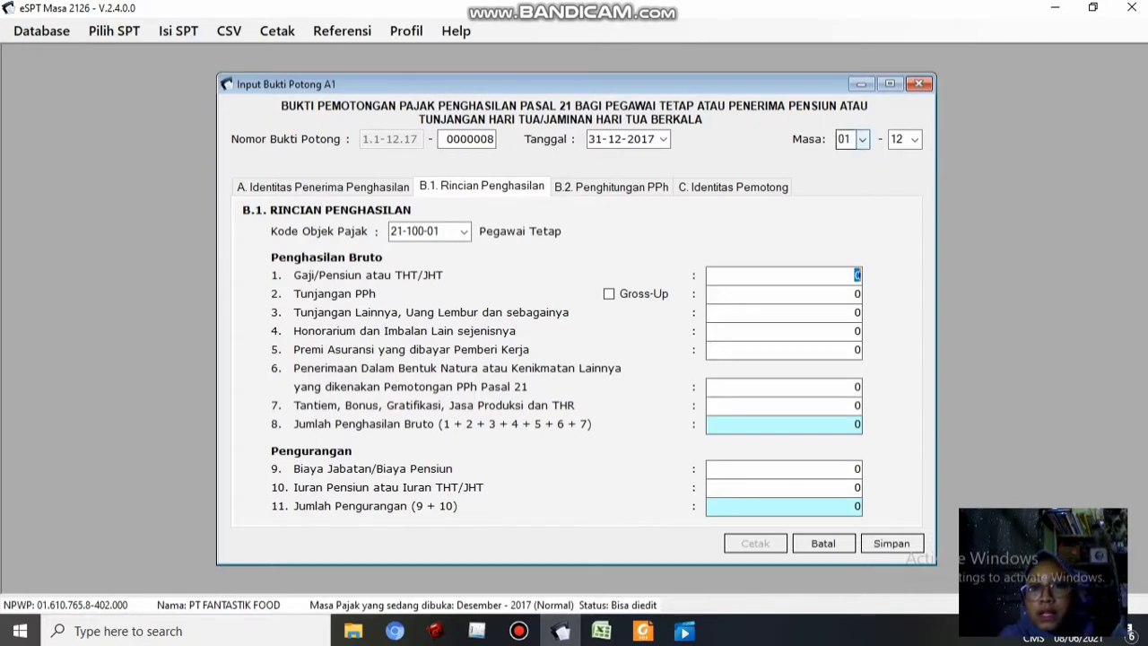
click(863, 139)
click(848, 183)
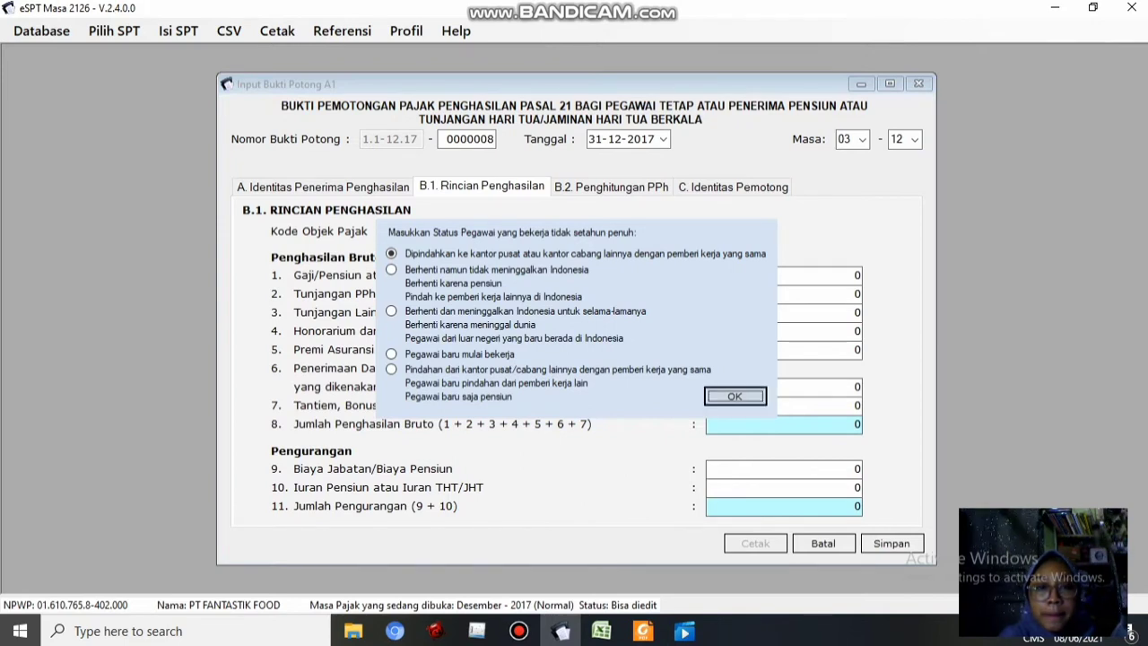
key(Return)
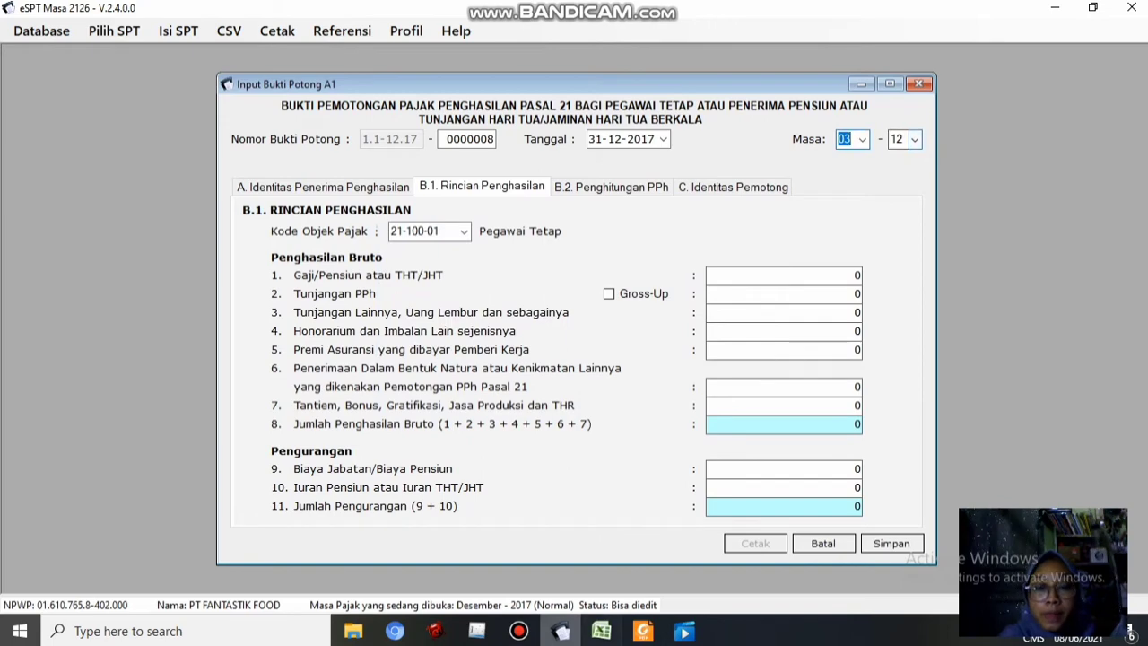
Pick the salary in cell I12 and move to the other allowances line
mouse_move(601, 630)
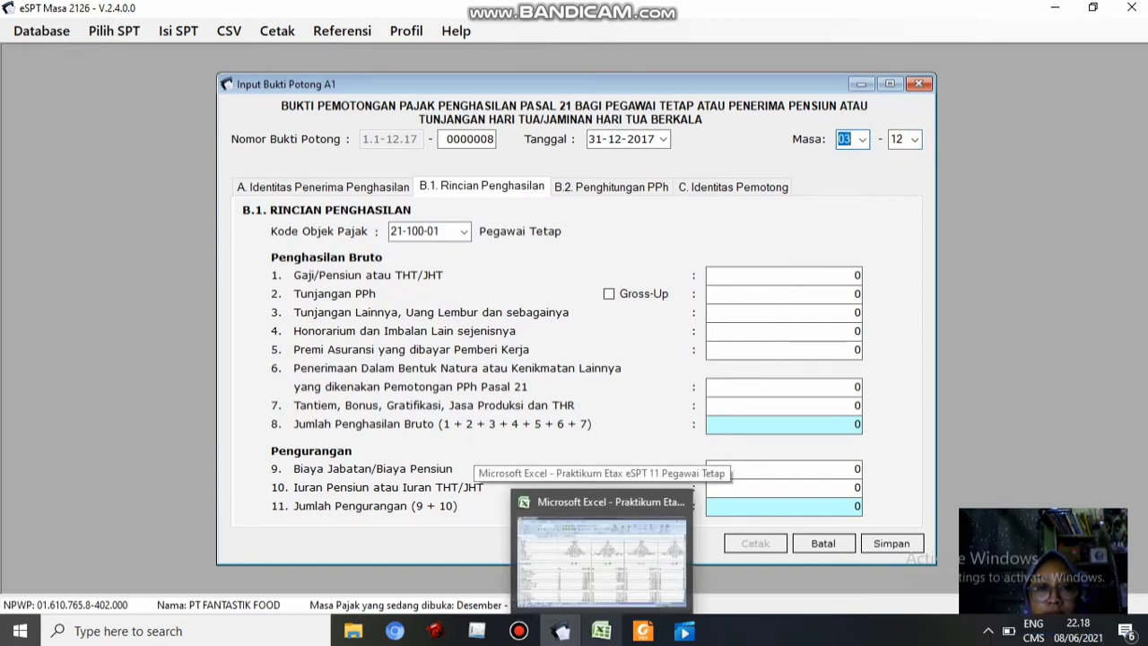
mouse_move(601, 556)
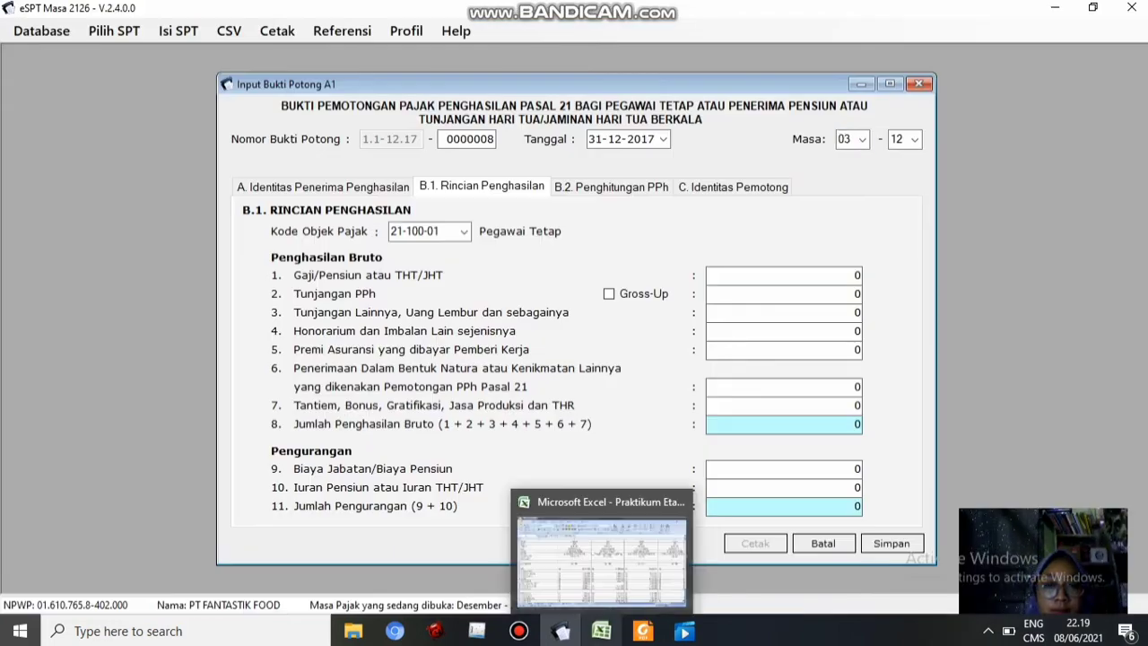
click(601, 631)
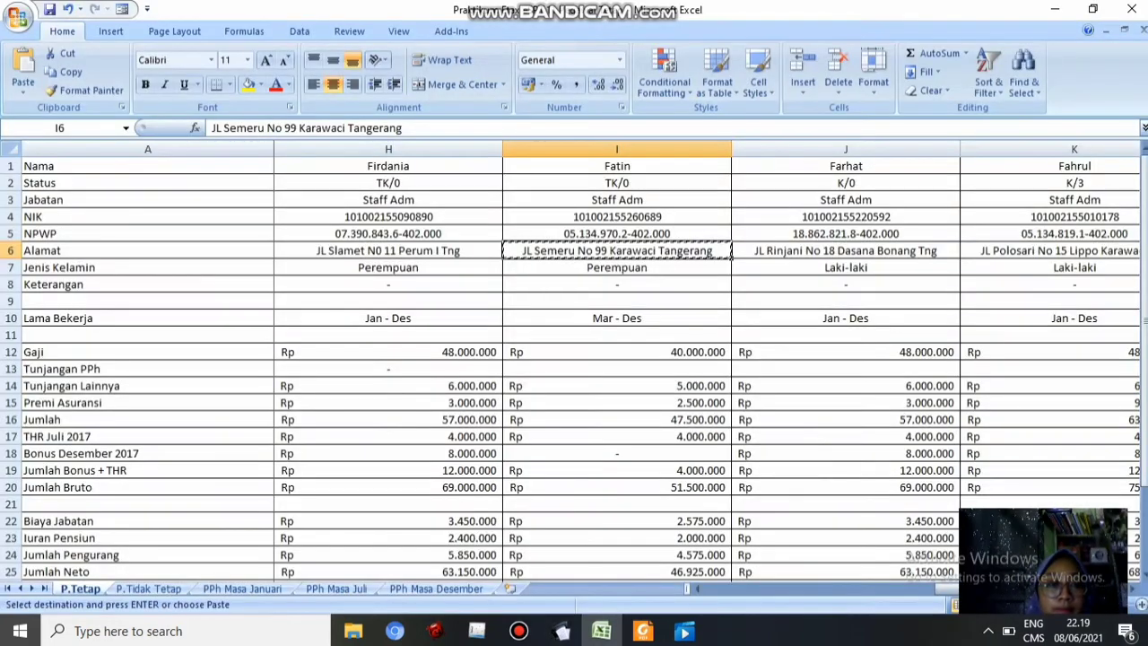
click(618, 352)
click(563, 631)
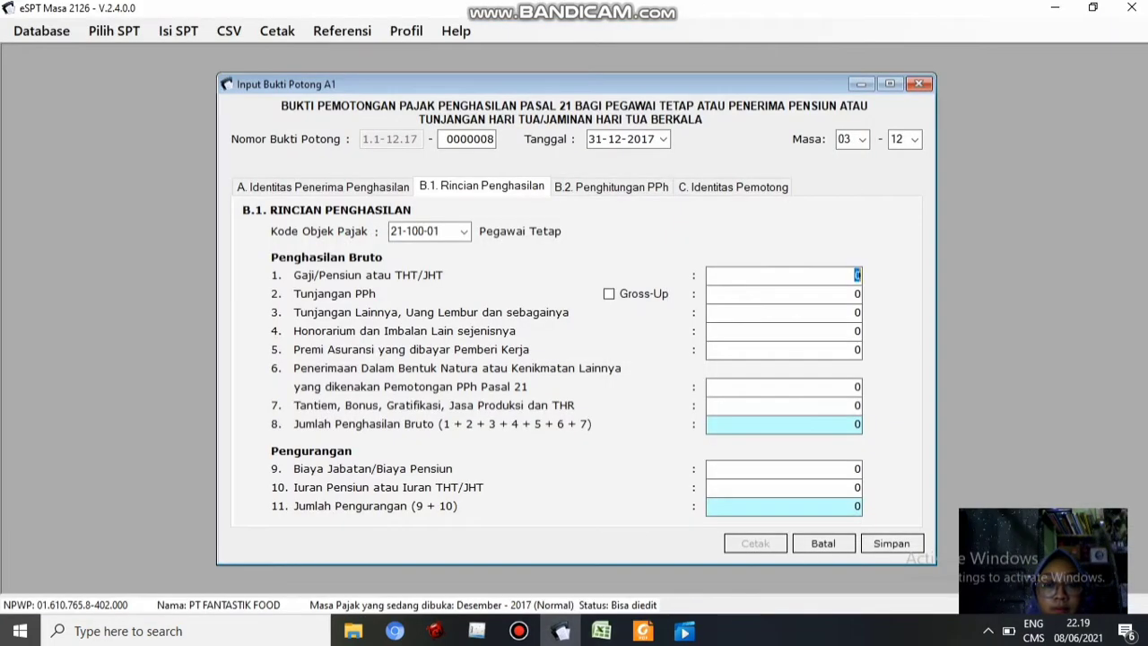
click(784, 312)
Paste other allowances 5.000.000 from I14 and the insurance premium from I15
click(601, 631)
click(617, 385)
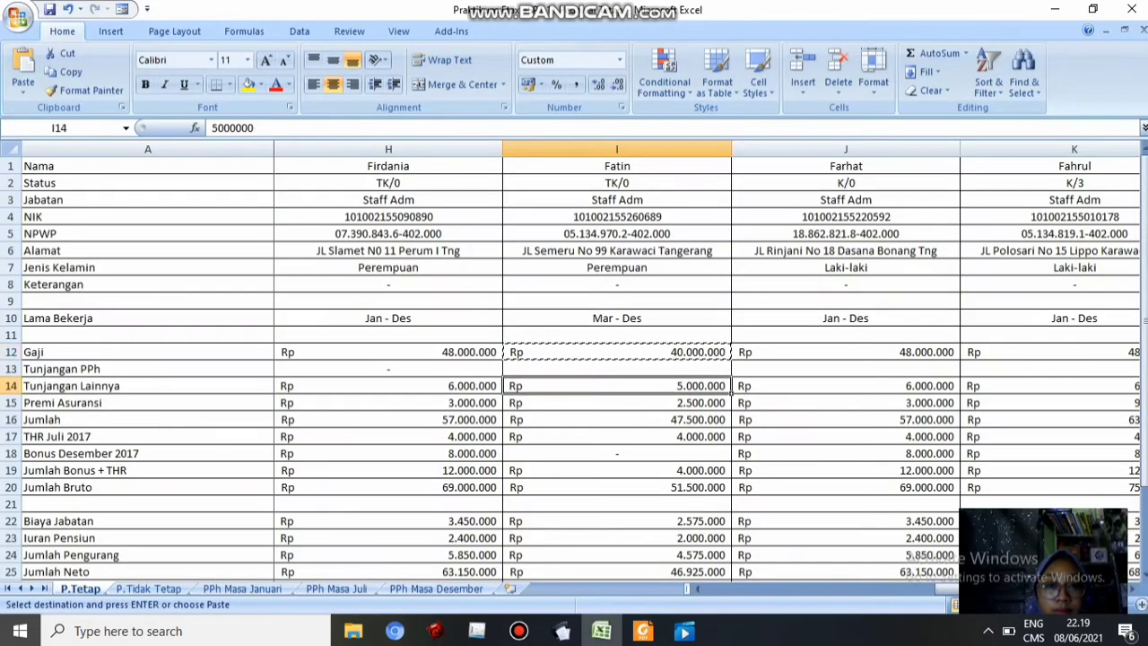
key(ctrl+c)
key(alt+Tab)
key(ctrl+v)
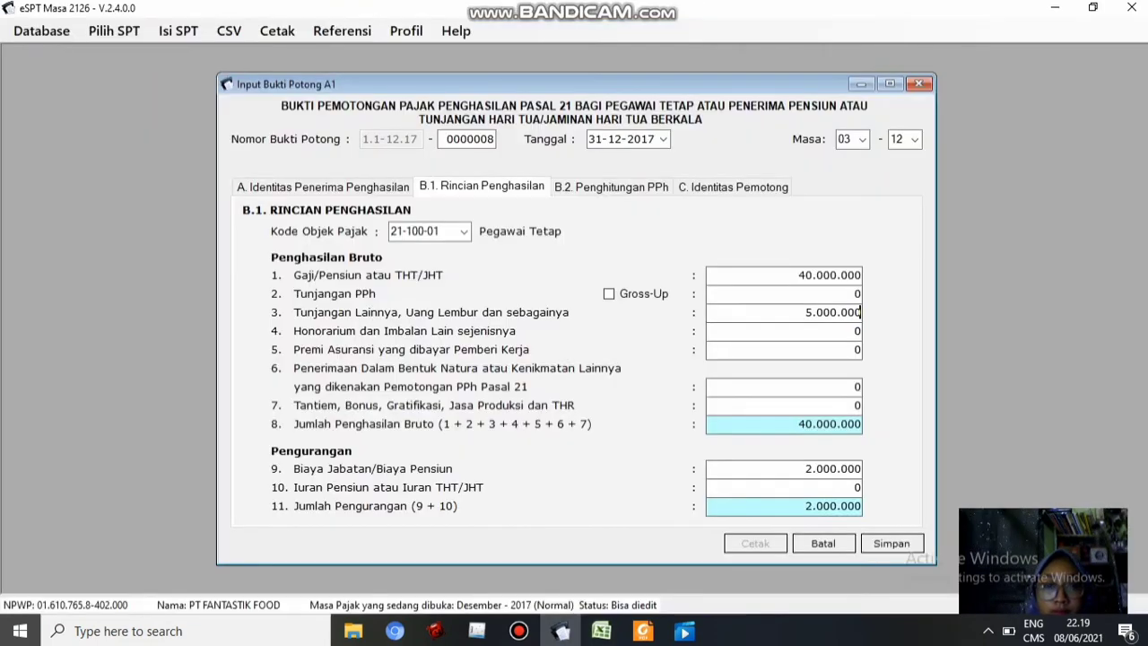
key(alt+Tab)
key(Down)
key(ctrl+c)
key(alt+Tab)
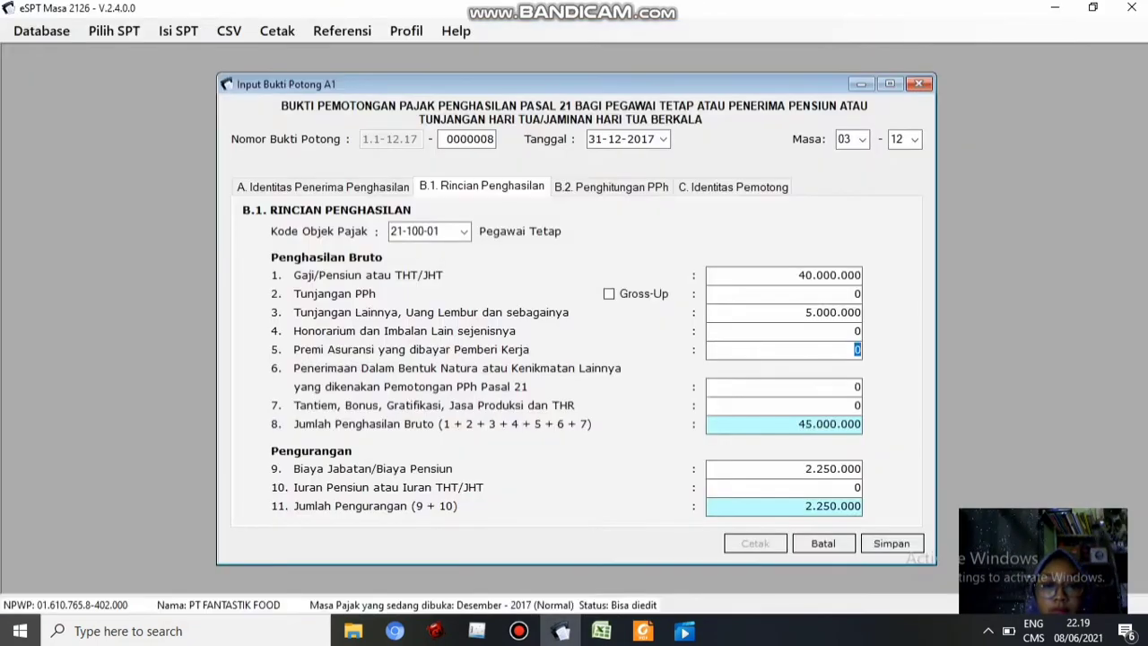
key(alt+Tab)
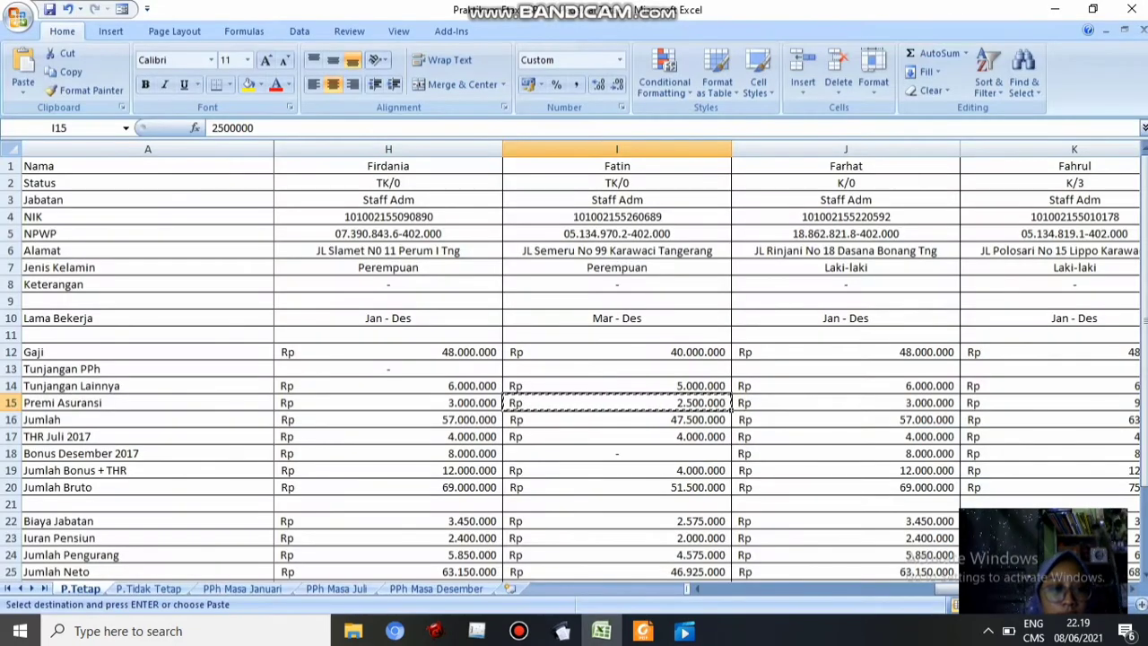
Paste the bonus and THR total from I19 and the pension contribution from I23
click(618, 470)
key(ctrl+c)
key(alt+Tab)
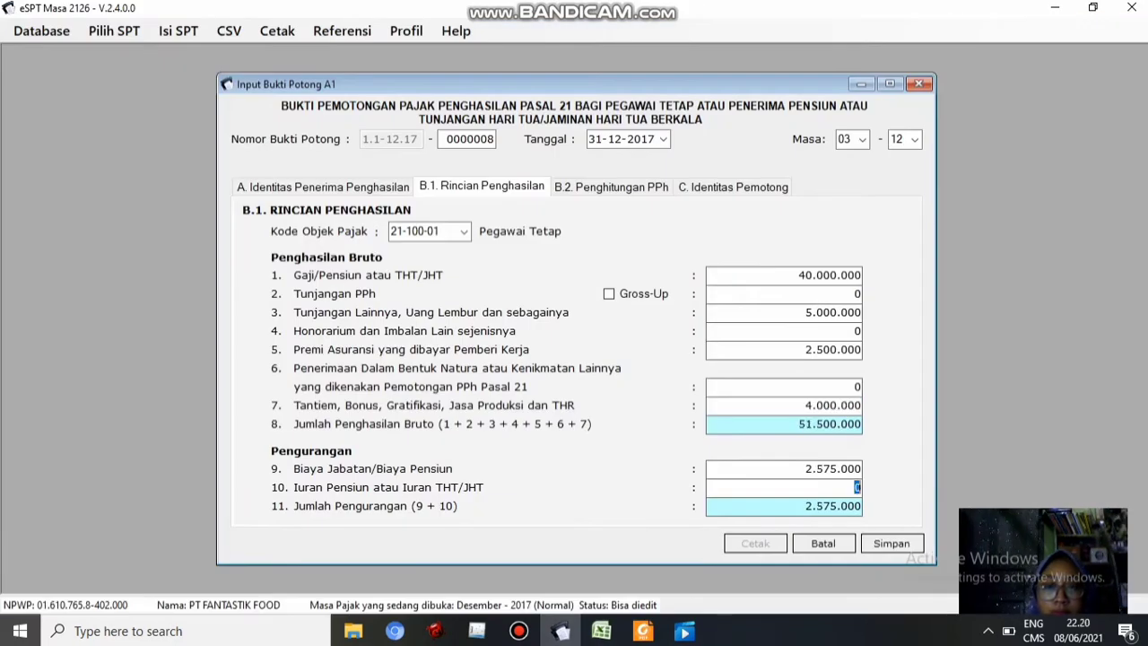
key(alt+Tab)
click(617, 537)
key(ctrl+c)
key(alt+Tab)
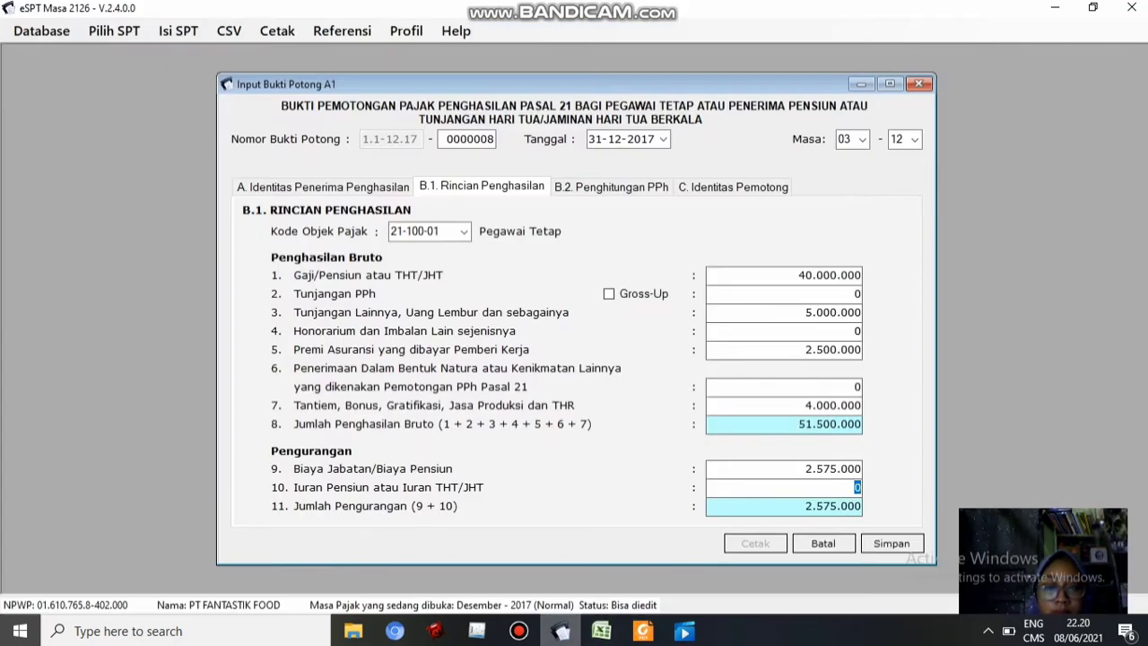
Check the PPh 21 of 64.583 on 46.925.000 net and save slip 0000008
click(619, 186)
click(892, 543)
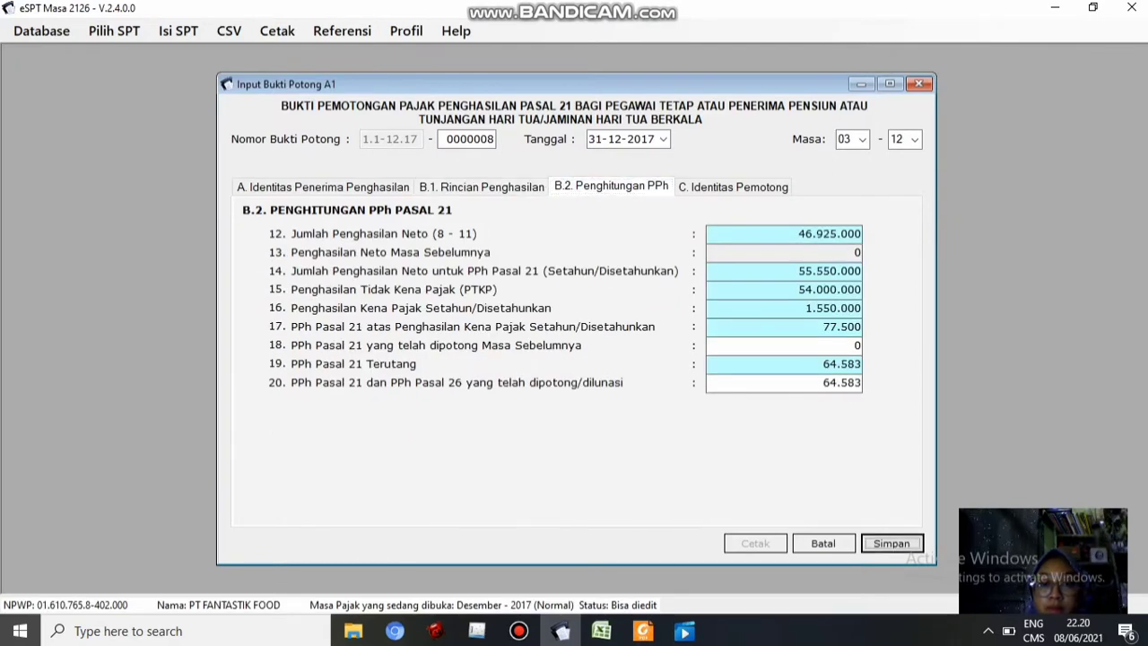
key(Return)
Copy the next employee's NPWP from cell J5 for blank slip 0000009
key(alt+Tab)
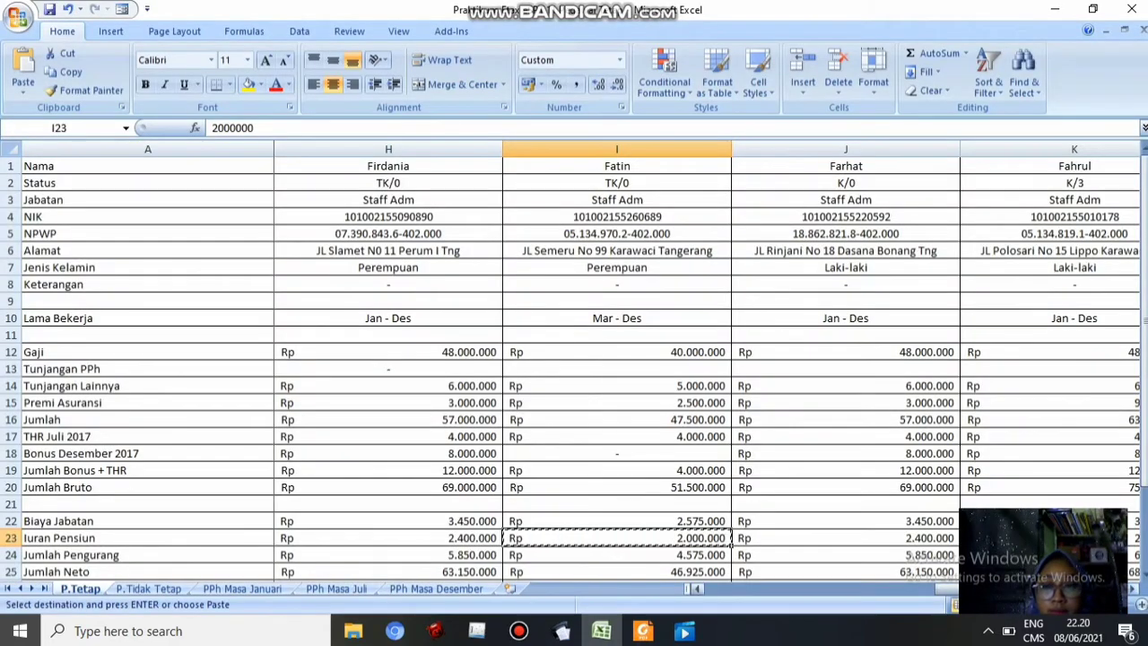
click(1134, 589)
click(1134, 589)
click(389, 233)
key(ctrl+c)
key(alt+Tab)
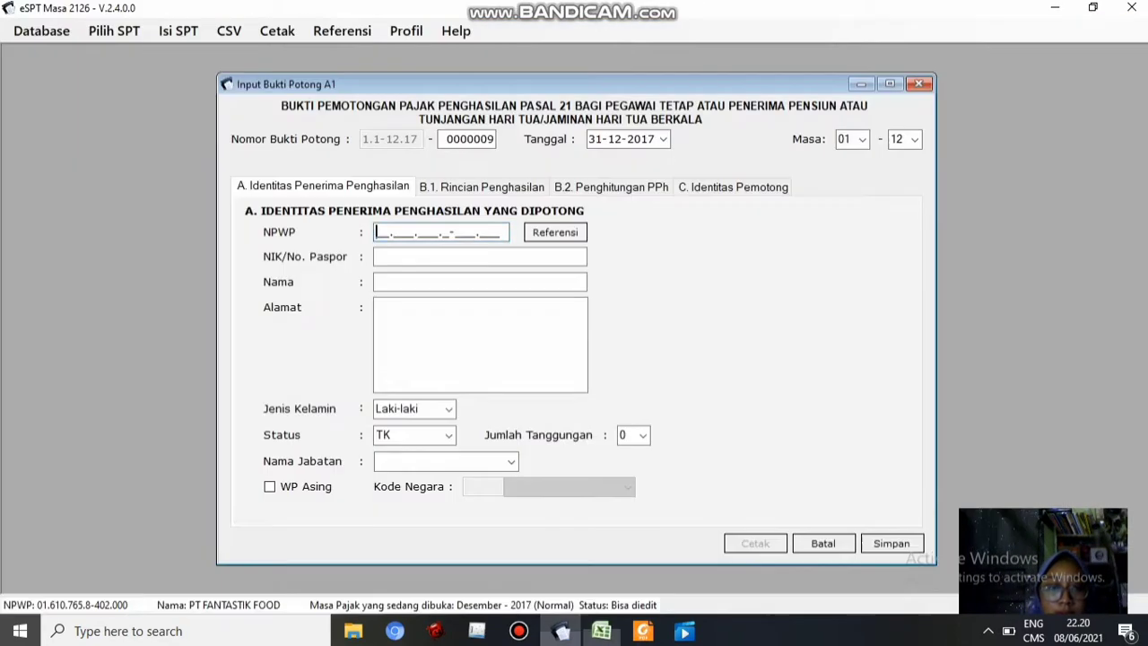
Fill the slip's NPWP, NIK, employee name and address with values copied from Excel
key(Tab)
key(alt+Tab)
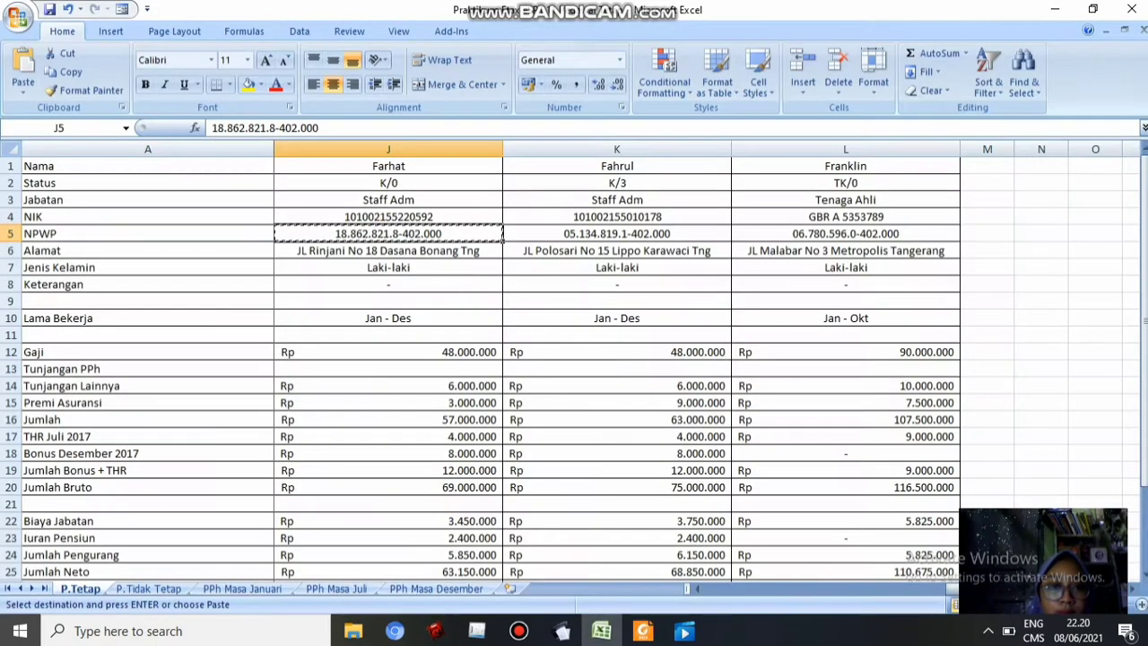
key(Up)
key(ctrl+c)
key(alt+Tab)
text(Farhat)
key(Tab)
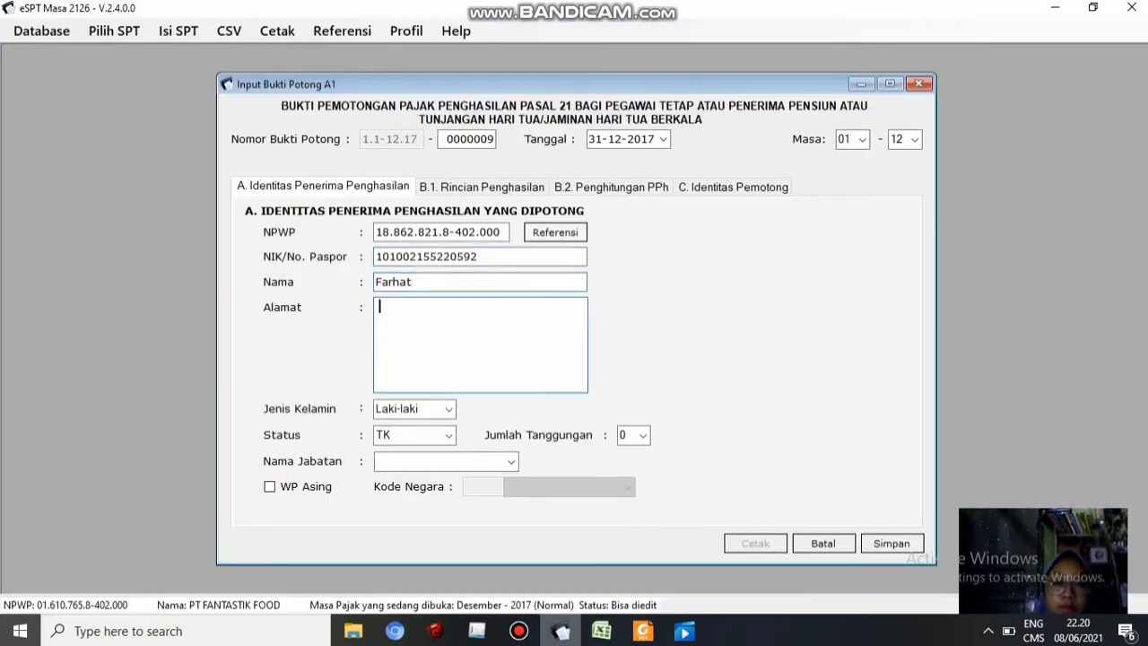
key(alt+Tab)
key(Down)
key(Down)
key(ctrl+c)
key(alt+Tab)
key(ctrl+v)
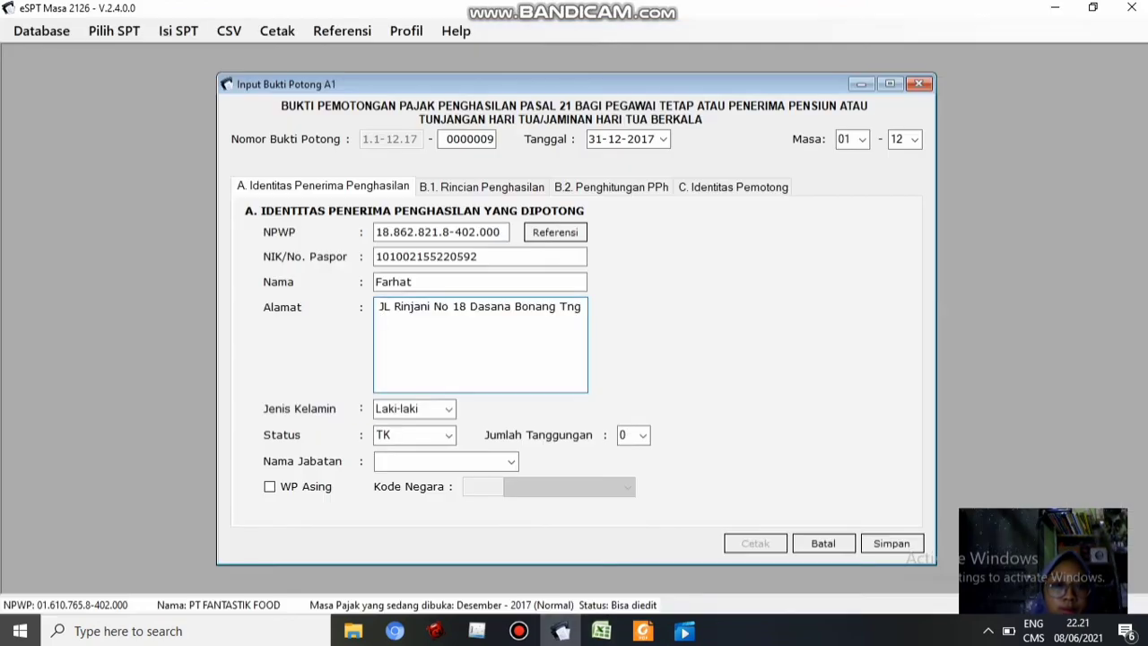
Set marital status to K and the position to 'Staff Adm'
key(Tab)
key(Tab)
key(alt+Down)
key(Return)
key(Tab)
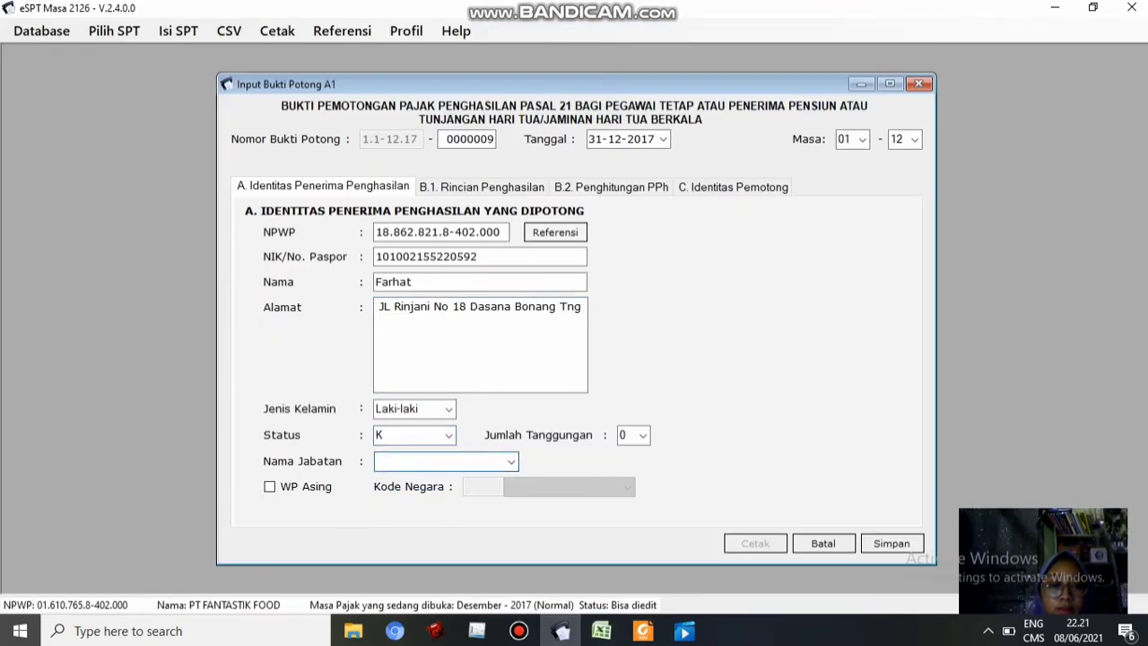
text(Staff Adm)
On tab B.1 enter salary 48.000.000, other allowance 6.000.000 and insurance premium 3.000.000 from Excel
click(482, 187)
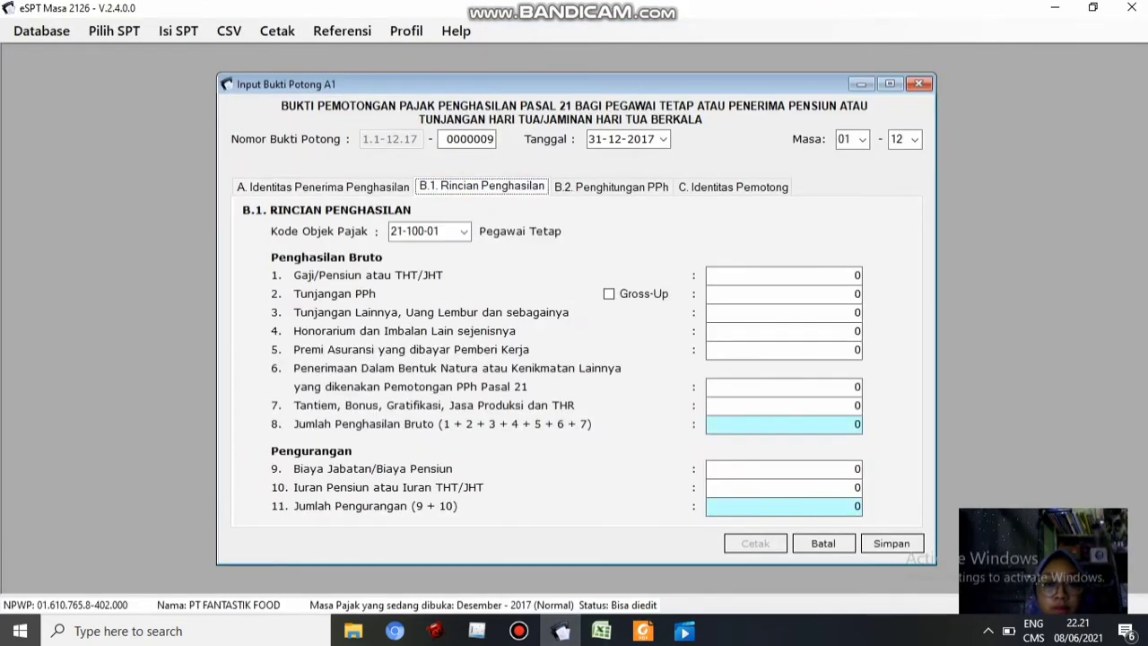
click(602, 631)
click(389, 351)
key(ctrl+c)
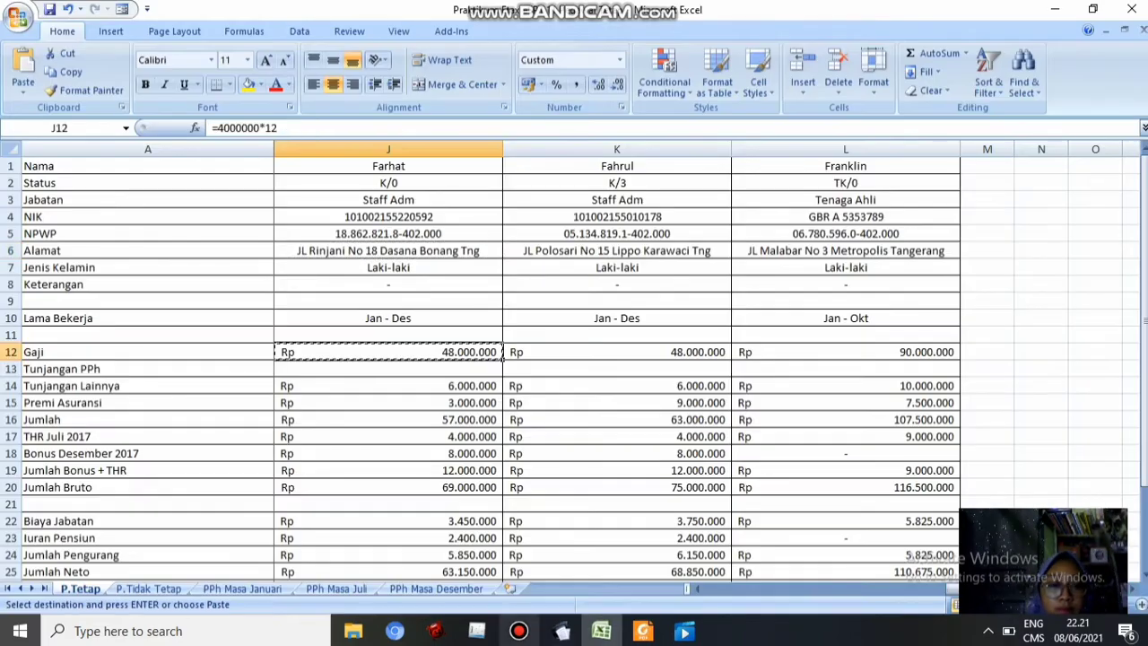
click(561, 631)
key(ctrl+v)
click(602, 631)
click(390, 387)
key(ctrl+c)
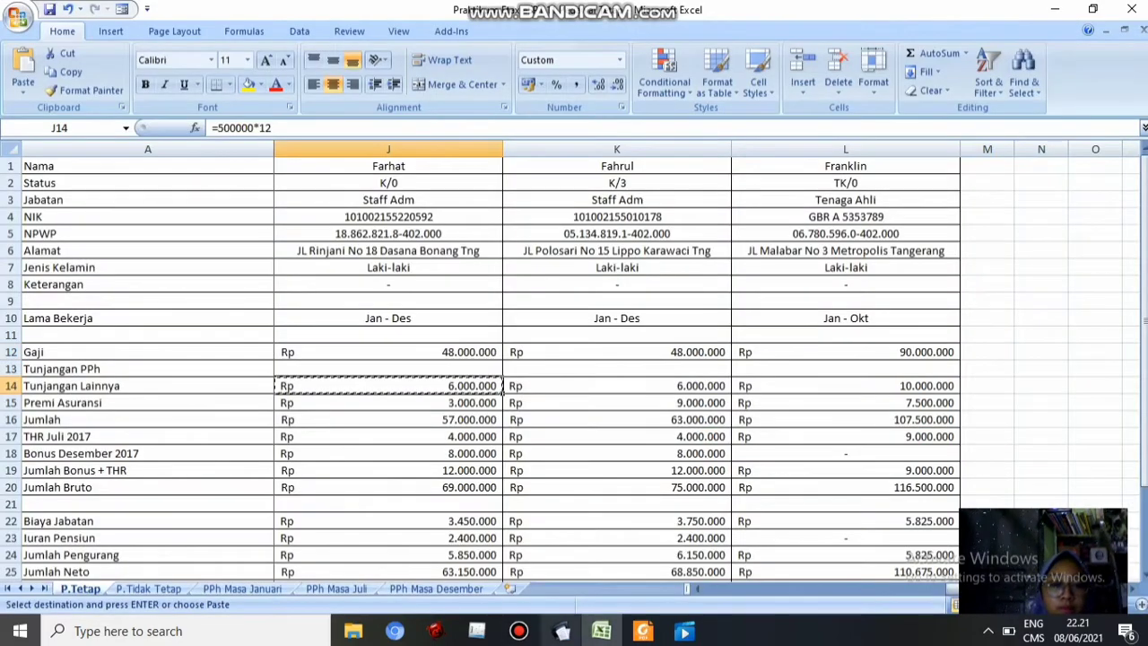
click(561, 631)
key(ctrl+v)
click(602, 631)
click(390, 392)
key(ctrl+c)
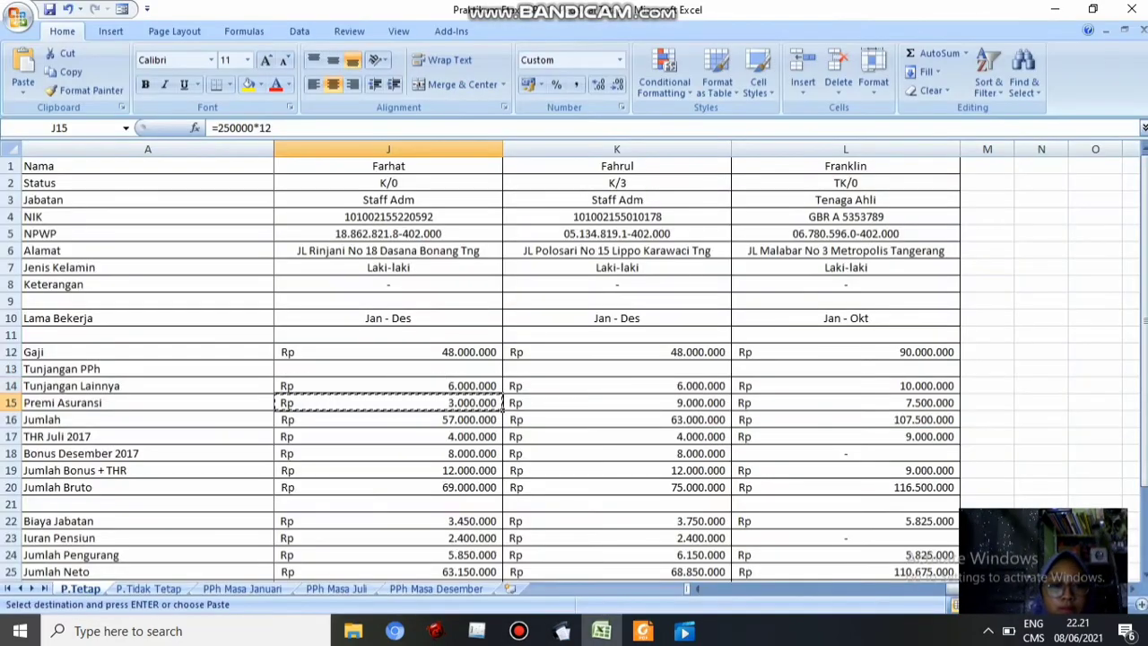
click(561, 630)
key(ctrl+v)
Enter bonus/THR 12.000.000 in item 7 and pension contribution 2.400.000 in item 10
key(alt+Tab)
click(389, 471)
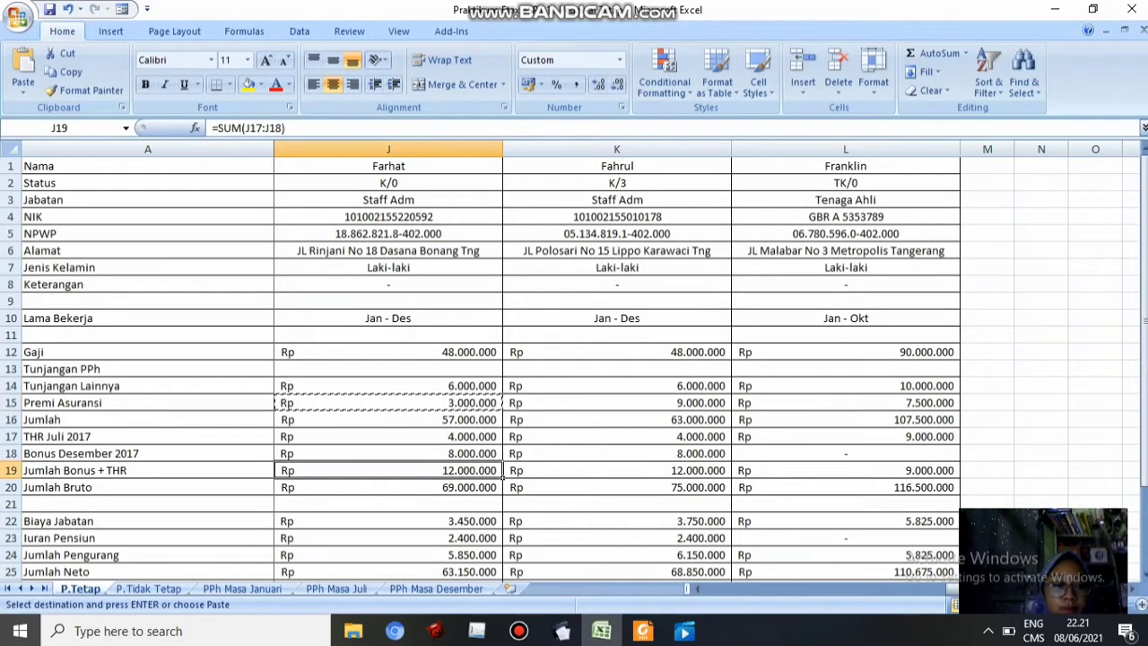
key(ctrl+c)
key(alt+Tab)
key(Tab)
key(alt+Tab)
click(390, 536)
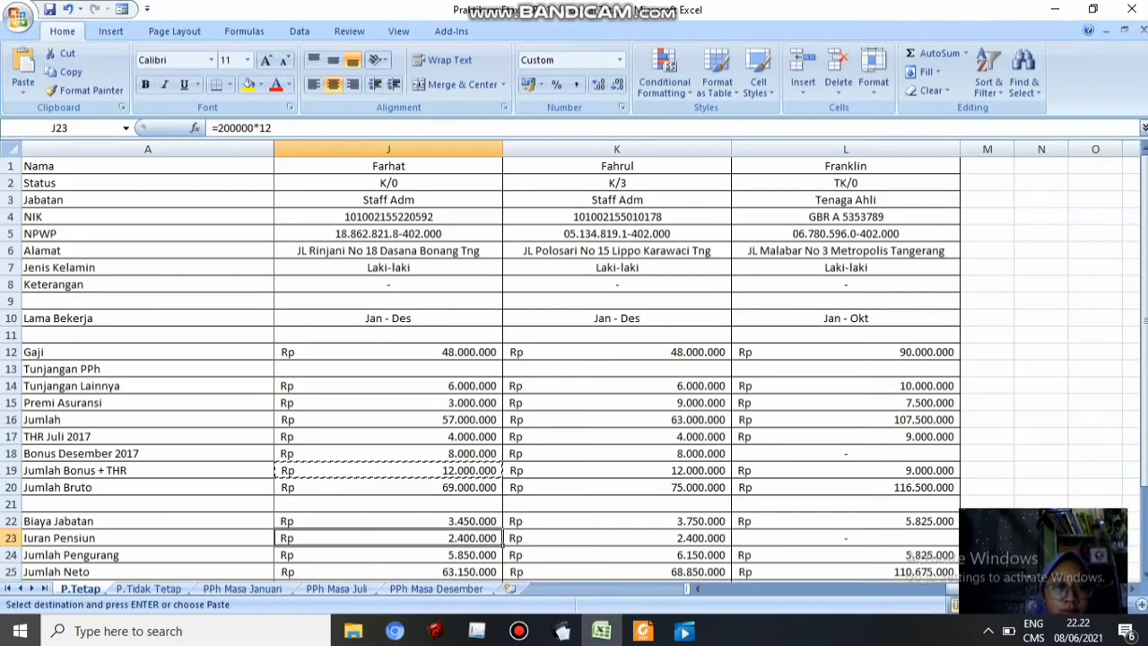
key(ctrl+c)
key(alt+Tab)
key(ctrl+v)
key(Tab)
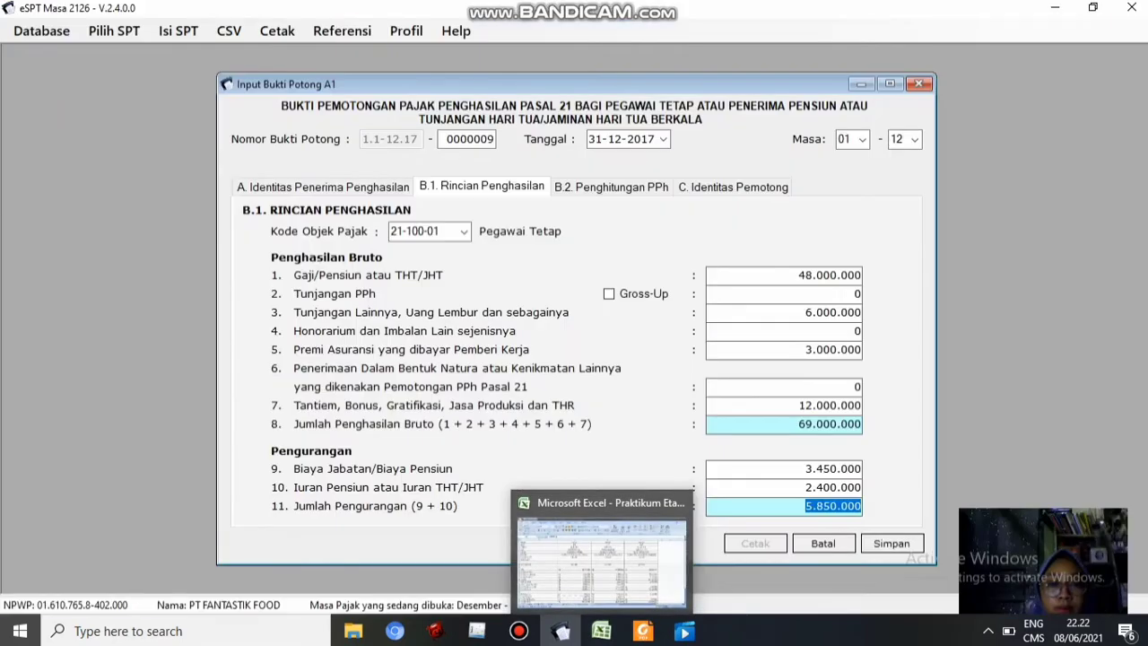
Review the tax calculation on tab B.2 and save slip 0000009
click(611, 187)
click(892, 544)
key(Return)
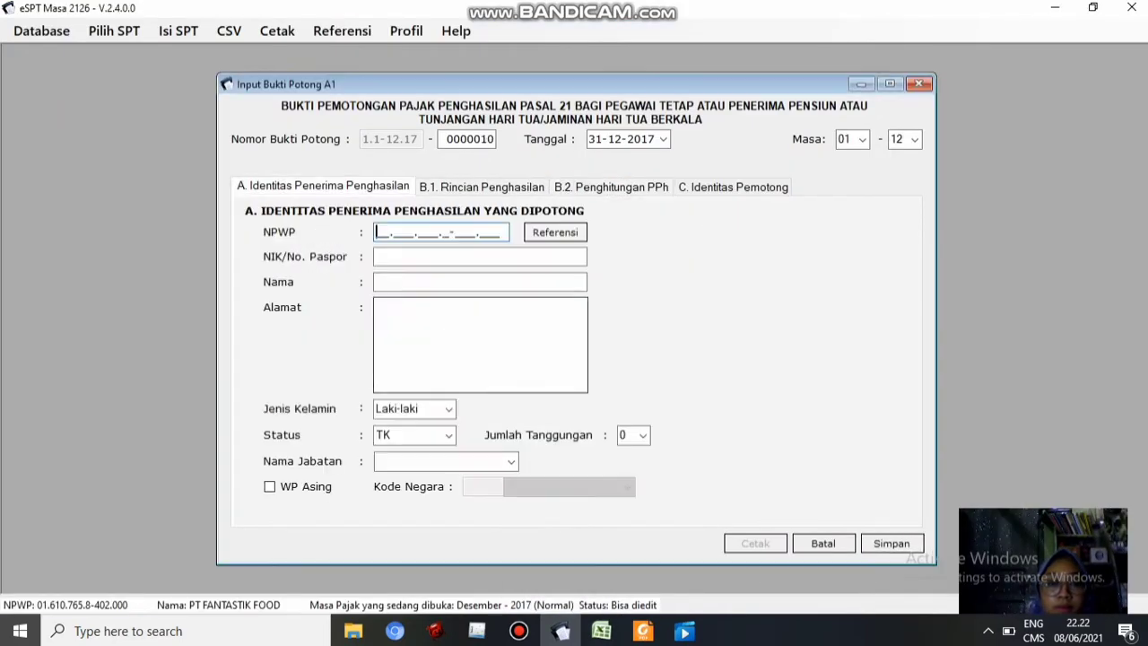
Paste the second employee's NPWP and NIK from Excel and enter their name
click(601, 631)
click(618, 234)
key(ctrl+c)
key(alt+Tab)
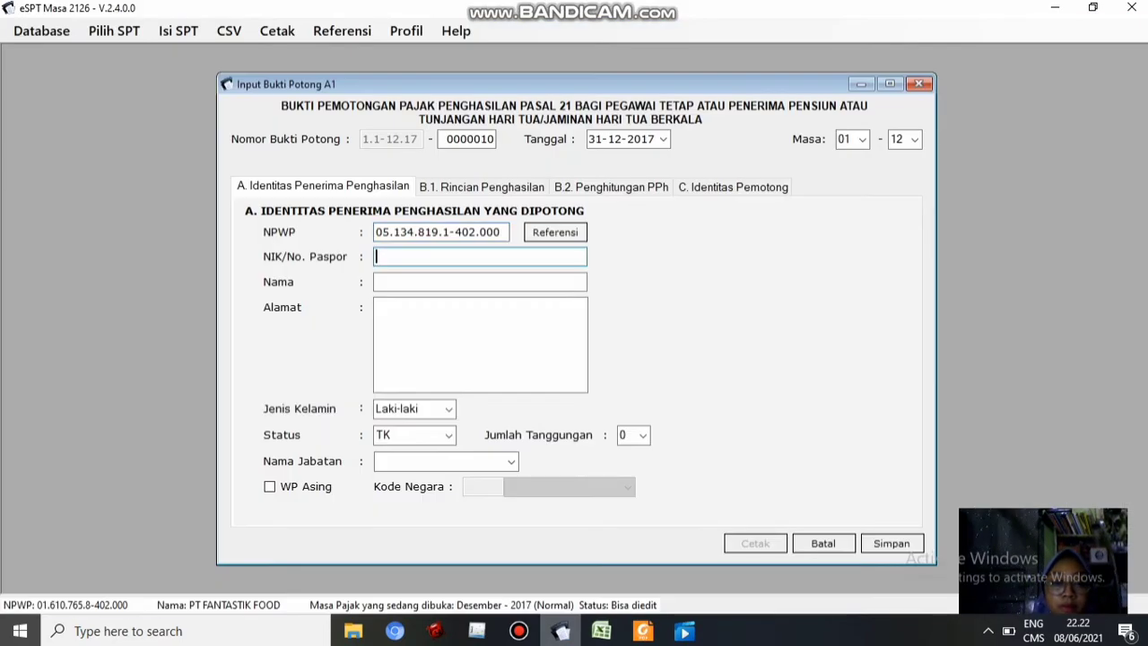
key(alt+Tab)
key(Up)
key(ctrl+c)
key(alt+Tab)
key(ctrl+v)
key(Tab)
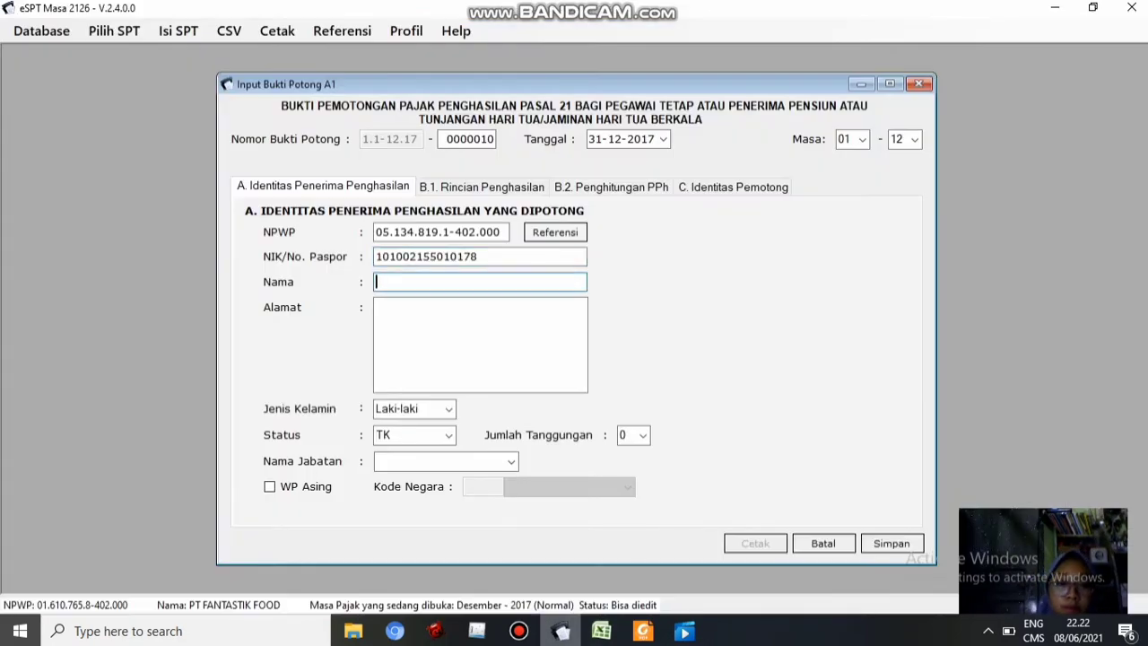
text(Fahrul)
Paste the address, set status K with 3 dependants, and position 'Staff Adm'
click(618, 250)
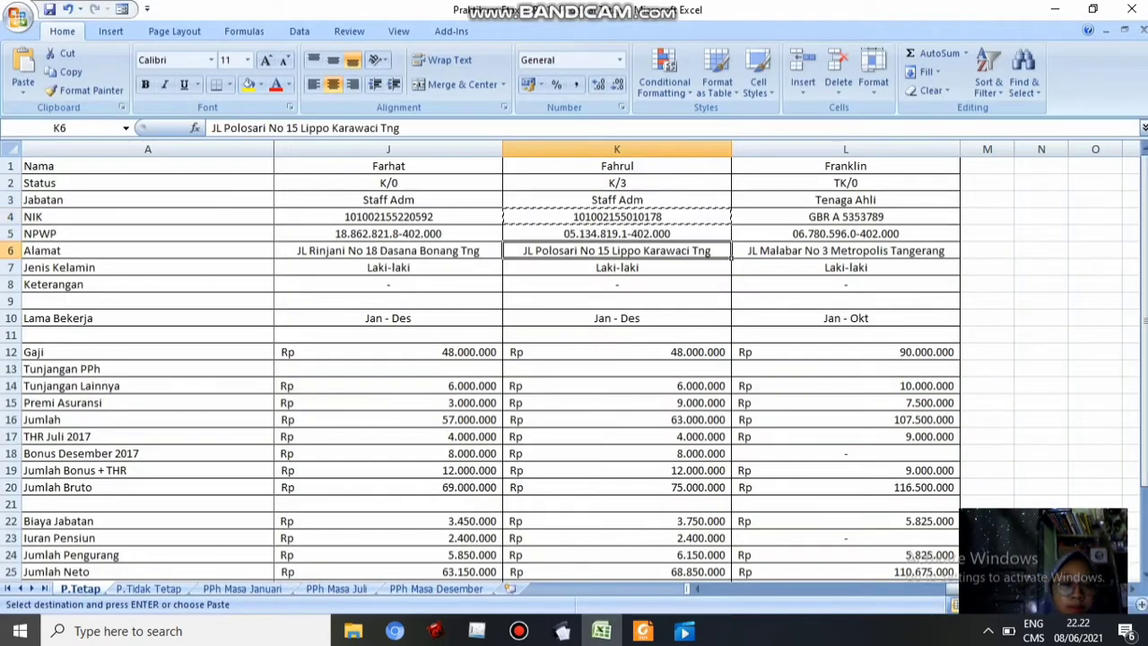
key(ctrl+c)
click(561, 631)
key(ctrl+v)
click(449, 435)
click(414, 466)
click(644, 435)
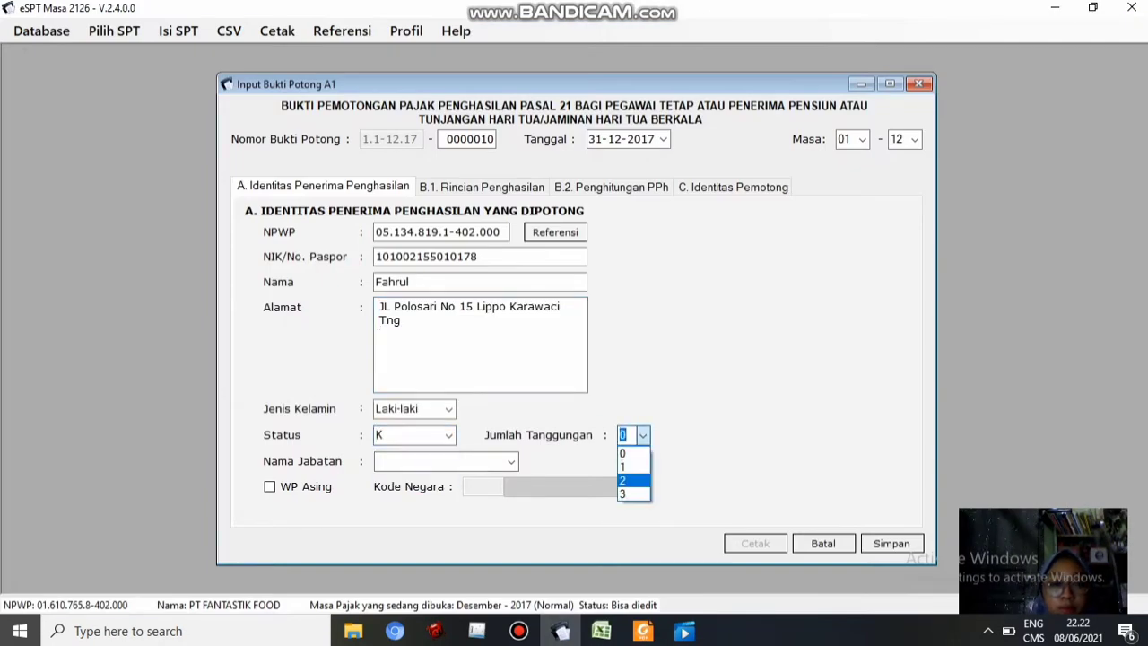
click(634, 493)
click(439, 461)
text(Staff Adm)
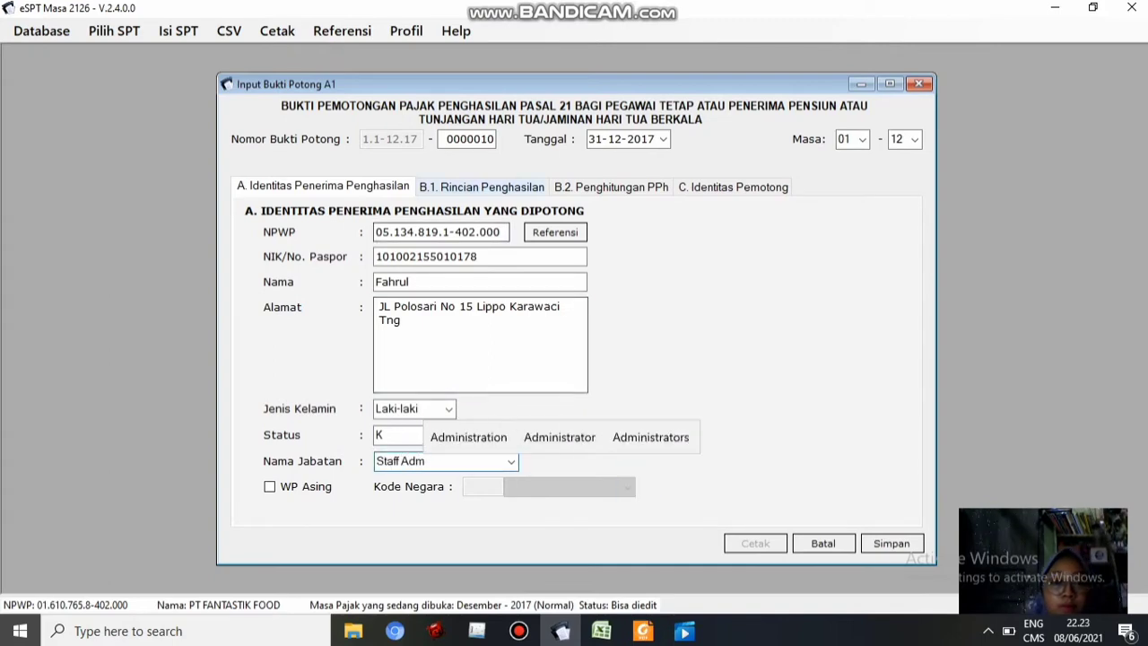
On tab B.1 enter salary 48.000.000, other allowances 6.000.000 and insurance premium 9000000
click(482, 186)
click(601, 631)
click(617, 352)
key(ctrl+c)
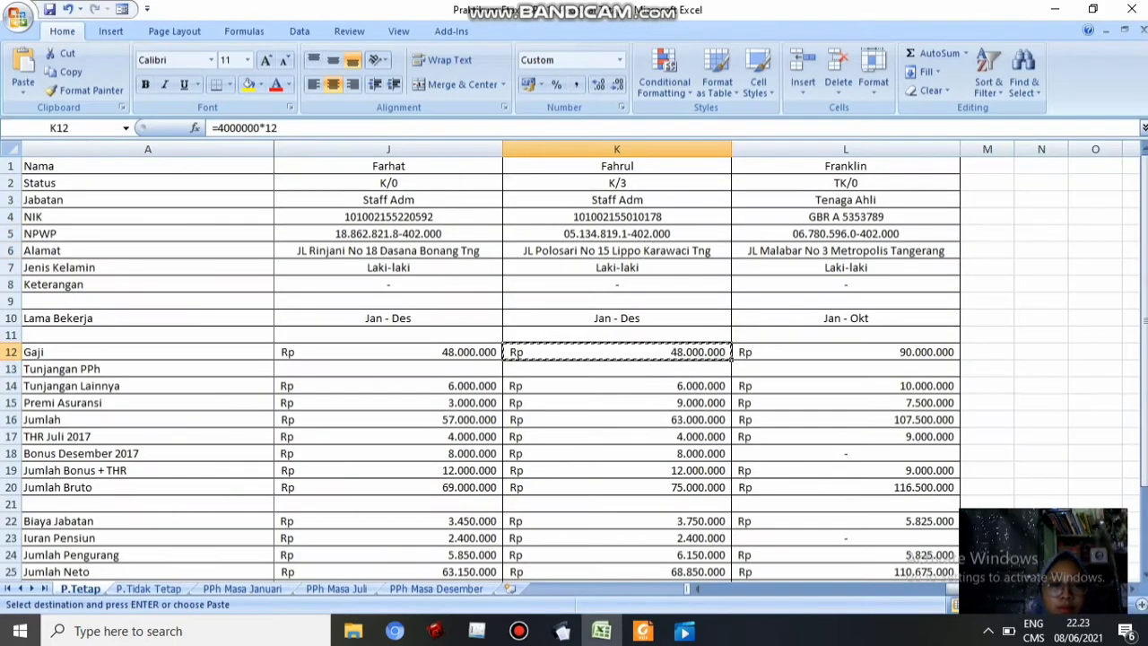
click(560, 631)
key(ctrl+v)
key(Tab)
click(601, 631)
click(617, 385)
key(ctrl+c)
click(561, 631)
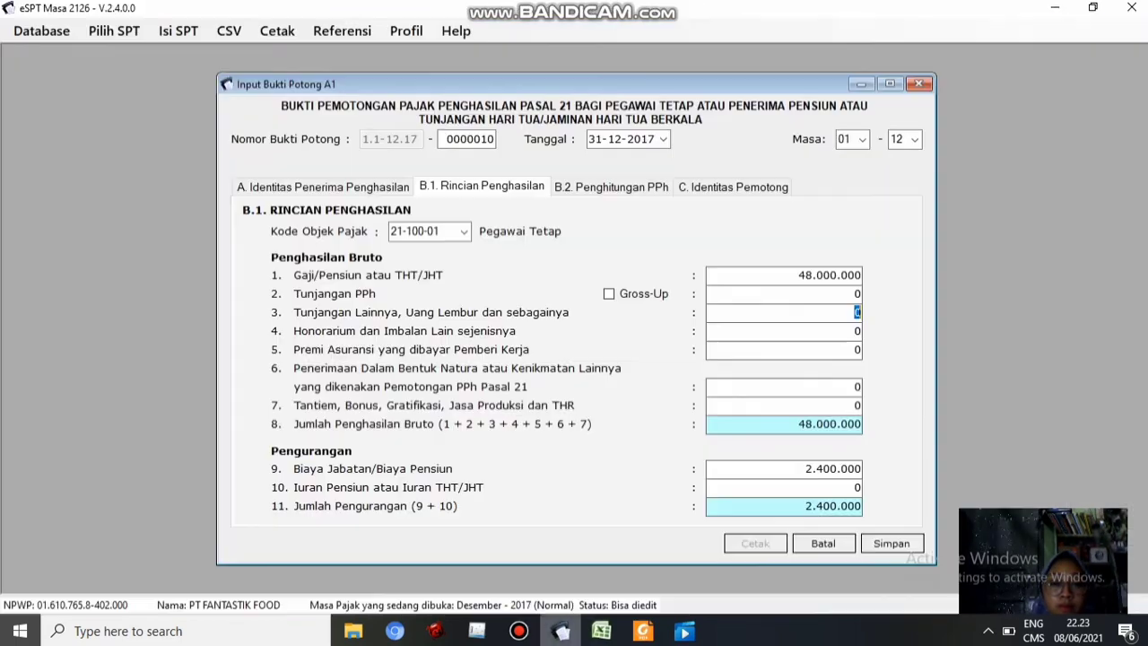
key(ctrl+v)
key(Tab)
key(Tab)
text(9000000)
key(Tab)
key(Tab)
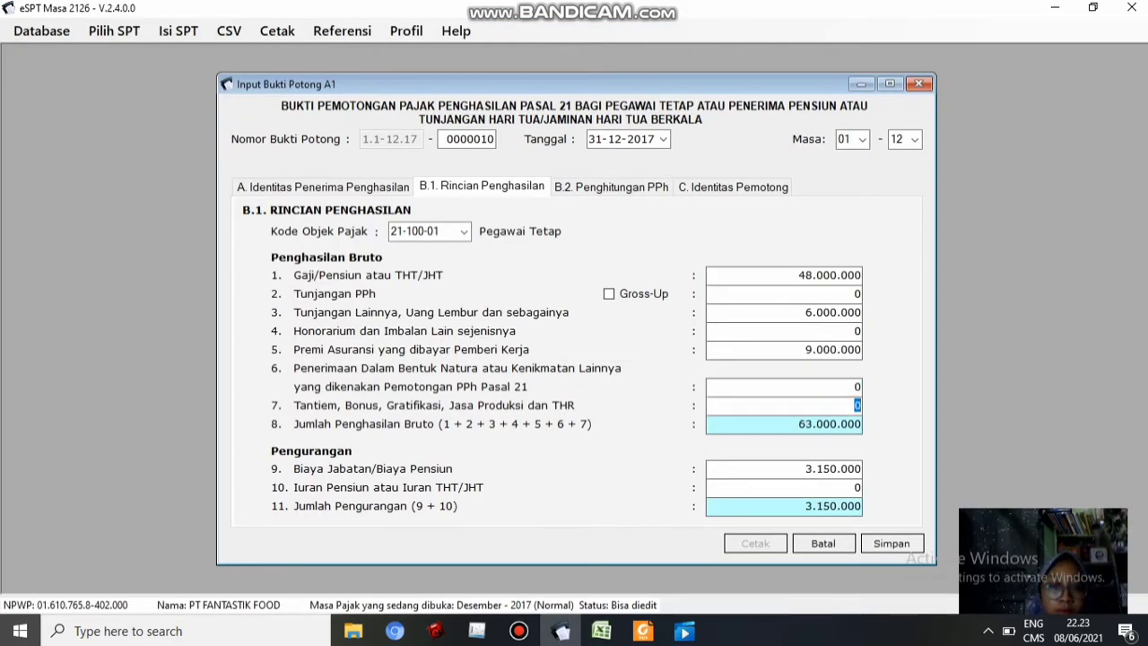
Enter bonus/THR 12.000.000 in item 7 and pension contribution 2.400.000 in item 10
key(alt+Tab)
key(Down)
key(Down)
key(Down)
key(Down)
key(Down)
key(ctrl+c)
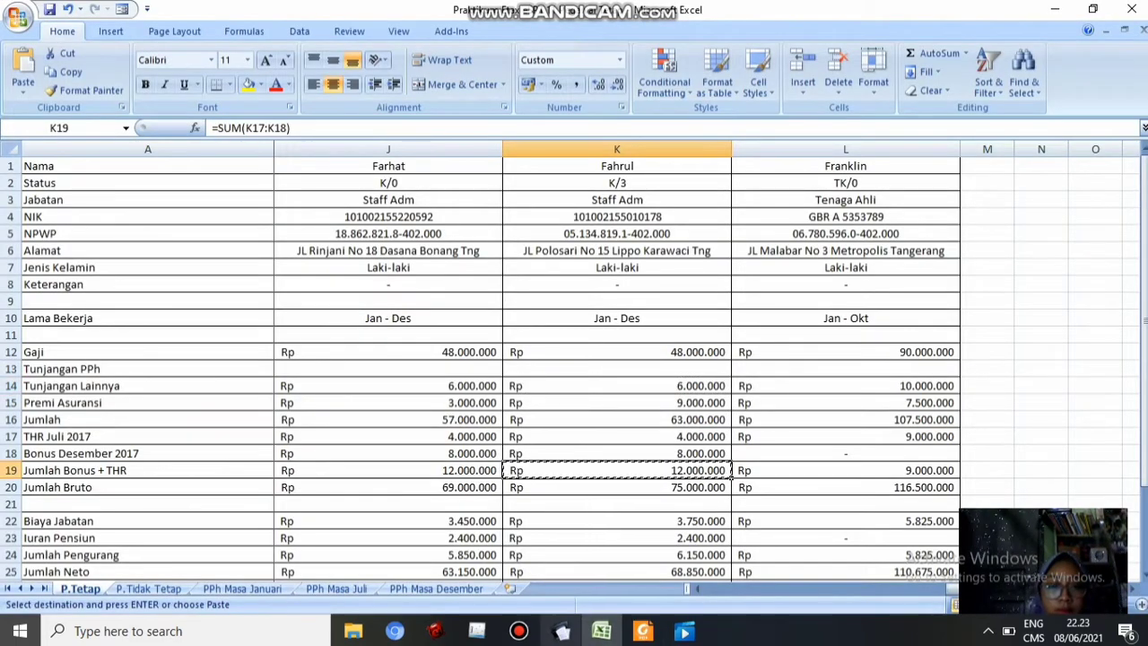
key(alt+Tab)
key(ctrl+v)
key(Tab)
key(alt+Tab)
click(618, 538)
key(ctrl+c)
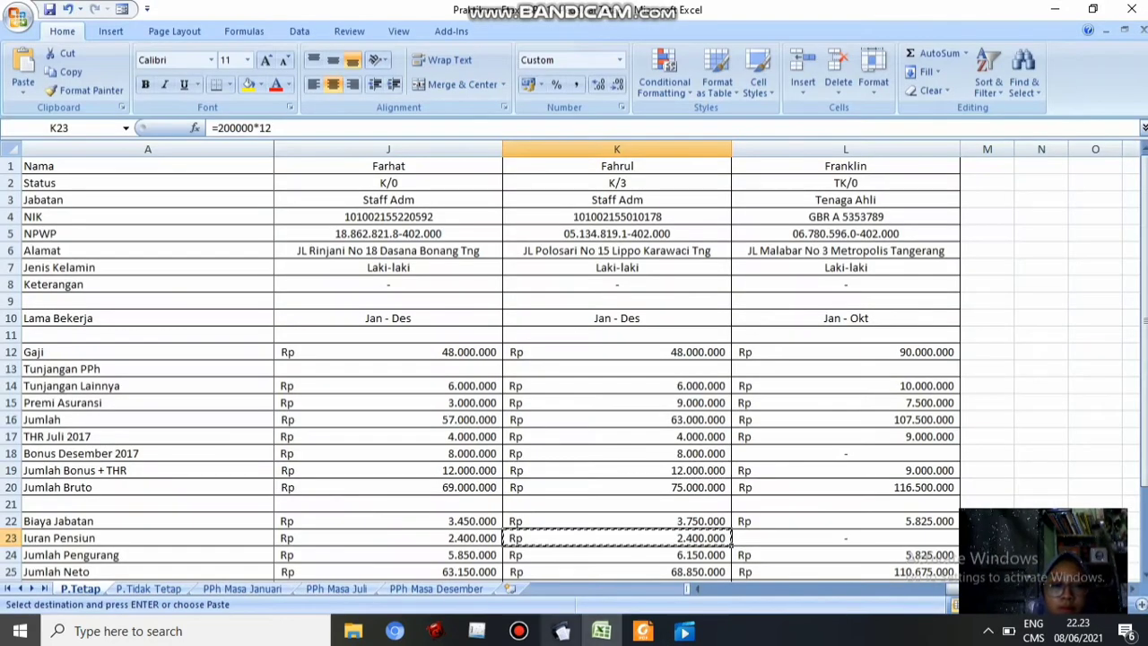
click(561, 631)
key(ctrl+v)
key(Tab)
Review the tax calculation on tab B.2 and save slip 0000010
click(611, 187)
click(892, 544)
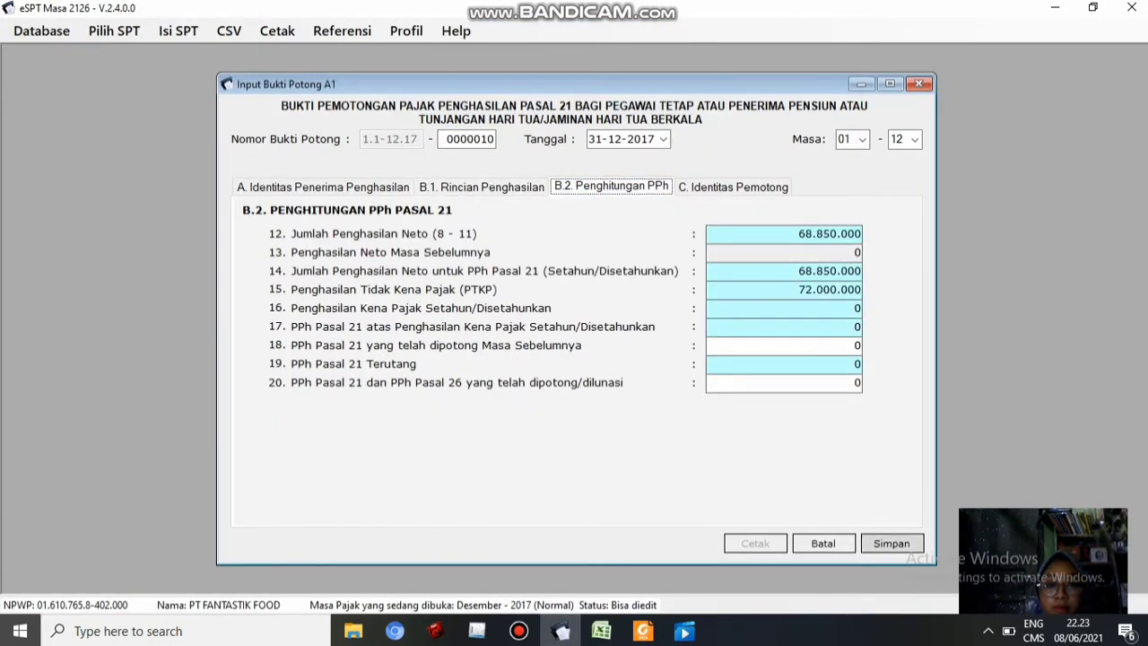
click(655, 388)
Paste the third employee's NPWP from cell L5 into the new blank slip
click(602, 630)
click(846, 234)
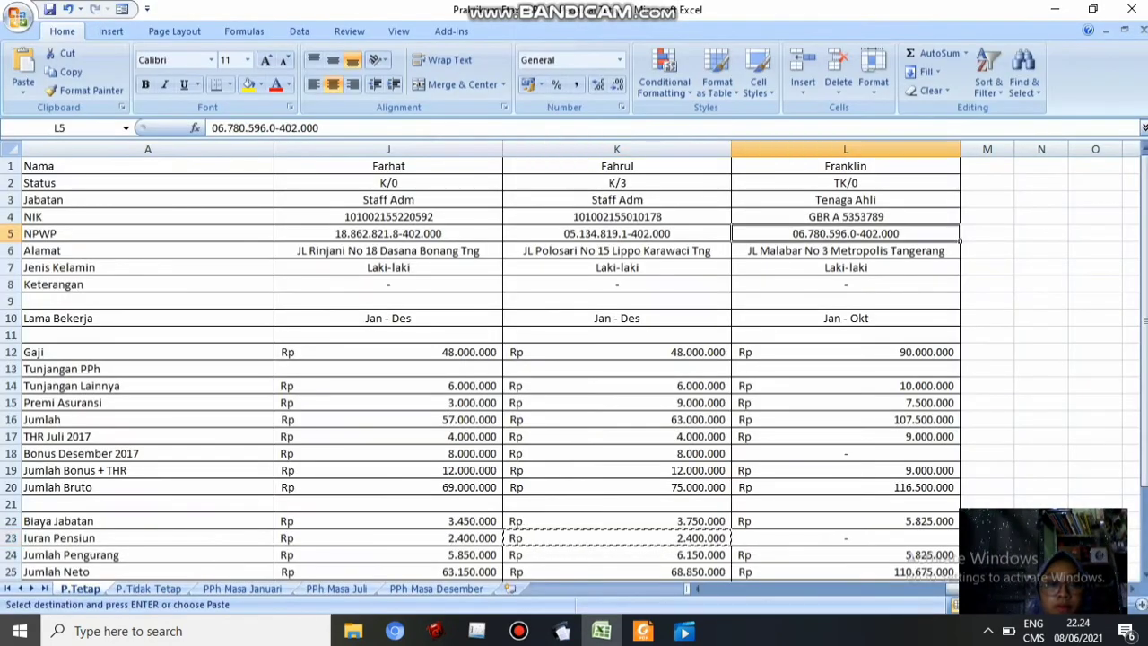
key(ctrl+c)
key(alt+Tab)
key(ctrl+v)
key(Tab)
click(602, 631)
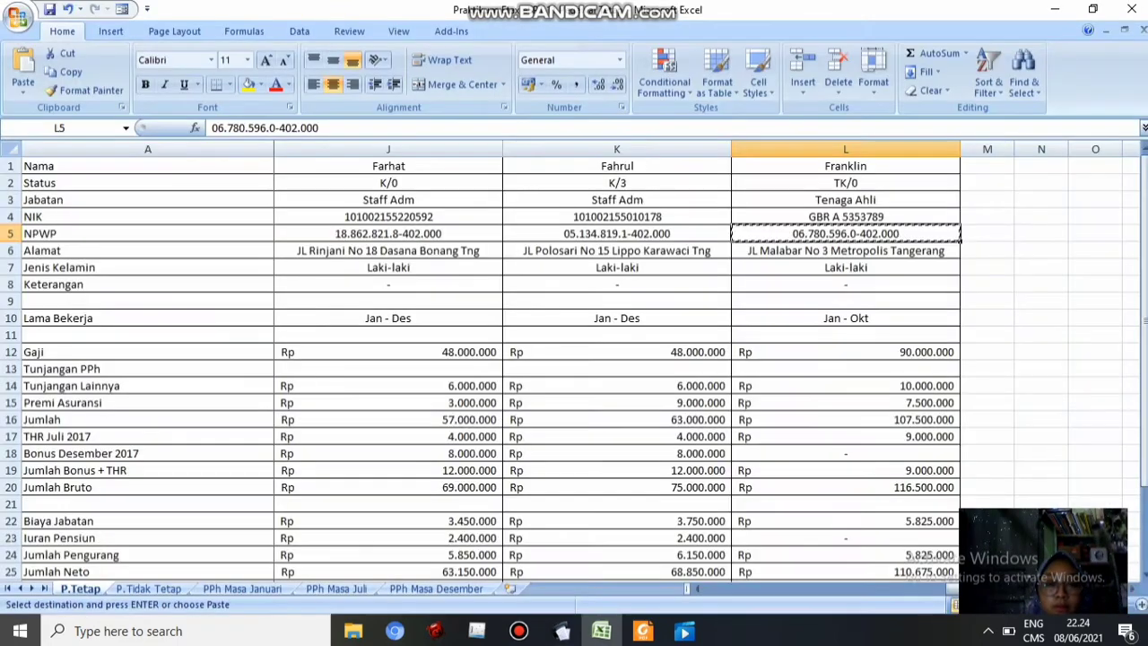
Paste the employee's NIK from cell L4 and enter their name
click(846, 215)
key(ctrl+c)
click(561, 631)
key(ctrl+v)
key(Tab)
text(Franklin)
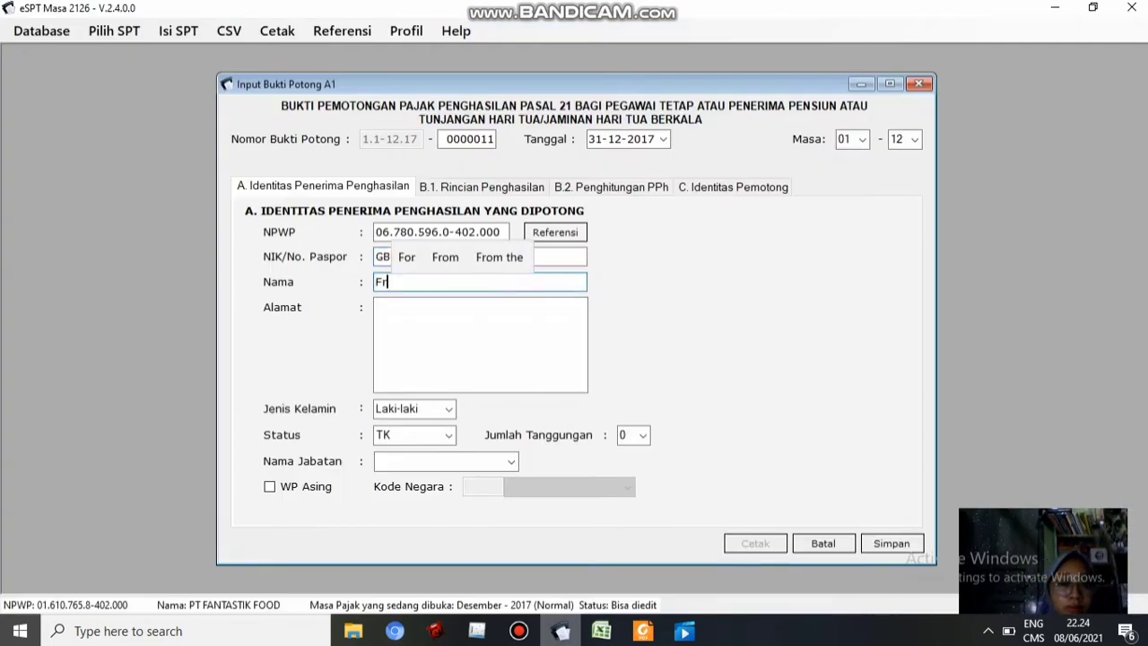
key(Tab)
Paste the address from cell L6 and set the position to 'Tenaga Ahli'
click(602, 631)
click(846, 250)
key(ctrl+c)
key(alt+Tab)
key(ctrl+v)
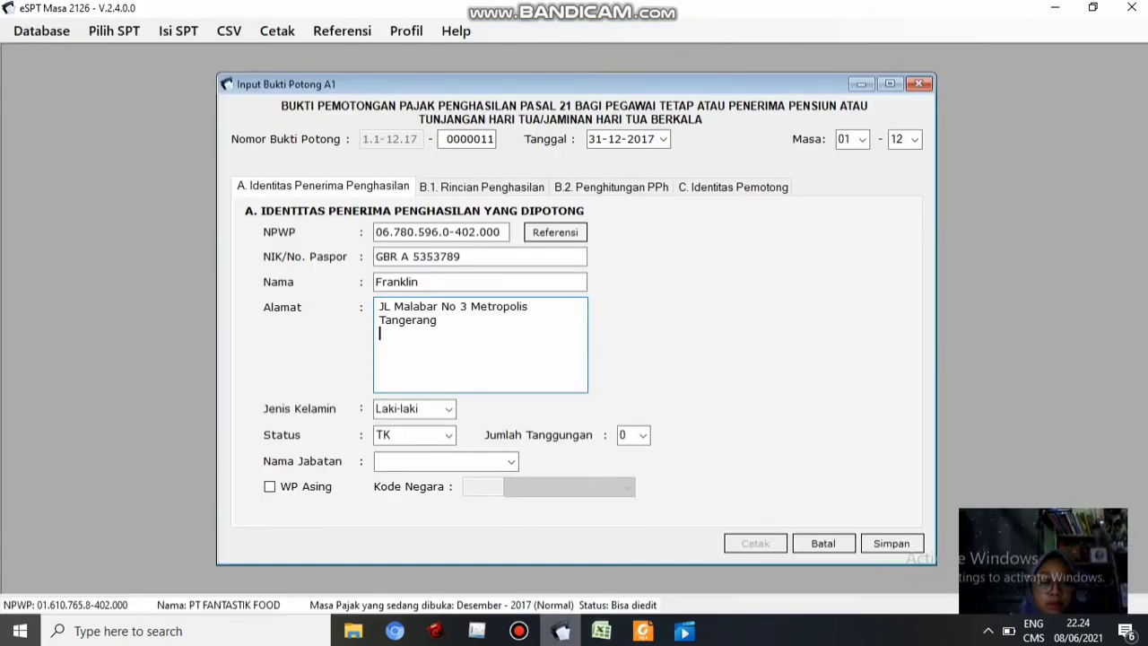
key(alt+Tab)
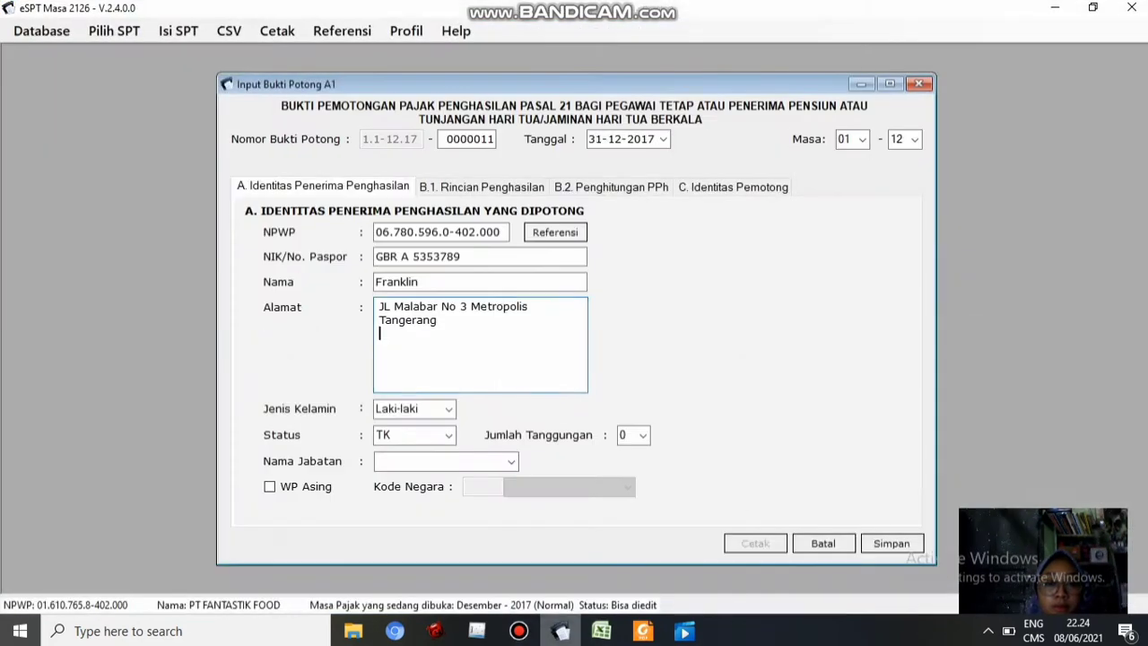
key(Tab)
key(Tab)
key(Tab)
text(Tenaga Ahli)
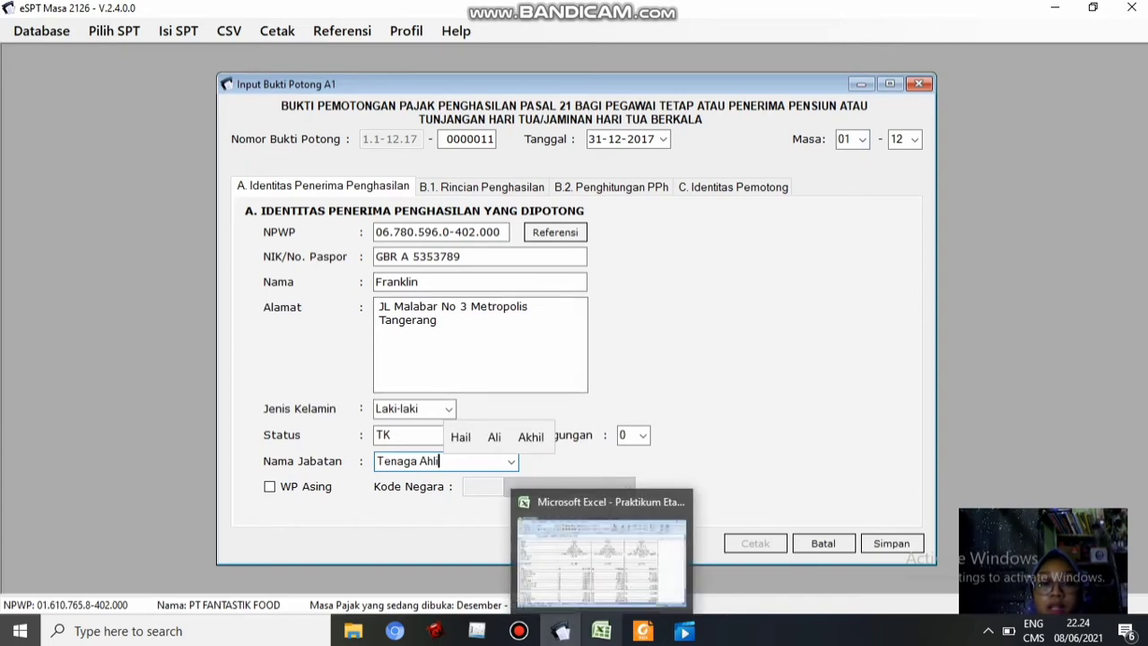
Set the period end month to 10 and confirm the employment status
click(601, 631)
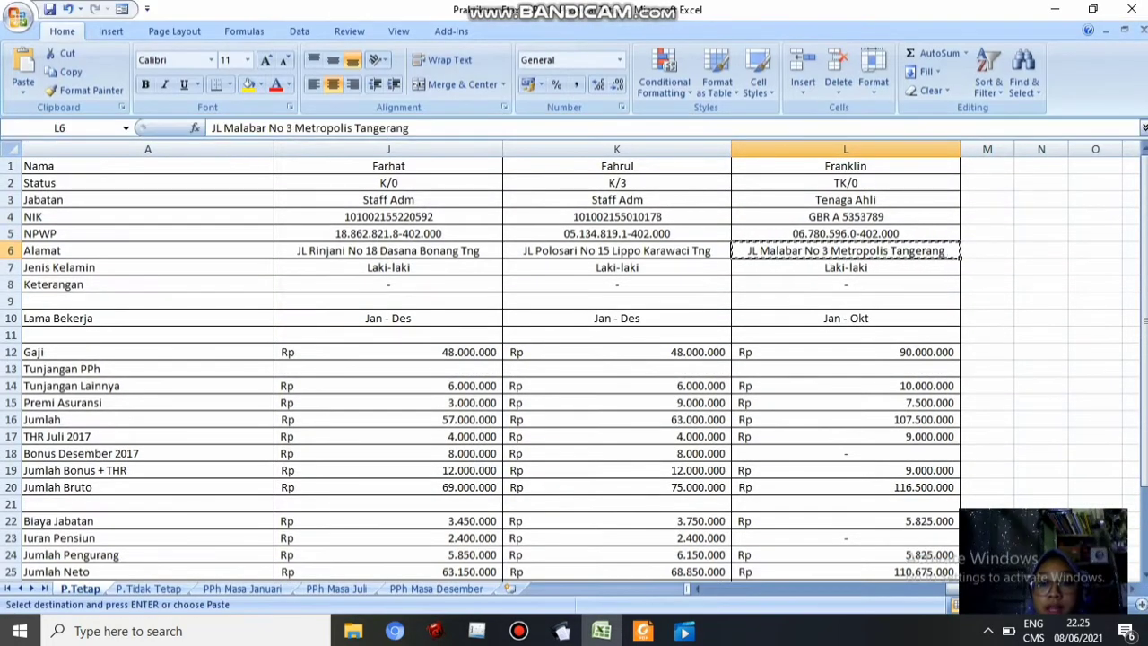
click(561, 631)
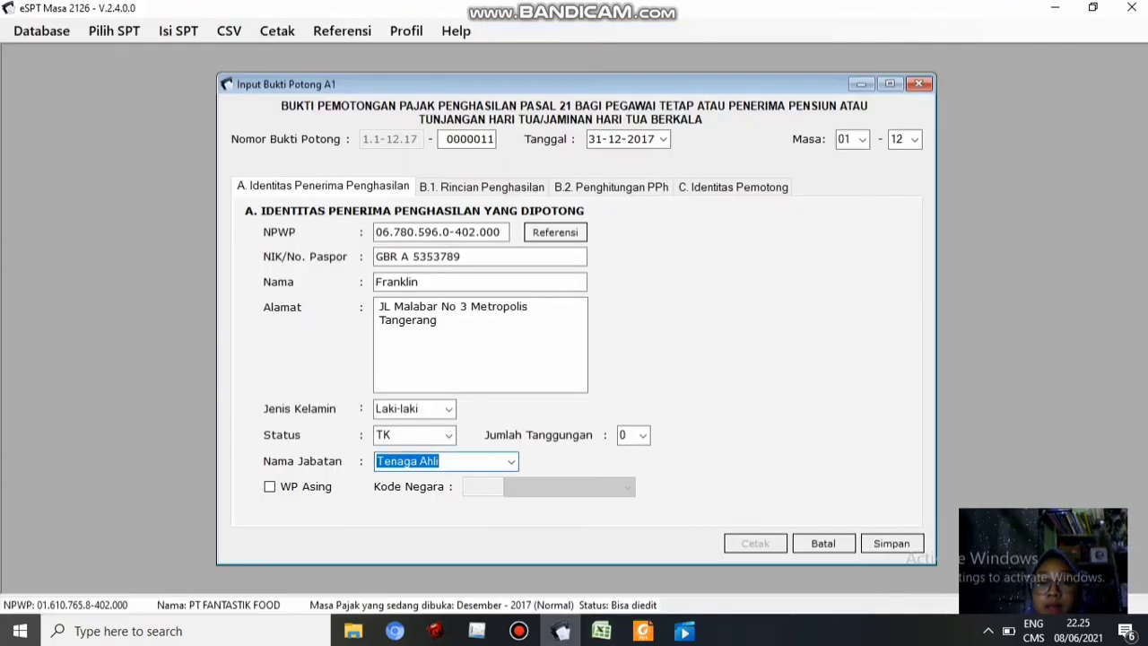
click(905, 139)
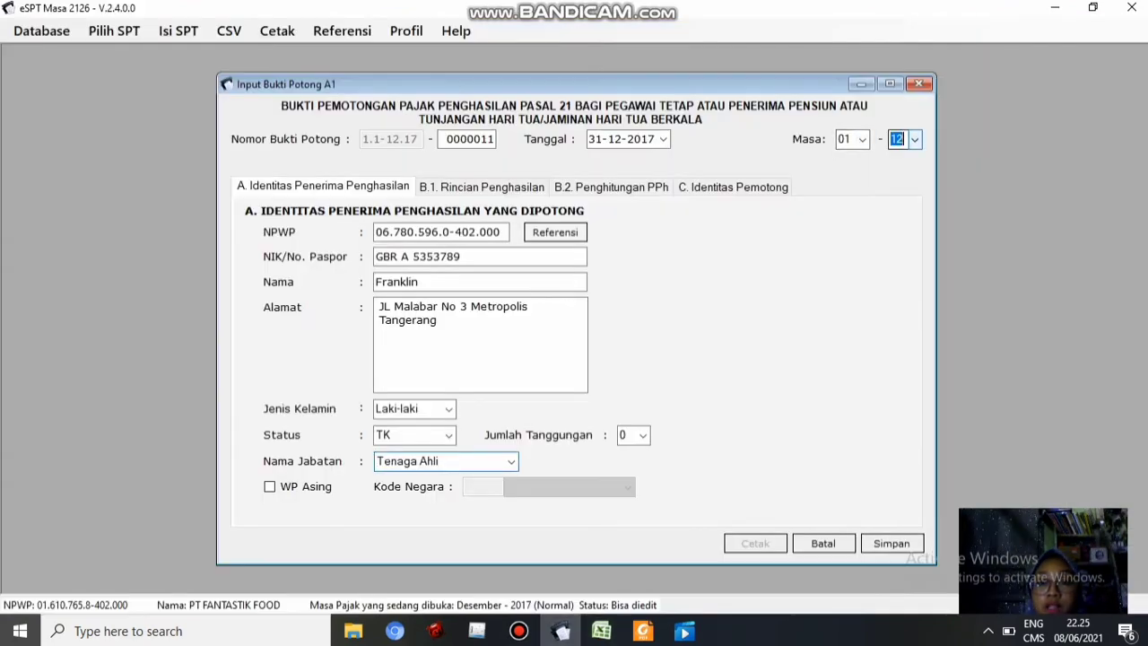
click(901, 279)
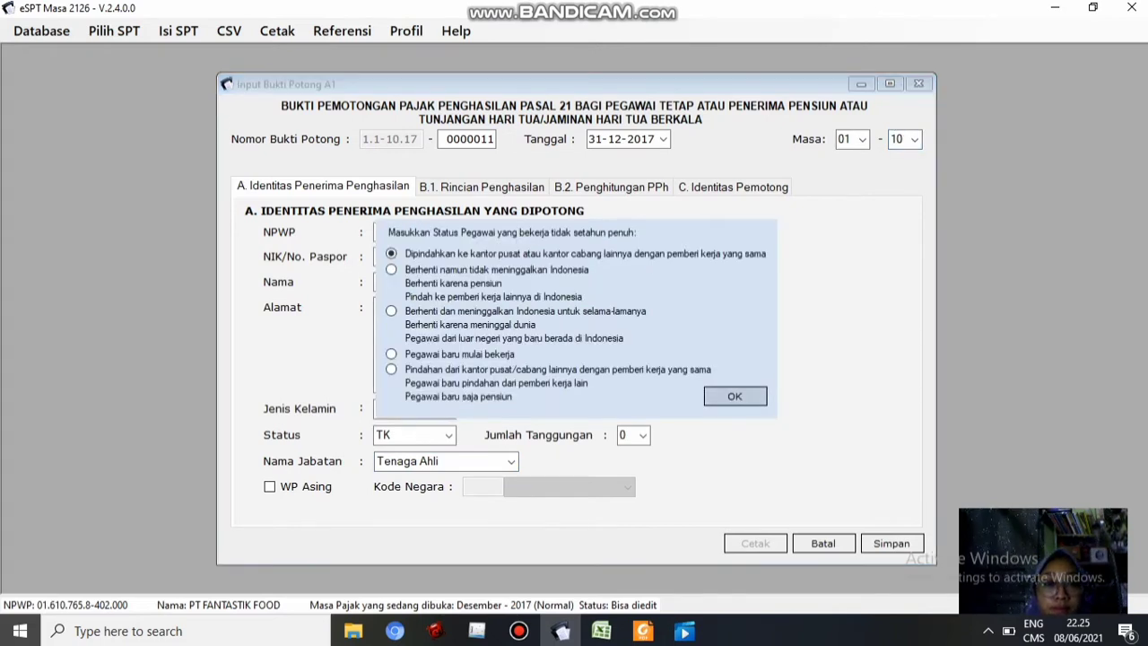
key(Return)
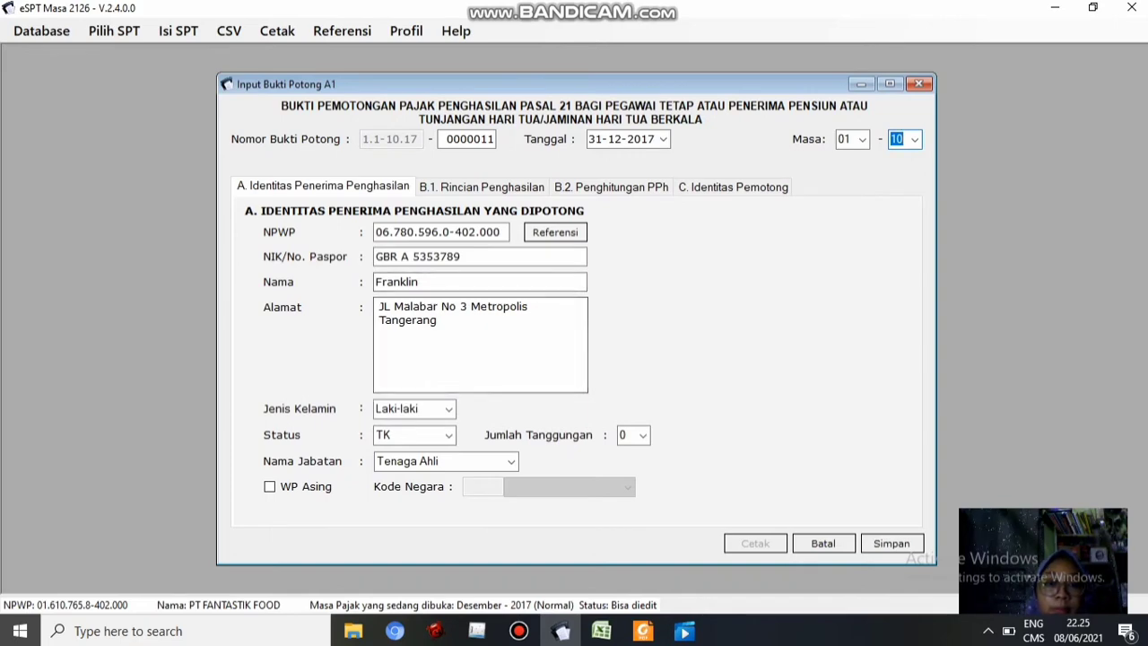
Paste the 90.000.000 salary from Excel cell L12 into field 1 of the slip's income section
click(481, 187)
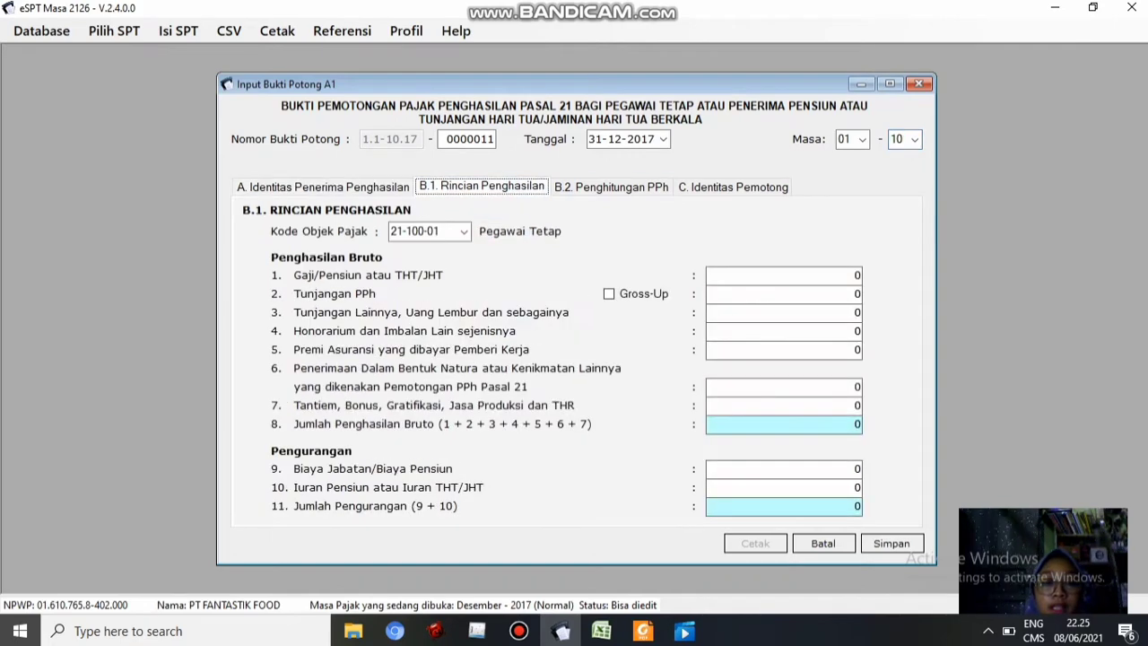
click(784, 276)
click(602, 631)
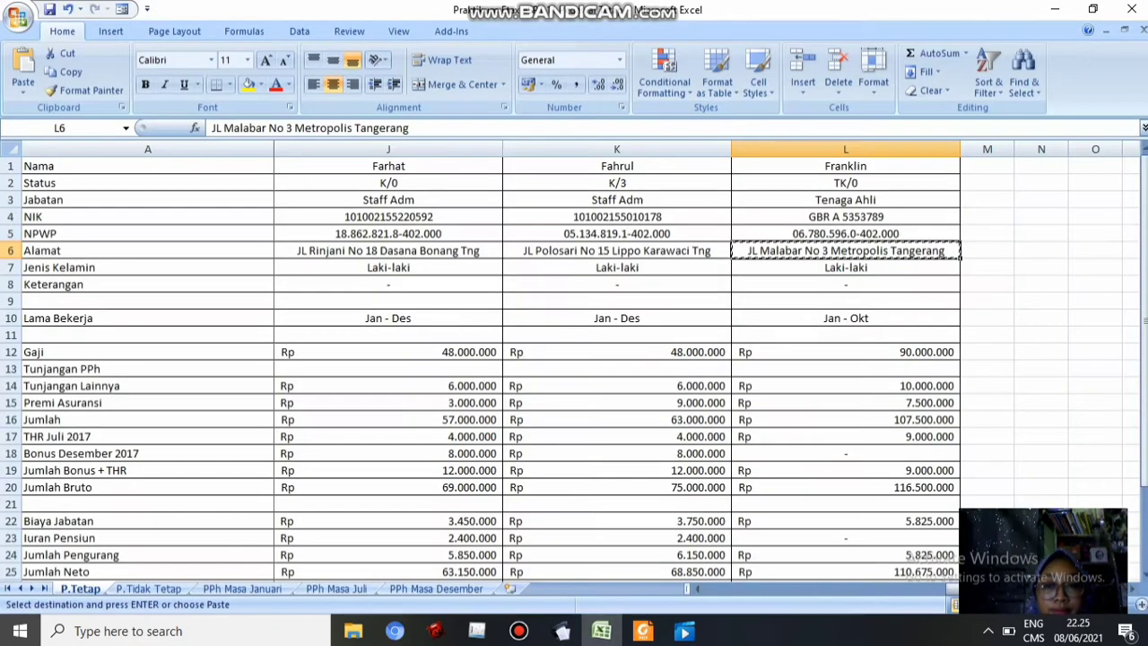
click(847, 349)
key(ctrl+c)
click(561, 631)
key(ctrl+v)
Paste the 10.000.000 other allowances from cell L14 into field 3
click(602, 631)
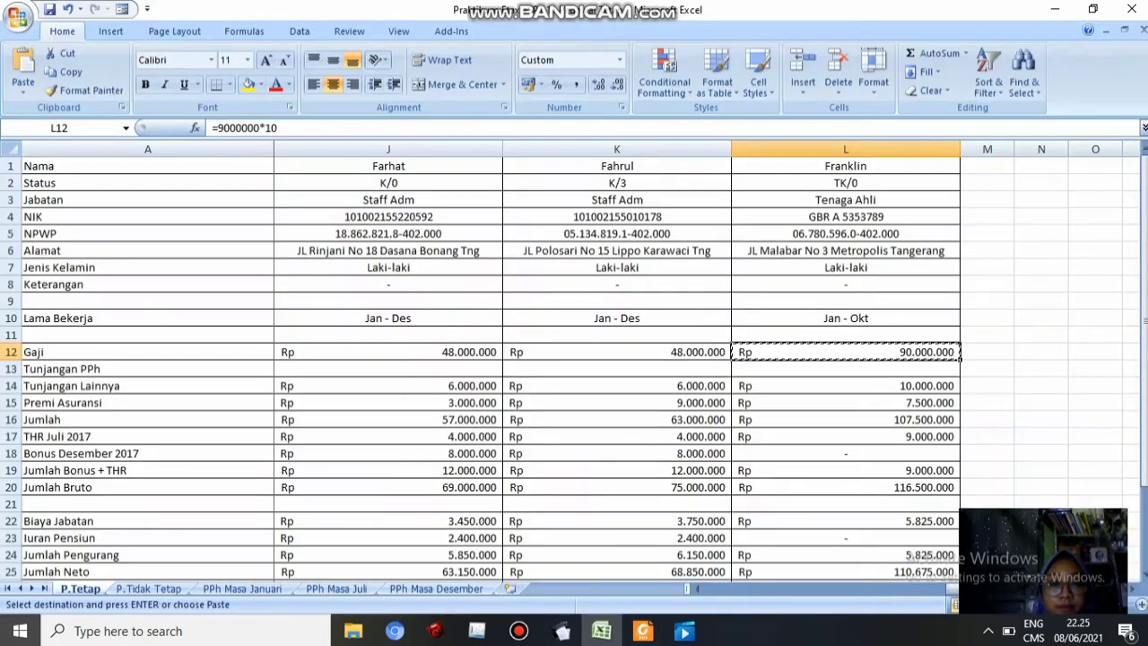
click(847, 386)
key(ctrl+c)
click(560, 630)
click(784, 312)
key(ctrl+v)
Paste the 7.500.000 insurance premium from cell L15 into field 5
click(785, 349)
click(602, 631)
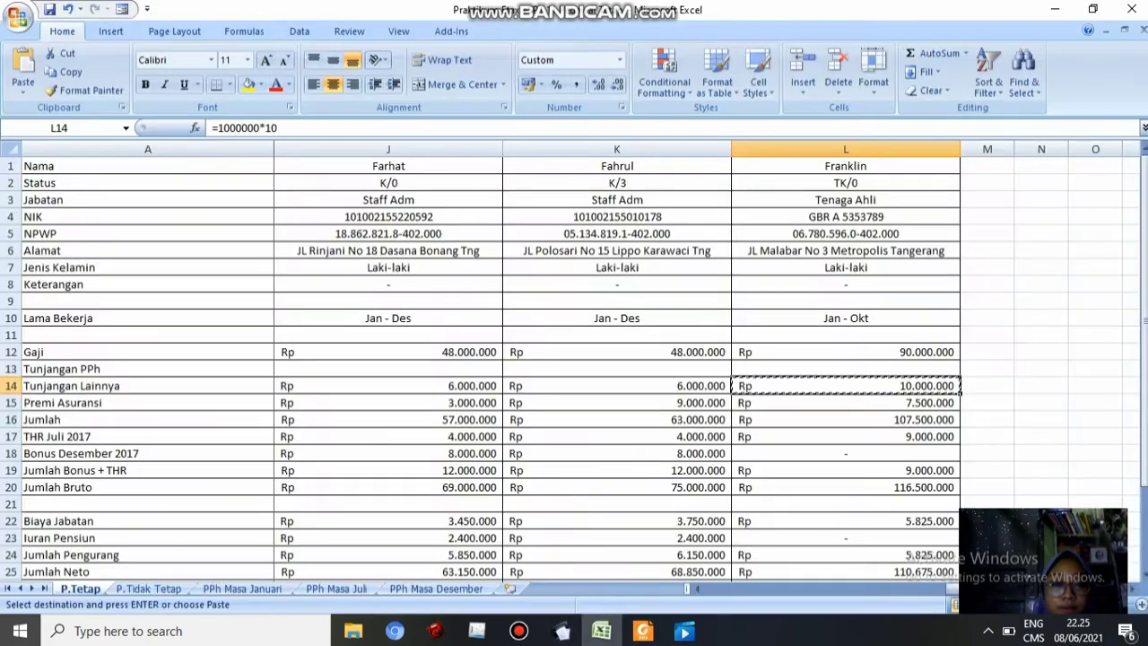
click(846, 404)
key(ctrl+c)
click(561, 631)
key(ctrl+v)
key(Tab)
key(Tab)
Enter the bonus and THR total from cell L19 into field 7
click(602, 631)
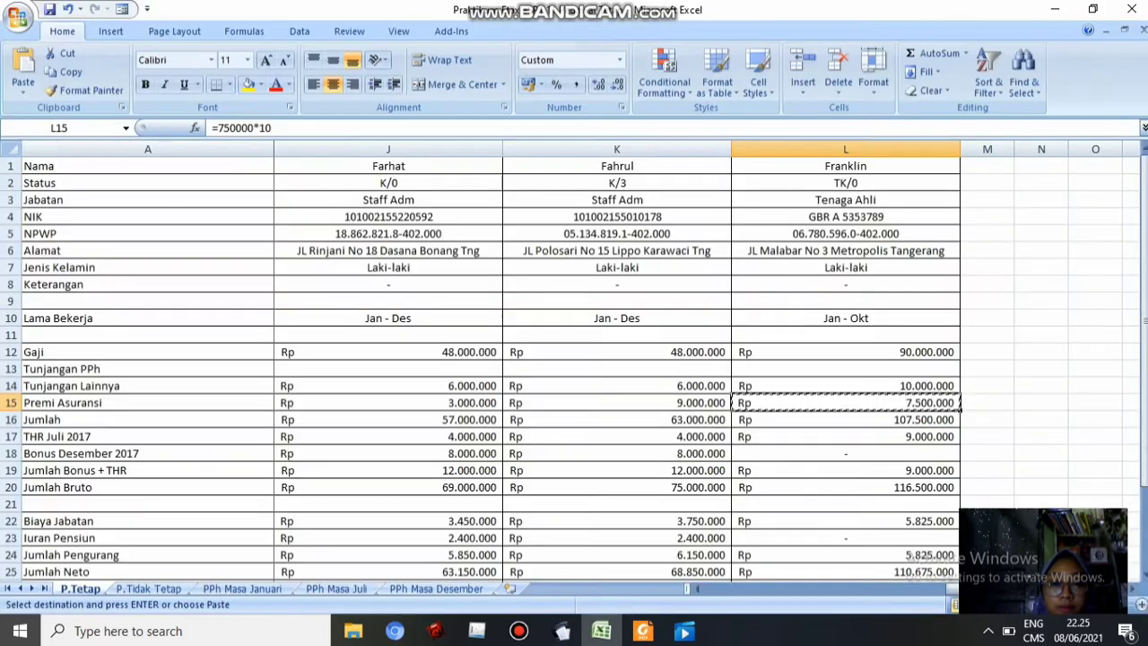
click(847, 470)
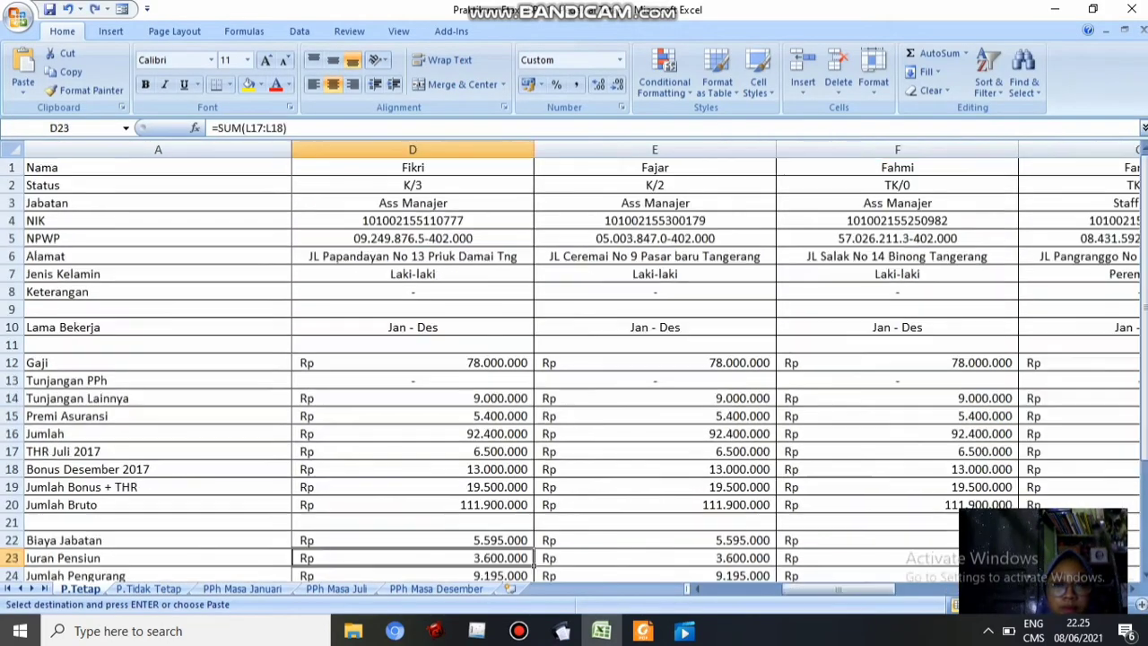
scroll(628, 359, right, 3)
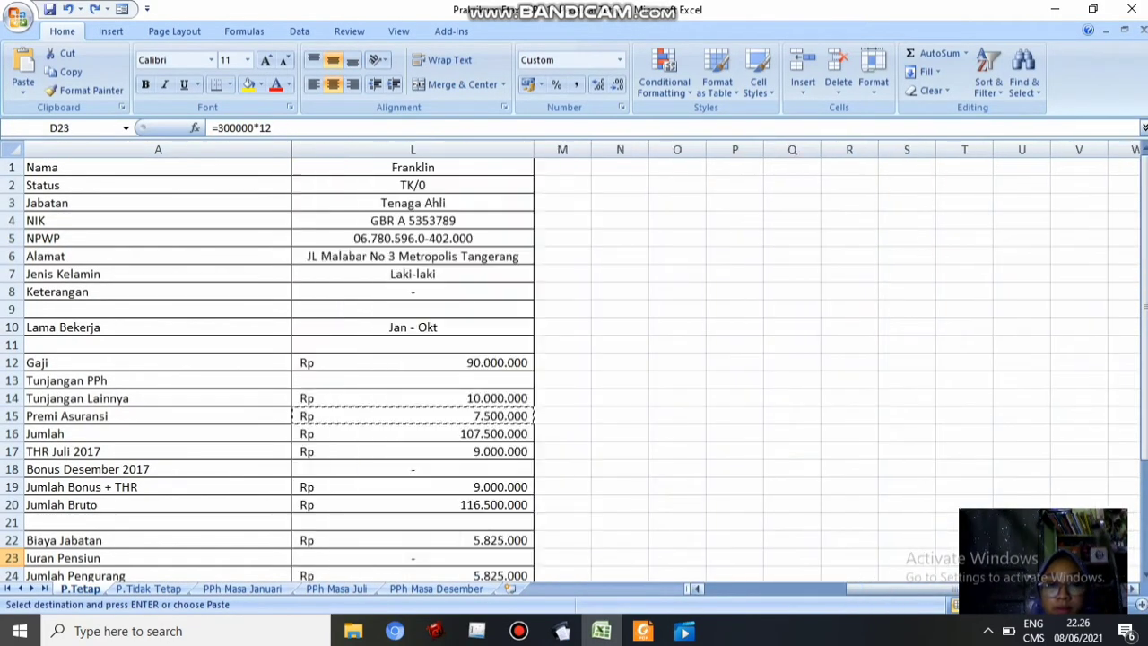
scroll(628, 359, left, 2)
click(563, 631)
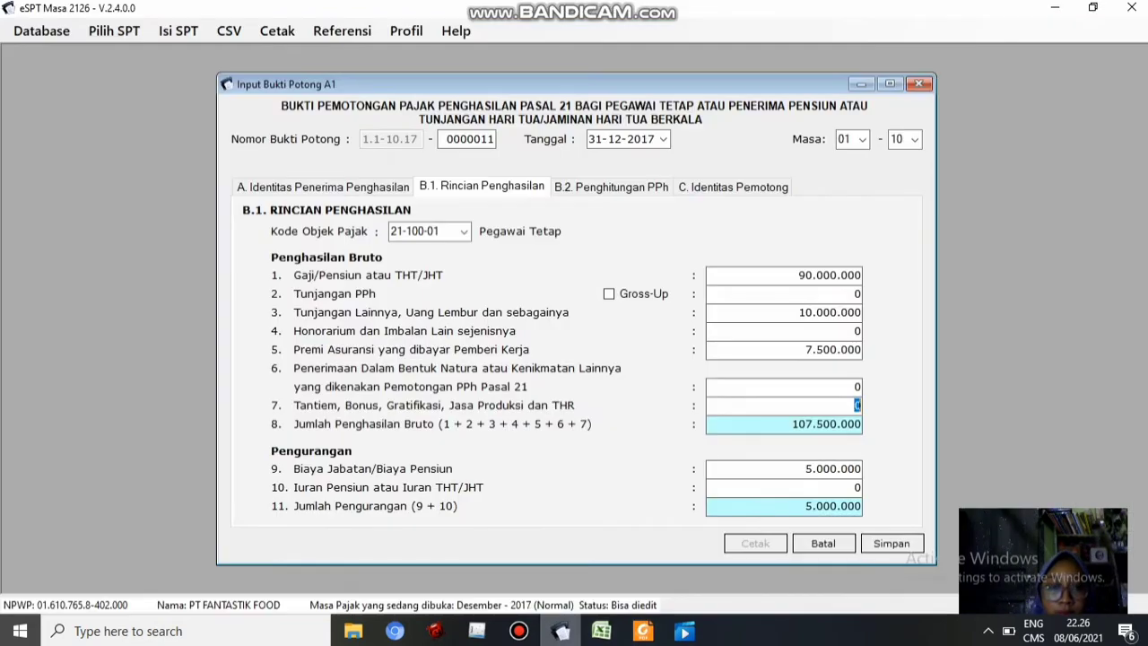
click(602, 631)
click(897, 487)
click(563, 631)
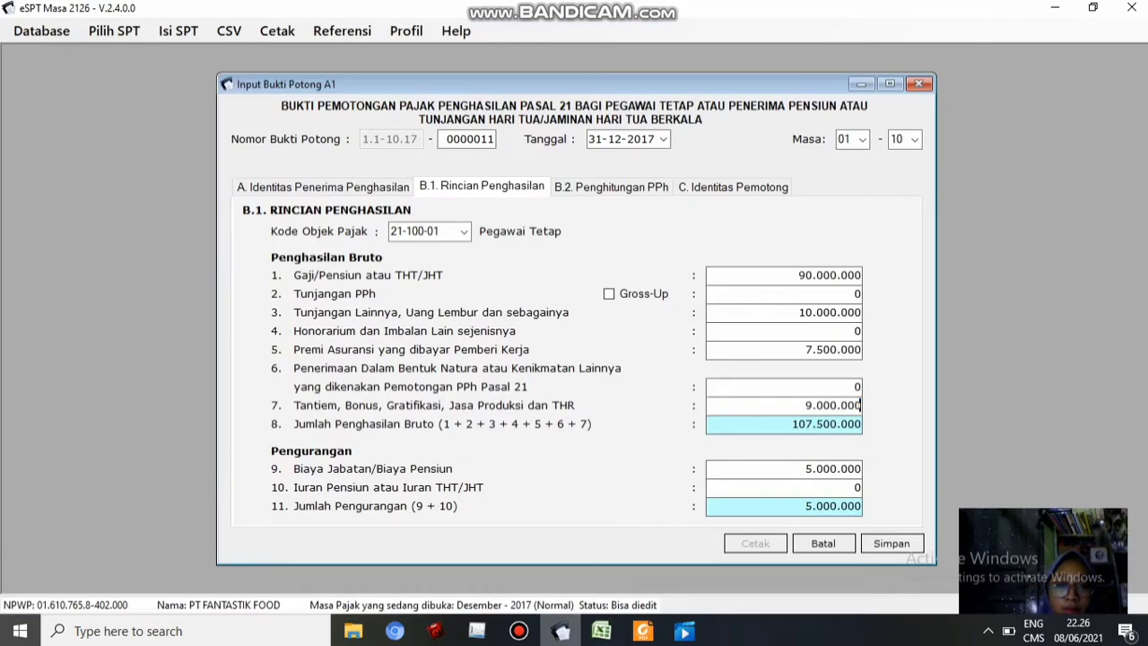
key(Tab)
Check the remaining deduction fields, then review the PPh 21 of 5.583.333 on 111.500.000 net
click(602, 631)
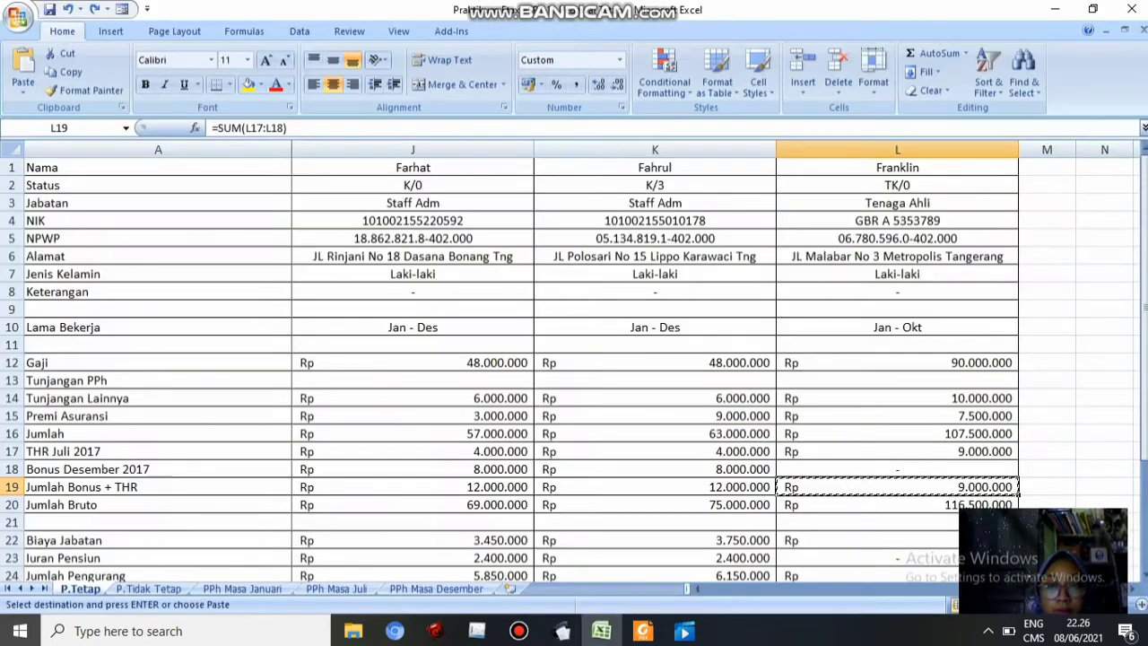
drag(1144, 390, 1144, 434)
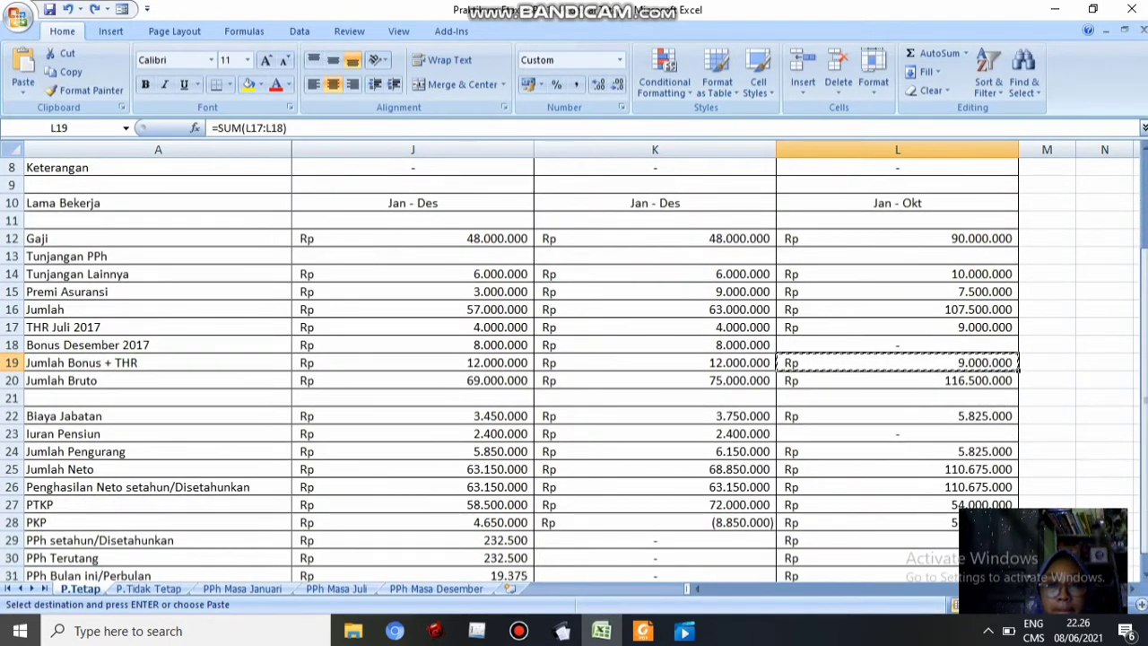
click(562, 630)
key(Tab)
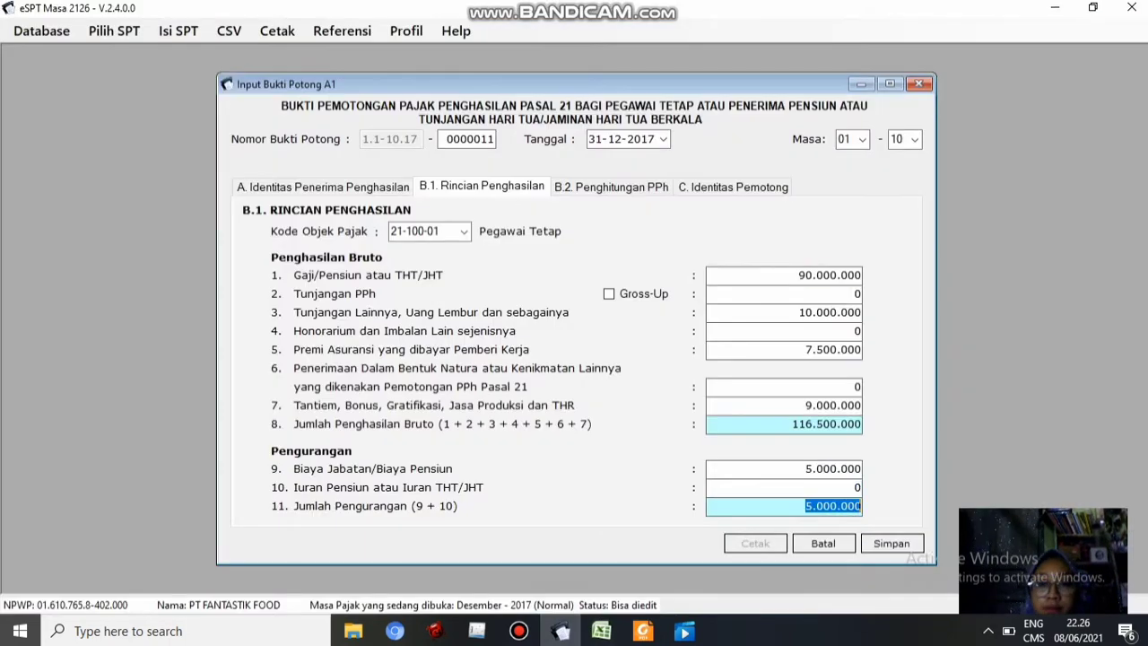
click(611, 187)
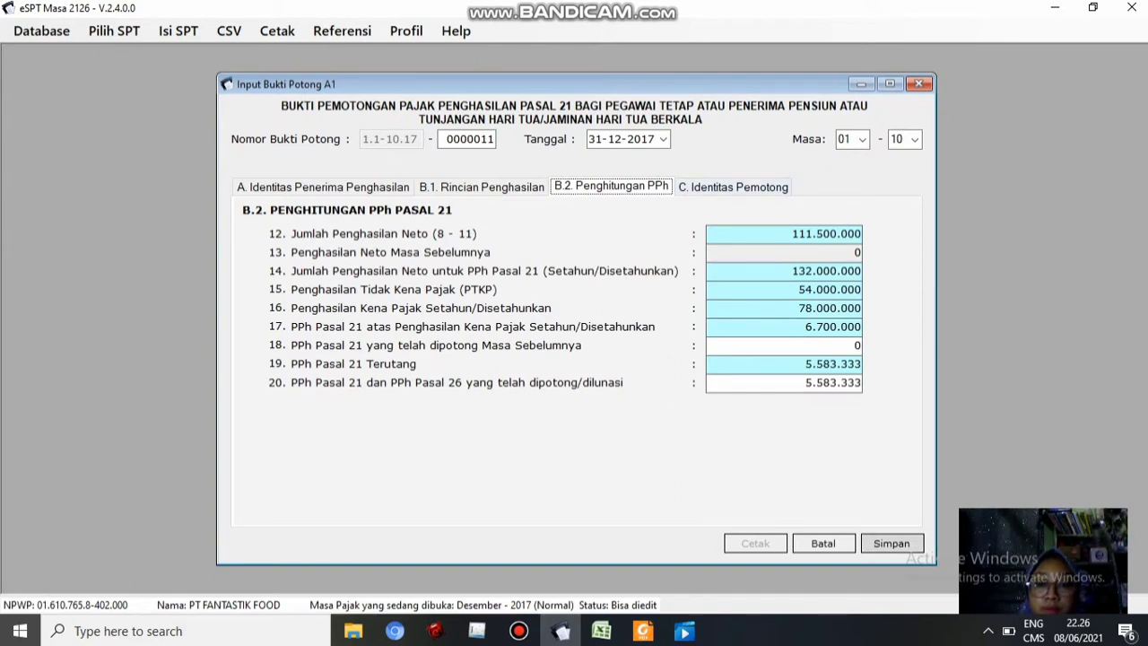
Save slip 0000011 and return to the A1 list showing 11 slips totalling 1.104.300.000 gross
click(892, 543)
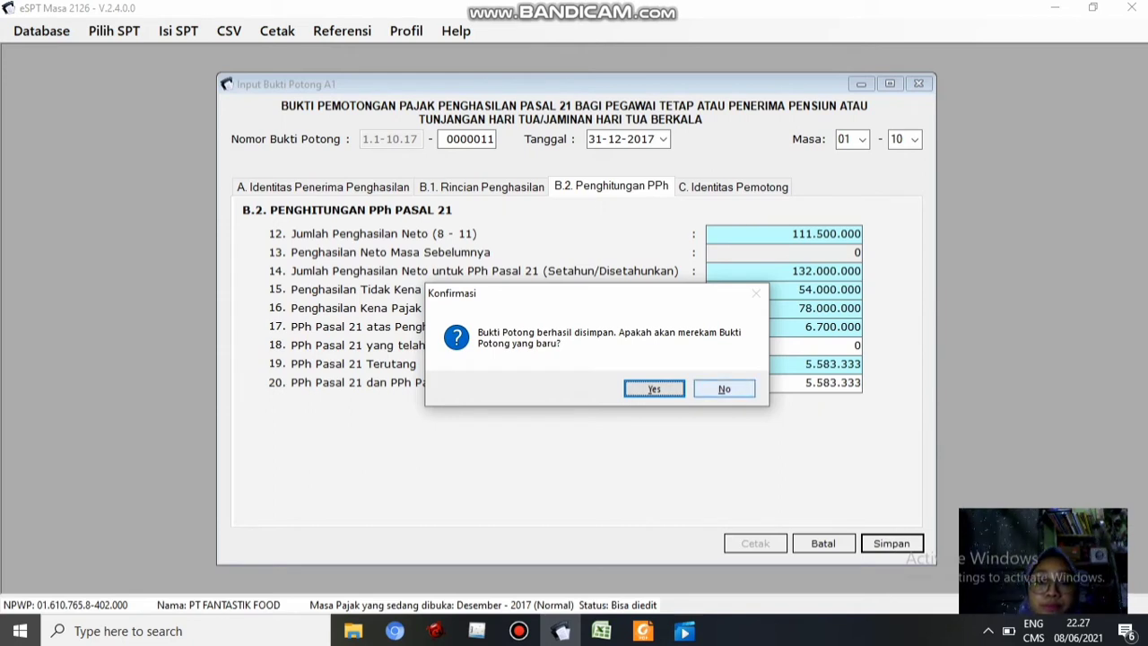
click(724, 388)
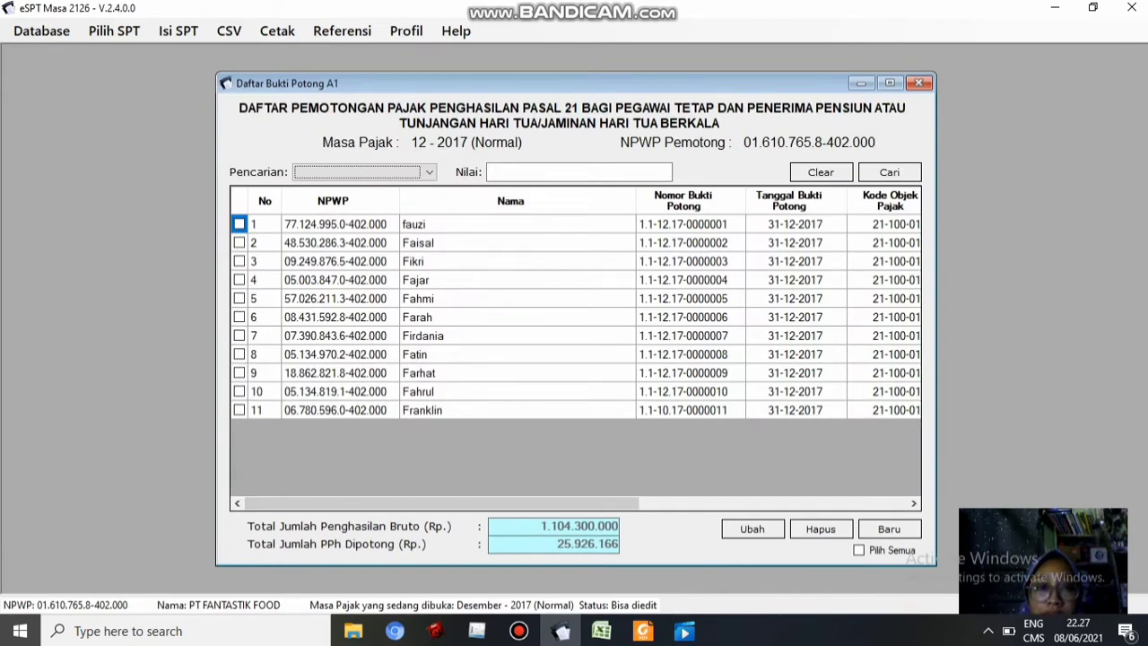
Change the first letter of slip 0000001's employee name to uppercase and save the edit
click(240, 225)
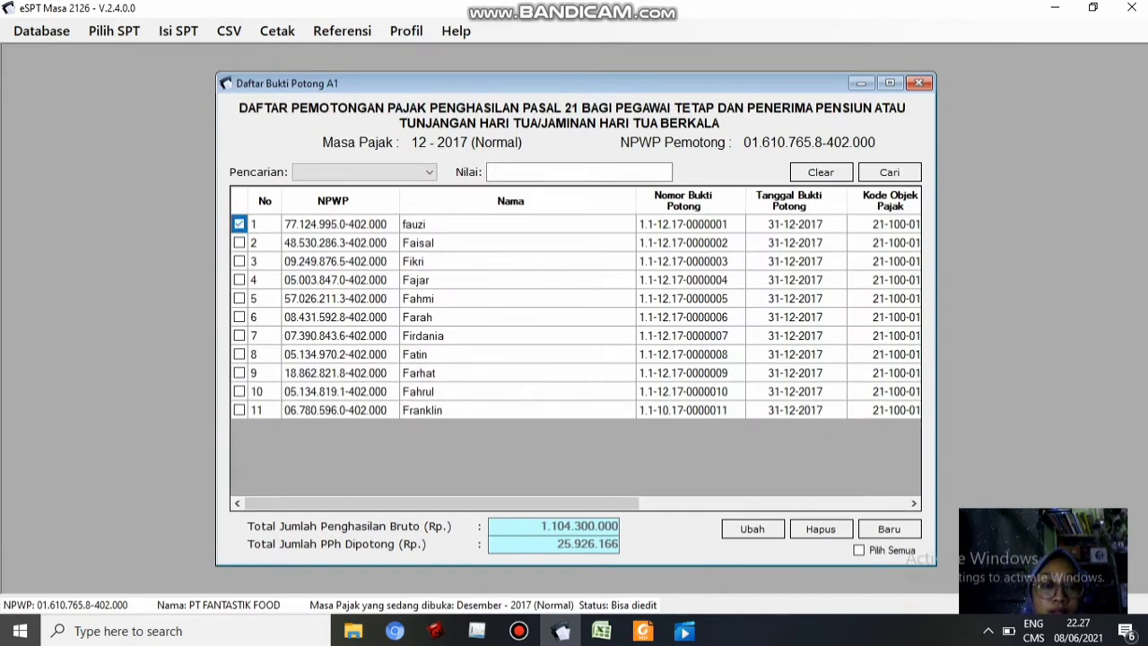
click(753, 529)
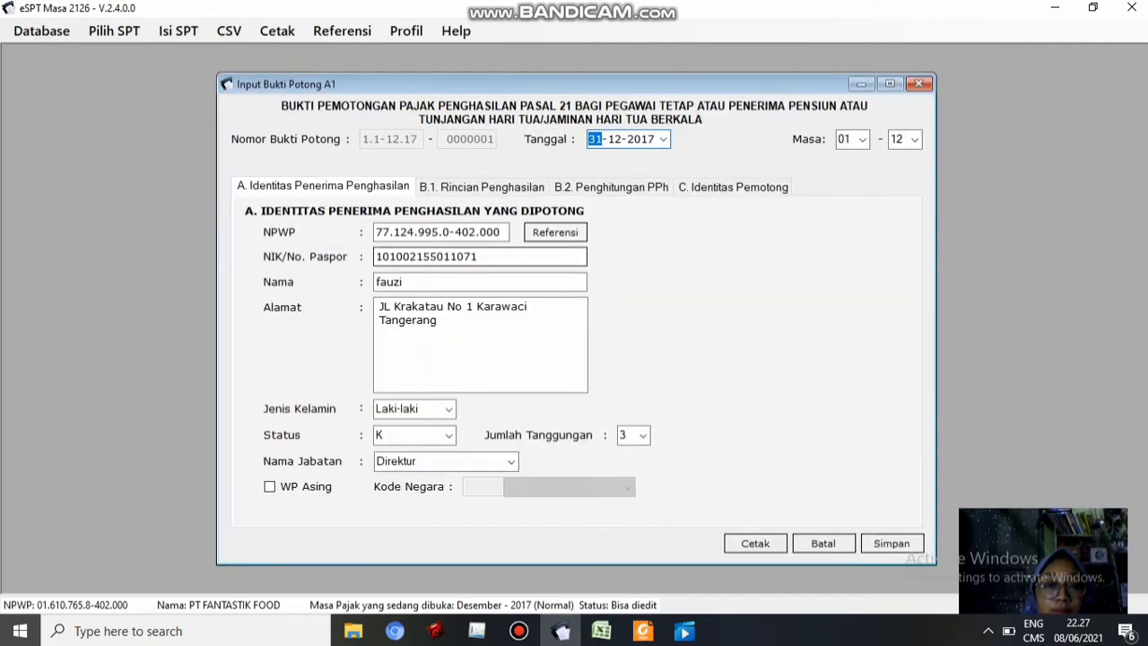
click(376, 282)
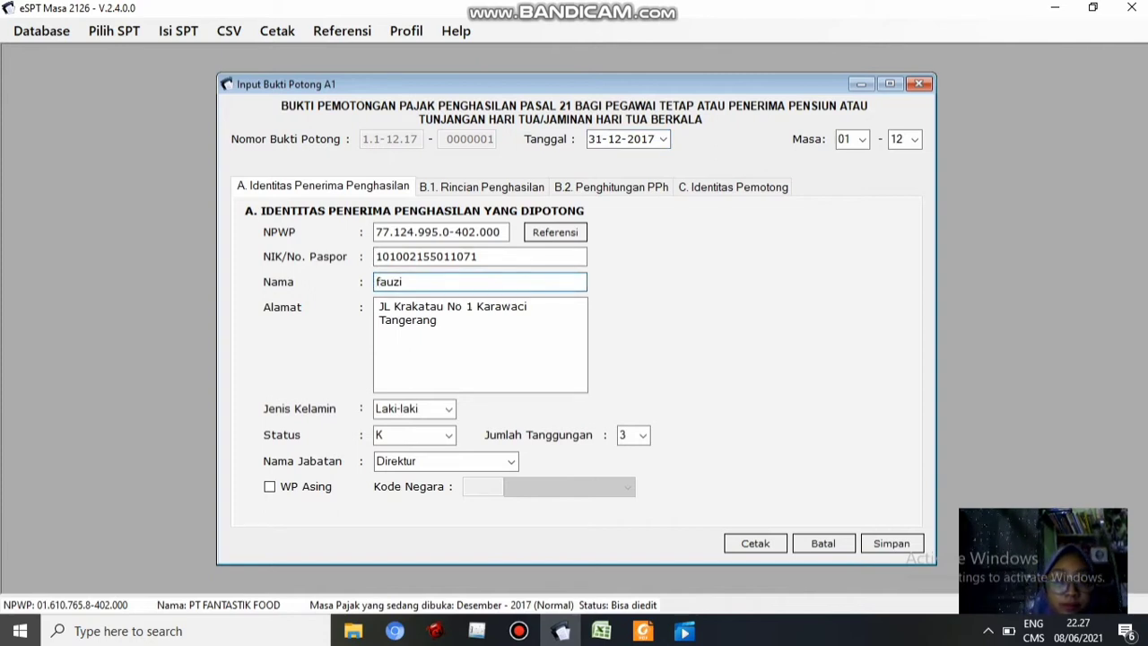
key(Delete)
text(F)
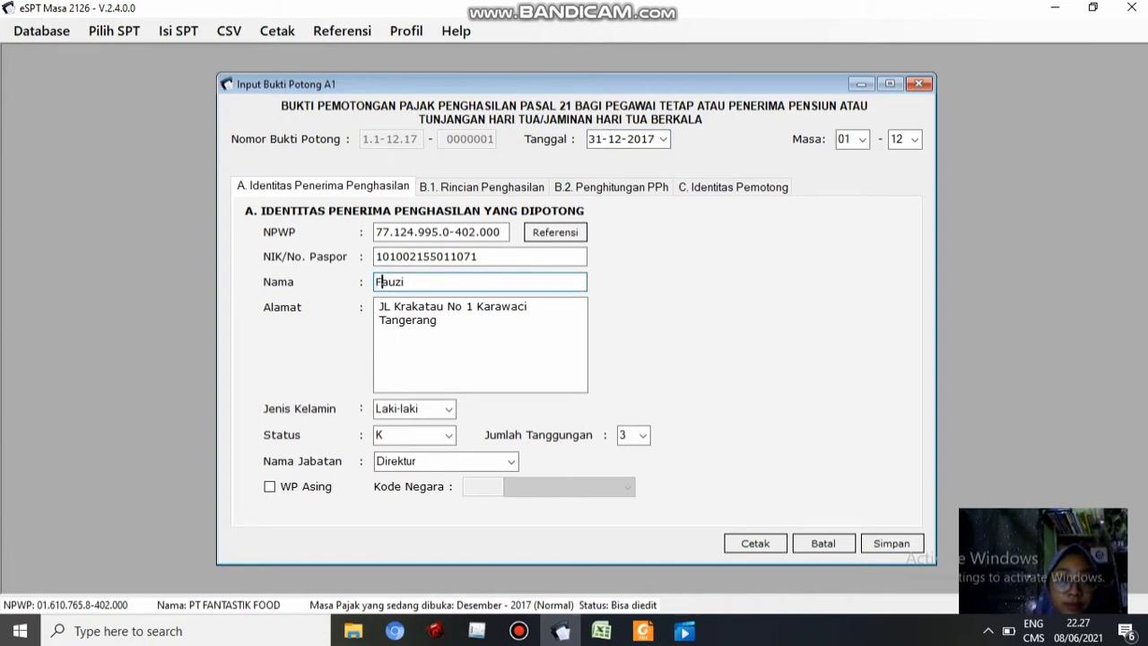
click(892, 543)
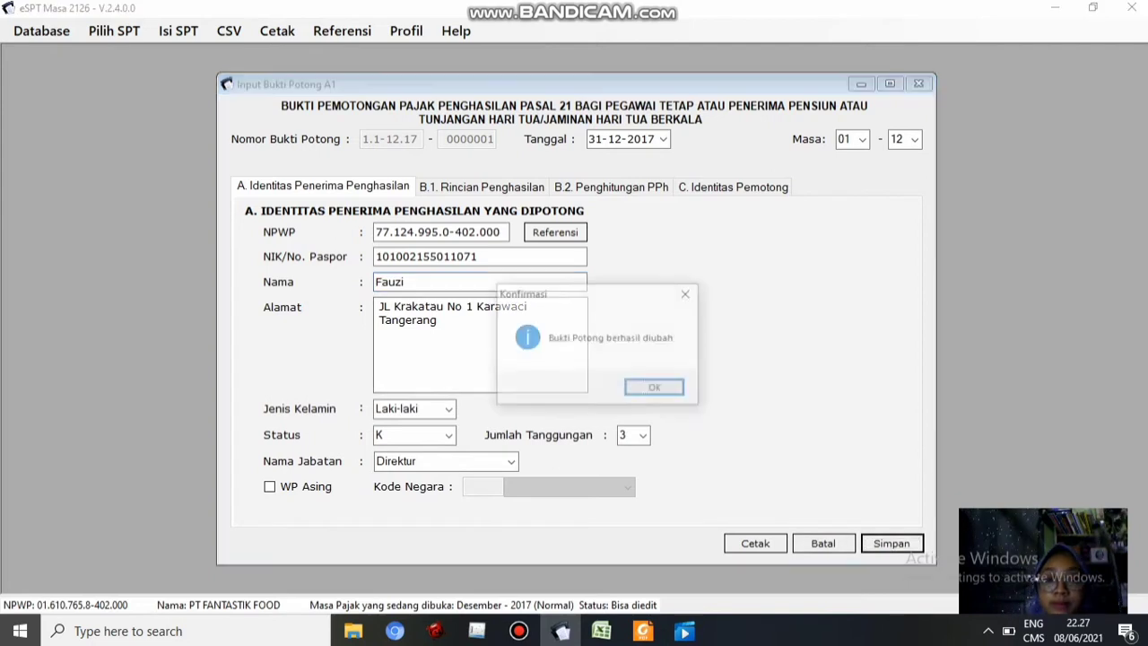
key(Return)
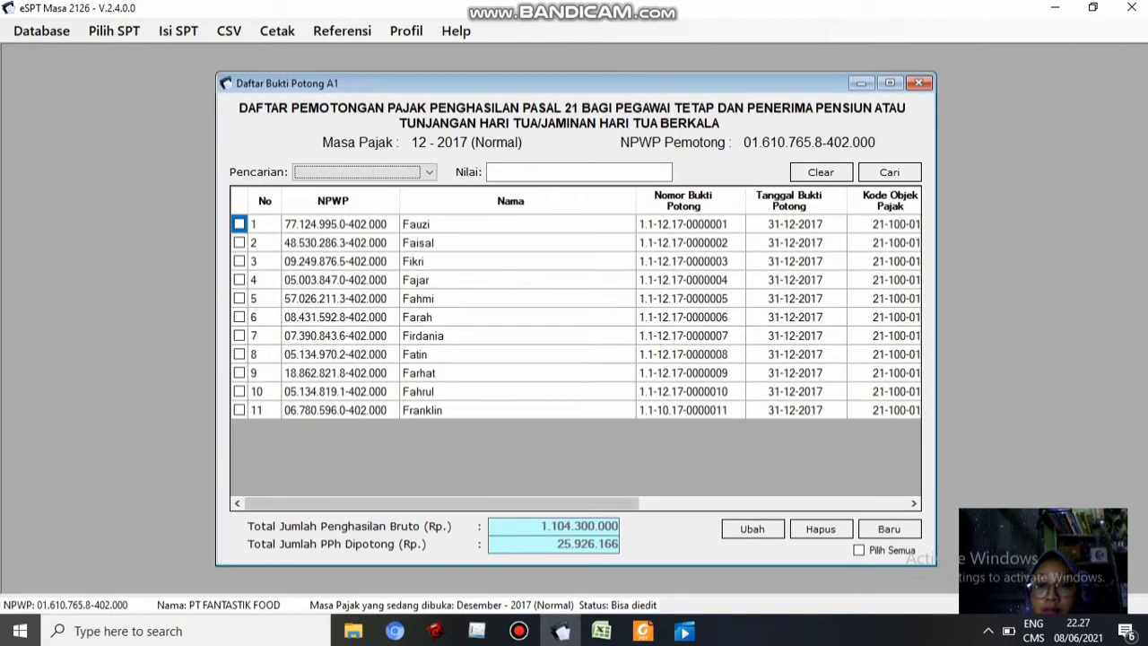
mouse_move(441, 504)
mouse_down()
mouse_move(709, 503)
mouse_move(443, 504)
mouse_up()
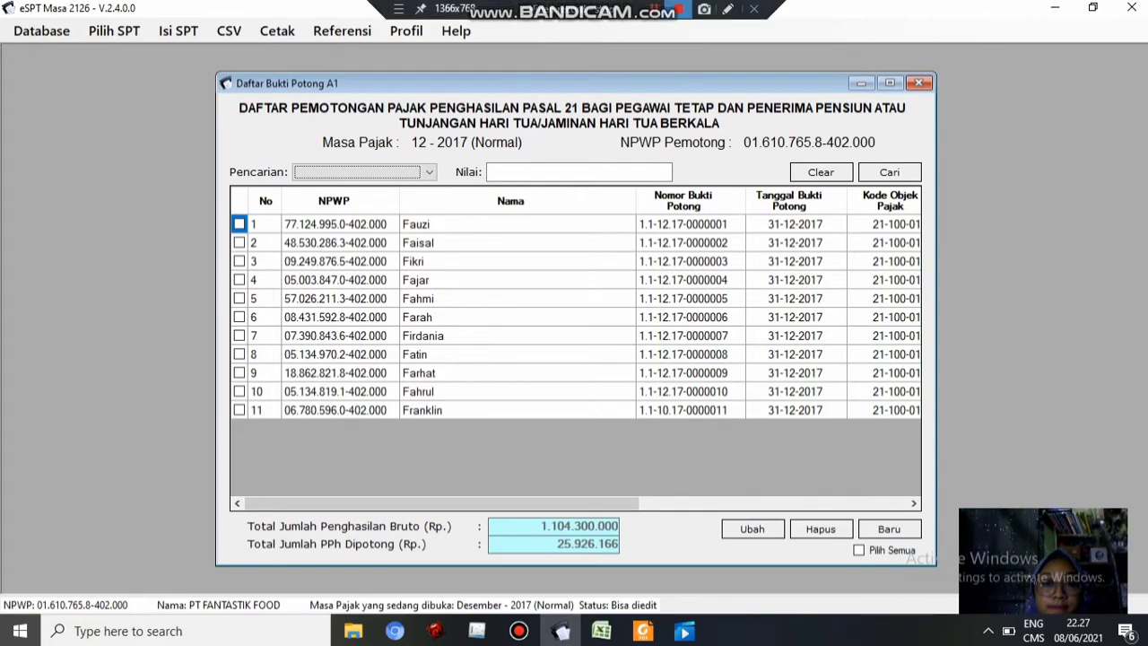
click(654, 9)
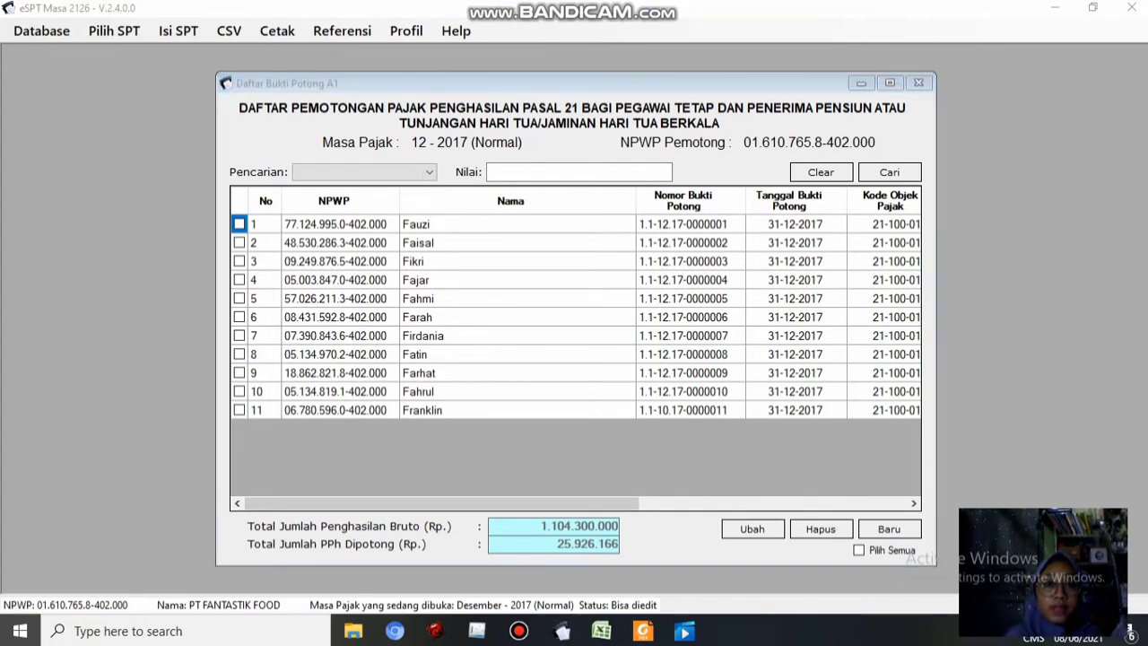
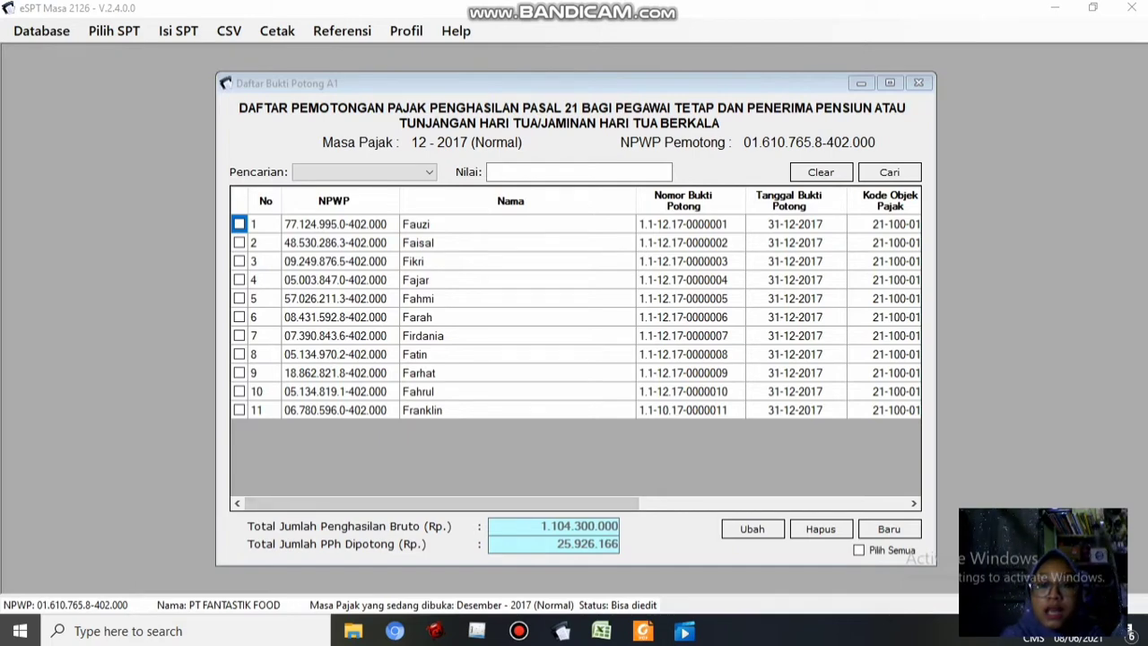
Scroll the A1 slip list right to review the amounts, then close the list
drag(442, 503, 709, 503)
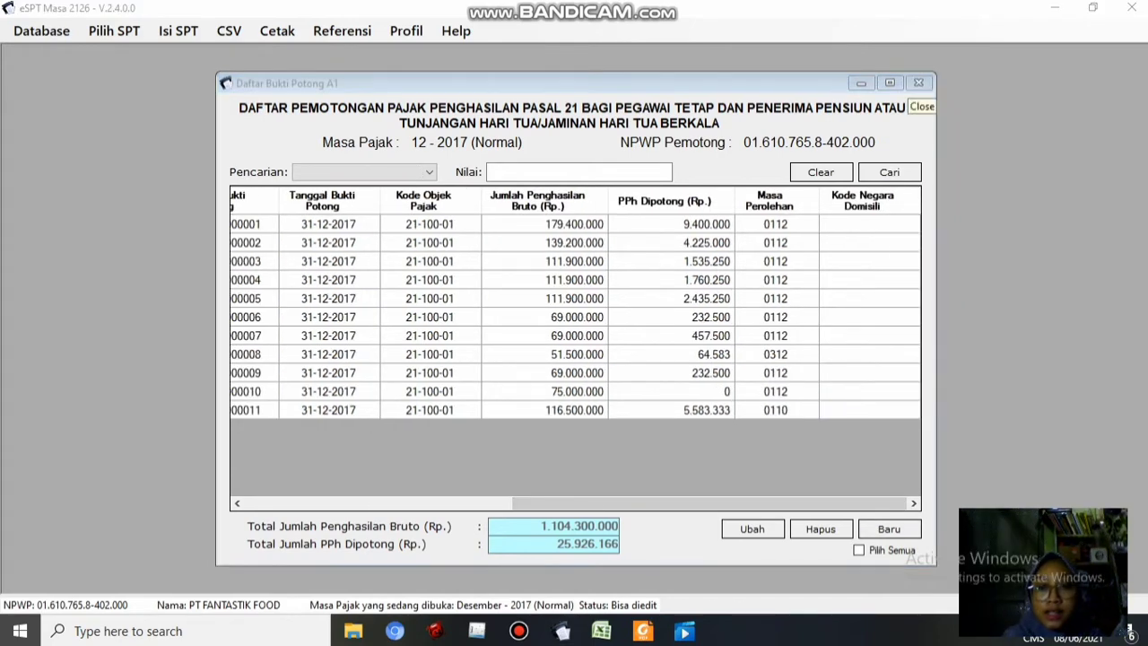
click(919, 83)
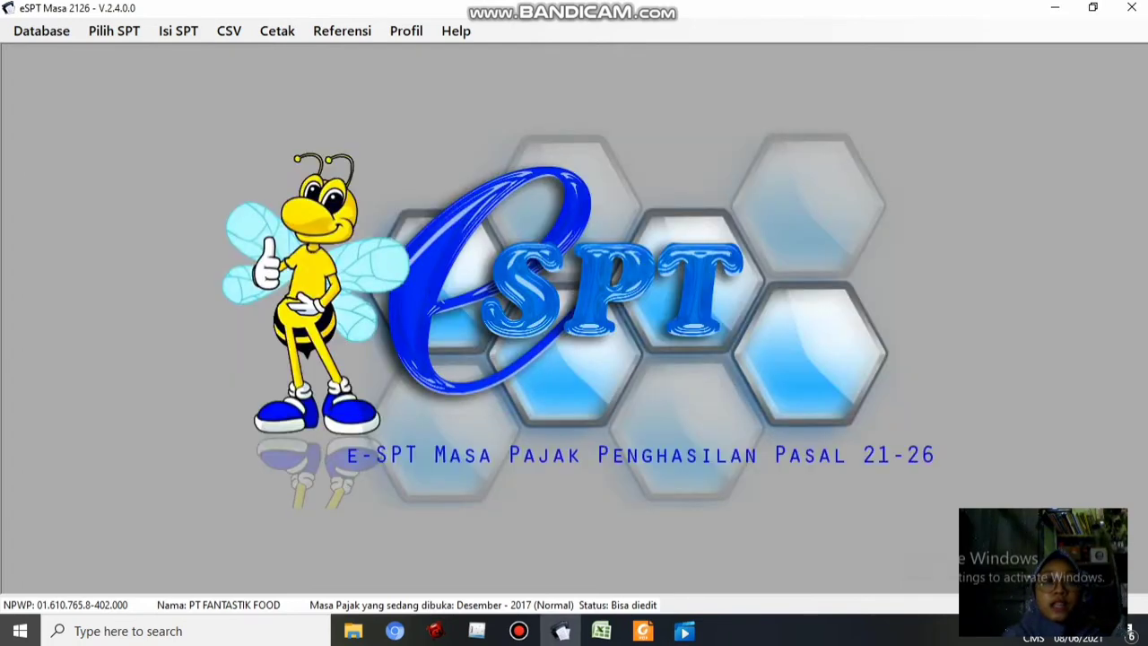
Open the Final (1721-III) withholding slip list and start a new slip
click(179, 31)
mouse_move(282, 75)
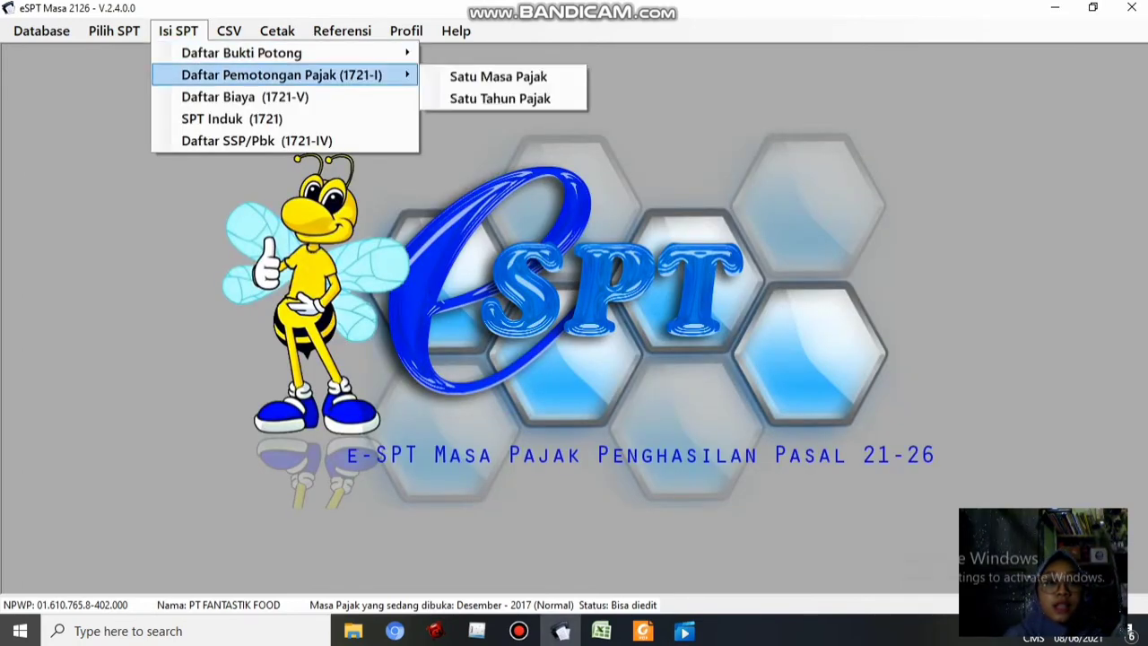
mouse_move(242, 53)
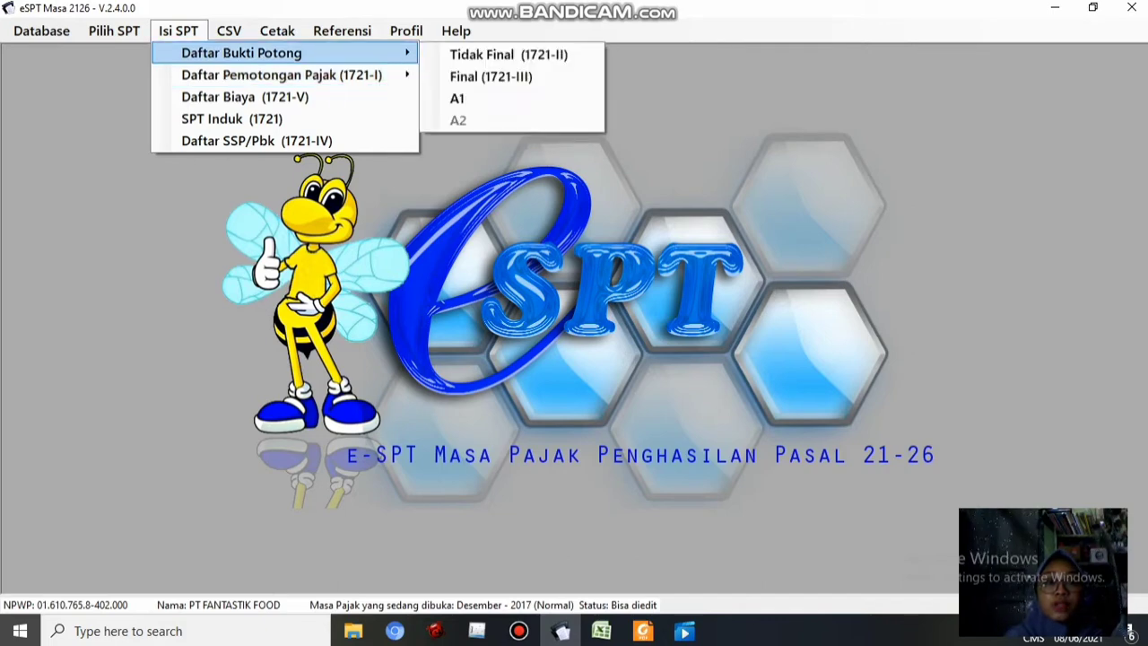
click(491, 76)
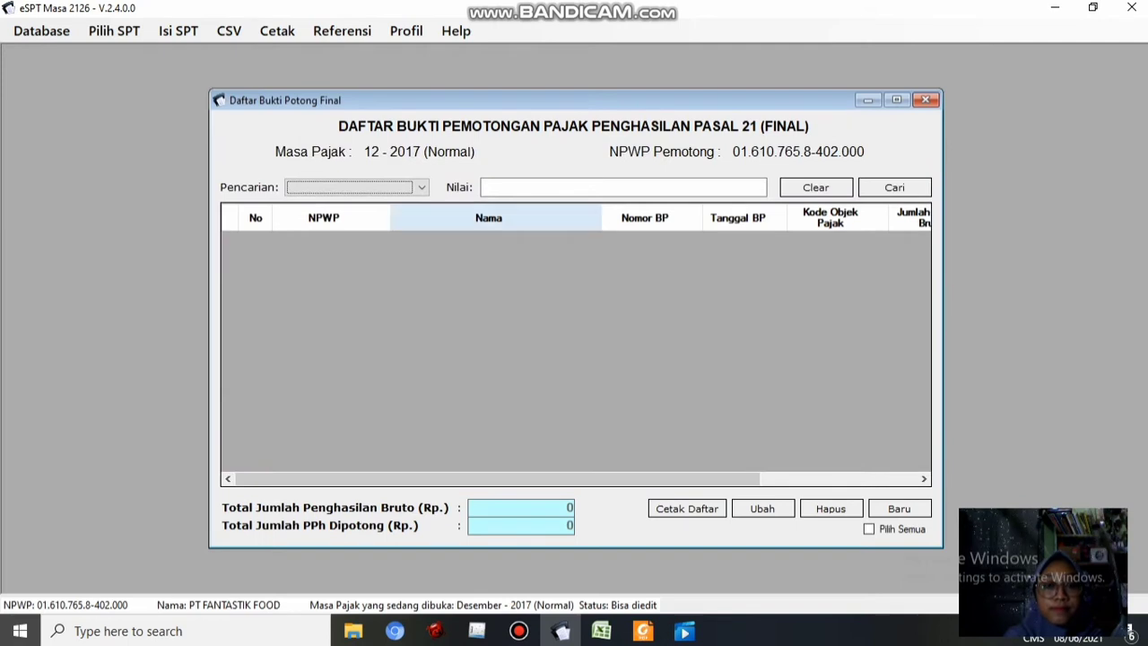
click(899, 509)
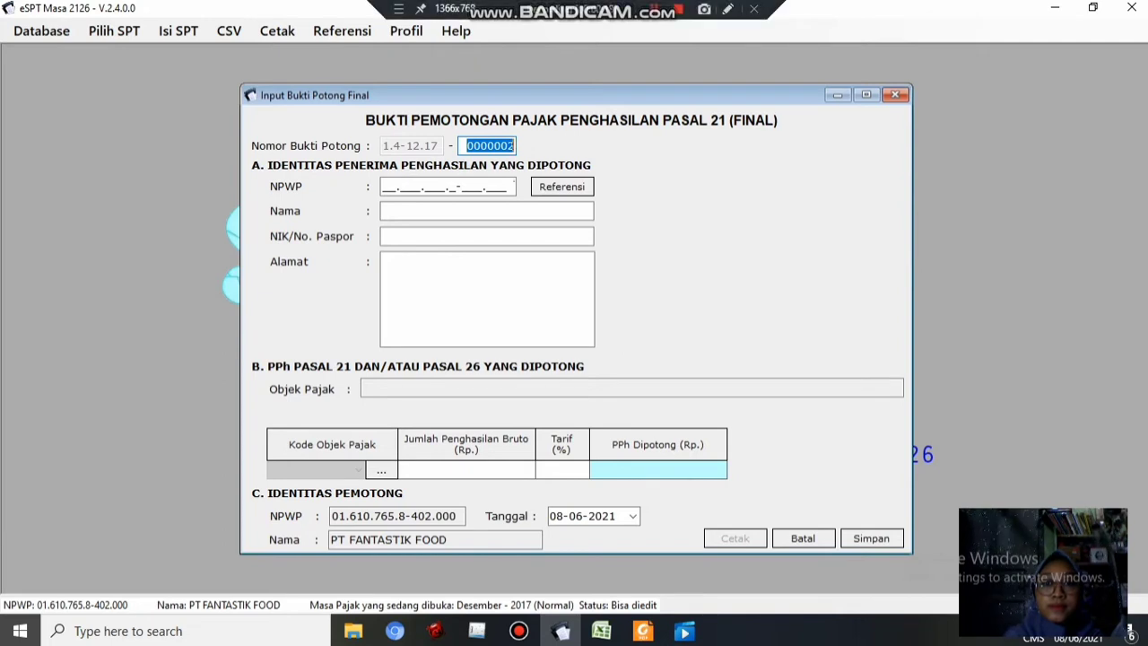
Change the new final slip's number to 0000001
click(655, 8)
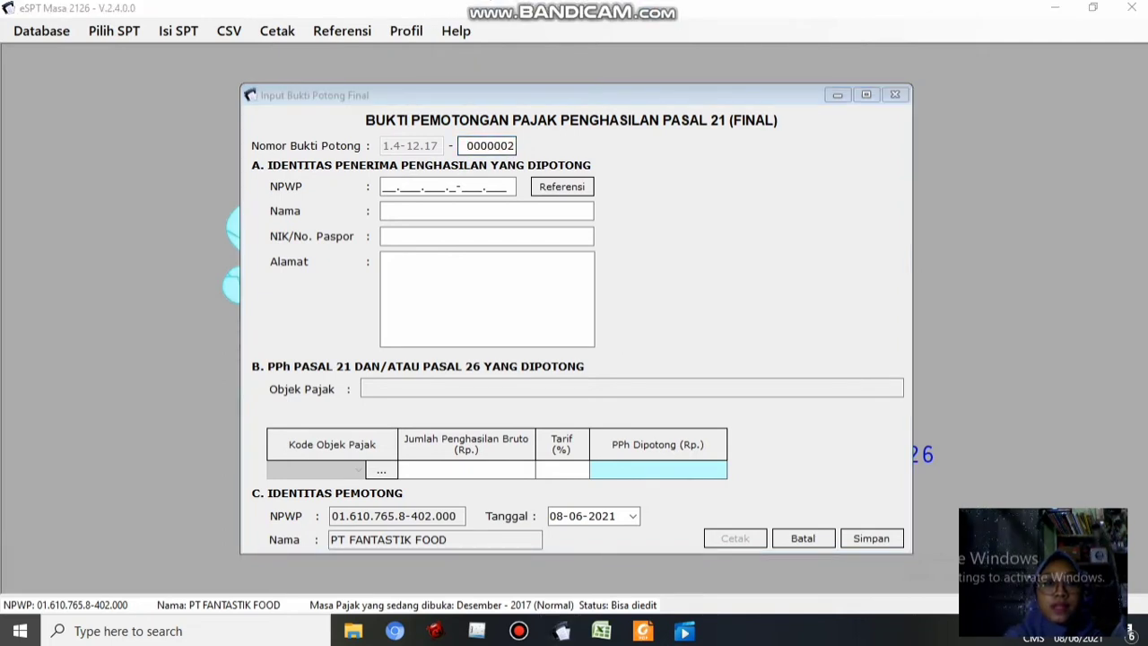
click(513, 146)
key(BackSpace)
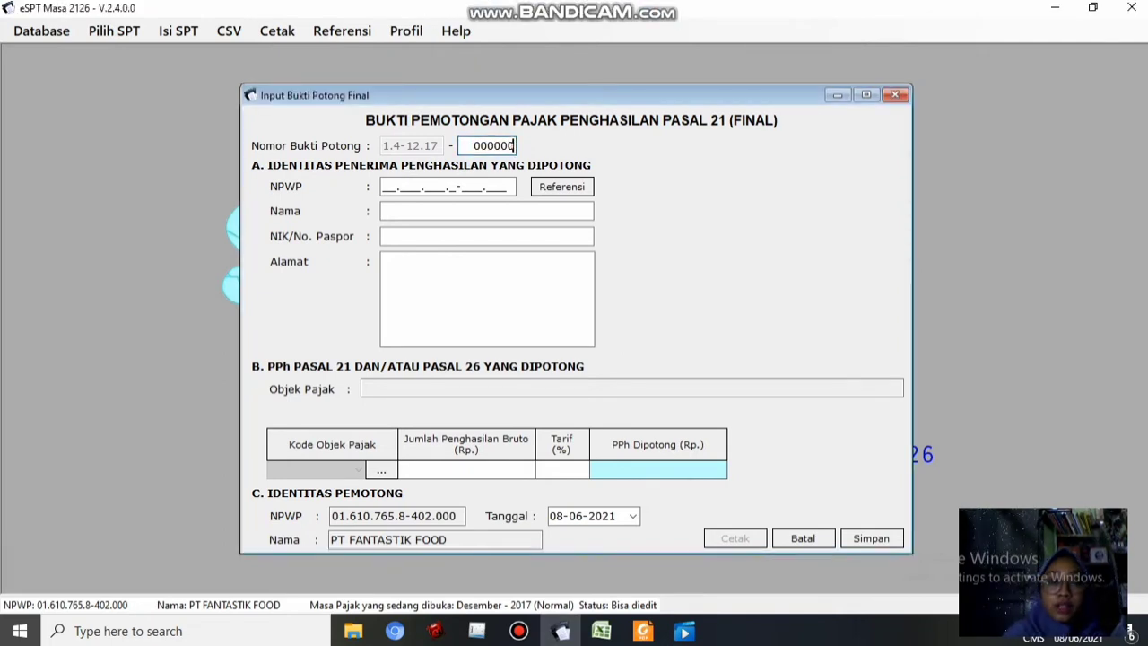
text(1)
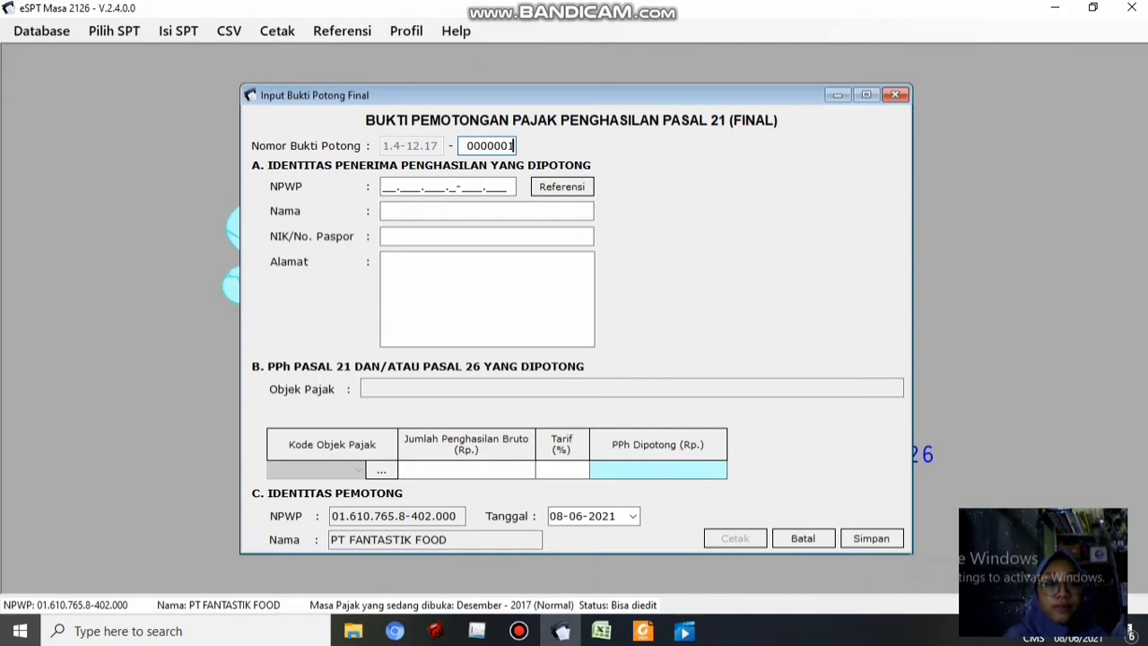
key(Tab)
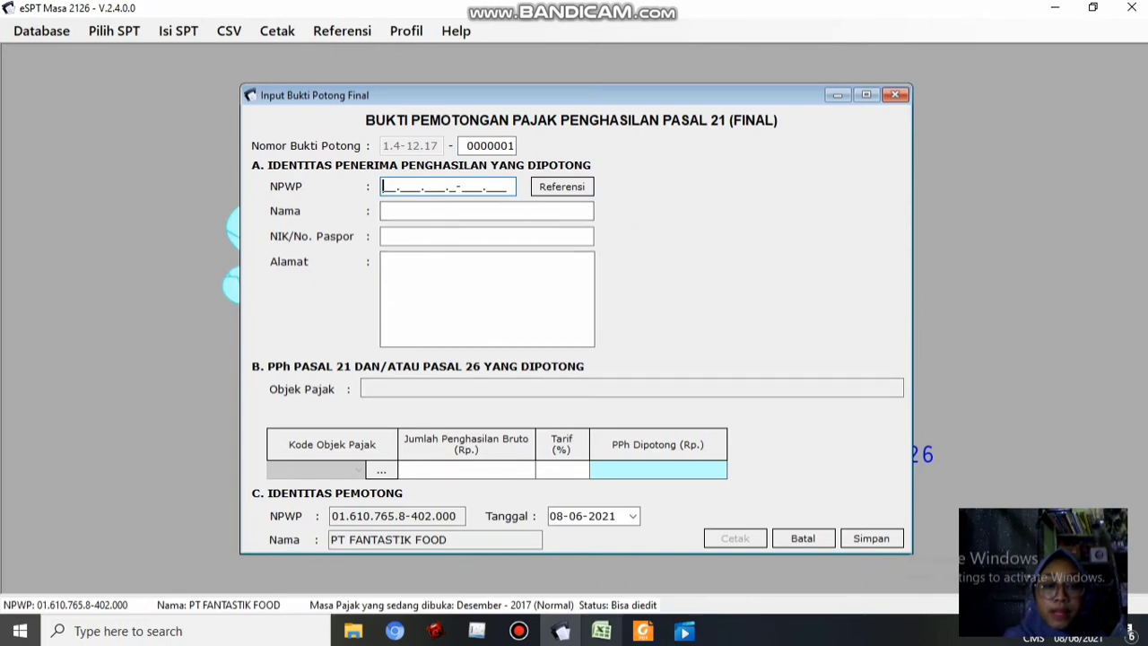
Copy the NPWP from cell B5 of the P.Tidak Tetap sheet into the slip's NPWP so the name auto-fills
click(602, 630)
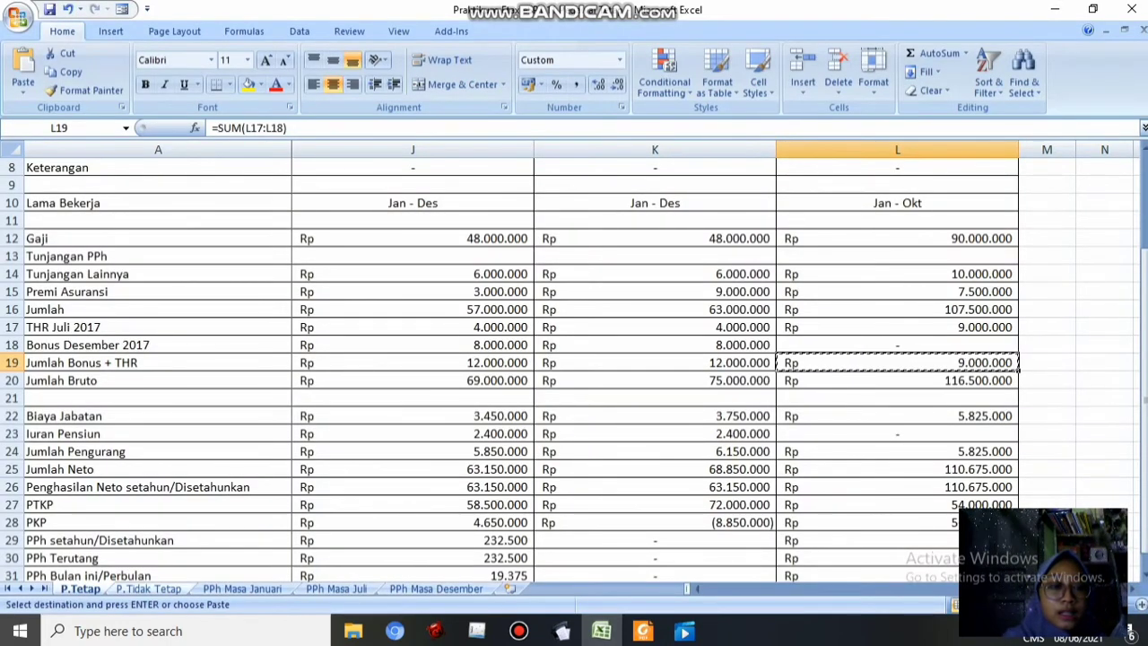
key(ctrl+Page_Down)
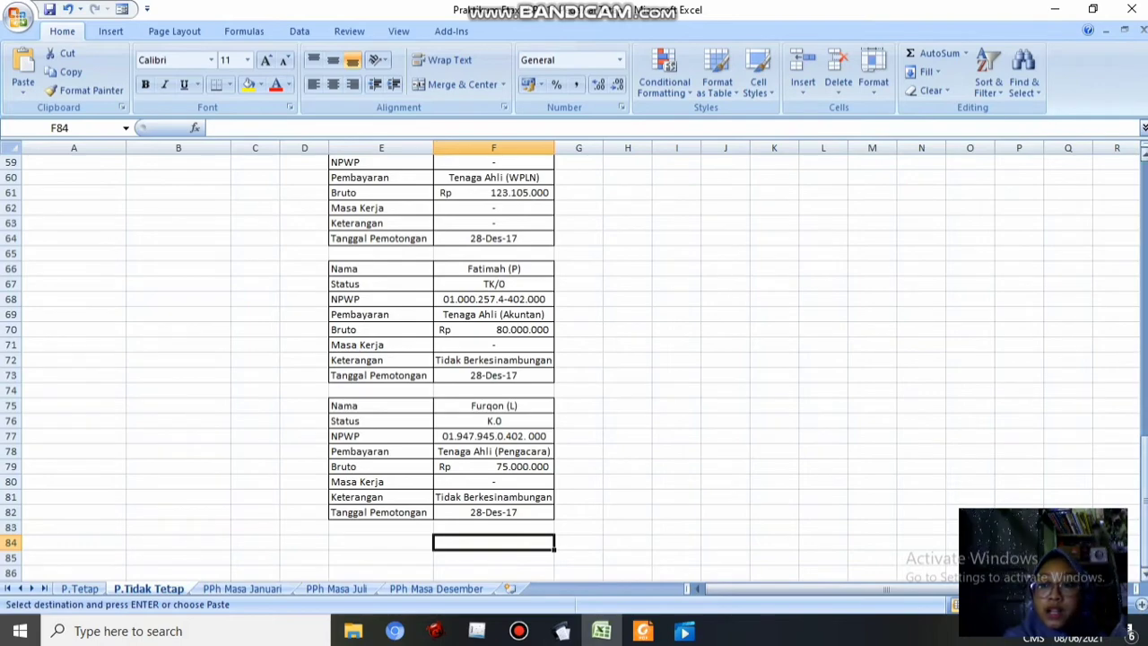
drag(1145, 472, 1145, 198)
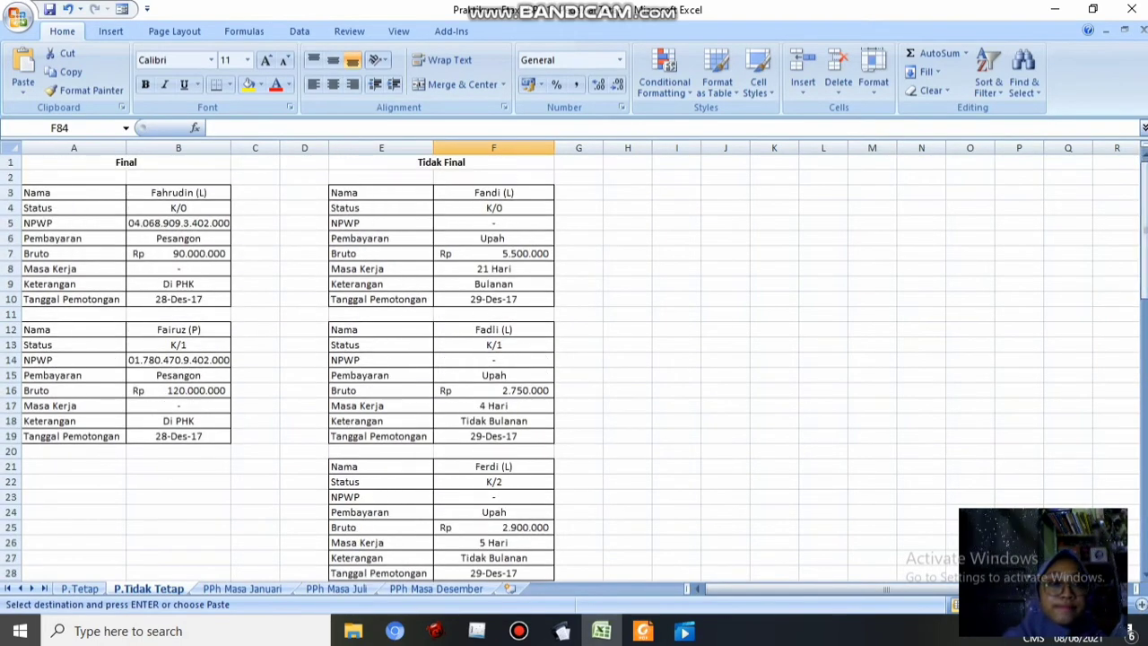
click(179, 223)
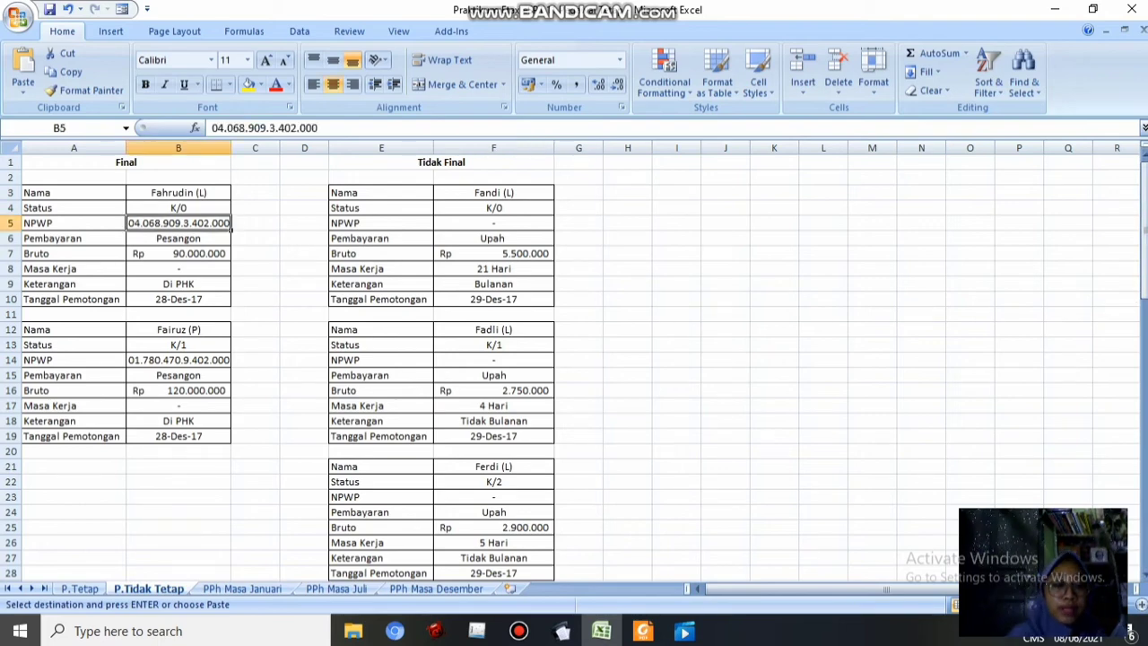
key(ctrl+c)
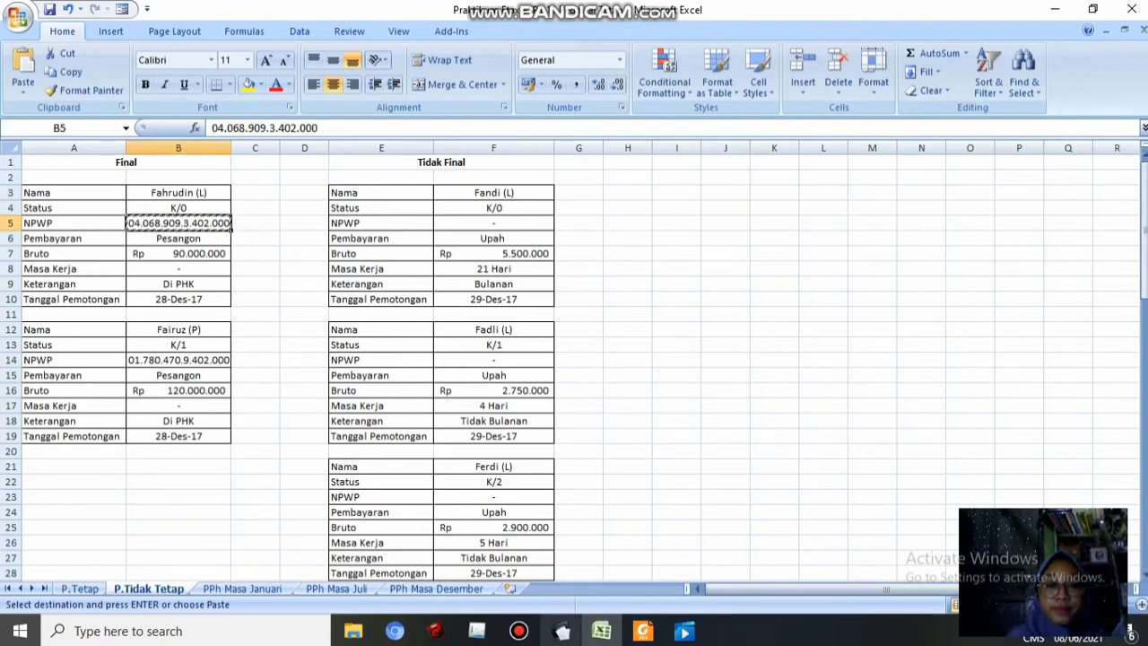
key(alt+Tab)
key(ctrl+v)
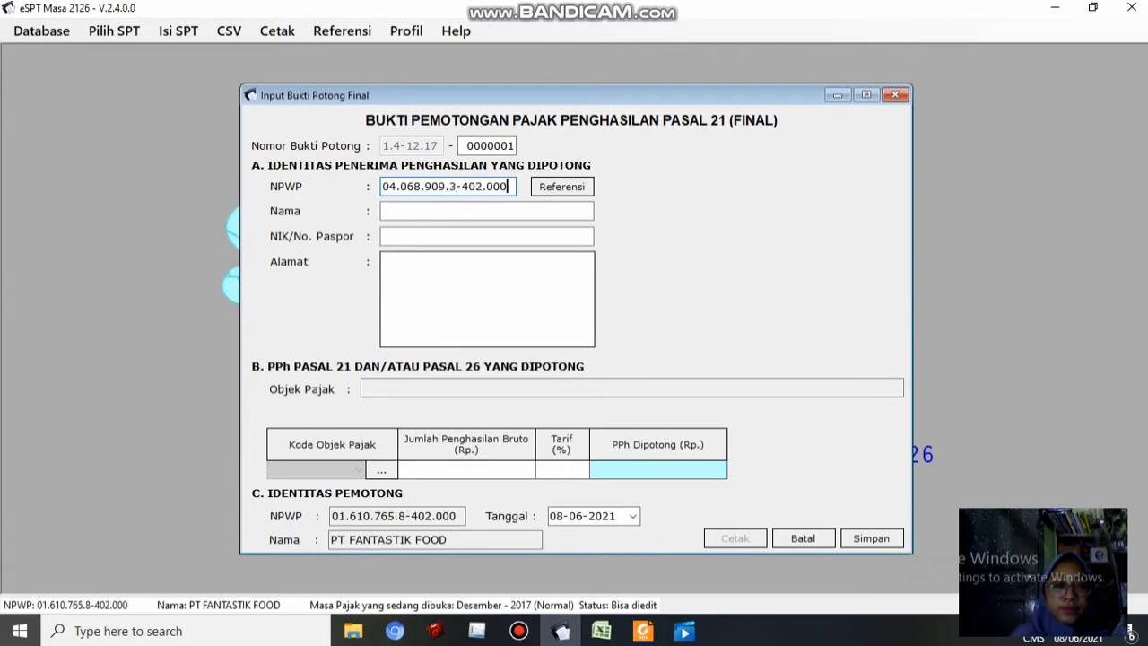
key(Tab)
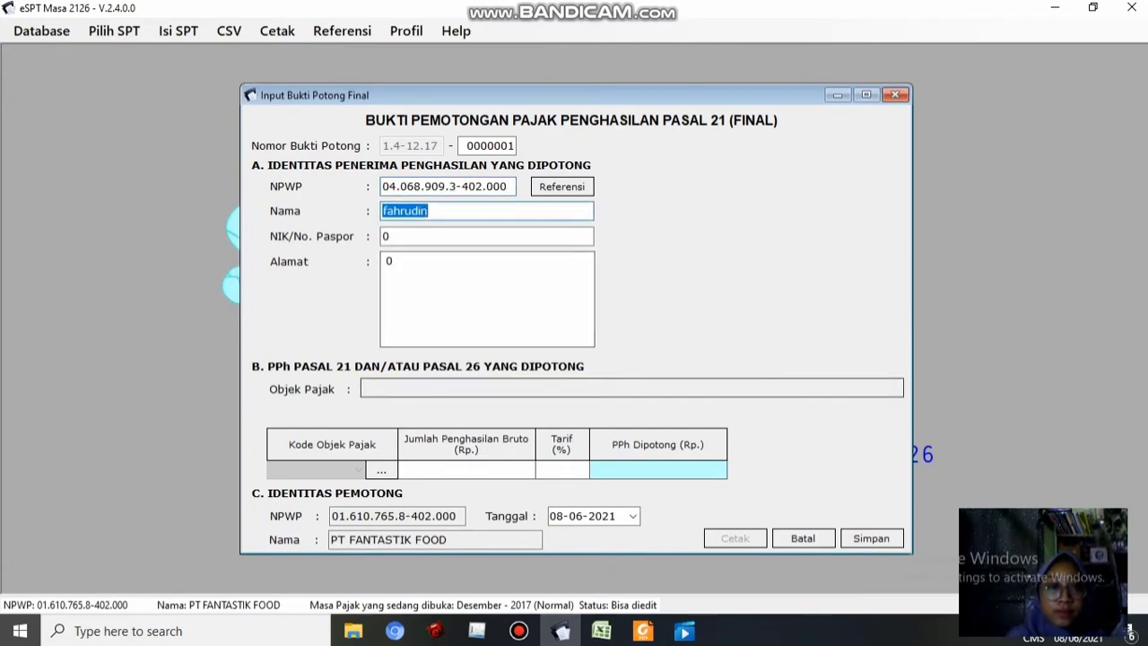
Move to the NIK/passport field and compare the filled details against the Excel data
mouse_move(601, 631)
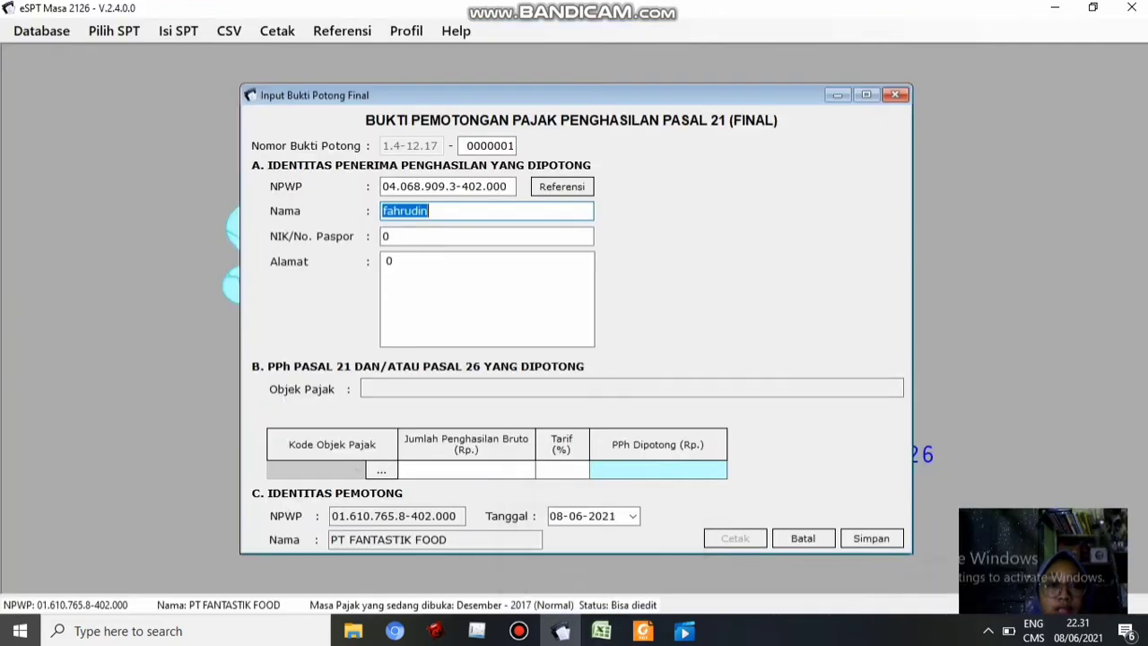
click(391, 237)
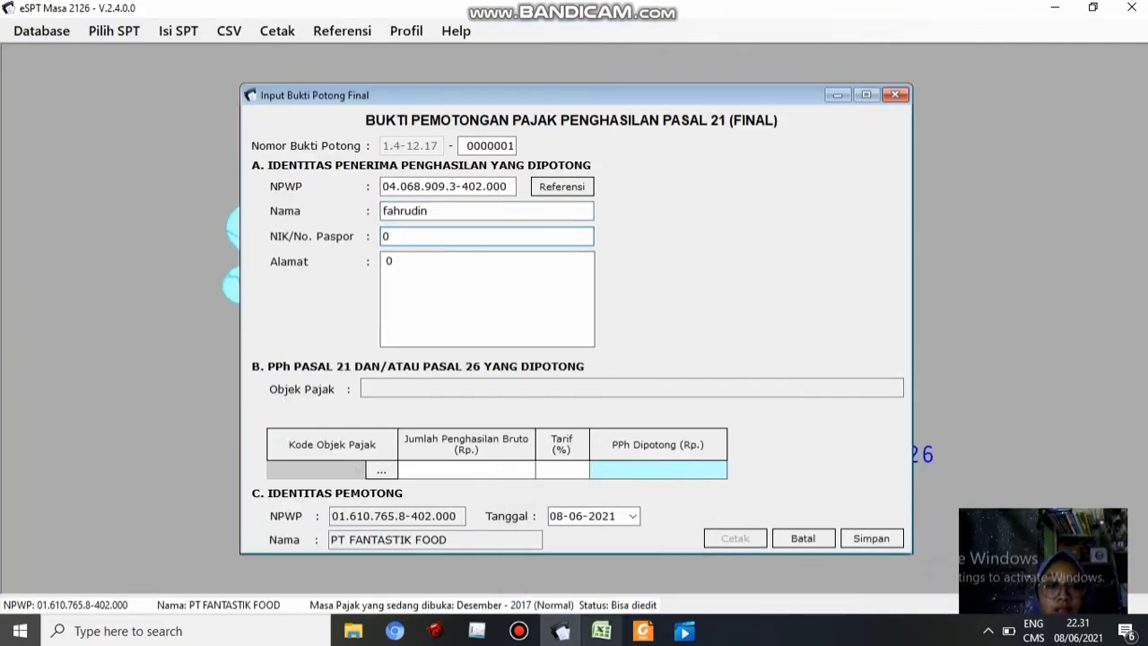
mouse_move(601, 631)
click(592, 552)
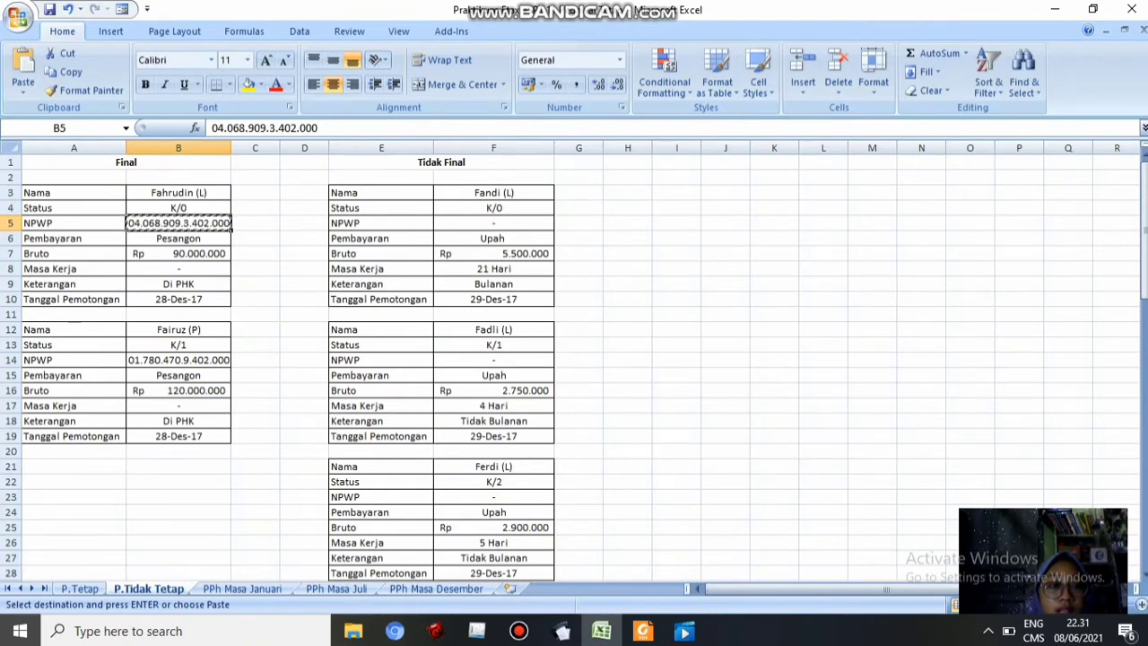
click(563, 631)
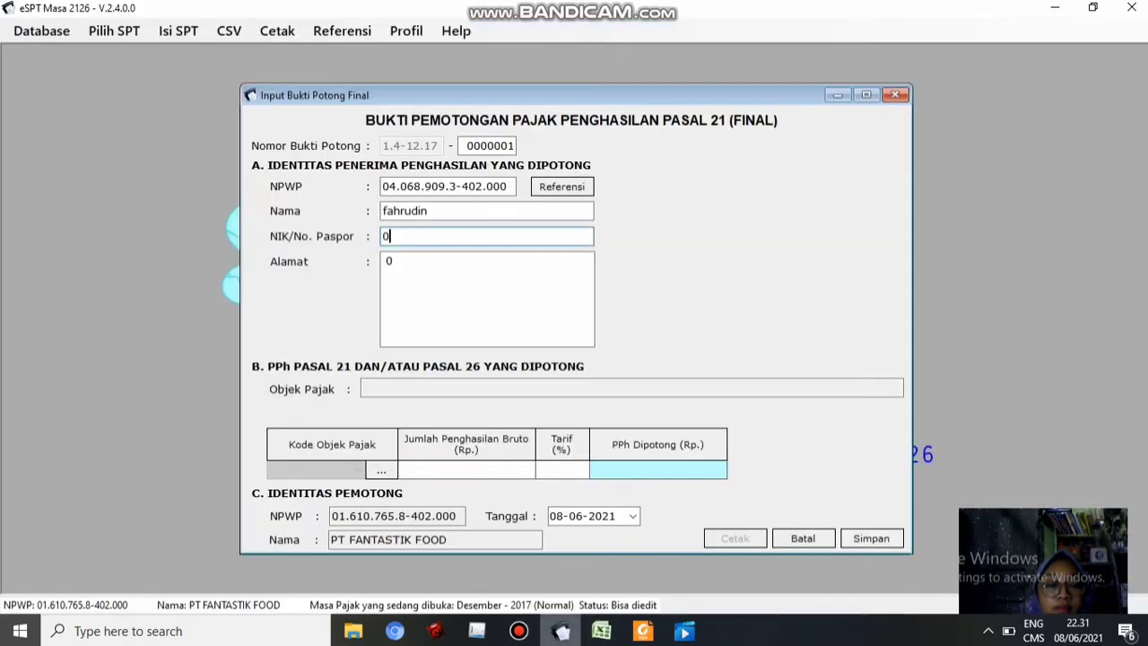
click(601, 630)
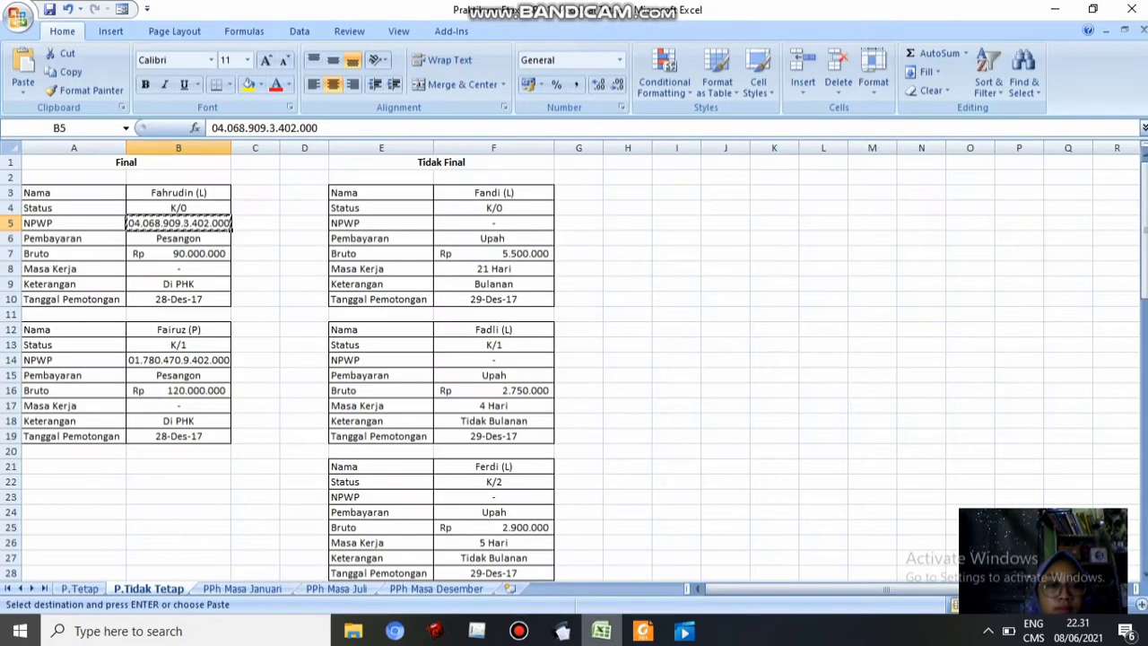
click(563, 631)
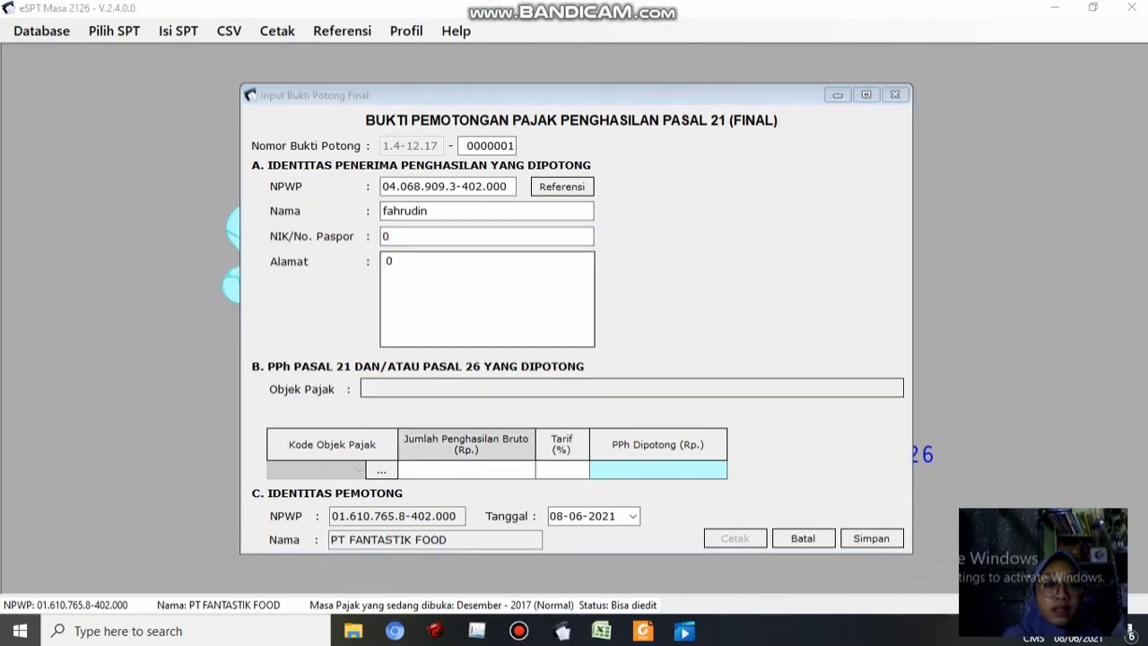
Select tax object code 21-401-01 for lump-sum severance pay
click(381, 470)
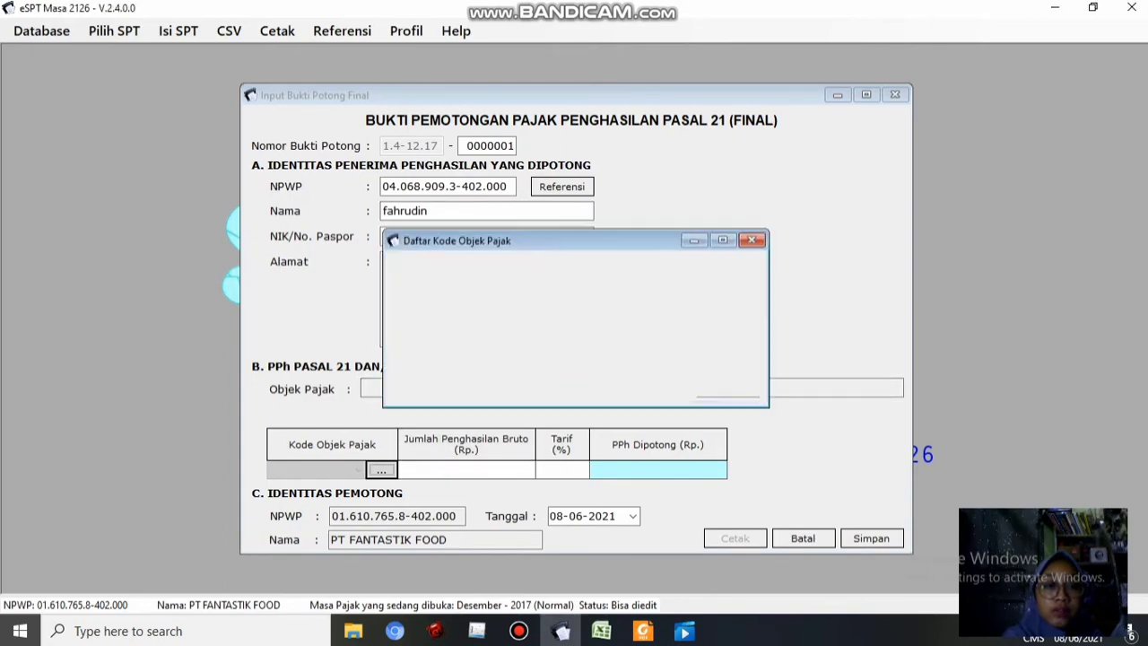
click(601, 631)
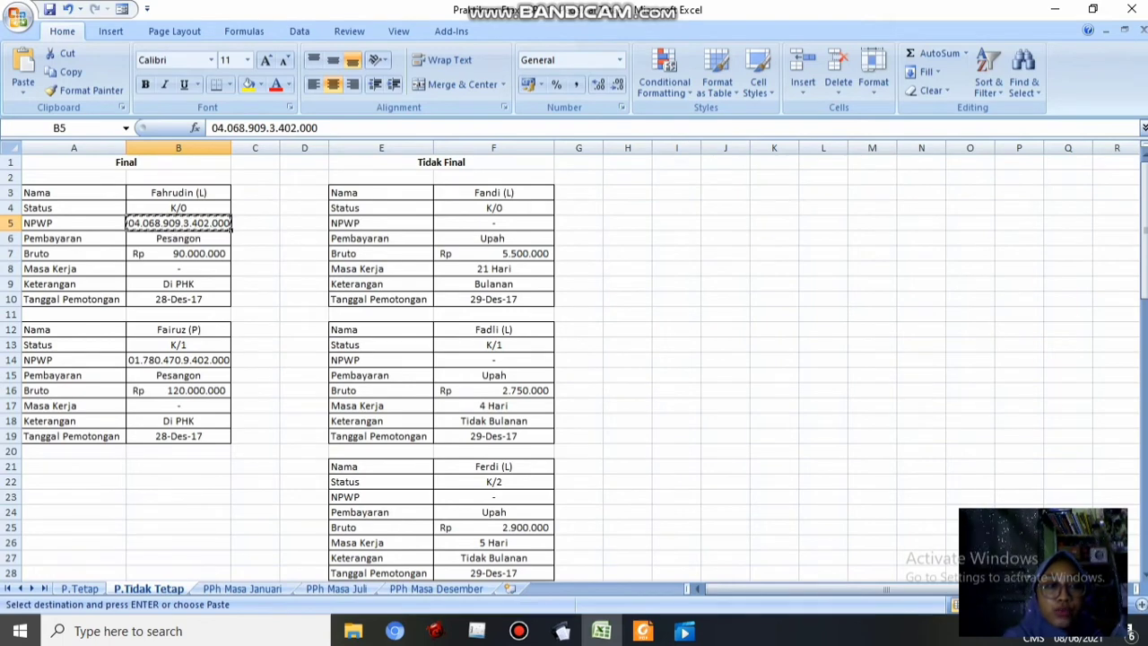
click(562, 631)
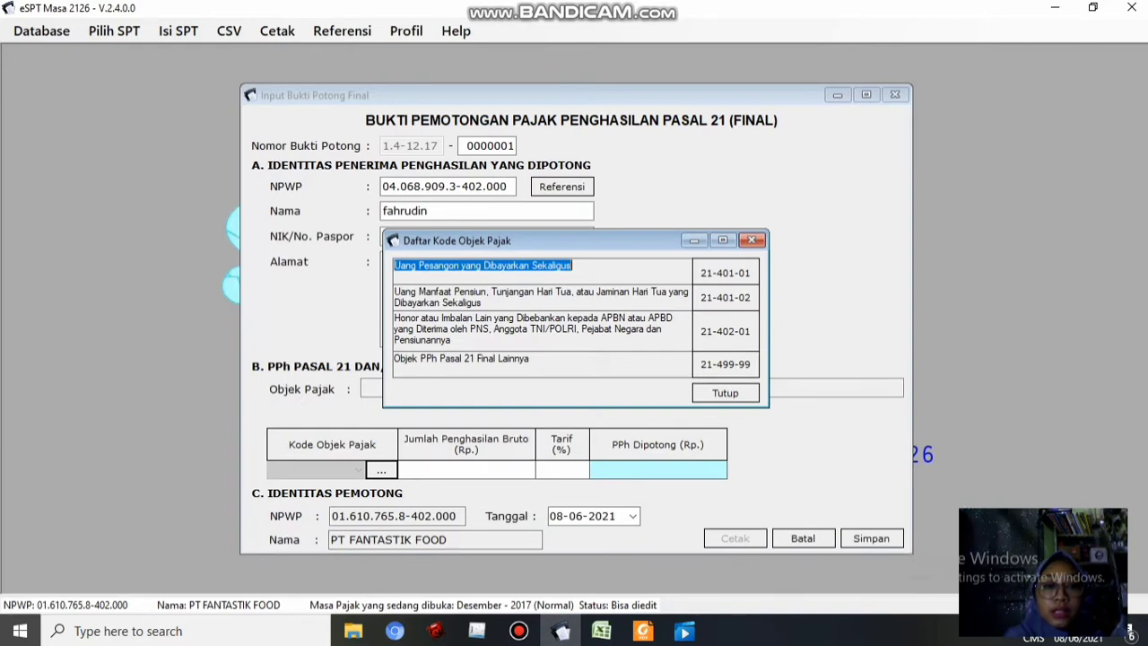
click(725, 273)
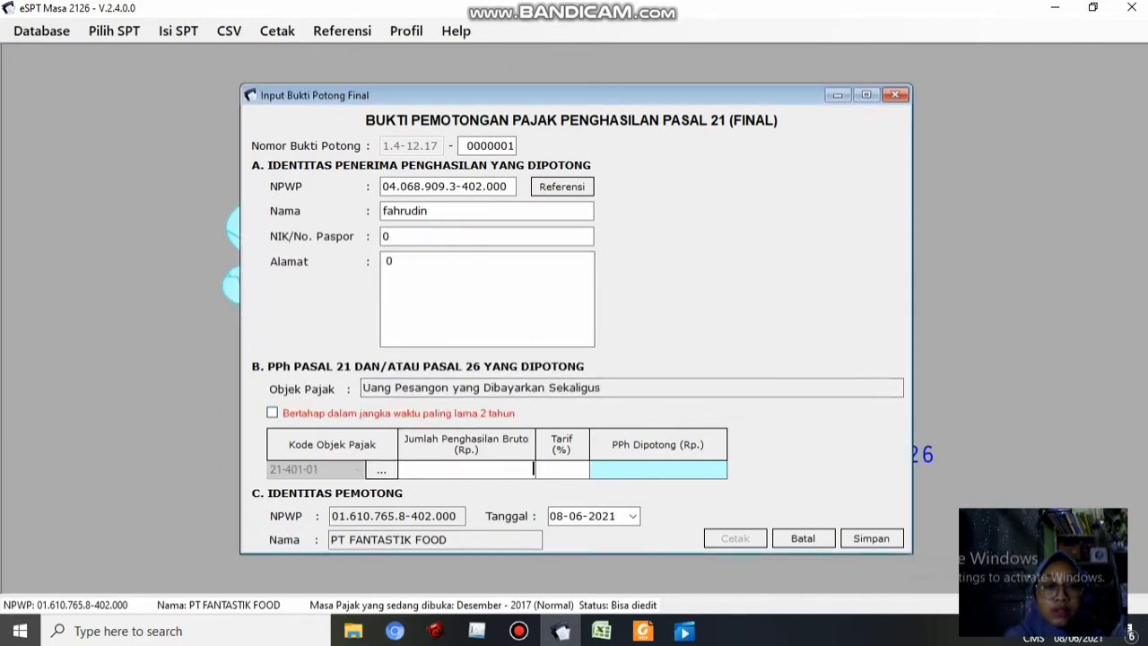
Enter gross income 90.000.000 from cell B7 at a 5% rate, then check the date in B10
click(601, 631)
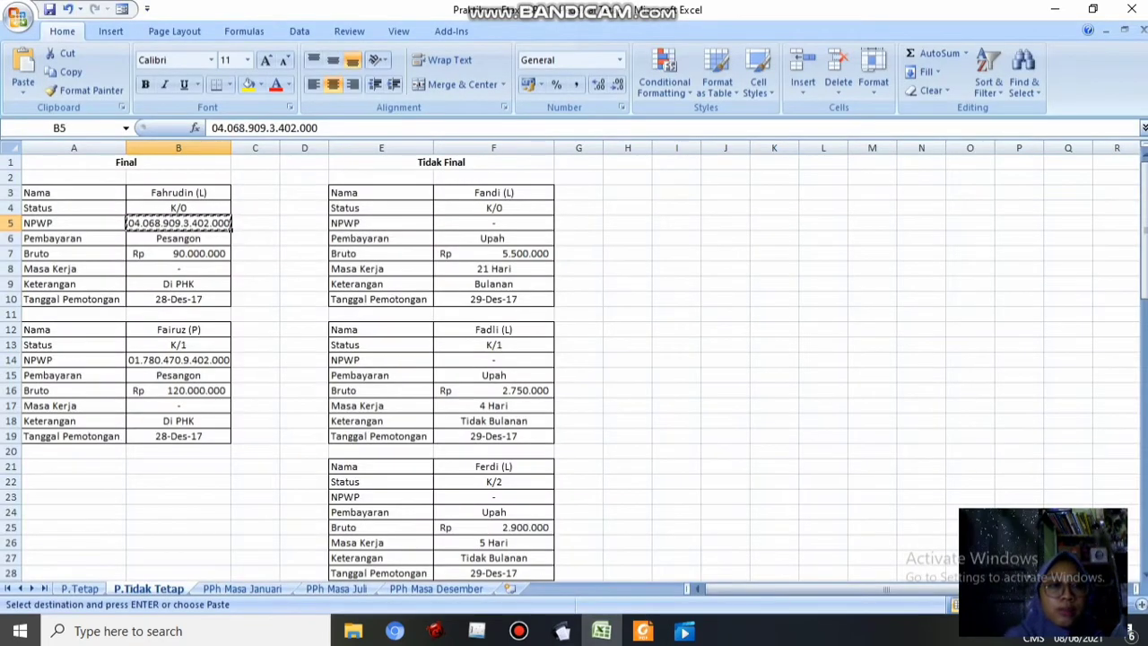
click(179, 254)
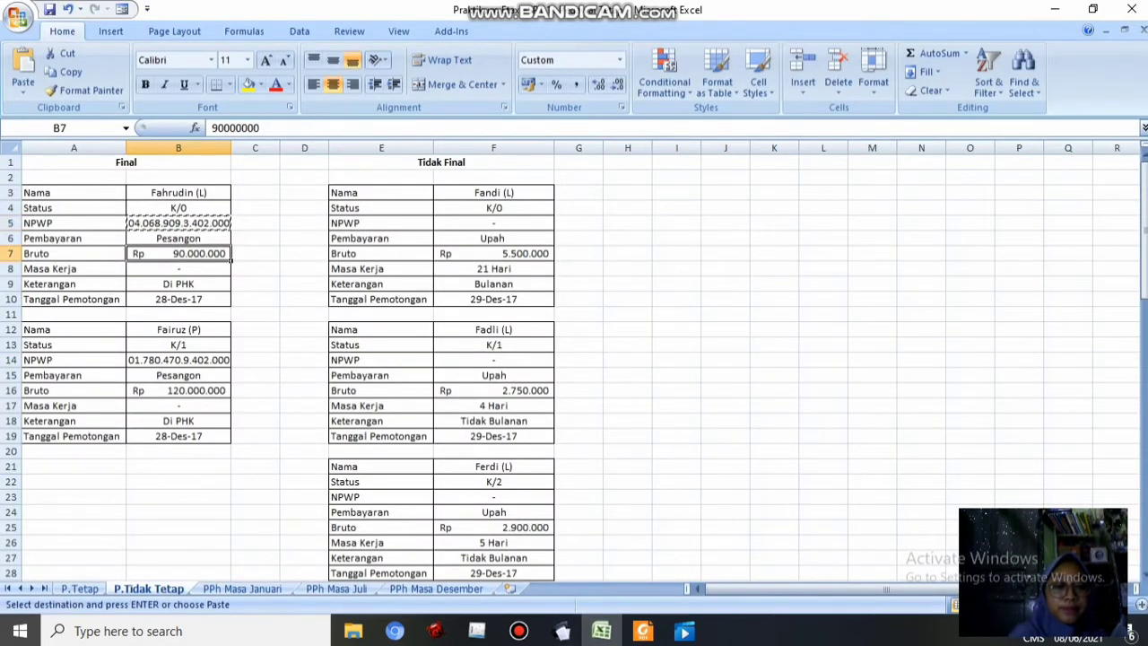
key(ctrl+c)
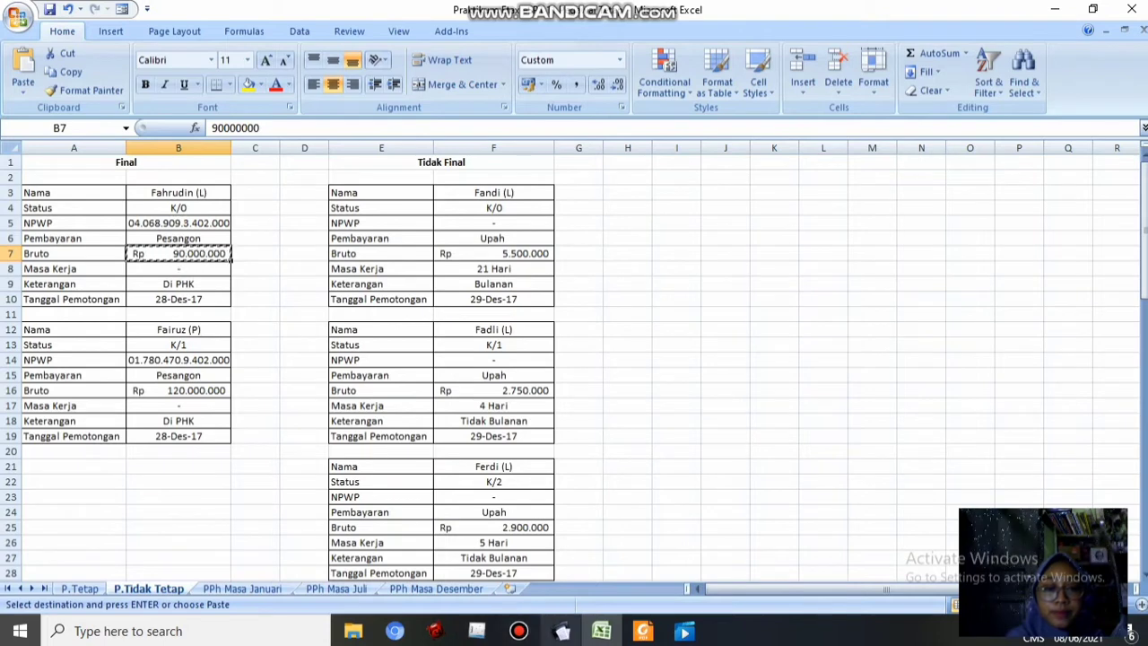
click(561, 630)
key(ctrl+v)
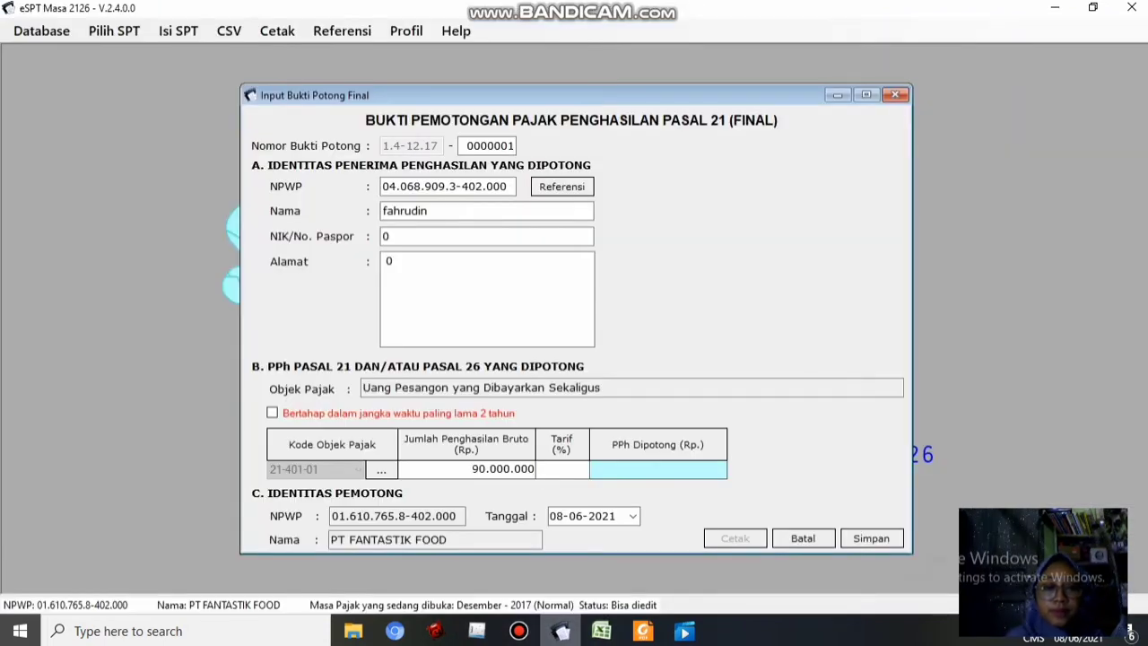
key(Tab)
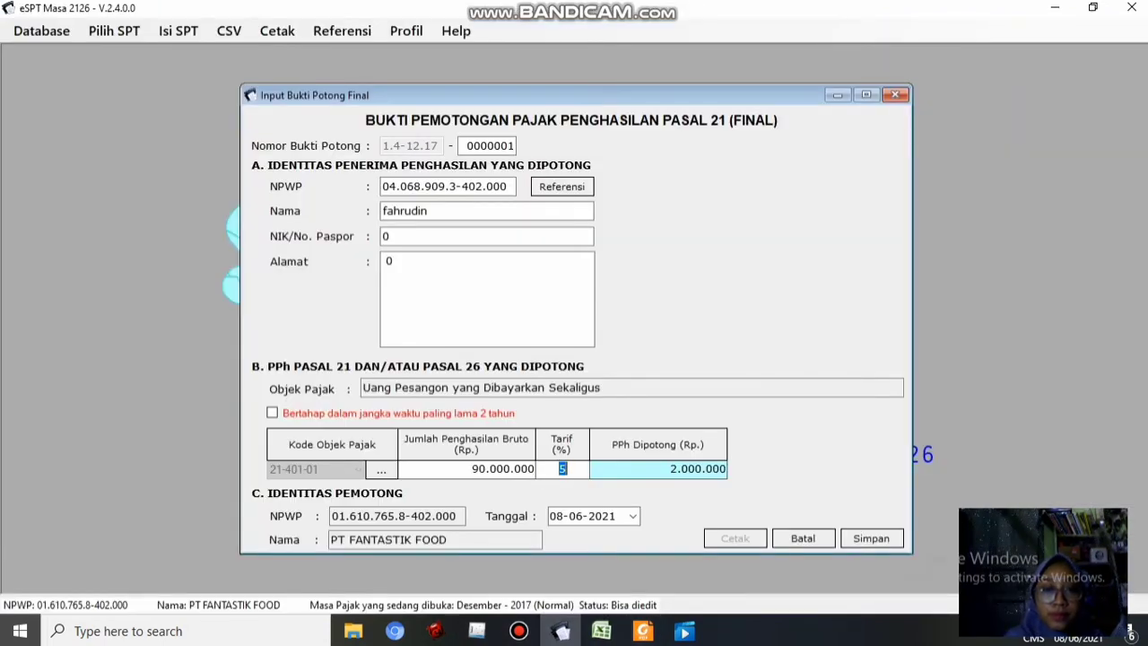
click(601, 630)
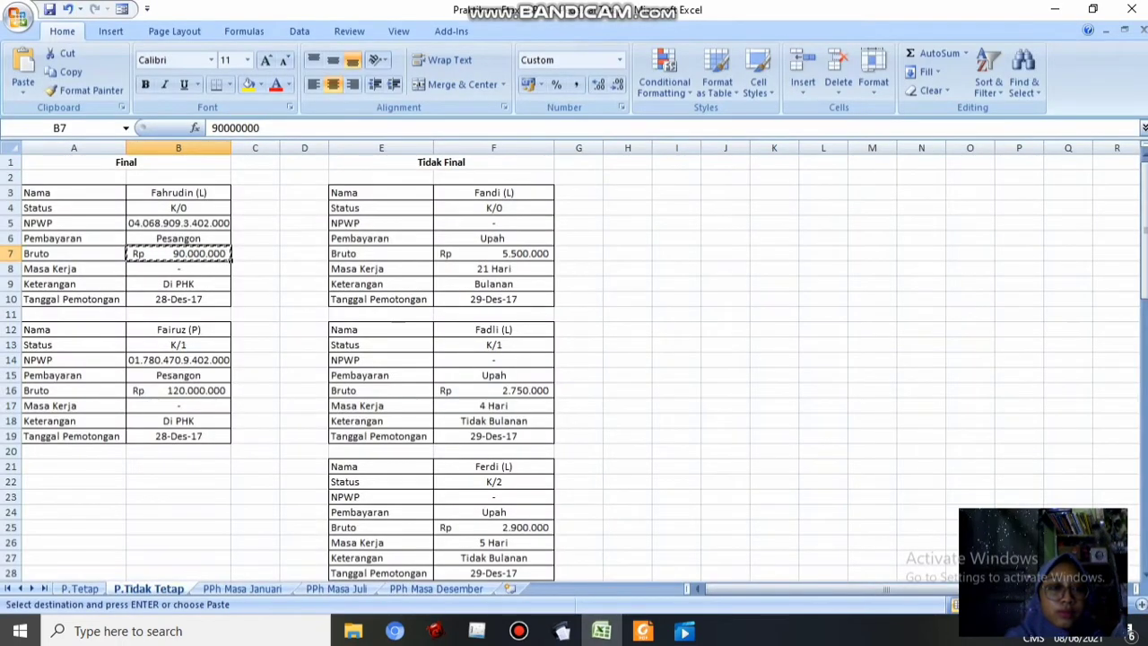
click(178, 300)
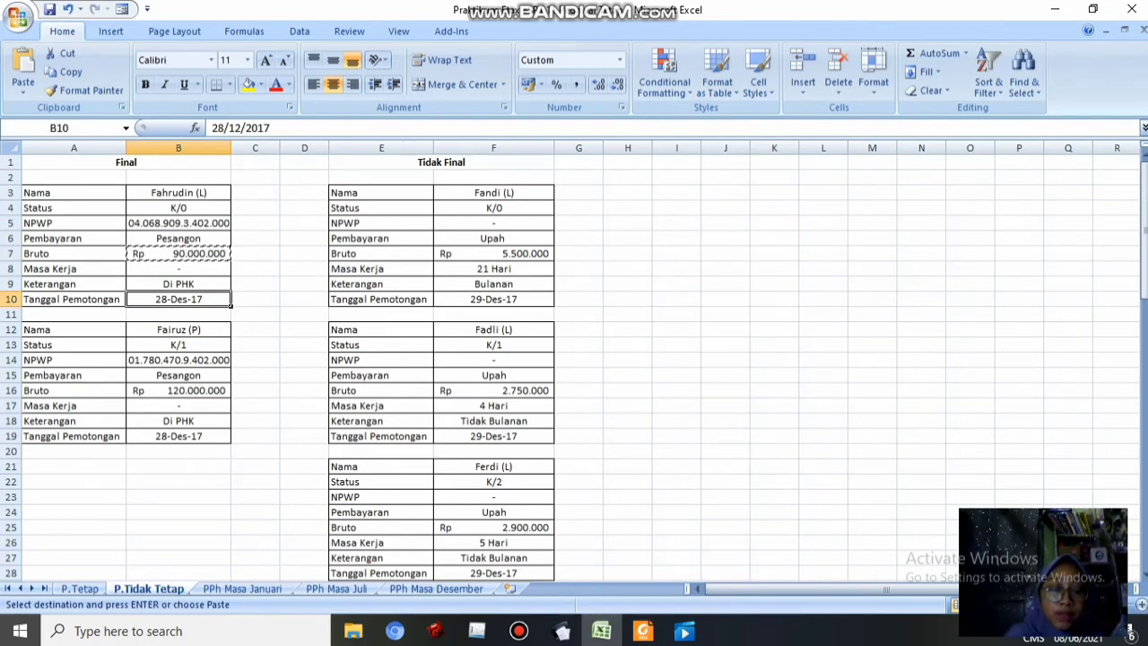
key(alt+Tab)
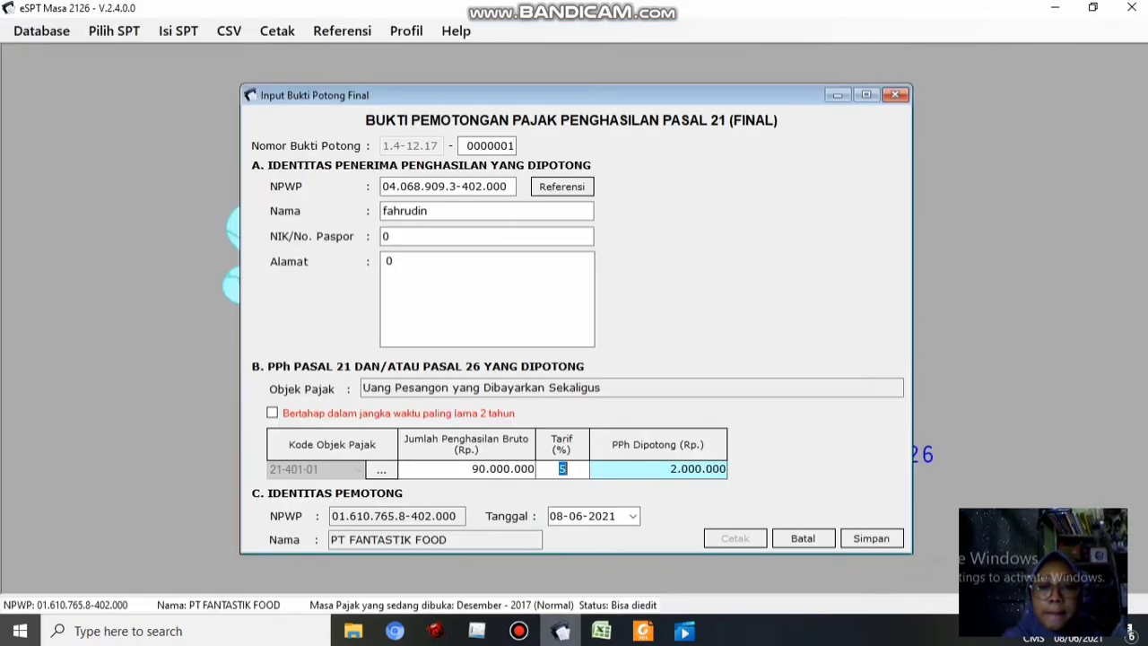
Set the slip date to 28-12-2017 in the calendar and save final slip 0000001
click(634, 516)
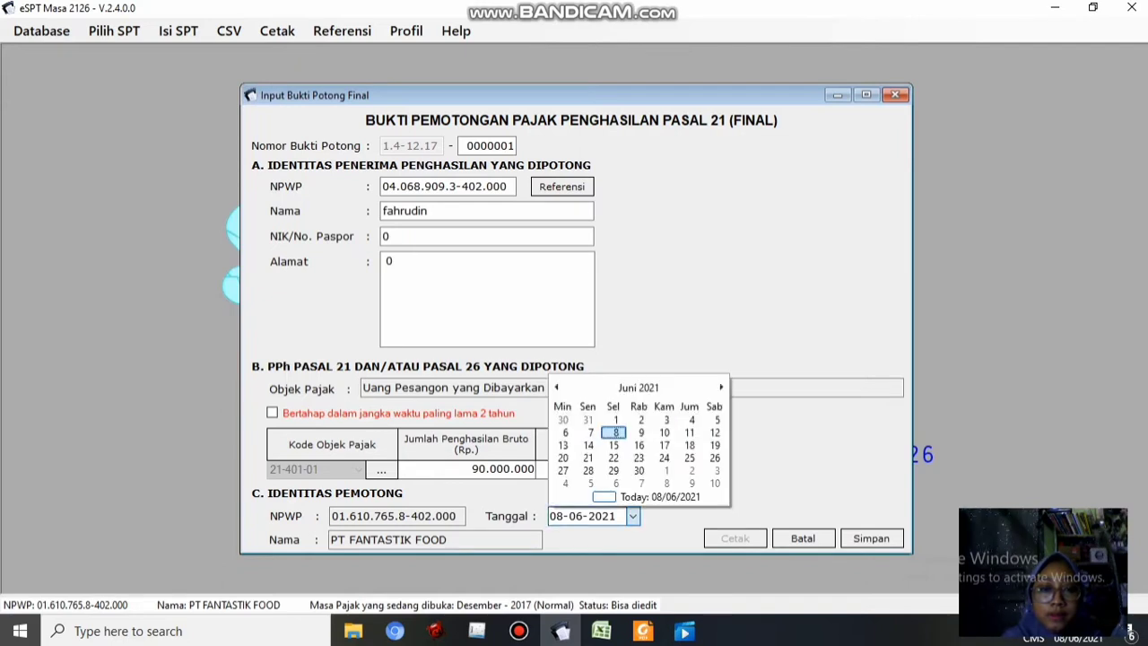
click(637, 388)
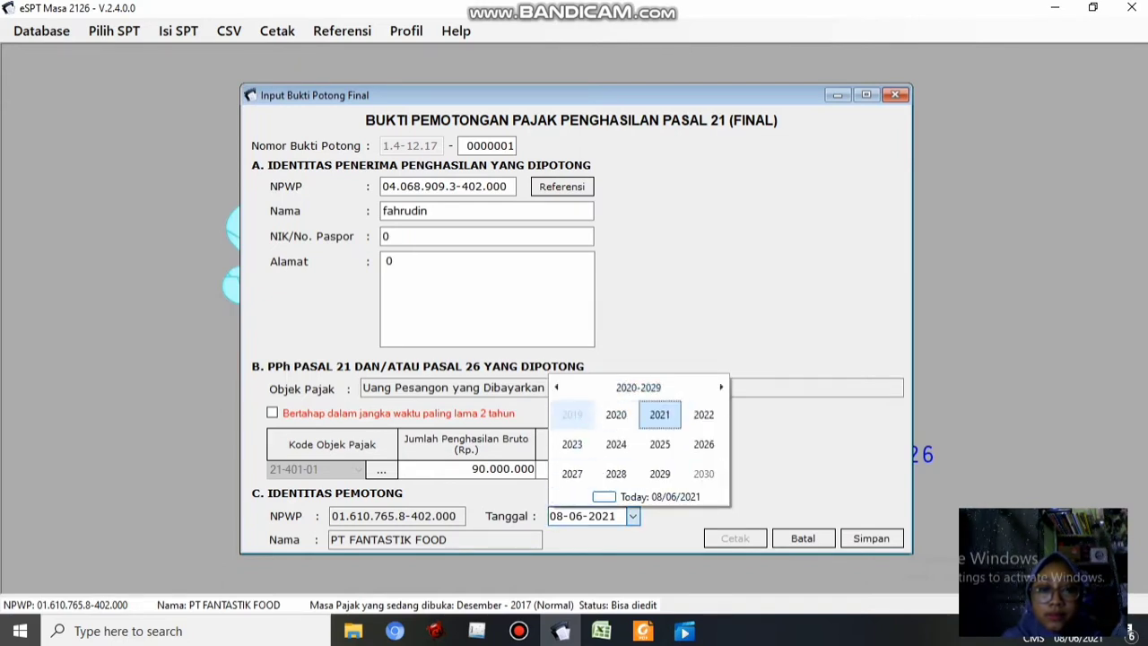
click(556, 387)
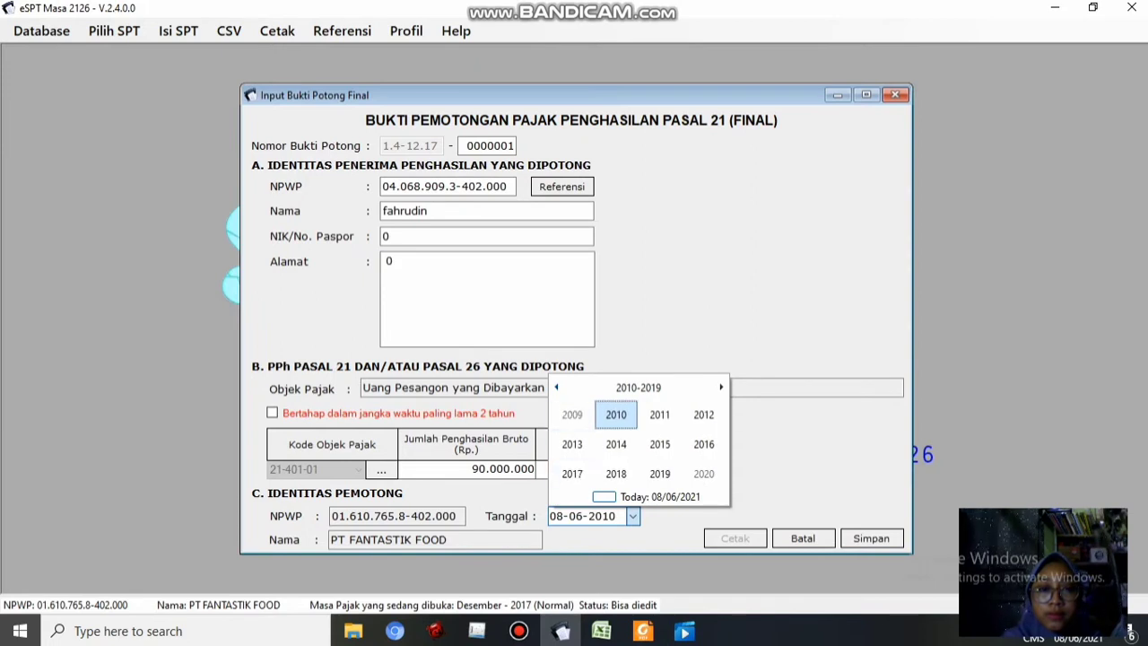
click(572, 474)
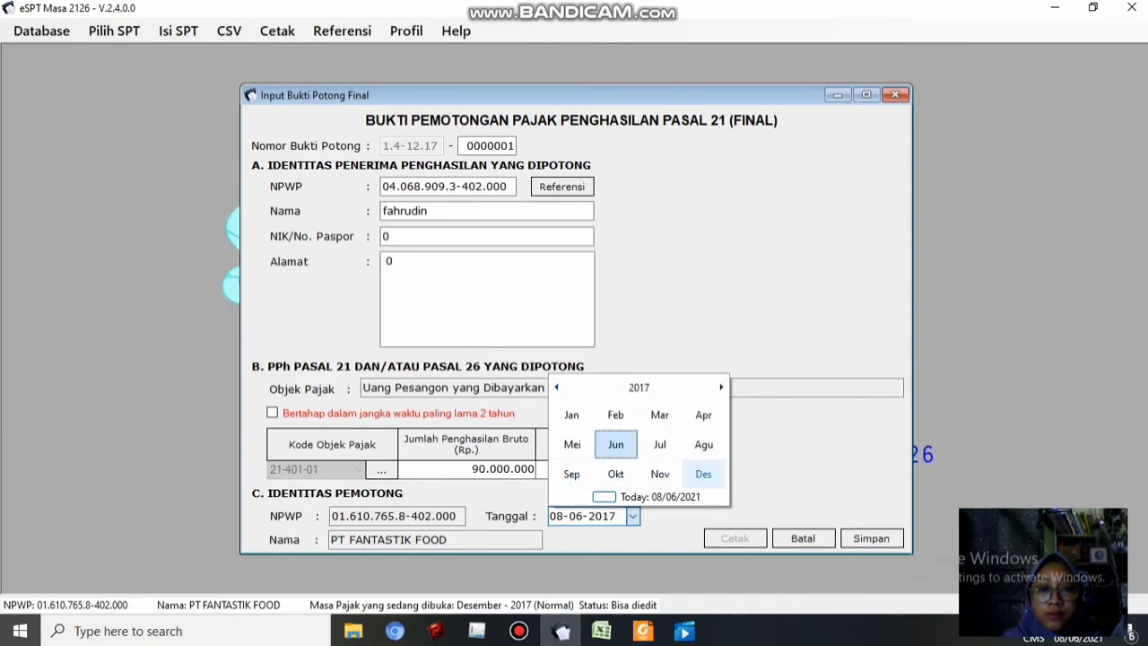
click(704, 474)
click(664, 470)
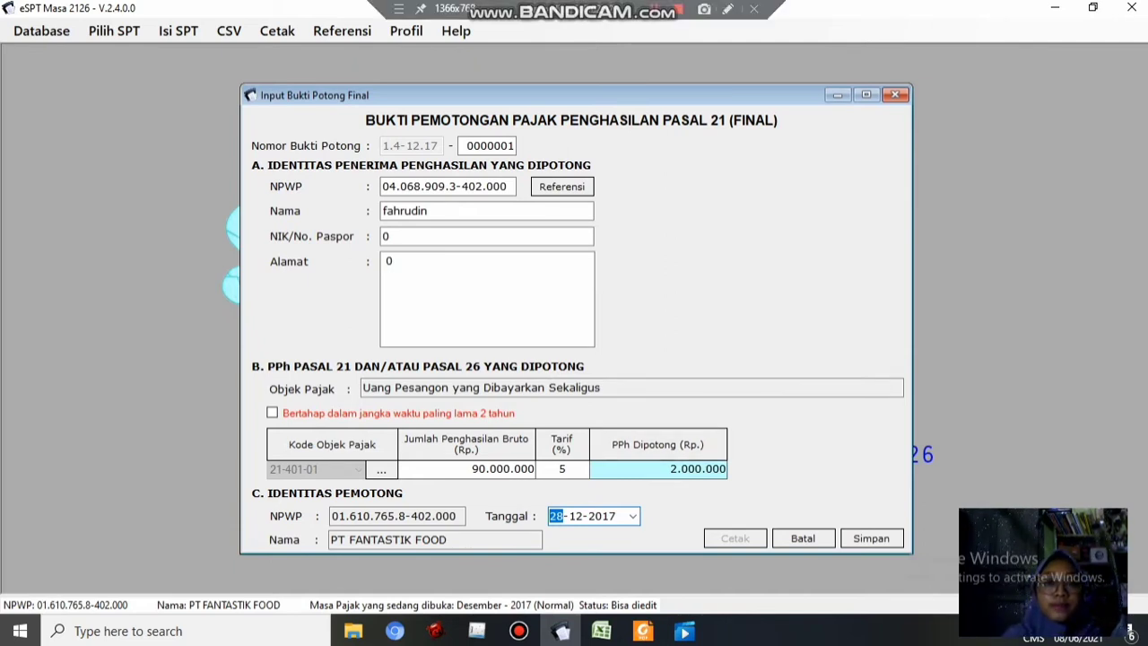
click(655, 10)
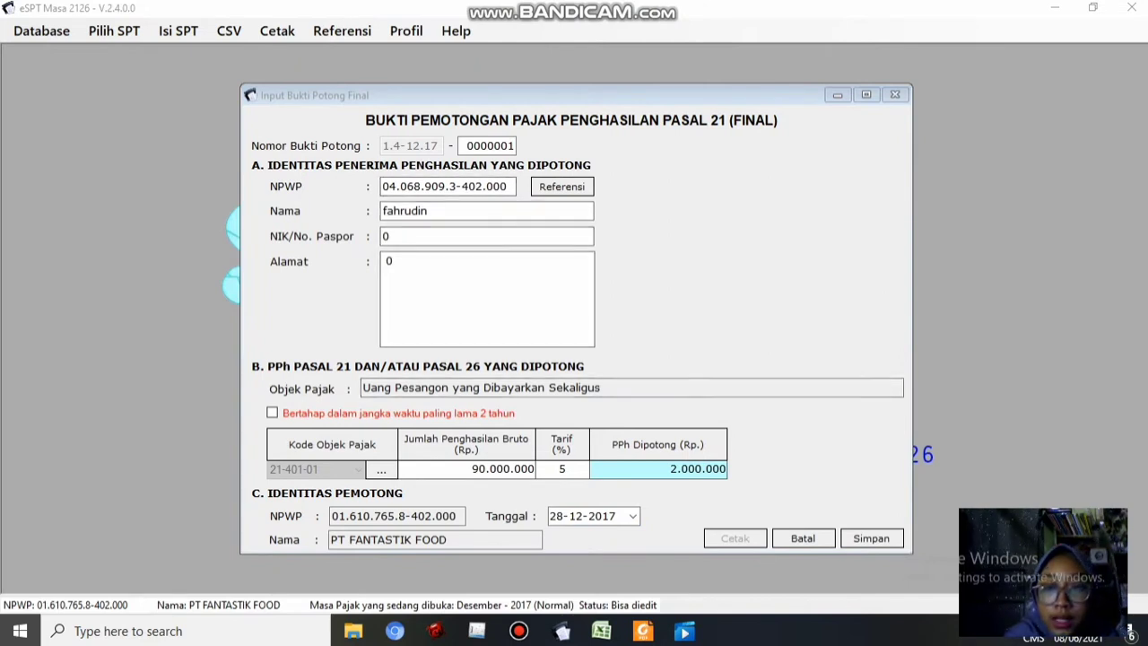
click(872, 538)
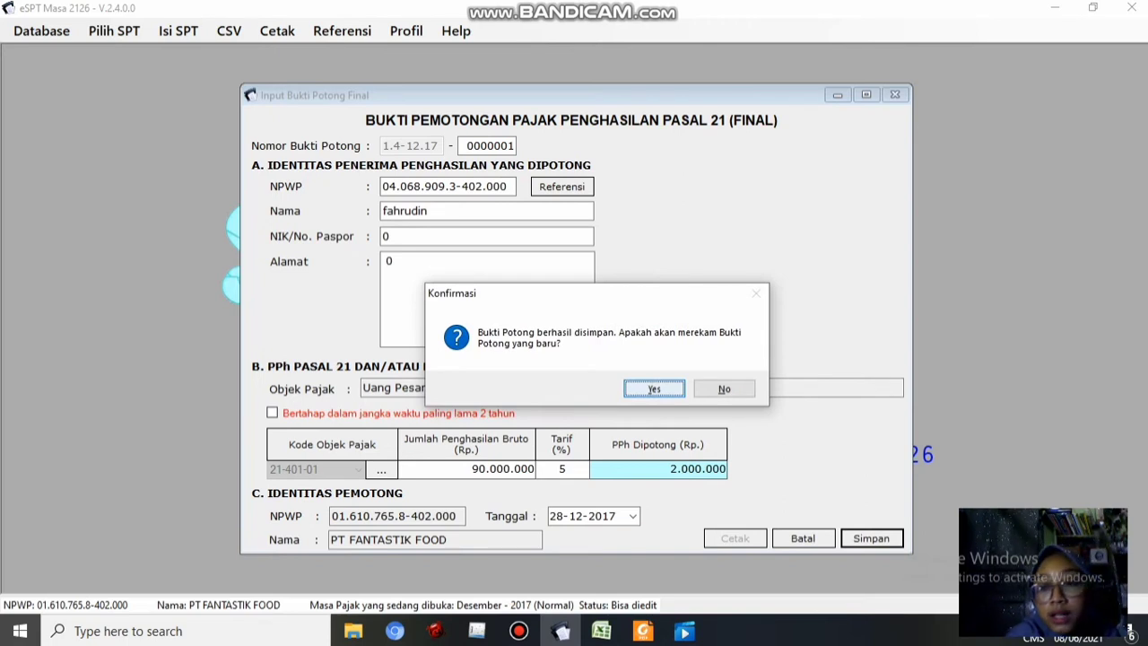
Start slip 0000002 and paste the second recipient's NPWP from cell B14
key(Return)
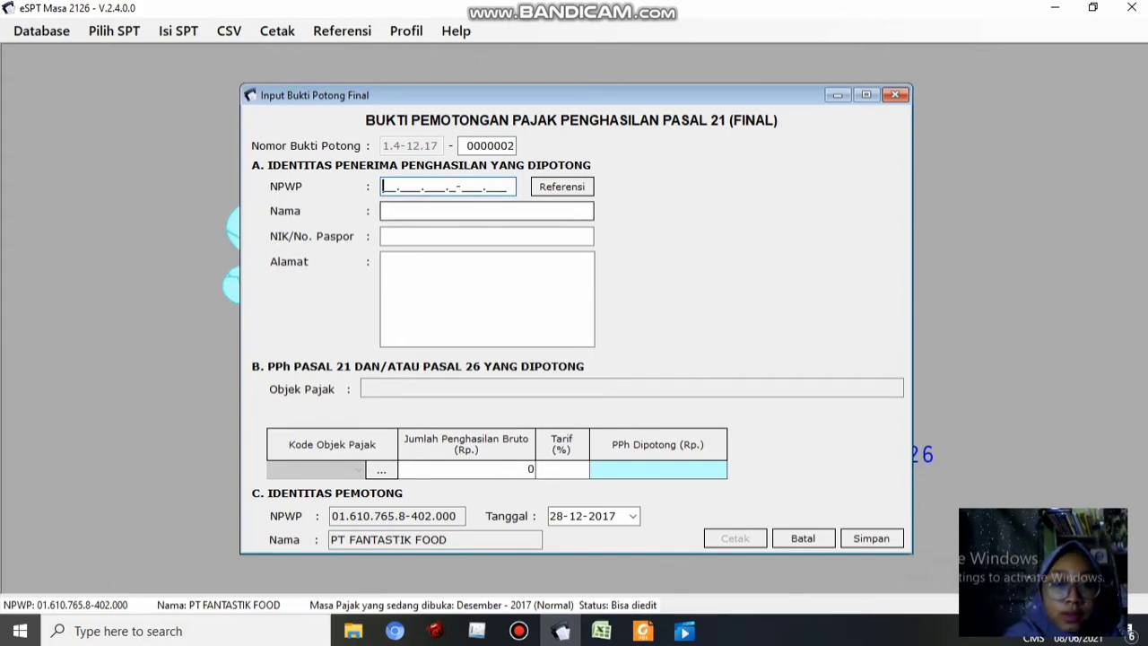
key(alt+Tab)
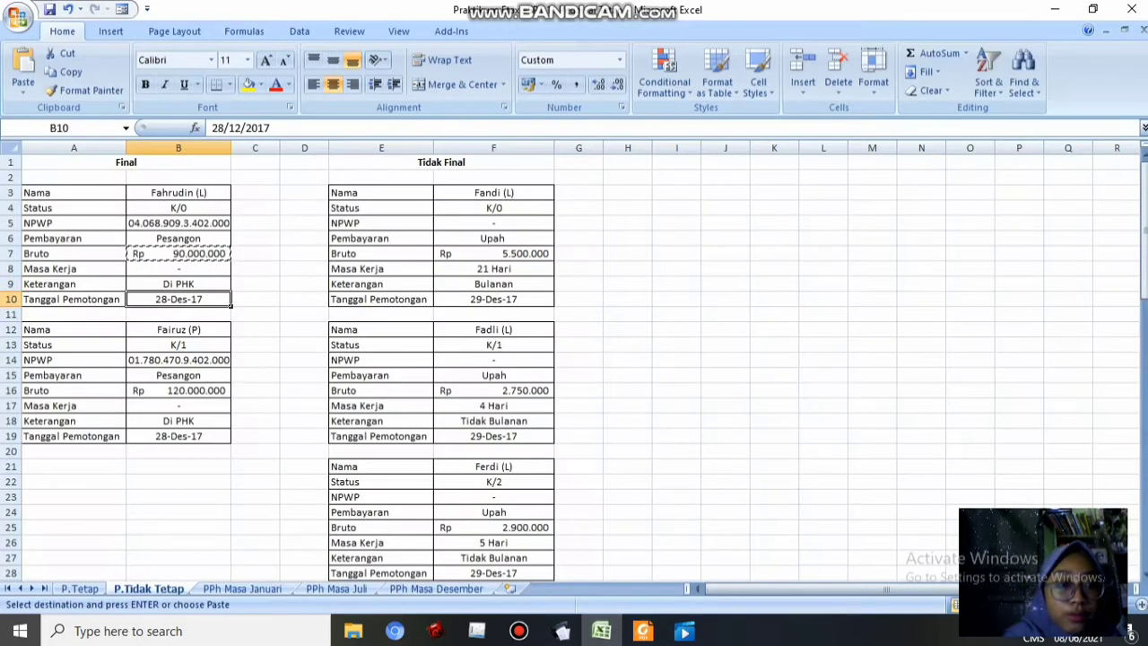
click(179, 360)
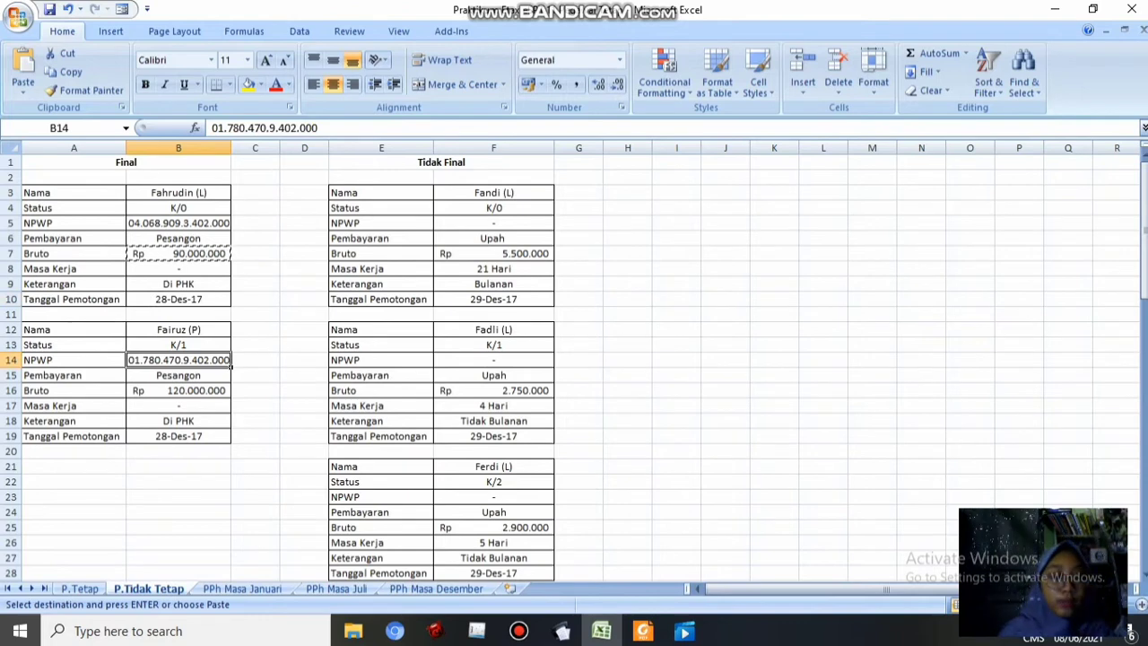
key(ctrl+c)
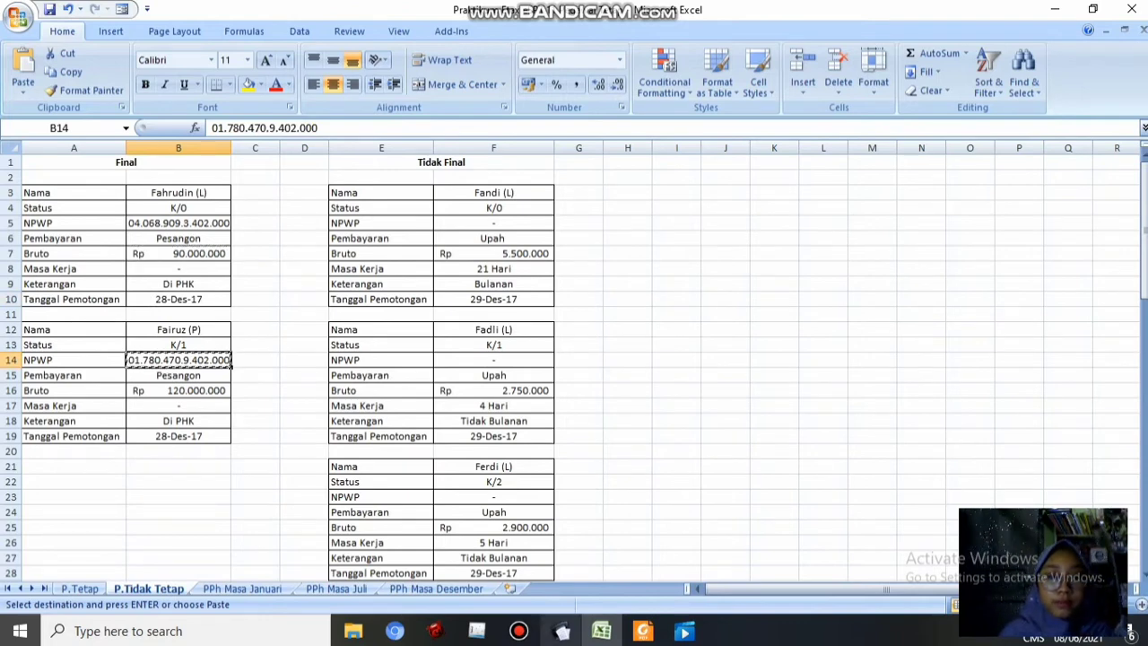
key(alt+Tab)
key(ctrl+v)
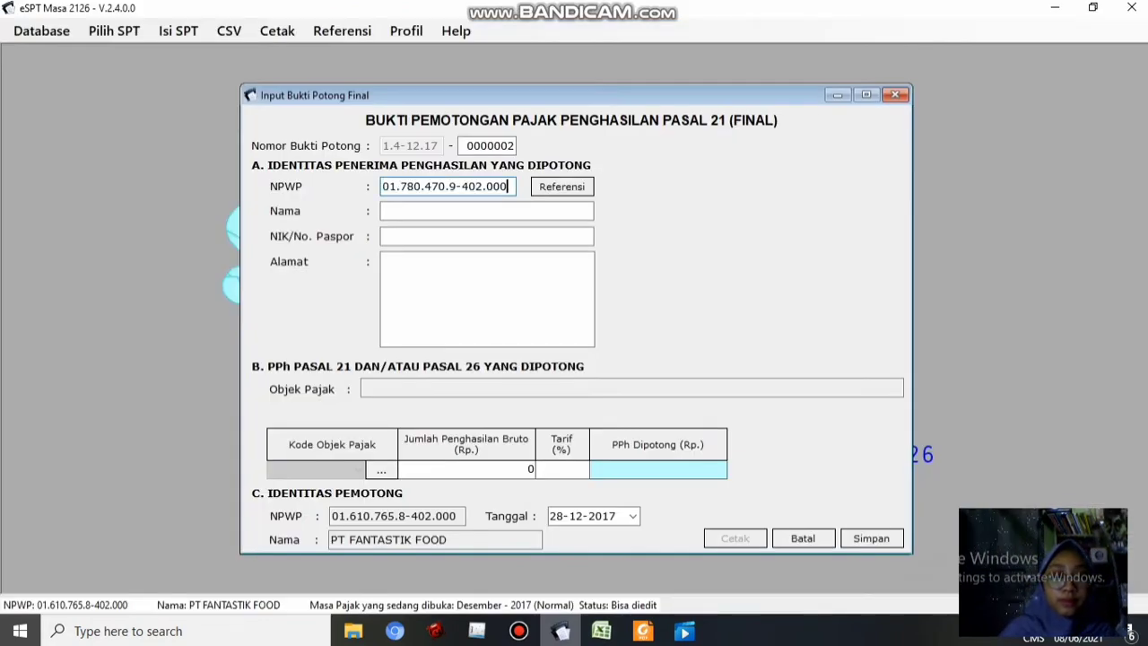
Type the recipient's name and enter 0 for both NIK/passport and address
click(385, 211)
text(Fairuz)
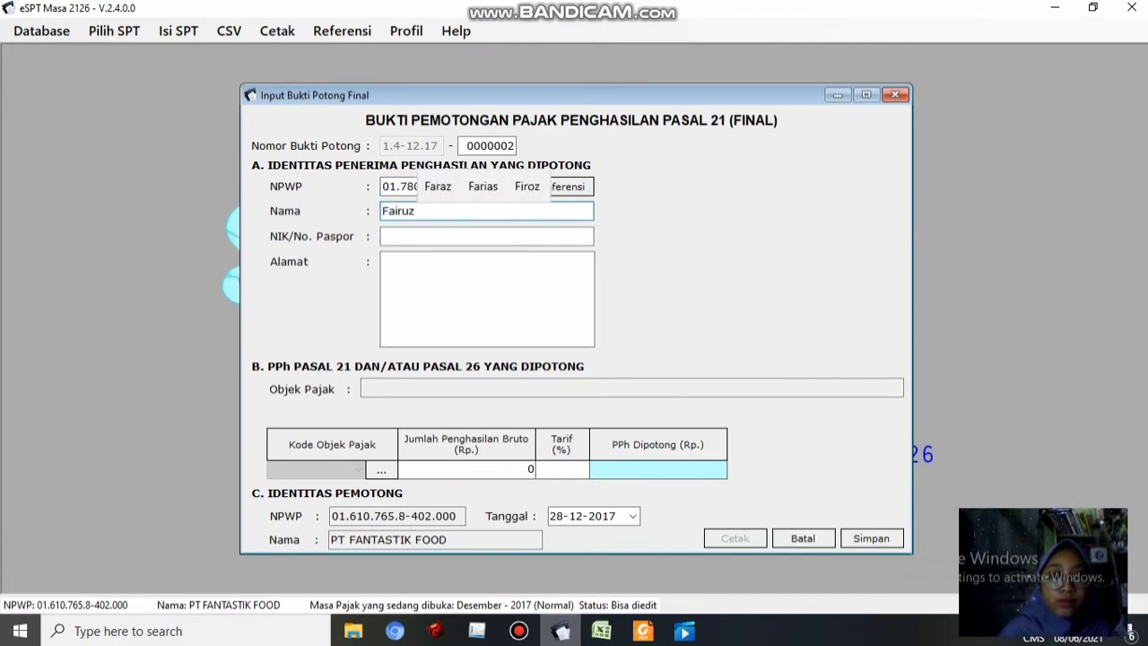
click(386, 236)
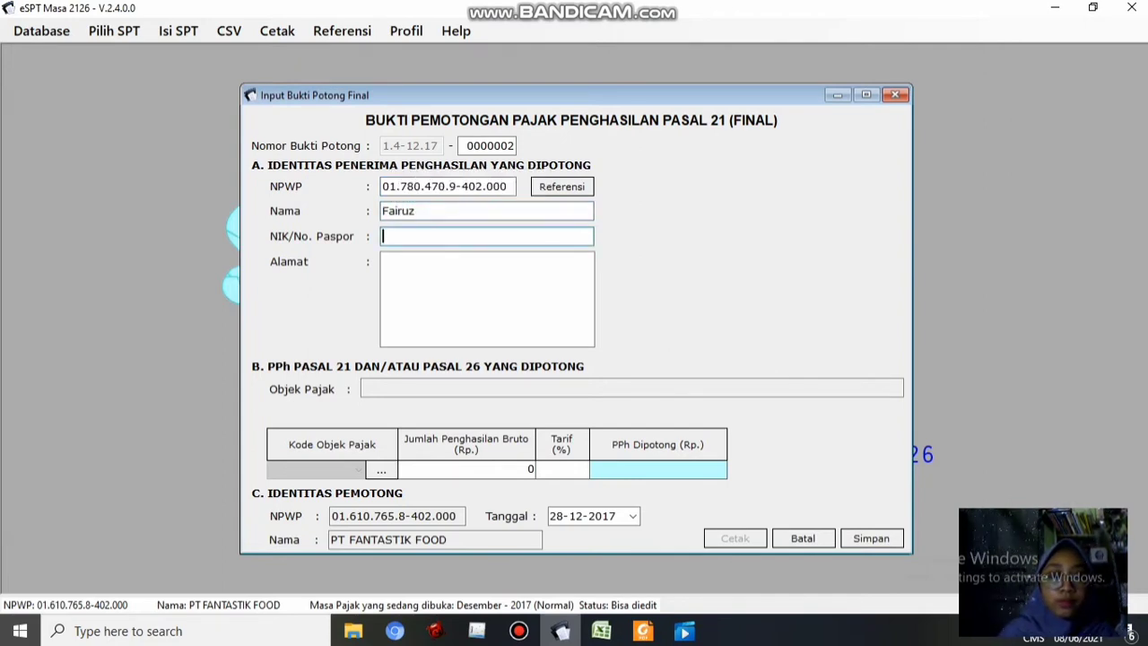
text(0)
key(Tab)
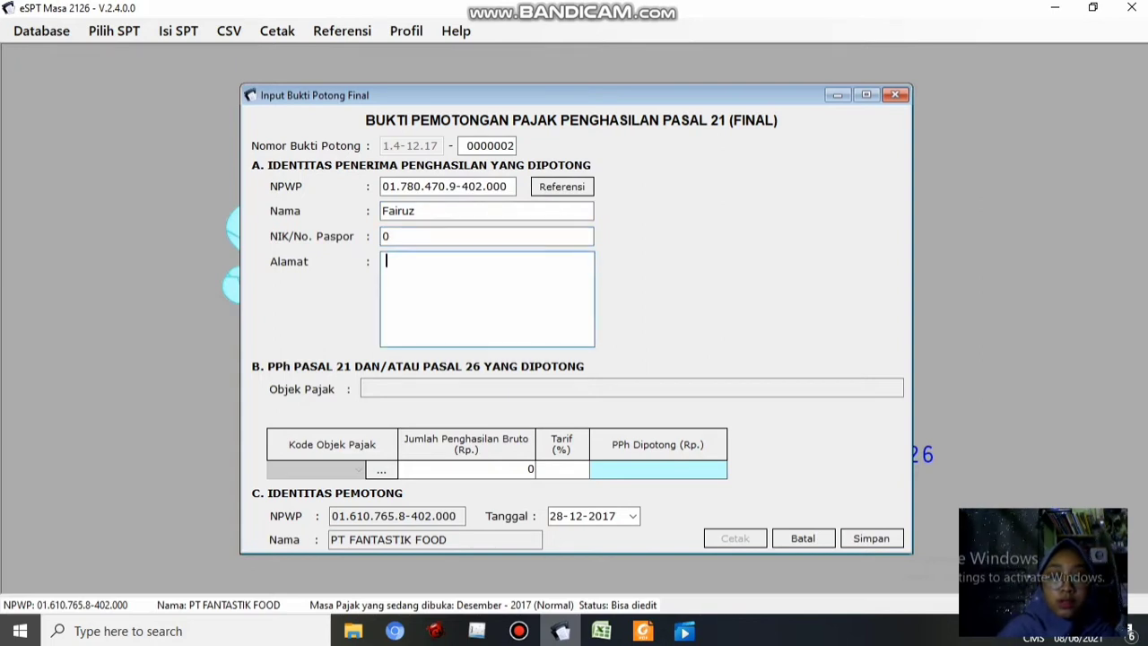
text(0)
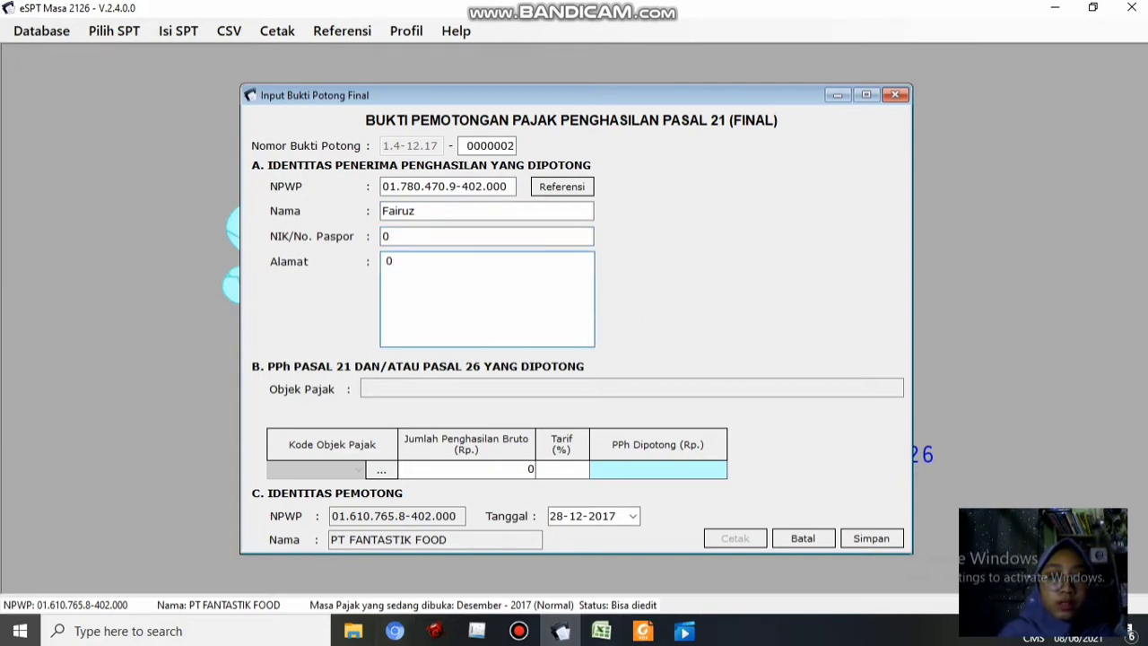
click(601, 631)
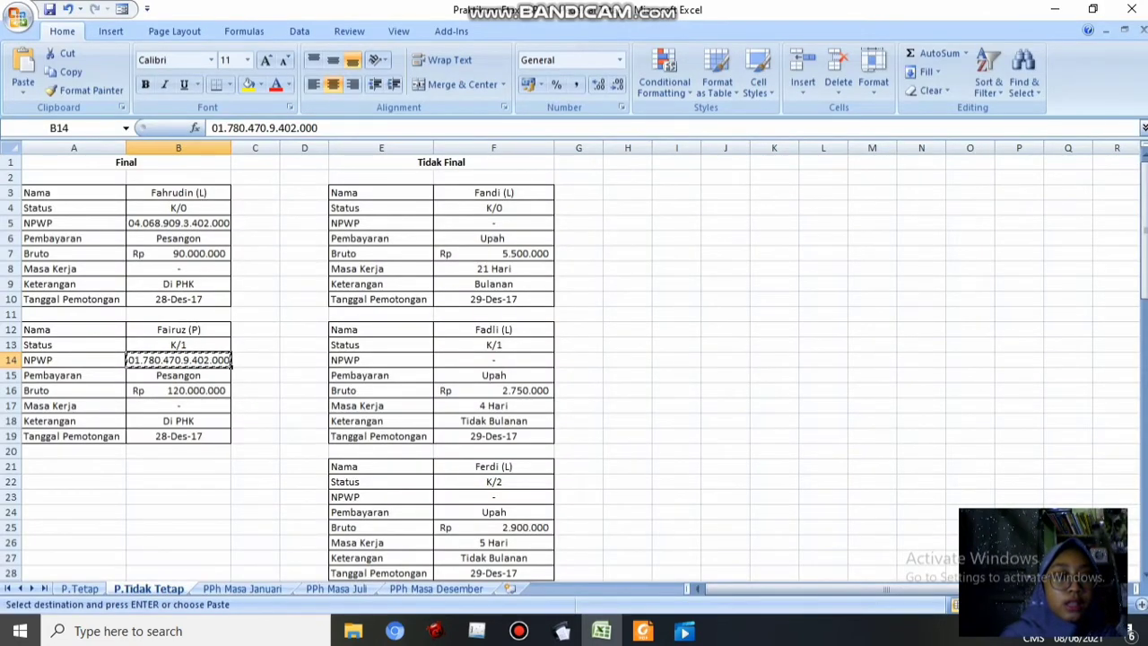
click(562, 630)
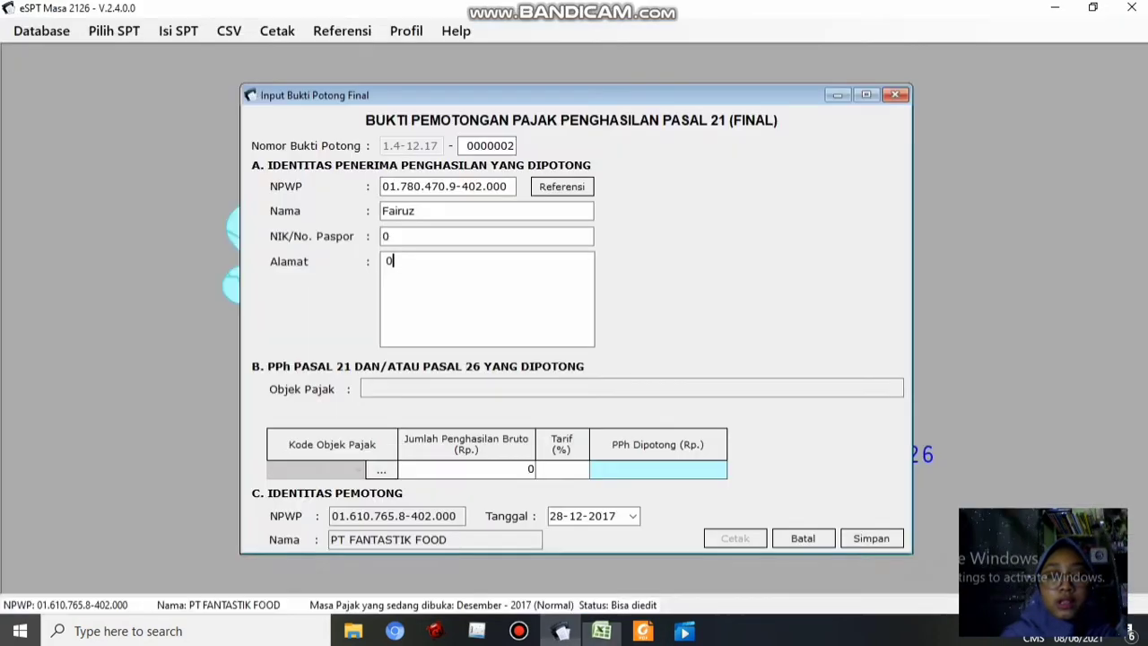
Choose code 21-401-01 and paste gross income 120.000.000 from cell B16 at a 15% rate
click(382, 470)
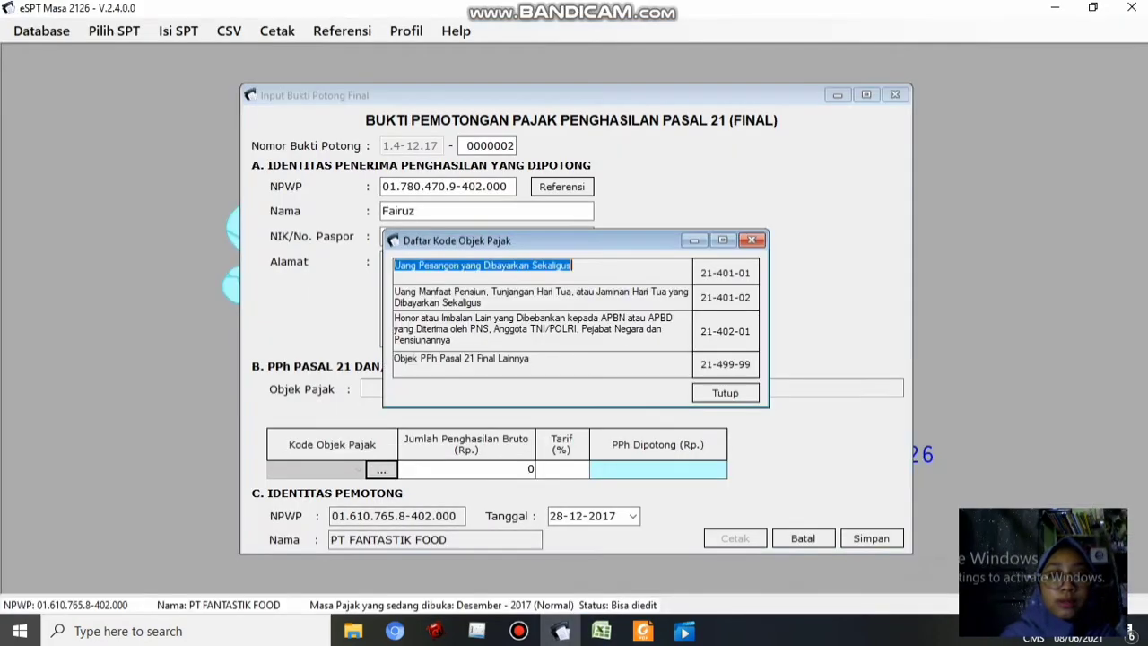
click(726, 273)
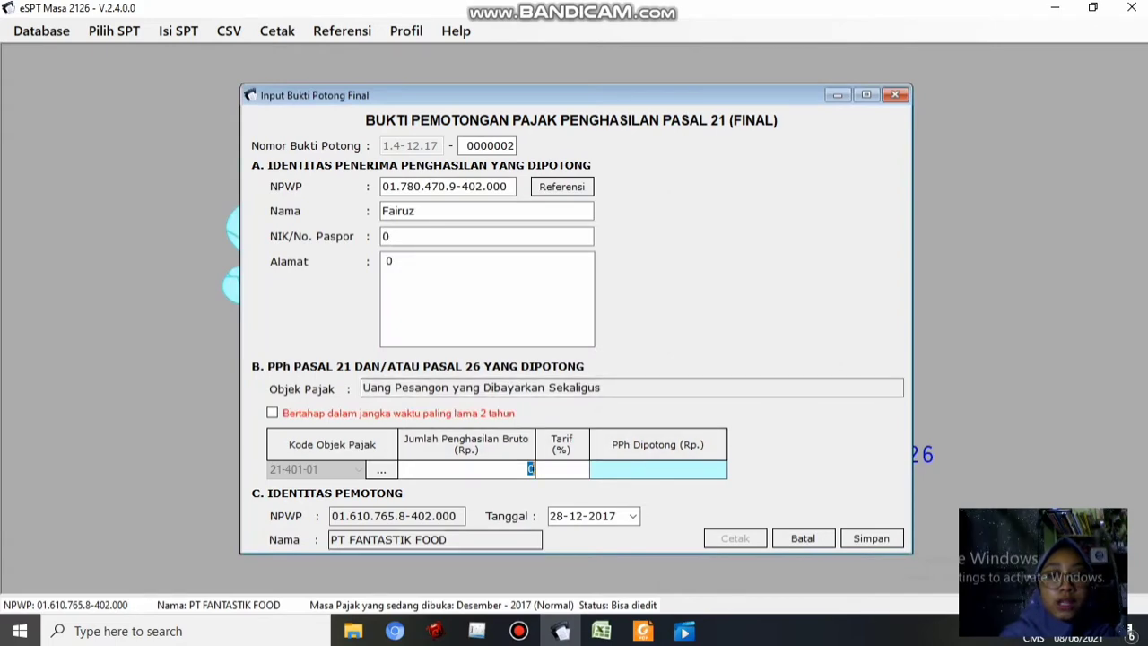
click(601, 631)
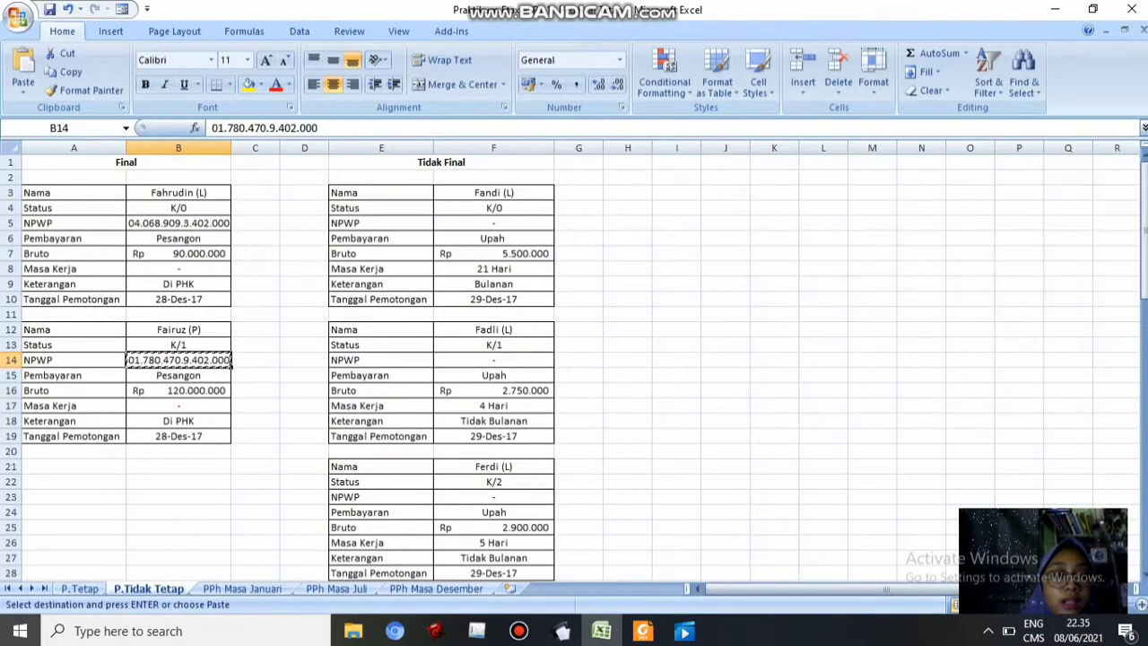
key(Down)
key(Down)
key(ctrl+c)
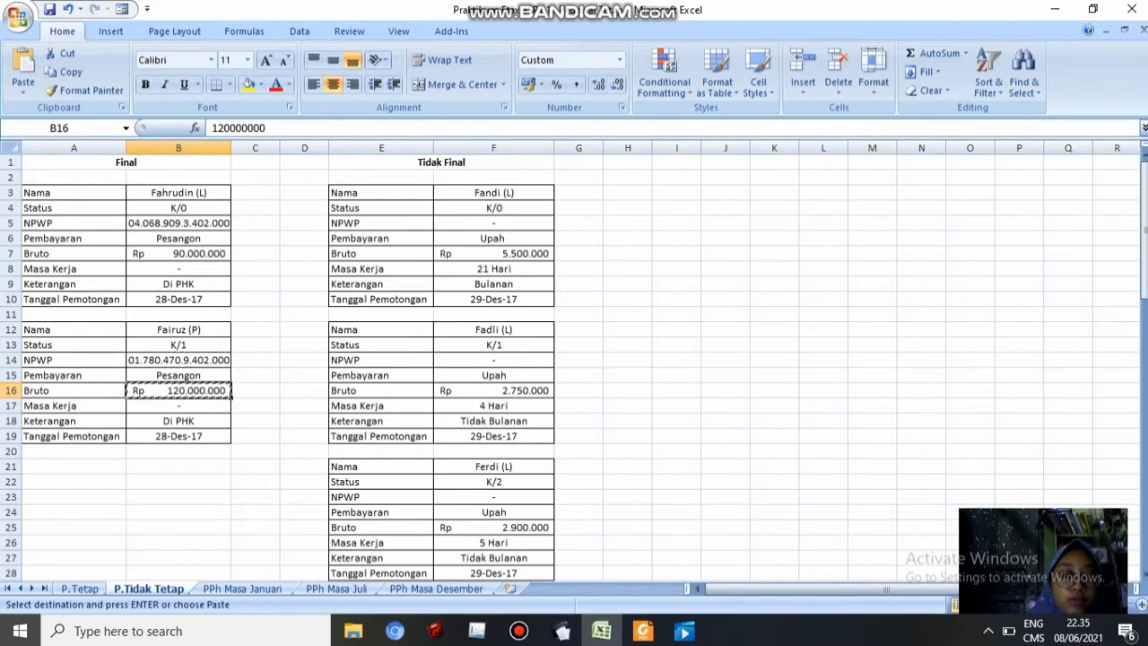
click(563, 630)
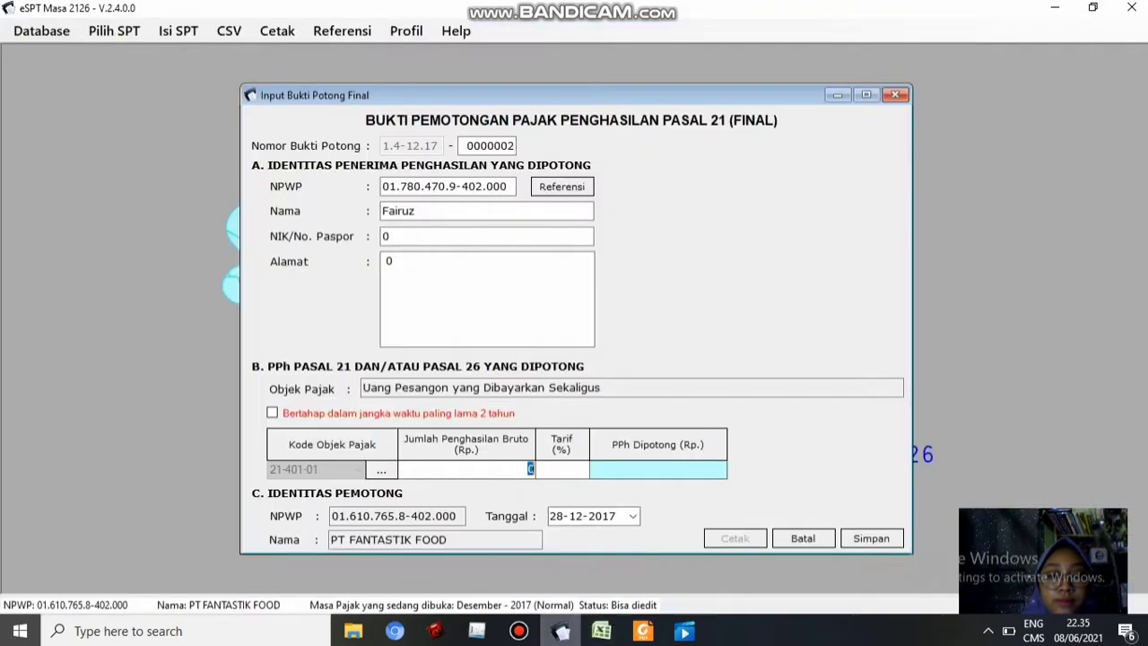
key(ctrl+v)
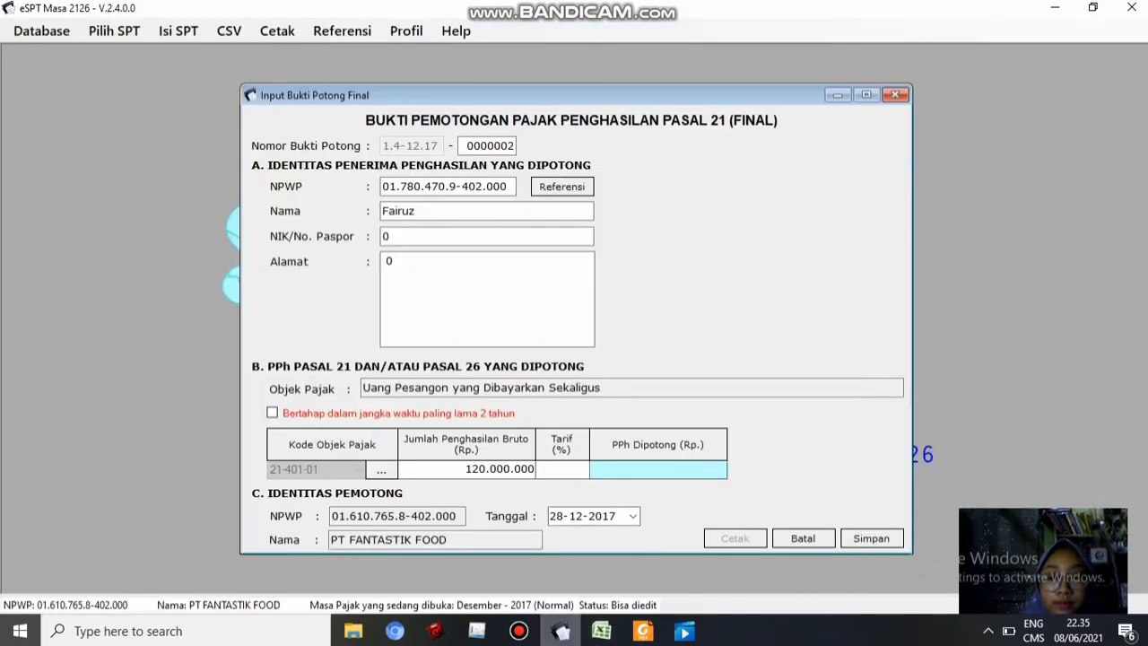
key(Tab)
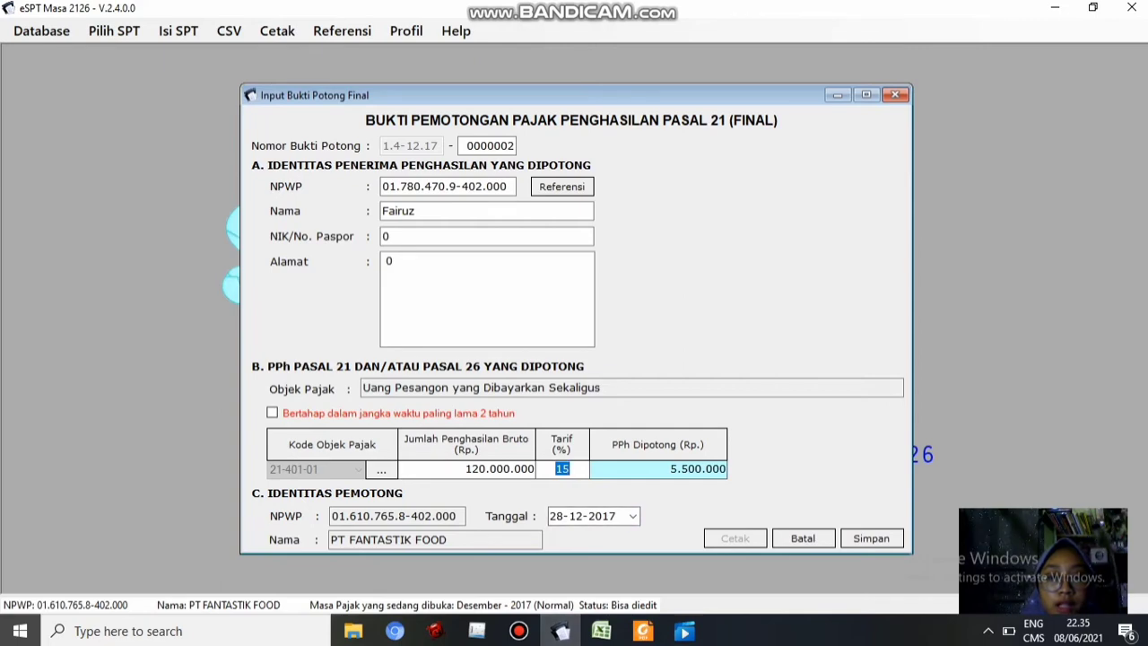
Check against the spreadsheet and save slip 0000002 with 5.500.000 withheld
click(601, 631)
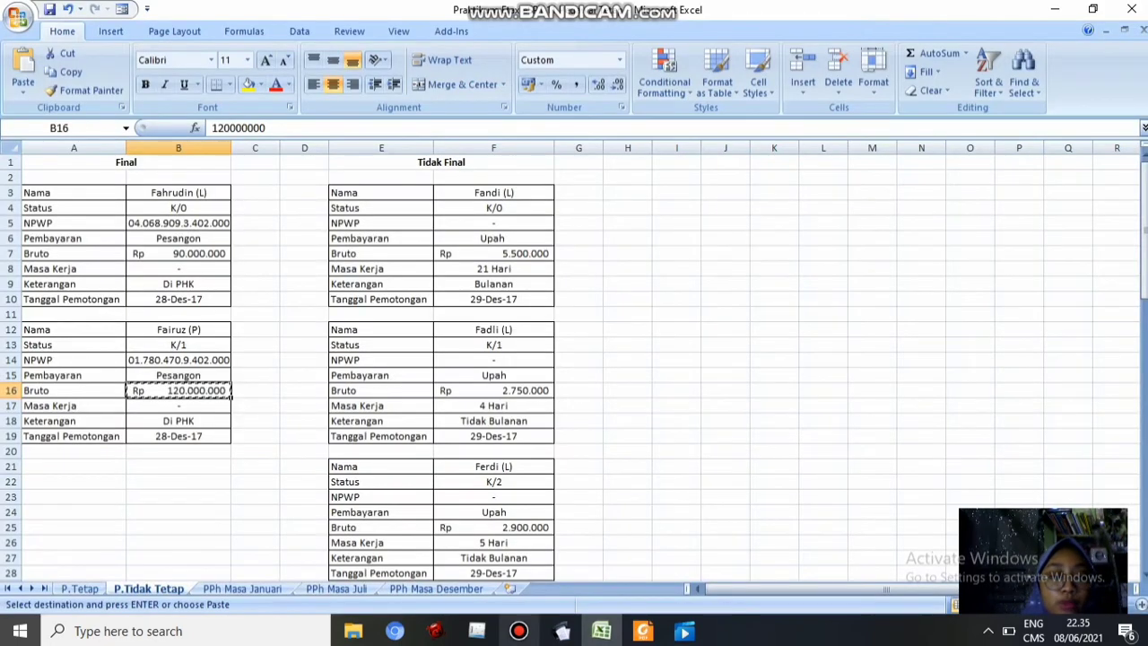
click(561, 631)
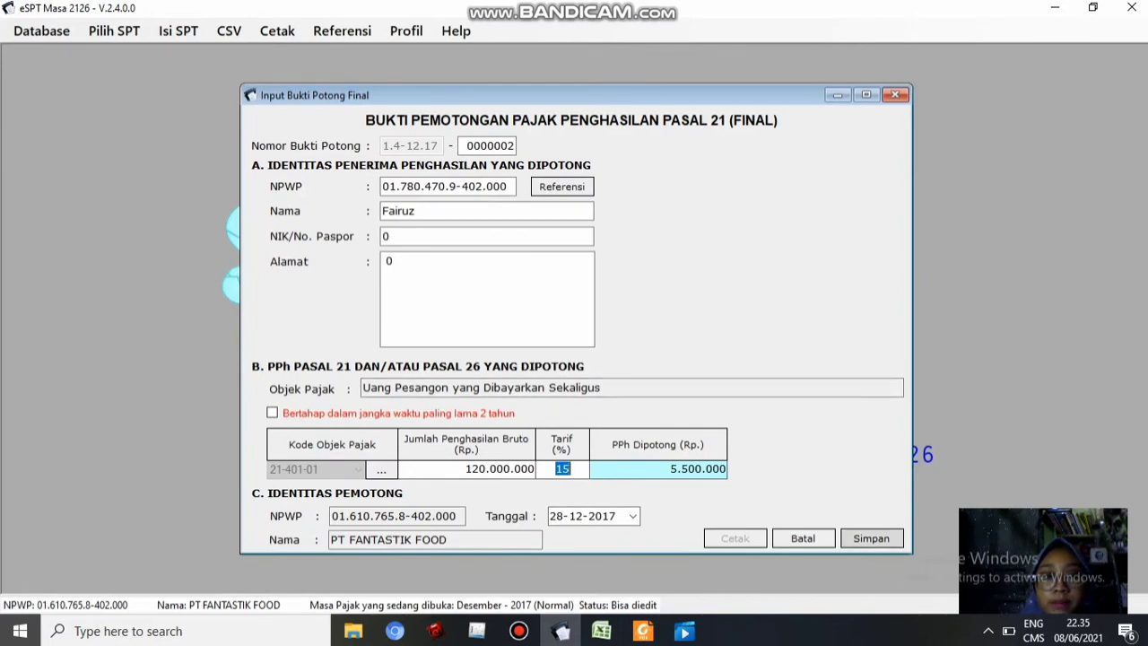
click(871, 539)
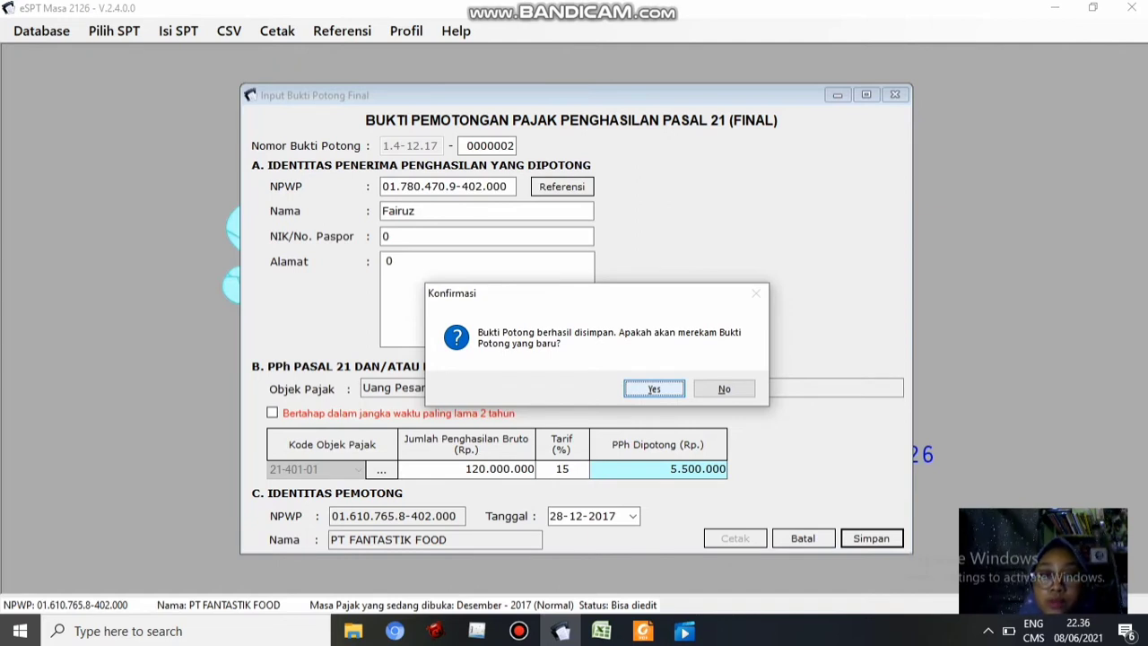
Decline adding another final slip, review the two listed slips, and close the list
click(724, 389)
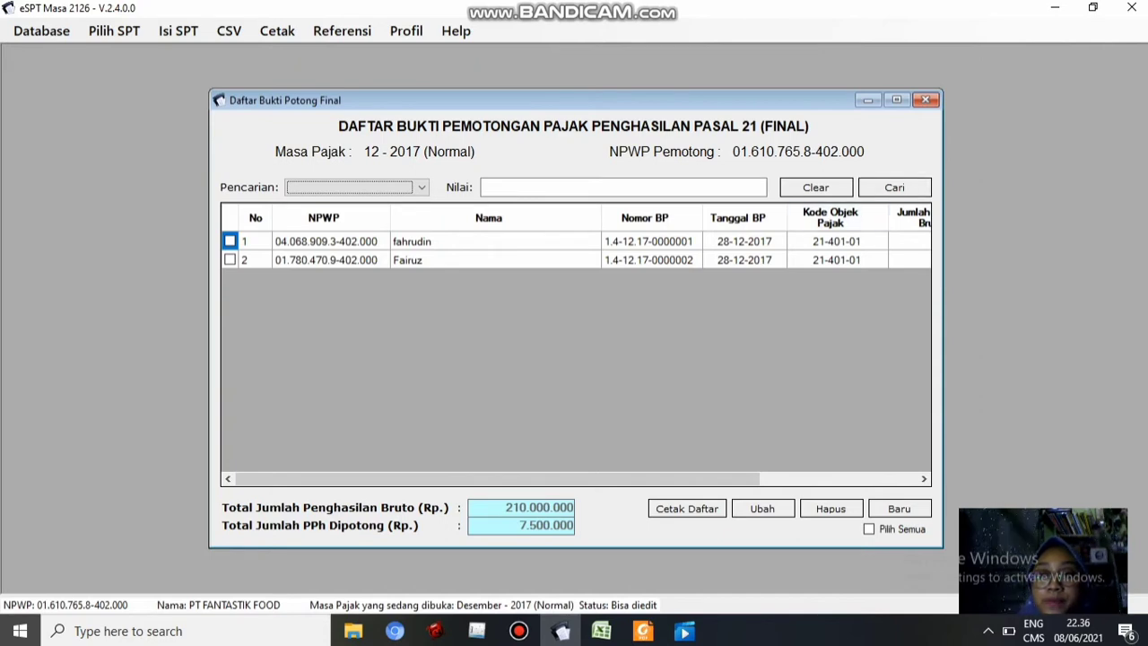
click(926, 100)
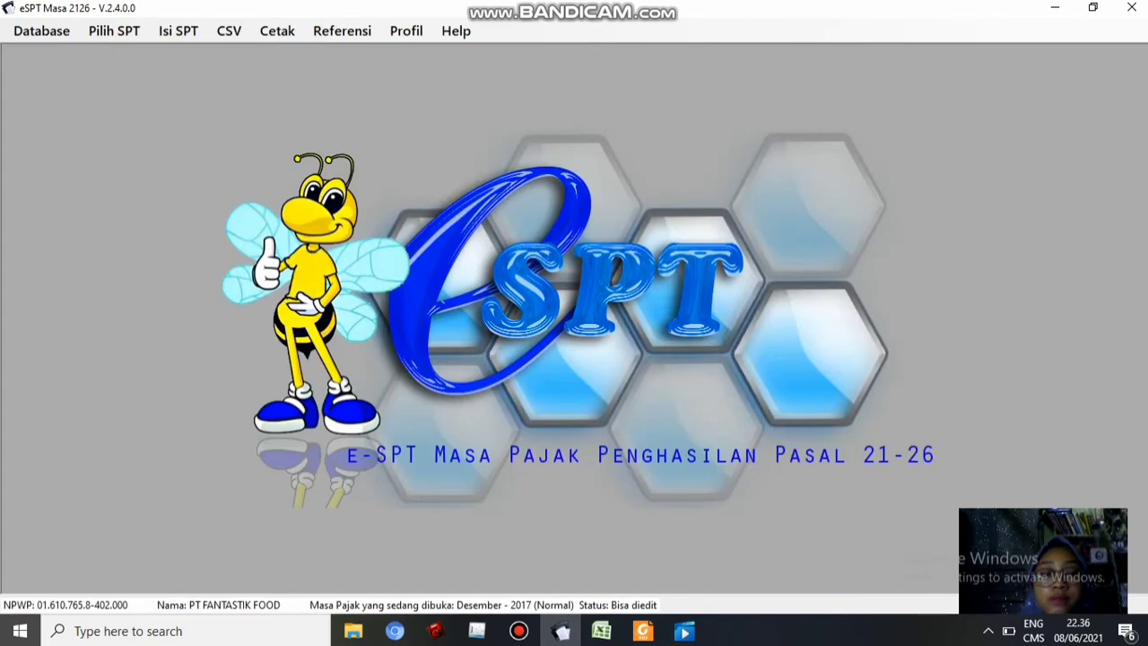
Open the Tidak Final (1721-II) slip list and start a new non-final slip
click(178, 30)
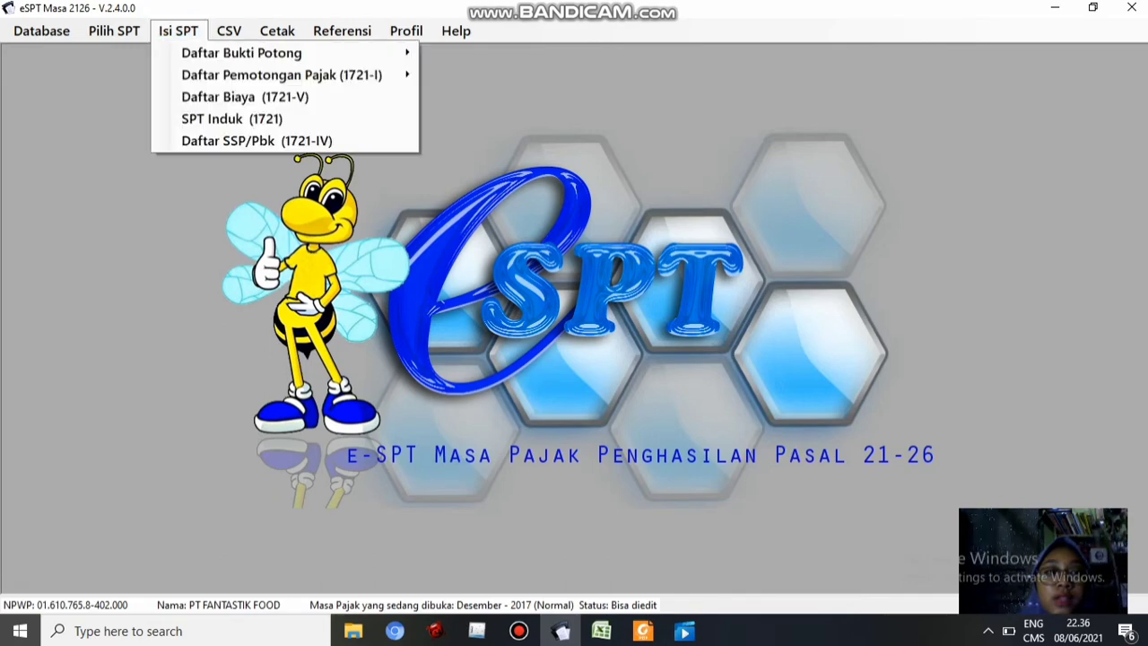
mouse_move(242, 53)
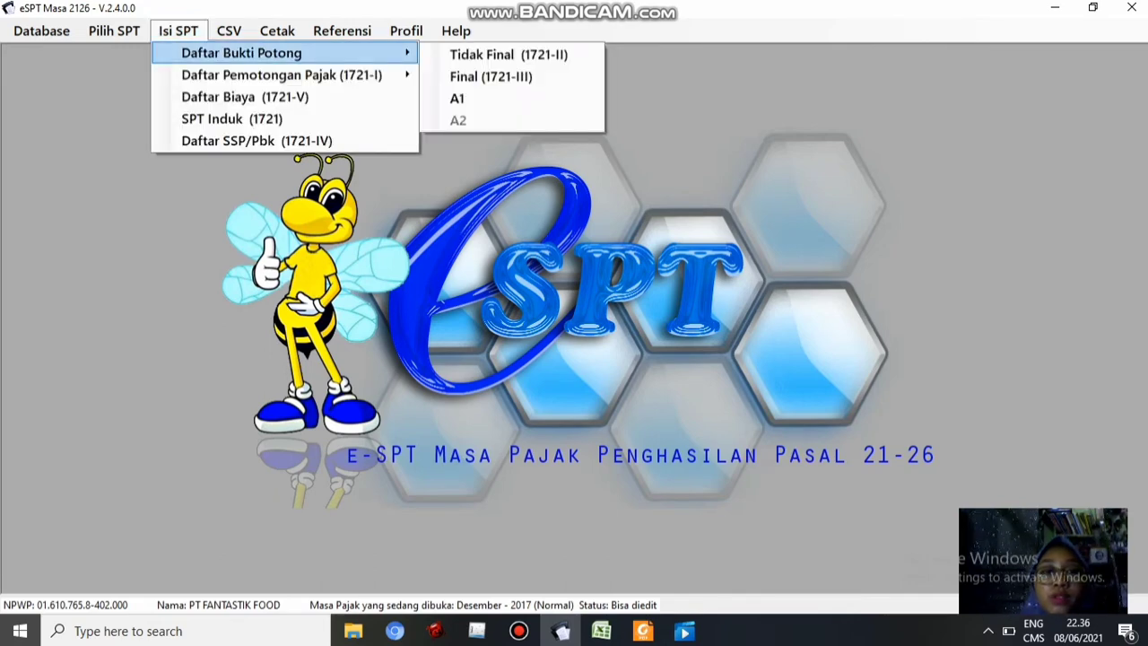
click(509, 54)
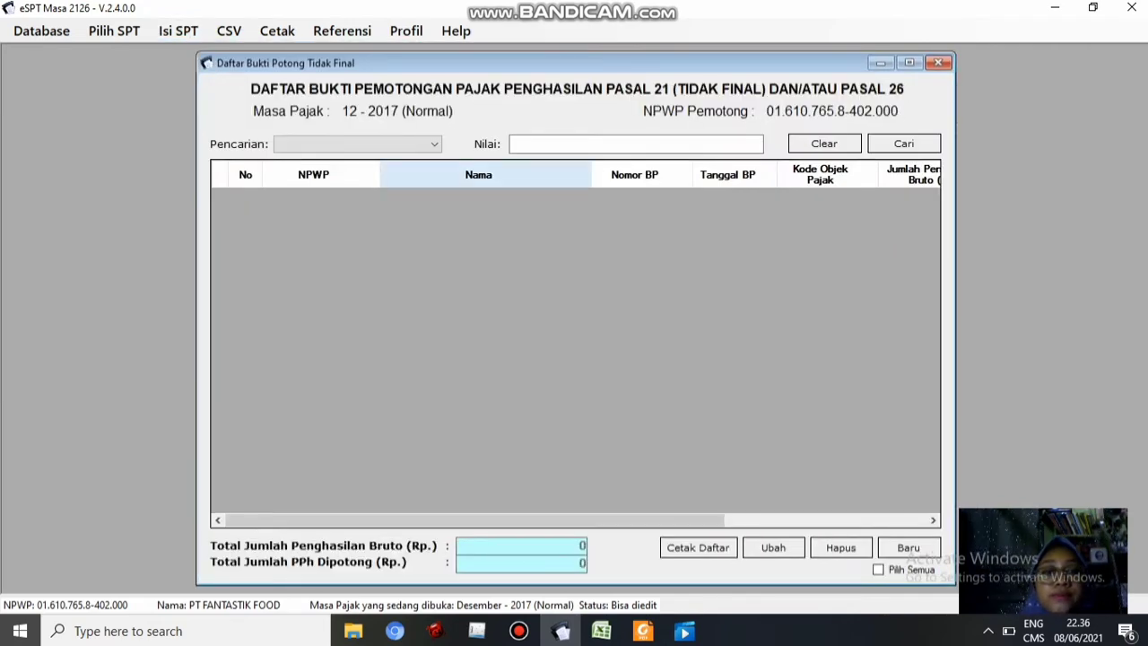
click(908, 547)
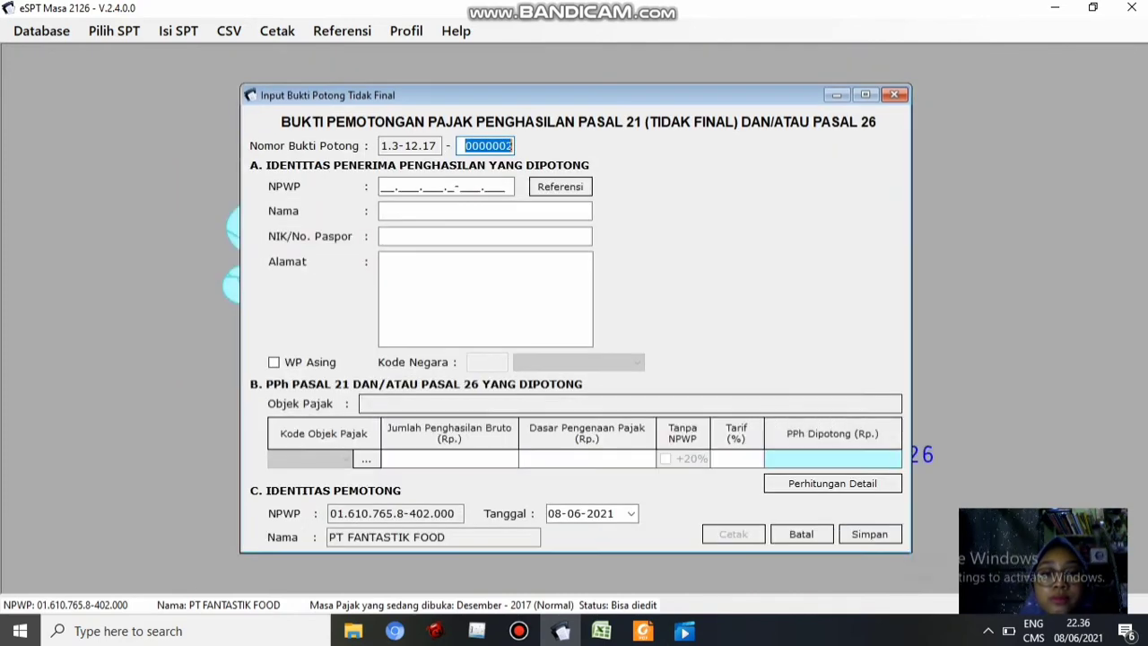
Change the slip number to 0000001 and leave the recipient NPWP as all zeros
click(512, 147)
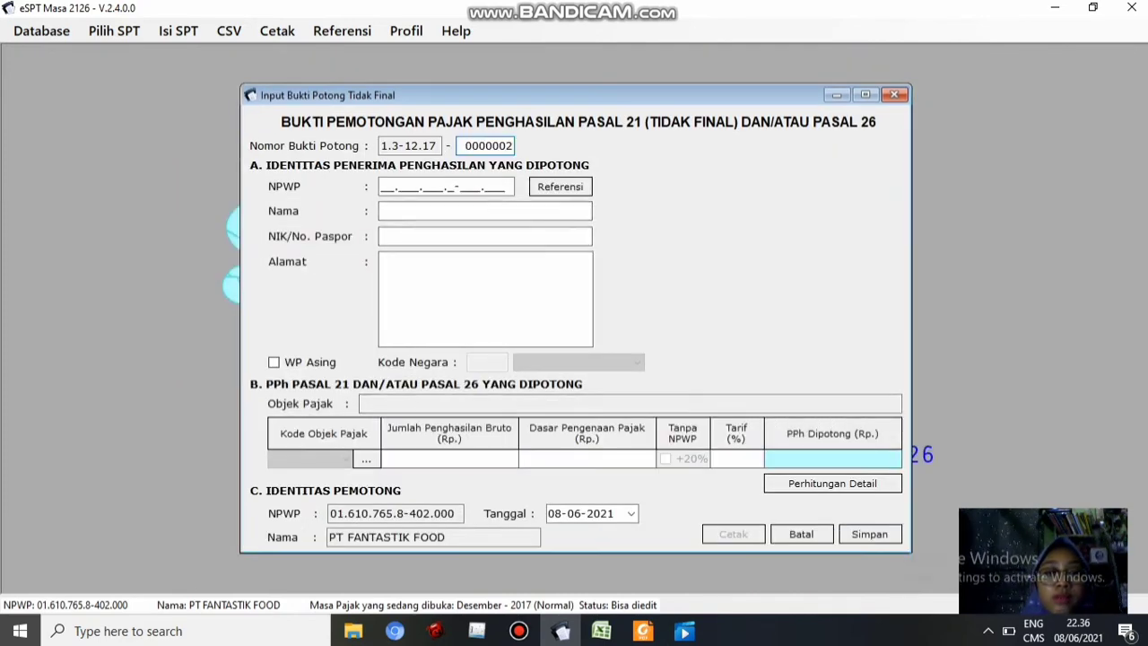
key(BackSpace)
text(1)
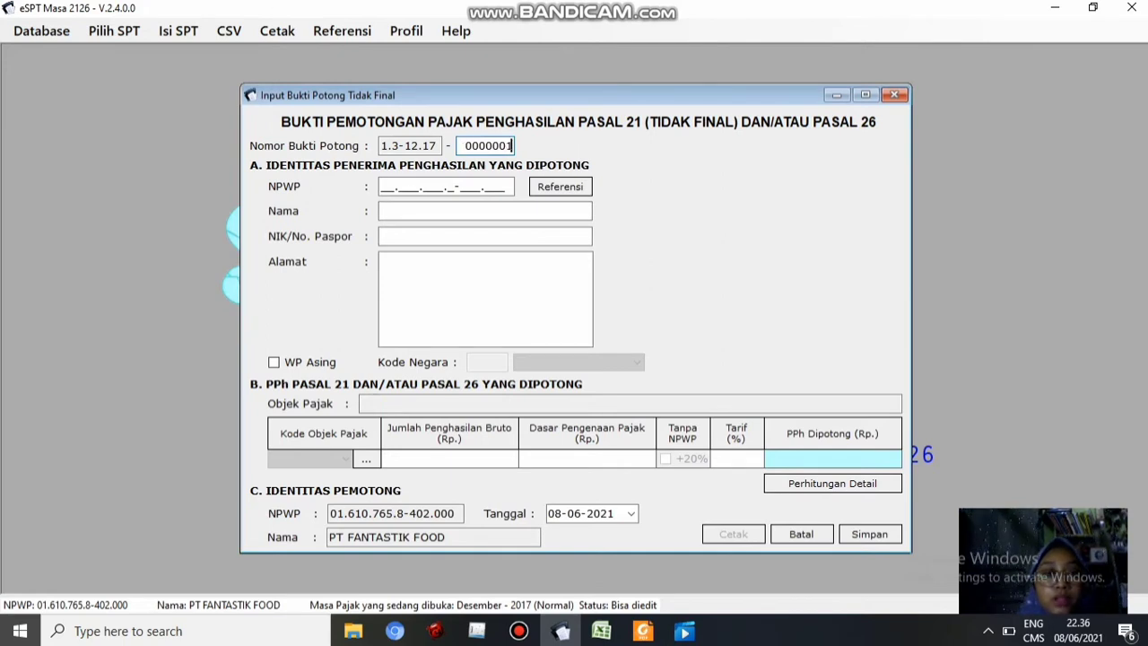
click(389, 186)
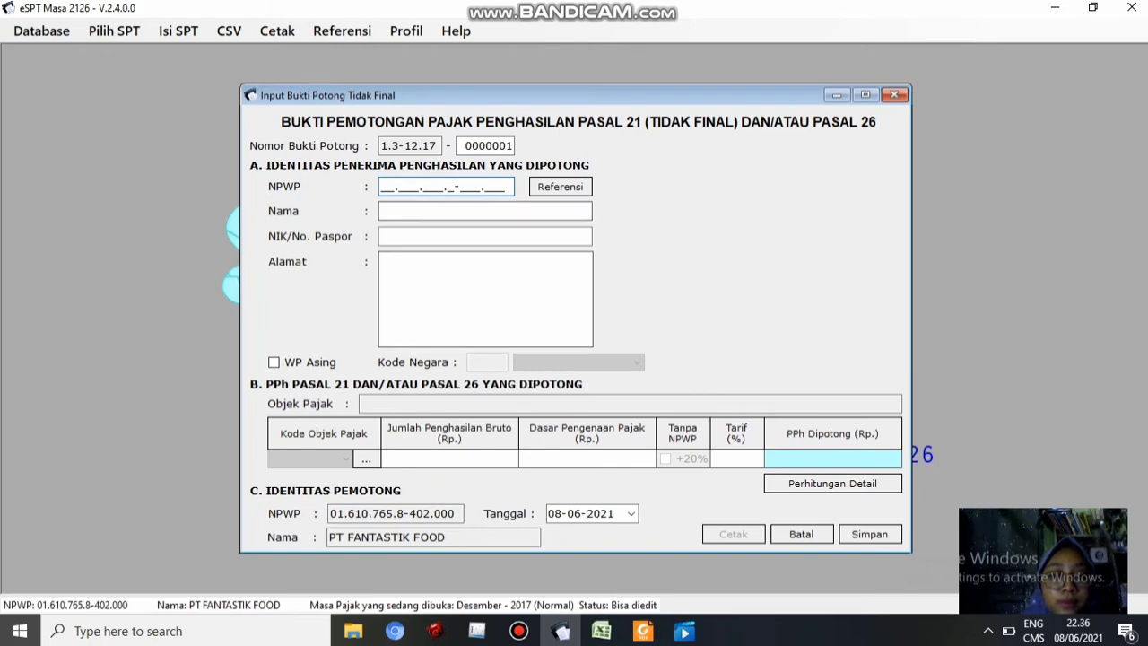
click(601, 631)
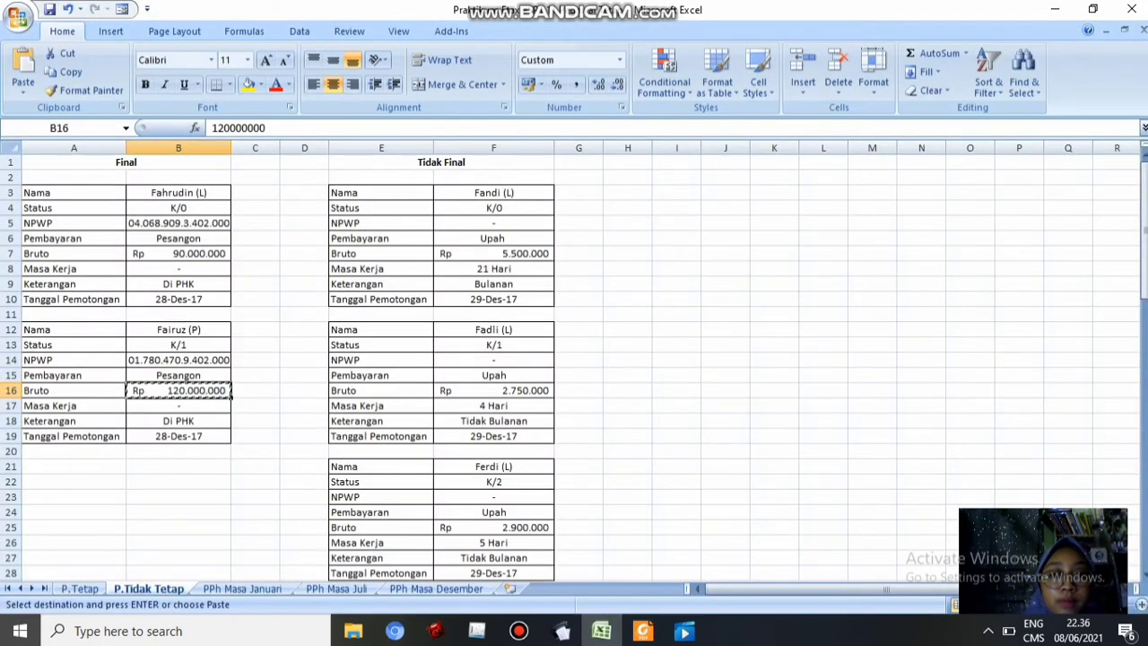
click(562, 631)
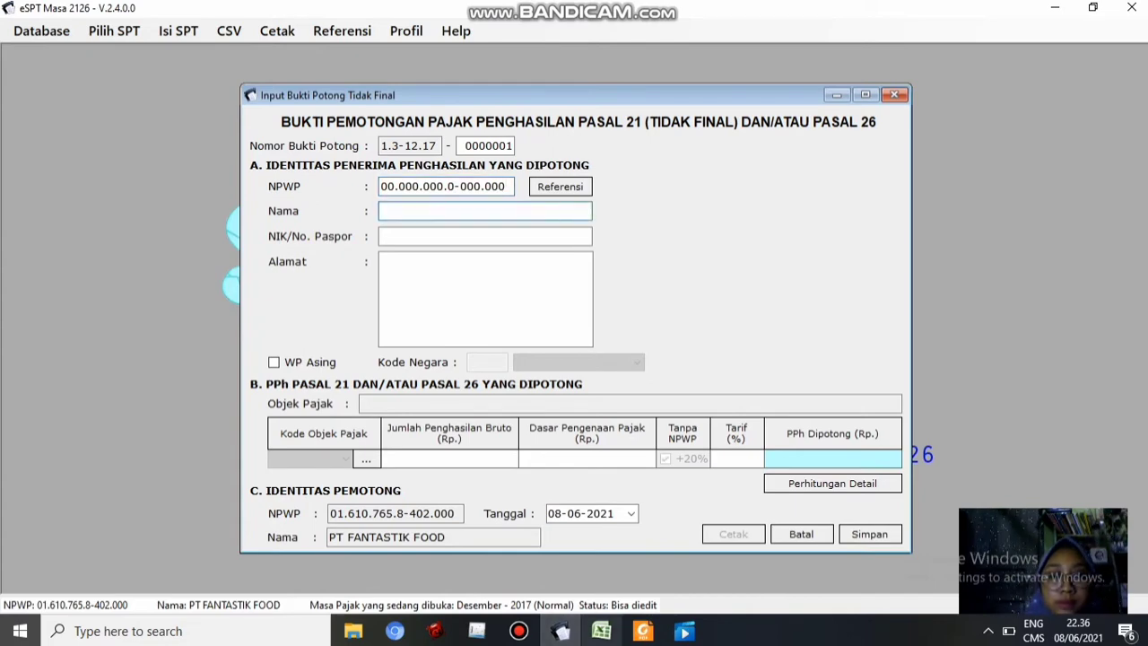
Enter the recipient's name, with 0 for the NIK/passport and address
click(602, 631)
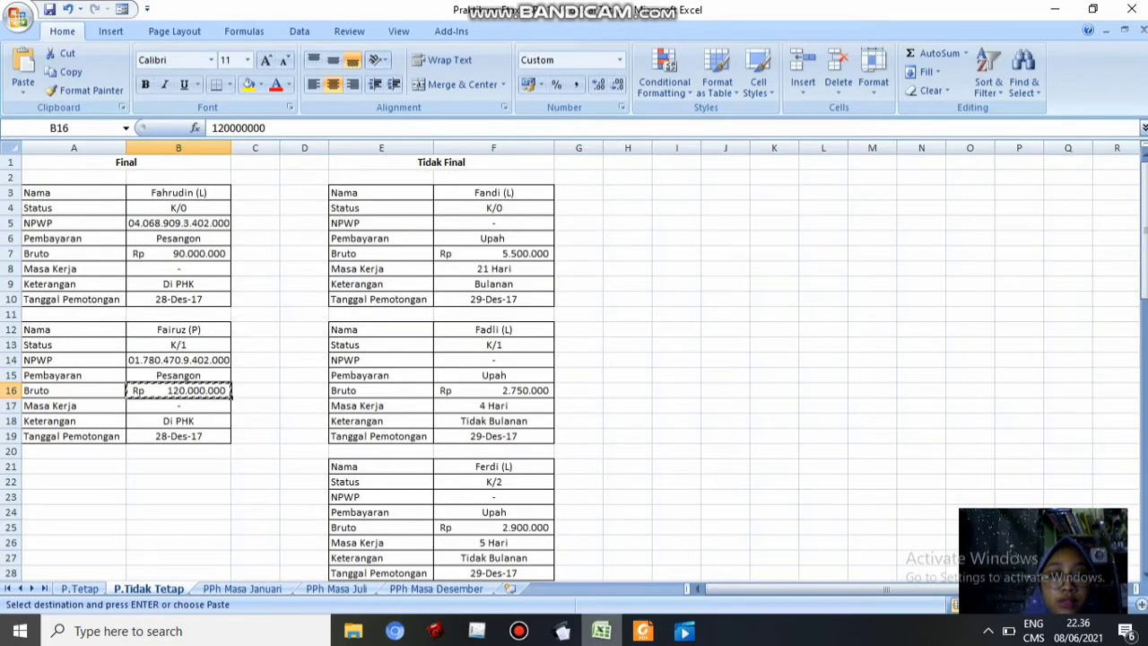
click(561, 631)
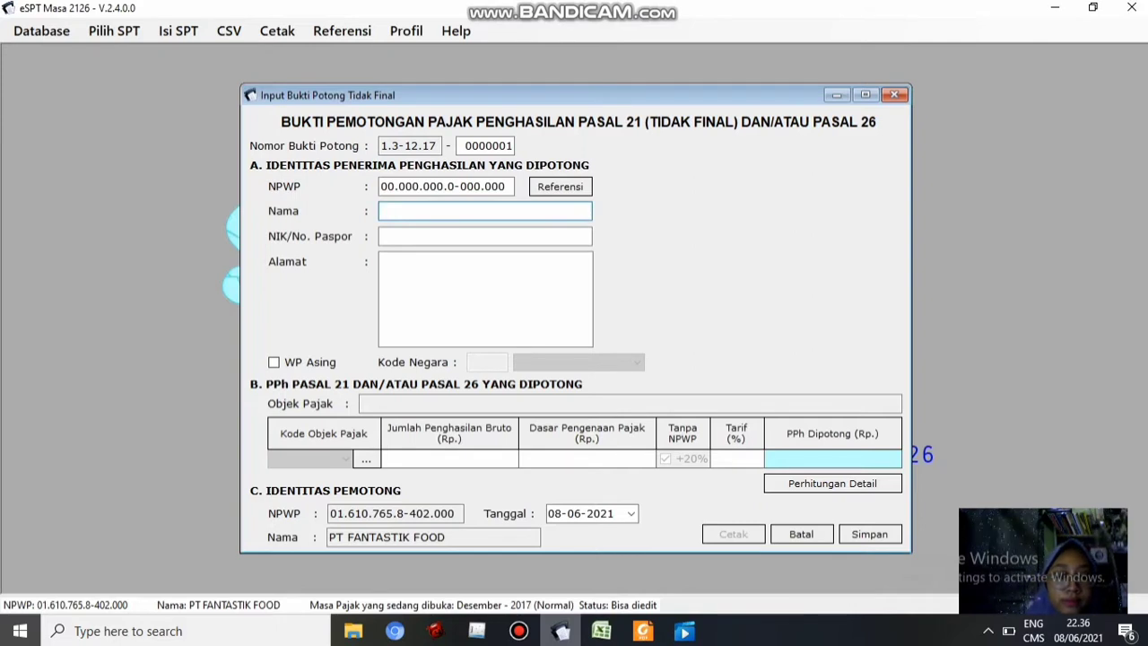
text(Fandi)
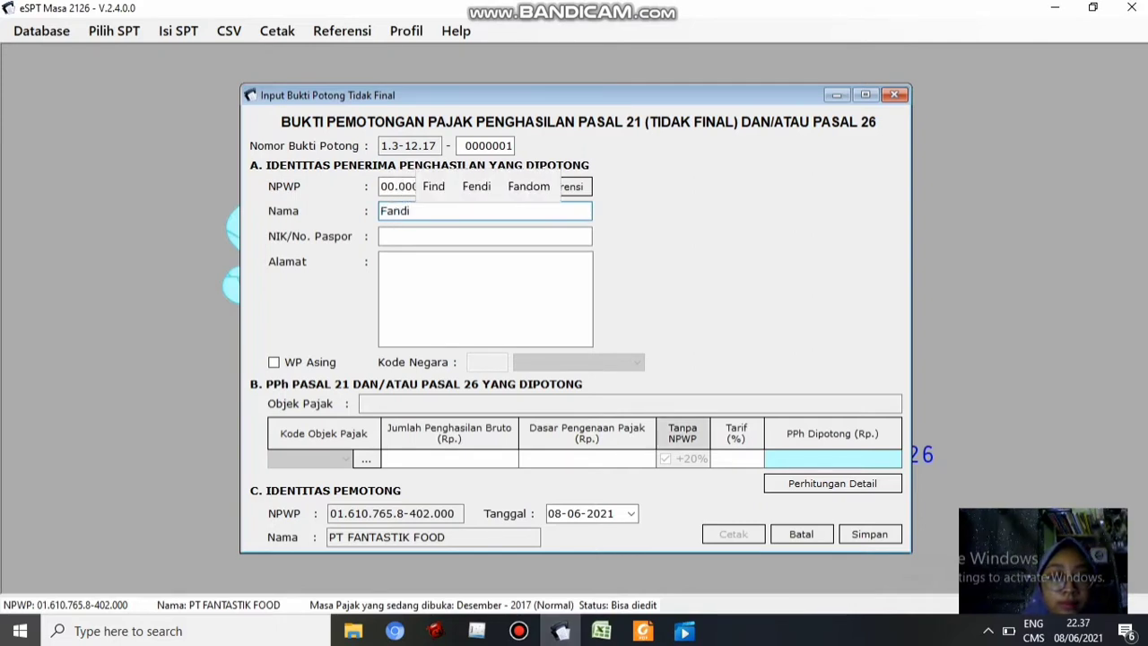
key(alt+Tab)
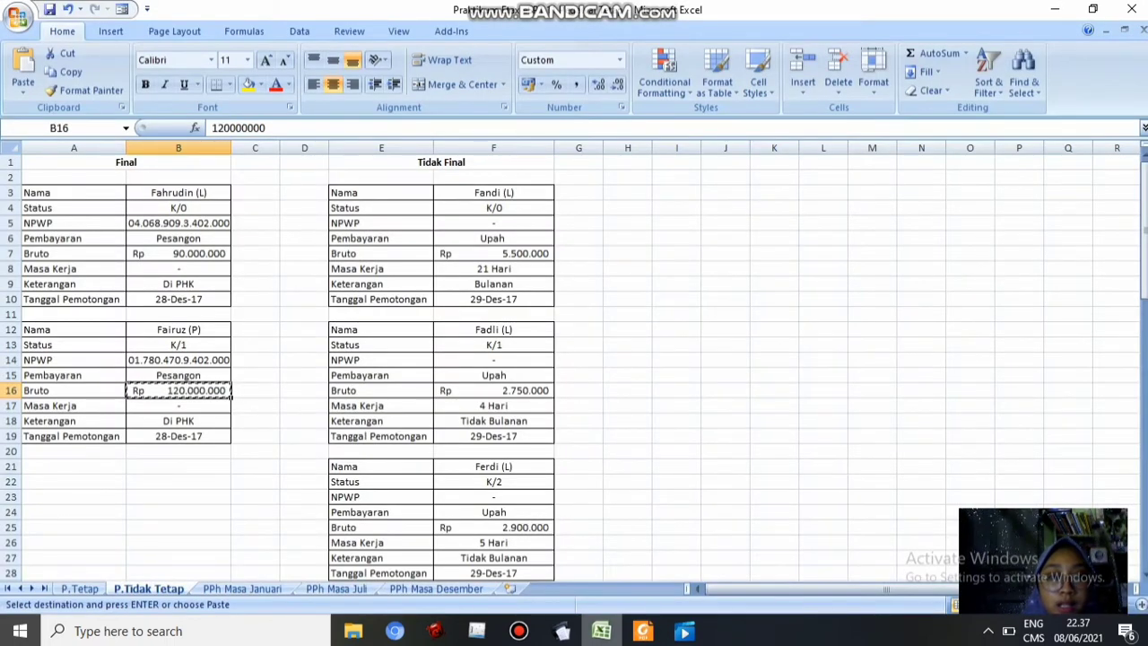
click(563, 631)
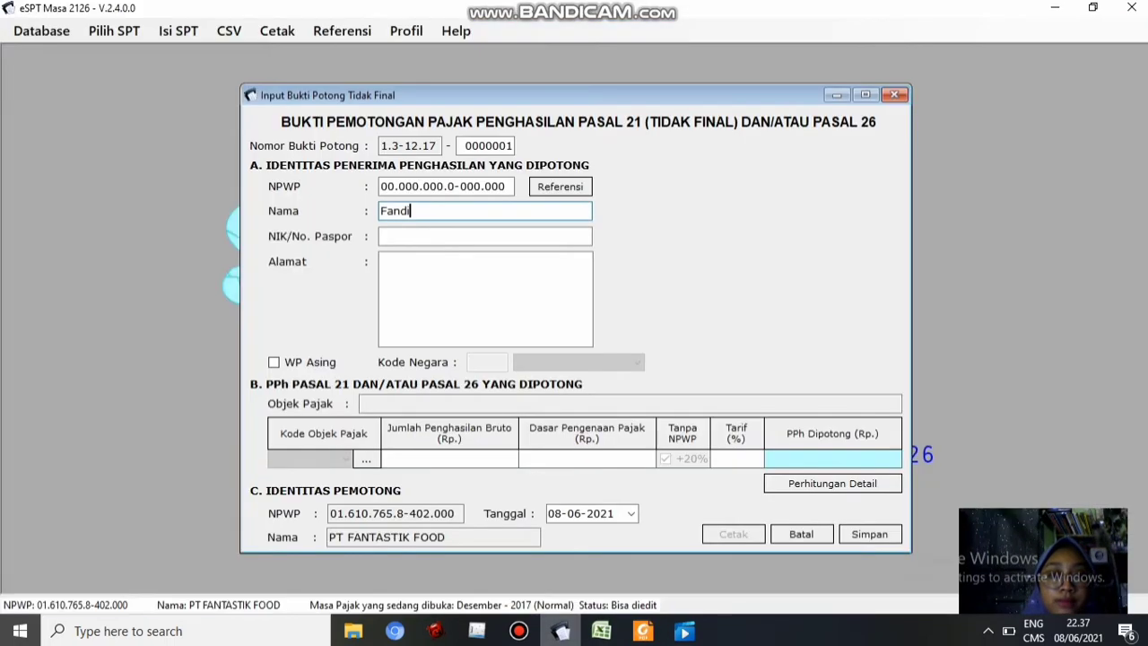
click(449, 236)
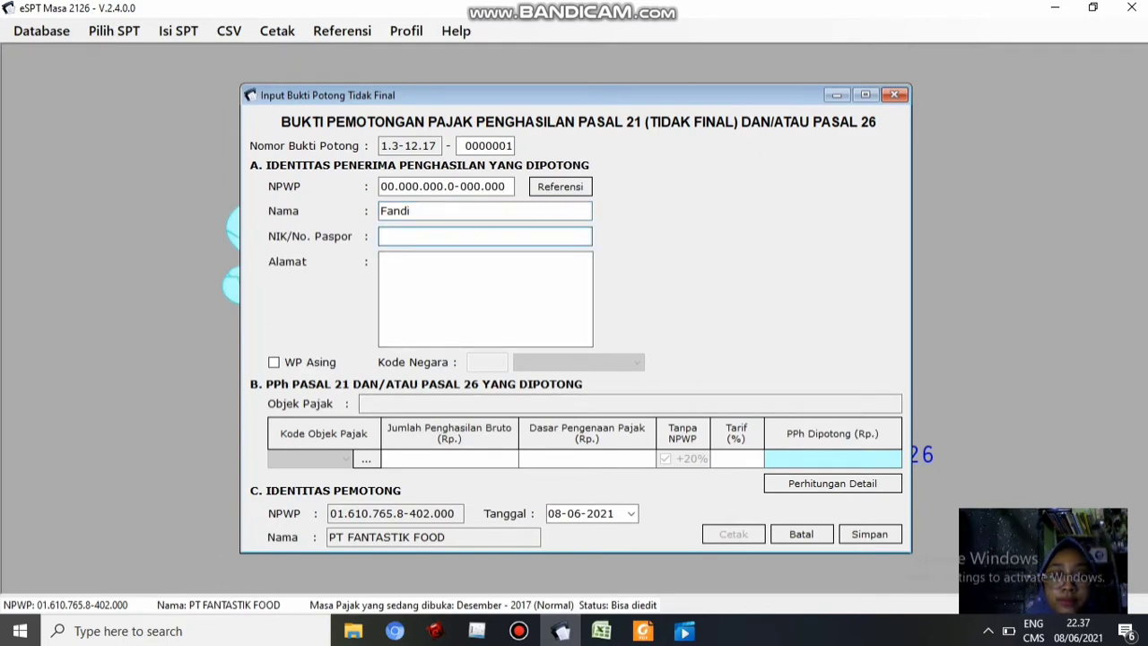
click(449, 278)
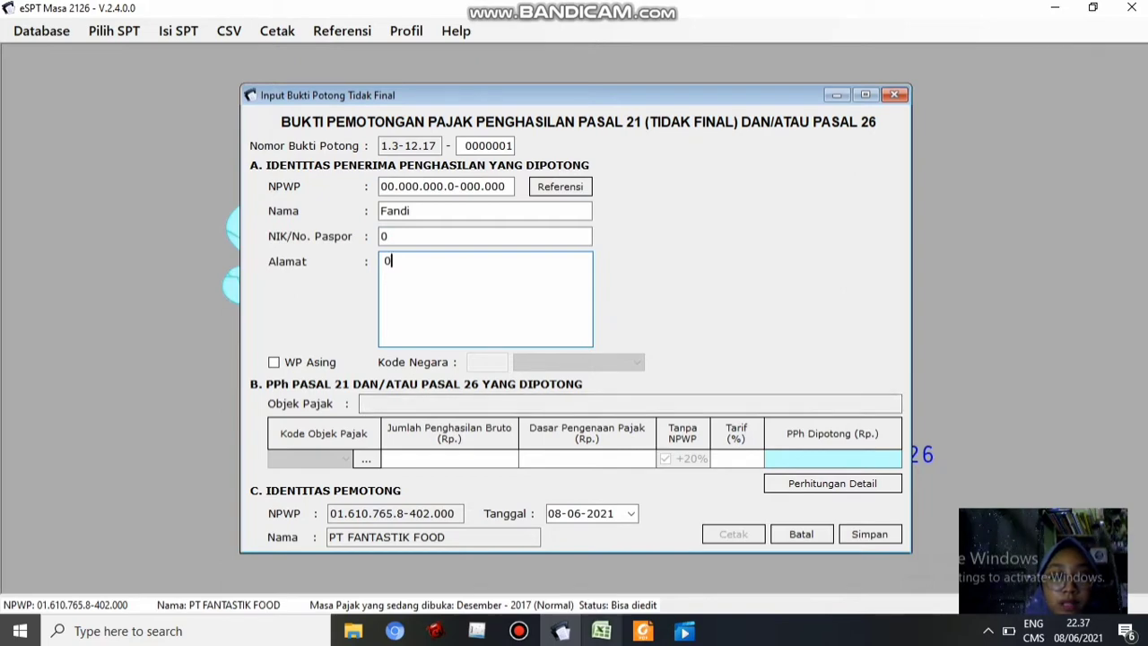
Check the spreadsheet data, then bring up the tax object code list
mouse_move(601, 631)
click(601, 551)
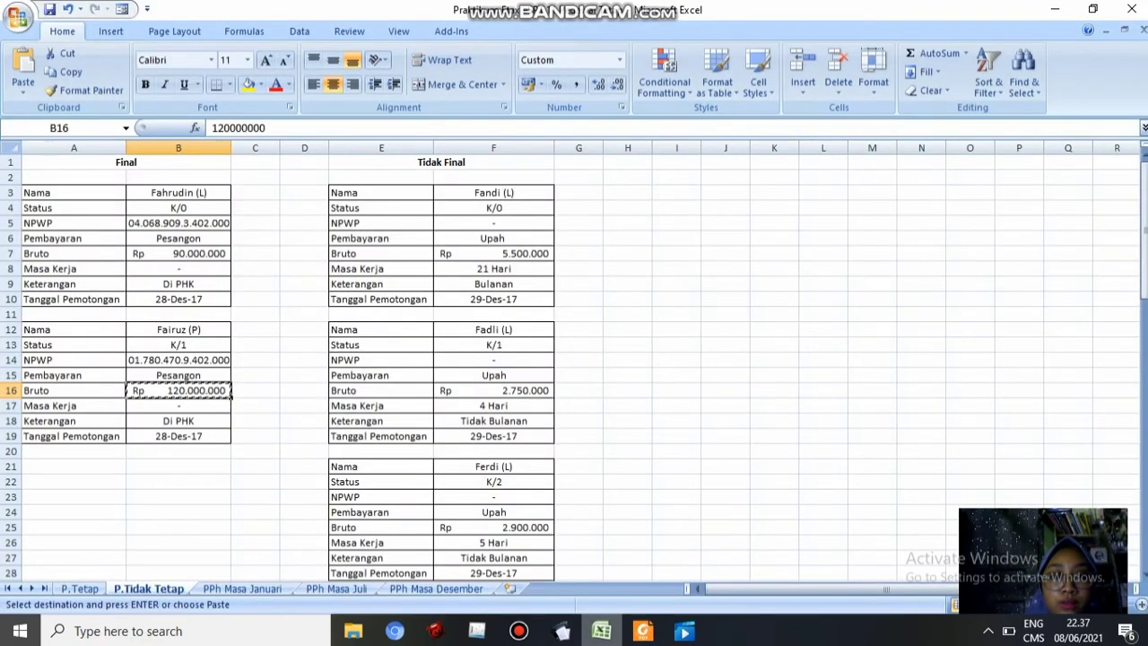
click(561, 630)
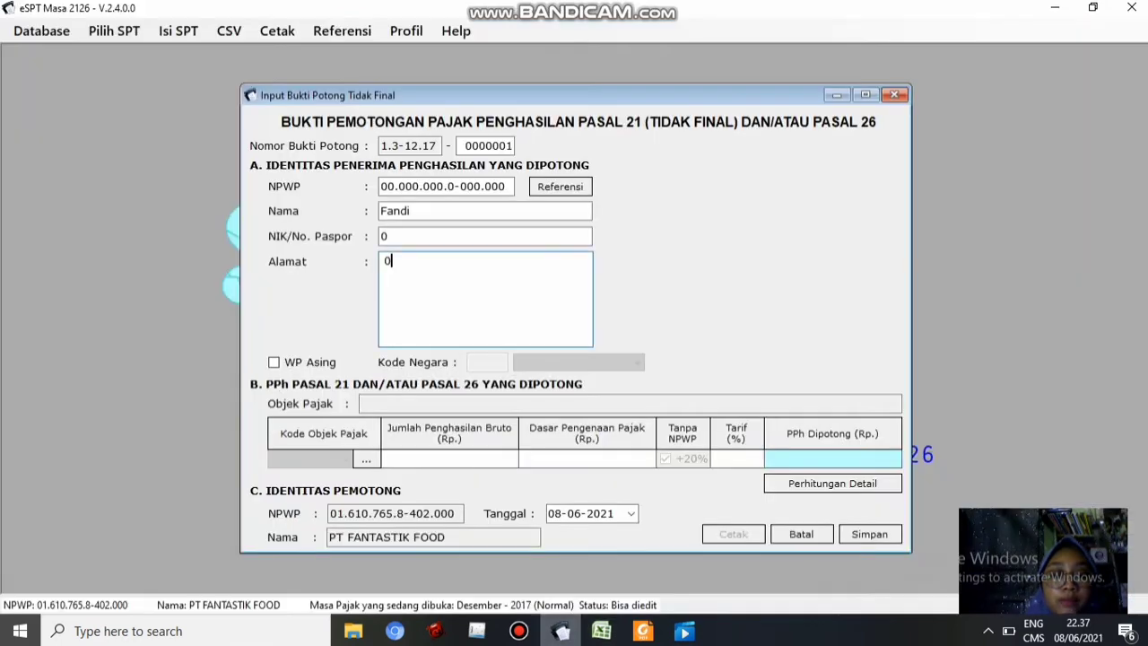
click(366, 459)
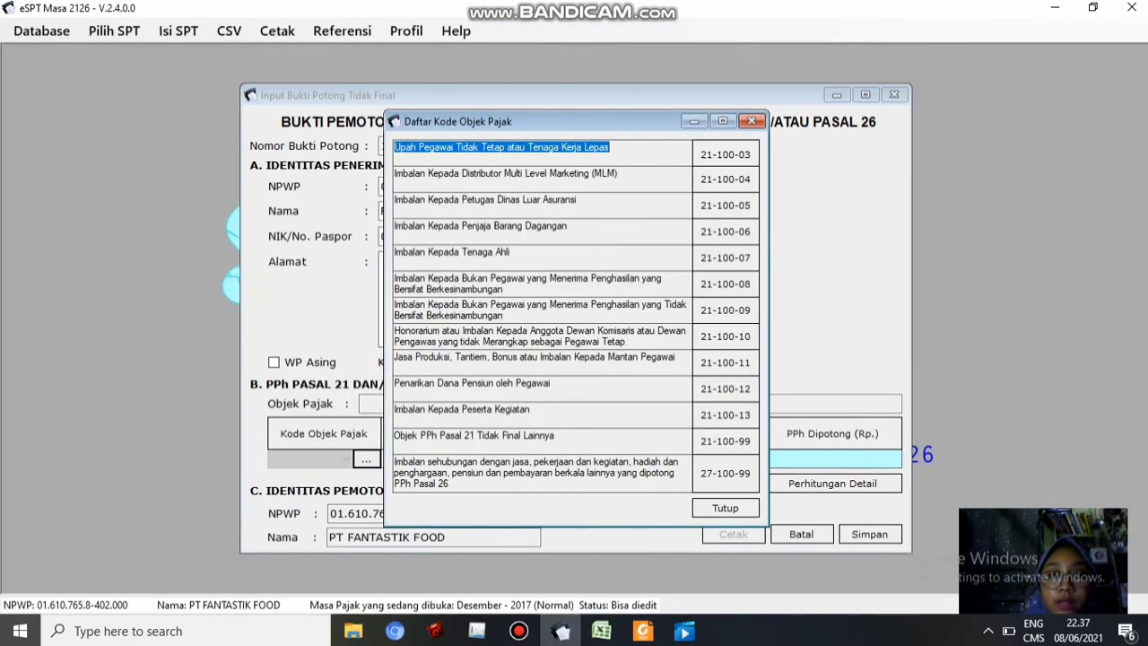
Choose tax object code 21-100-03 for casual-worker wages and set PTKP status K
click(726, 154)
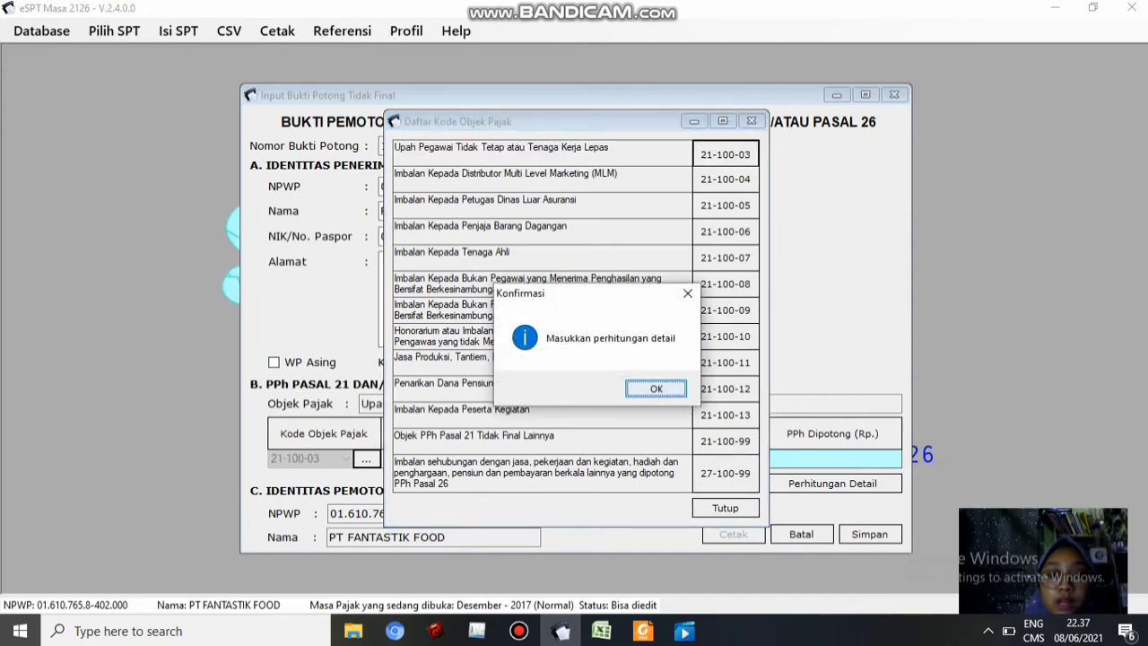
key(Return)
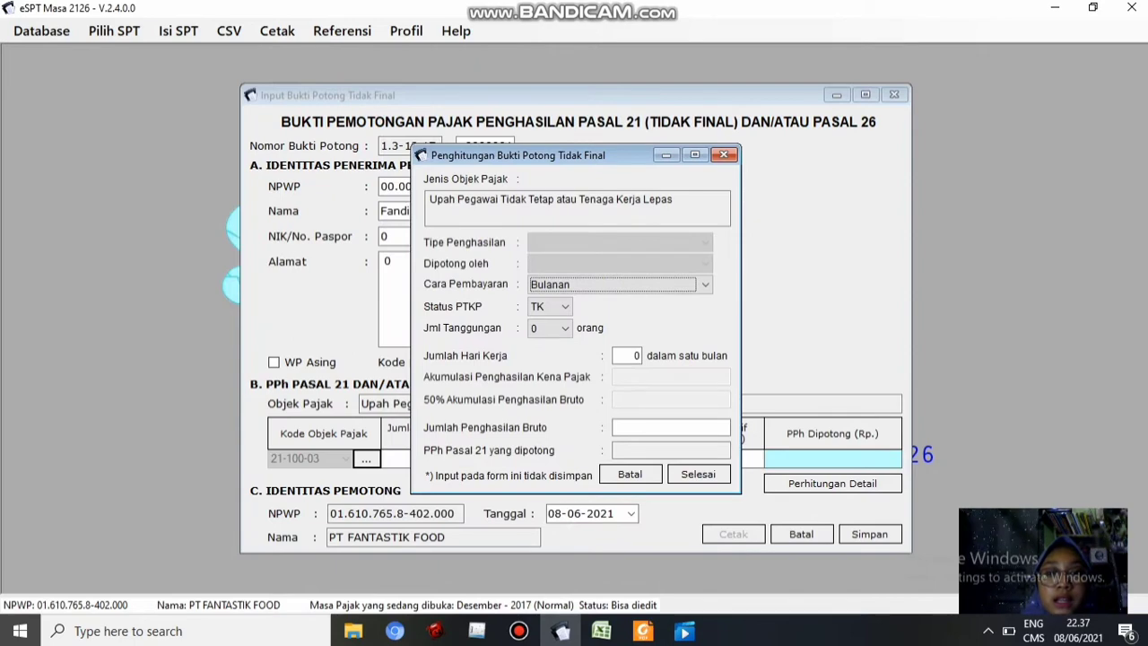
click(601, 630)
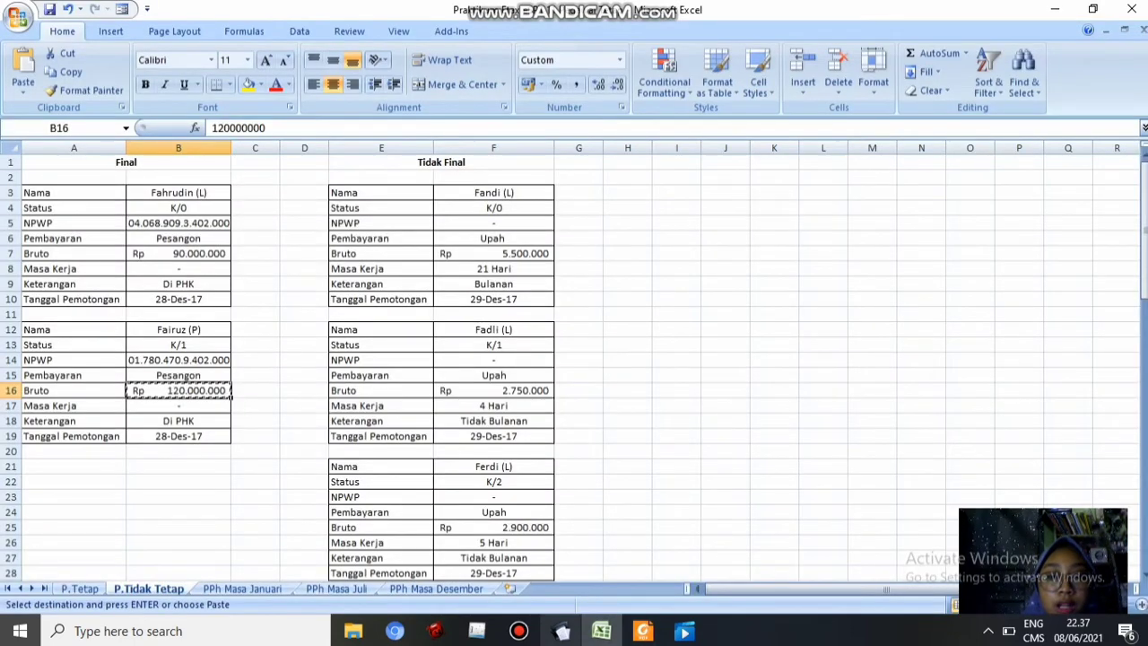
click(562, 631)
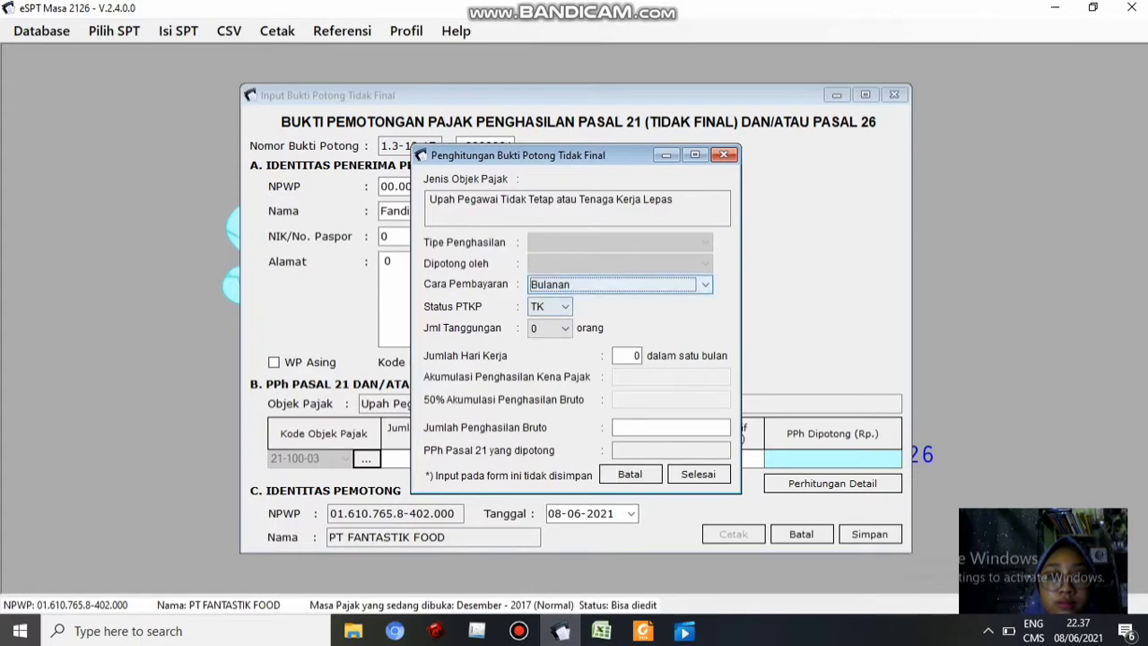
click(562, 307)
click(551, 335)
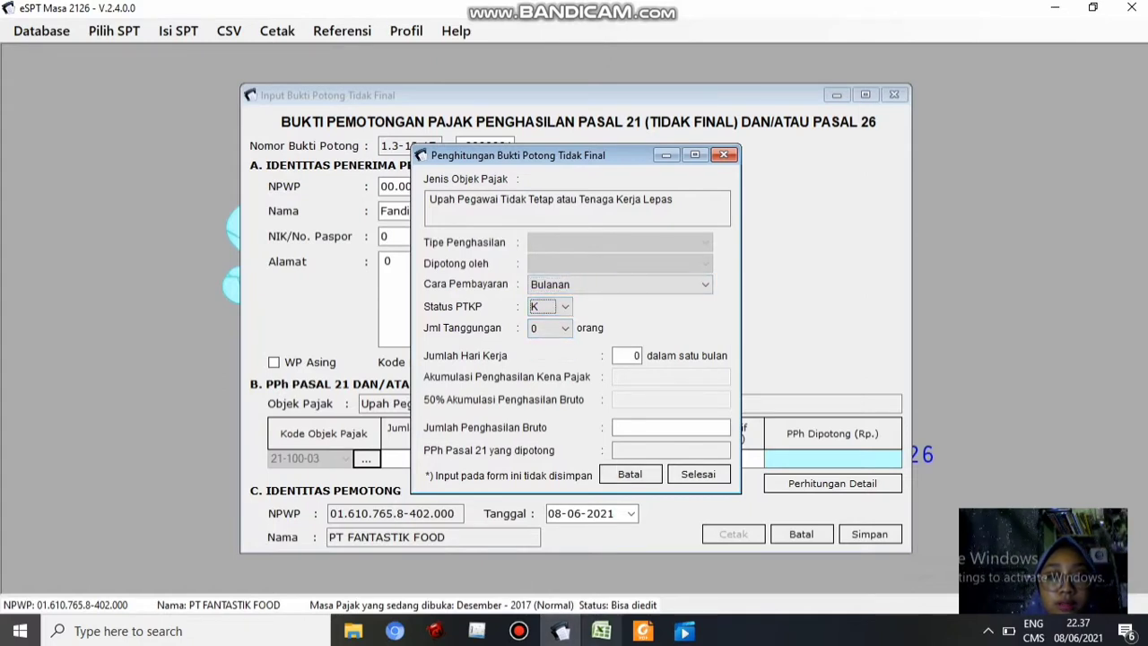
click(601, 631)
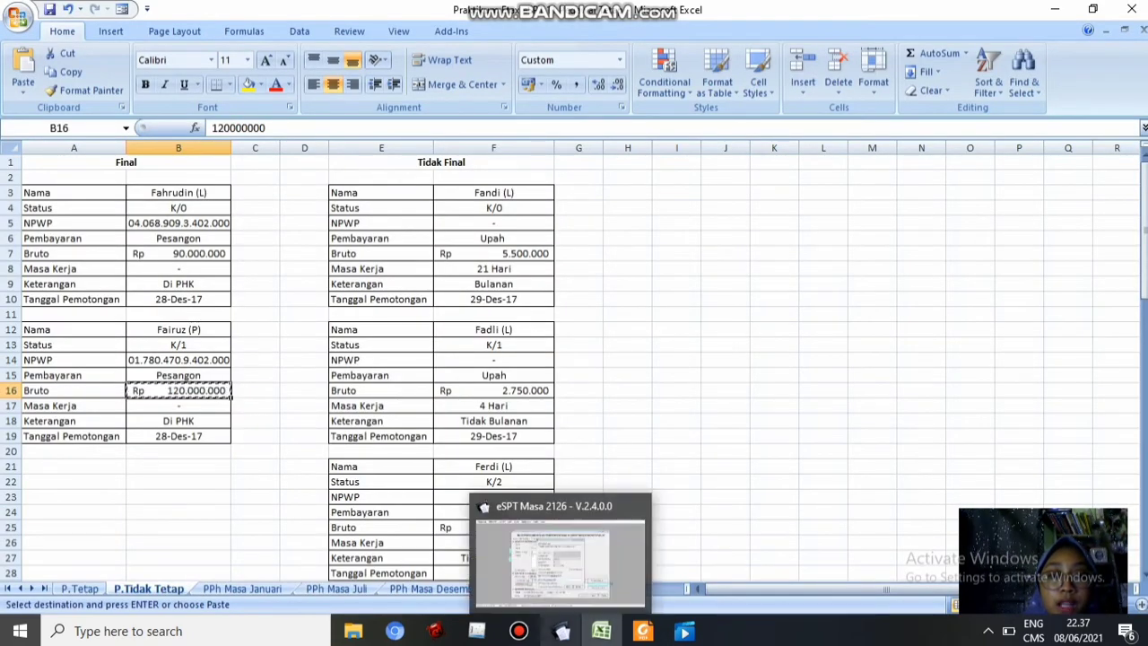
click(562, 631)
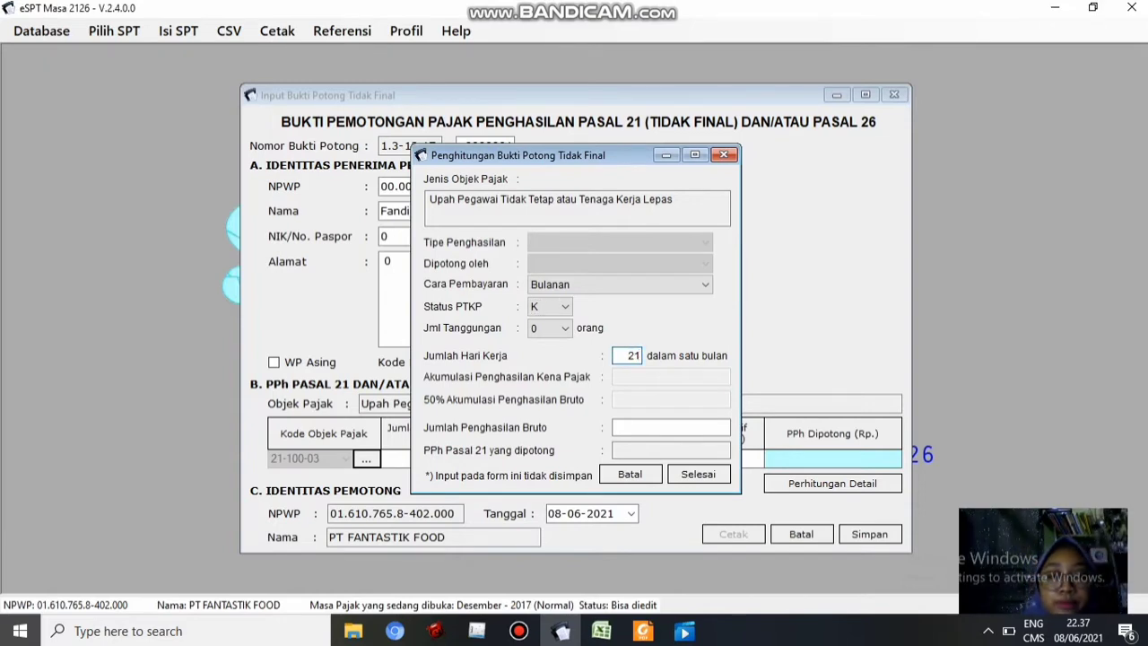
Keep Bulanan payment, copy the 5.500.000 gross from Excel, and finish, giving 37.500 withheld
click(705, 284)
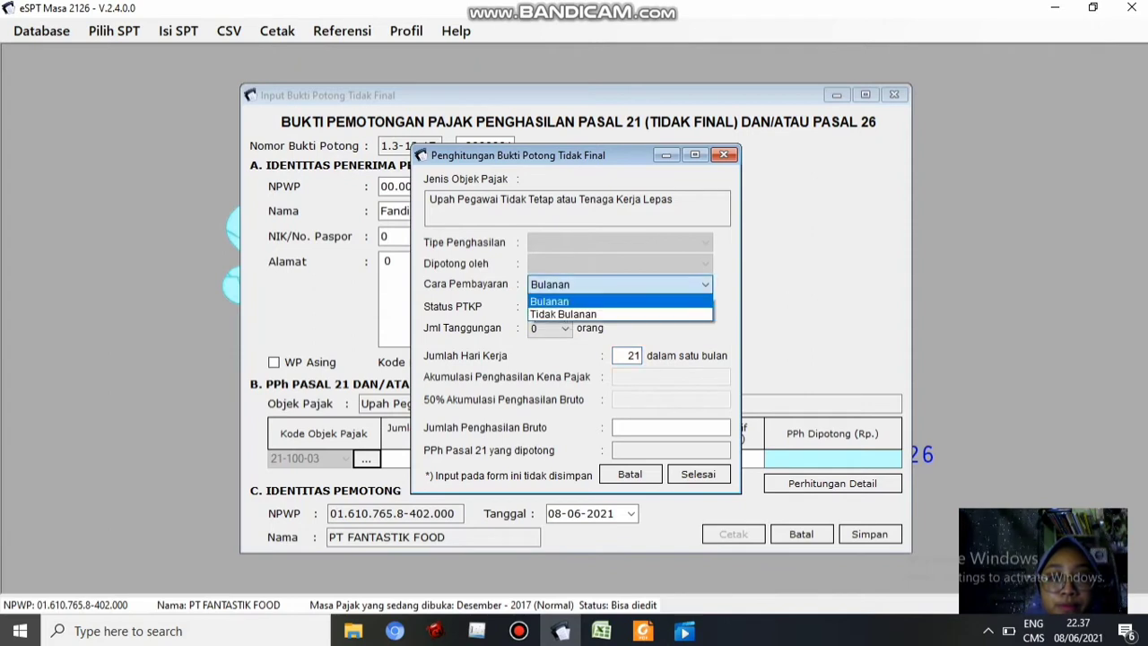
click(550, 302)
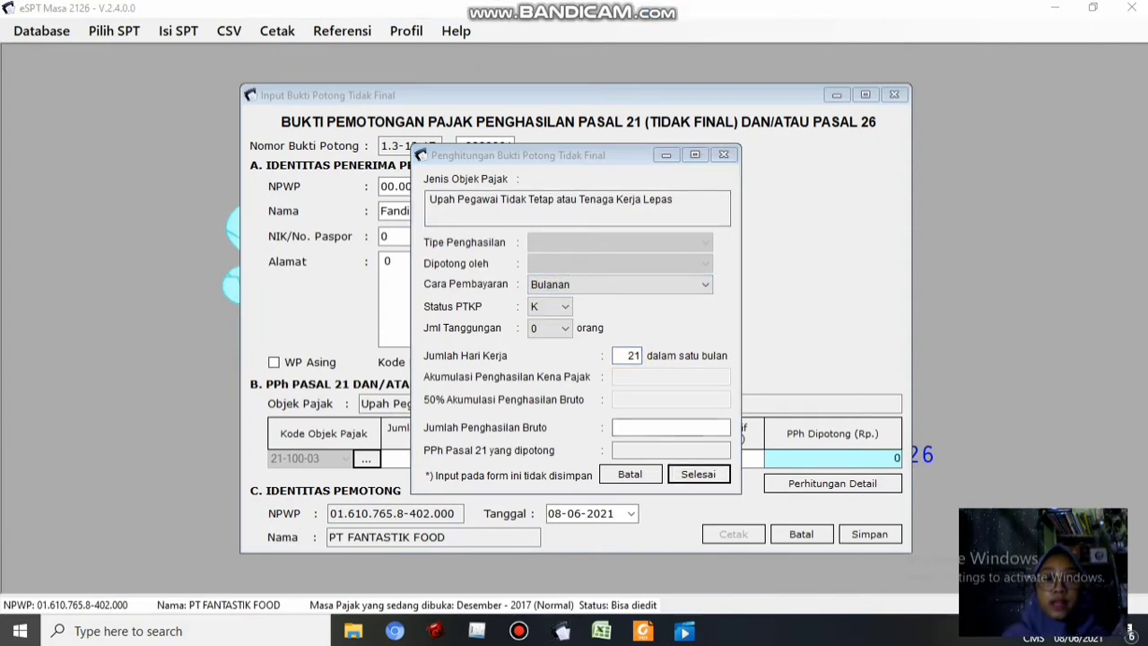
click(671, 428)
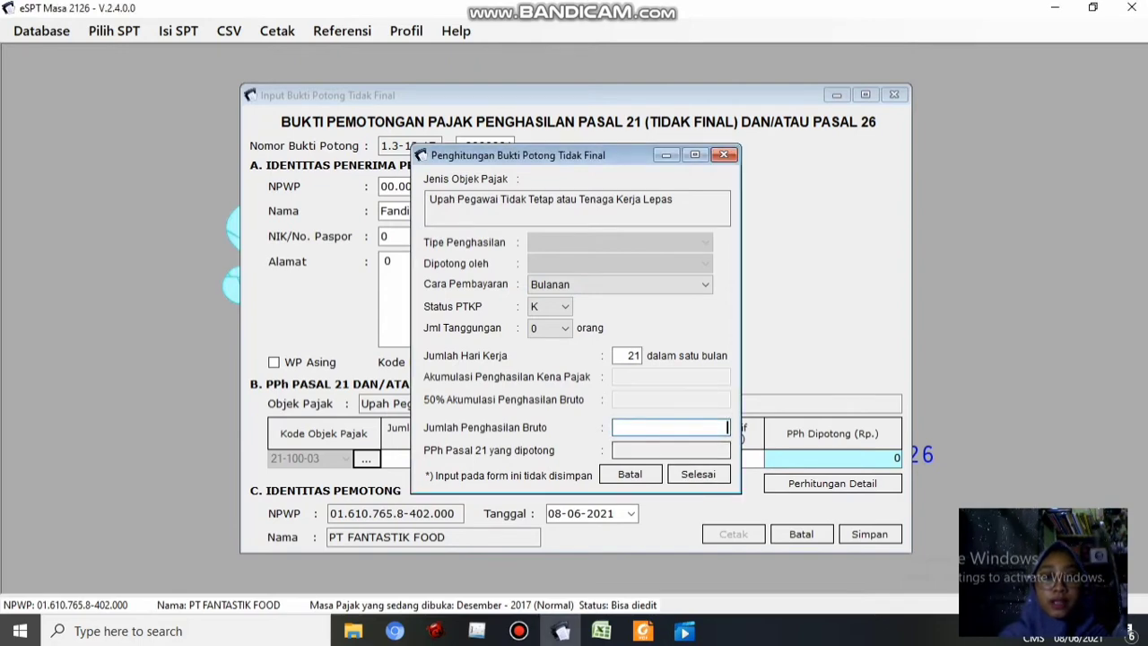
click(601, 631)
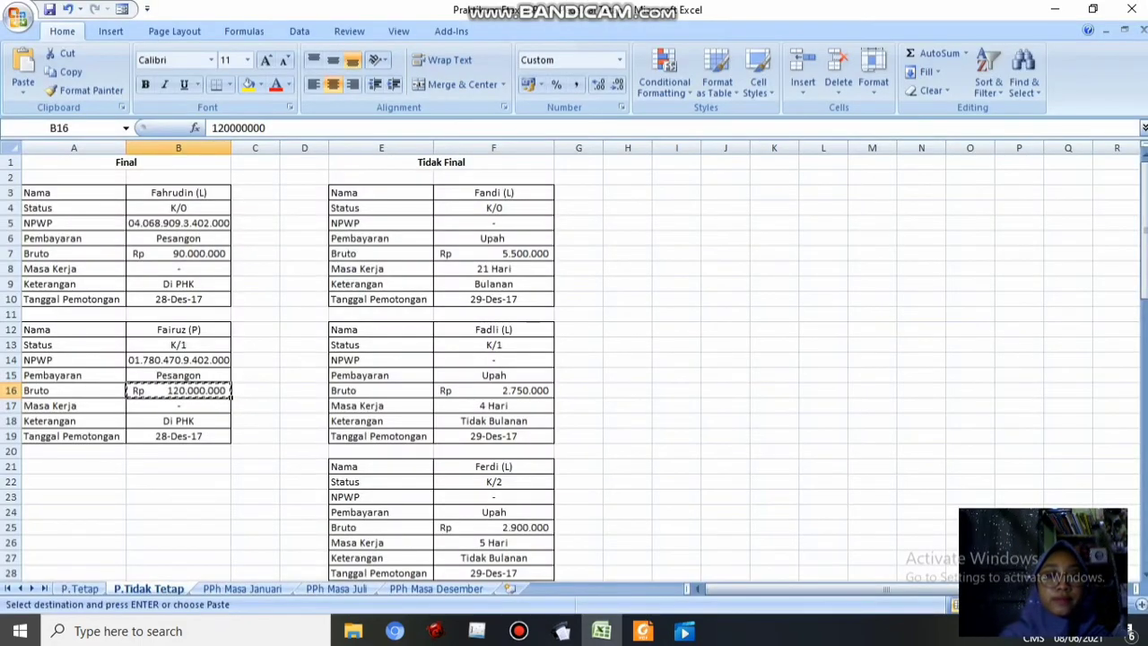
click(493, 254)
key(ctrl+c)
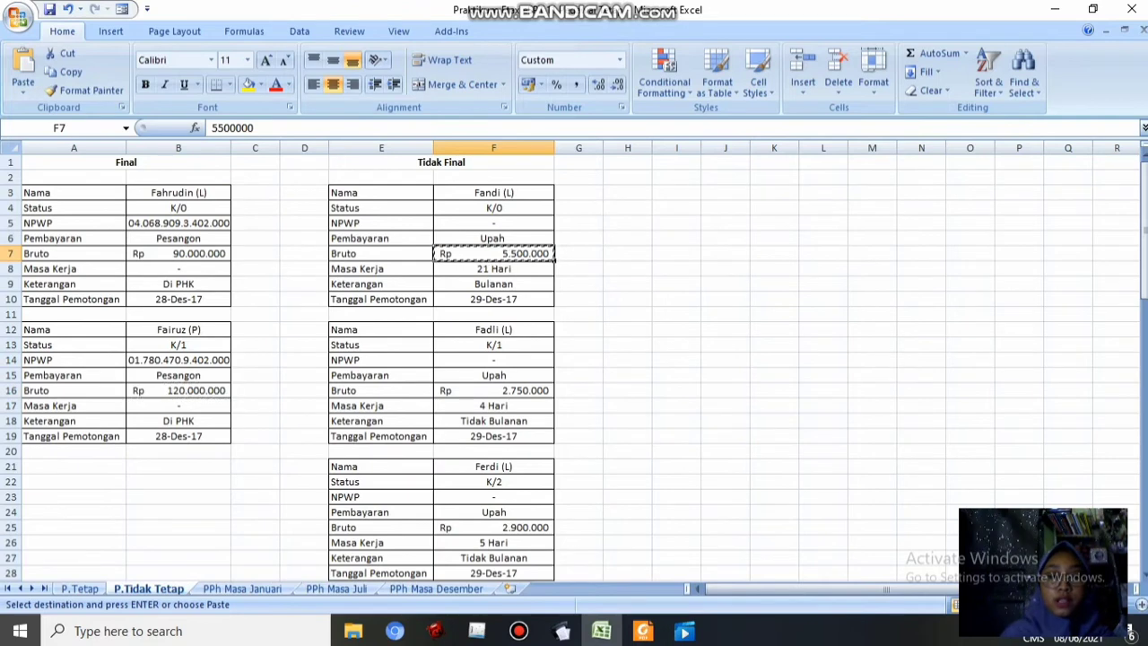
key(alt+Tab)
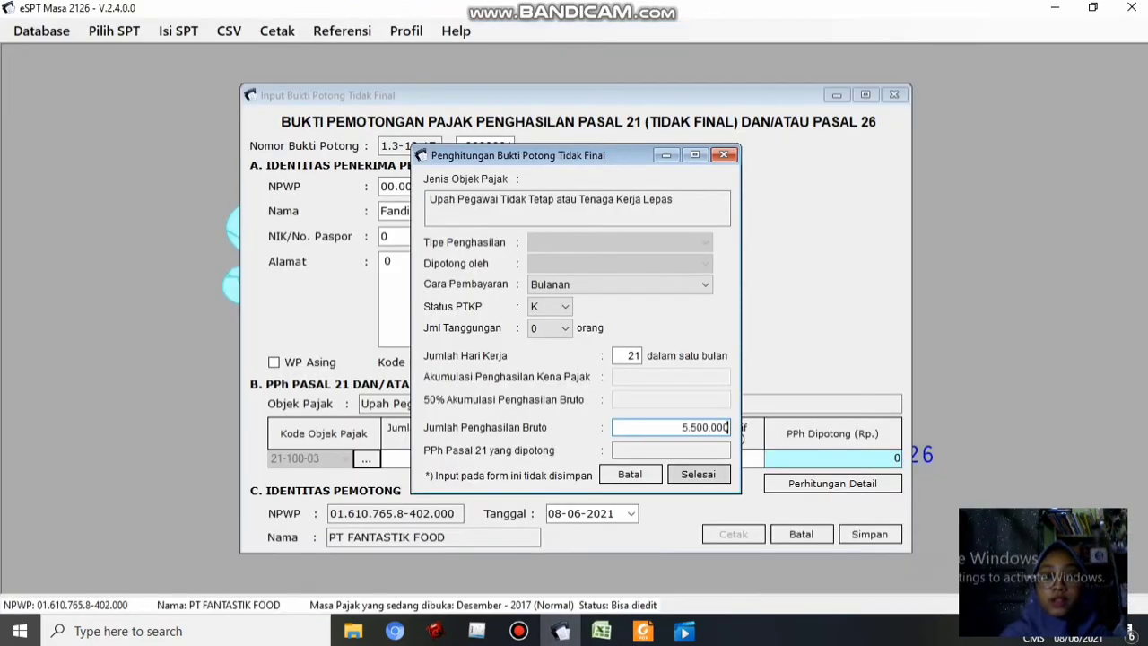
click(698, 474)
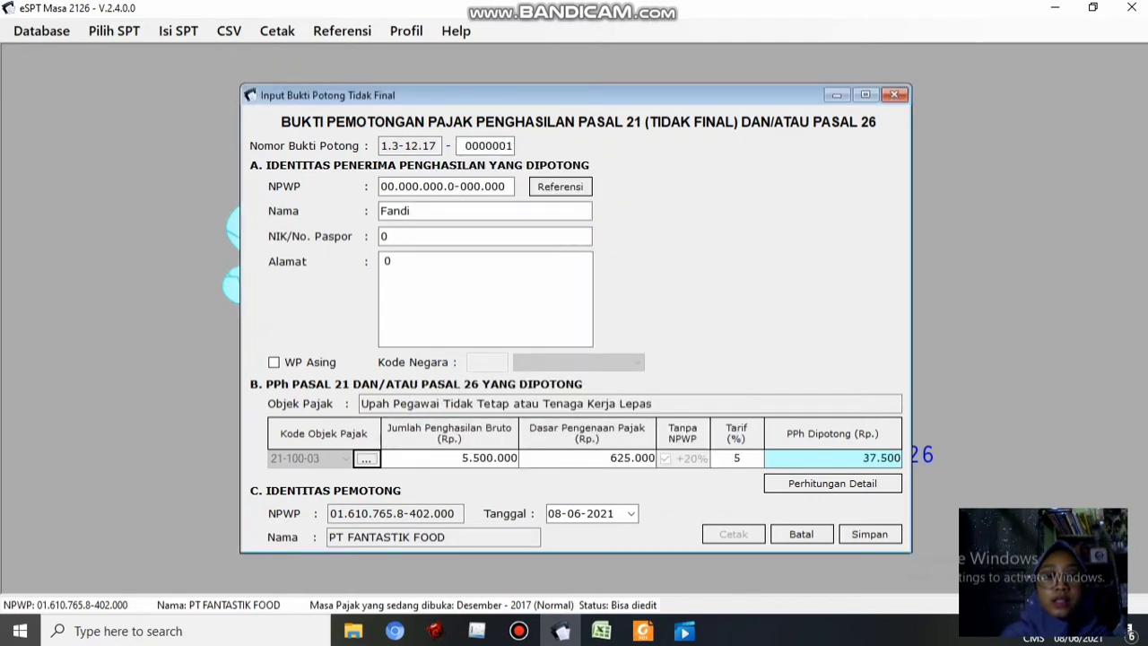
Date slip 0000001 29 December 2017, save it, and confirm recording a new slip
click(632, 513)
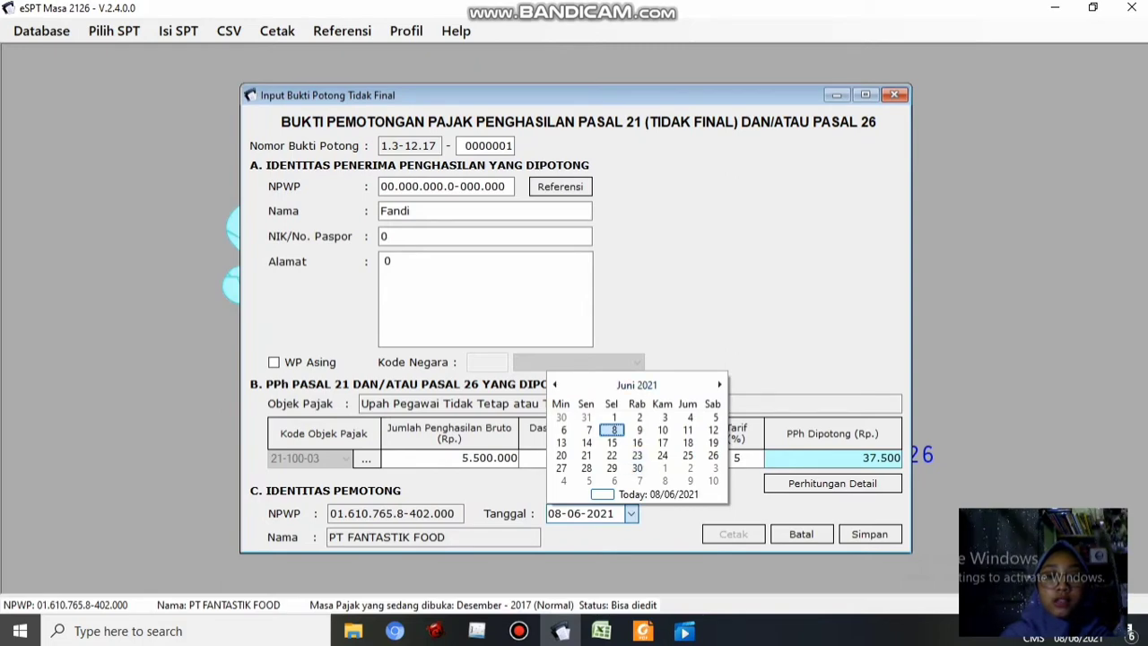
click(601, 630)
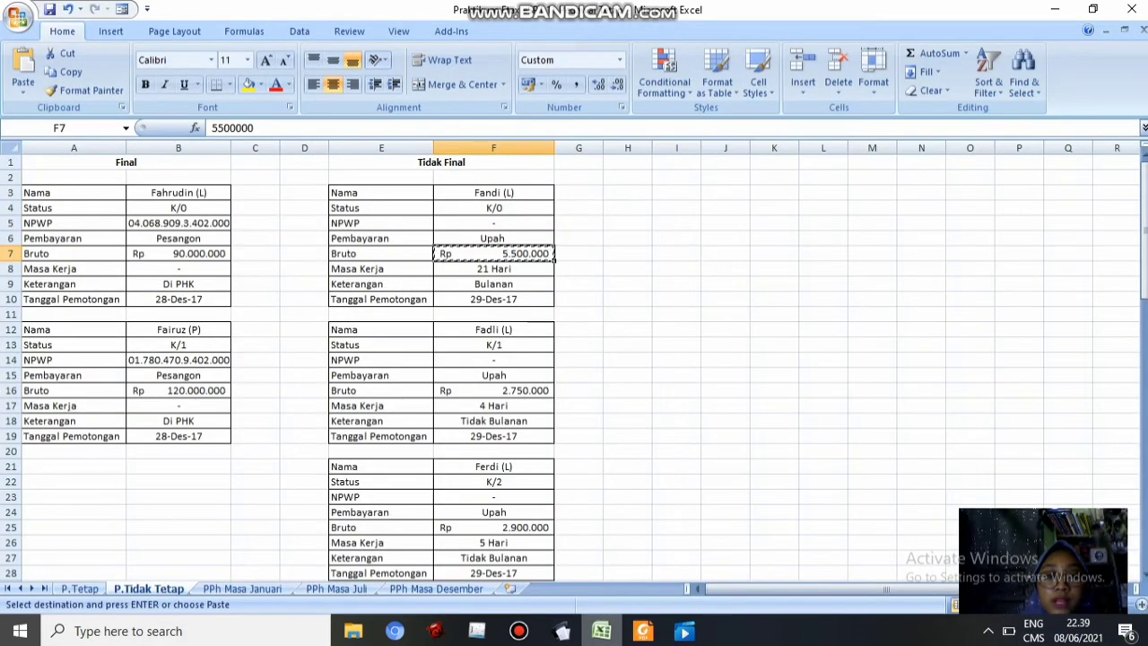
click(561, 631)
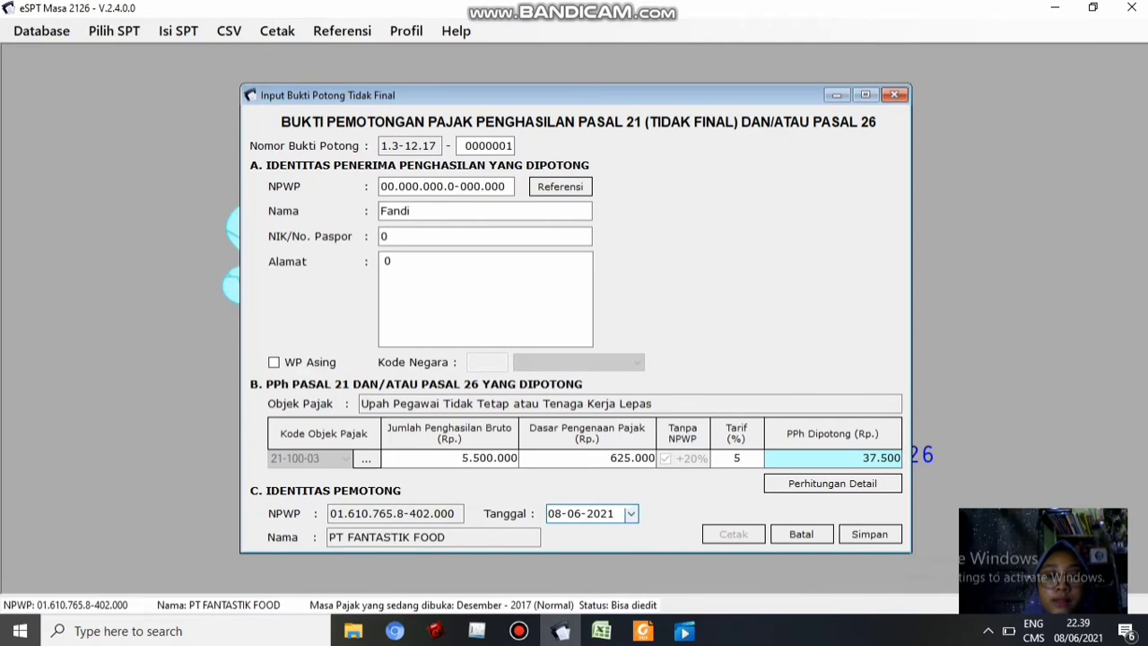
click(631, 513)
click(637, 384)
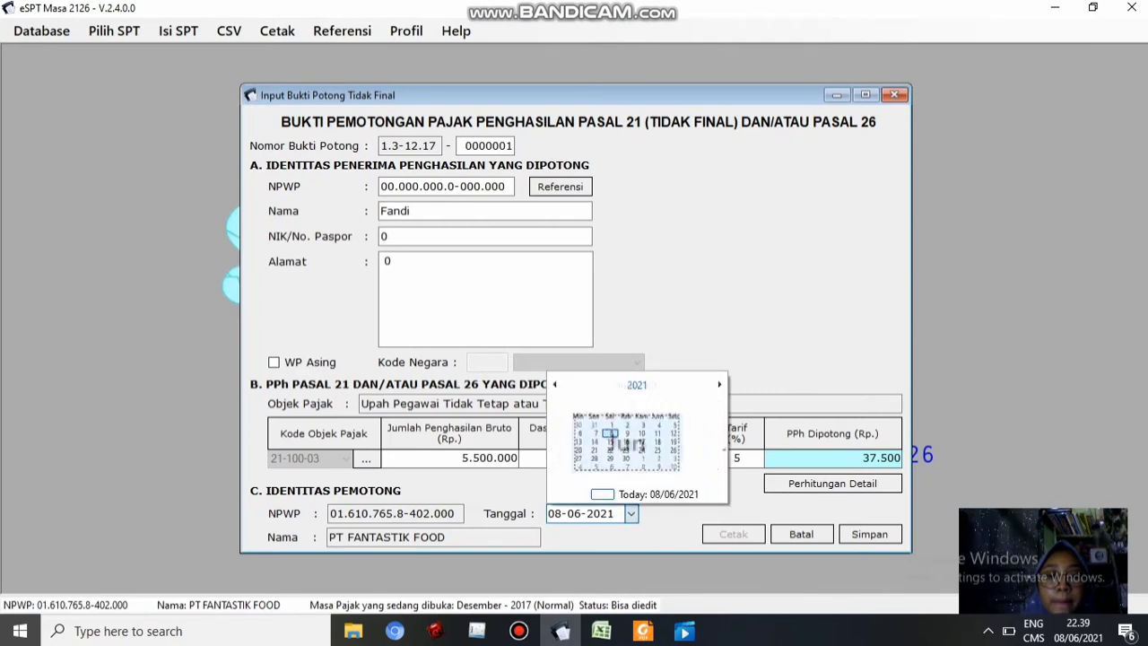
click(637, 384)
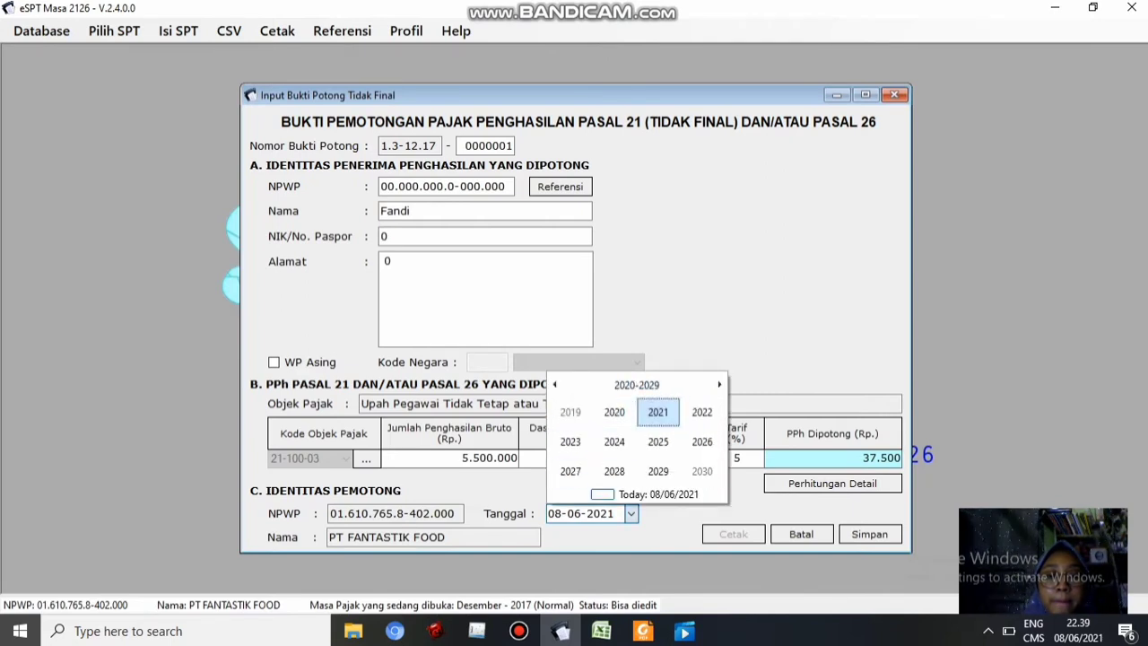
click(555, 385)
click(571, 471)
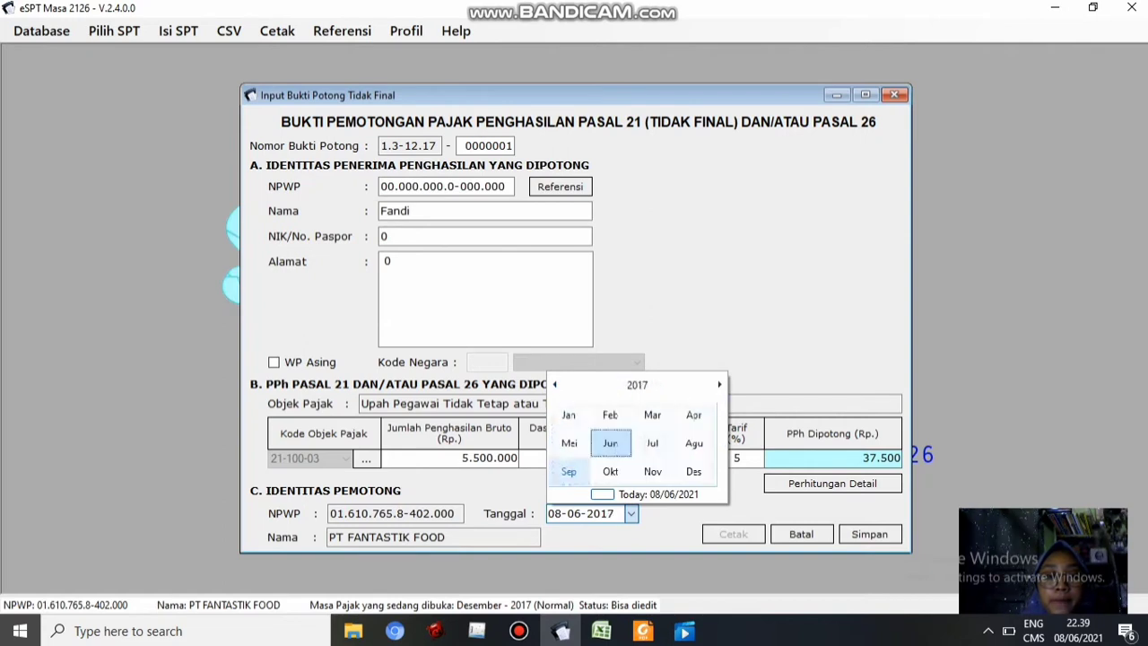
click(693, 471)
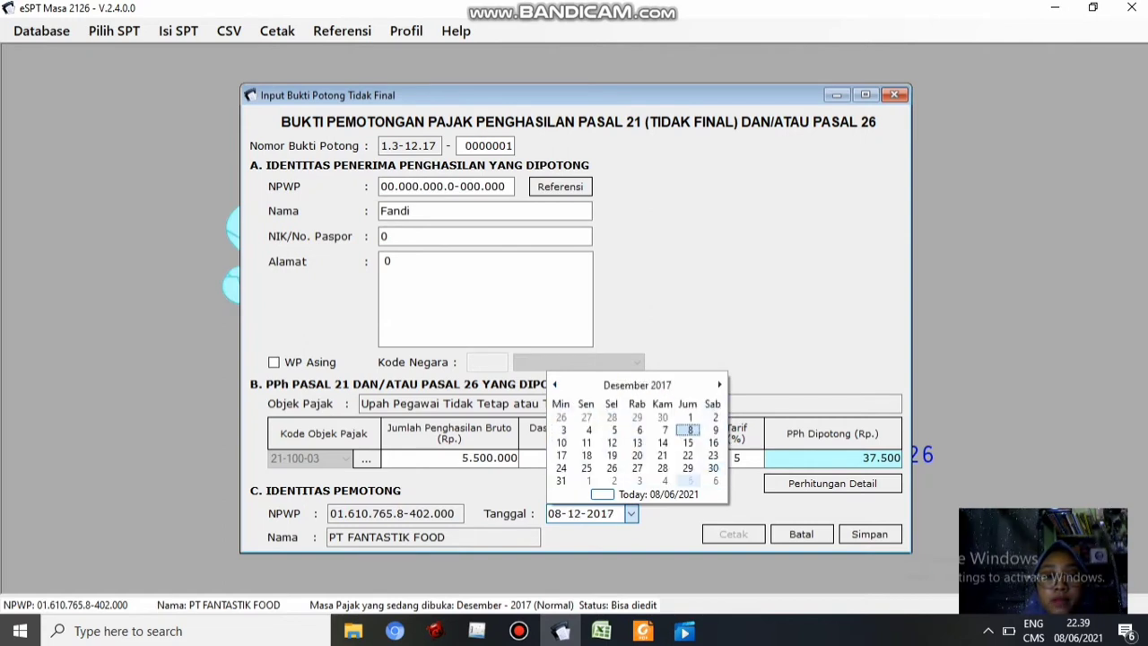
click(688, 468)
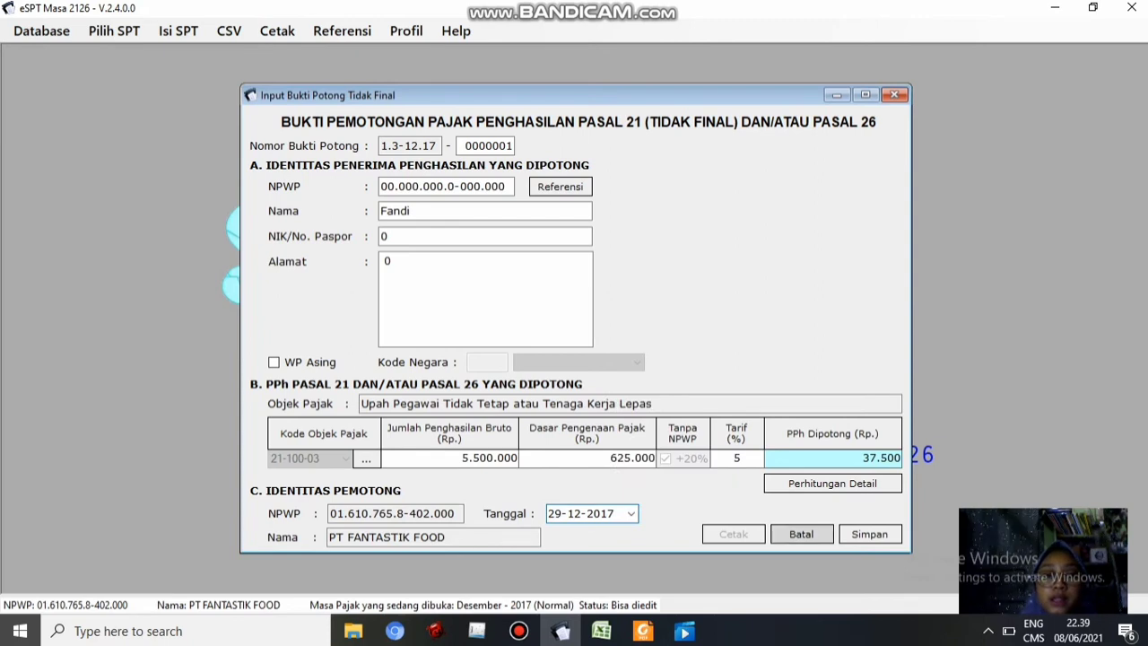
click(870, 534)
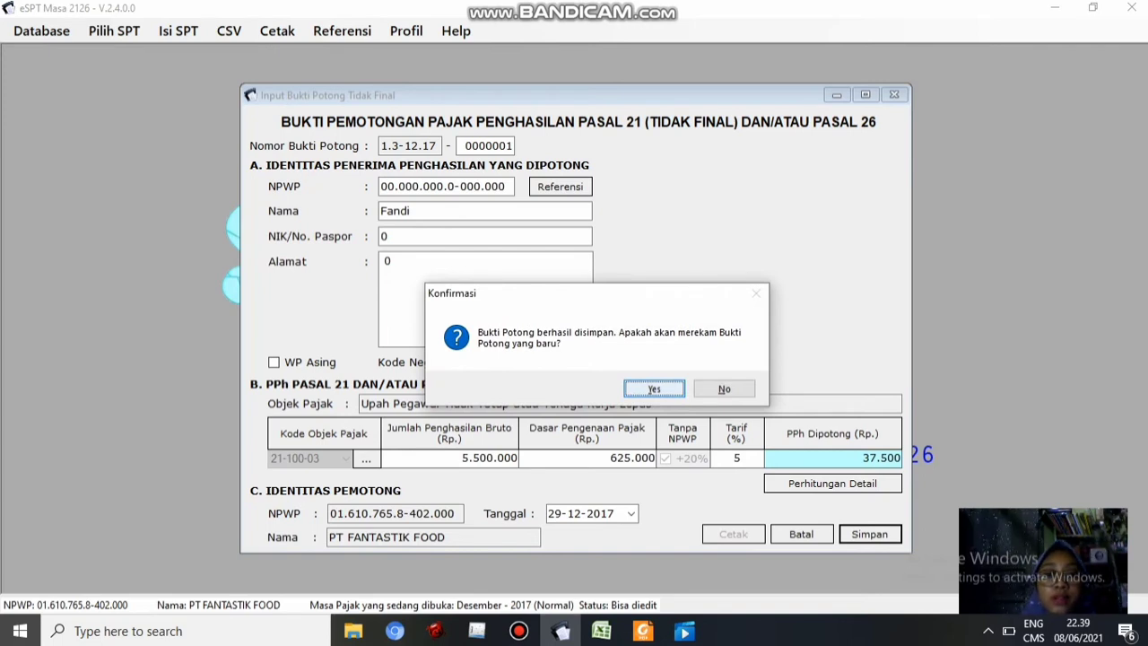
key(Return)
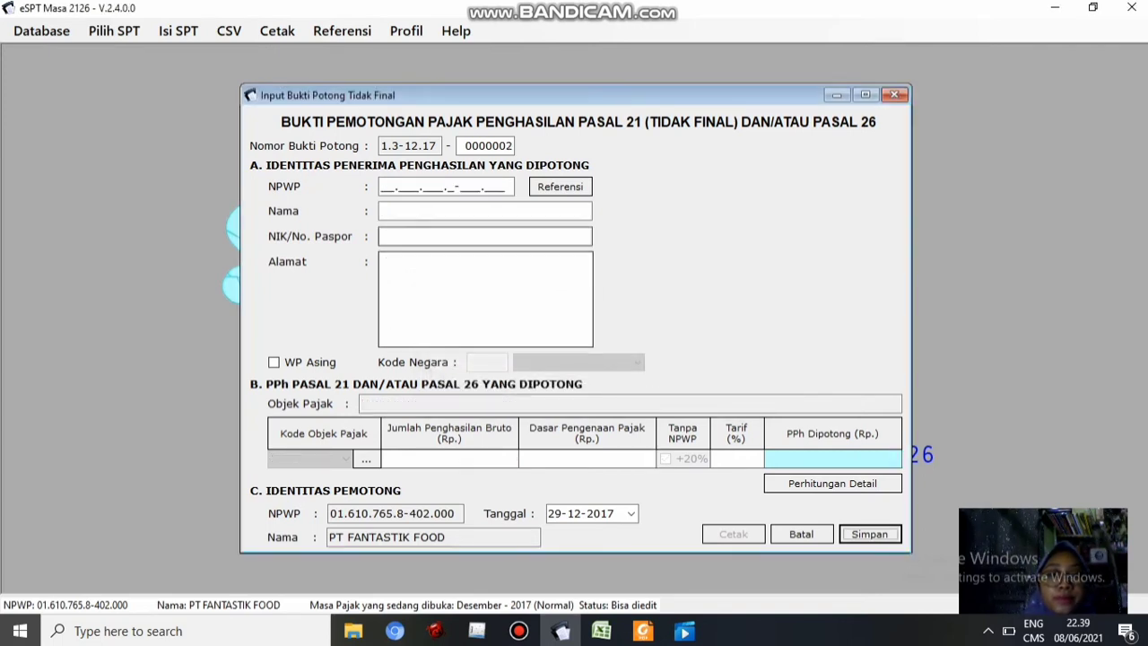
Enter slip 0000002's recipient tax ID, the worker's name, ID number and address from the workbook
click(601, 631)
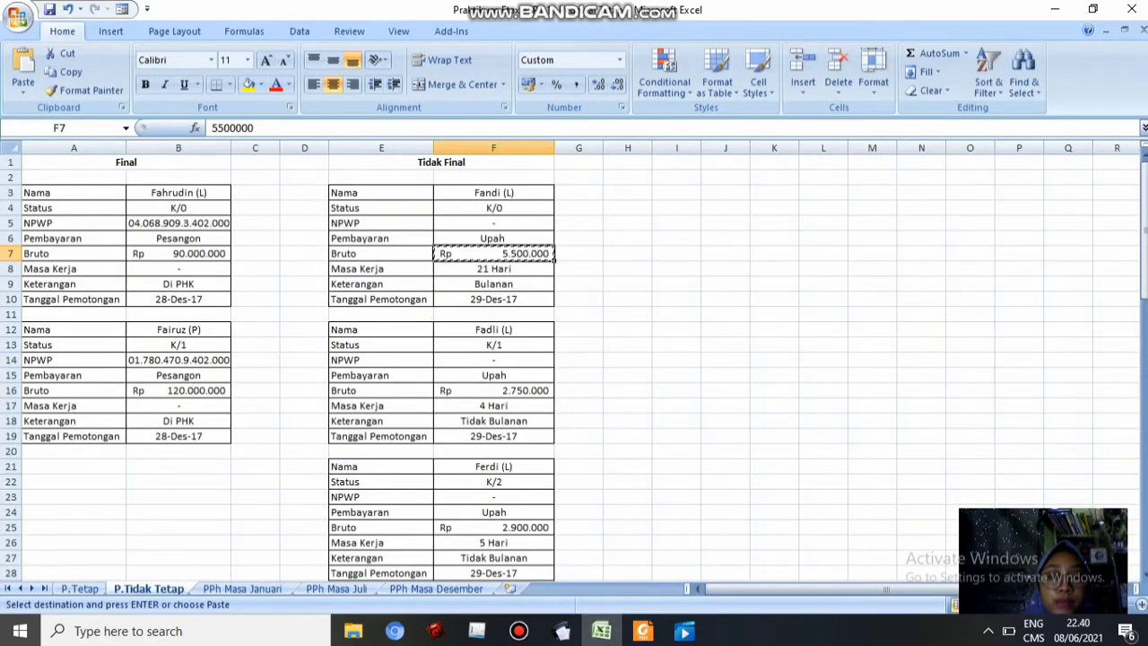
click(563, 631)
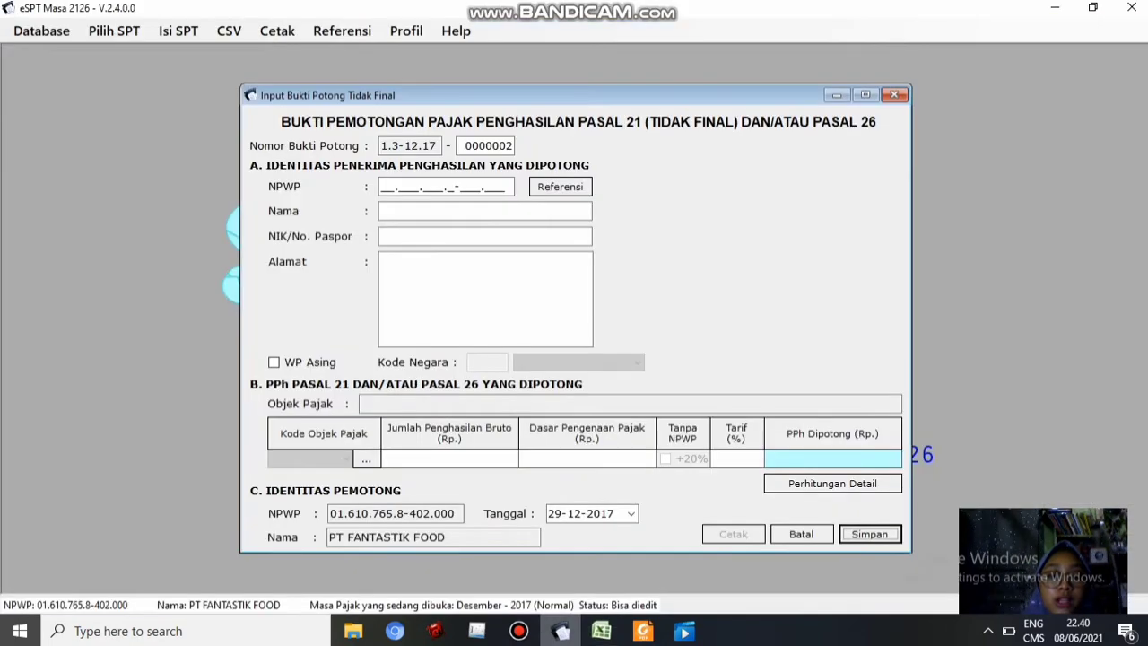
click(389, 186)
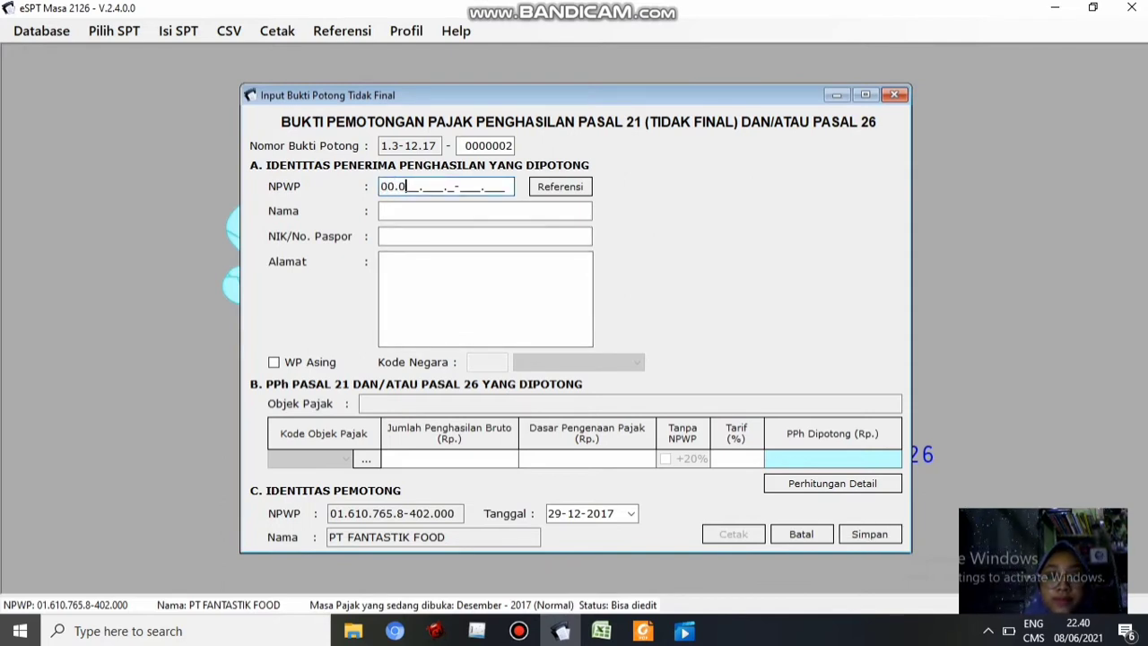
click(430, 211)
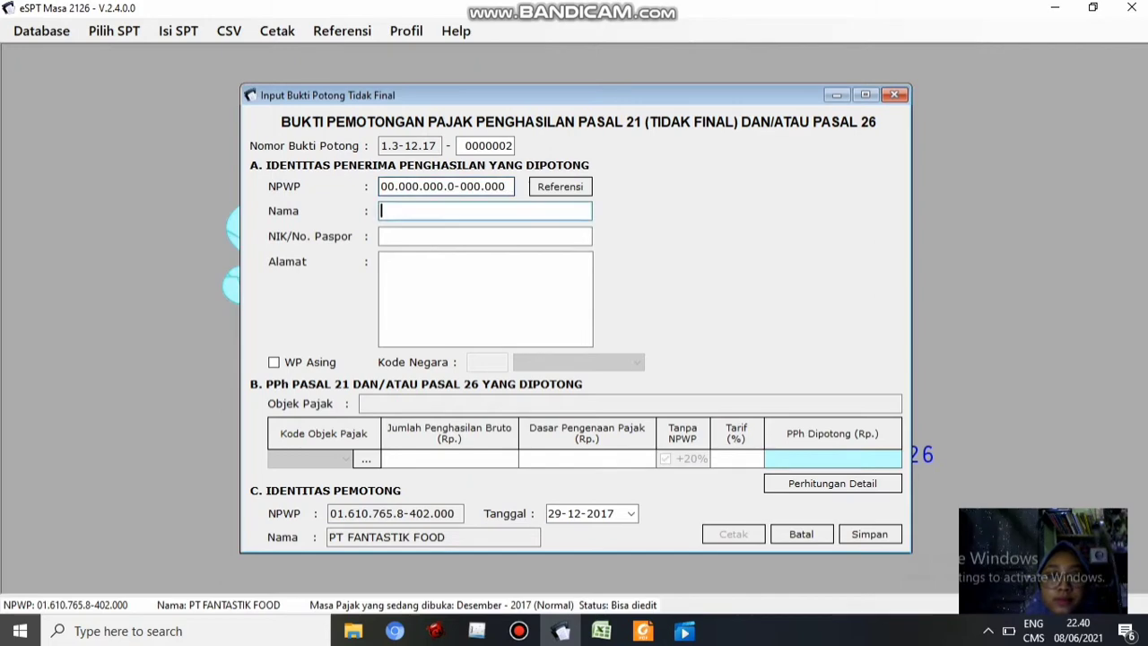
click(601, 631)
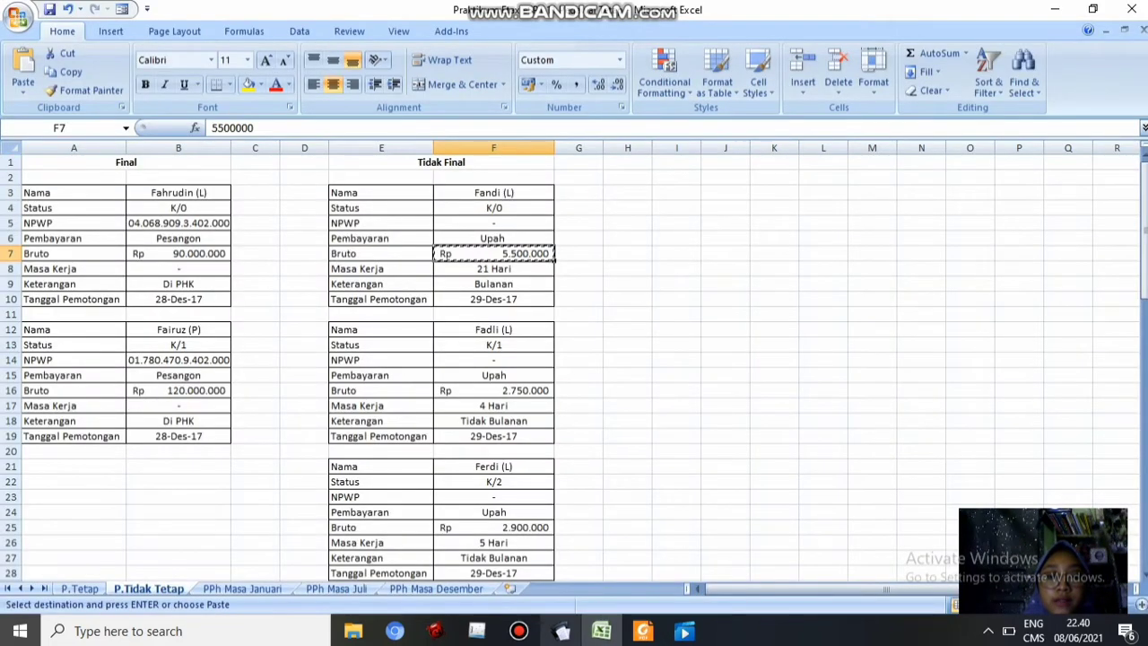
click(562, 631)
text(F)
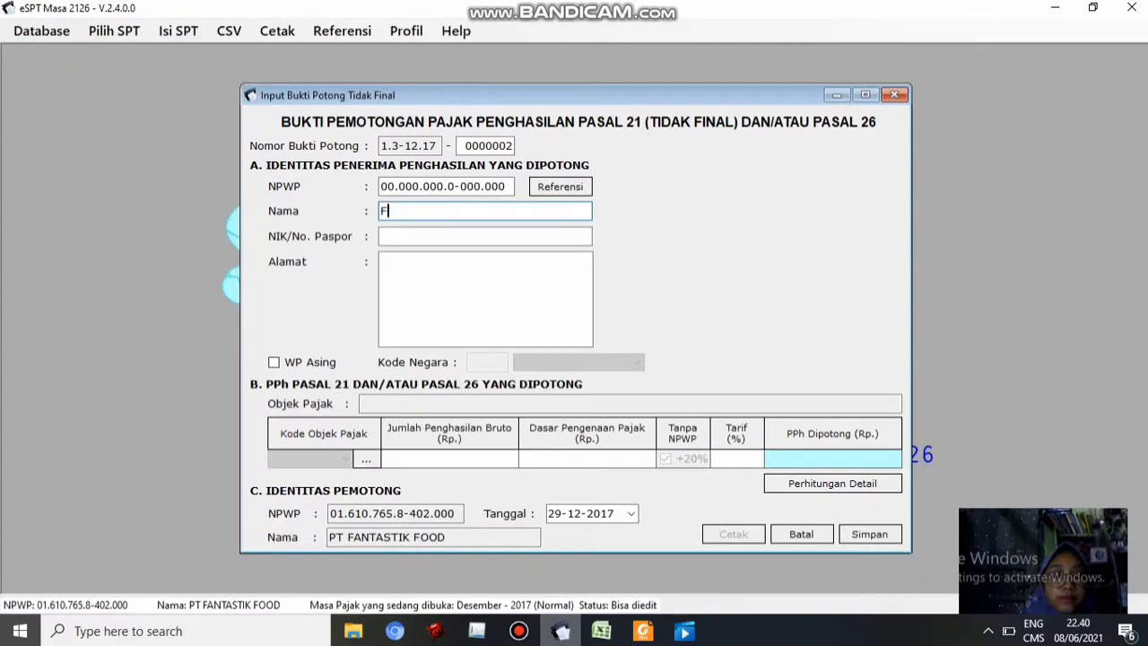
text(adli)
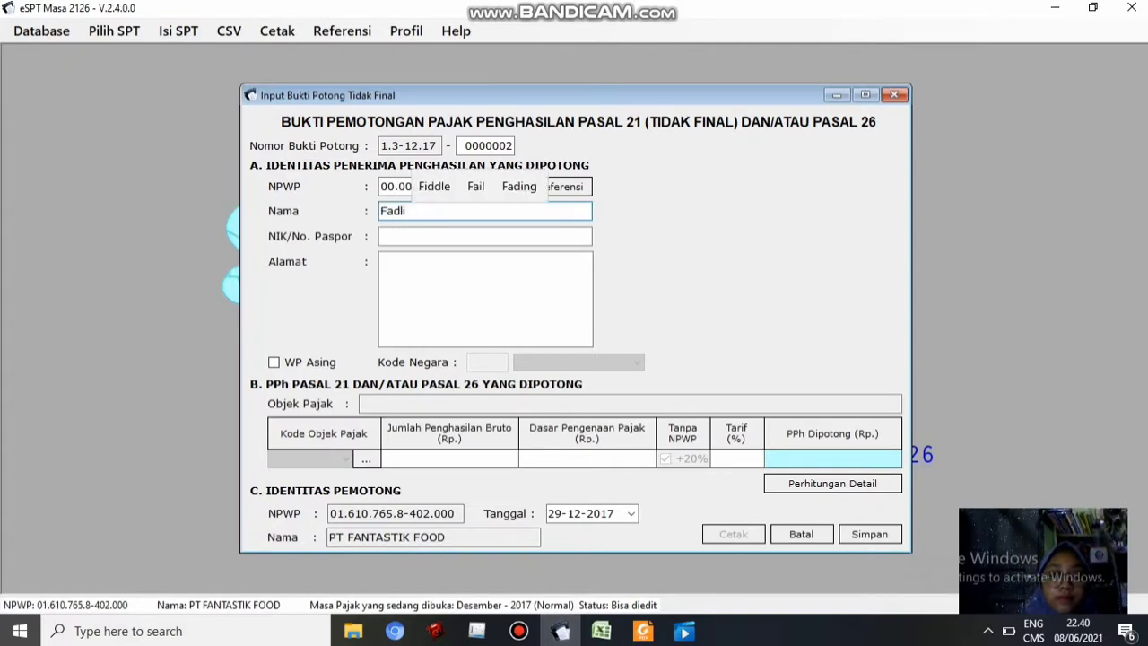
click(449, 237)
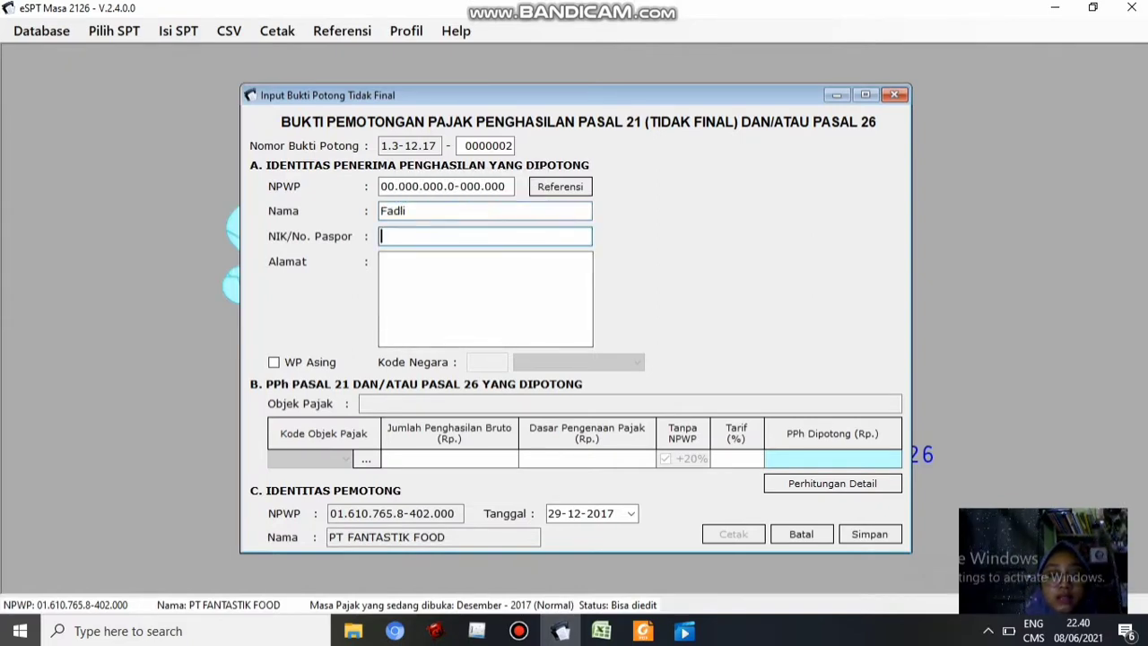
click(386, 262)
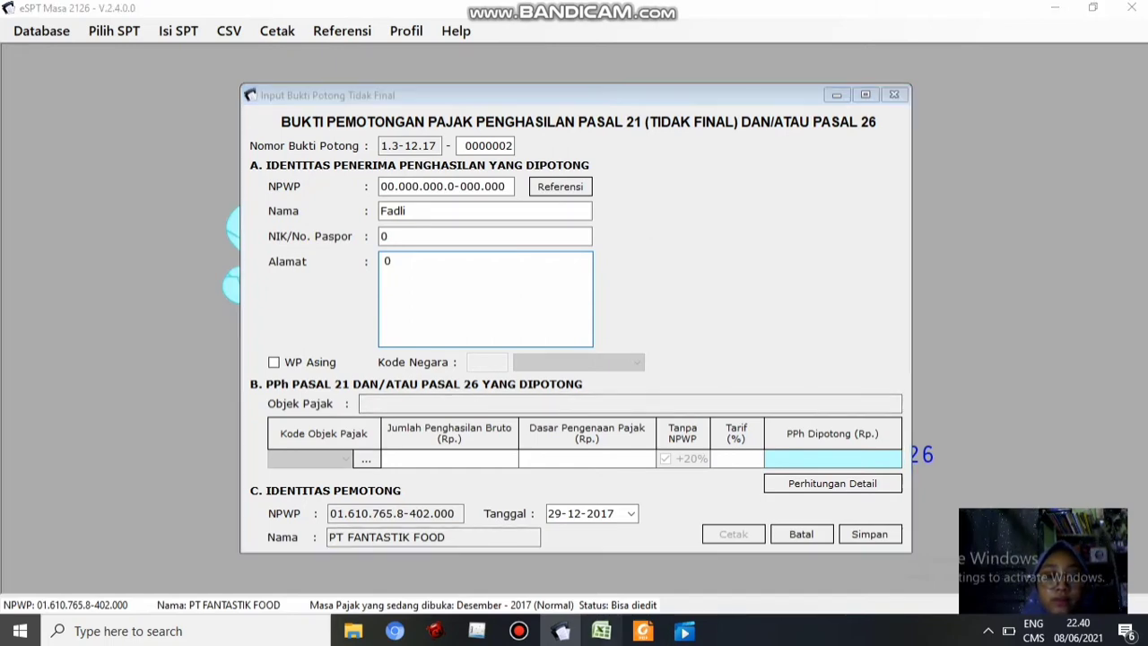
click(601, 631)
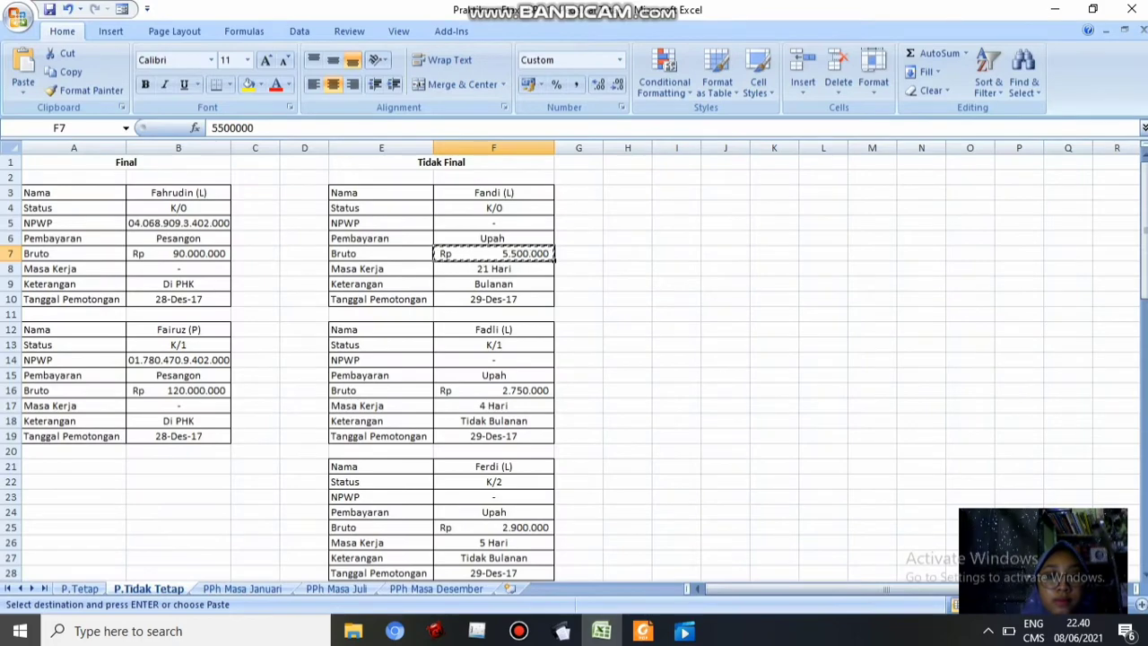
click(562, 630)
Pick code 21-100-03 and set status K, one dependant, Tidak Bulanan payment and 4 working days
click(366, 459)
click(726, 155)
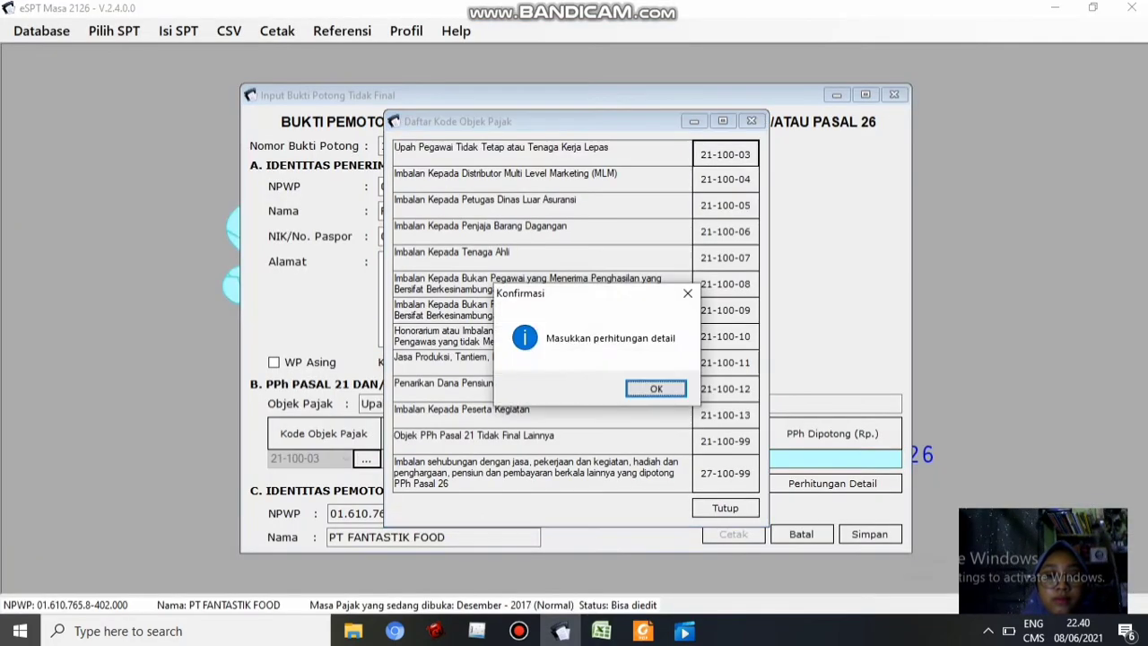
click(656, 389)
click(601, 631)
click(562, 631)
click(567, 306)
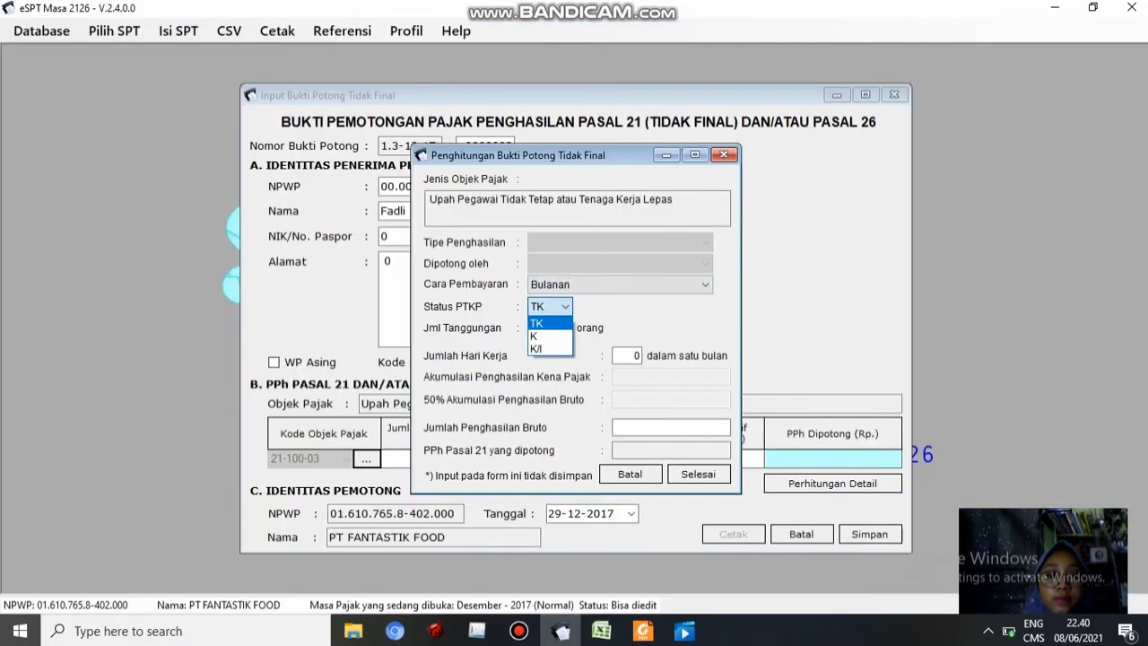
click(538, 336)
click(567, 328)
click(539, 344)
click(601, 631)
click(561, 630)
click(705, 284)
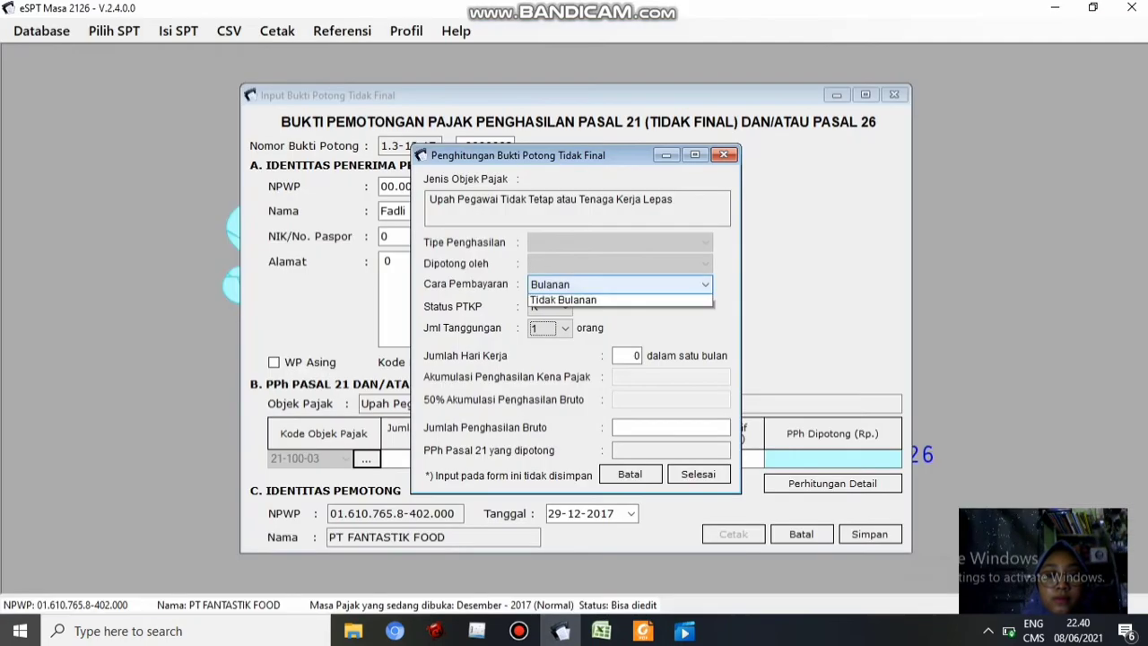
click(567, 300)
click(628, 356)
text(4)
Paste the 2.750.000 gross wage from cell F16 and finish the calculation, giving 57.000 withheld
click(671, 427)
click(601, 631)
click(494, 390)
key(ctrl+c)
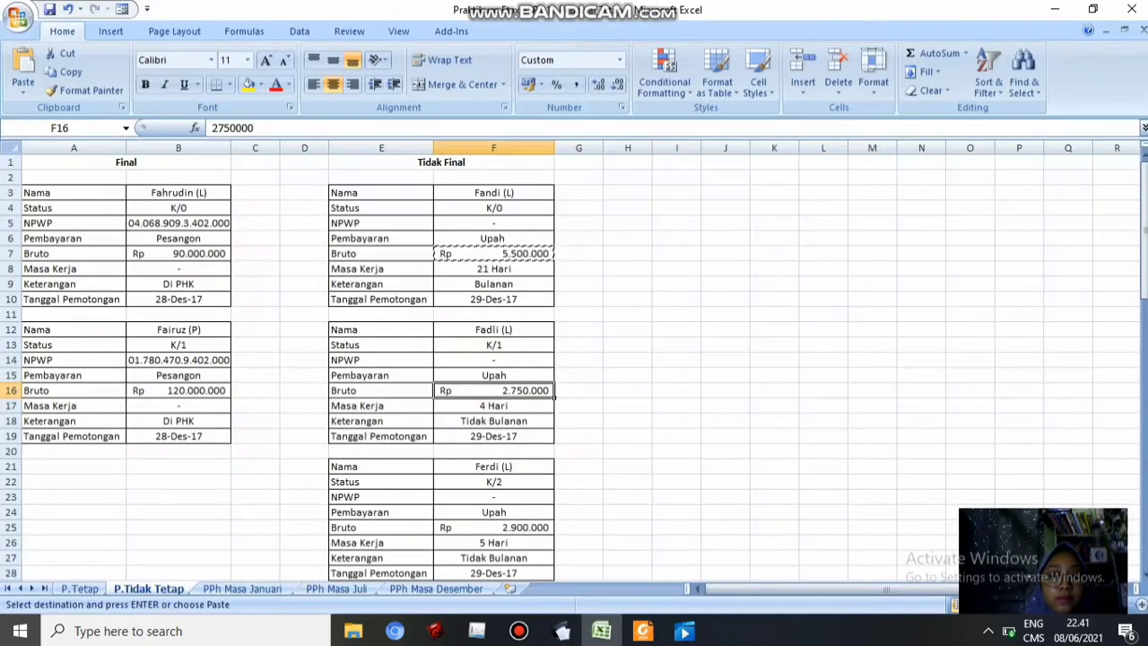
click(562, 631)
key(ctrl+v)
click(699, 475)
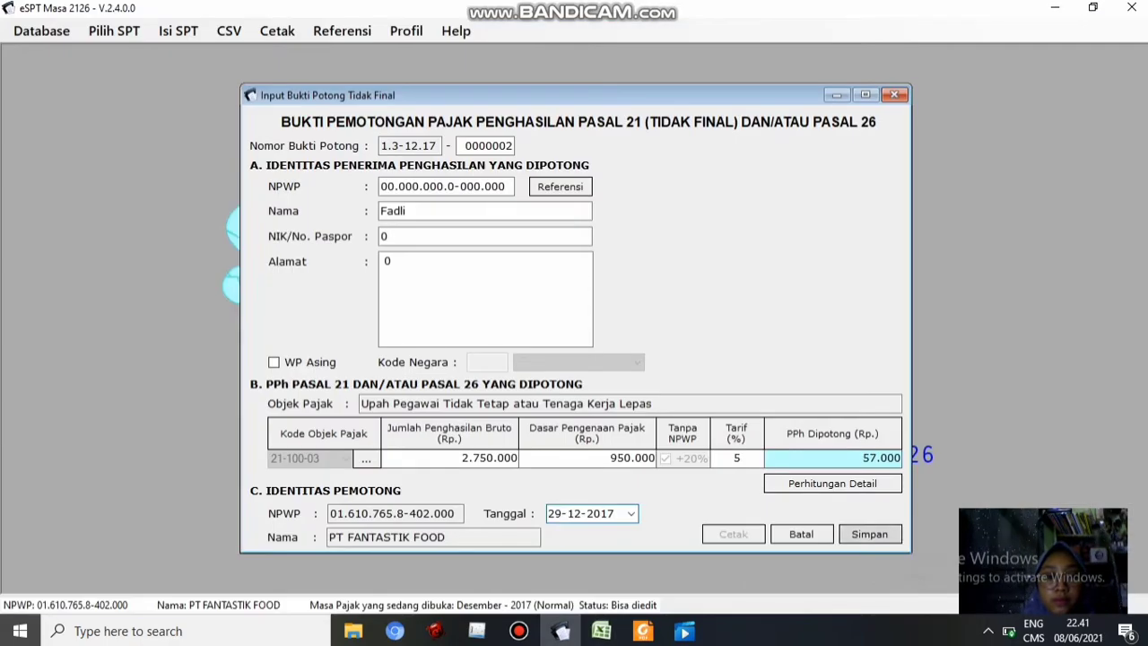
Save slip 0000002 and start blank slip 0000003
click(870, 534)
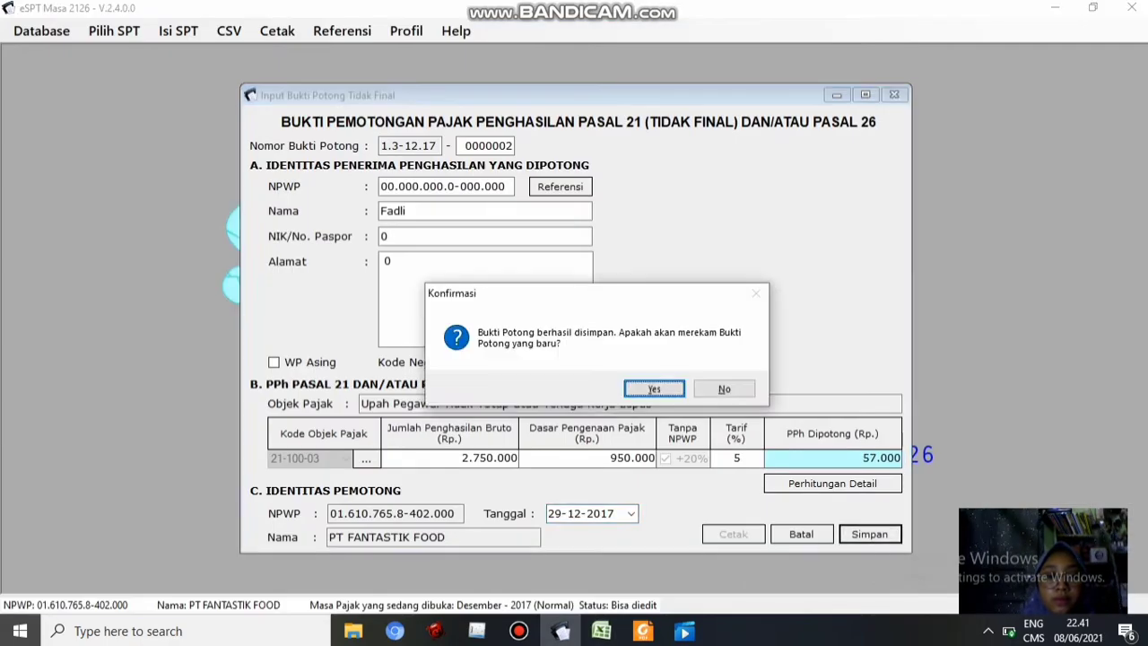
click(654, 387)
click(601, 631)
drag(1143, 179, 1143, 346)
mouse_move(601, 630)
click(562, 631)
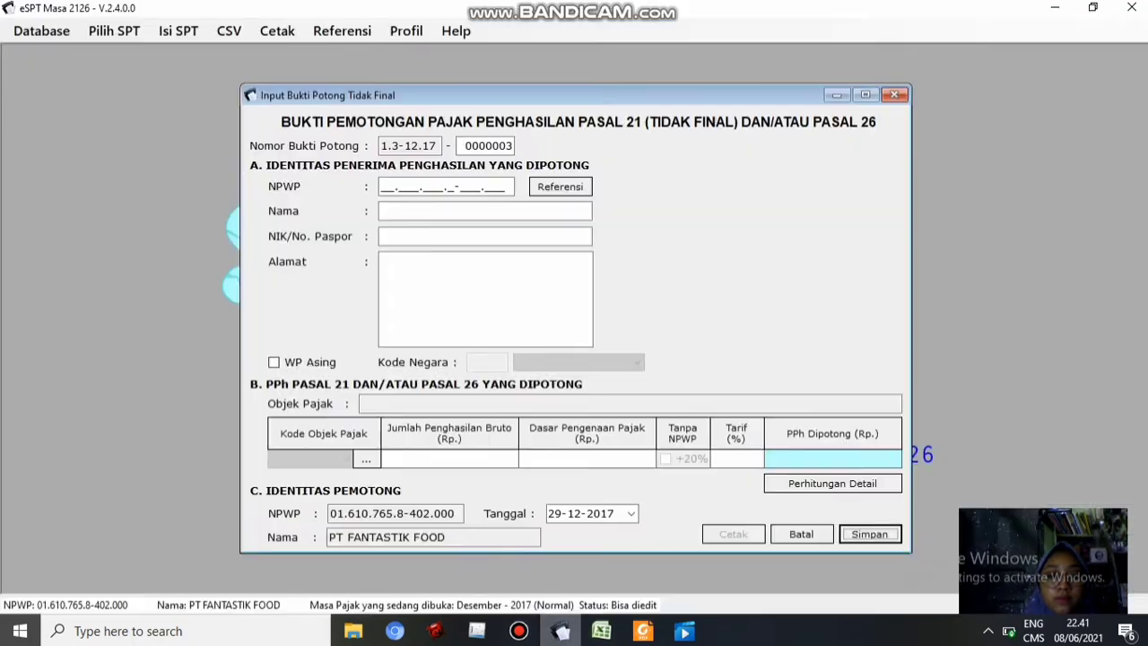
Fill slip 0000003's recipient with zero NPWP, the worker's name and ID number 0
text(000000000000000)
key(Tab)
text(Fadli)
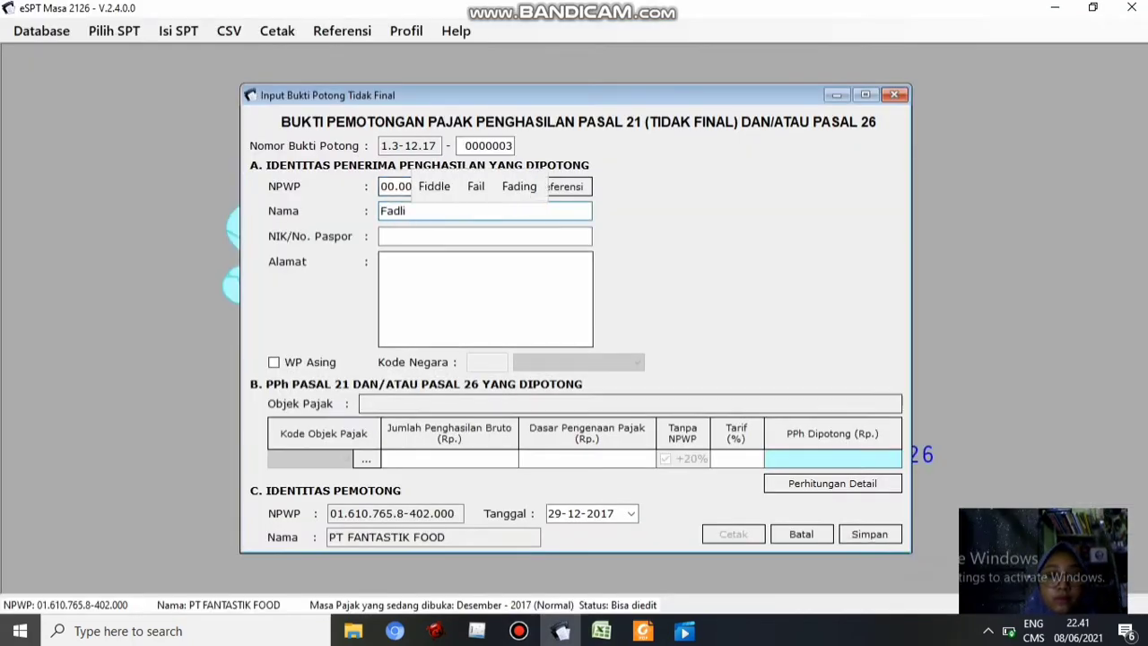
key(alt+Tab)
key(alt+Tab)
key(BackSpace)
key(BackSpace)
key(BackSpace)
key(BackSpace)
text(erdi)
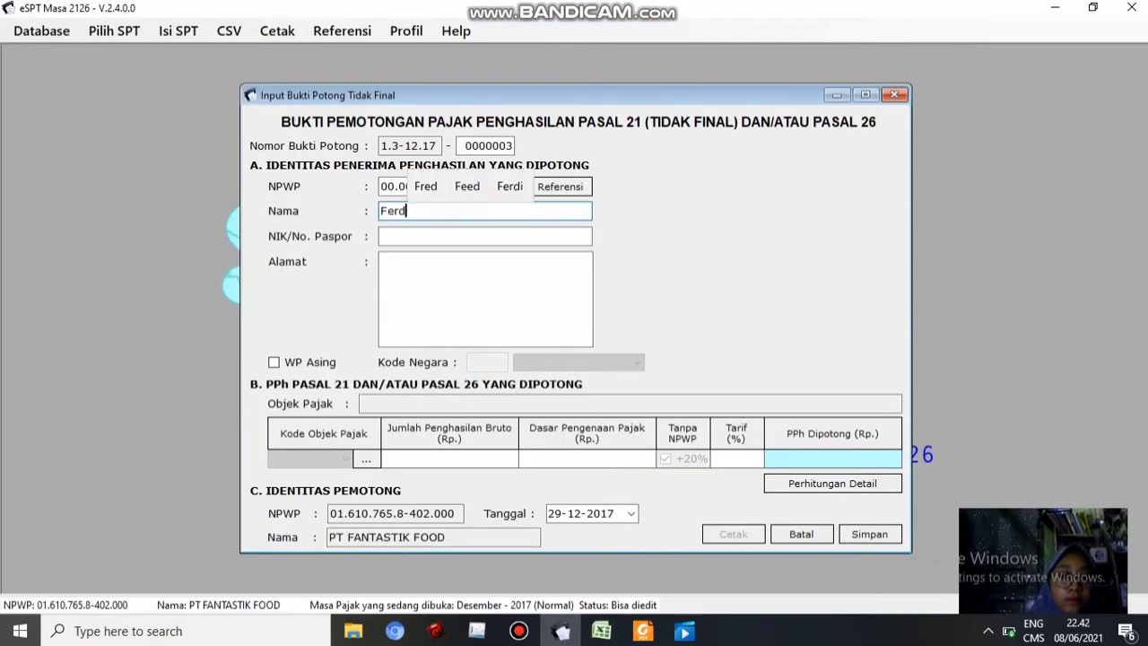
key(Tab)
text(0)
key(Tab)
text(0)
key(alt+Tab)
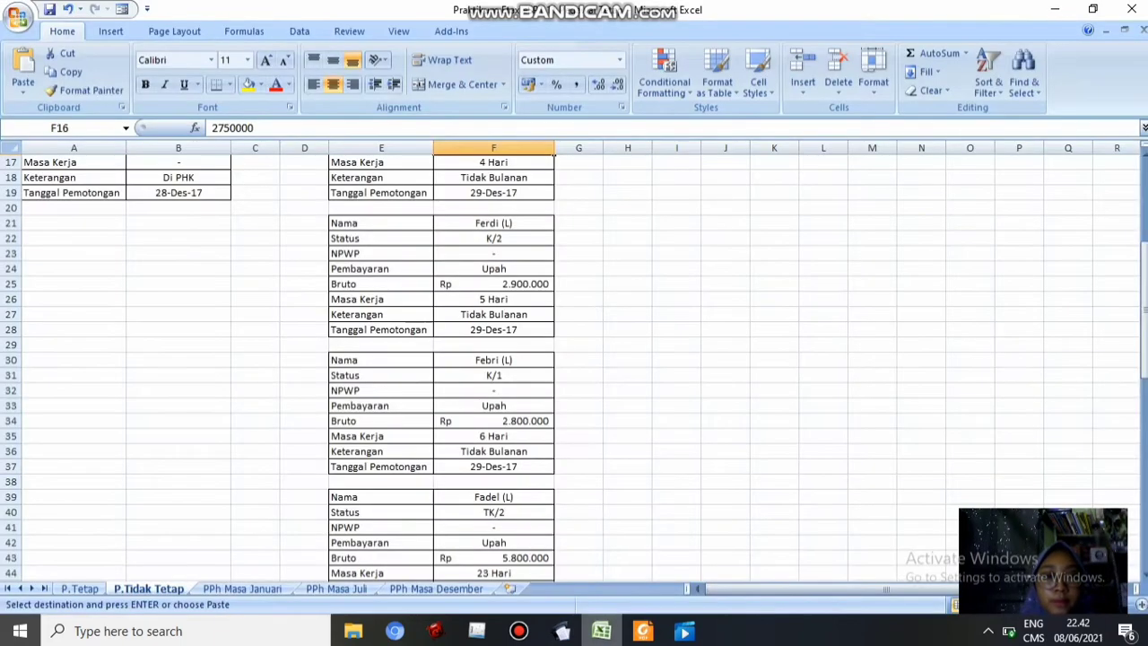
scroll(574, 359, up, 1)
click(560, 631)
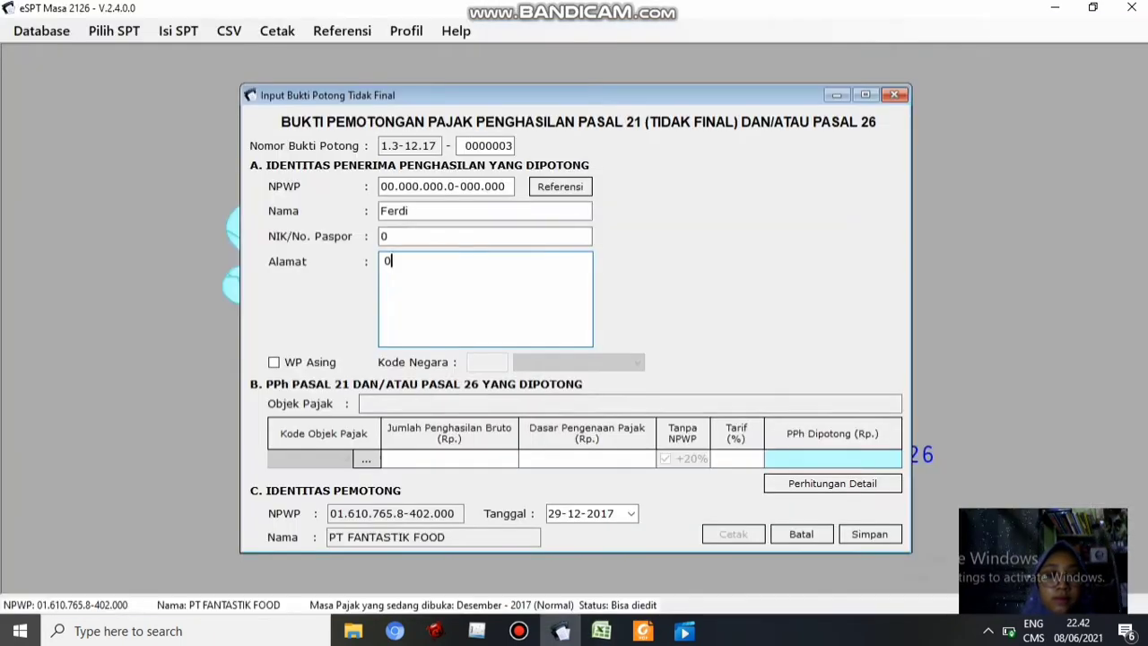
Pick code 21-100-03 and set status K, 2 dependants, Tidak Bulanan payment and 5 working days
click(366, 459)
click(726, 154)
click(656, 388)
click(566, 306)
click(547, 337)
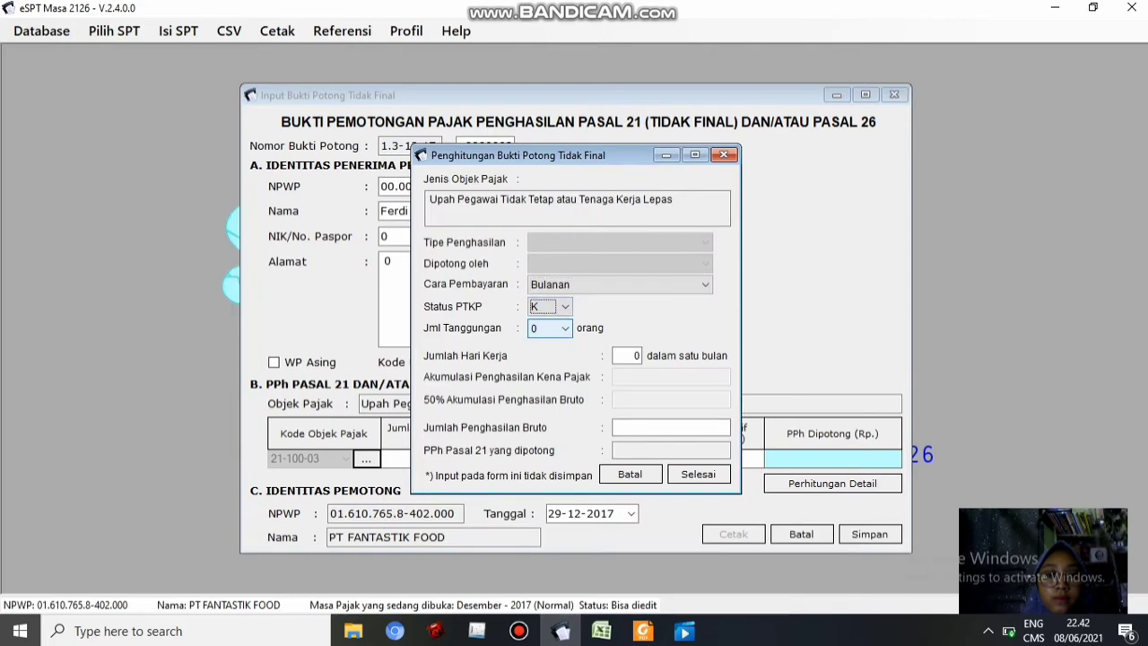
click(566, 328)
click(548, 371)
click(601, 631)
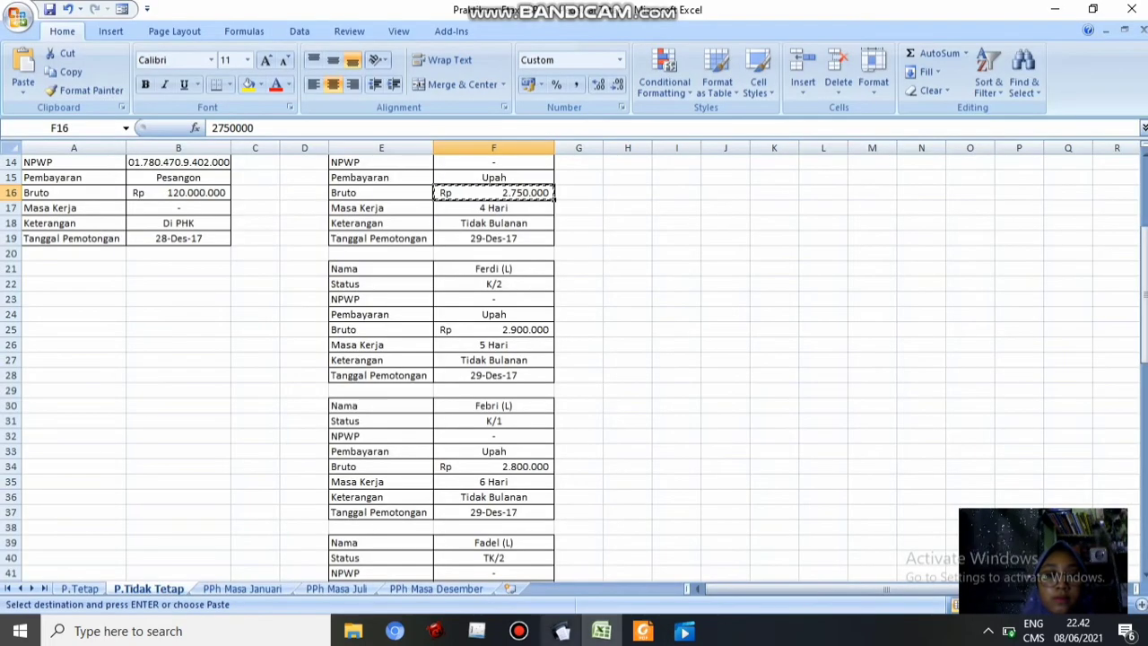
click(561, 631)
click(705, 284)
click(619, 313)
double_click(637, 356)
text(5)
Paste the 2.900.000 gross wage from cell F25 and finish the calculation
click(671, 428)
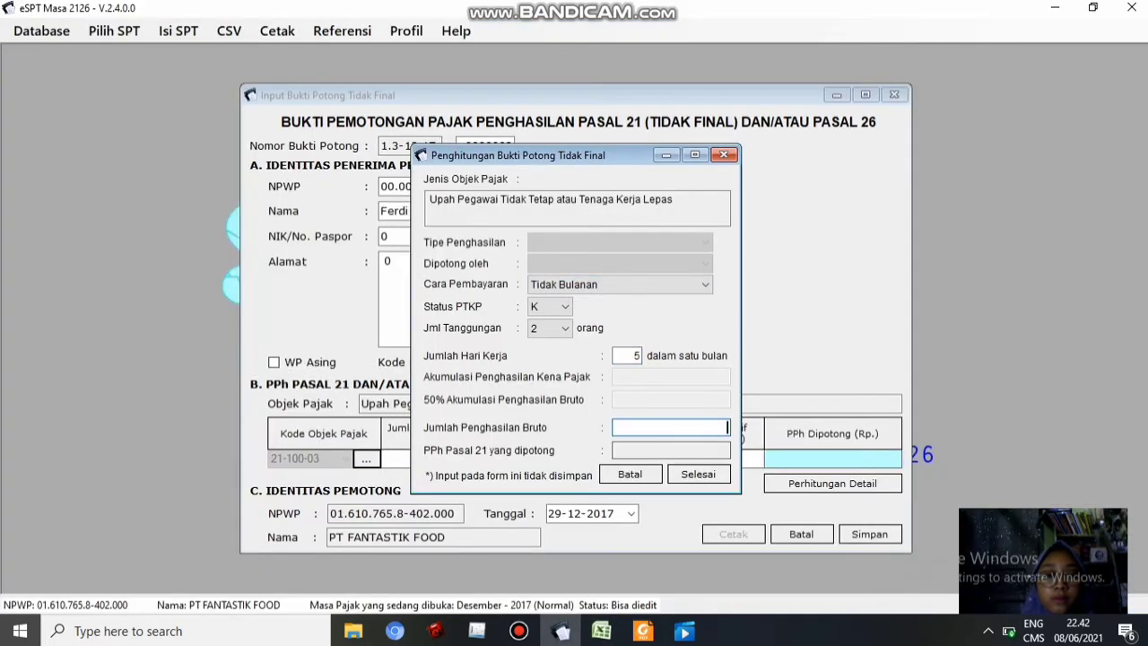
click(601, 631)
click(494, 329)
key(ctrl+c)
click(560, 630)
key(ctrl+v)
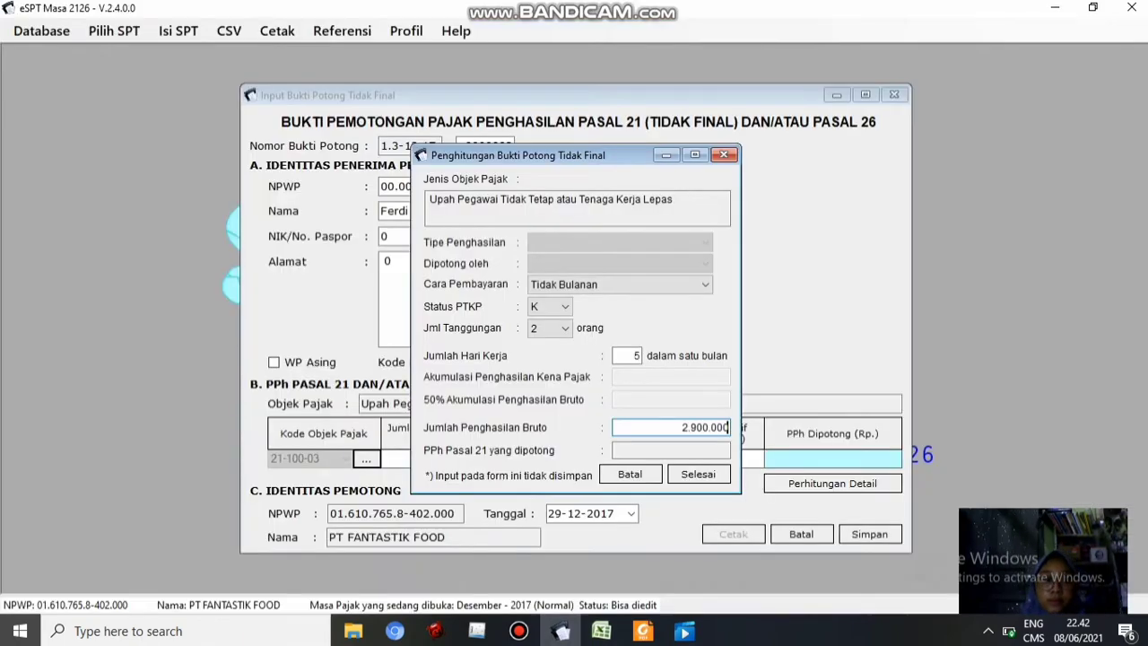
click(700, 474)
Save slip 0000003 and start new slip 0000004
click(870, 534)
click(655, 388)
click(601, 630)
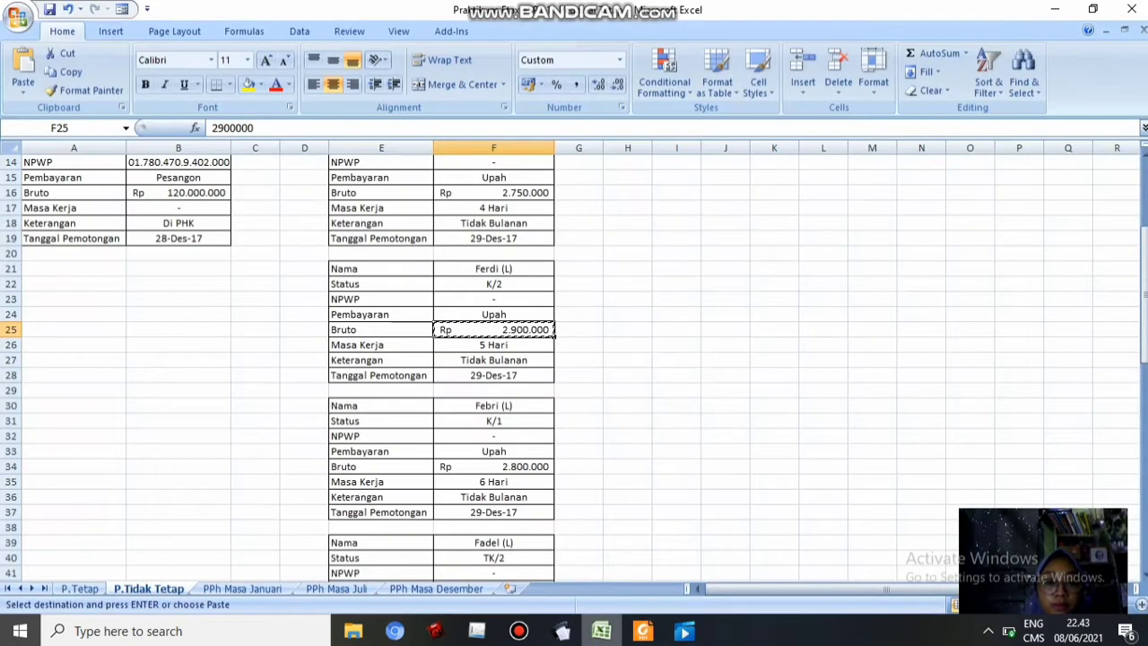
click(561, 631)
Fill slip 0000004's recipient with zero NPWP, the worker's name, NIK 0 and address 0
click(387, 186)
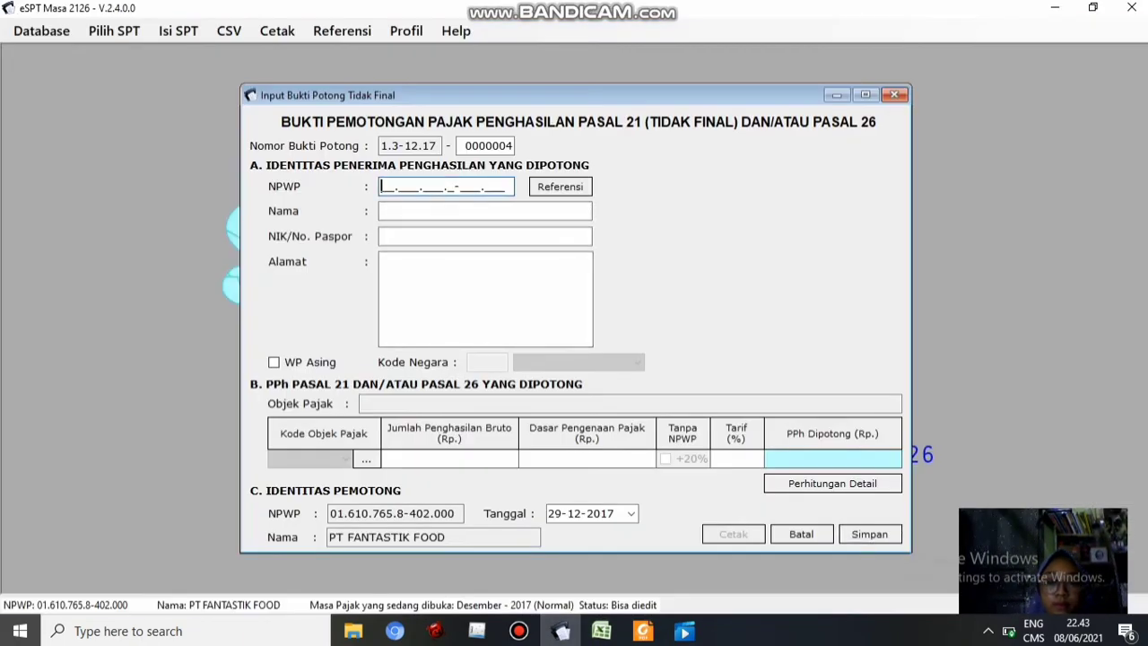
text(000000000000000)
key(Tab)
text(Fe)
click(602, 631)
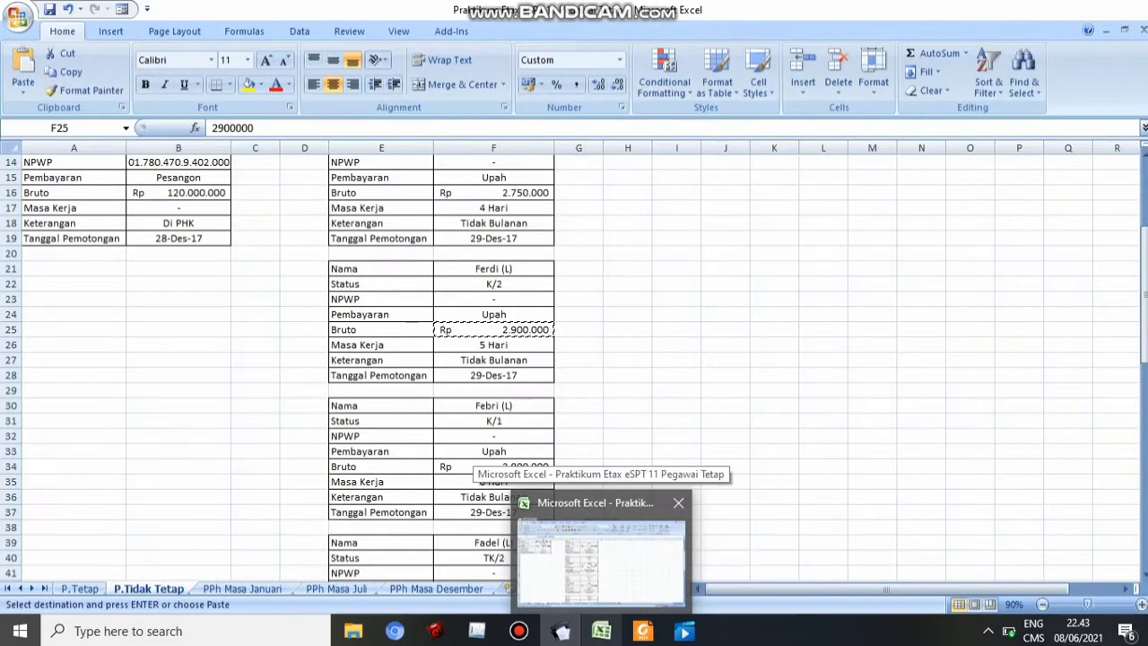
click(561, 631)
text(bri)
key(Tab)
text(0)
key(Tab)
text(0)
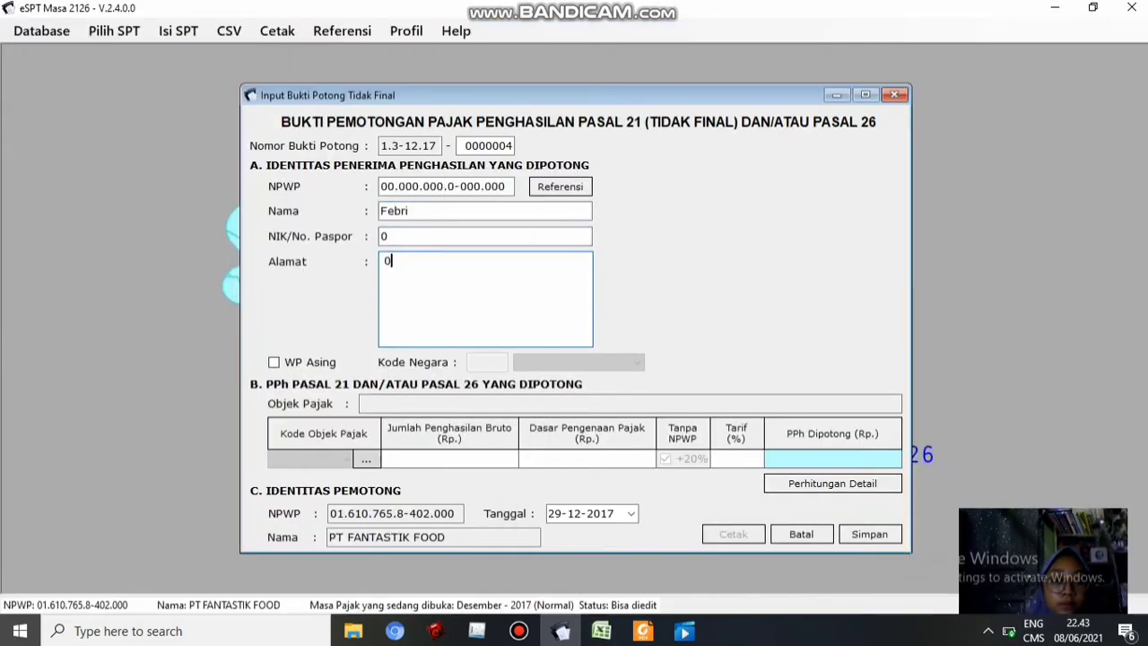
key(alt+Tab)
key(alt+Tab)
Choose tax object code 21-100-03 for casual worker wages and acknowledge the detailed-calculation prompt
click(366, 458)
click(726, 151)
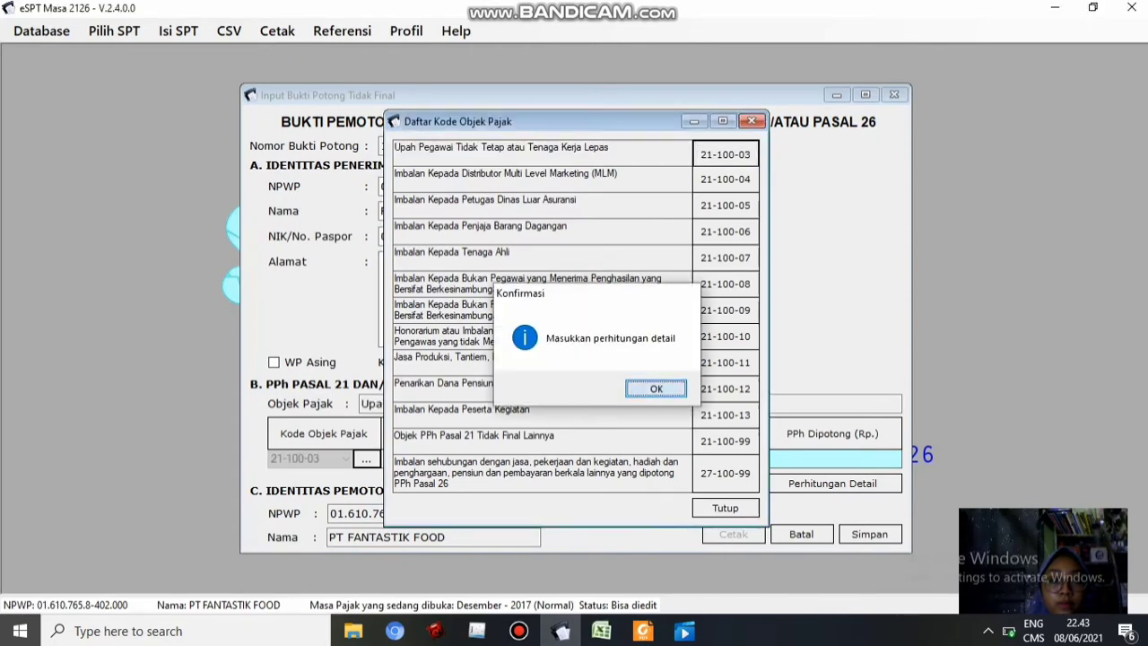
click(655, 388)
click(601, 631)
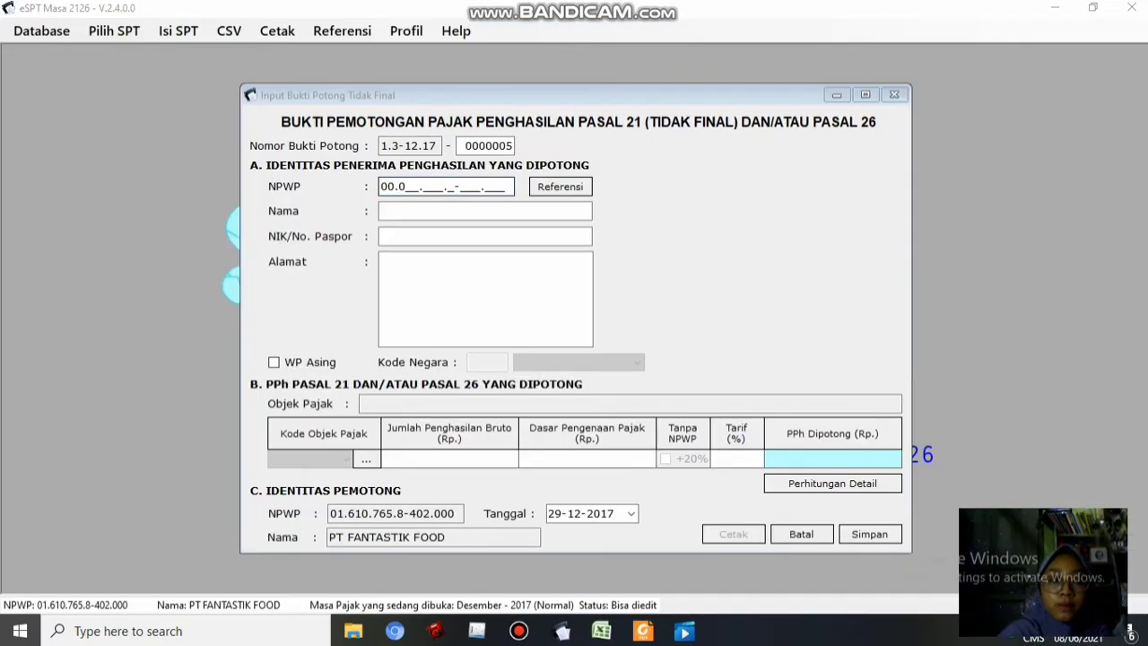
Enter an all-zero placeholder NPWP, the worker's name, and 0 as the ID number
click(413, 186)
text(00)
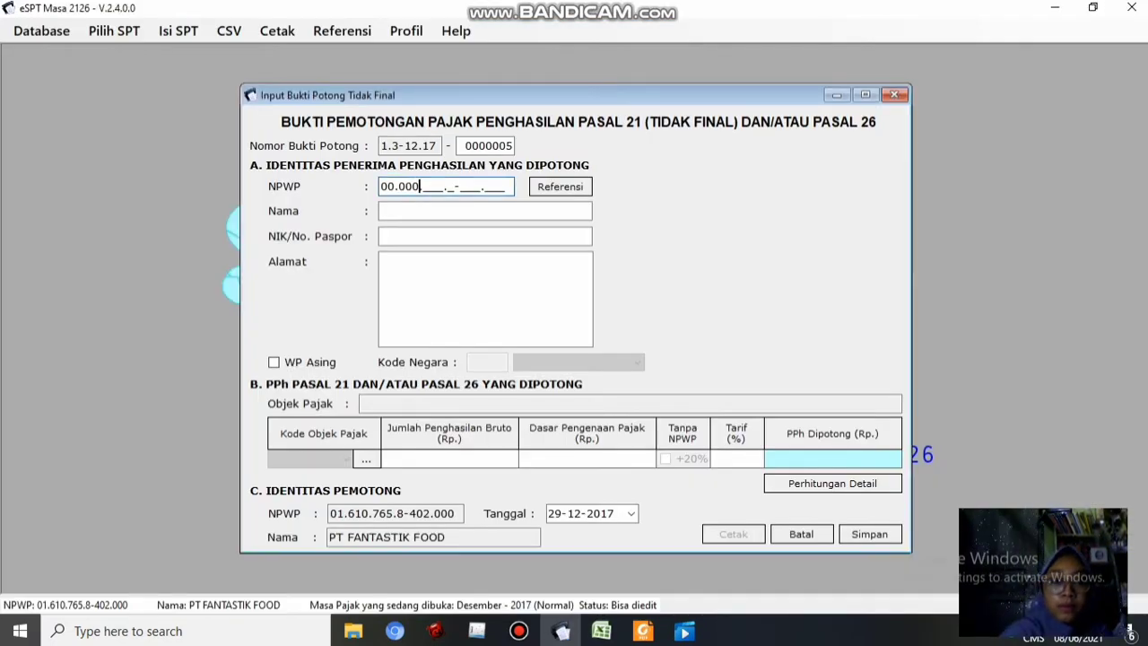
text(0000000000.0-000.000)
key(Tab)
text(Fadel)
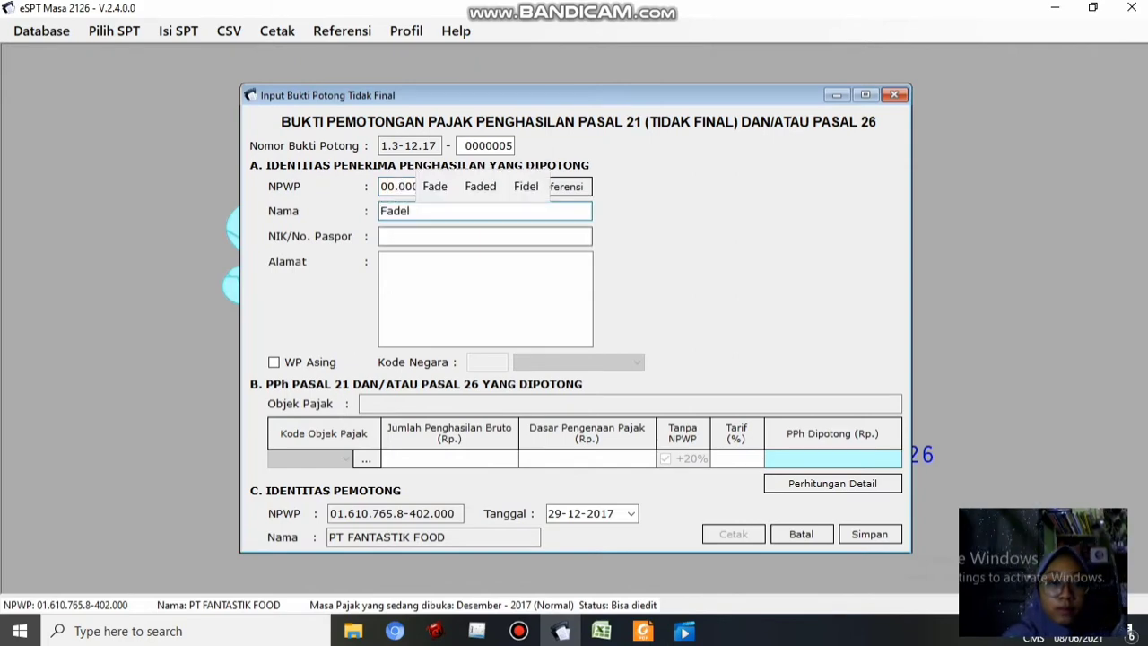
key(Tab)
text(0)
key(Tab)
Re-select code 21-100-03, then set dependants to 2 and working days to 23
click(366, 459)
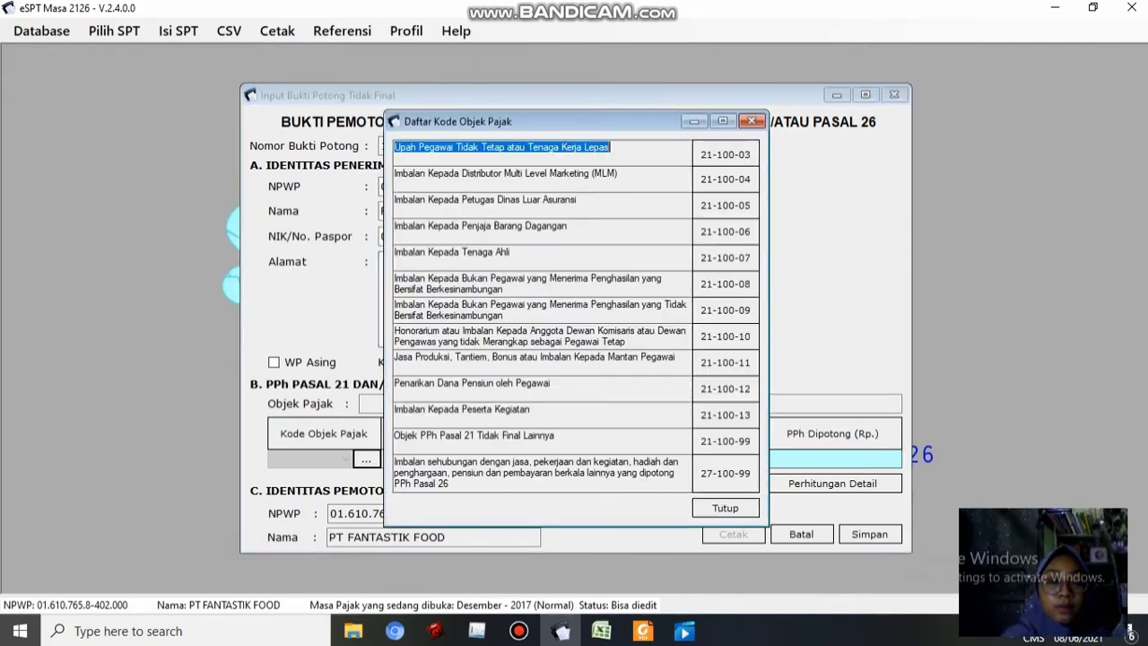
click(725, 152)
click(656, 388)
key(alt+Tab)
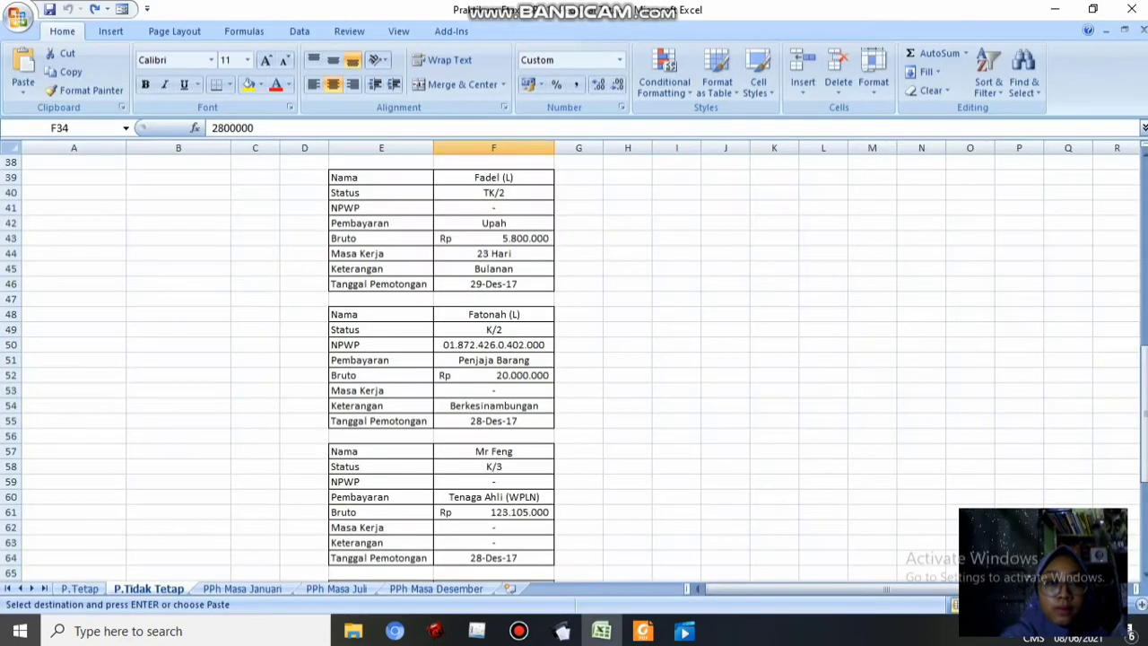
click(561, 631)
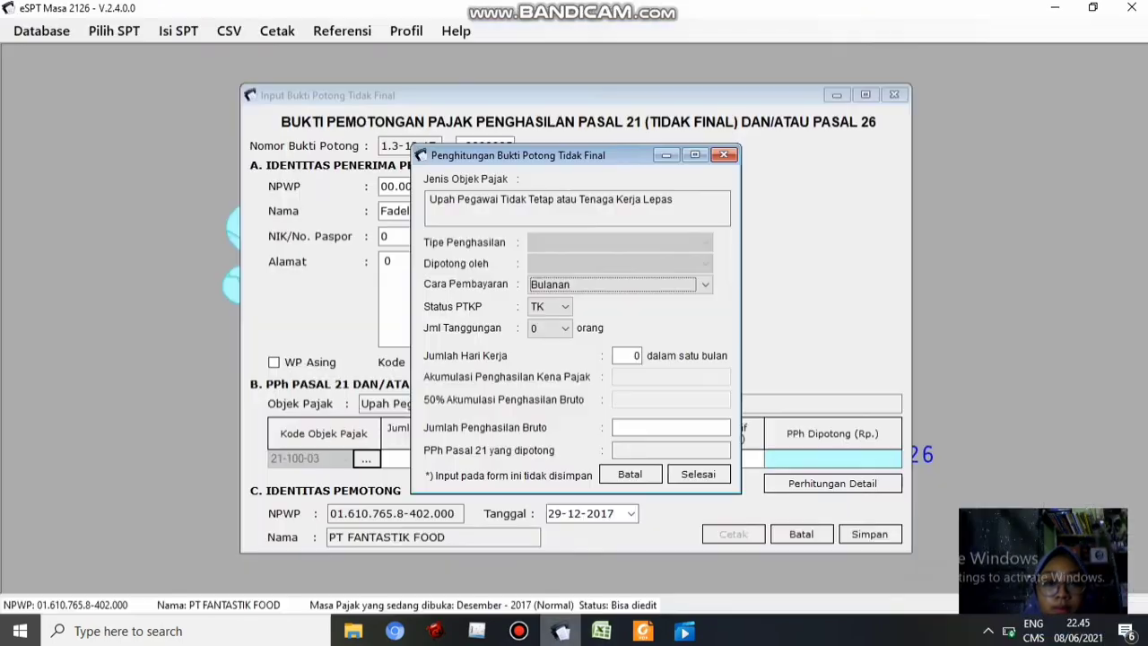
click(565, 328)
click(543, 371)
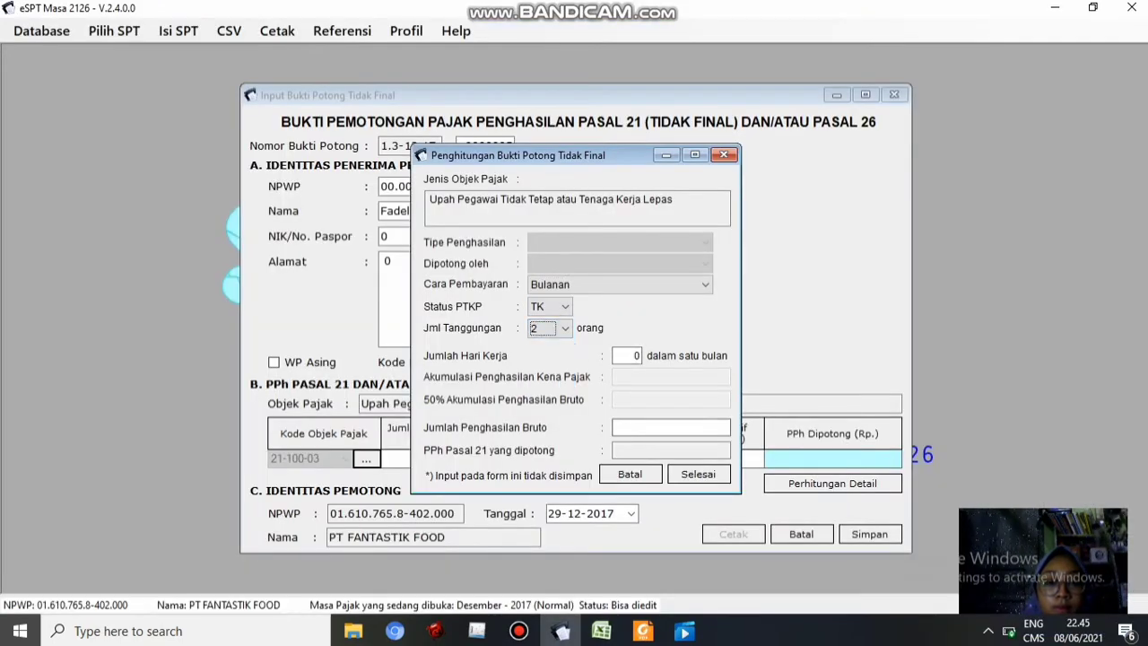
mouse_move(601, 631)
mouse_move(601, 561)
click(560, 631)
click(633, 356)
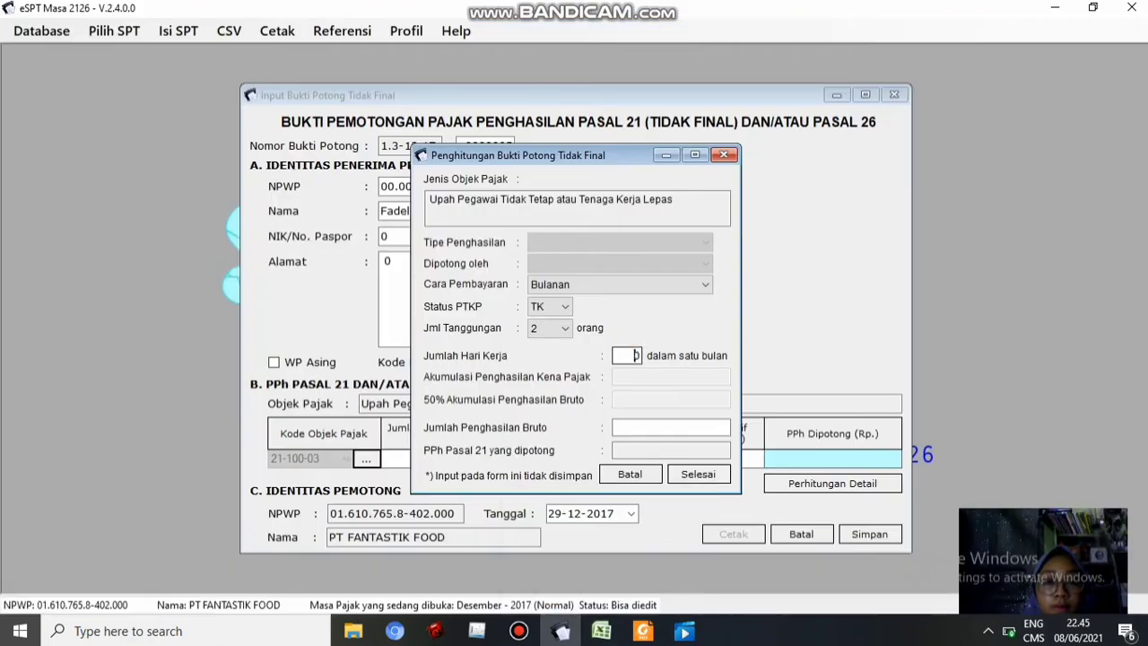
click(671, 428)
Paste gross income 5.800.000 from cell F43, finish the calculation, save the slip, and start a new one
click(601, 631)
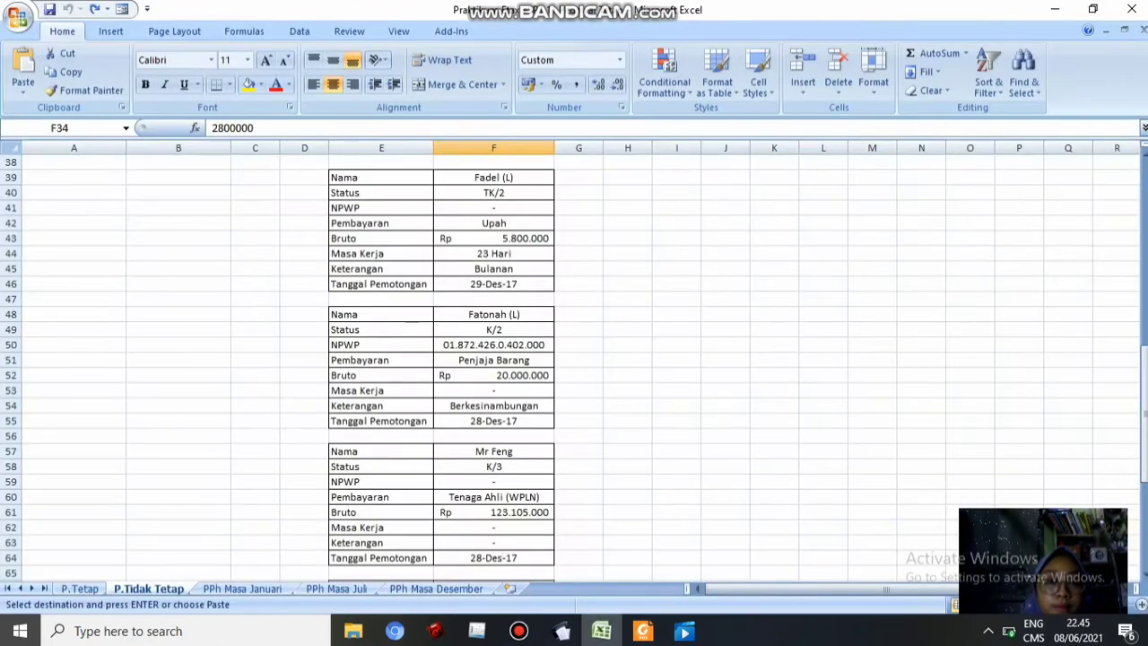
click(493, 238)
click(561, 631)
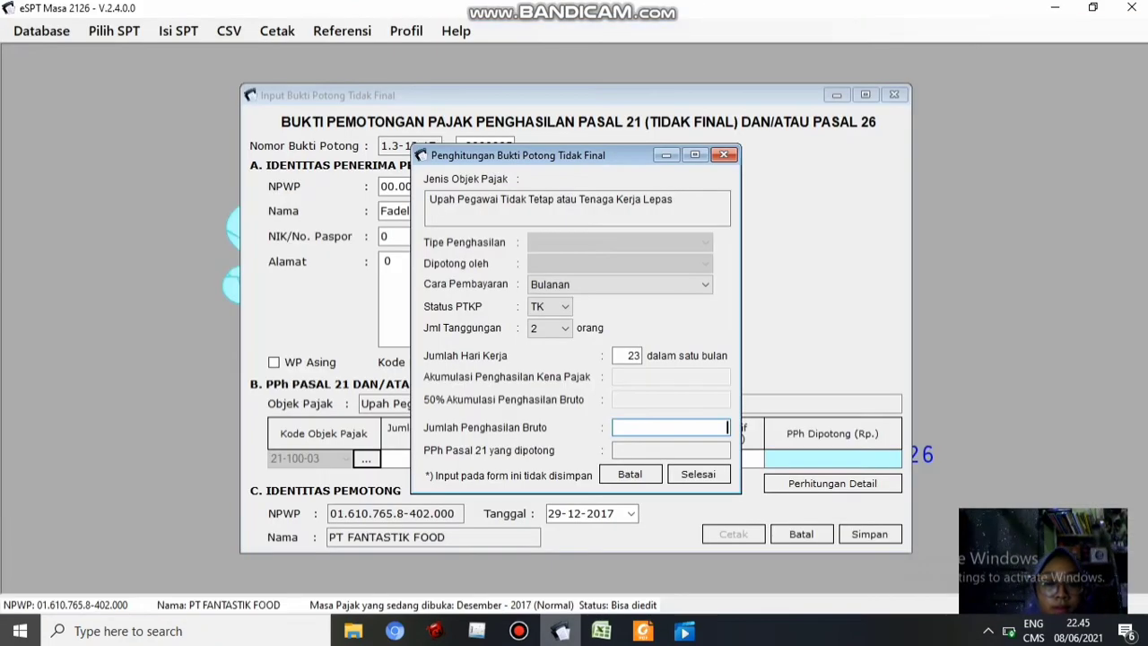
key(ctrl+v)
click(692, 475)
click(869, 534)
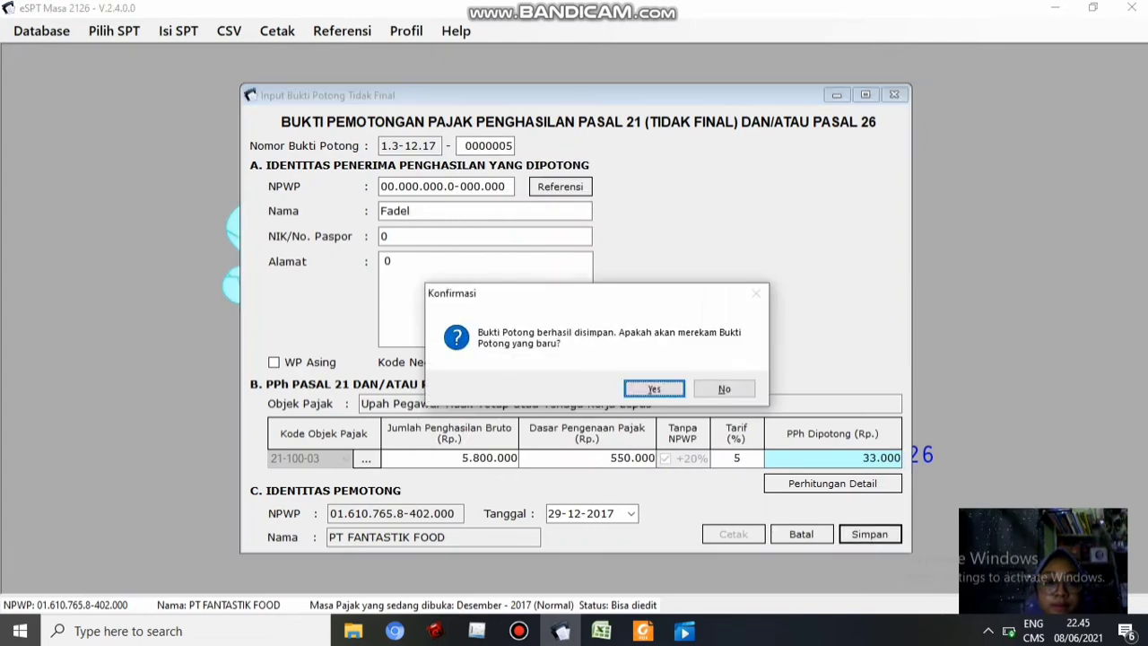
click(656, 388)
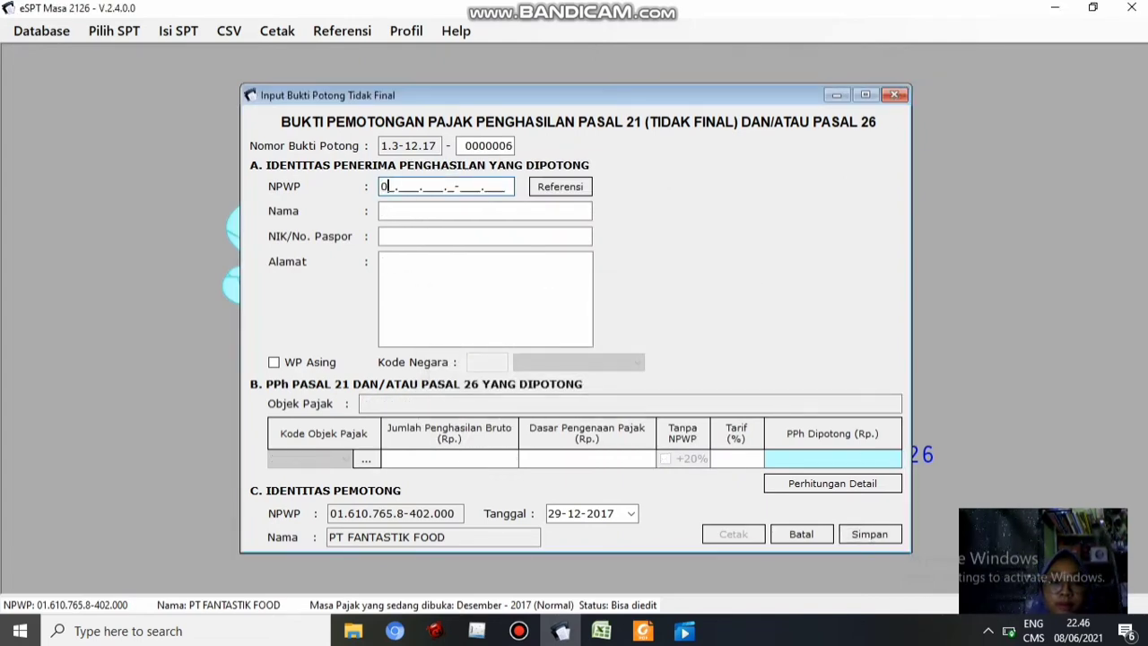
Enter the recipient's name, with 0 for both NIK and address
click(485, 211)
click(601, 631)
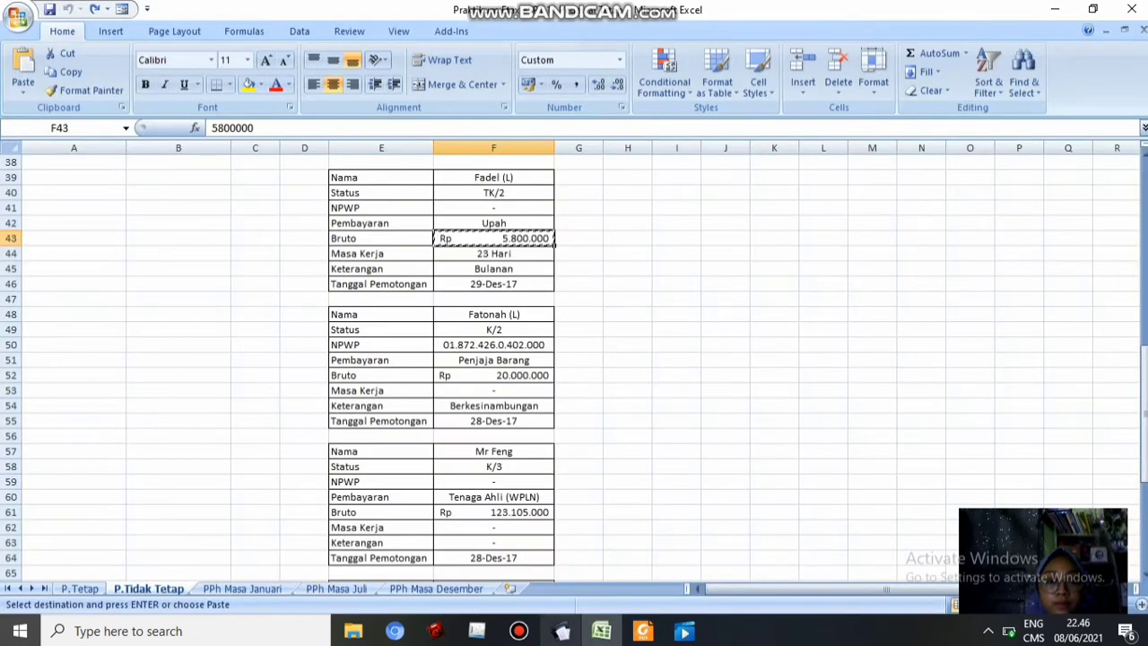
click(561, 630)
text(Fatonah)
key(Tab)
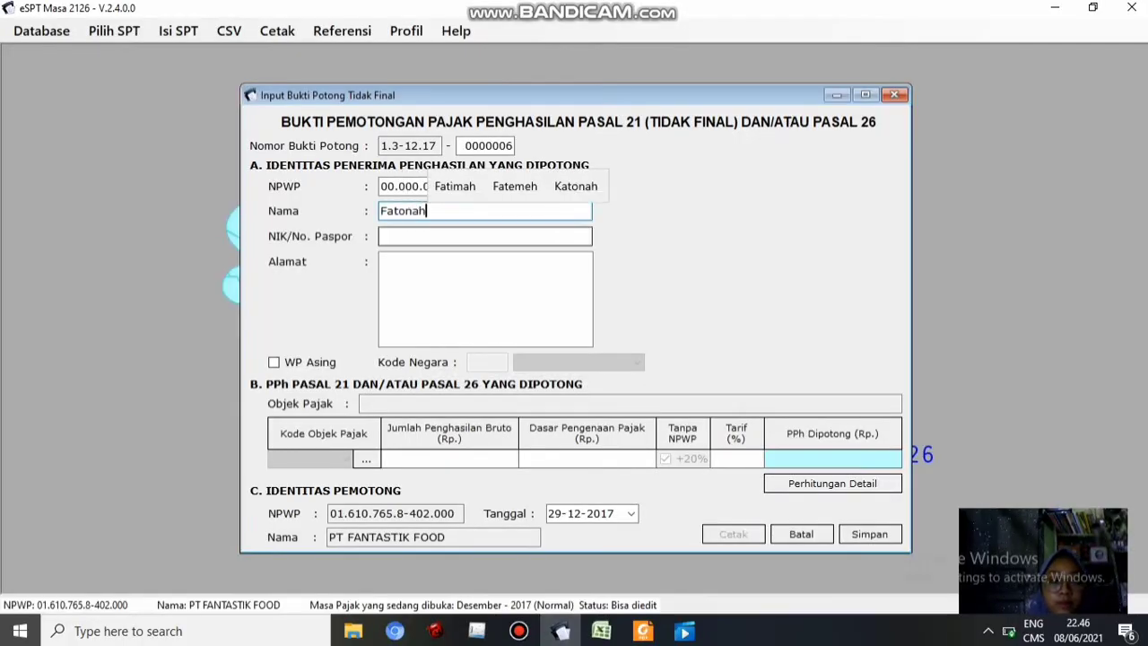
text(0)
key(Tab)
text(0)
click(601, 631)
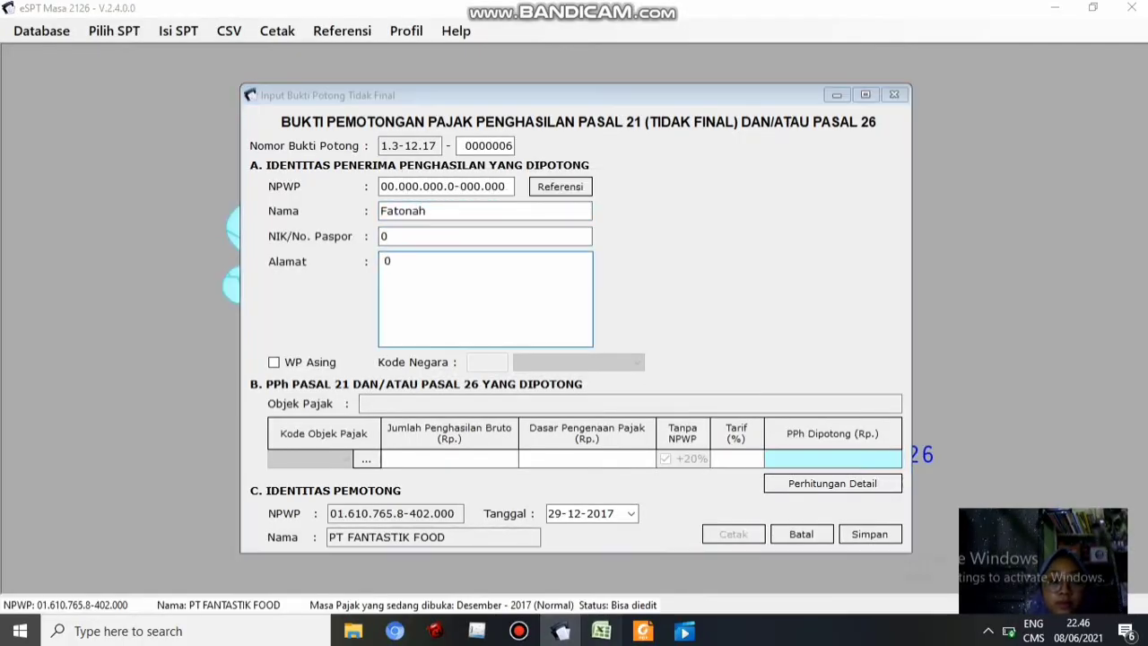
click(561, 631)
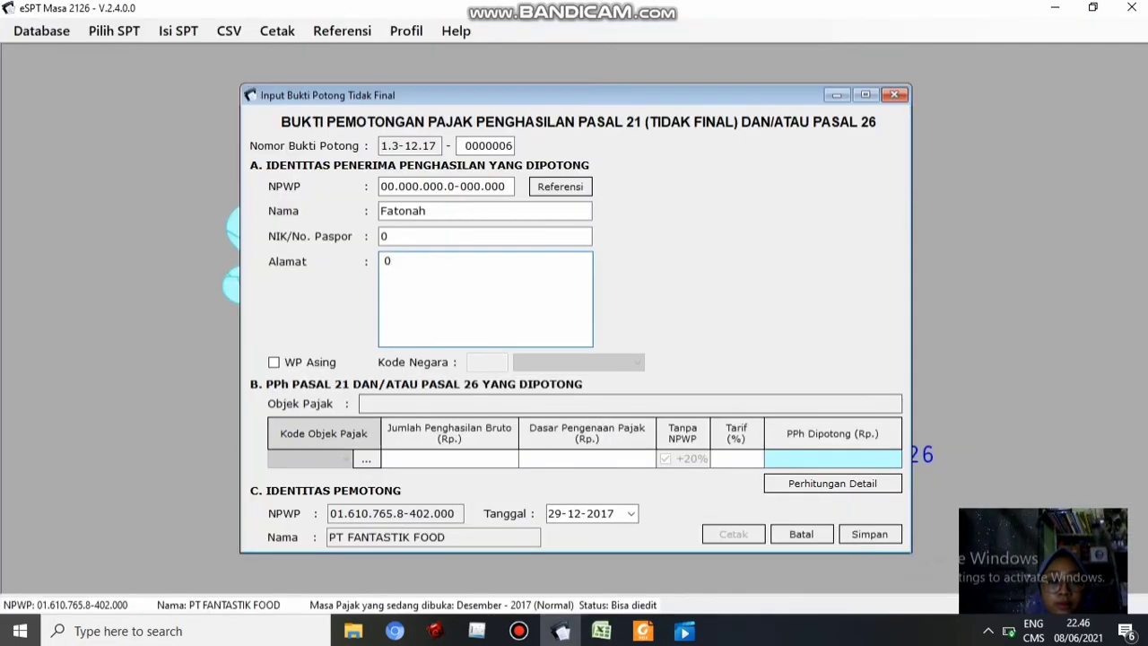
Choose code 21-100-06 for goods sellers and copy the 20.000.000 gross from cell F52
click(366, 459)
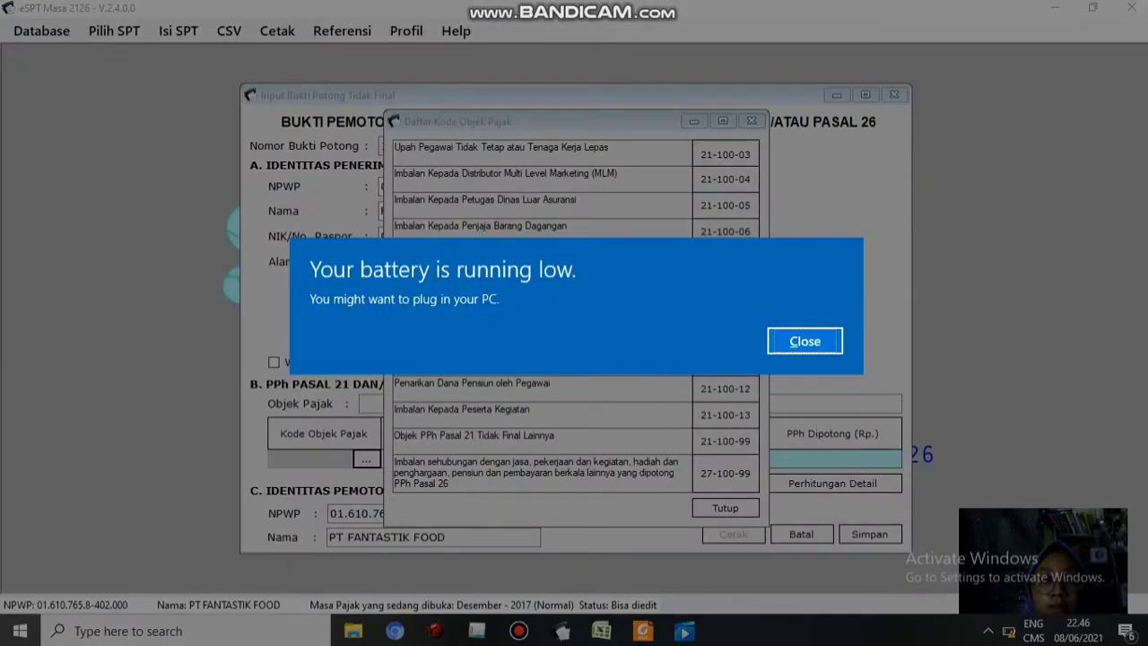
click(805, 339)
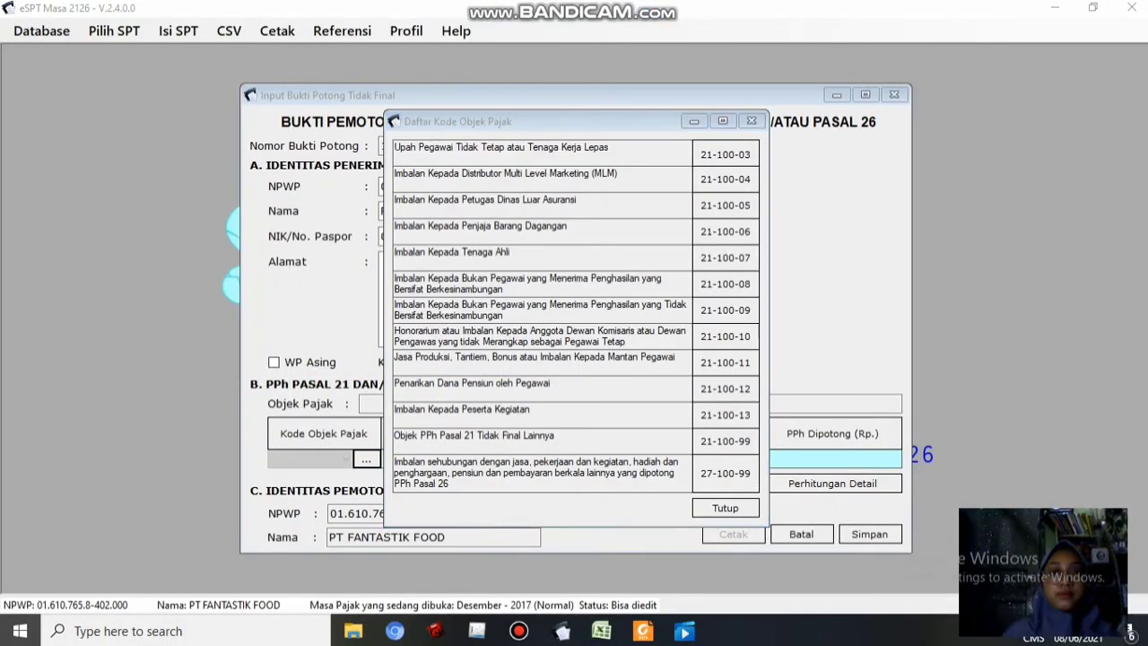
click(725, 231)
key(Return)
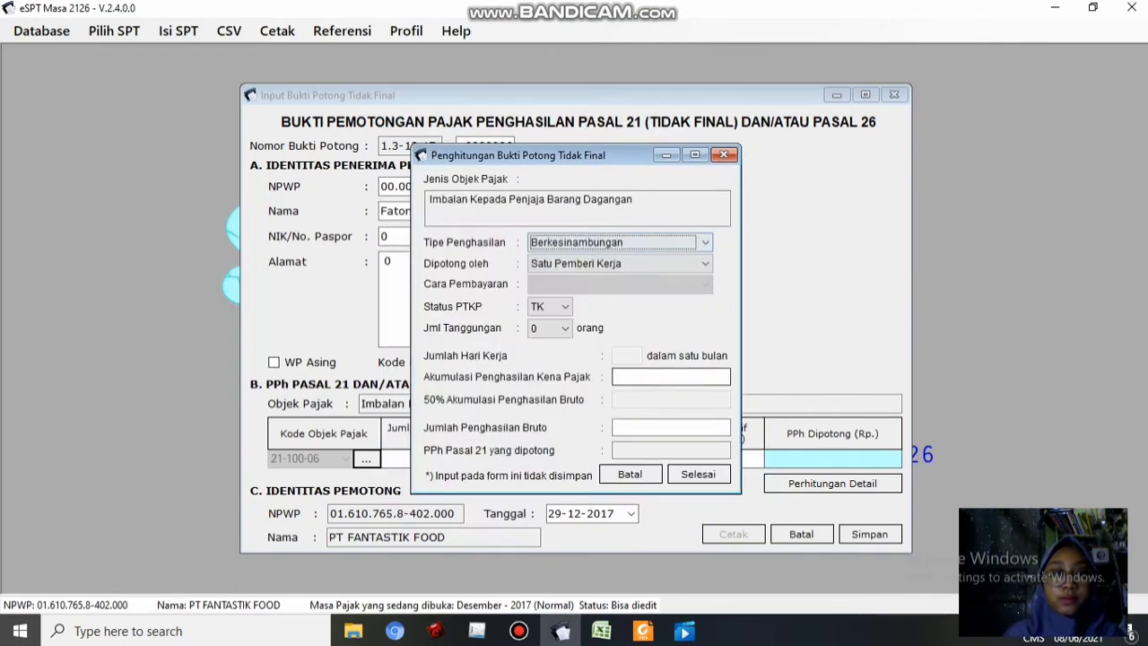
mouse_move(601, 631)
click(601, 557)
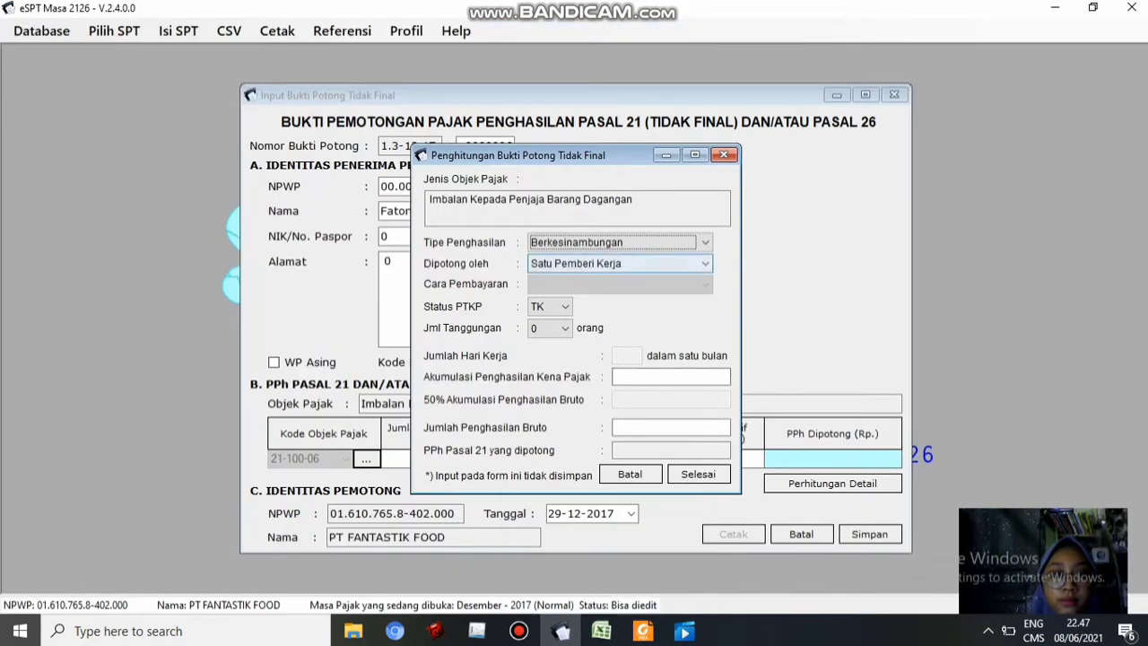
mouse_move(601, 630)
click(571, 558)
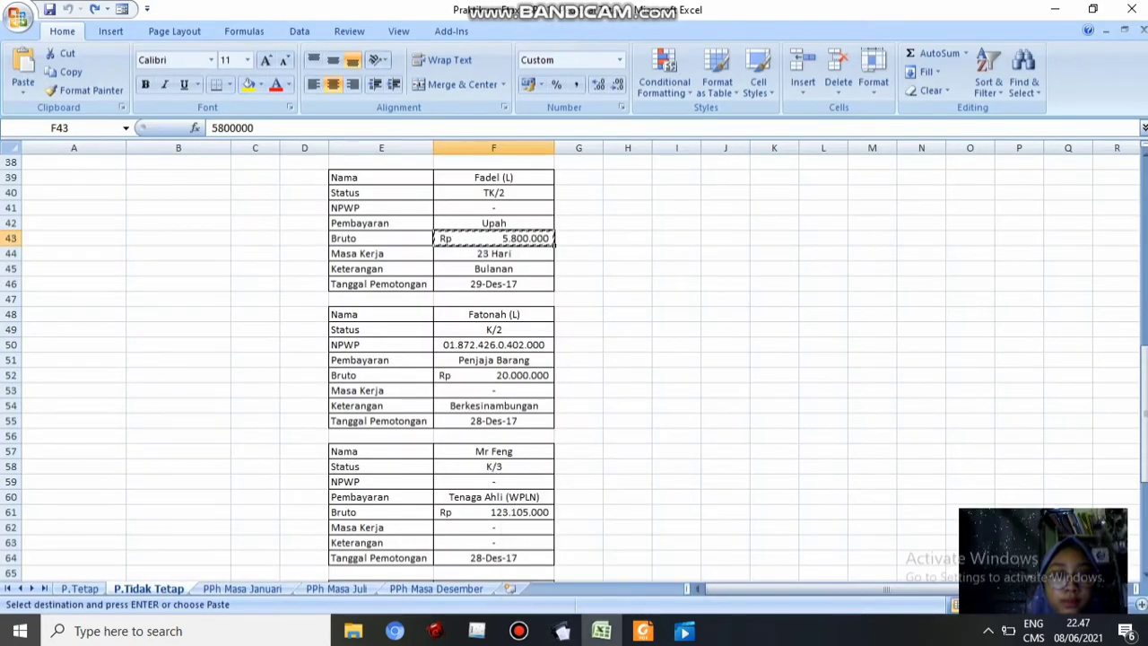
click(494, 376)
key(ctrl+c)
click(561, 630)
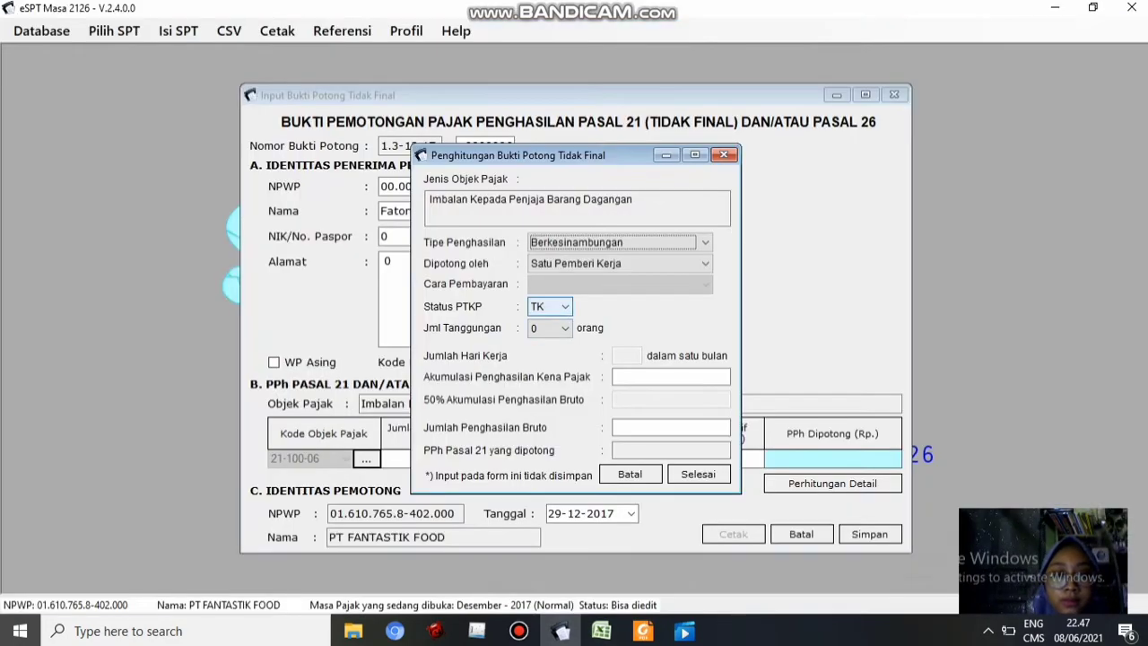
Set PTKP status K/2, copy the recipient's NPWP from cell F50, and finish the calculation
click(551, 306)
click(546, 334)
click(562, 307)
click(549, 337)
click(562, 328)
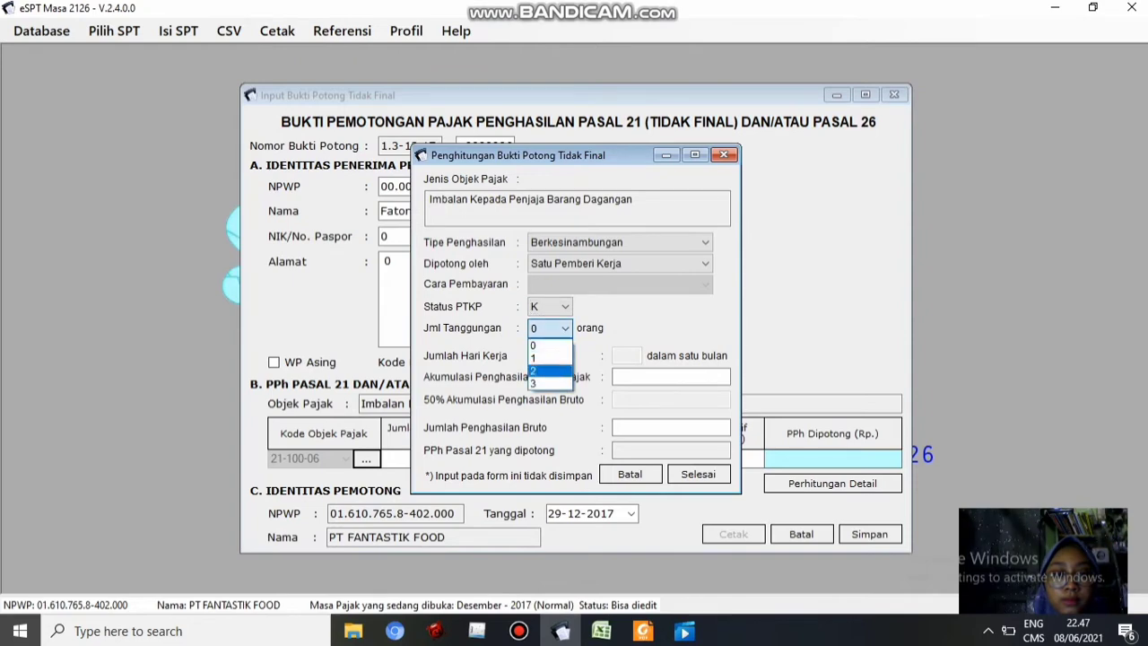
click(549, 370)
mouse_move(602, 631)
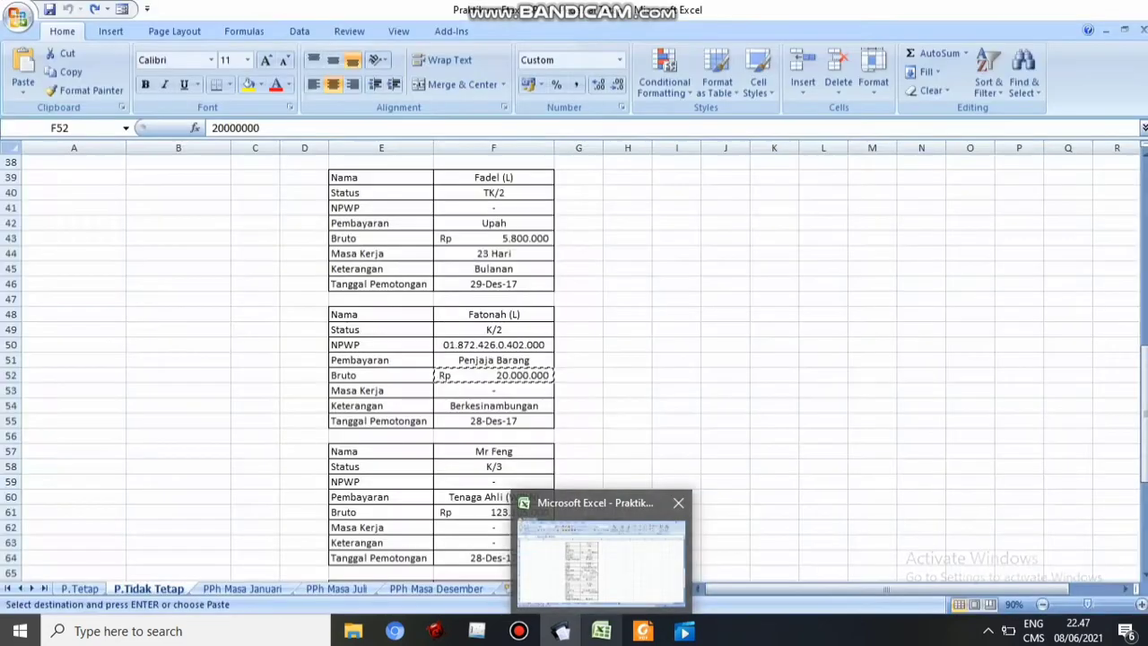
click(600, 558)
click(493, 346)
key(ctrl+c)
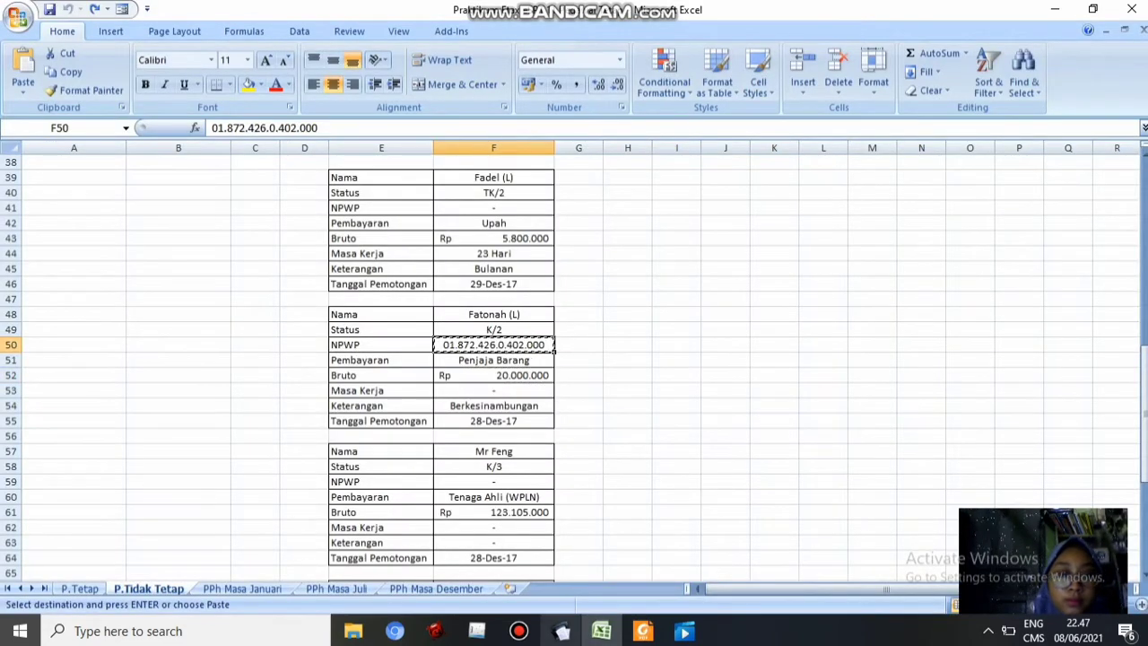
click(561, 631)
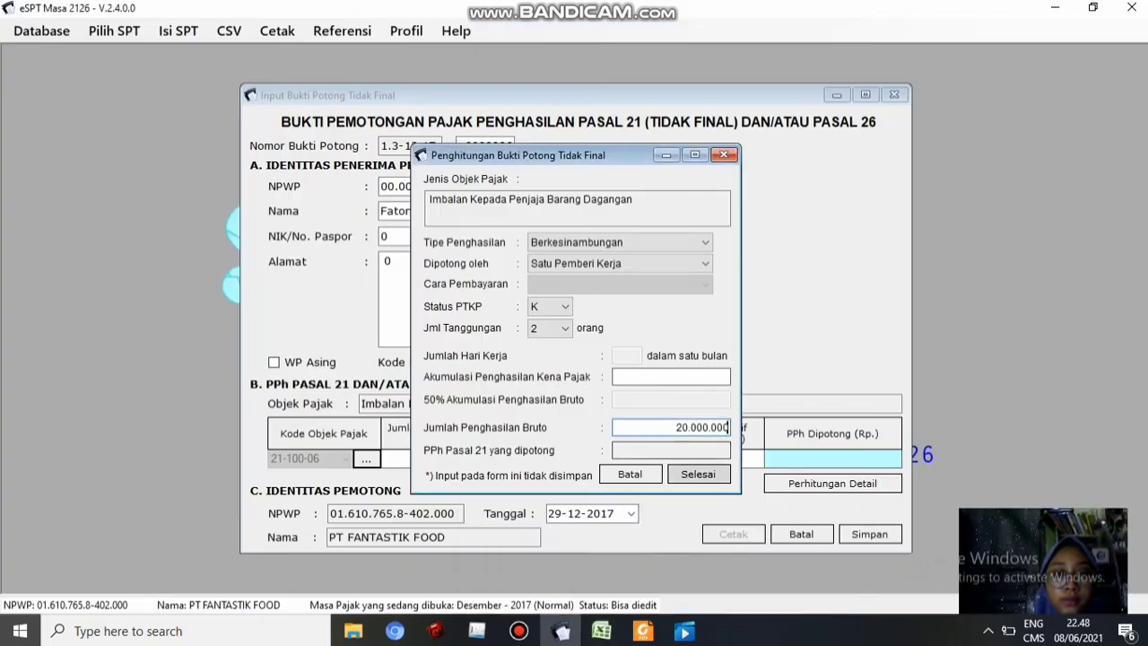
click(698, 474)
Paste the NPWP, set withholding date 28-12-2017, save slip 0000006 and start a new one
double_click(444, 186)
key(ctrl+v)
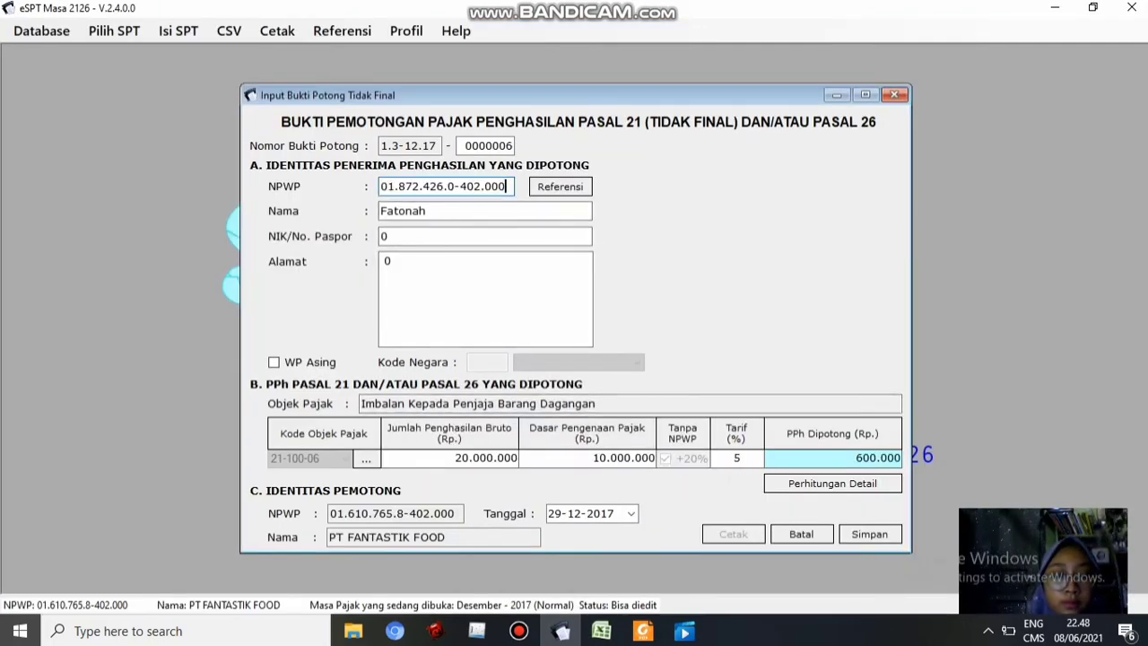
mouse_move(602, 631)
click(599, 556)
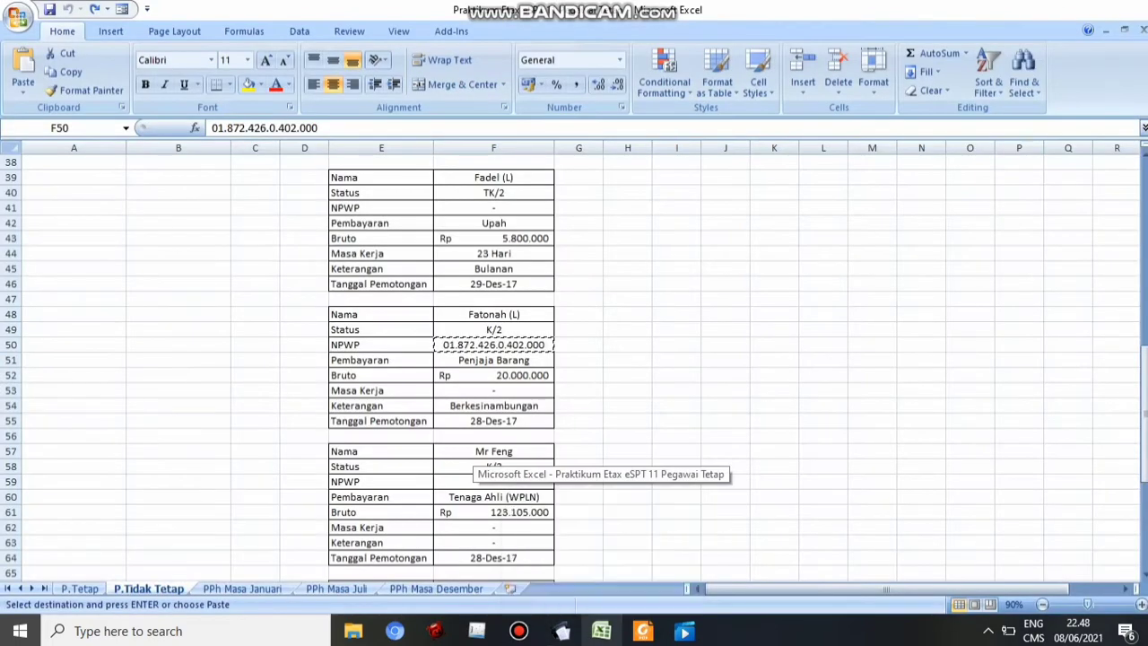
click(561, 631)
click(630, 513)
click(663, 469)
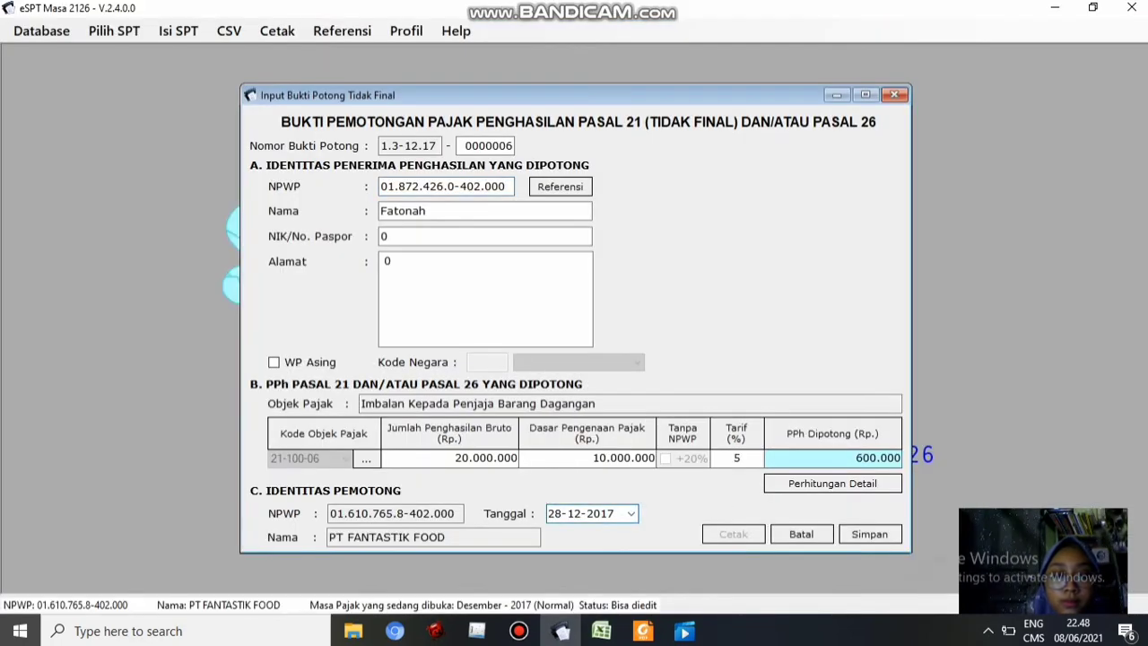
click(870, 535)
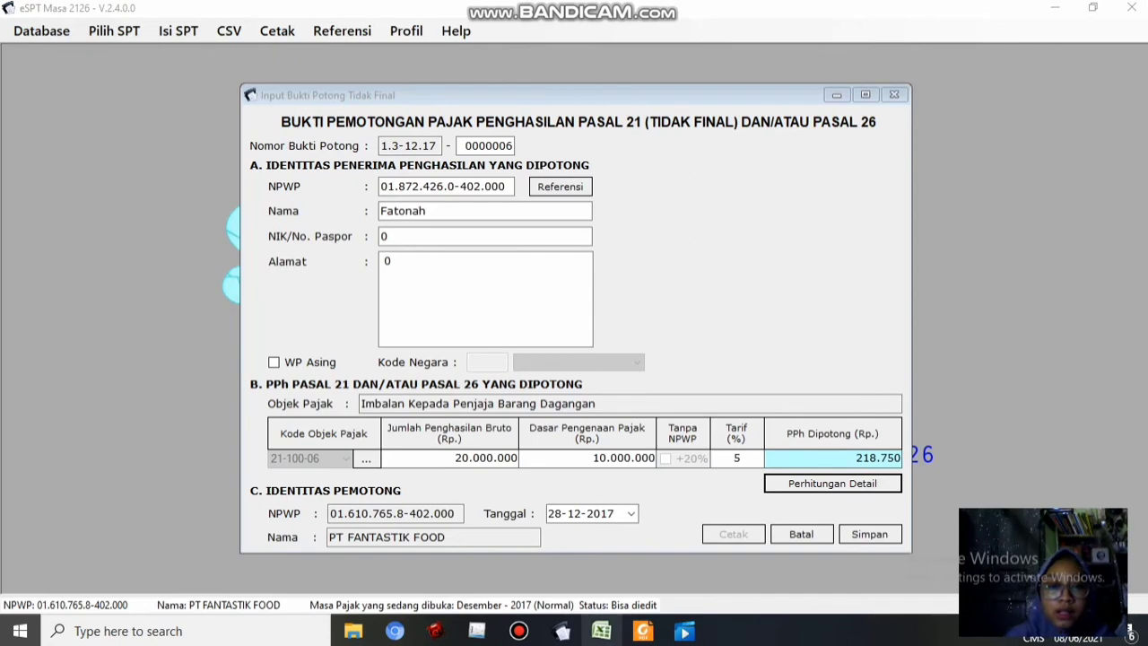
key(alt+Tab)
key(alt+Tab)
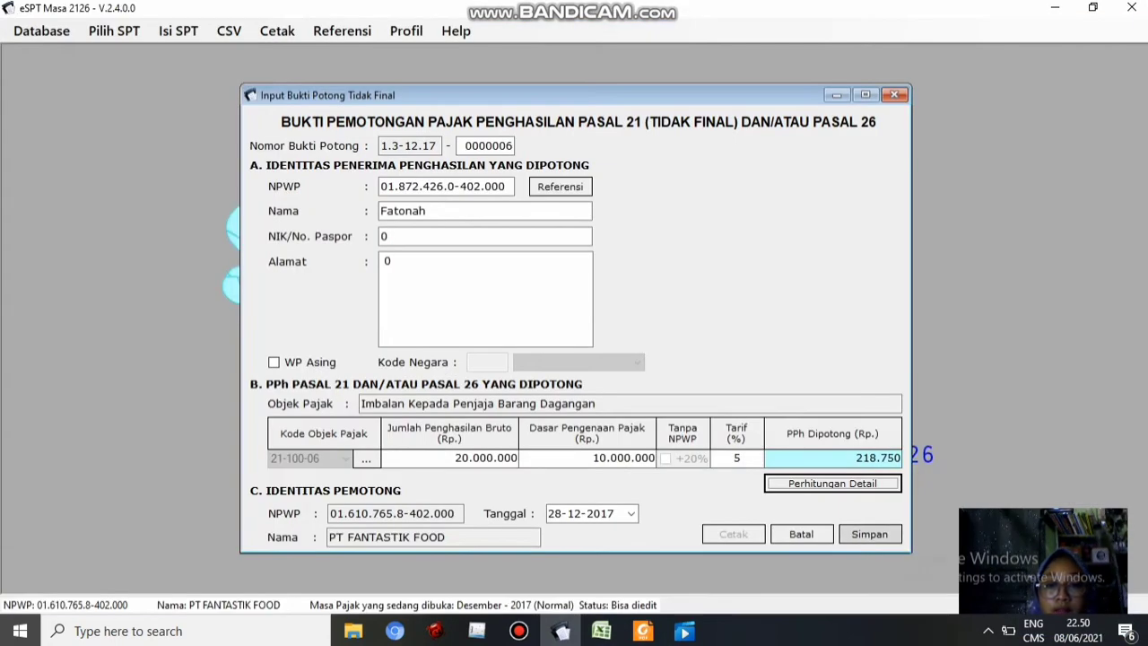
click(869, 535)
click(654, 389)
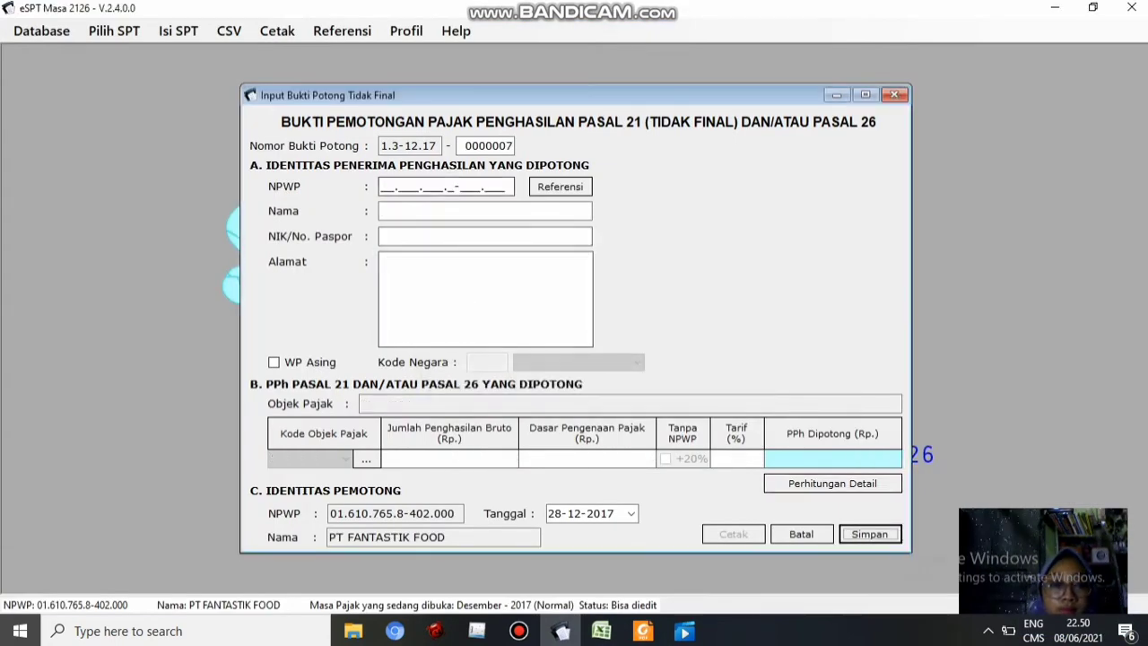
Enter the expert's name, with 0 for both identity number and address
click(400, 186)
key(alt+Tab)
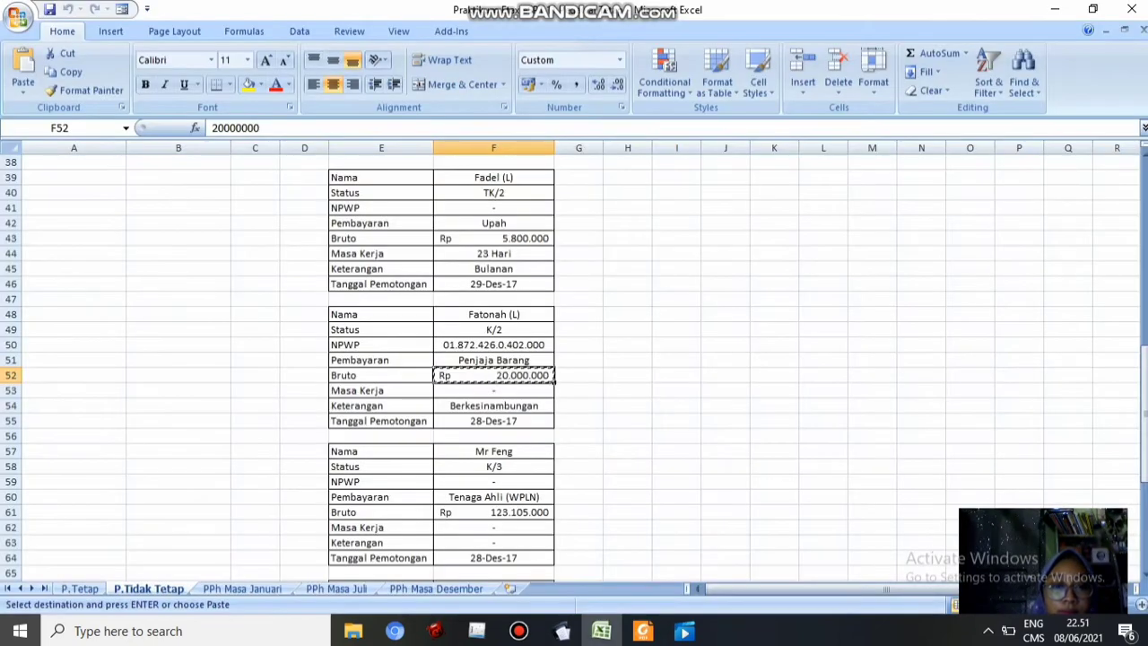
key(alt+Tab)
key(alt+Tab)
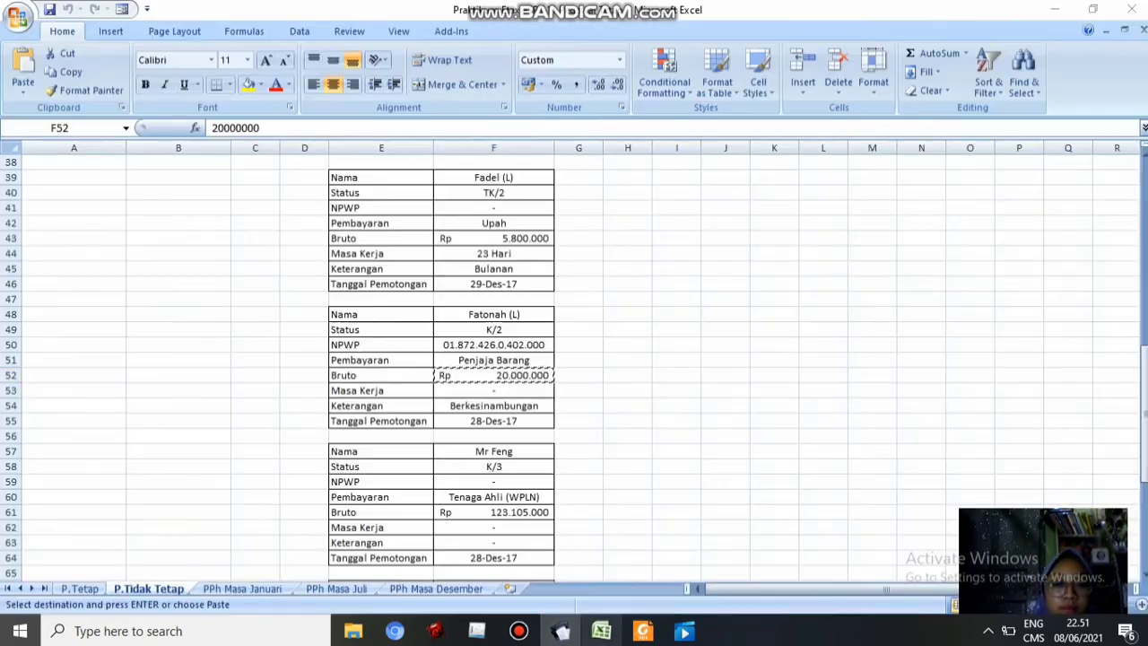
key(alt+Tab)
key(Tab)
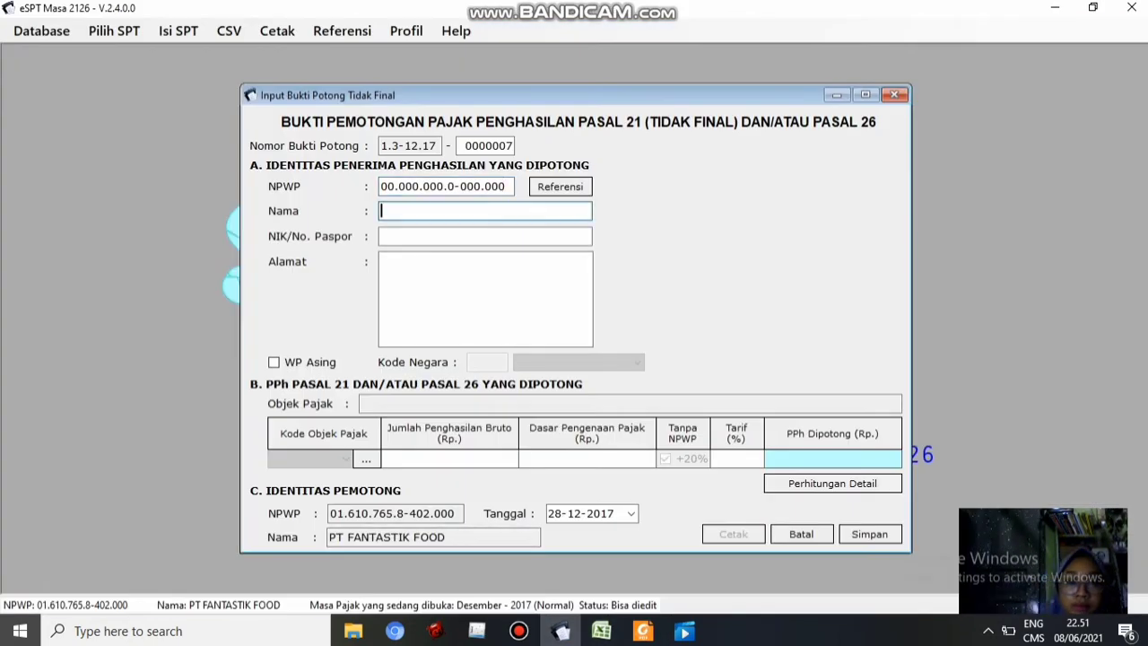
text(Mr Feng)
key(Tab)
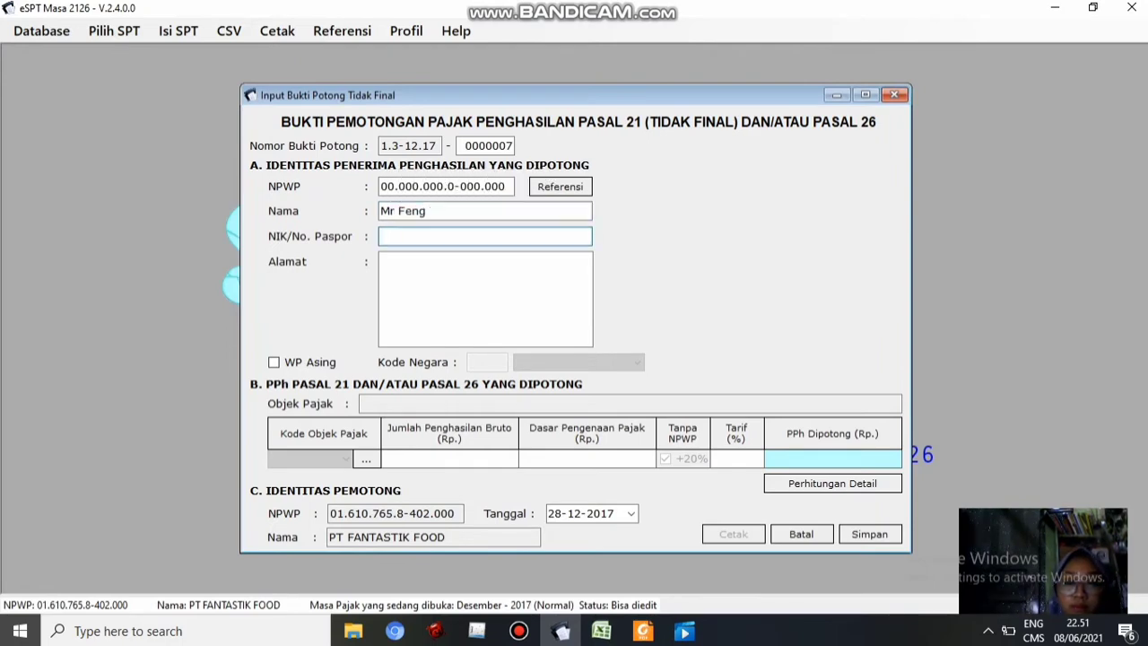
text(0)
key(Tab)
text(0)
key(Tab)
key(alt+Tab)
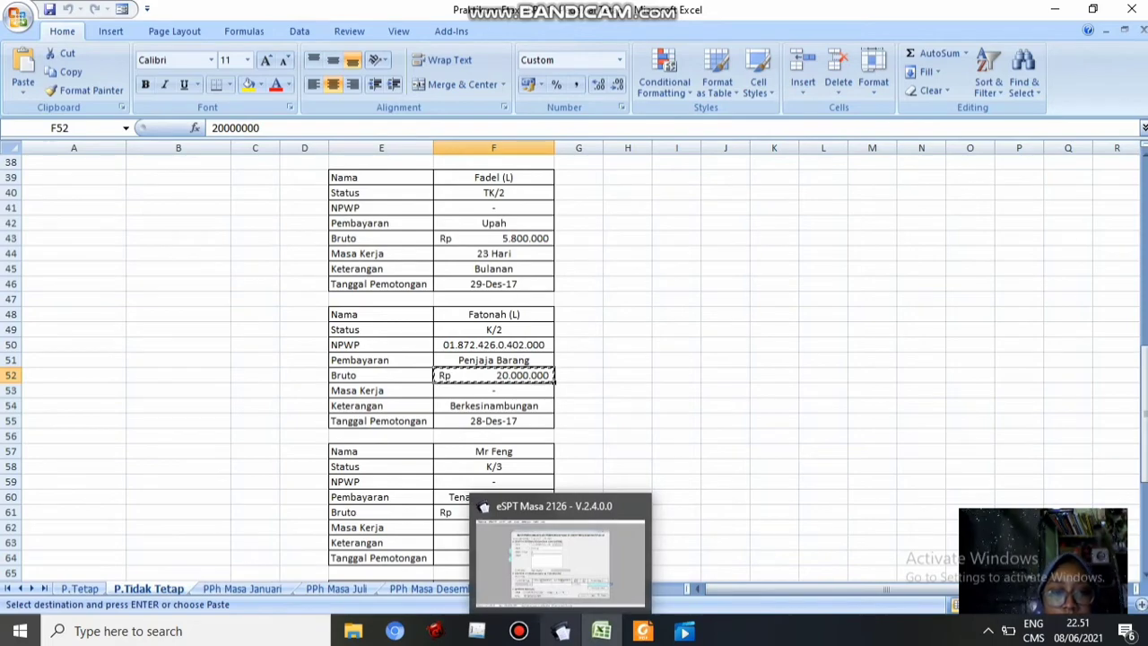
click(562, 630)
Choose expert fee code 21-100-07 and look up the gross amount in cell F61
click(366, 460)
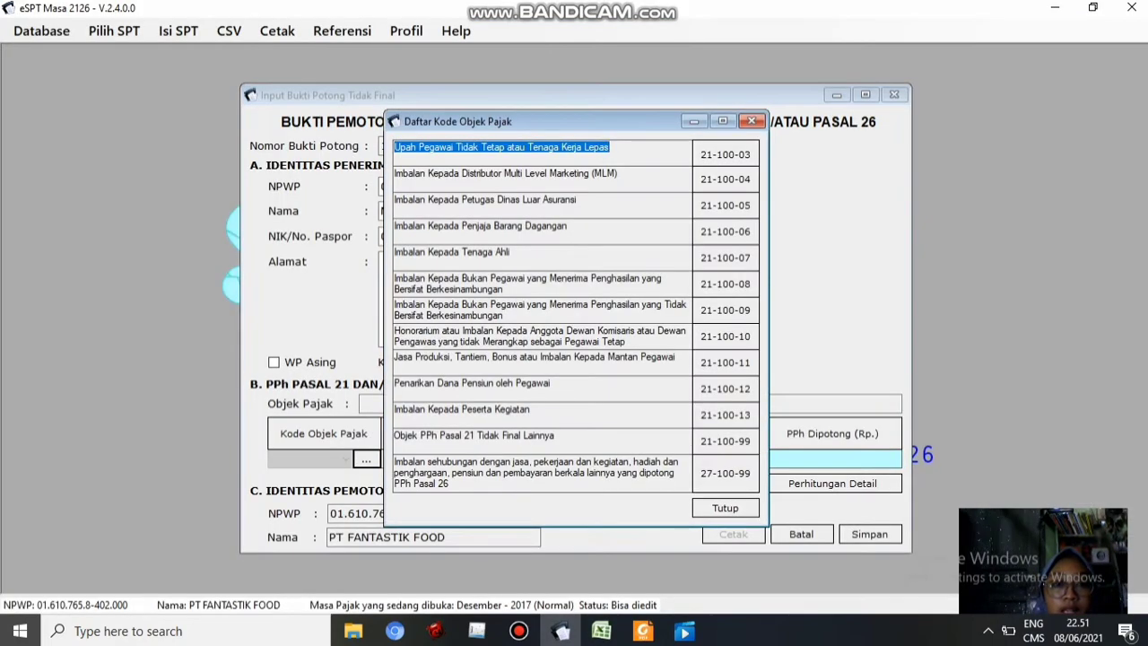
double_click(458, 252)
click(654, 387)
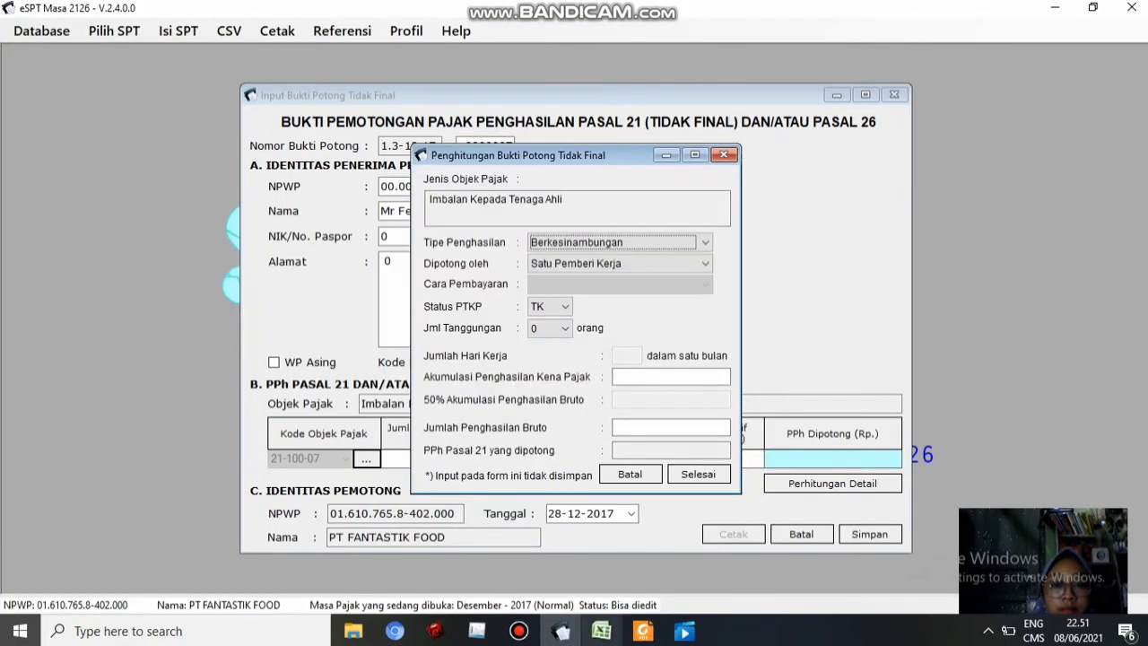
key(alt+Tab)
click(493, 512)
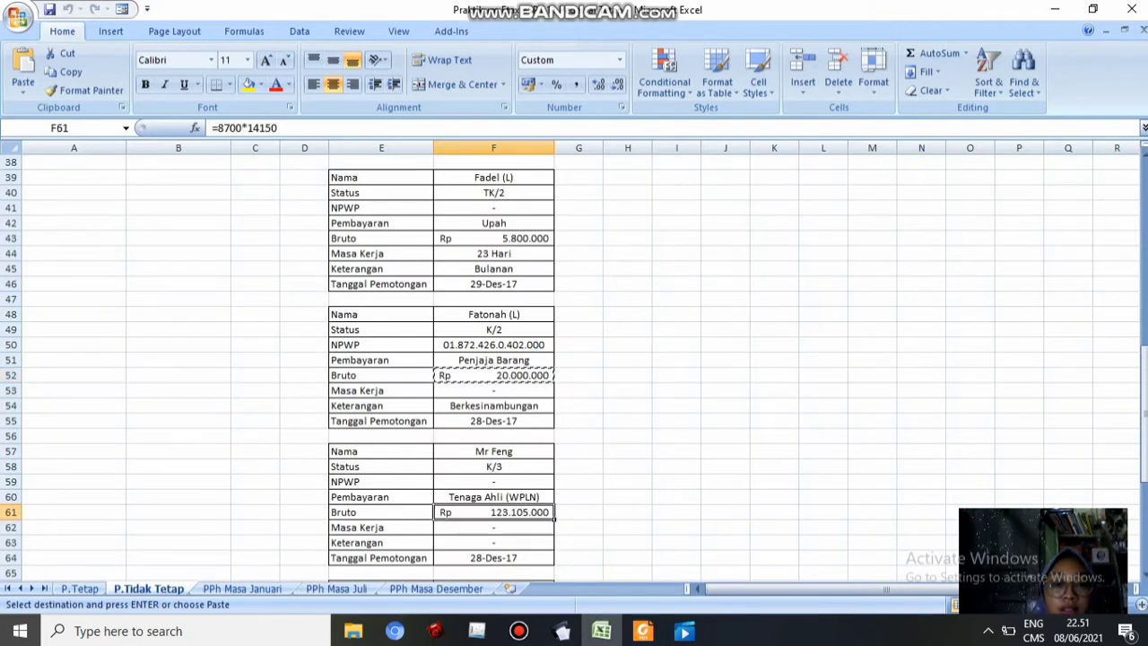
click(561, 631)
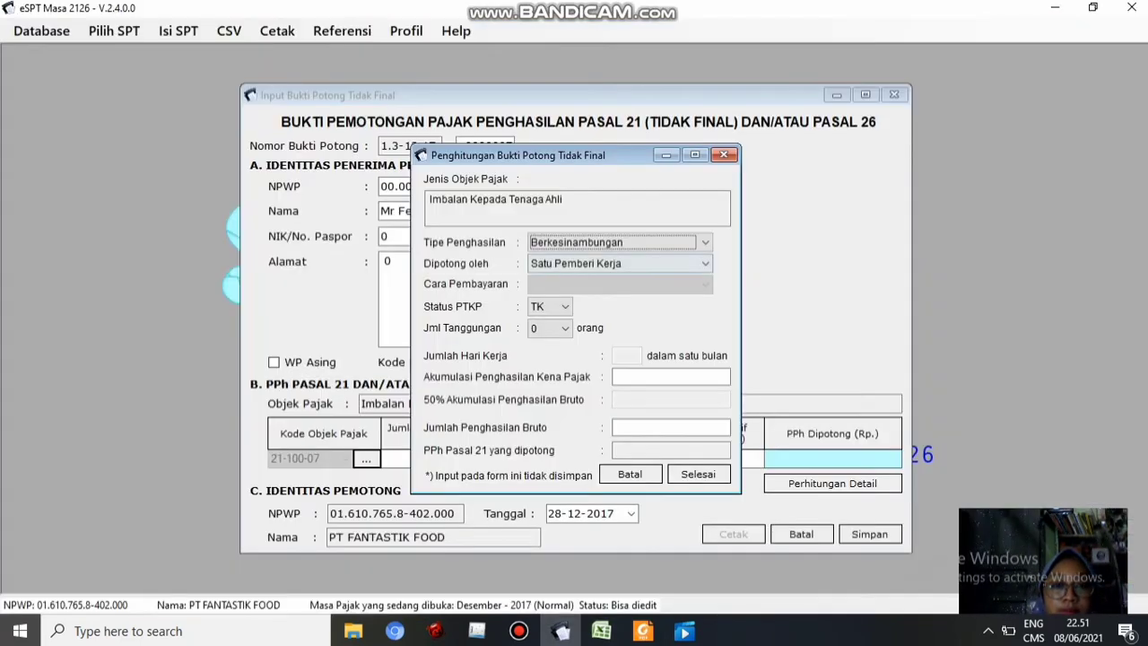
Set PTKP status K/3 and complete the calculation for 123.105.000 gross
click(565, 307)
click(545, 336)
click(565, 329)
click(545, 369)
click(566, 329)
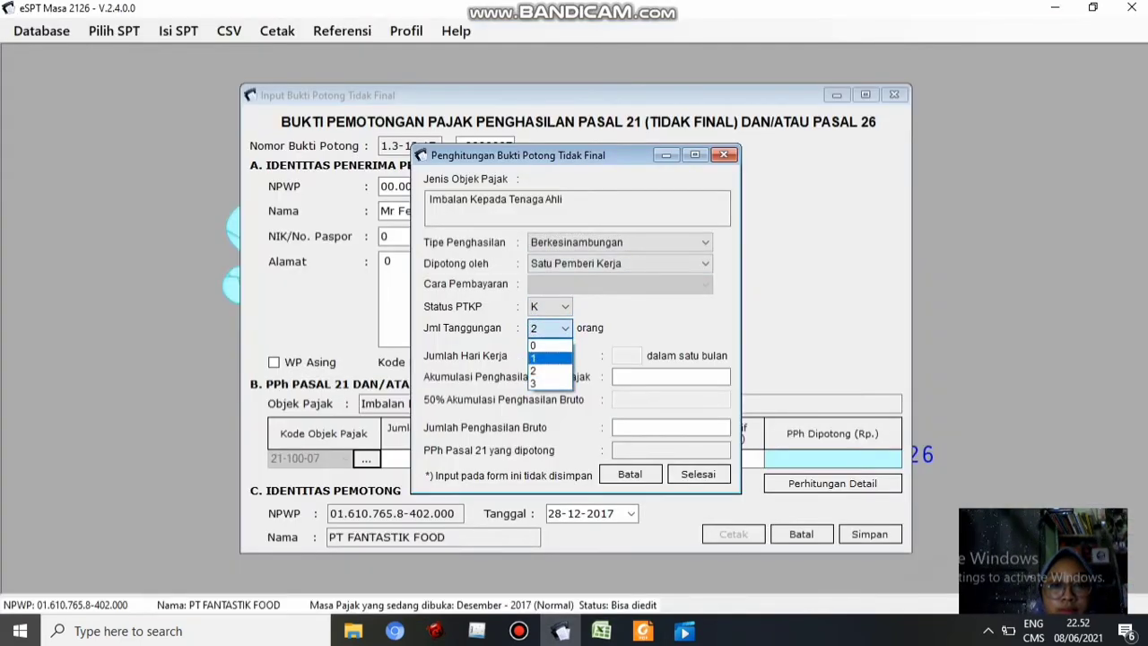
click(546, 381)
key(Tab)
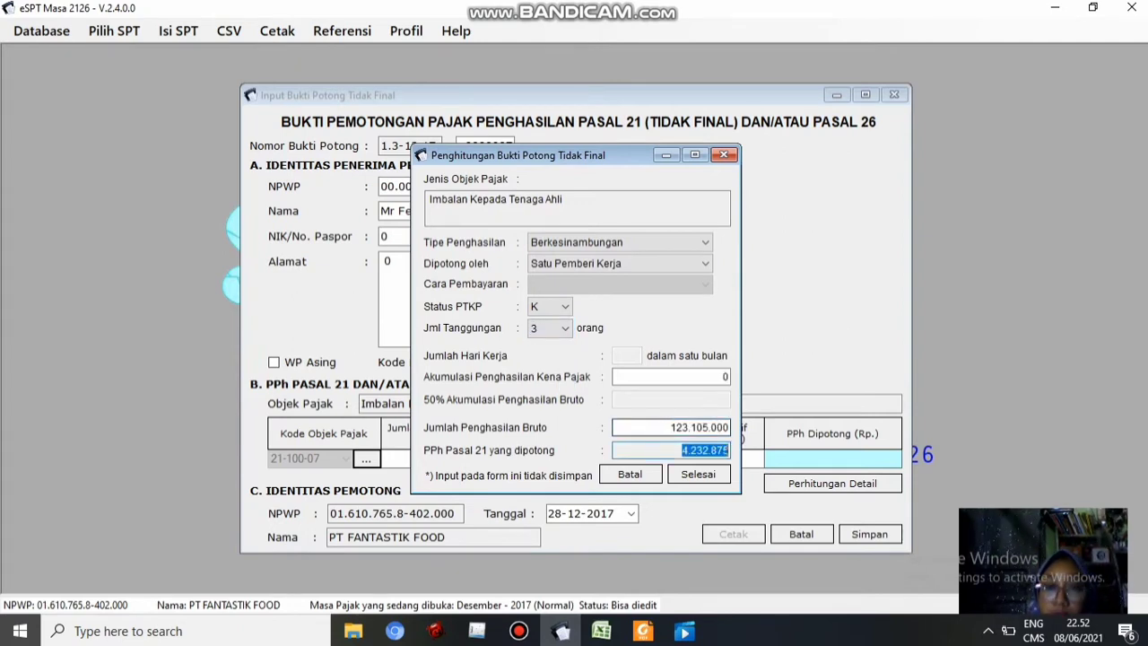
key(Return)
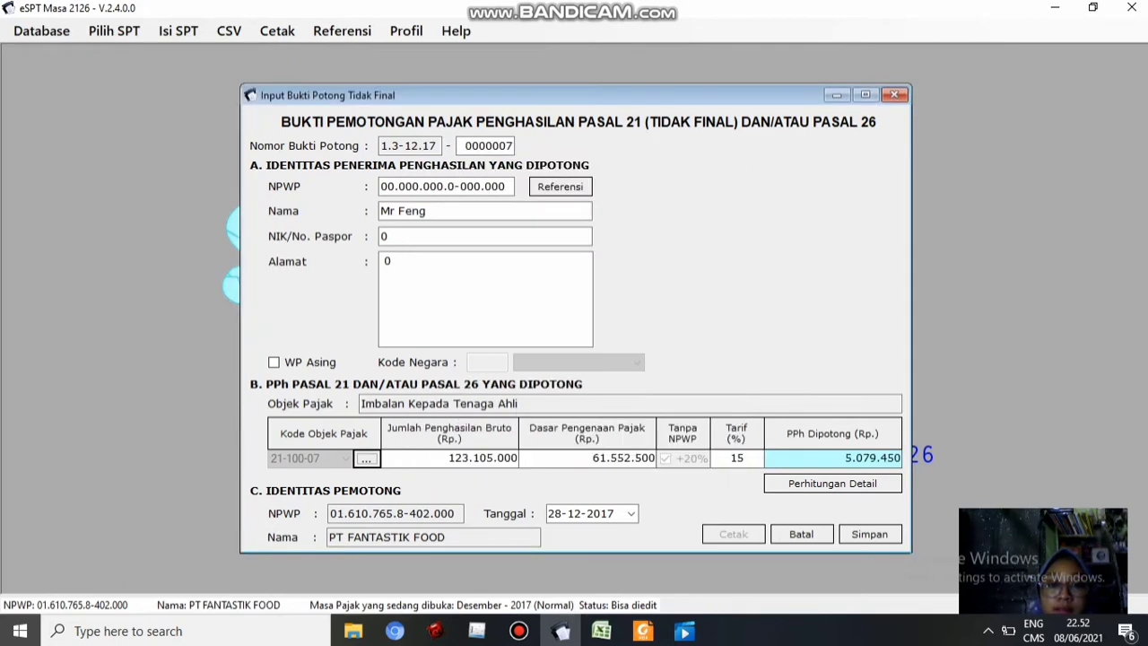
Save slip 0000007 with Rp 5.079.450 withheld, then review the workbook data
click(602, 631)
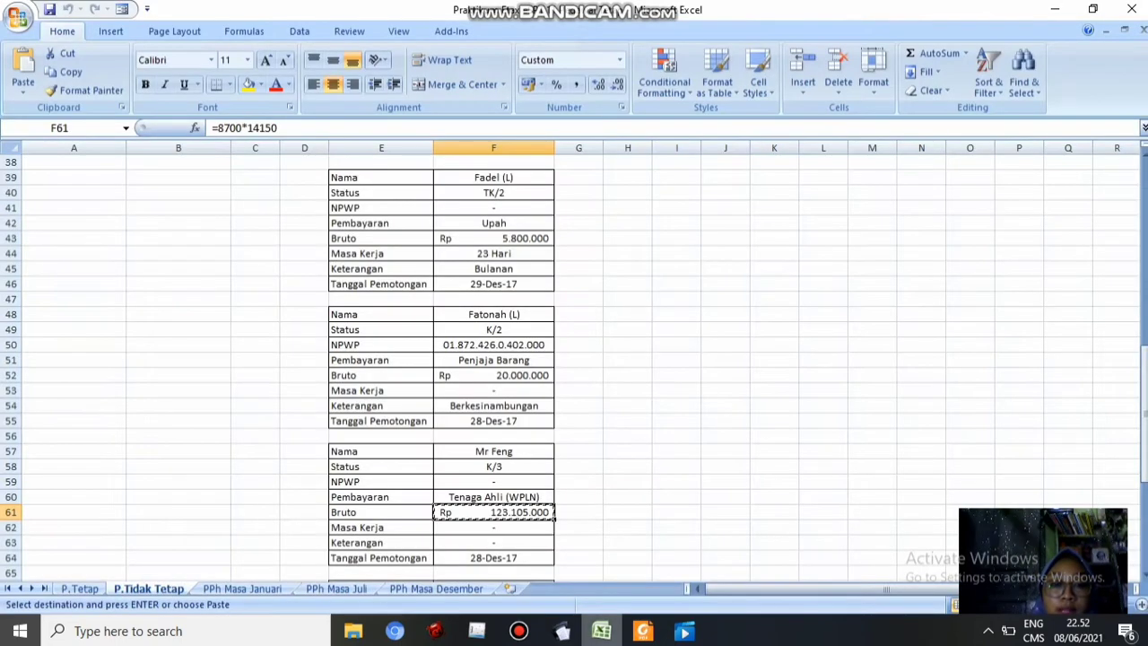
click(562, 630)
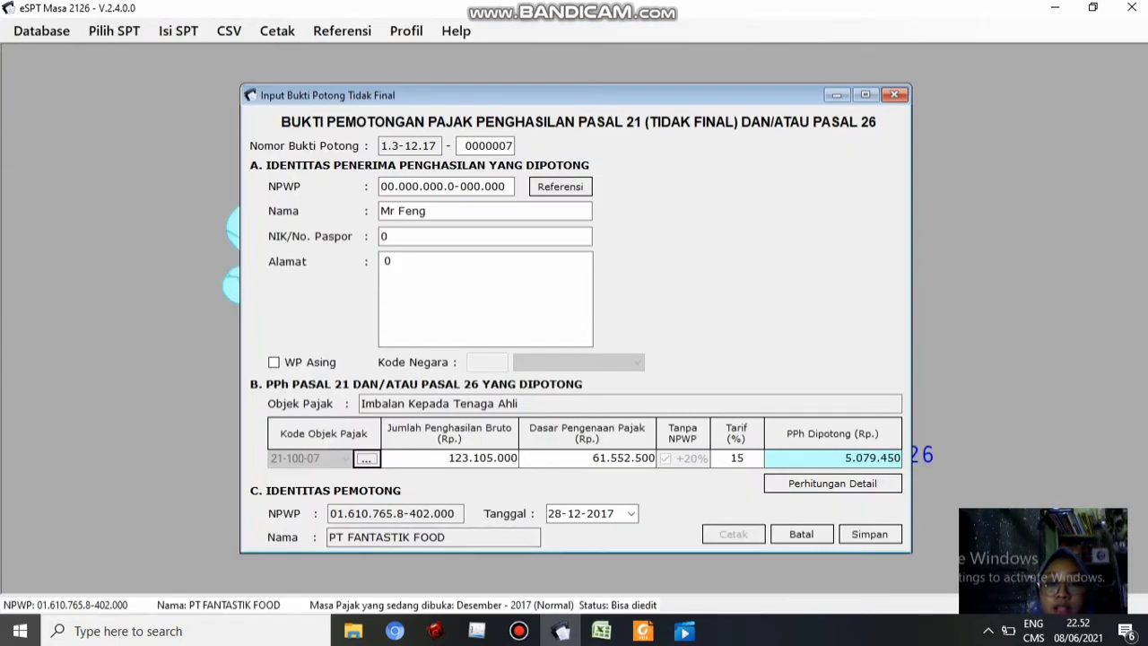
click(709, 11)
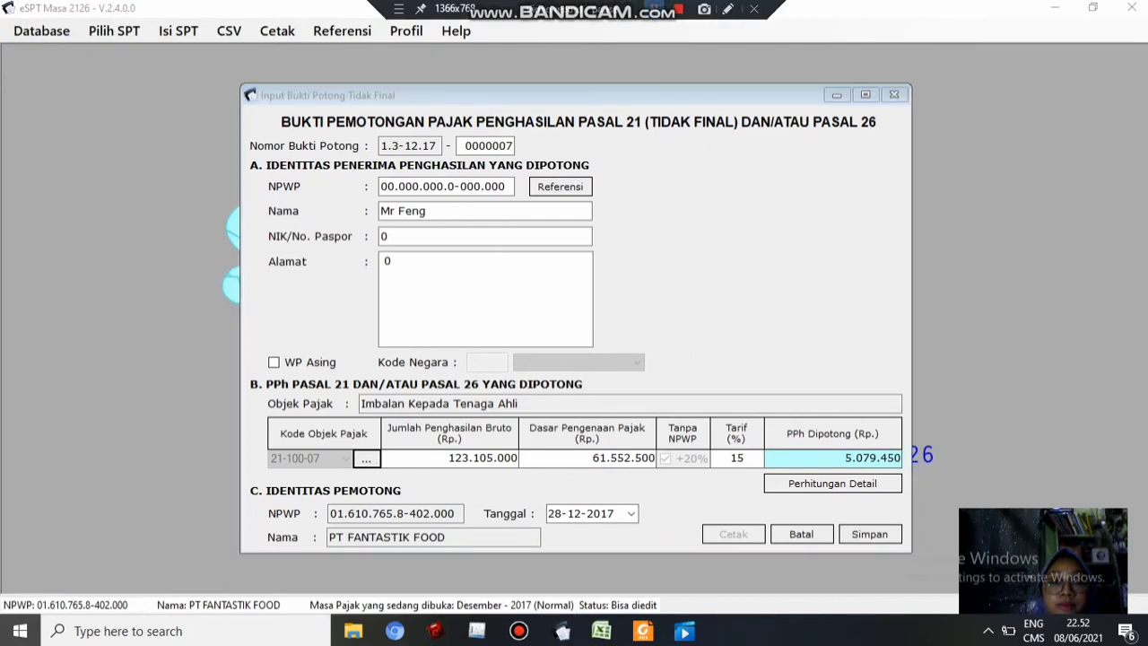
click(871, 535)
click(654, 388)
click(602, 631)
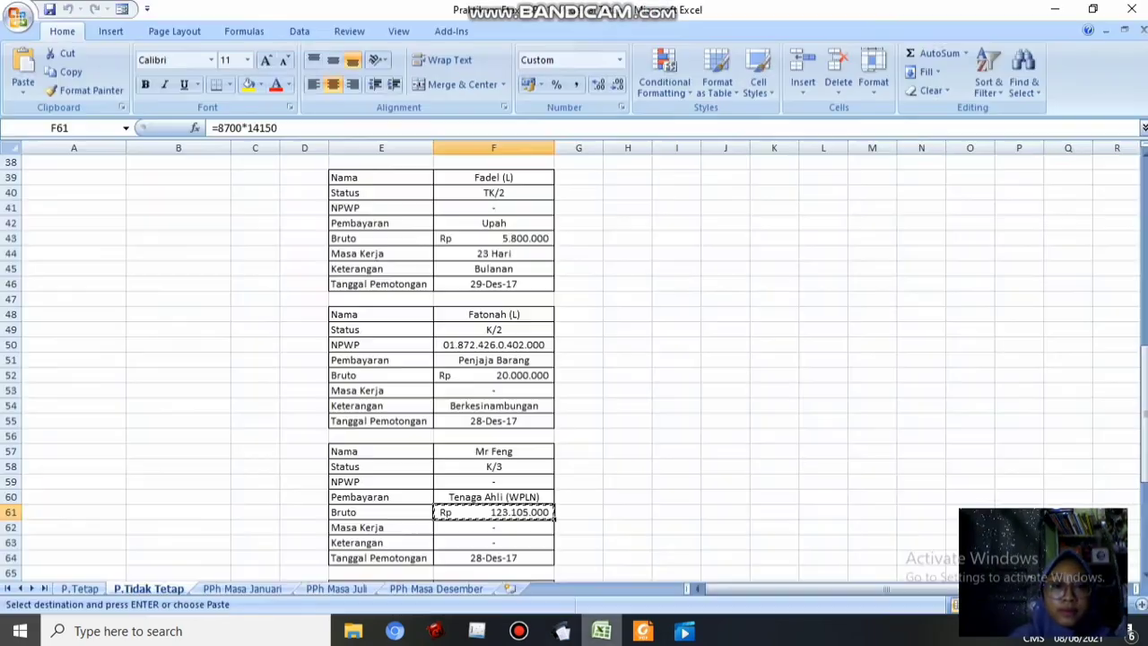
scroll(574, 359, down, 1)
scroll(574, 359, down, 6)
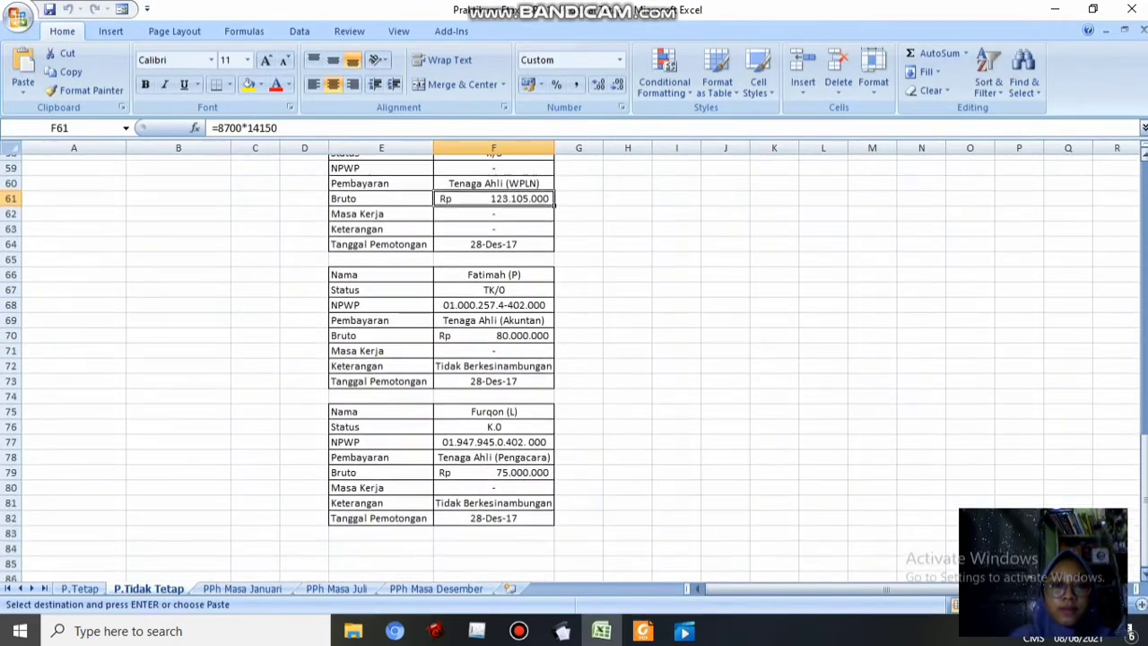
click(562, 631)
click(602, 631)
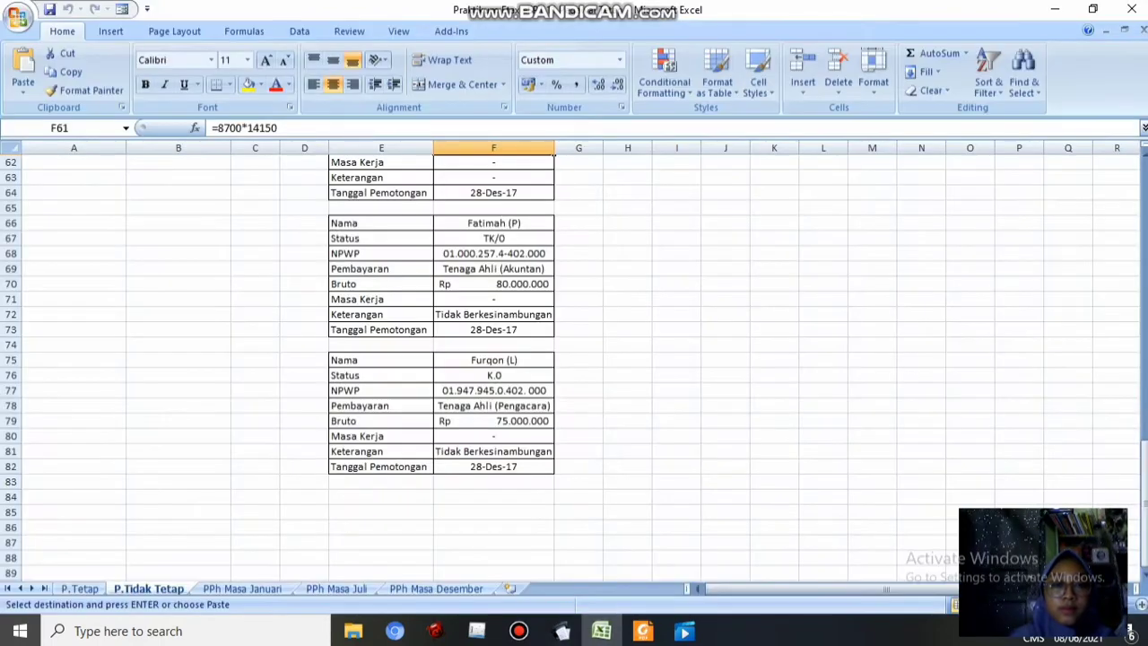
Enter slip 0000008's recipient: paste the NPWP from cell F68, add the recipient's name, and enter 0 for NIK and address
click(493, 253)
key(ctrl+c)
key(alt+Tab)
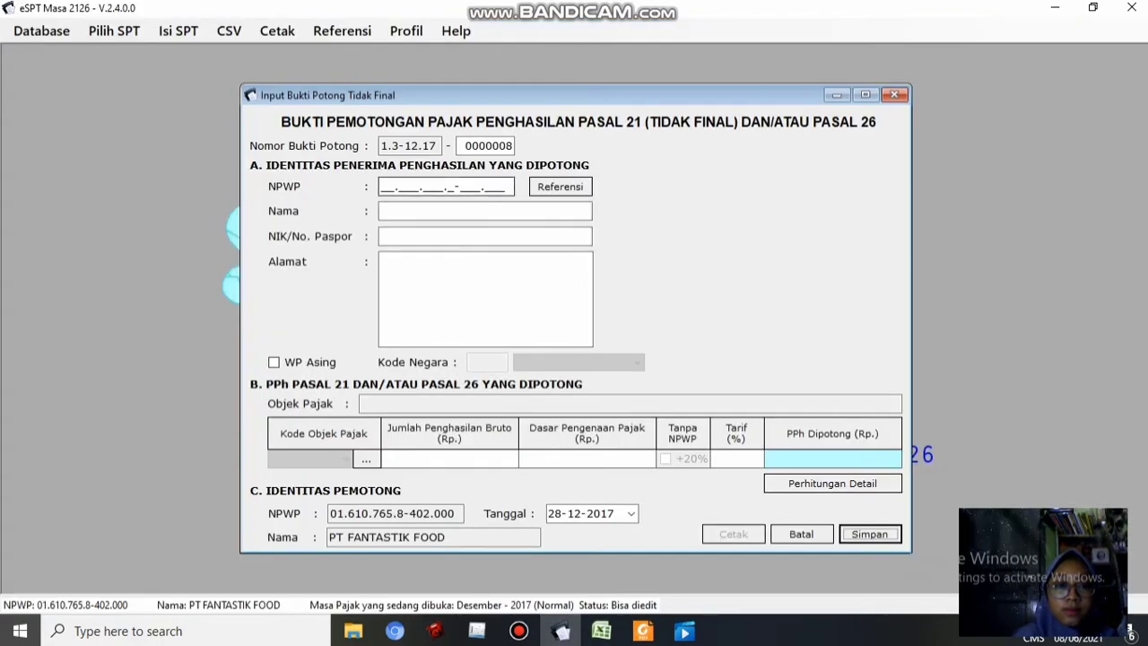
key(ctrl+v)
key(Tab)
text(Fatimah)
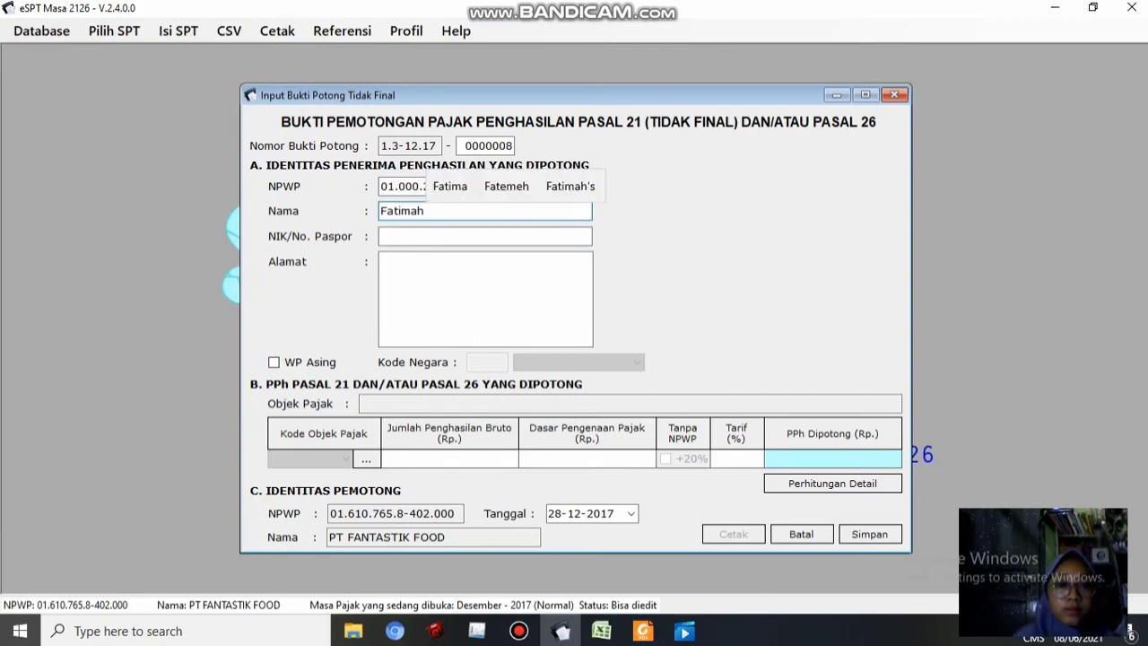
key(Tab)
key(alt+Tab)
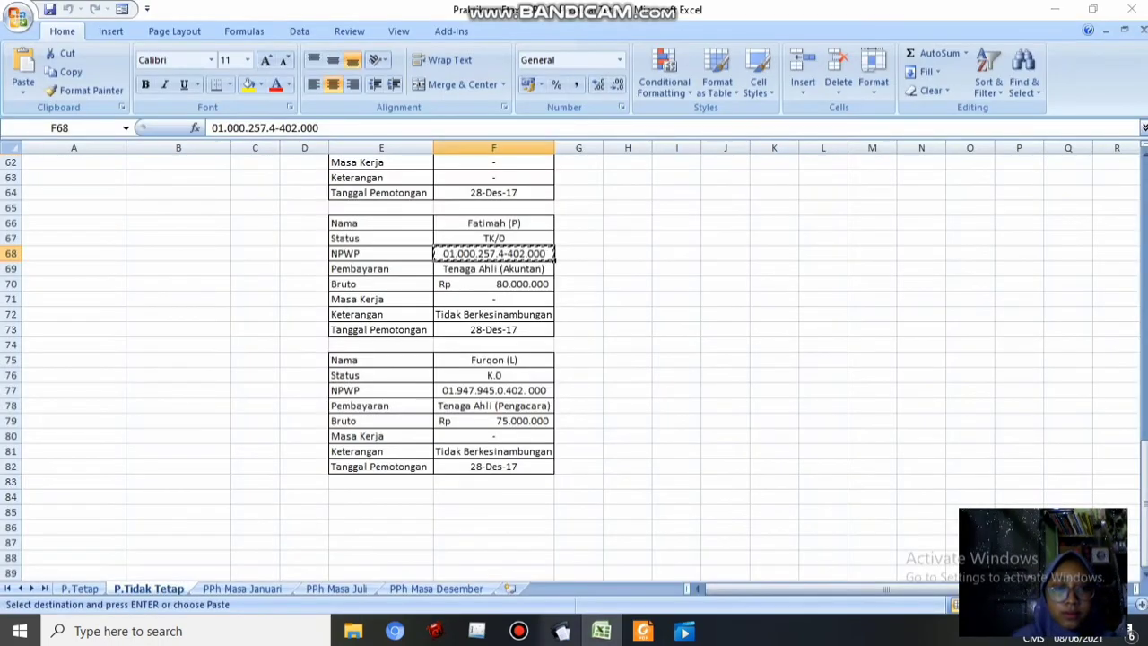
key(alt+Tab)
text(0)
click(601, 631)
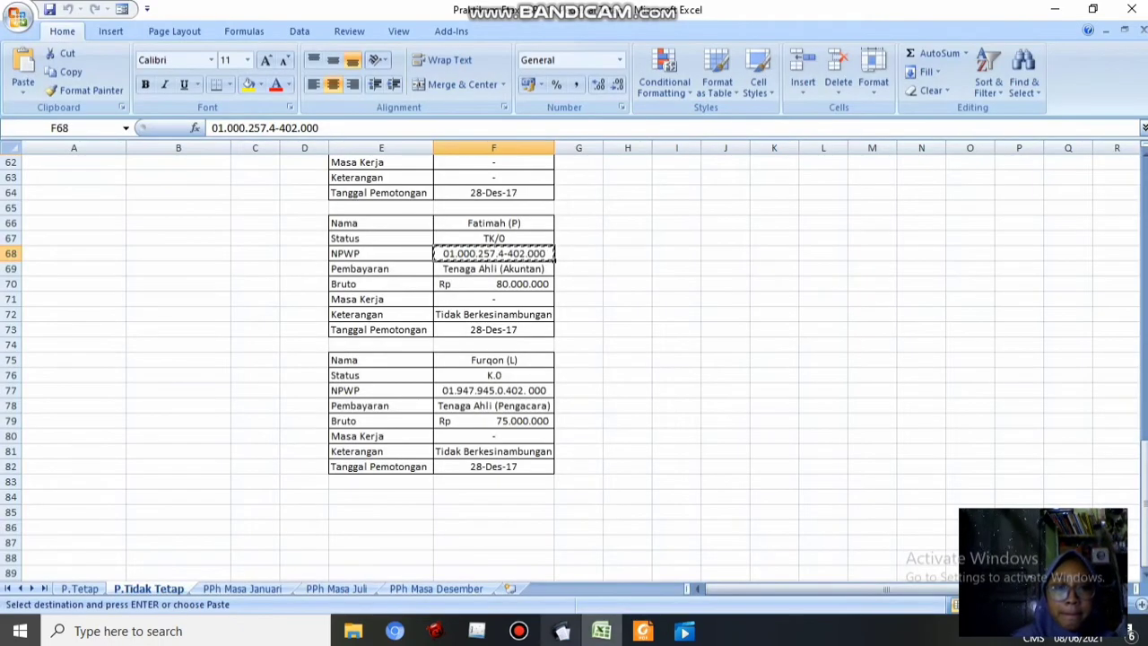
click(561, 631)
click(485, 299)
text(0)
Choose tax object code 21-100-07 (expert fee) and set the income type to Tidak berkesinambungan
click(366, 460)
click(726, 258)
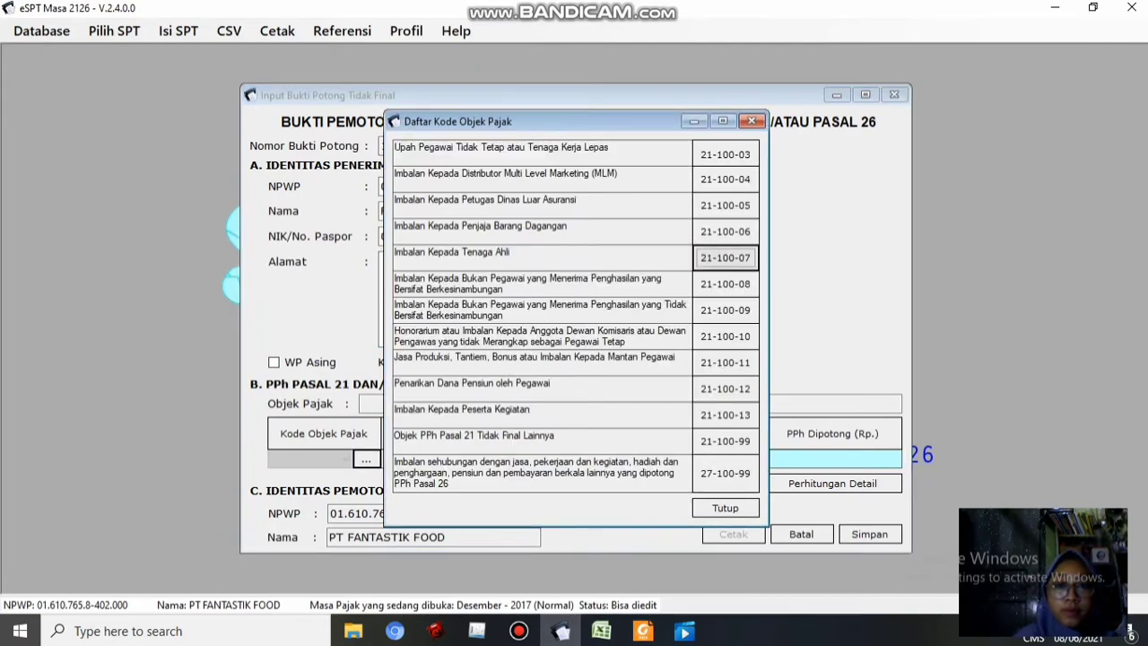
click(655, 388)
click(601, 630)
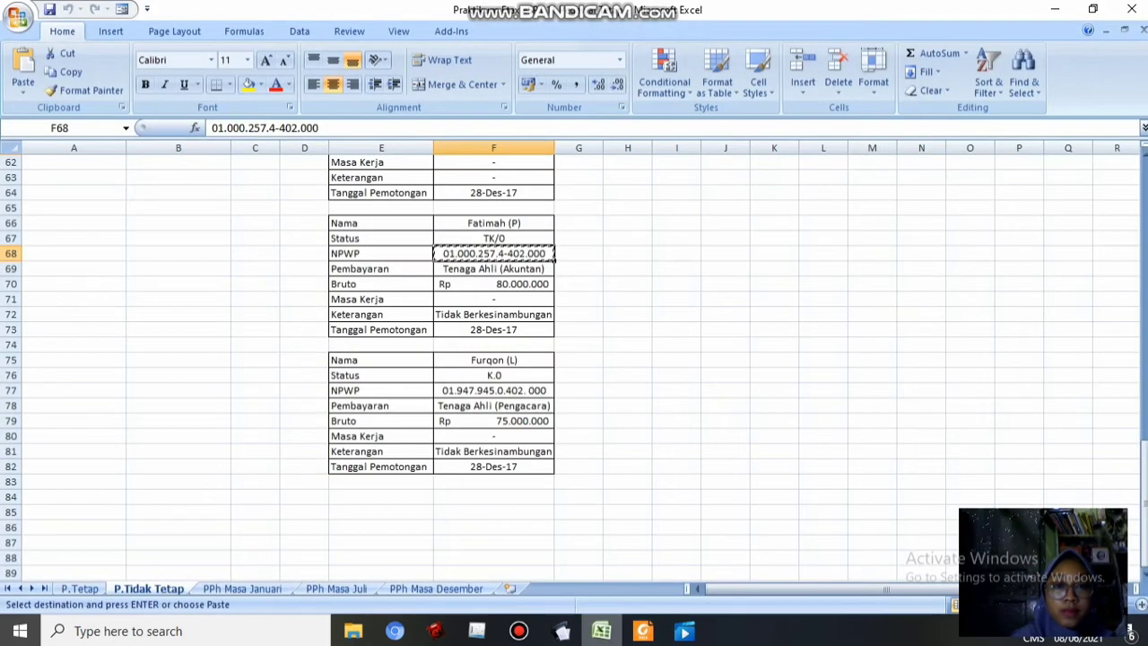
click(561, 631)
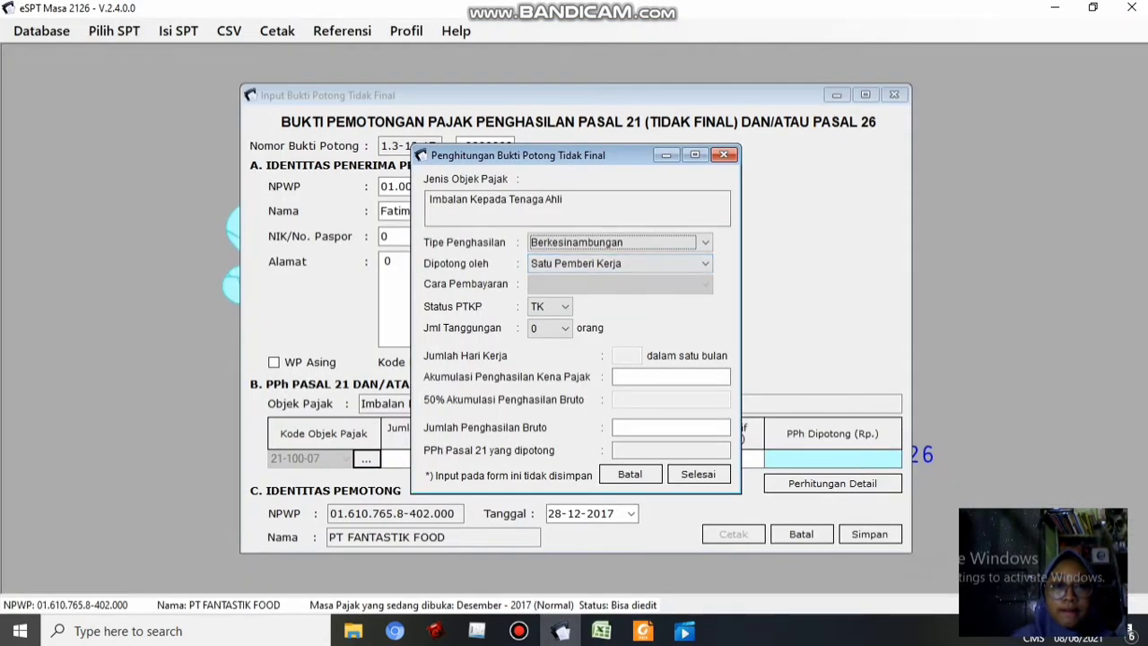
click(601, 630)
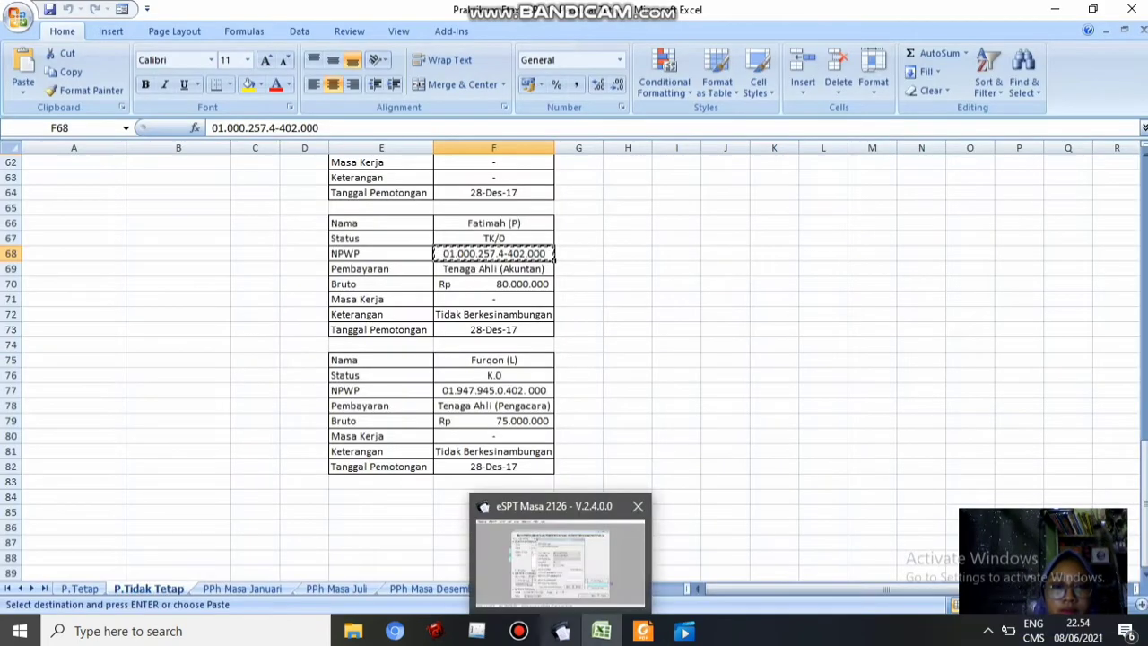
click(560, 631)
click(619, 242)
click(592, 272)
Enter 80.000.000 gross income from cell F70, calculate 2.000.000 PPh, save the slip, and confirm another new slip
mouse_move(601, 631)
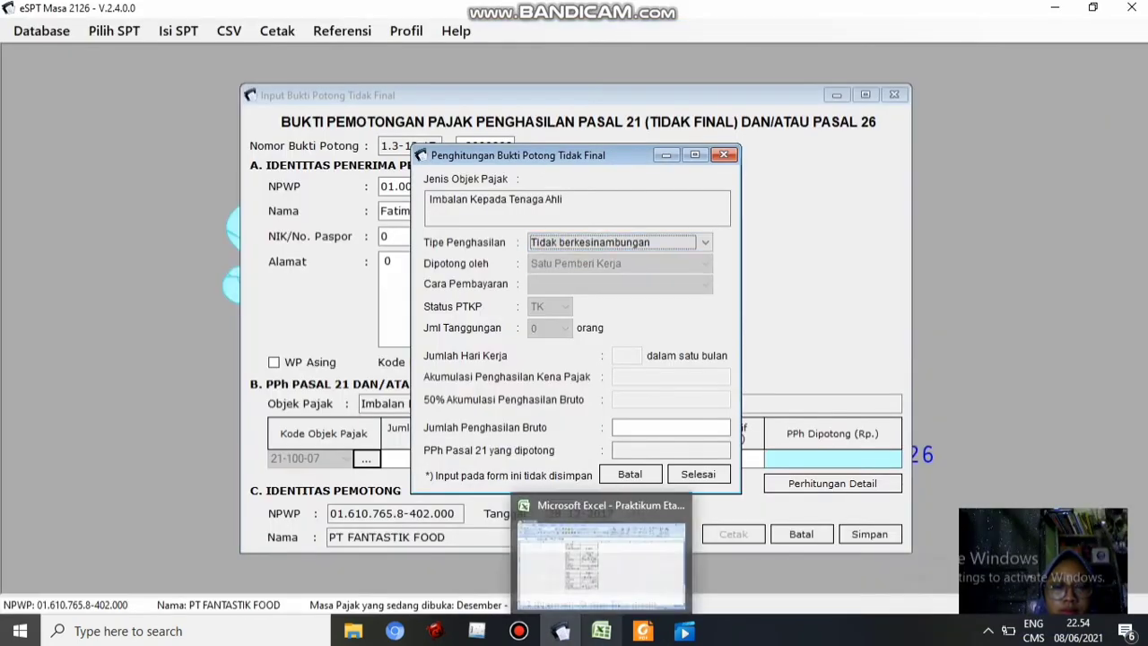
click(599, 558)
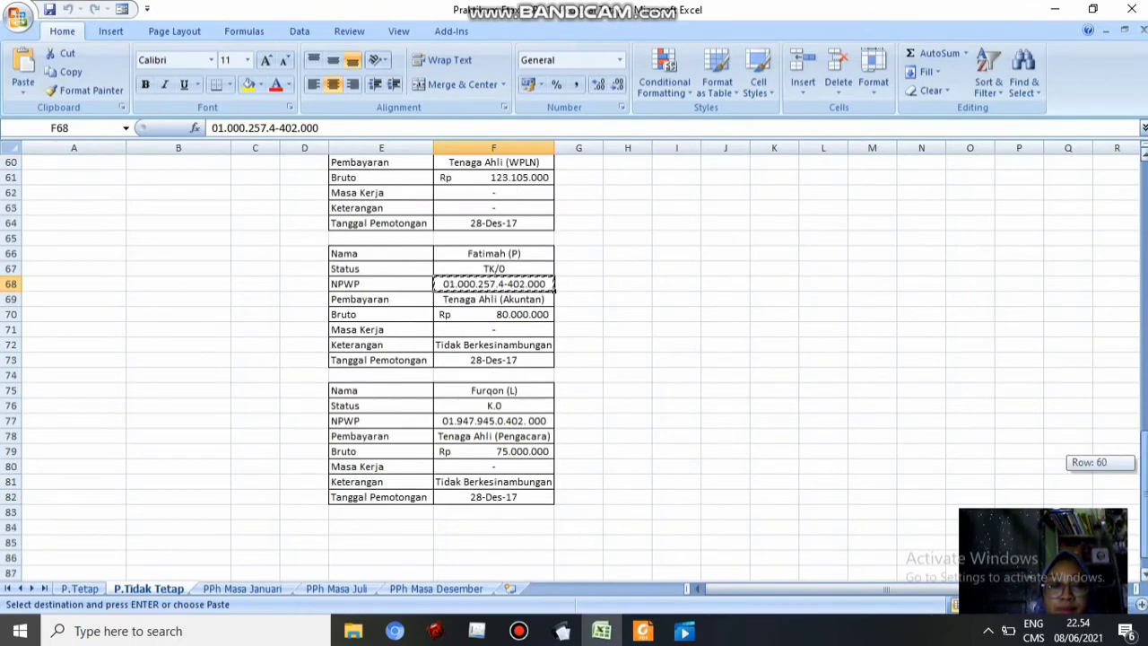
mouse_move(1145, 490)
mouse_down()
mouse_move(1145, 464)
mouse_move(1145, 486)
mouse_up()
click(493, 330)
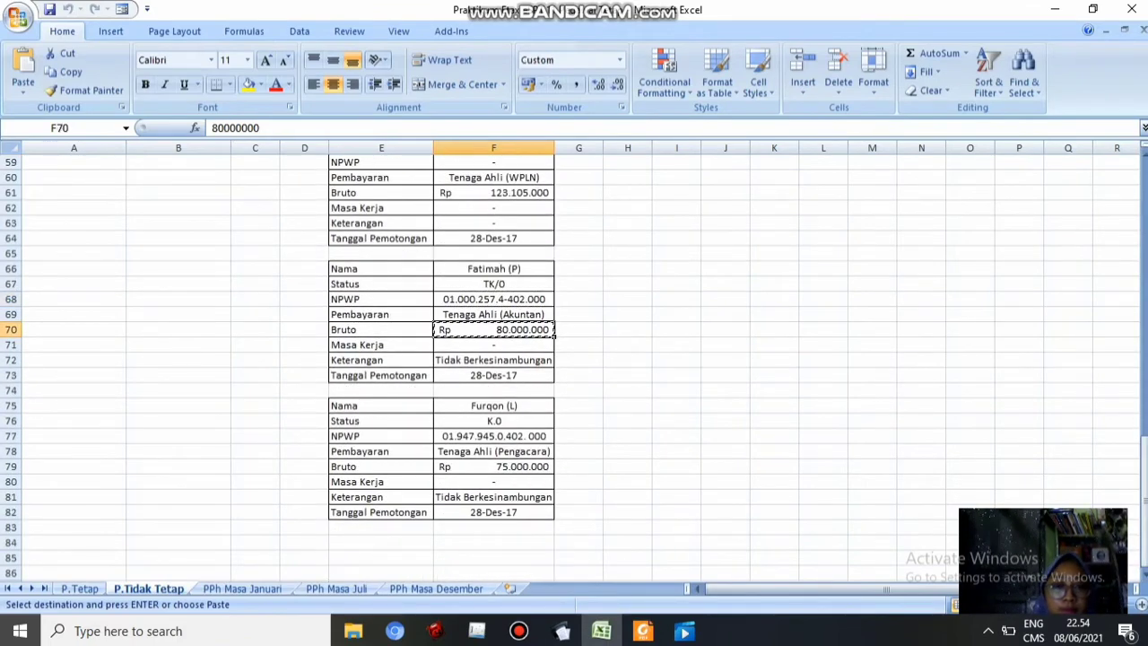
click(561, 631)
click(671, 427)
key(ctrl+v)
key(Tab)
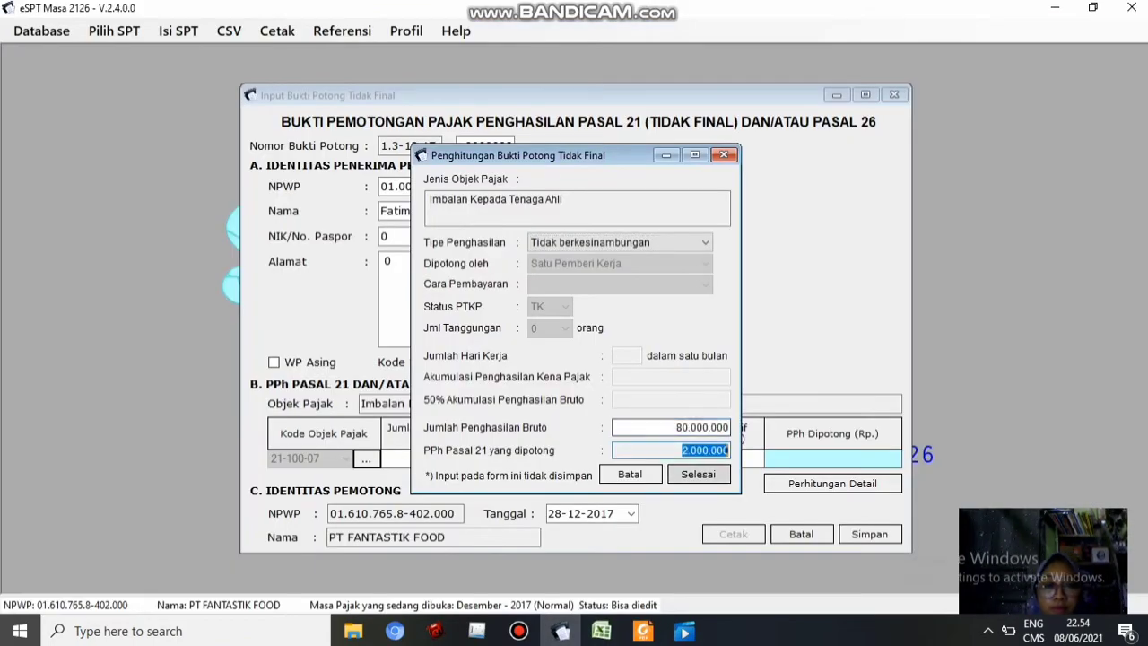
click(698, 474)
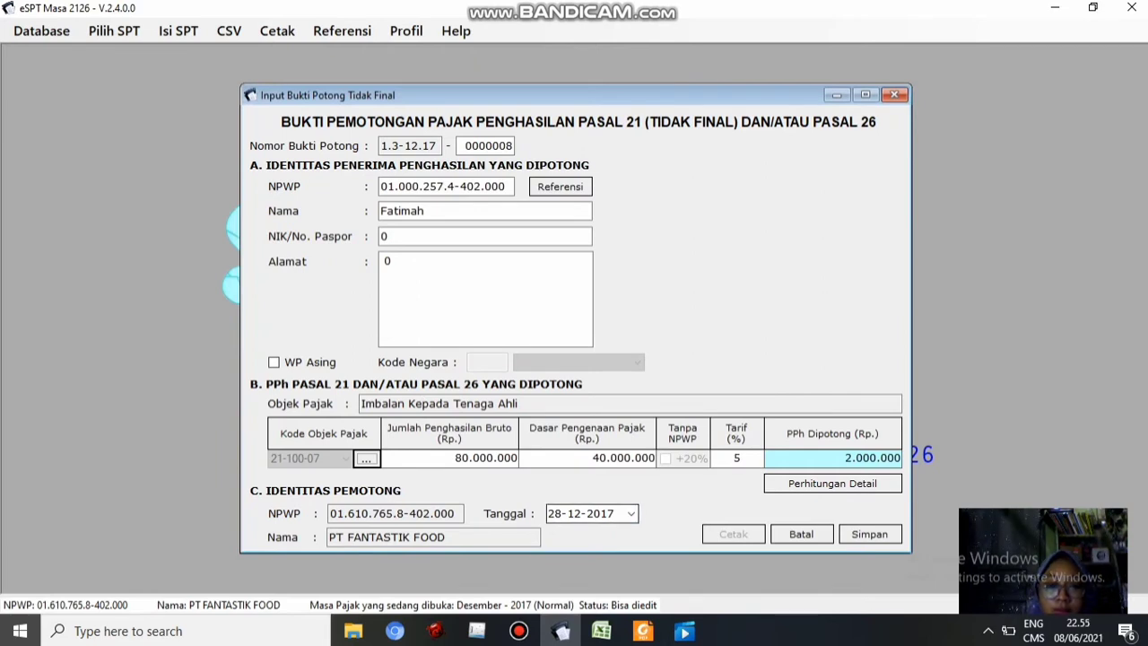
click(655, 9)
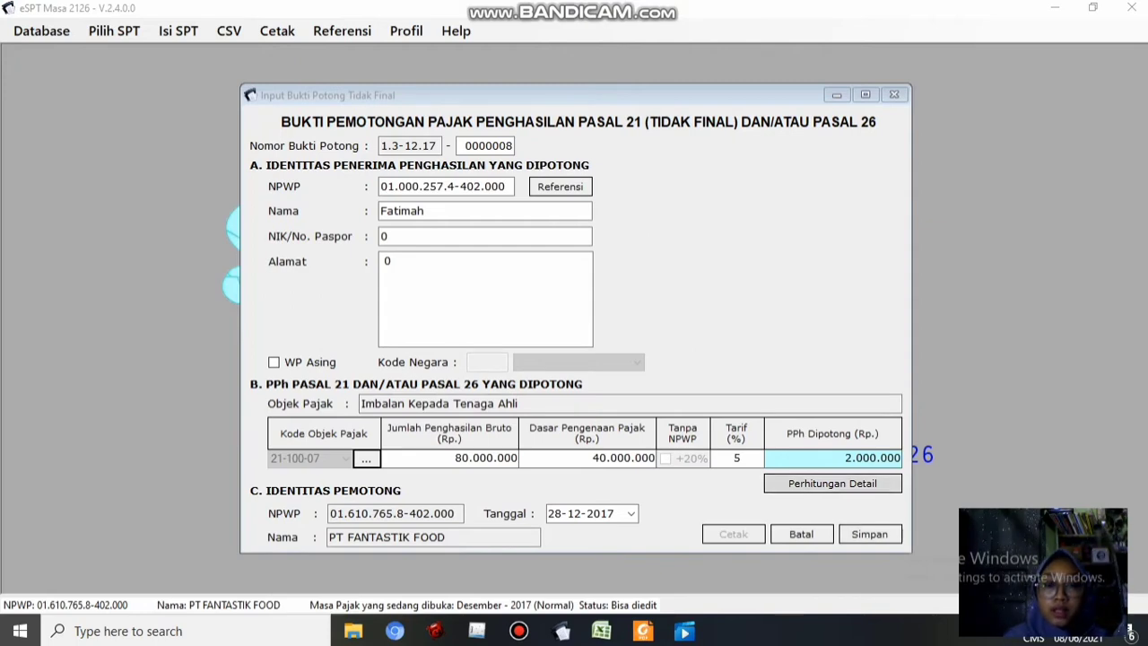
click(869, 534)
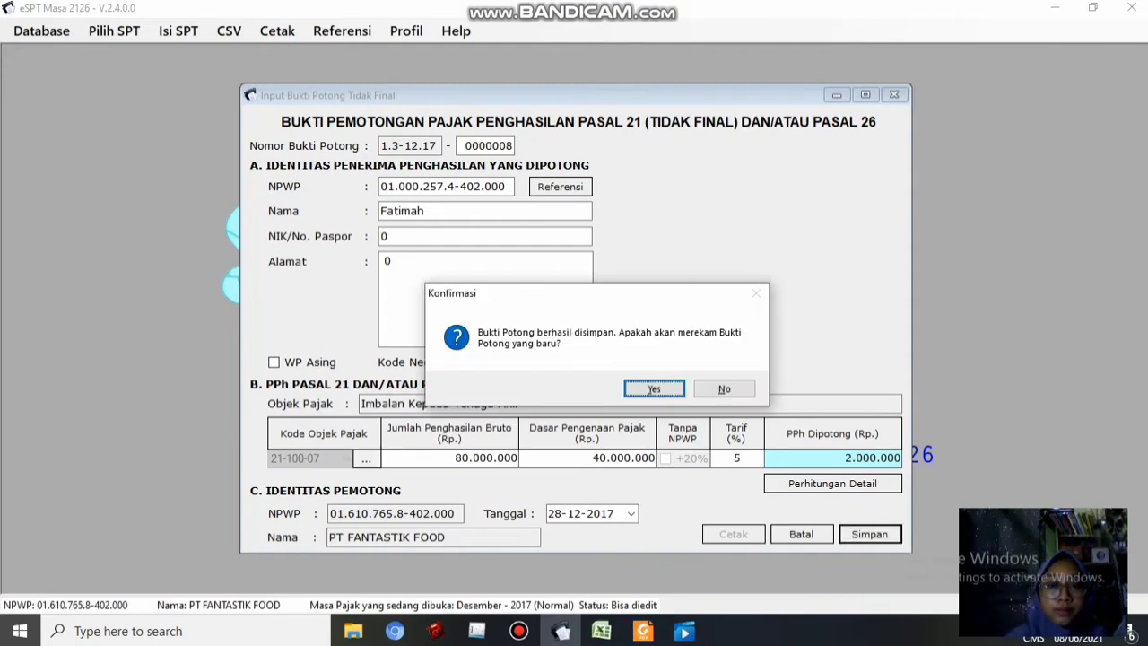
click(655, 389)
Enter slip 0000009's recipient: NPWP copied from cell F77, the lawyer's name, and 0 for NIK and address
click(601, 631)
click(561, 631)
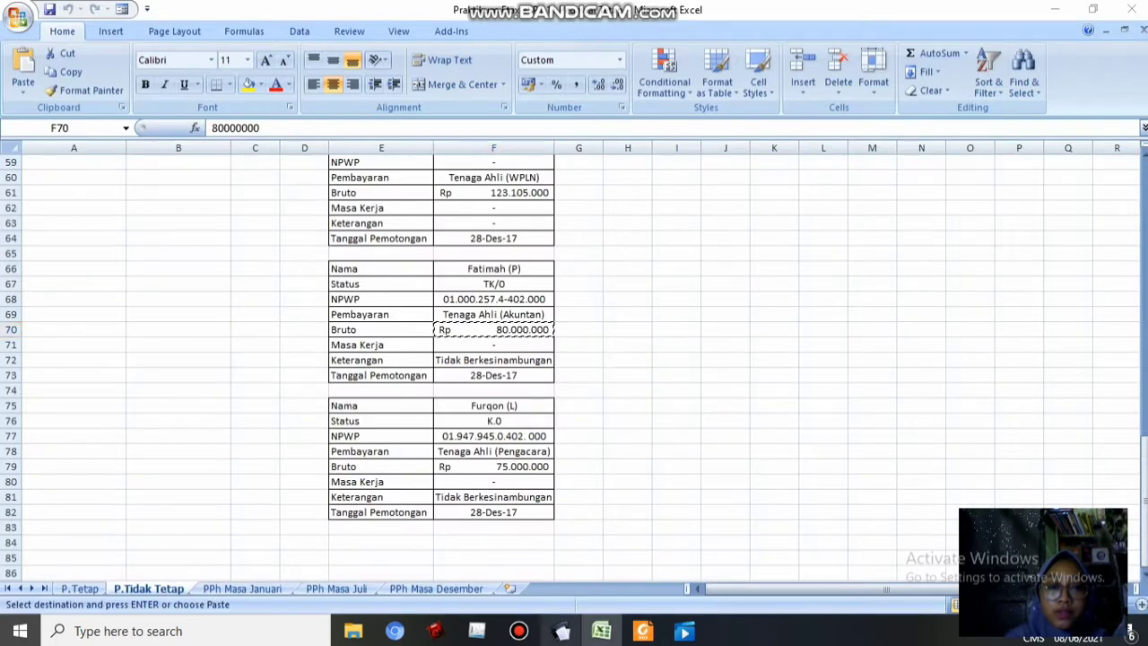
click(601, 630)
click(494, 436)
key(ctrl+c)
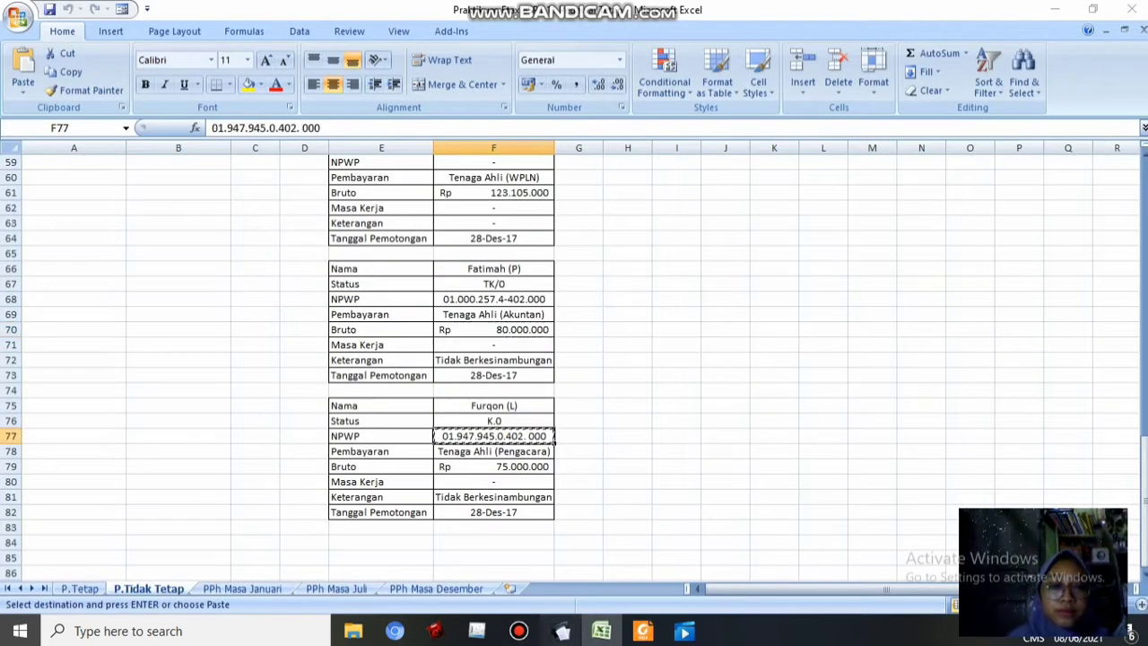
click(561, 631)
text(F)
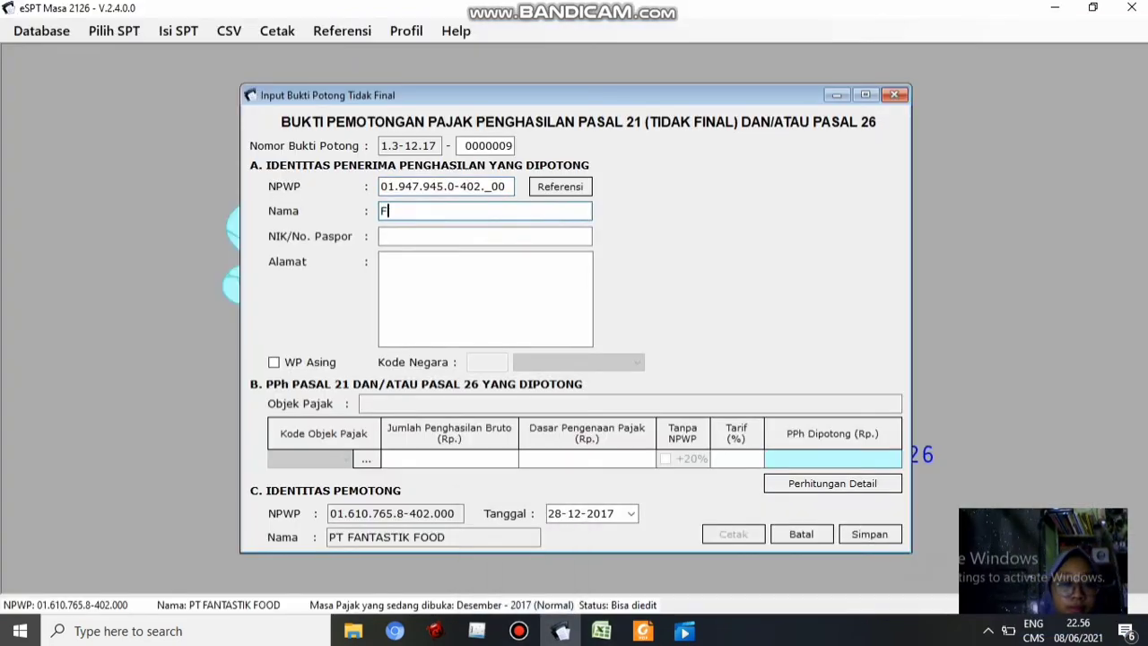
text(urqon)
key(Tab)
text(0)
key(Tab)
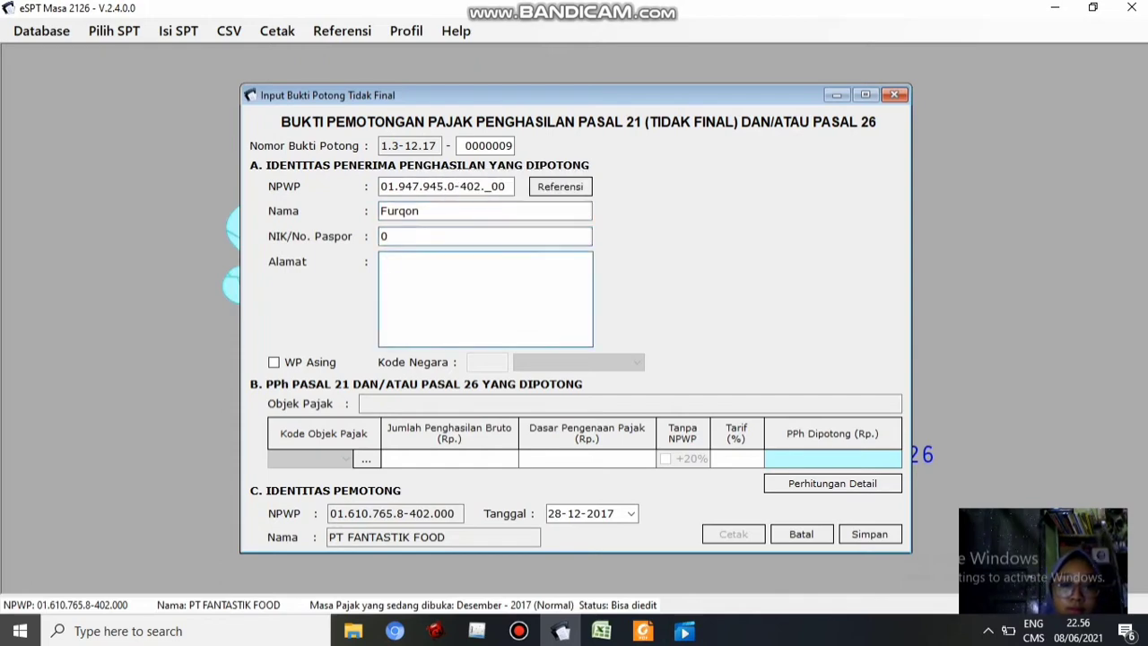
text(0)
Choose object code 21-100-07 and set the income type to not continuous, with PTKP status K
click(601, 630)
click(560, 631)
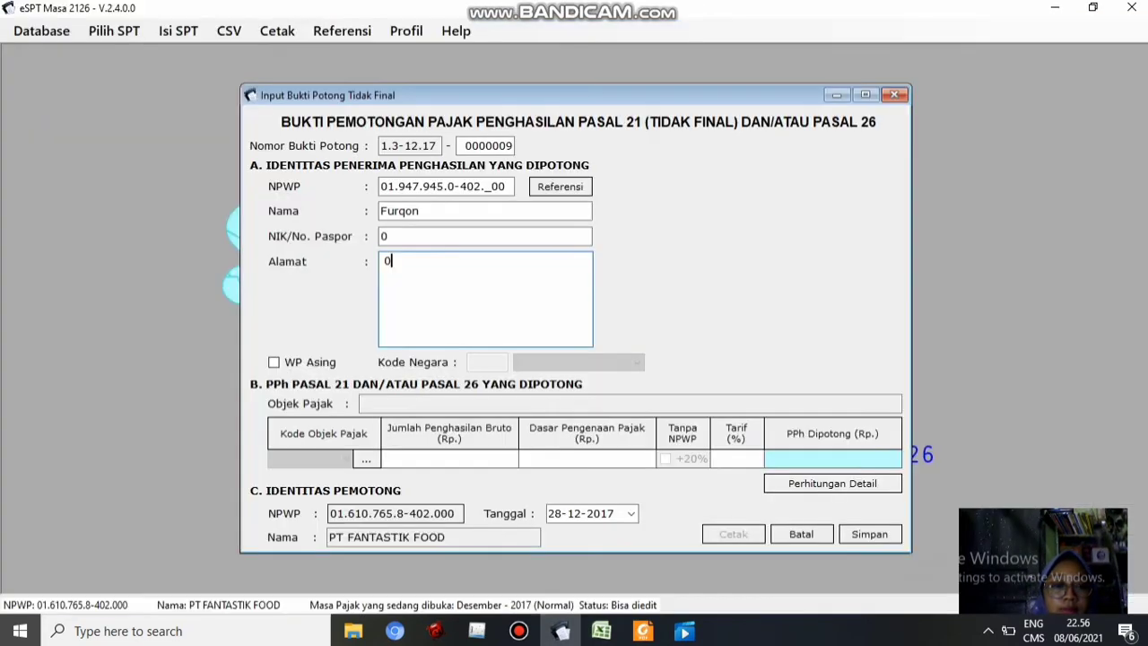
click(366, 458)
click(728, 259)
click(656, 389)
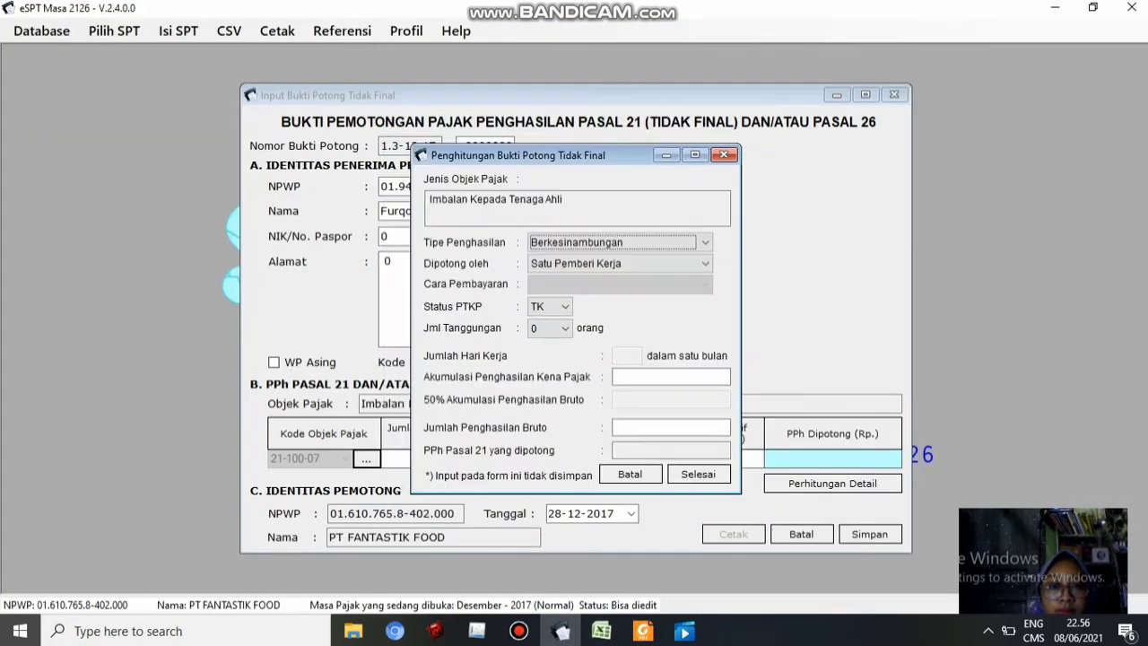
click(706, 242)
click(583, 273)
click(601, 631)
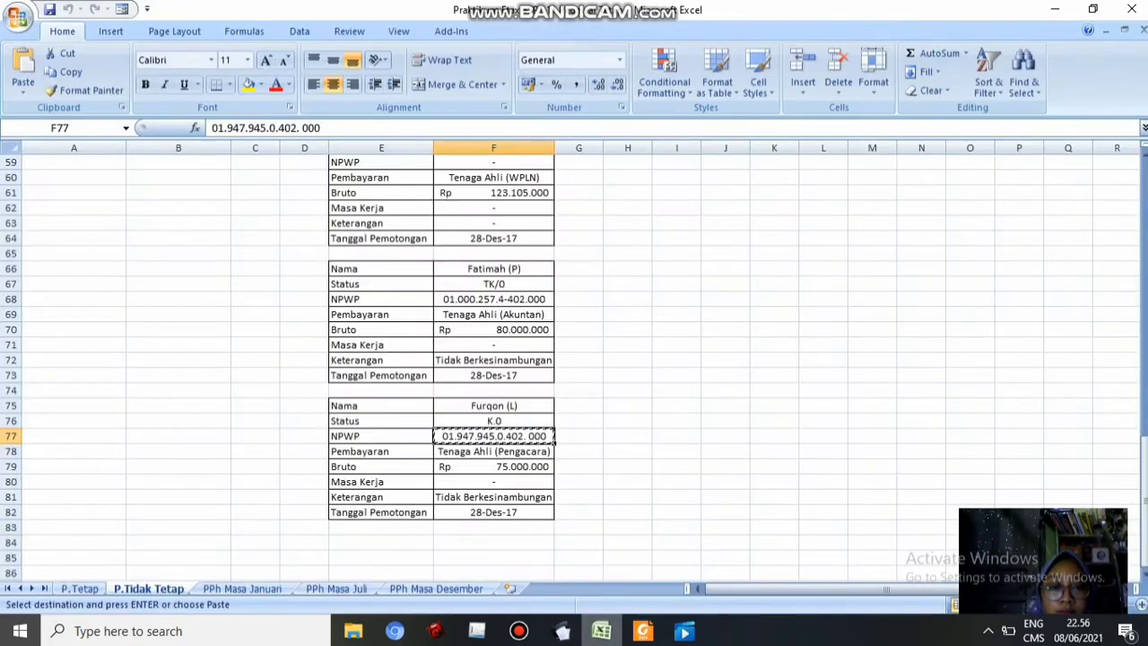
click(561, 631)
click(705, 242)
click(583, 258)
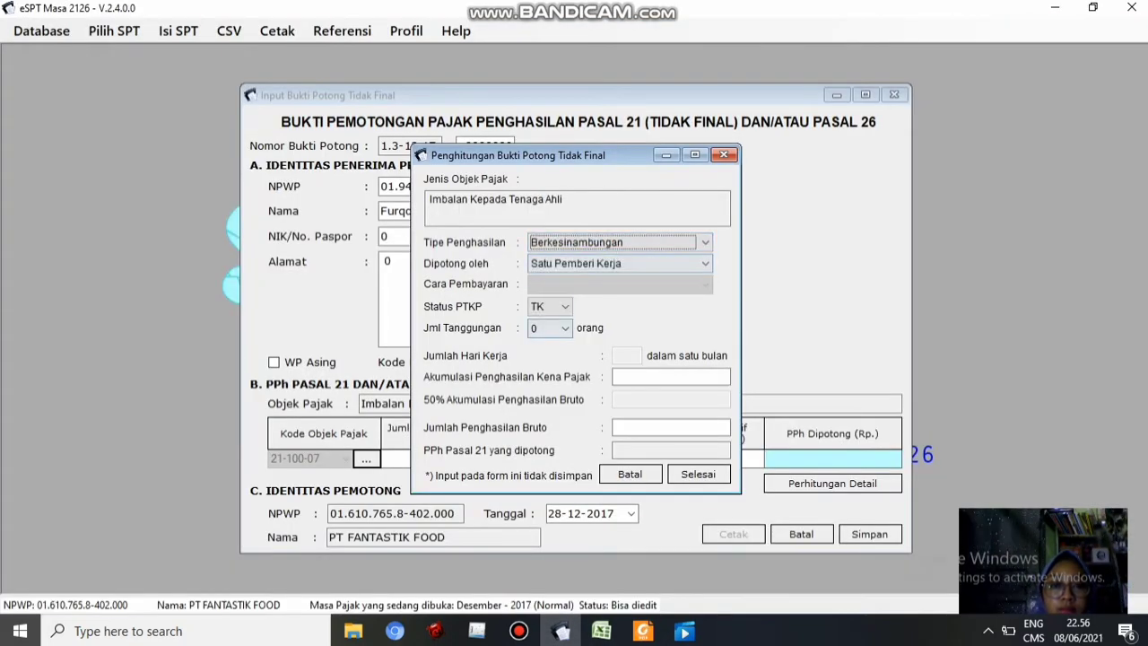
click(565, 307)
click(545, 337)
click(705, 242)
click(583, 273)
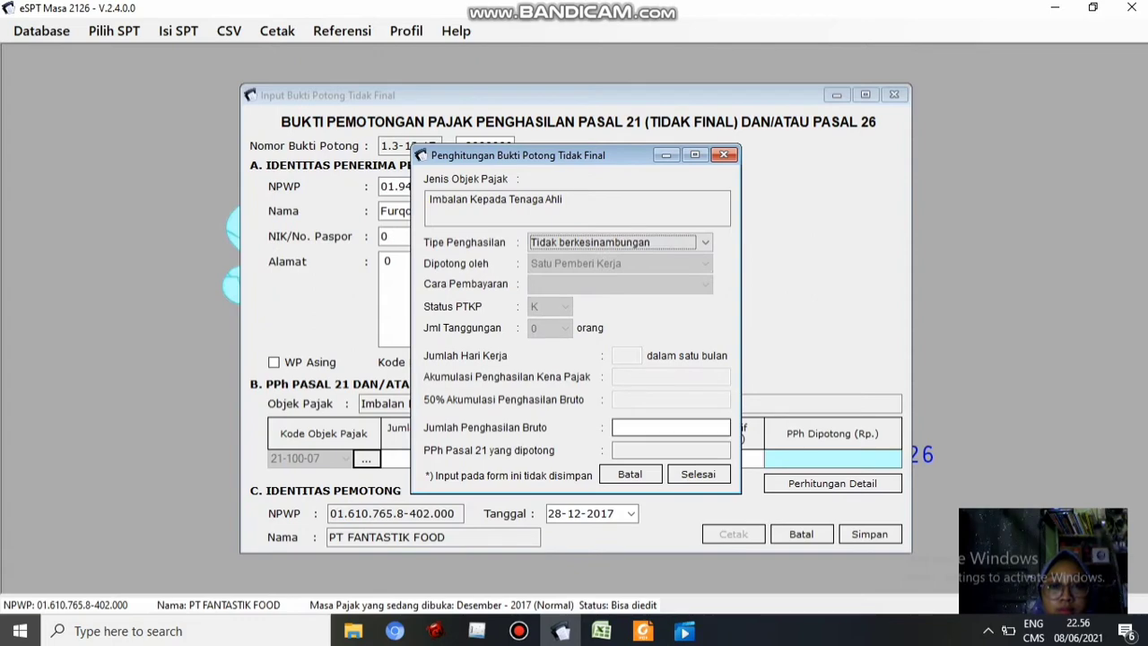
Enter 75.000.000 gross income from cell F79, finish the calculation, save the slip, and confirm another new slip
click(671, 428)
key(alt+Tab)
click(494, 466)
key(ctrl+c)
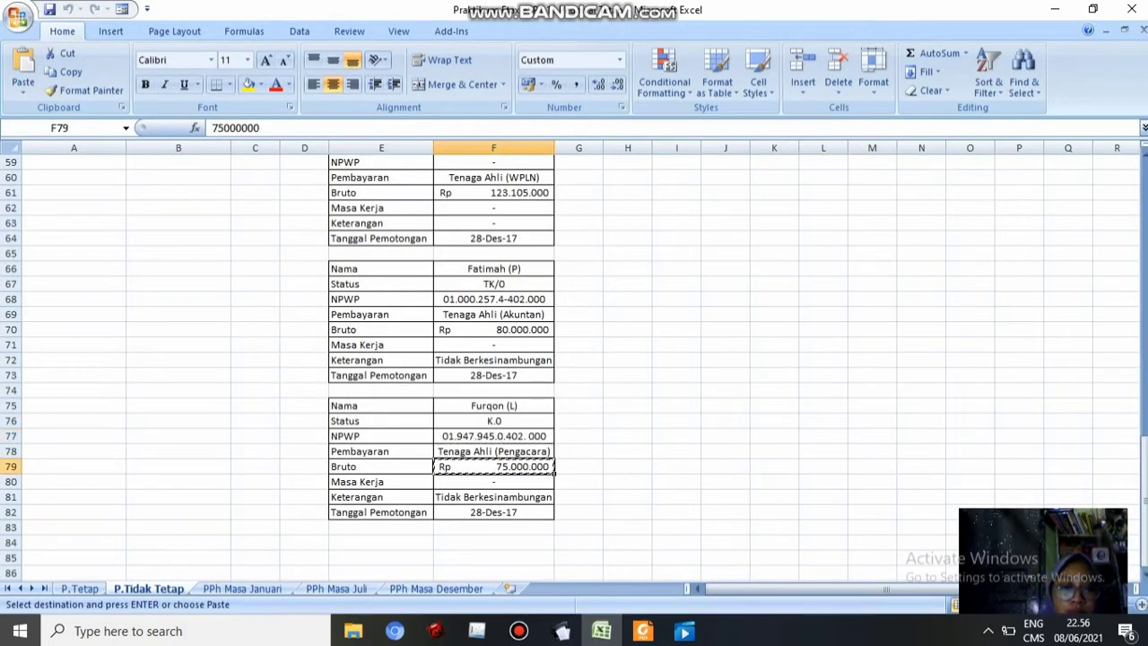
click(561, 631)
key(Return)
key(Return)
key(Return)
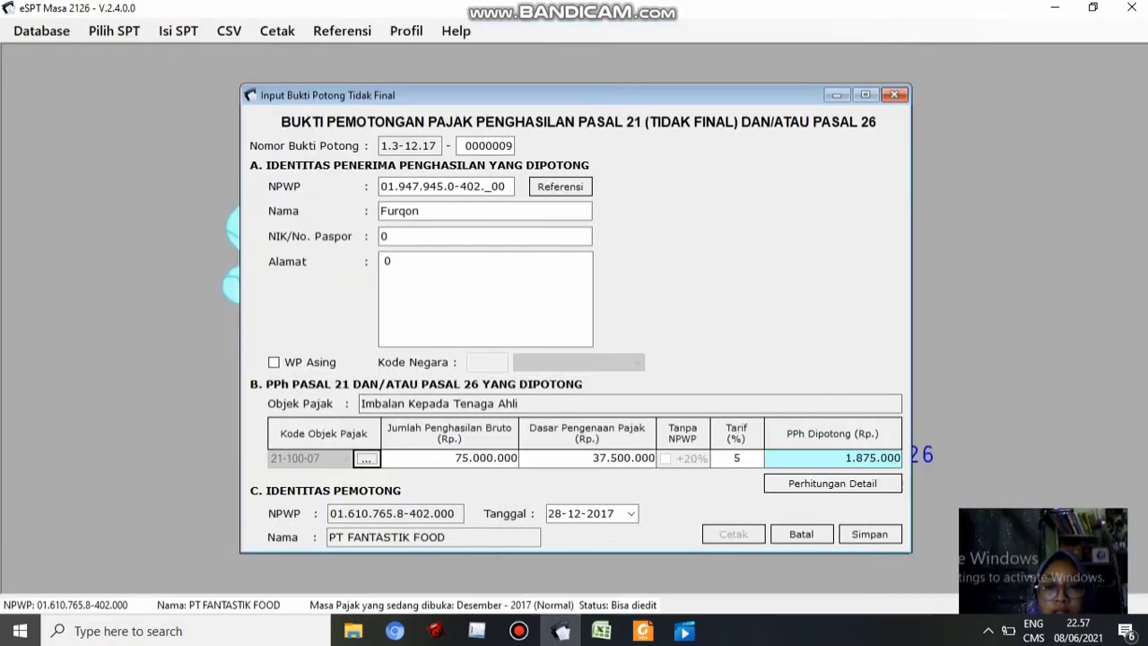
click(869, 533)
click(654, 388)
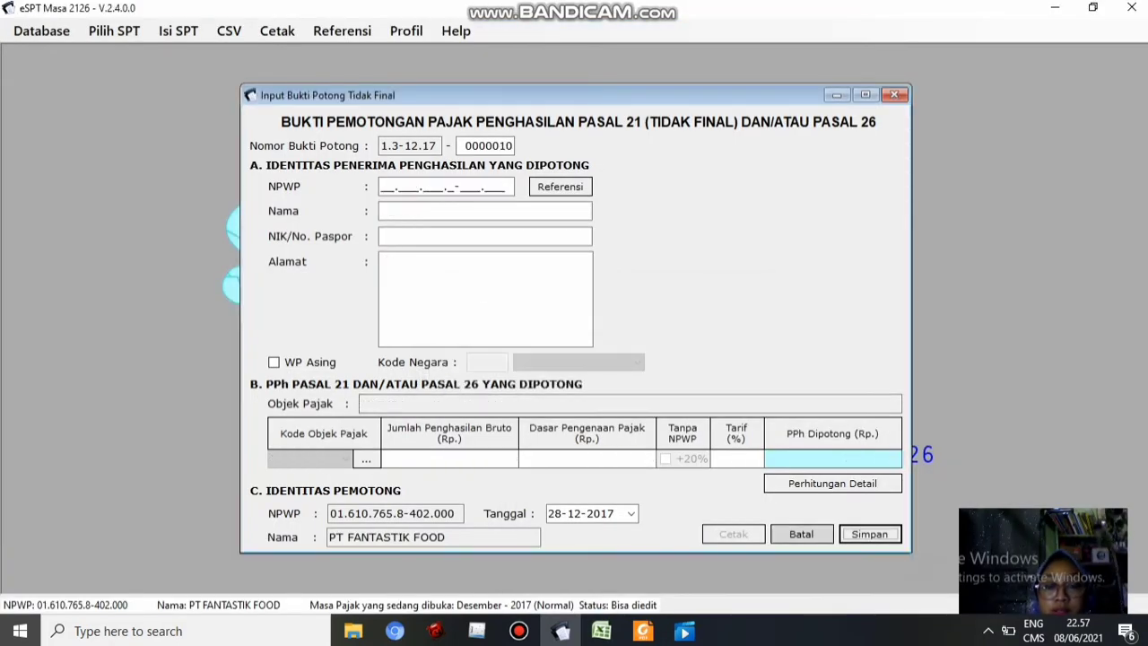
Cancel blank slip 0000010 and check the nine-slip list (317.855.000 gross, 9.345.700 PPh) against the workbook
click(817, 536)
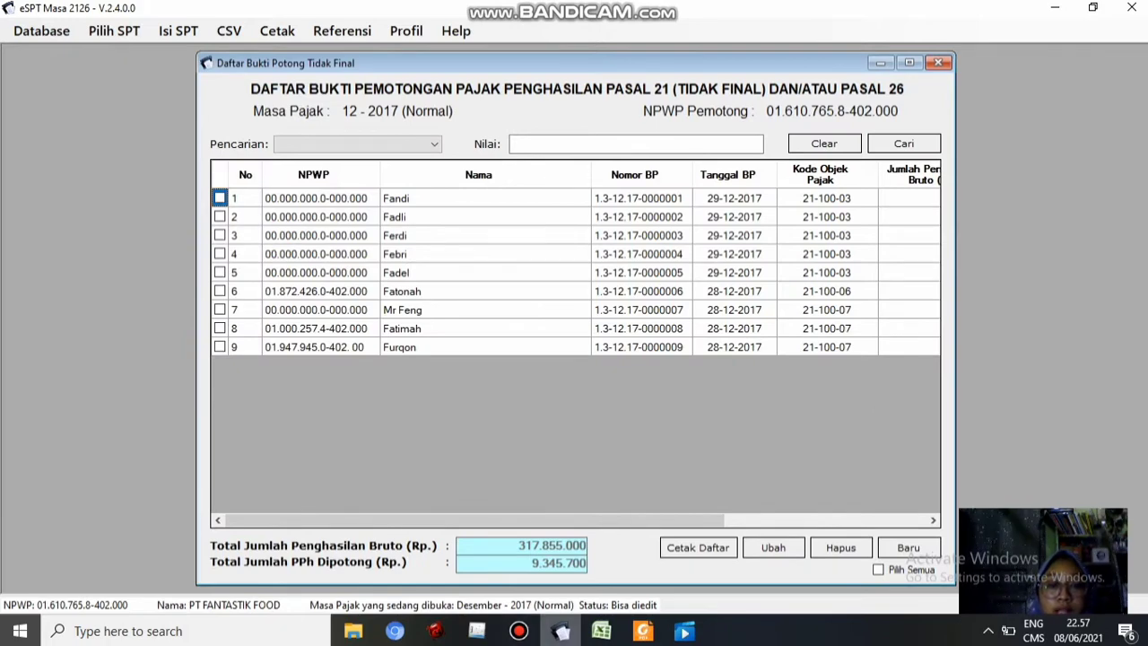
mouse_move(601, 631)
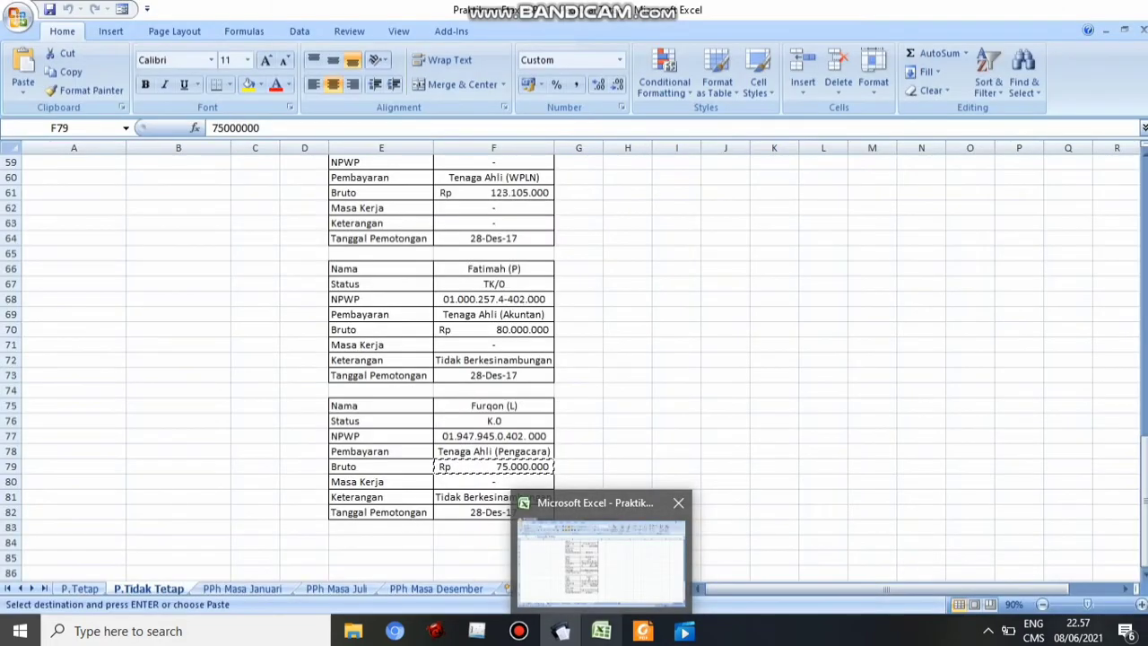
click(601, 566)
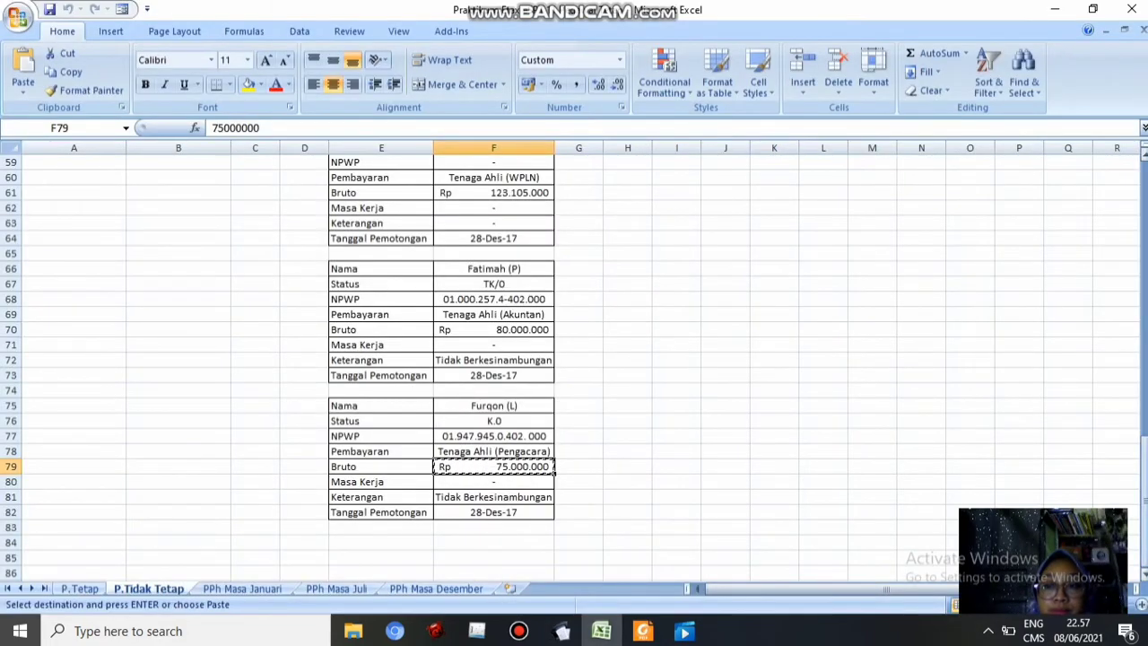
mouse_move(1145, 461)
mouse_down()
mouse_move(1145, 269)
mouse_move(1145, 444)
mouse_up()
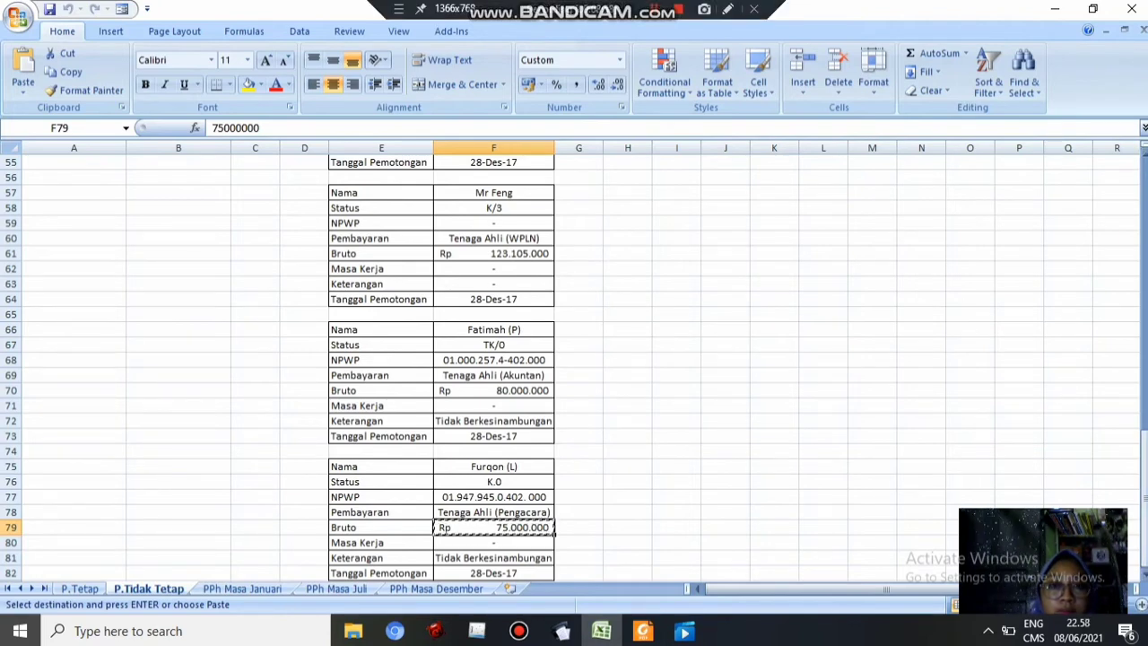
key(alt+Tab)
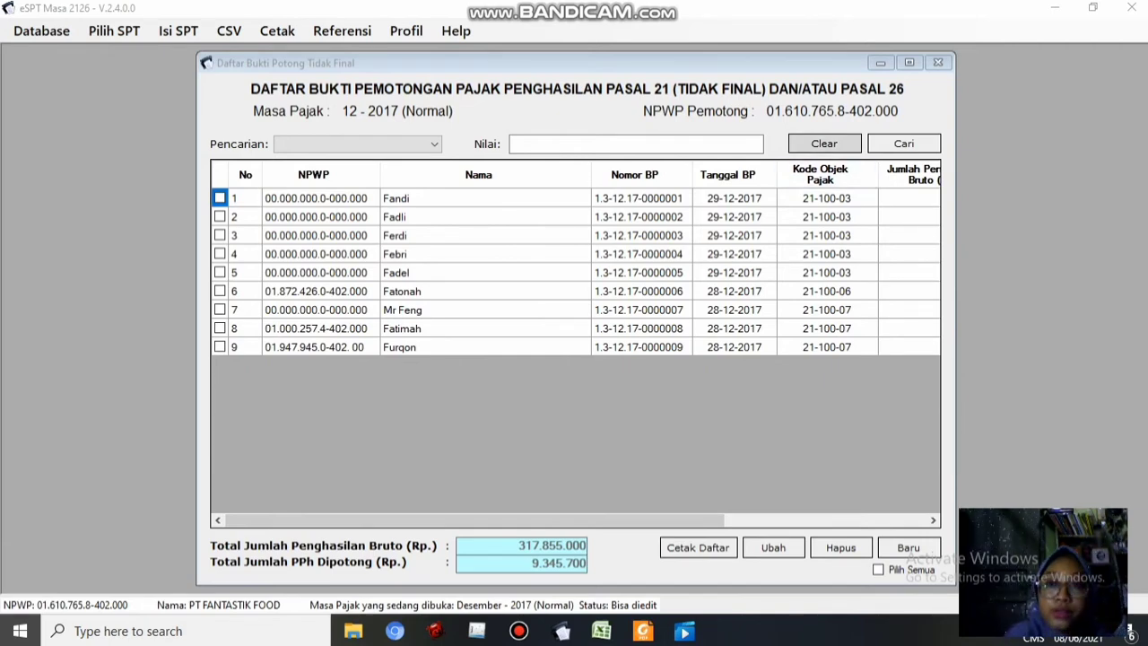
Open the Daftar Pemotongan Pajak (1721-I) Satu Masa Pajak list and start a new withholding entry
click(938, 63)
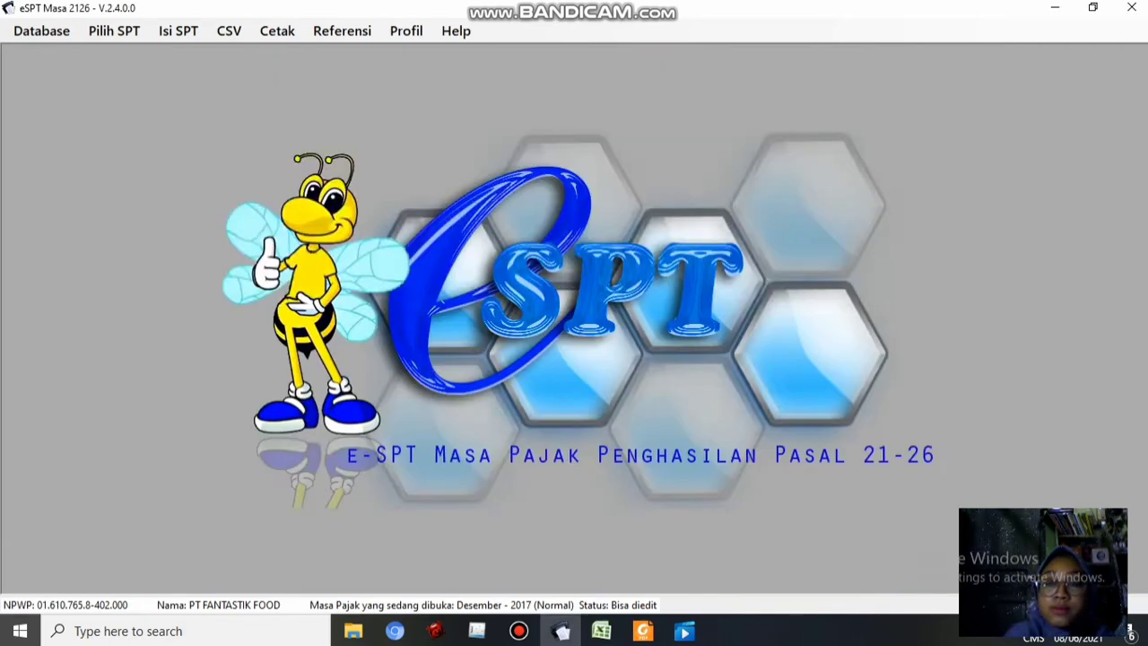
click(179, 31)
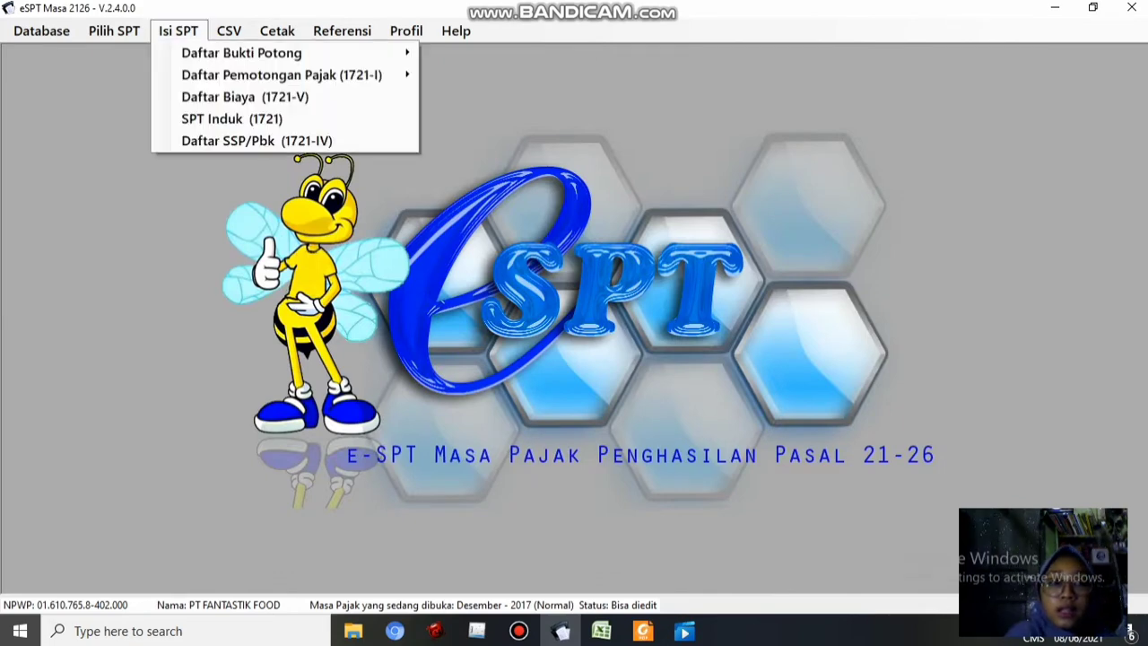
mouse_move(281, 75)
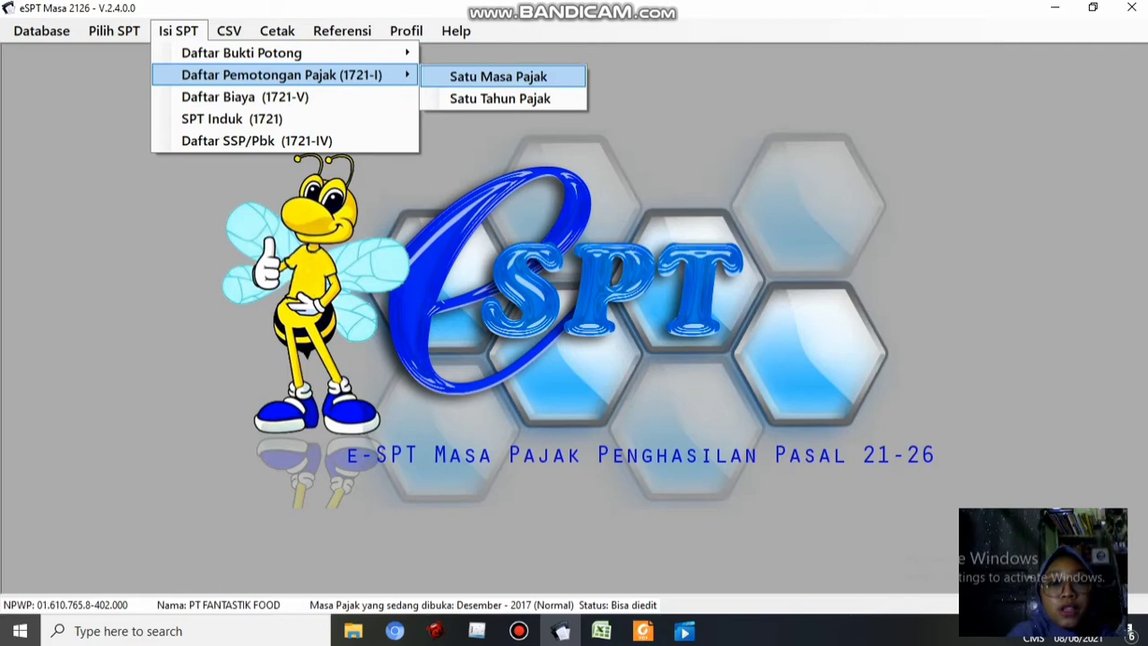
click(499, 76)
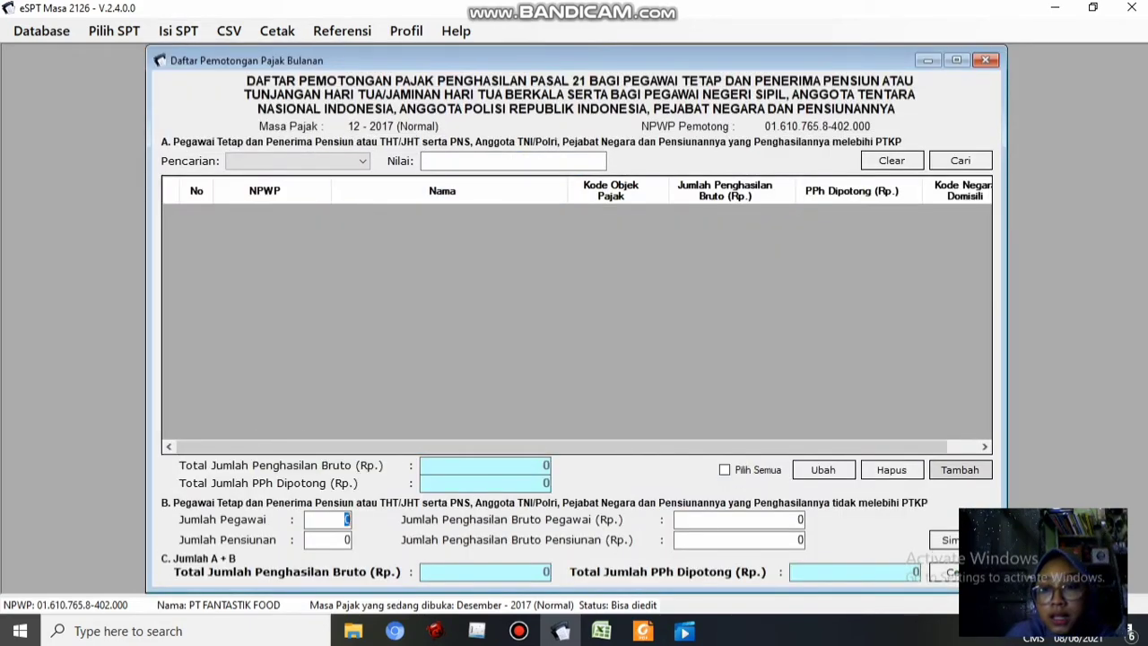
click(960, 470)
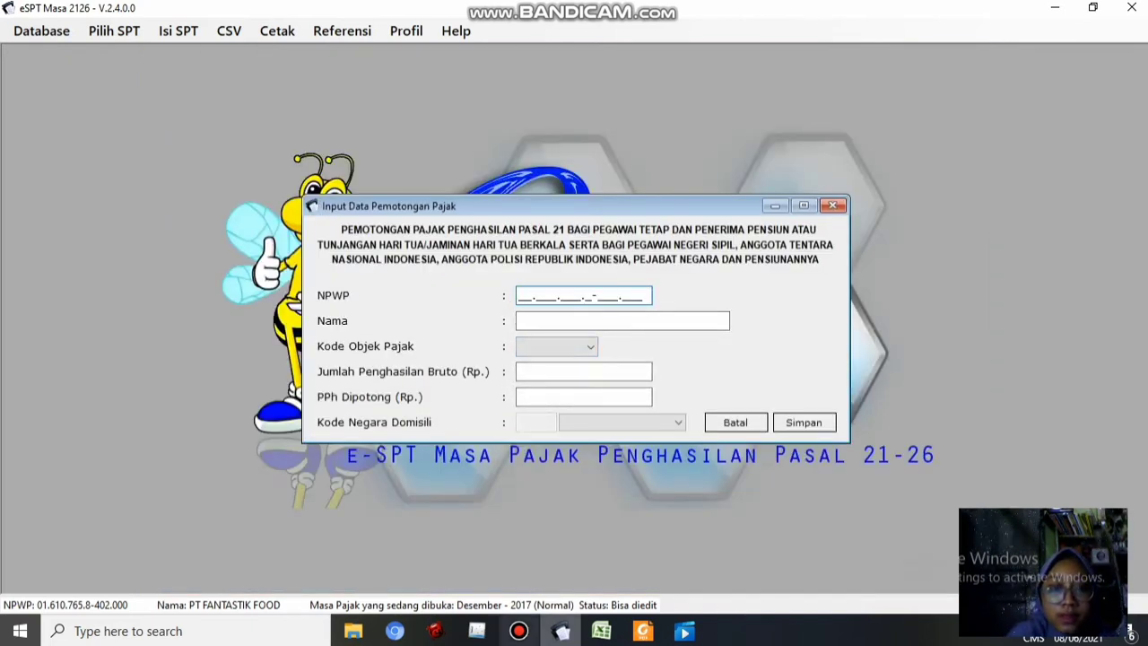
Show the PPh Masa Desember sheet in the Excel workbook
click(601, 631)
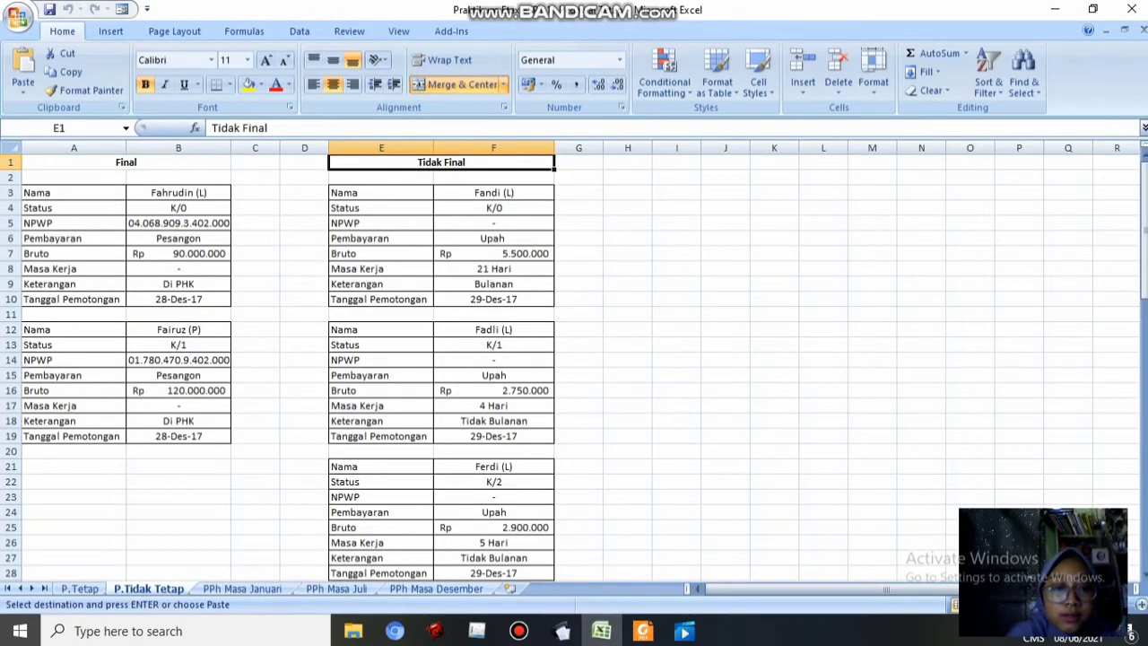
click(436, 589)
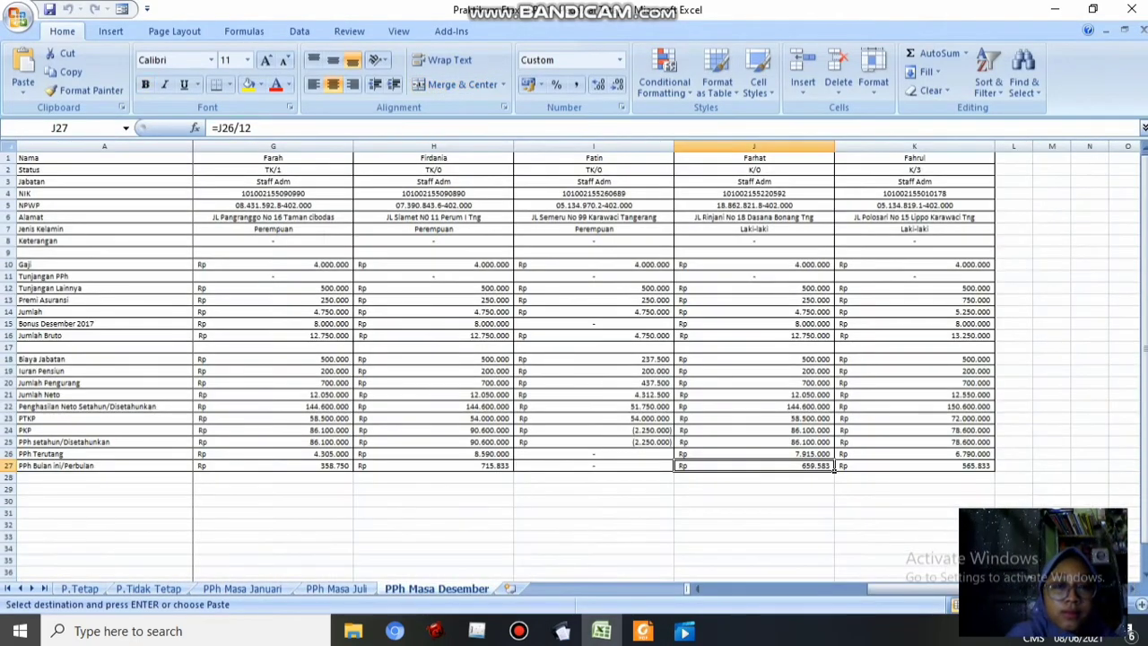
scroll(698, 588, left, 5)
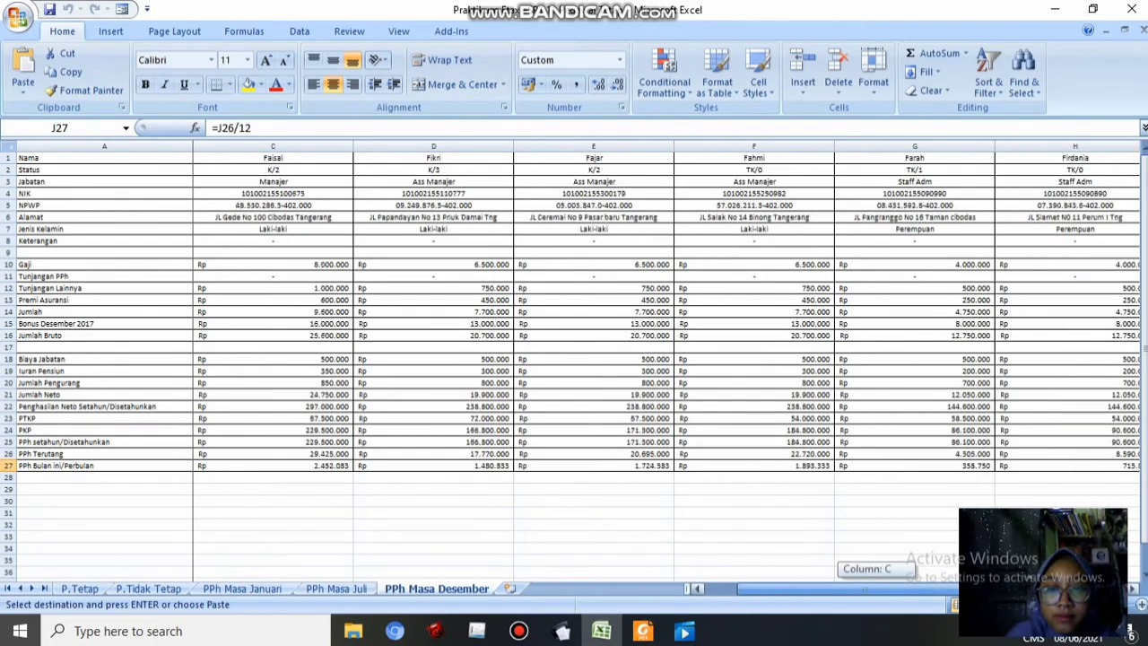
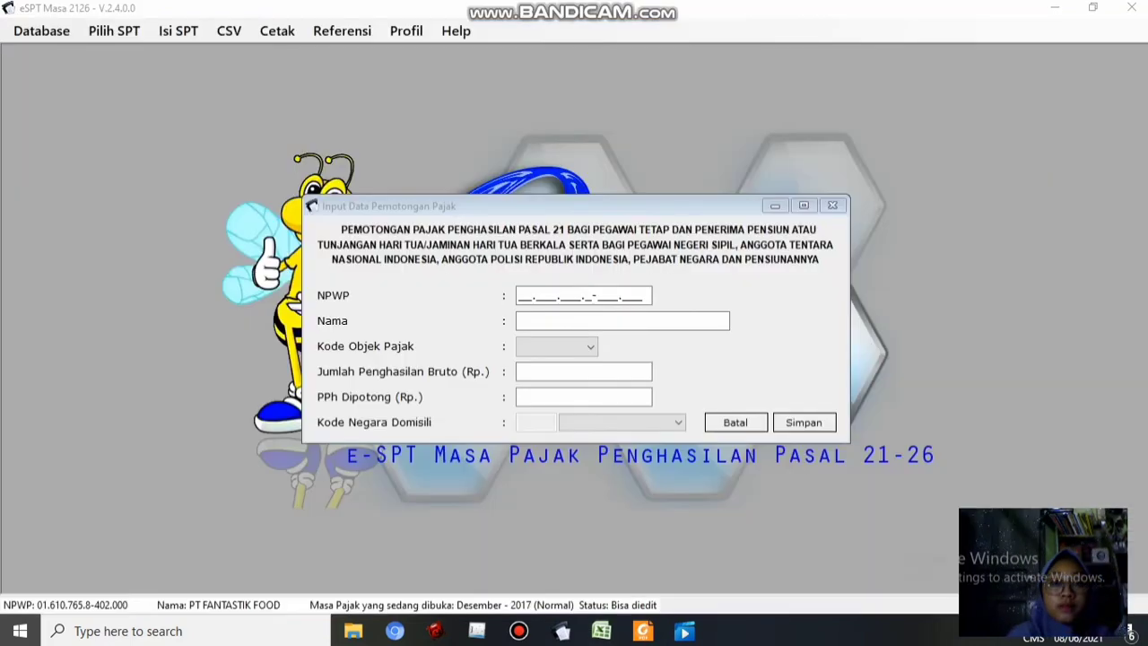
Enter the first employee's NPWP from Excel B5 and their name, and choose tax object code 21-100-01
click(533, 295)
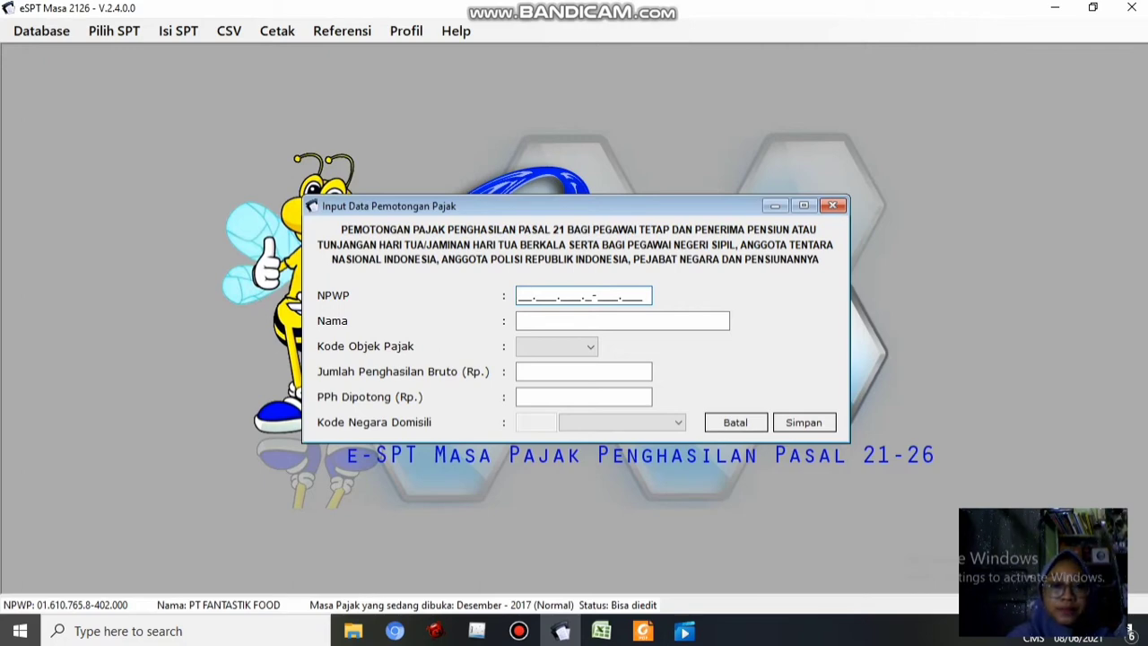
click(601, 630)
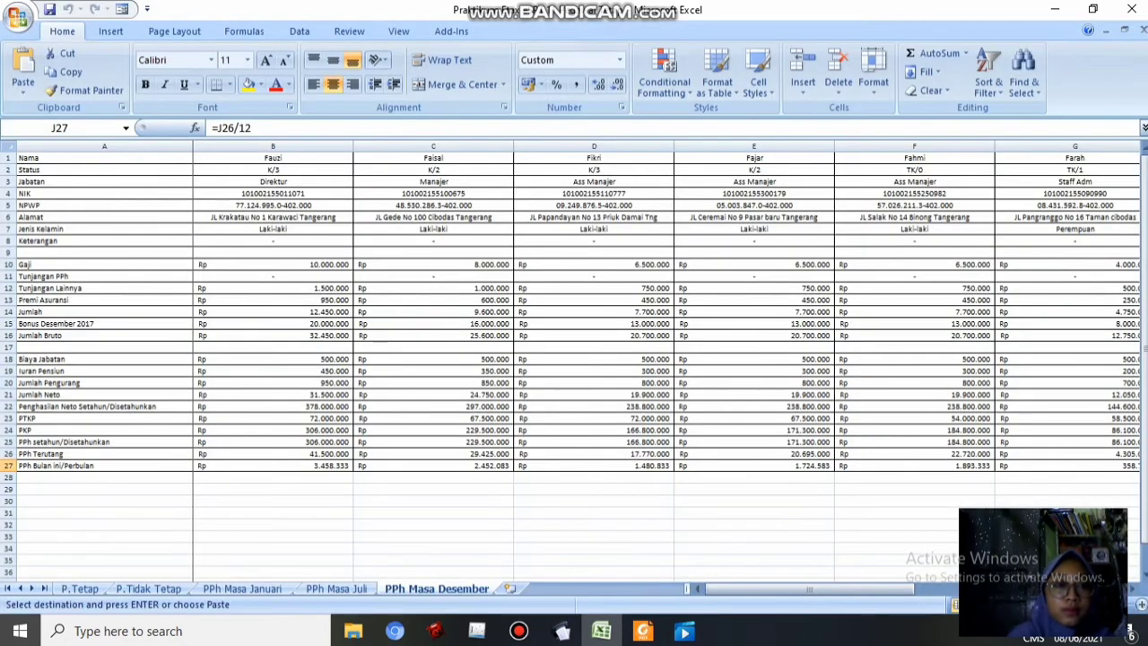
click(273, 205)
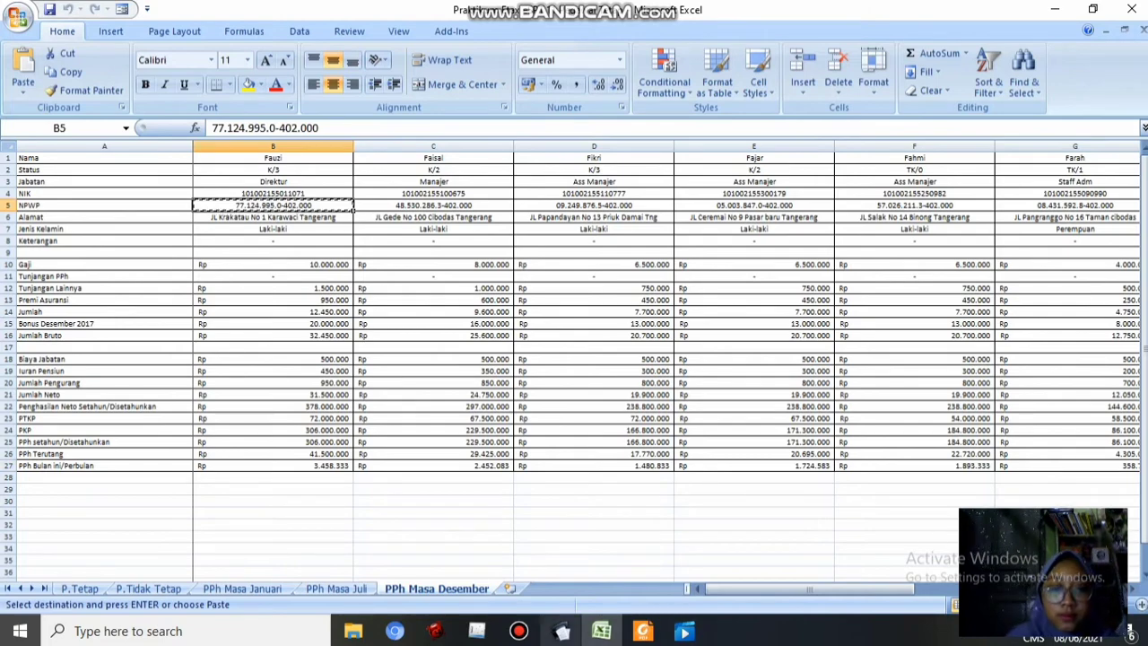
click(563, 631)
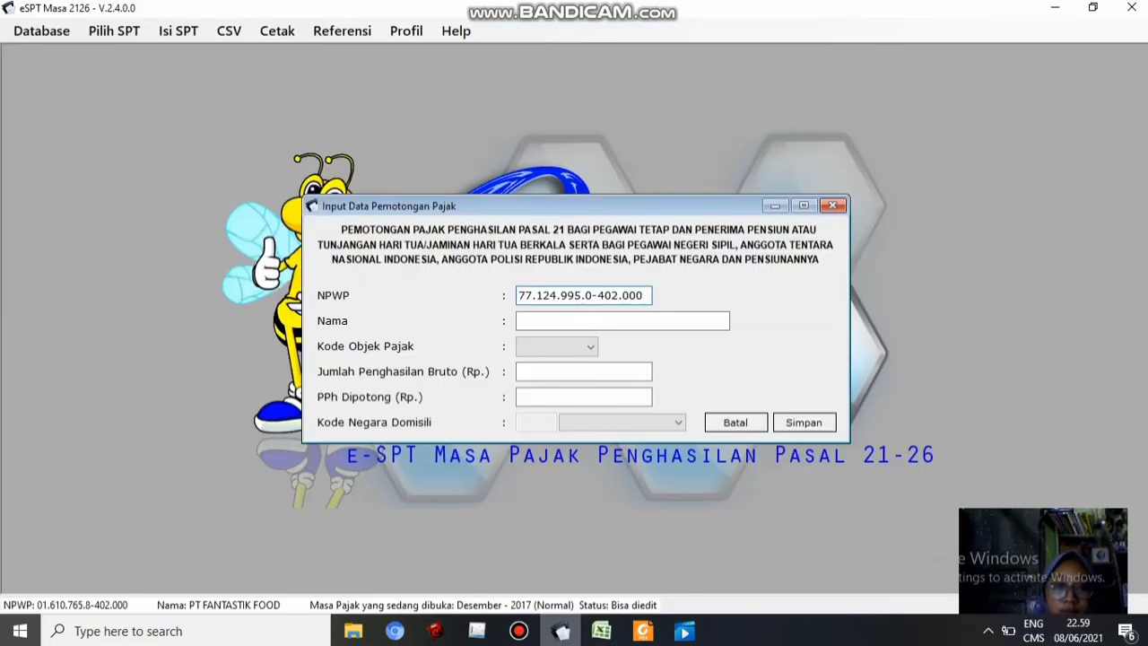
click(574, 321)
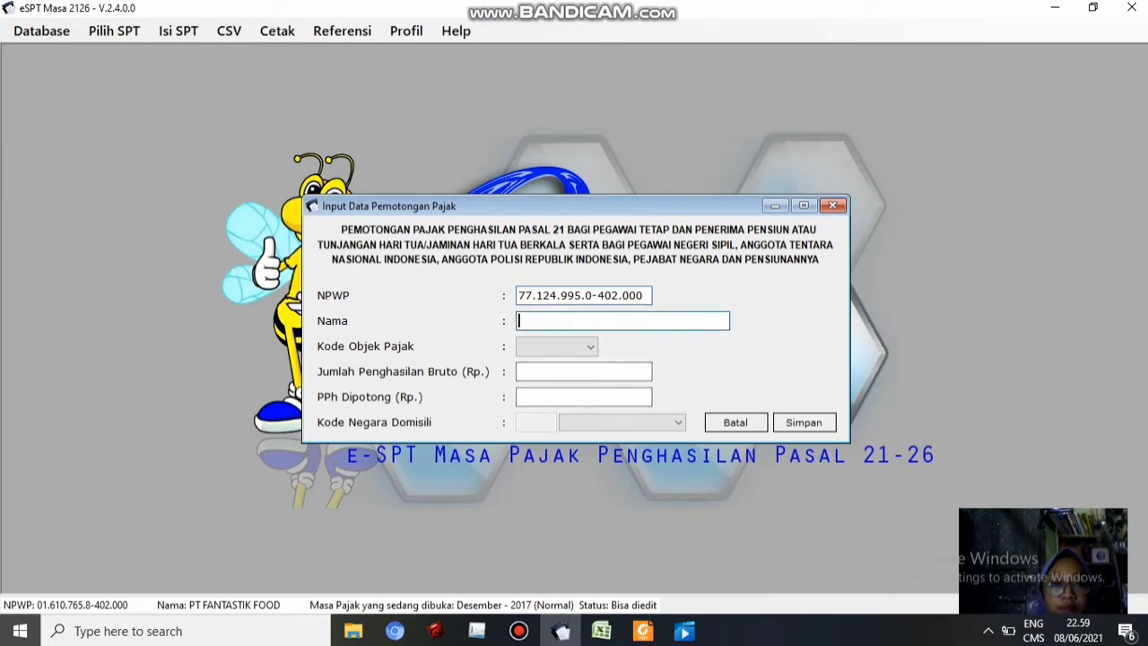
text(Fauzi)
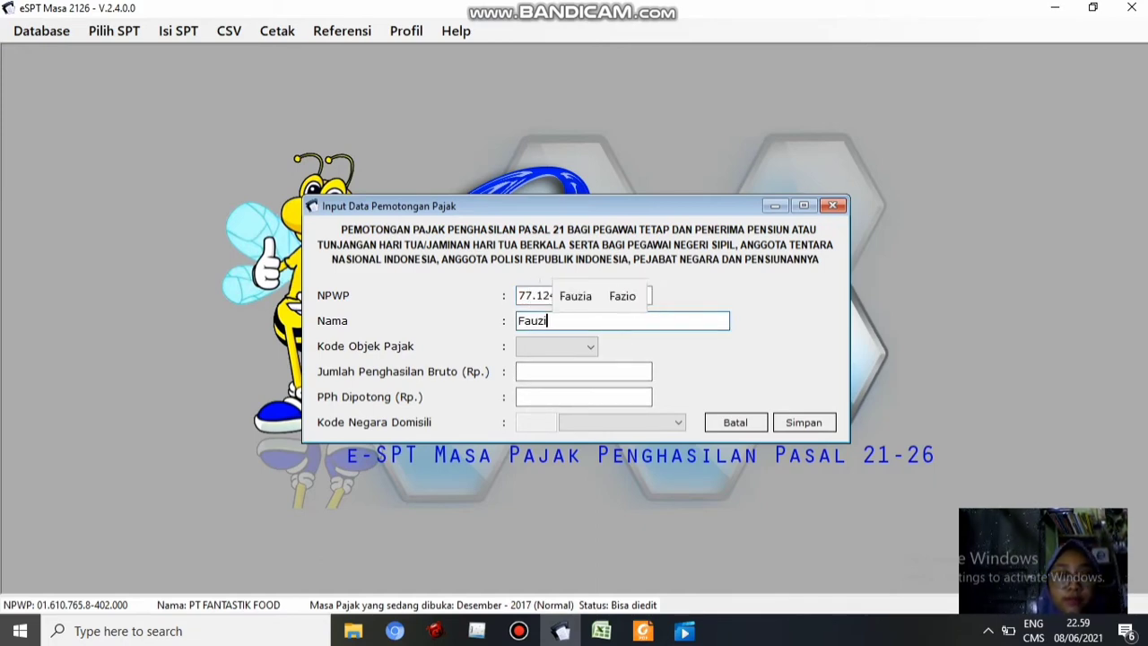
click(601, 630)
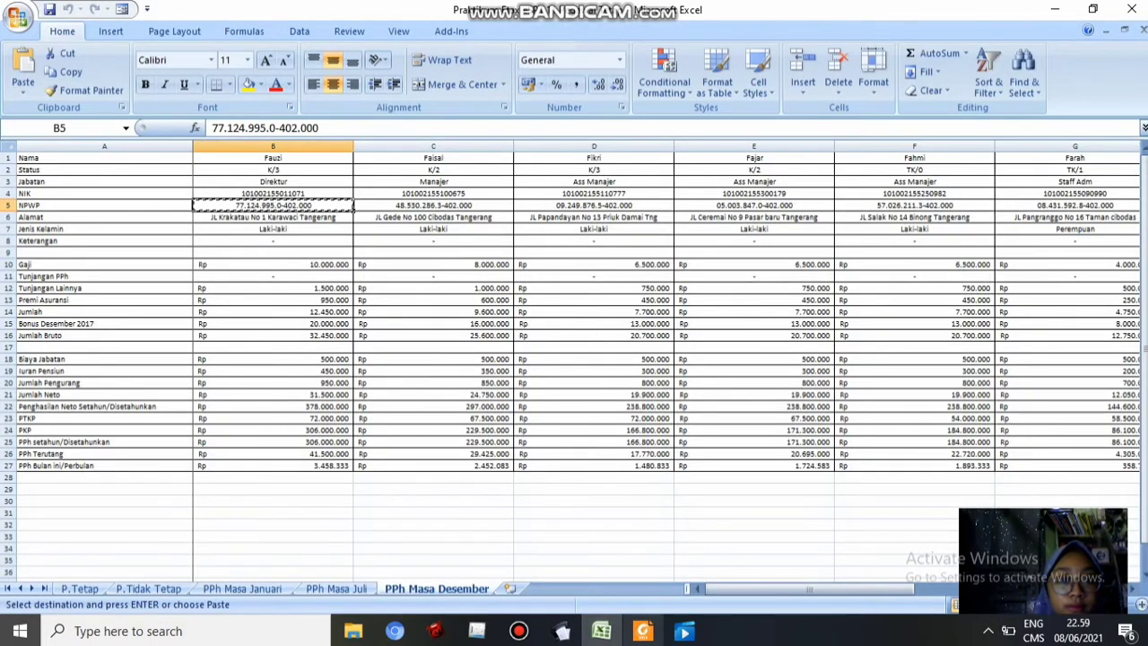
mouse_move(643, 631)
click(561, 630)
click(589, 347)
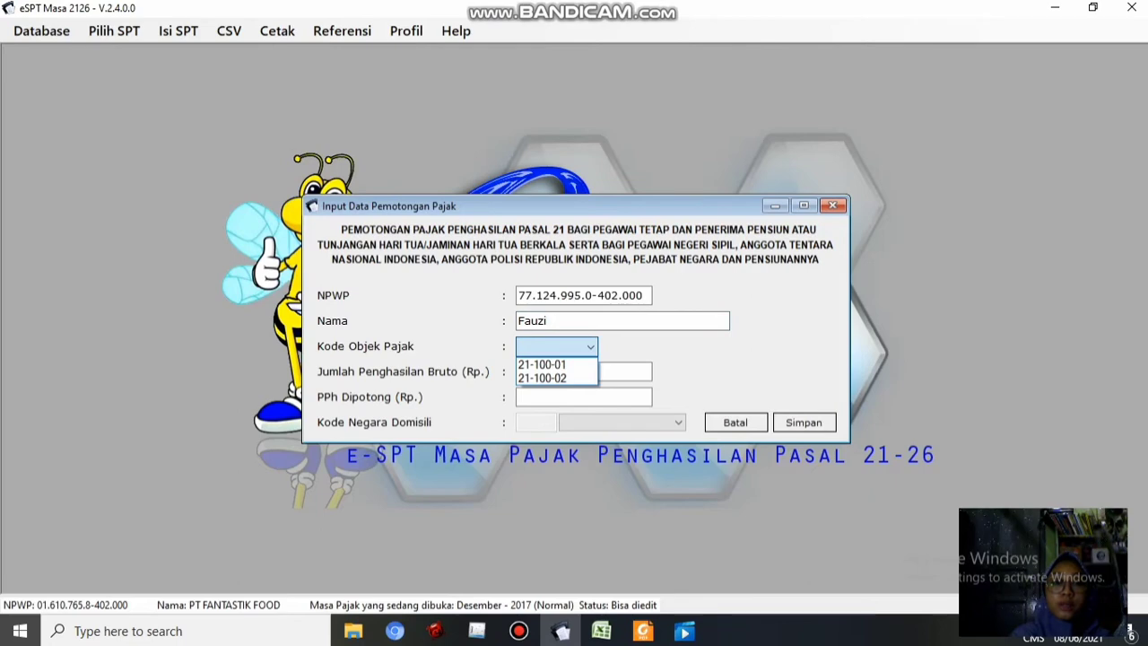
click(544, 365)
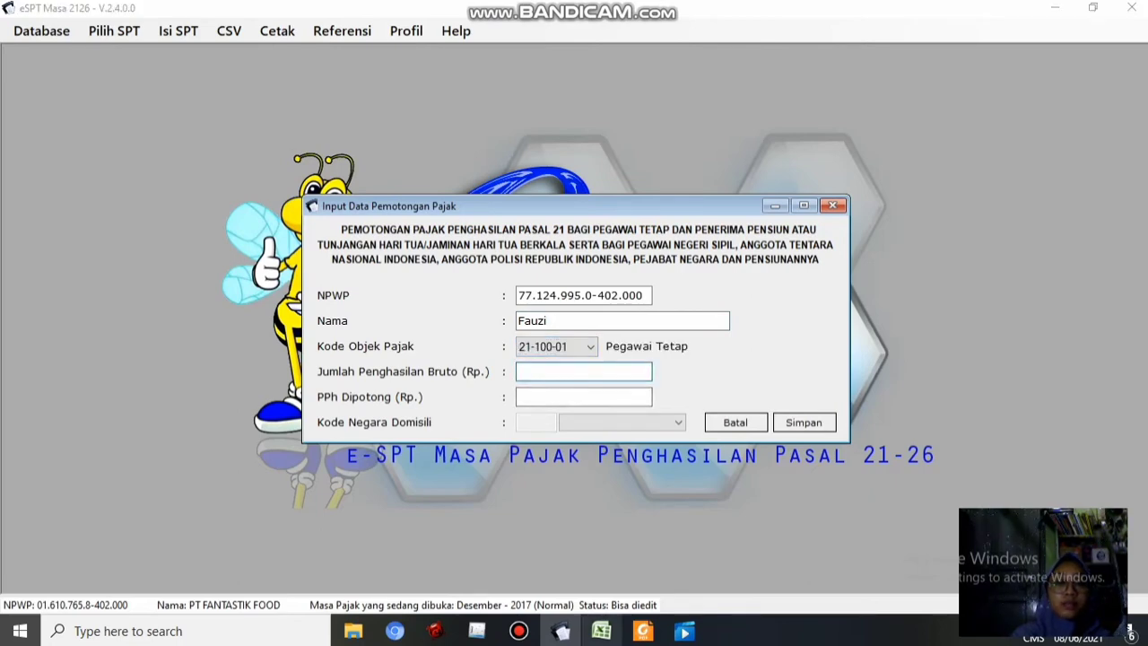
Fill in gross 32.450.000 (B16) and PPh withheld 3.458.333 (B27), then save and start another entry
click(601, 631)
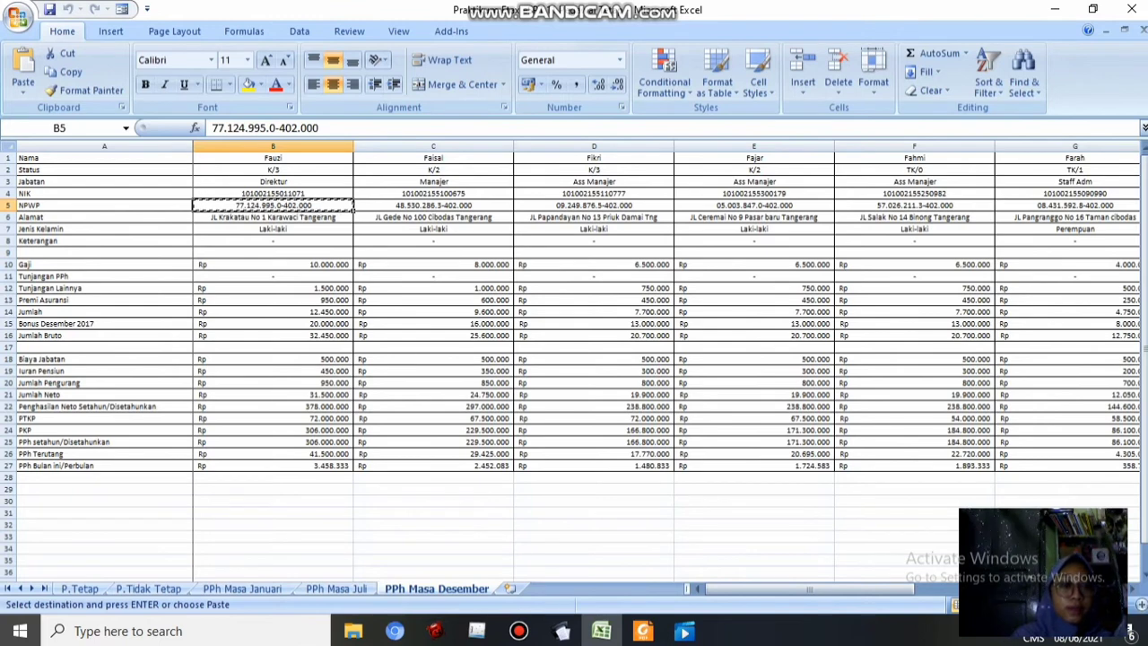
click(273, 335)
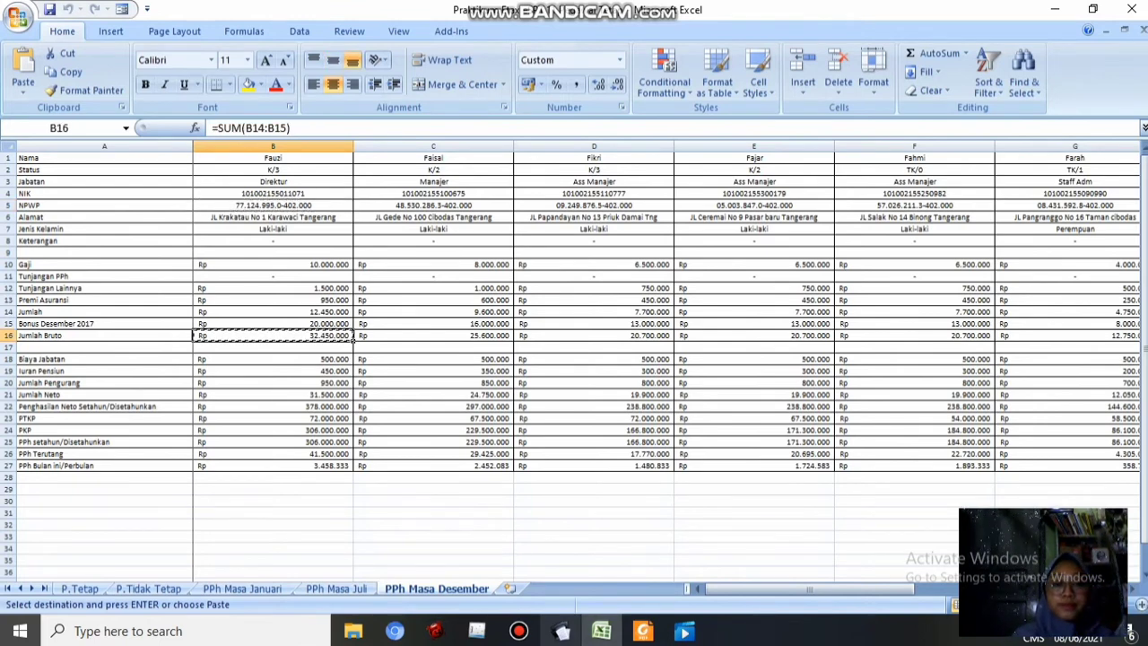
click(561, 631)
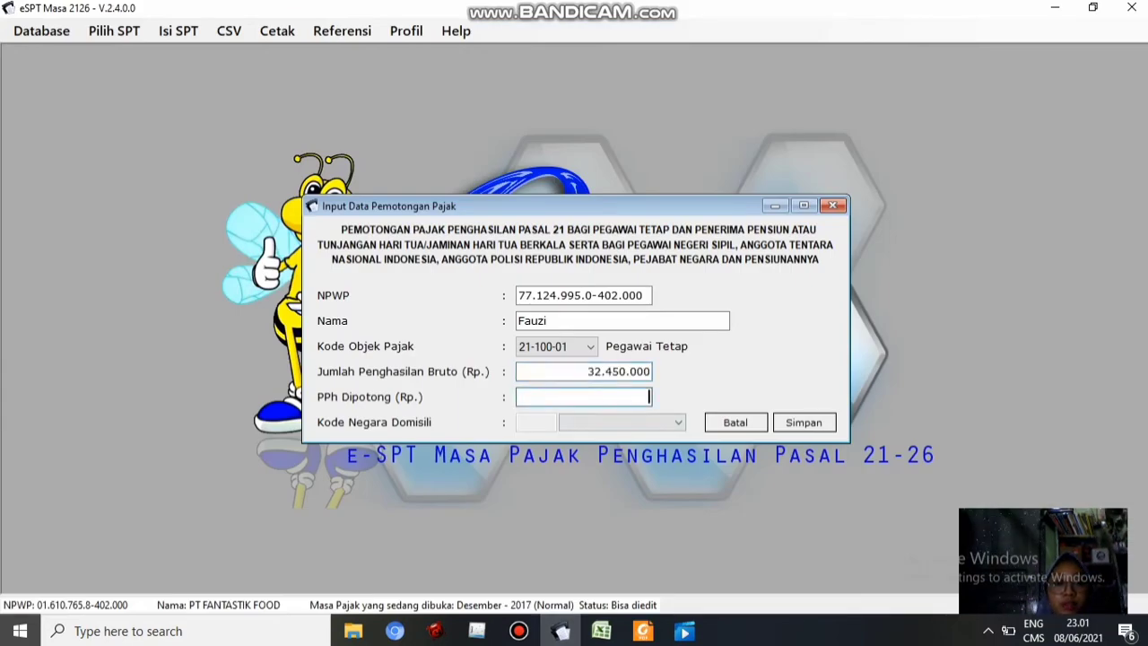
click(601, 631)
click(350, 468)
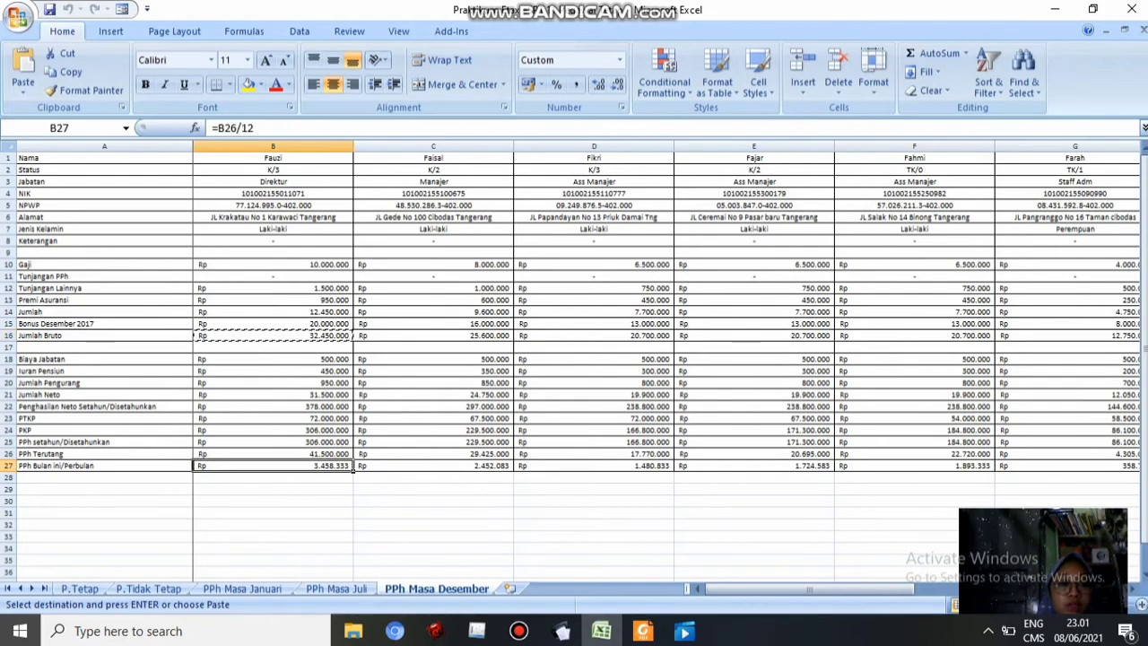
key(ctrl+c)
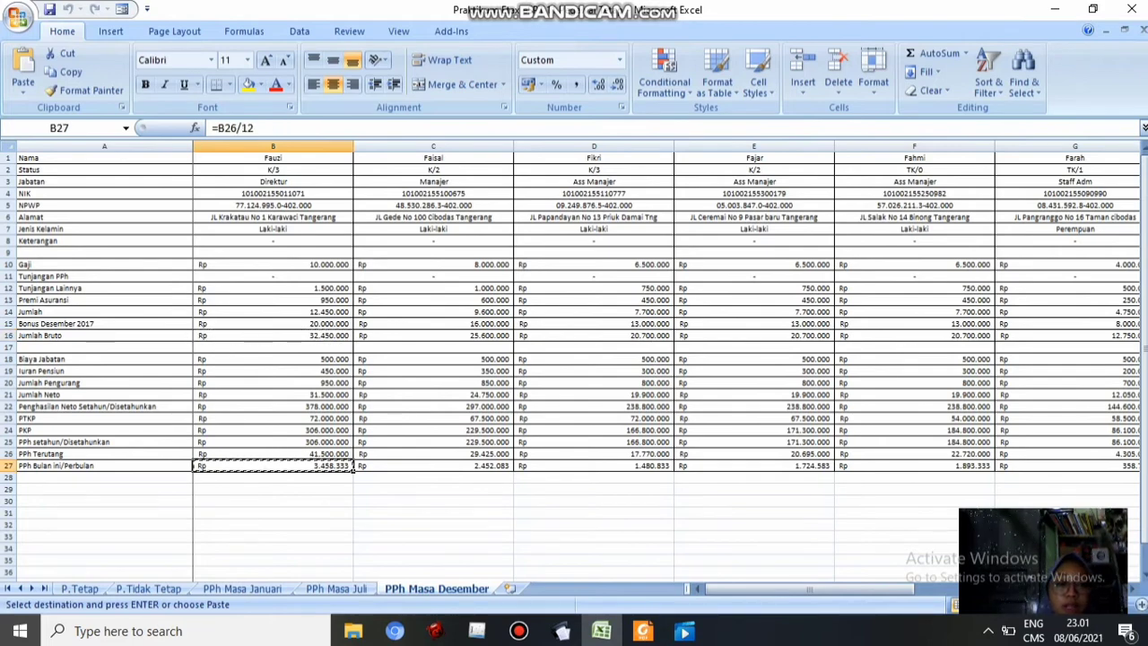
click(562, 630)
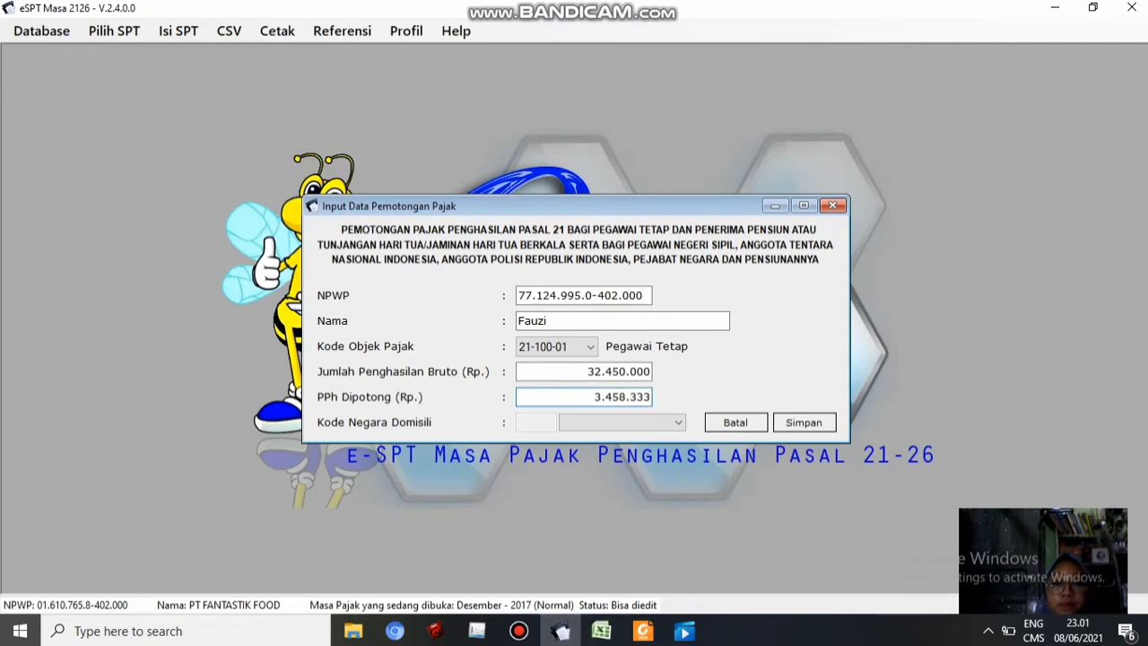
key(Tab)
key(Return)
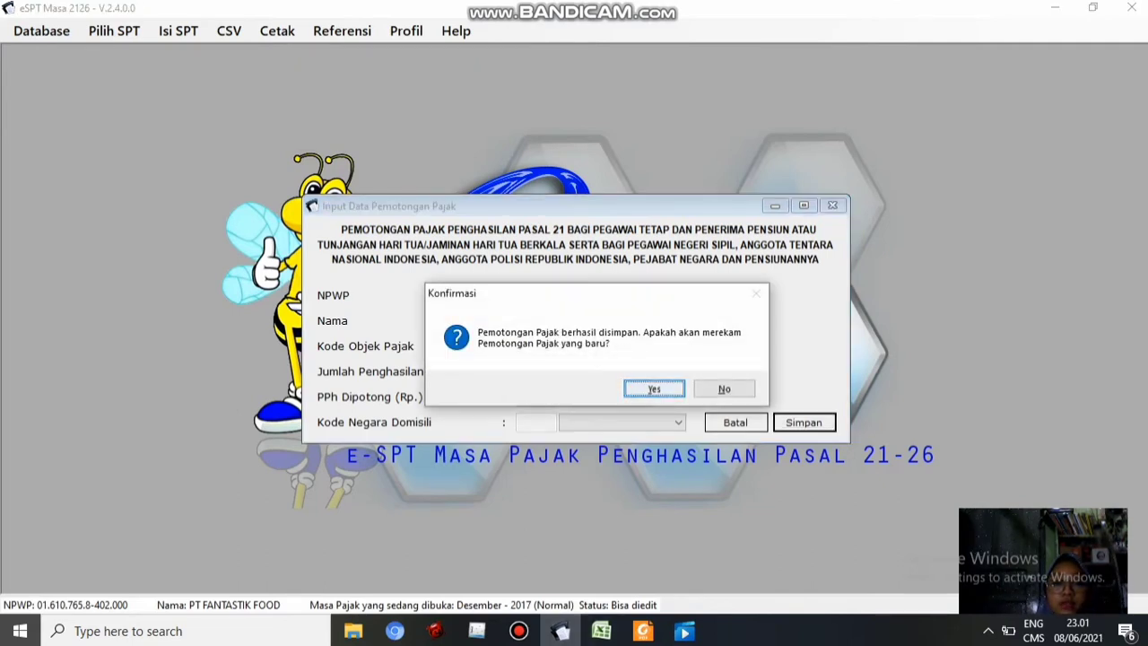
key(Return)
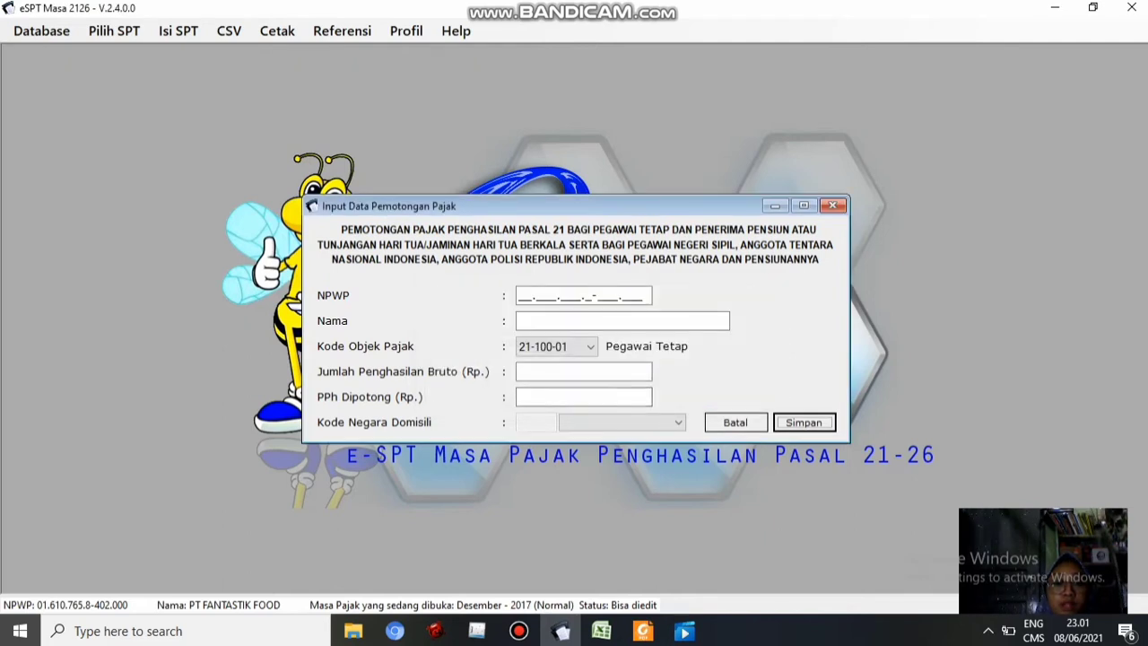
Paste the second employee's NPWP copied from Excel C5 and enter their name
click(523, 296)
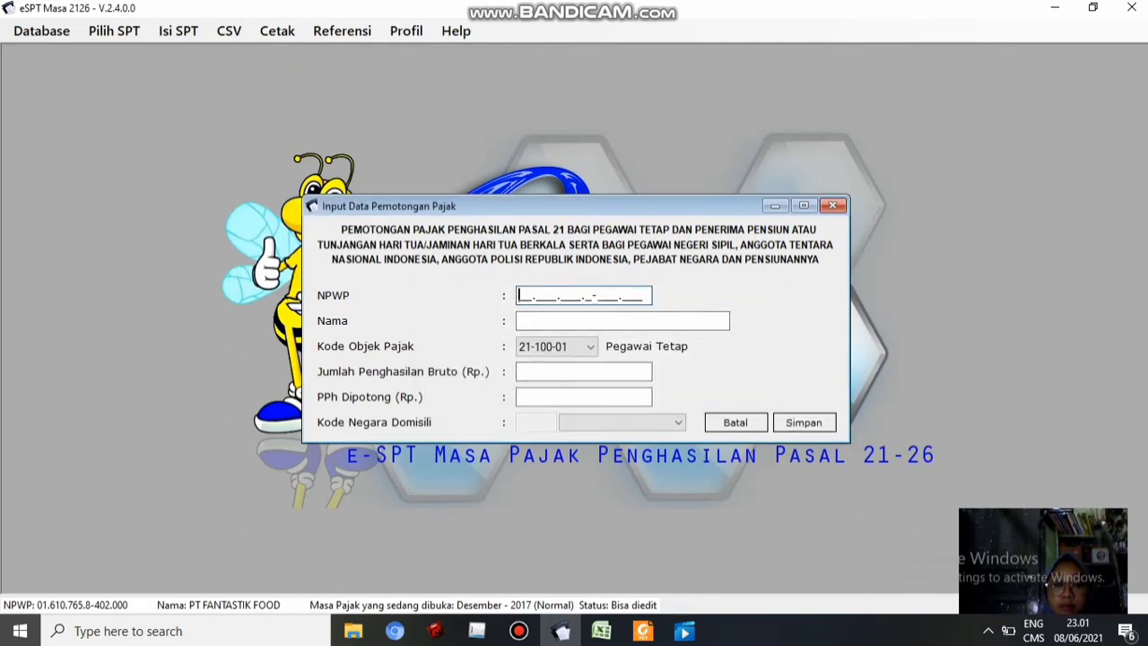
key(alt+Tab)
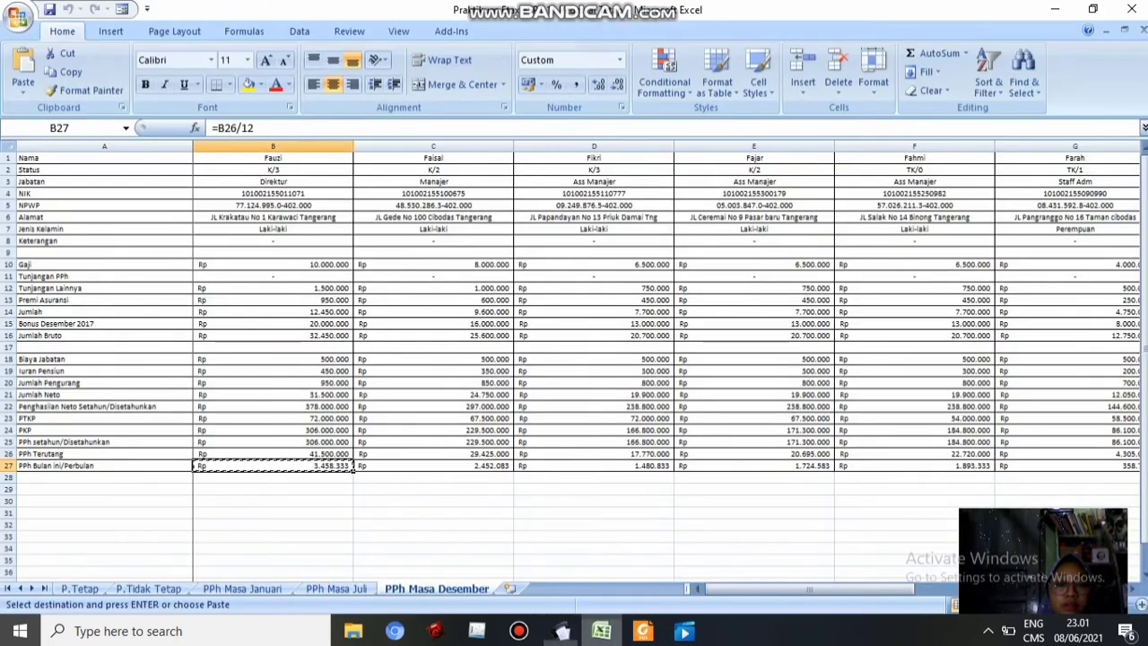
click(512, 196)
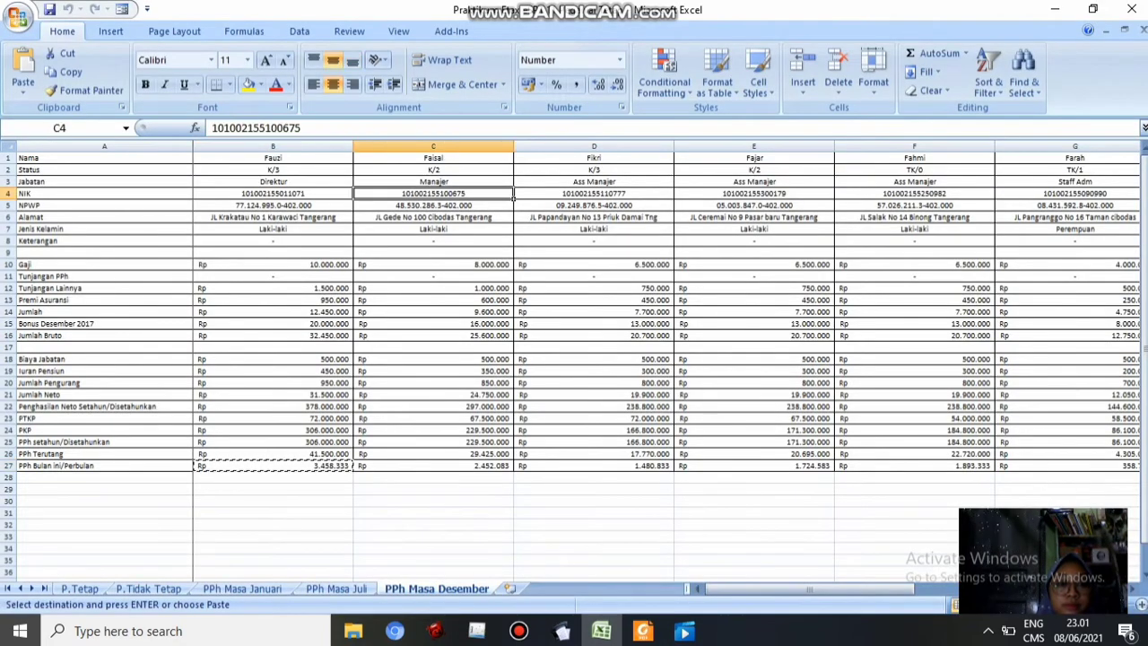
click(513, 208)
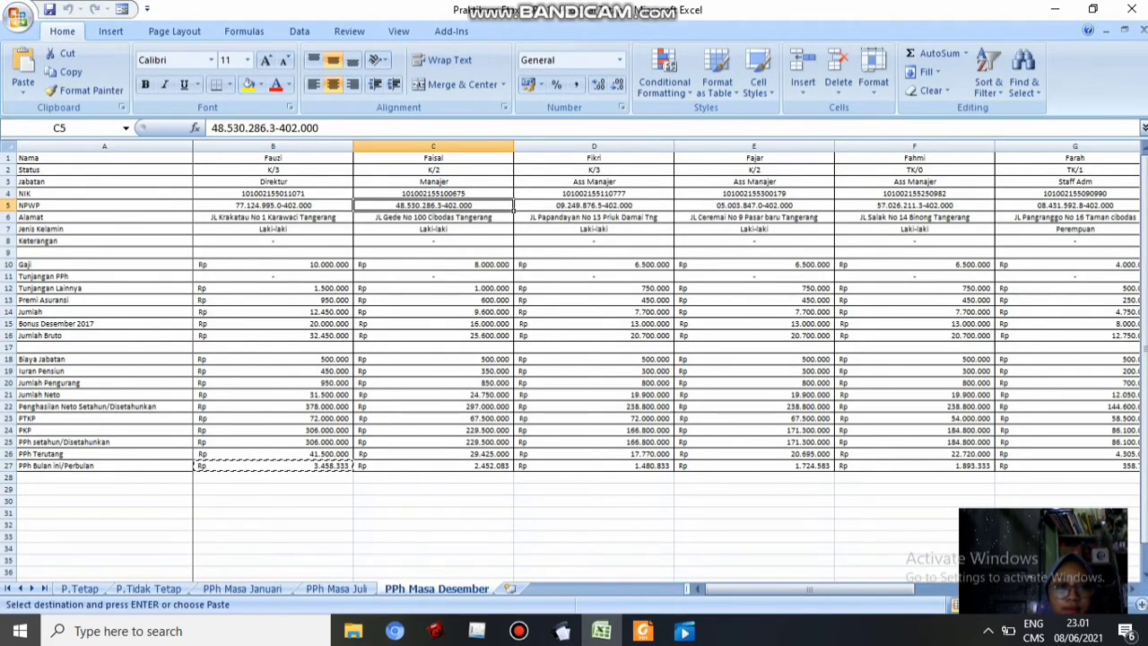
key(ctrl+c)
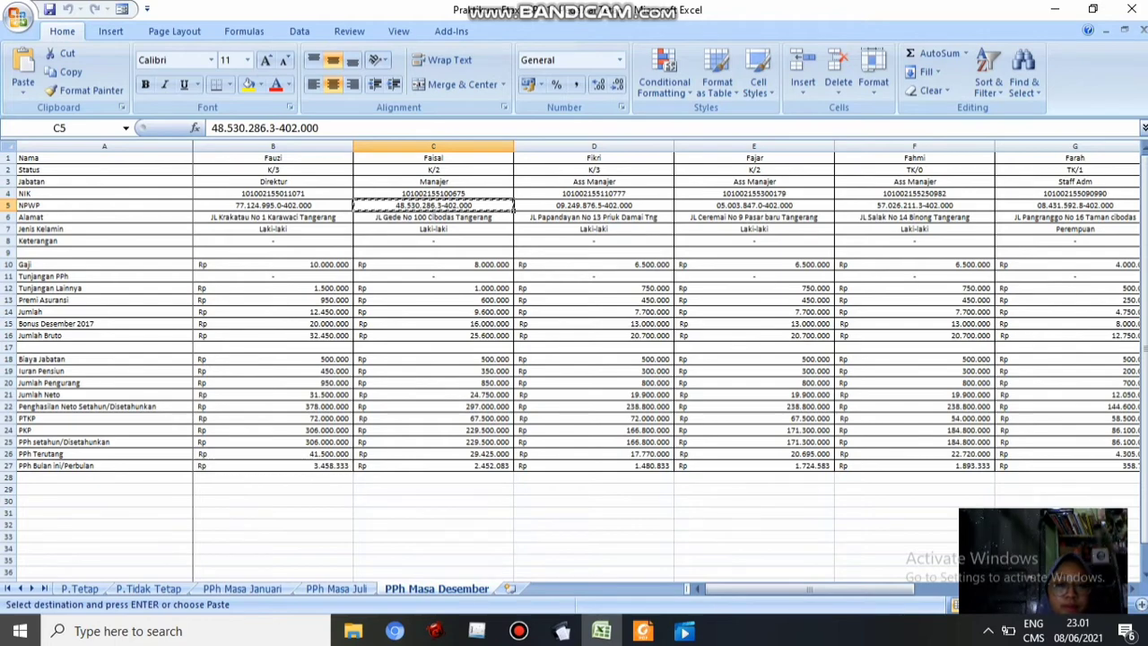
click(561, 630)
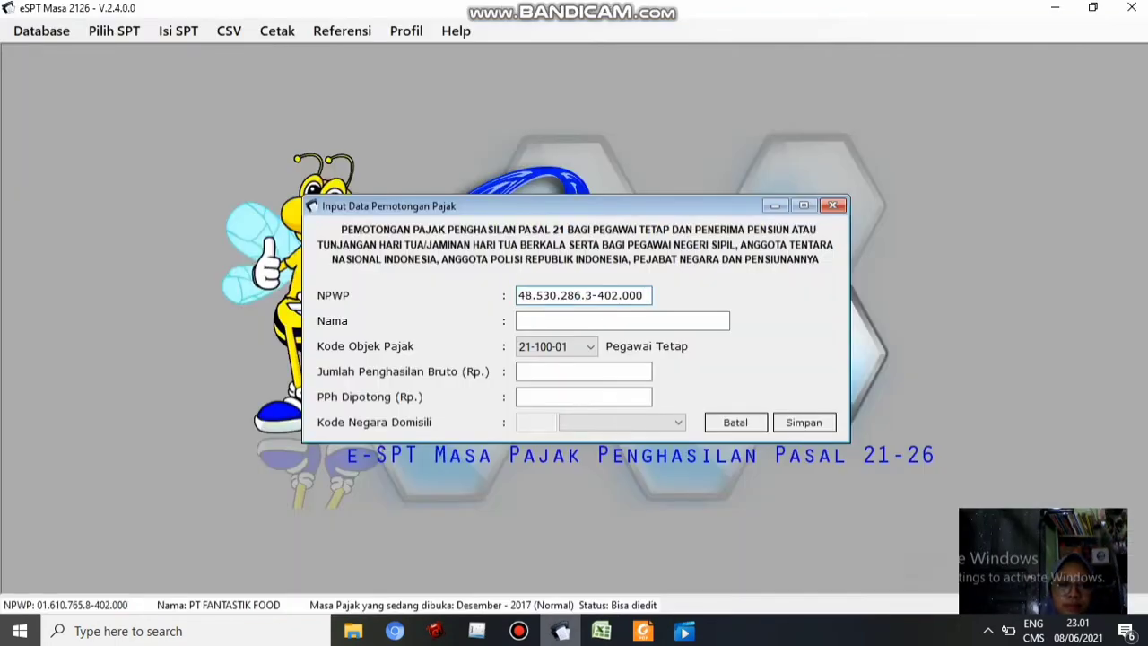
click(602, 631)
click(562, 630)
click(583, 321)
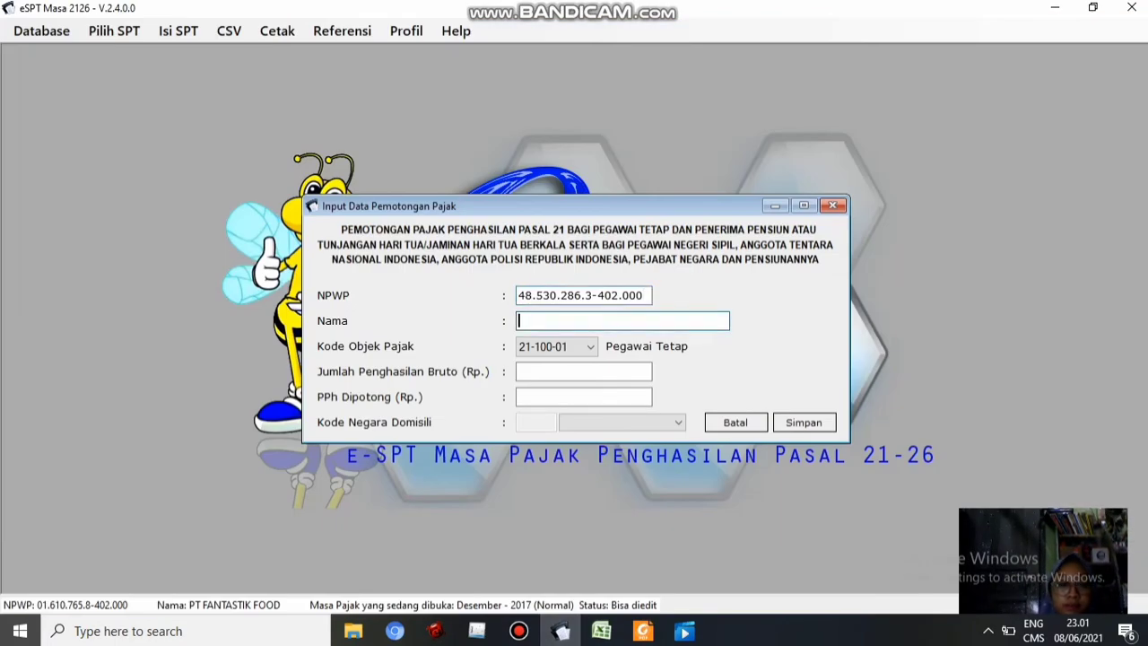
text(Faisal)
Fill in gross 25.600.000 (C16) and PPh withheld 2.452.083 (C27), then save and start another entry
click(602, 631)
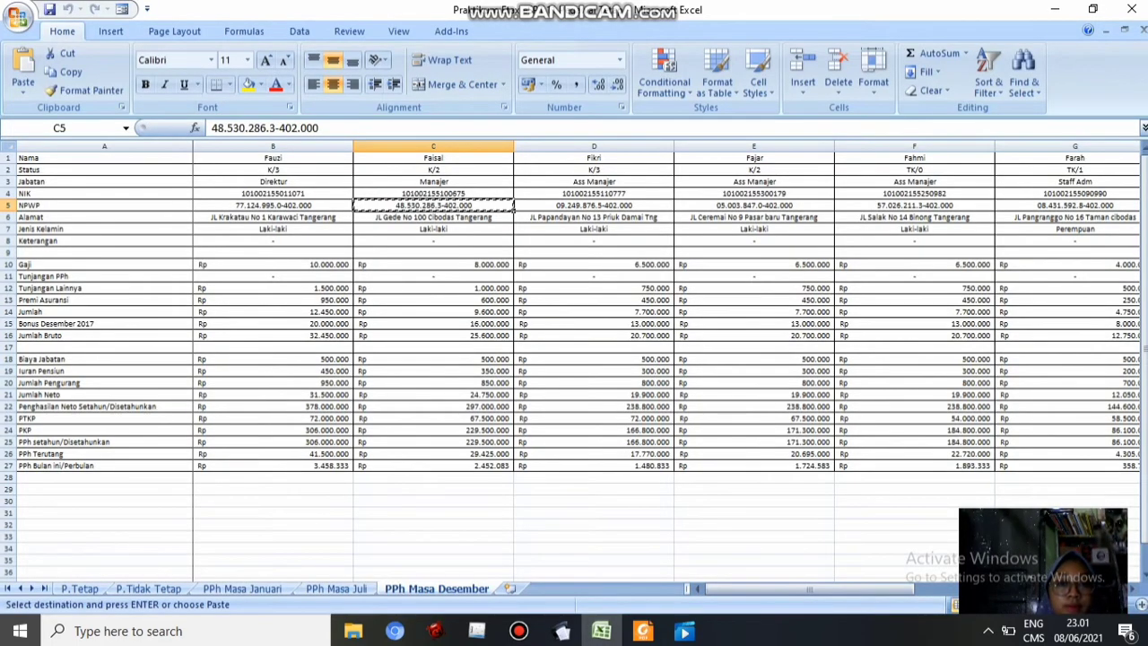
click(433, 348)
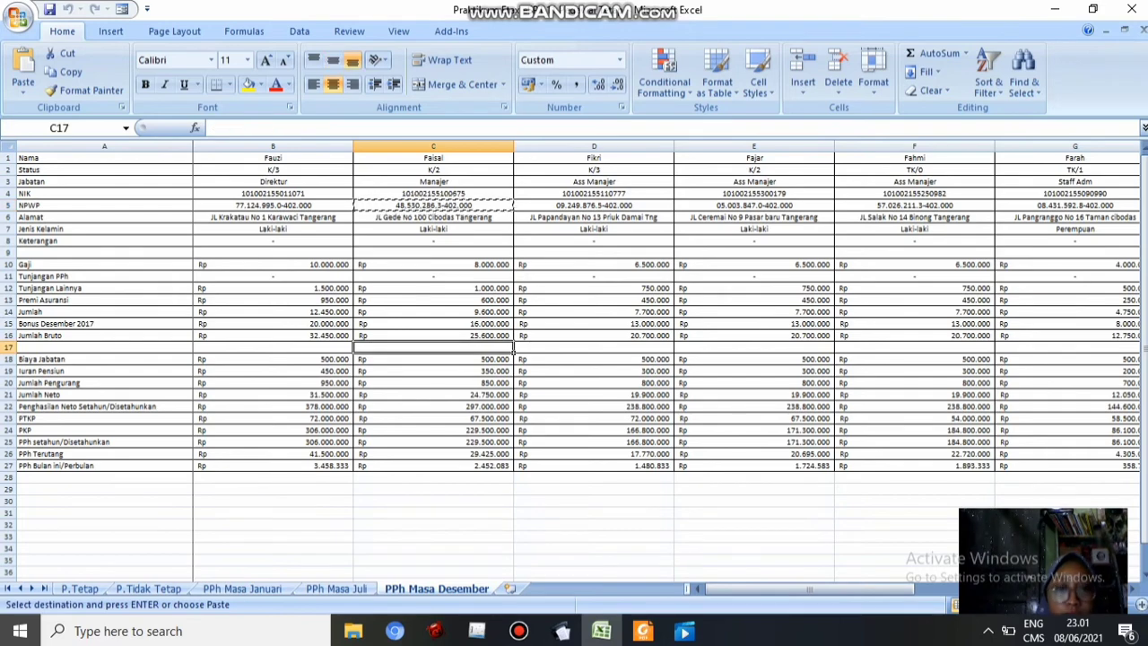
click(433, 336)
key(ctrl+c)
click(561, 631)
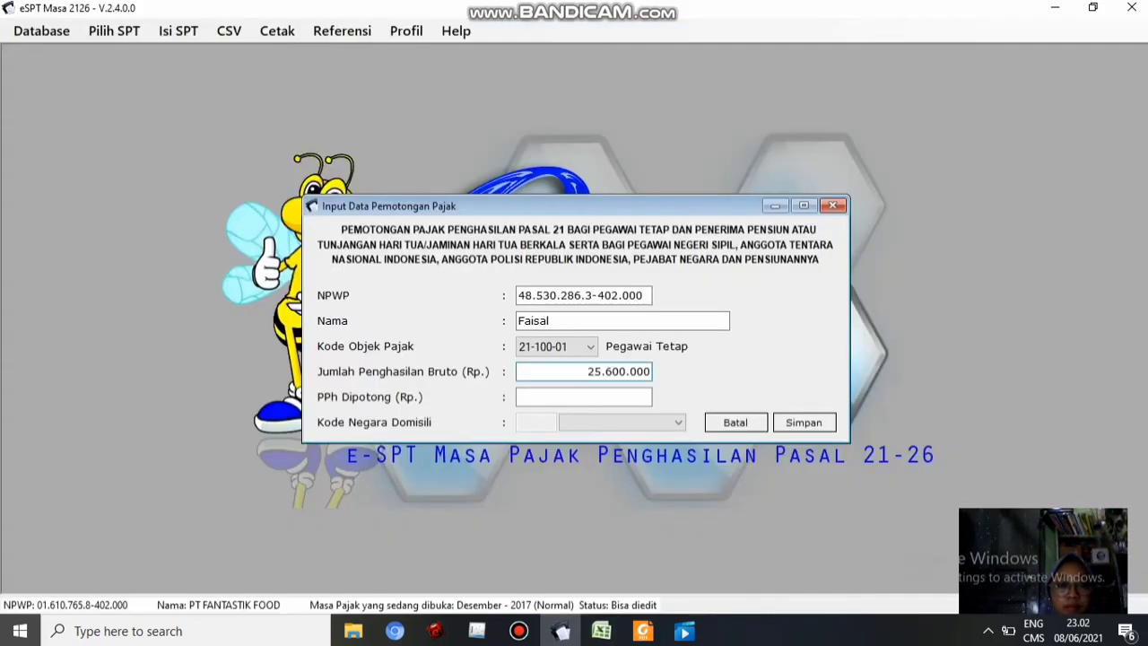
click(602, 631)
click(507, 466)
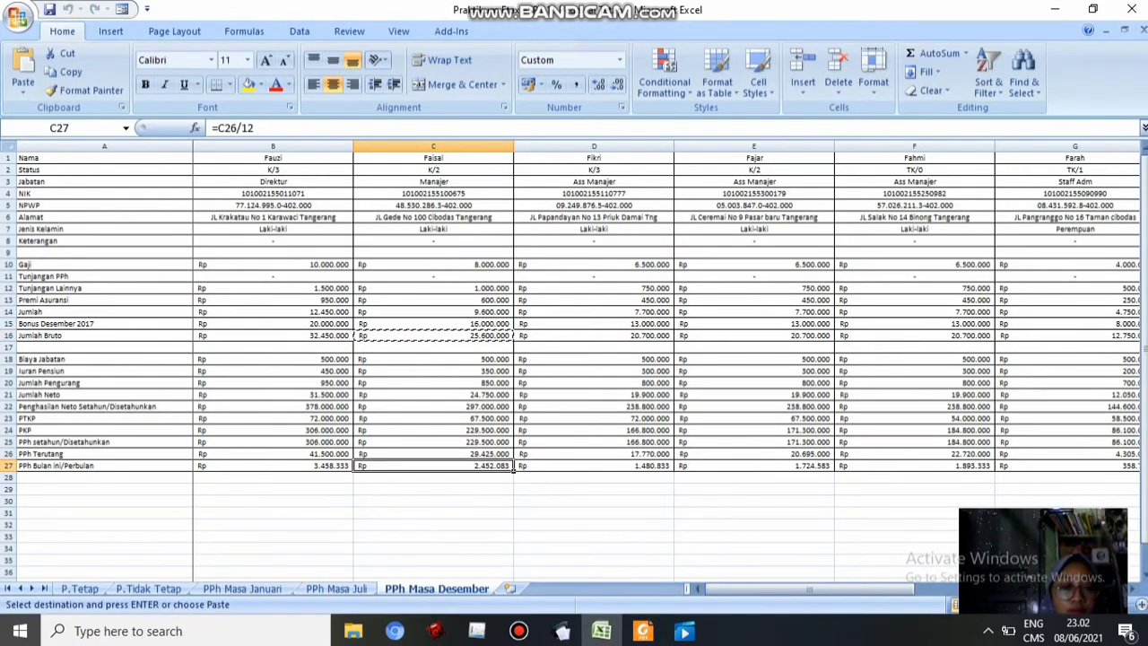
key(ctrl+c)
click(561, 631)
key(ctrl+v)
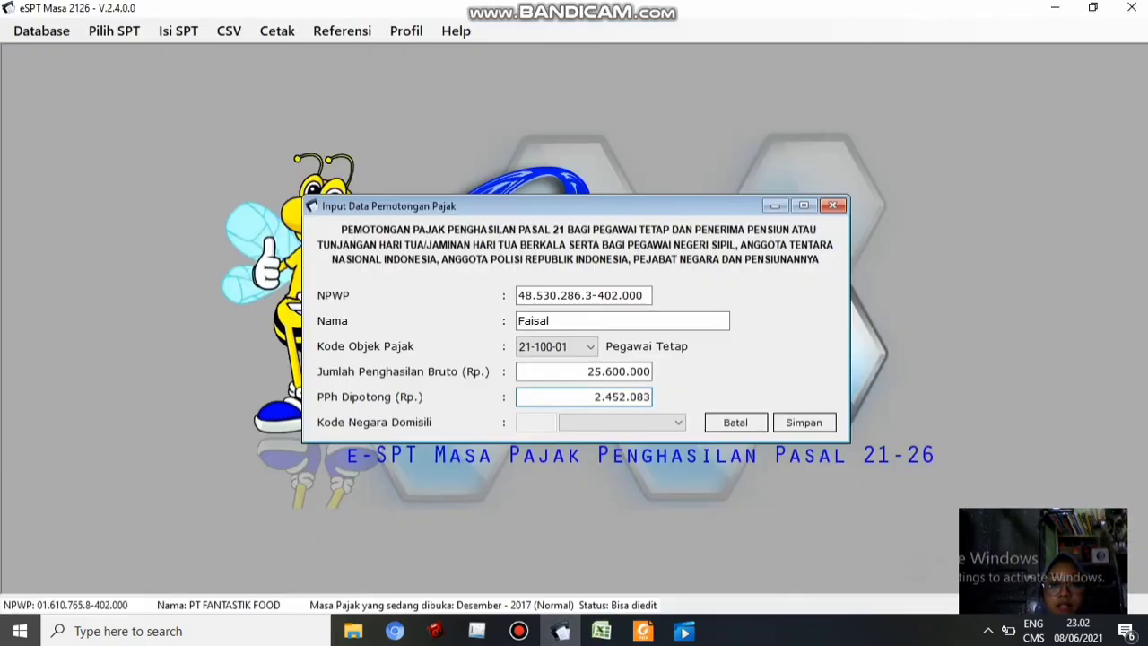
click(804, 423)
click(654, 389)
click(654, 9)
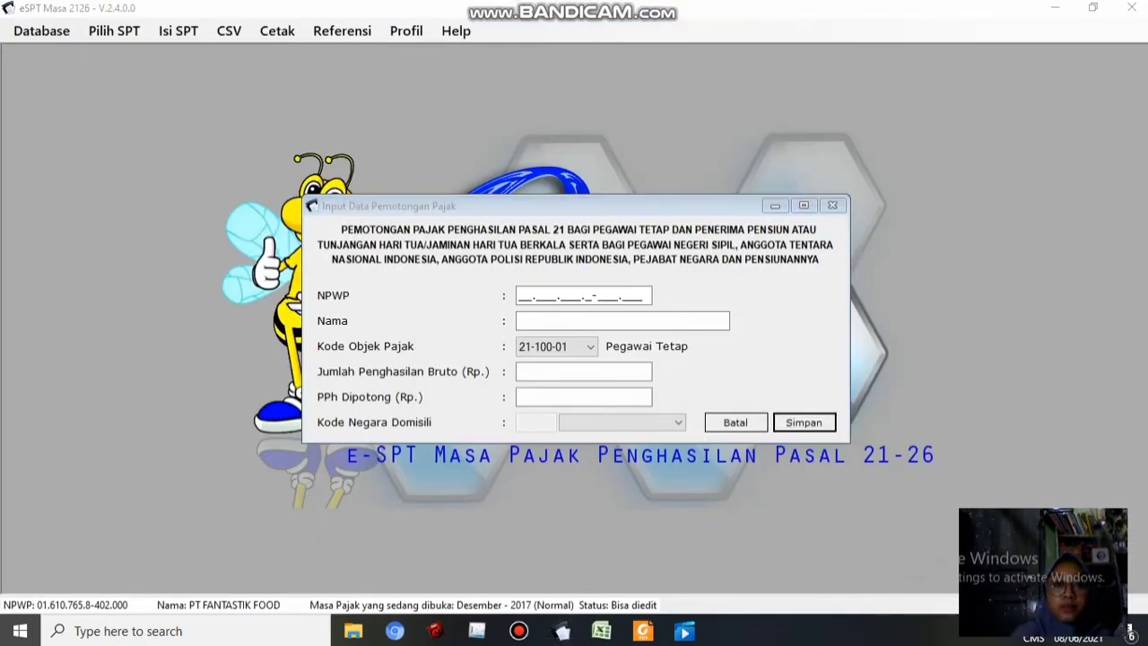
Paste the first Ass Manajer employee's NPWP from column D and enter their name
click(562, 631)
click(601, 631)
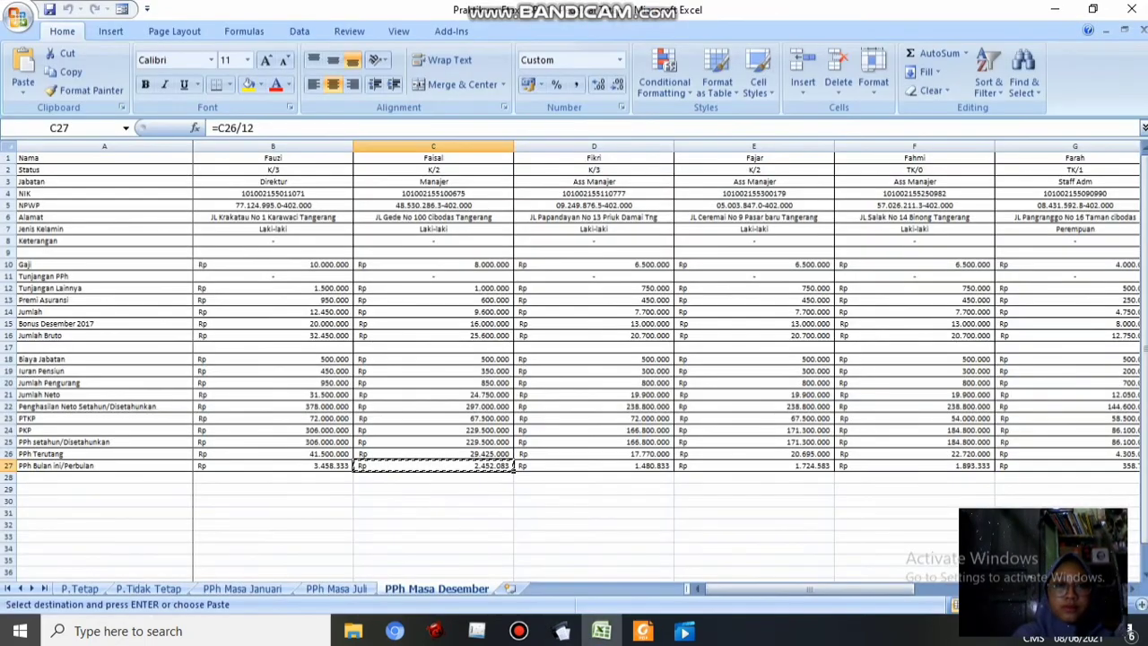
click(556, 208)
key(ctrl+c)
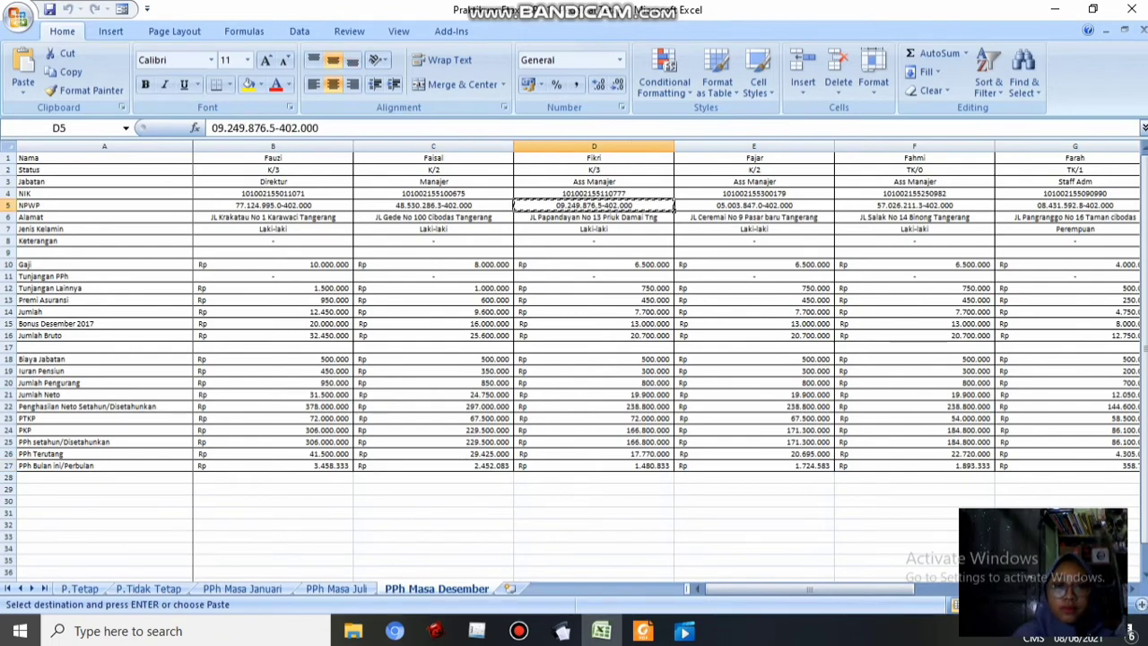
click(562, 630)
key(ctrl+v)
mouse_move(601, 631)
key(Tab)
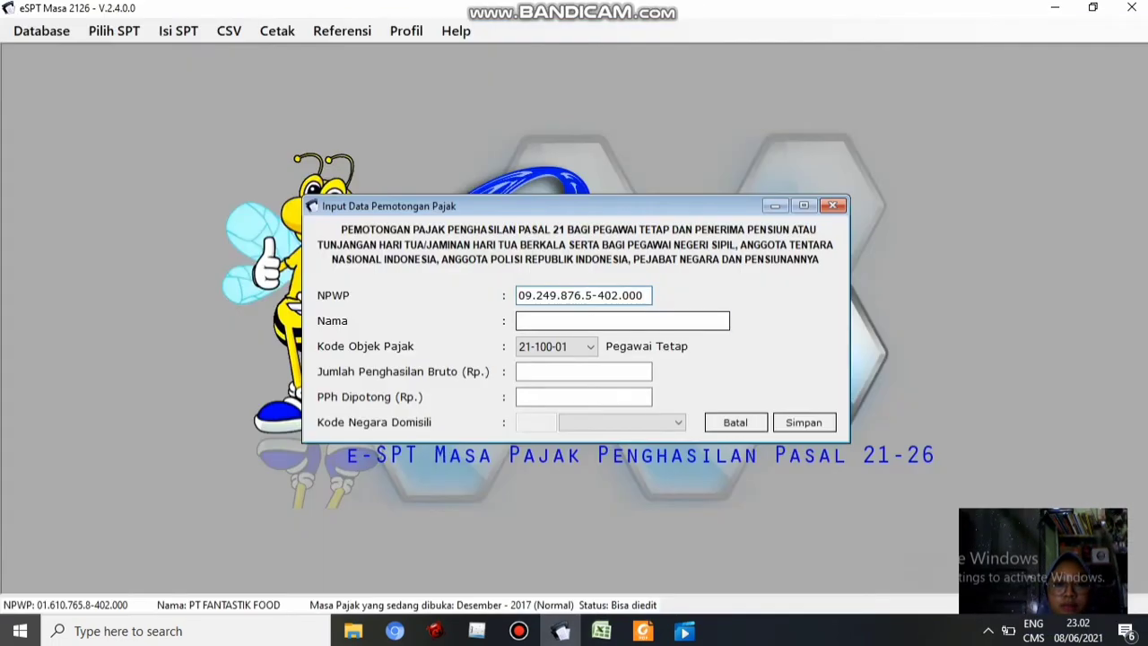
text(Fikri)
key(Tab)
key(Tab)
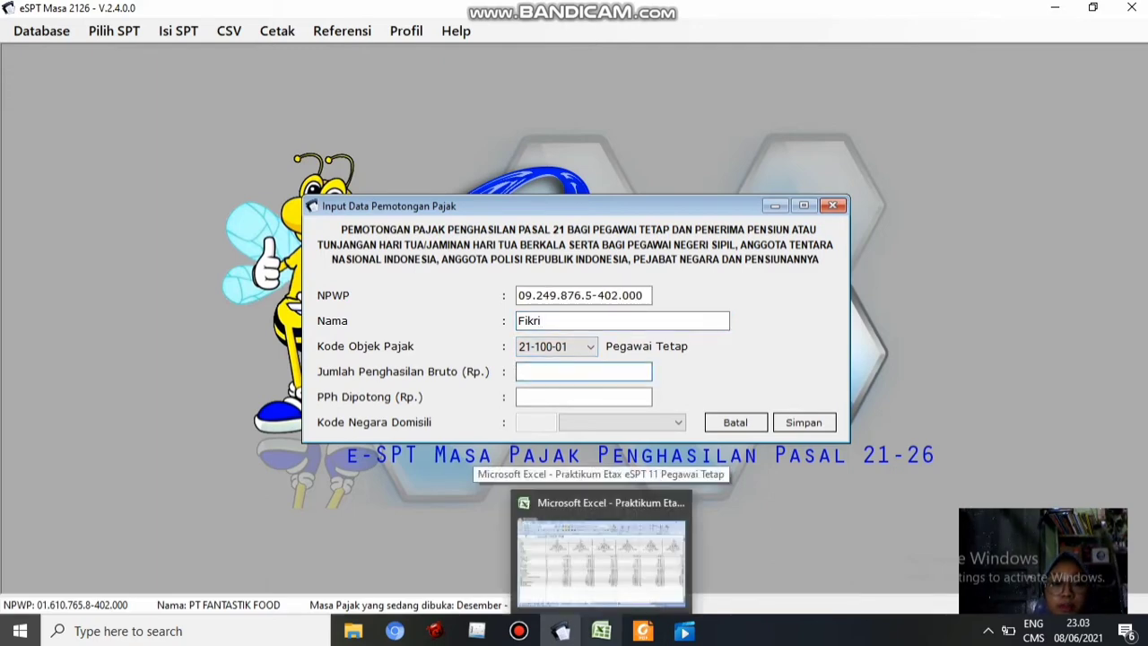
Fill in gross 20.700.000 and the monthly PPh from D27, then save and start another entry
click(601, 560)
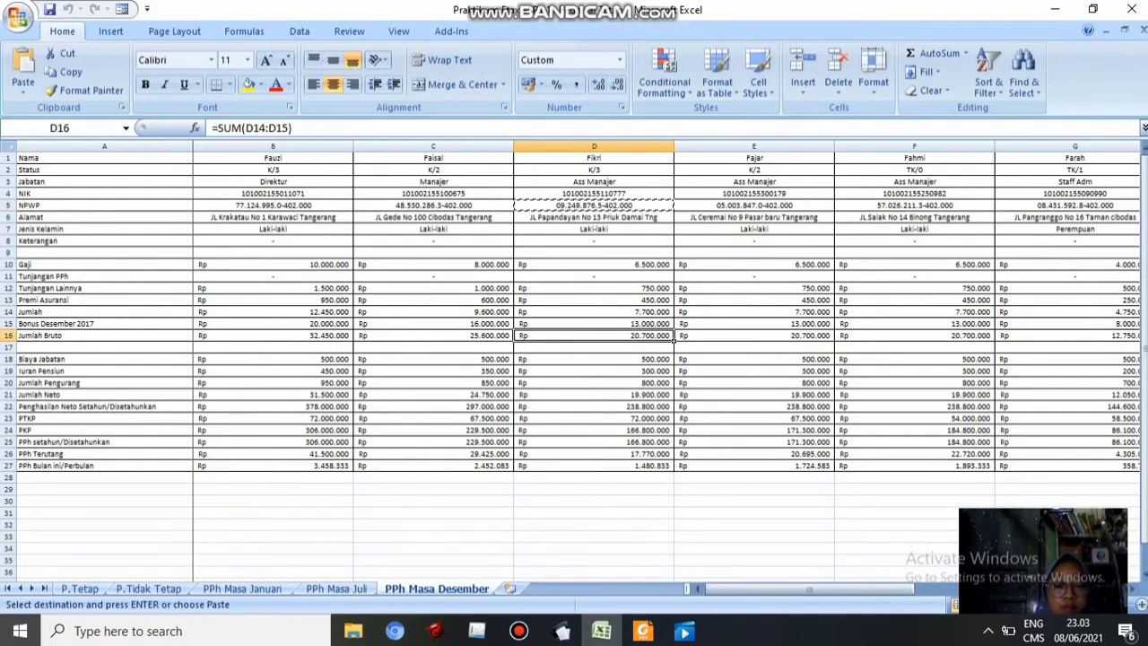
click(563, 631)
key(alt+Tab)
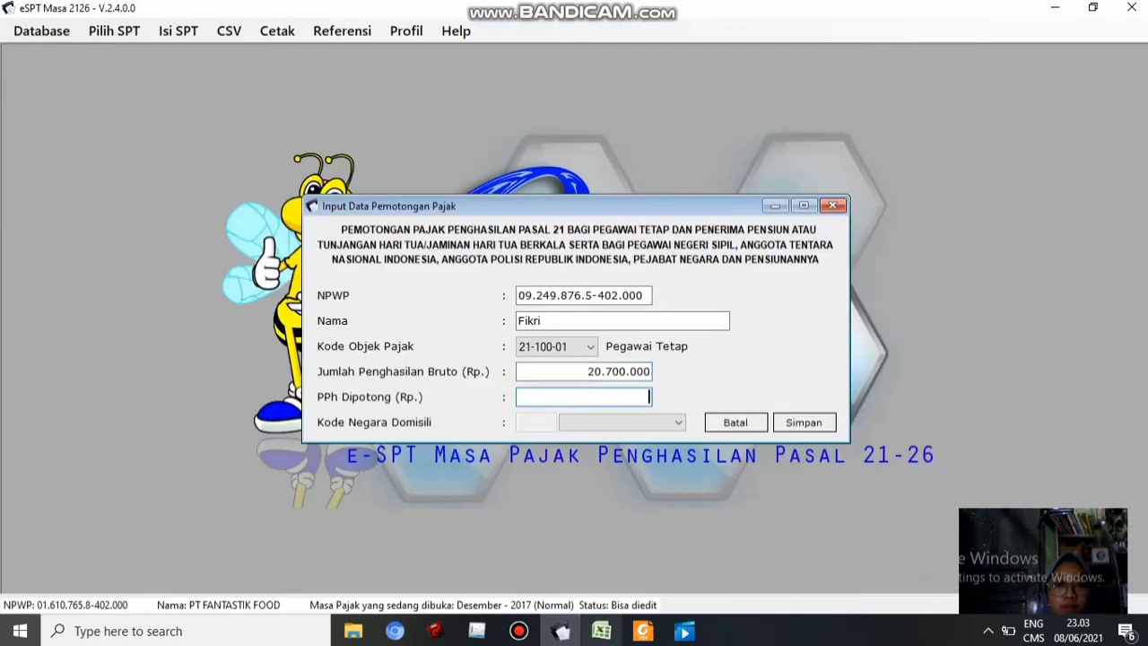
click(594, 466)
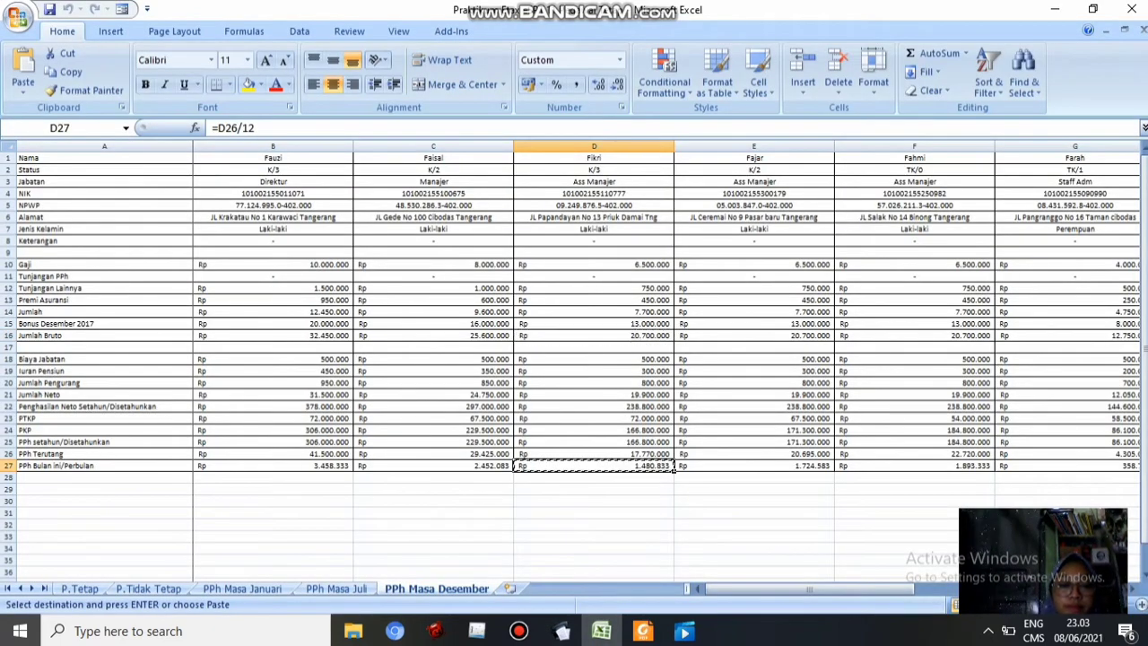
key(alt+Tab)
key(Tab)
key(Return)
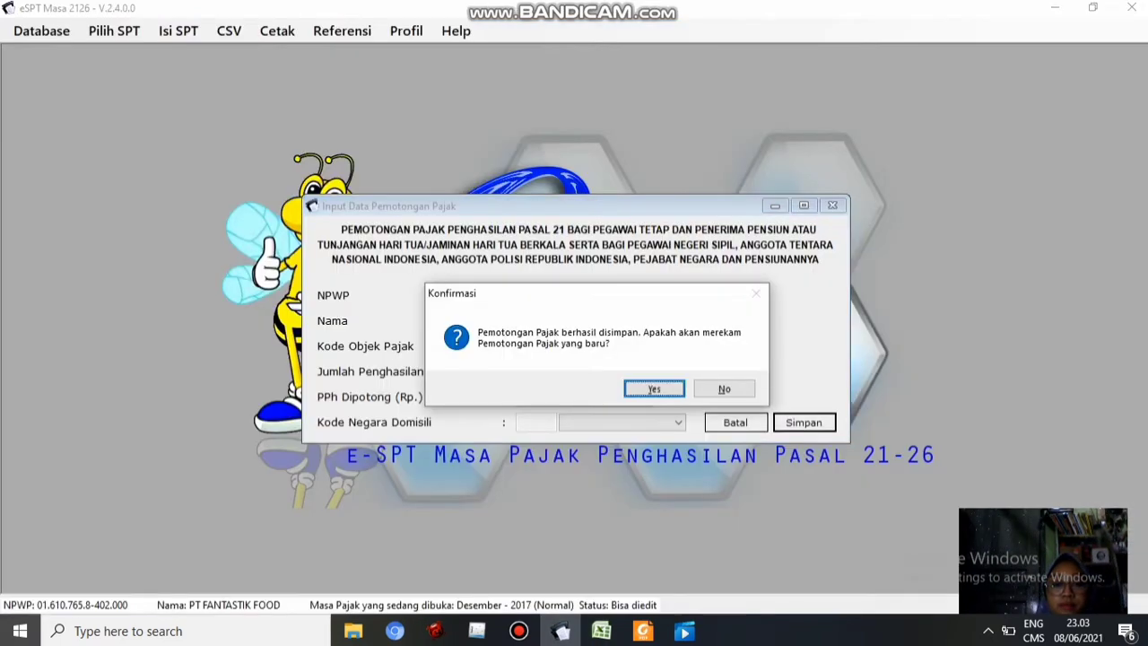
key(Return)
Paste the second Ass Manajer employee's NPWP from E5 and enter their name
click(601, 631)
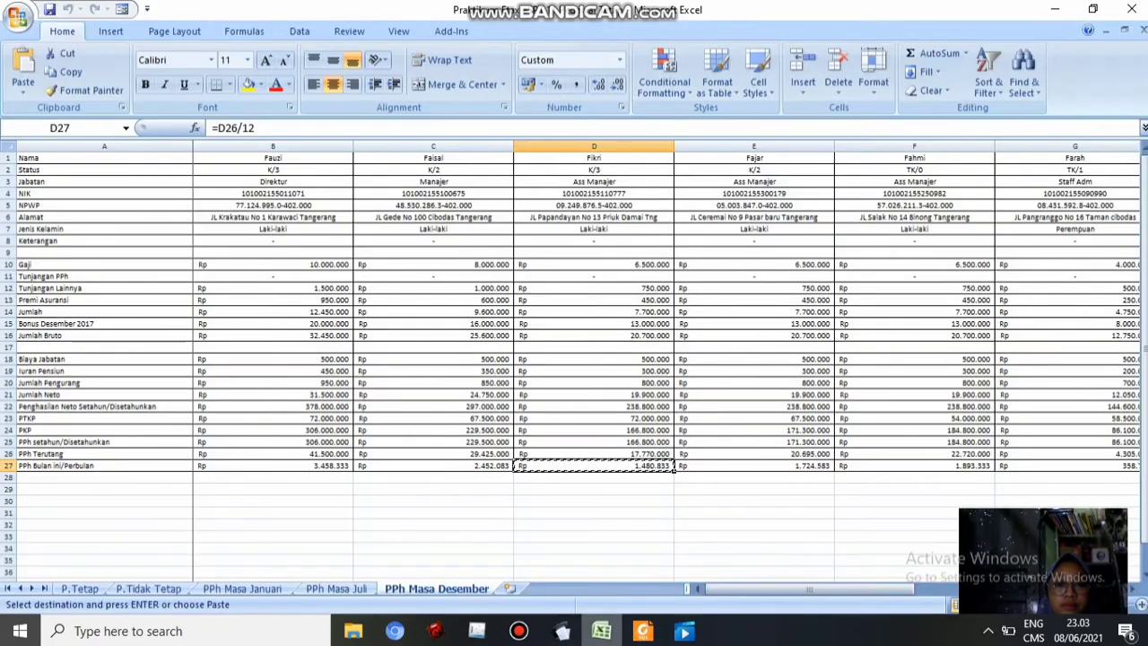
click(755, 206)
key(ctrl+c)
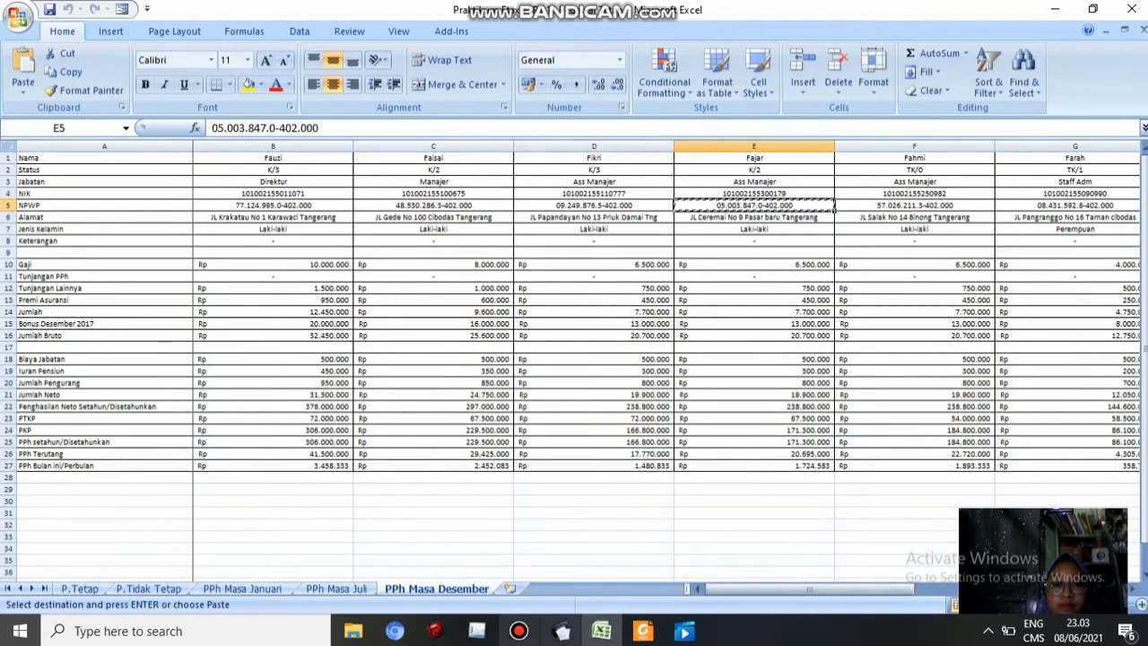
key(alt+Tab)
key(ctrl+v)
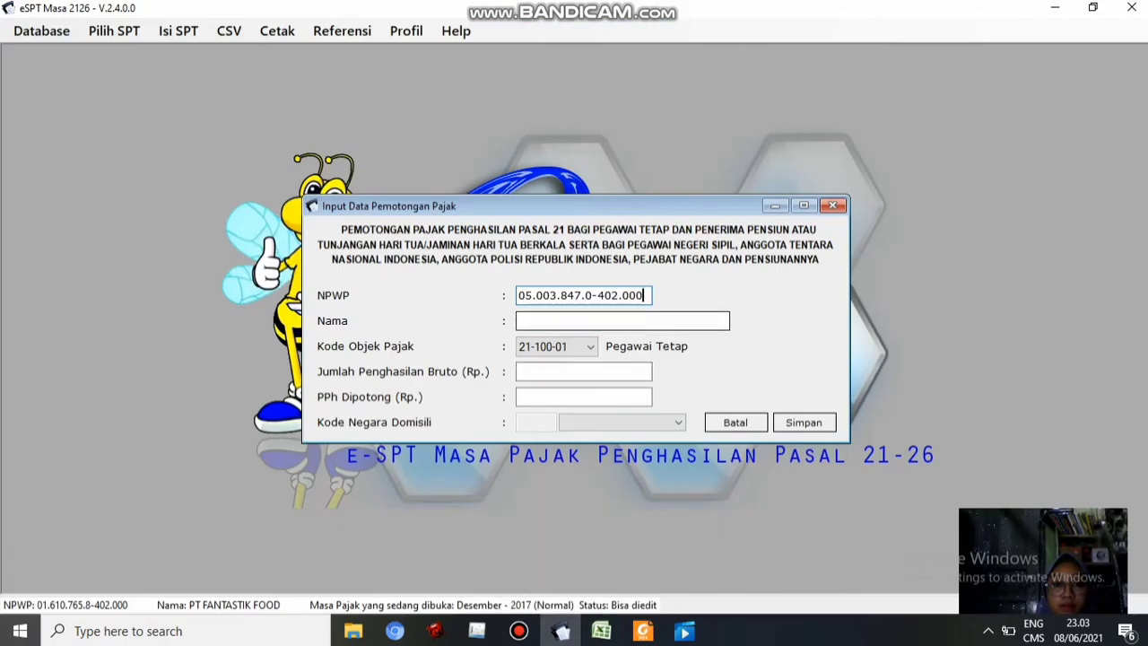
click(596, 322)
text(Fajar)
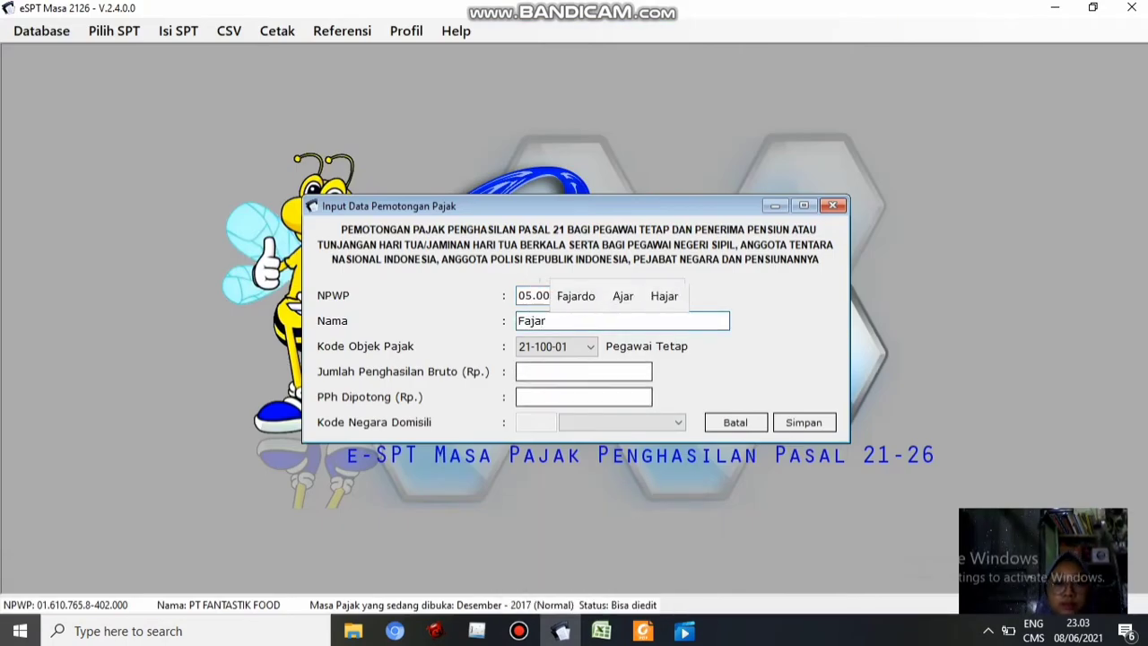
key(Tab)
key(Tab)
Fill in gross 20.700.000 (E16) and PPh withheld 1.724.583 (E27), then save and start another entry
key(alt+Tab)
click(832, 336)
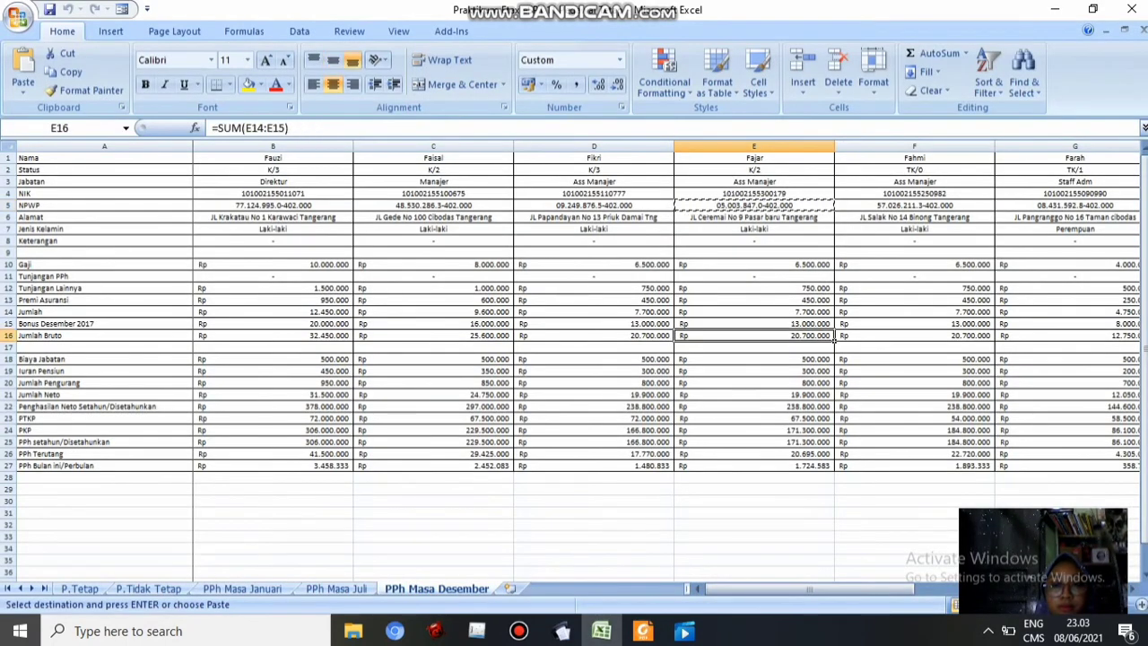
key(ctrl+c)
key(alt+Tab)
key(ctrl+v)
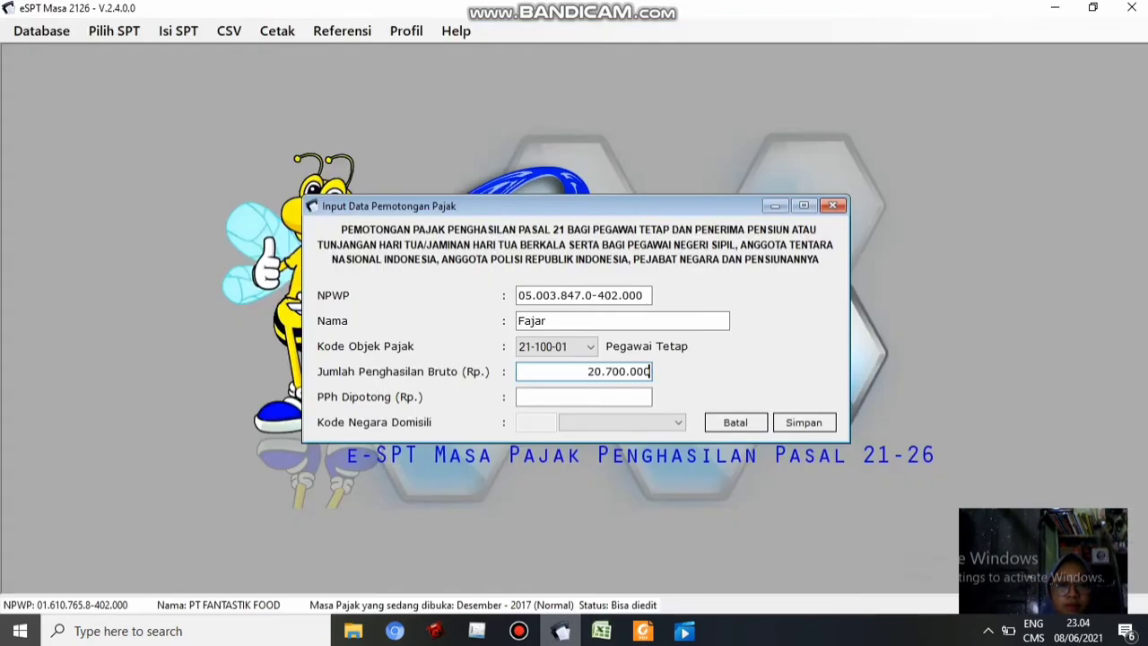
click(587, 398)
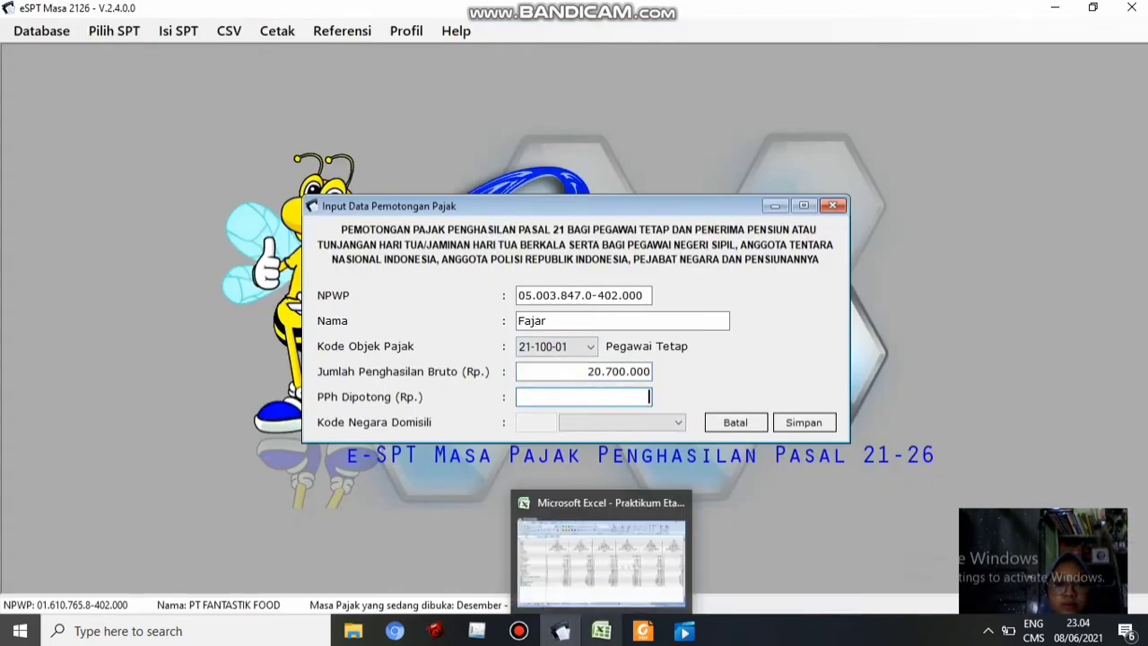
click(602, 631)
click(755, 466)
key(ctrl+c)
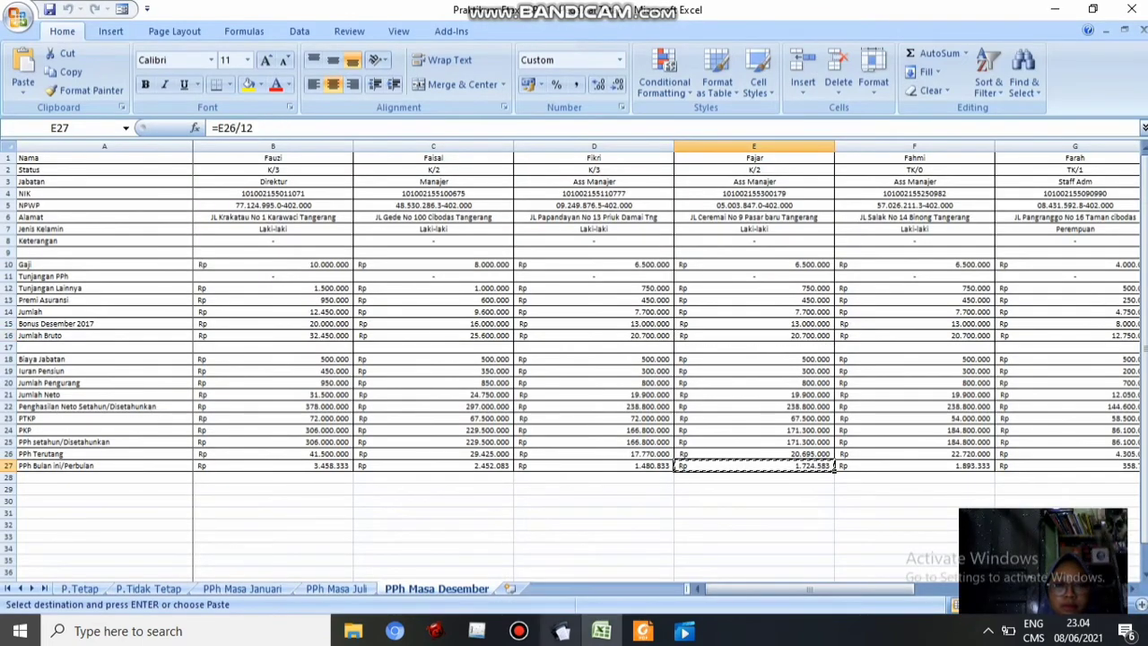
click(561, 631)
key(ctrl+v)
click(804, 422)
click(654, 389)
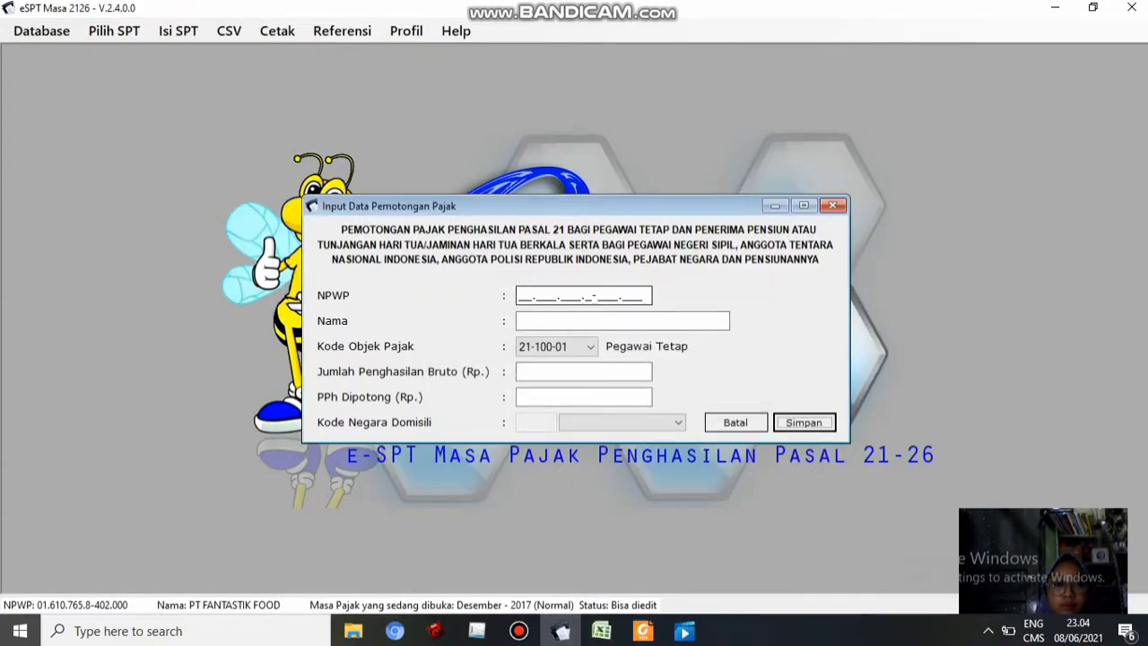
Paste the third Ass Manajer employee's NPWP from F5 and enter their name
click(528, 296)
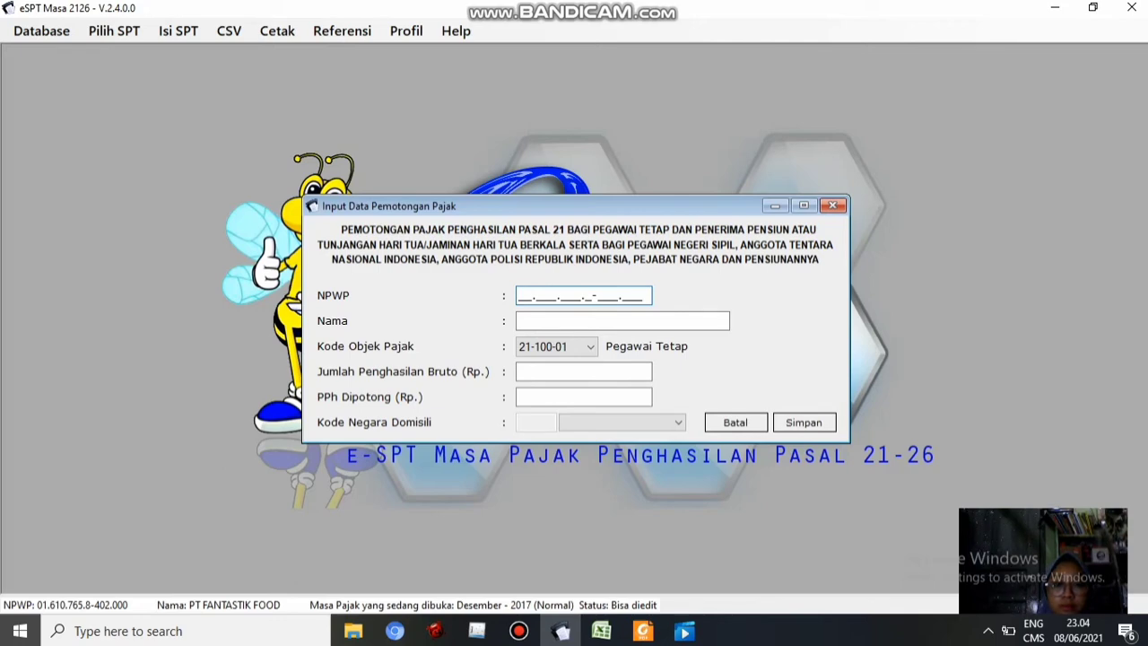
click(601, 632)
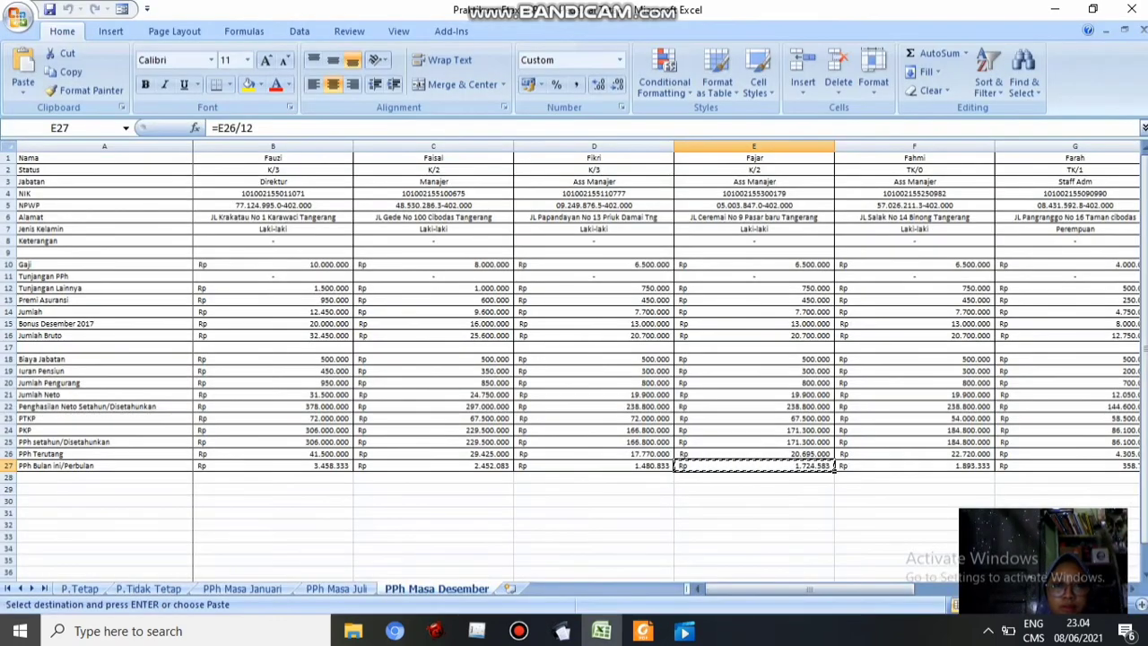
click(915, 206)
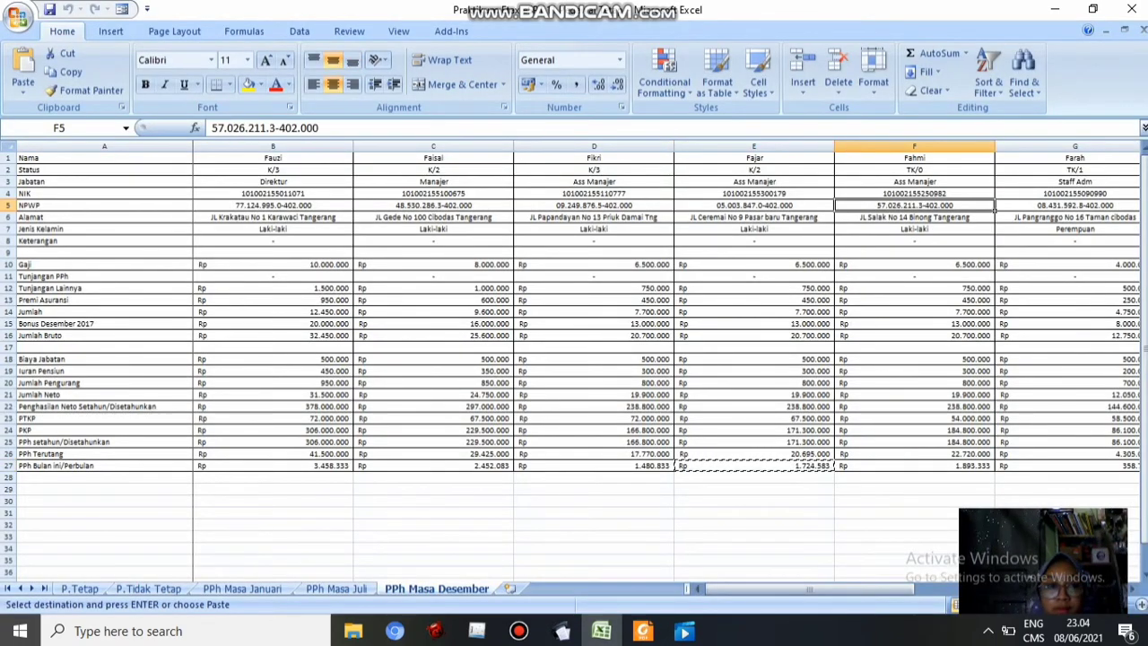
key(ctrl+c)
click(561, 632)
key(ctrl+v)
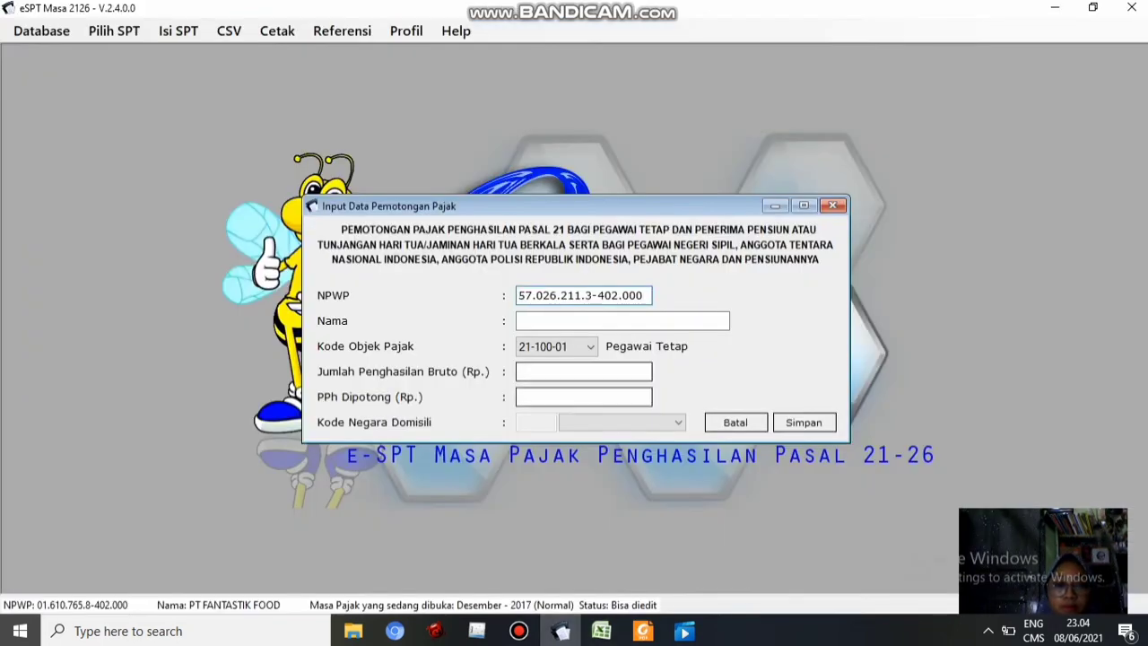
key(Tab)
text(Fahmi)
key(Tab)
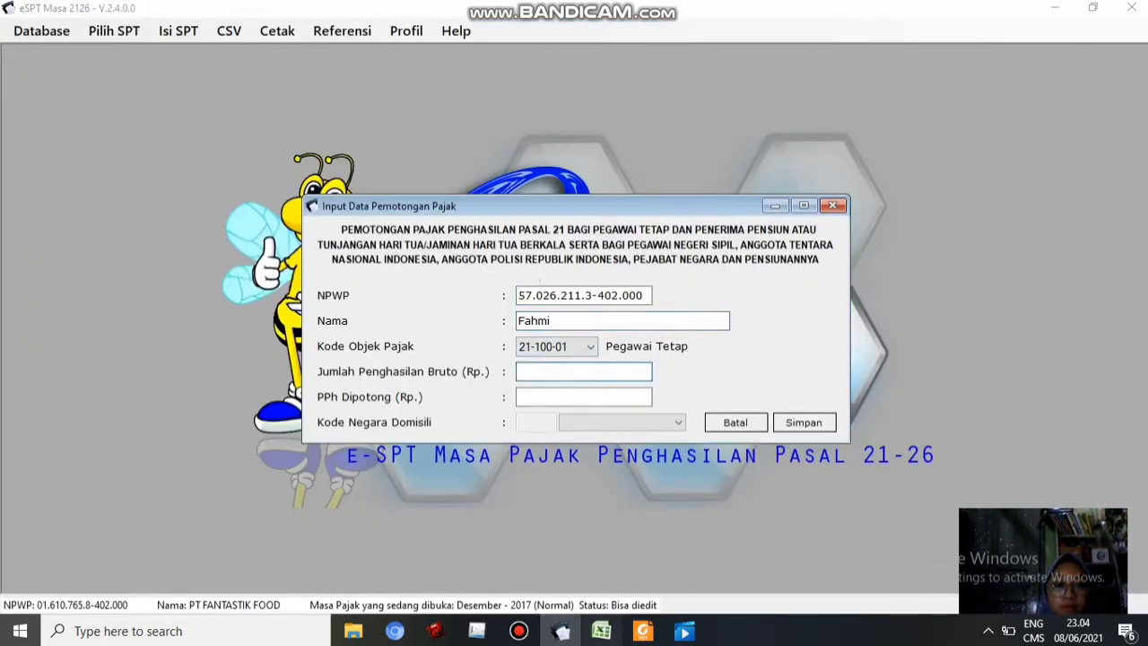
Fill in gross 20.700.000 (F16) and PPh withheld 1.893.333 (F27), then save and start another entry
key(alt+Tab)
click(915, 336)
key(ctrl+c)
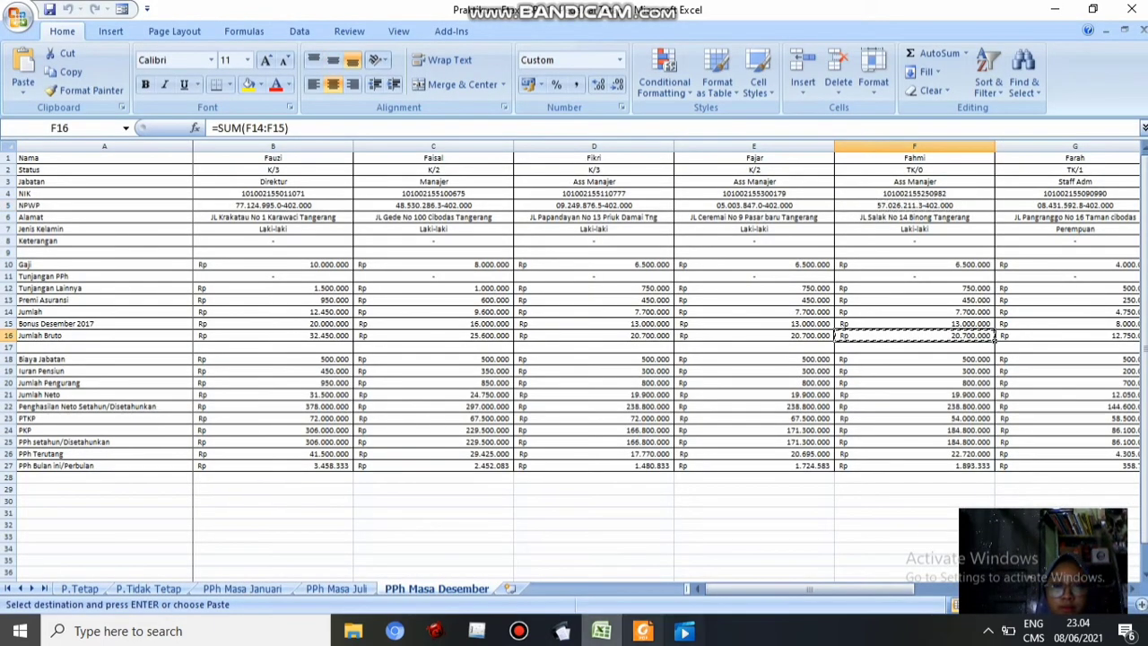
click(561, 632)
key(Tab)
key(alt+Tab)
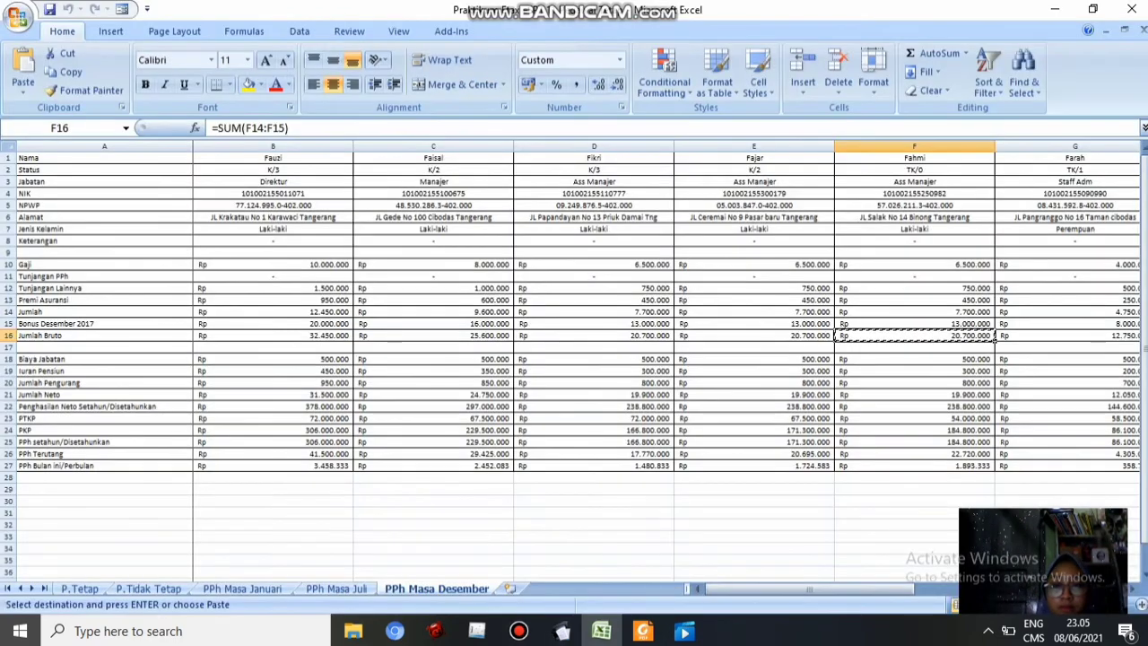
click(914, 466)
click(562, 631)
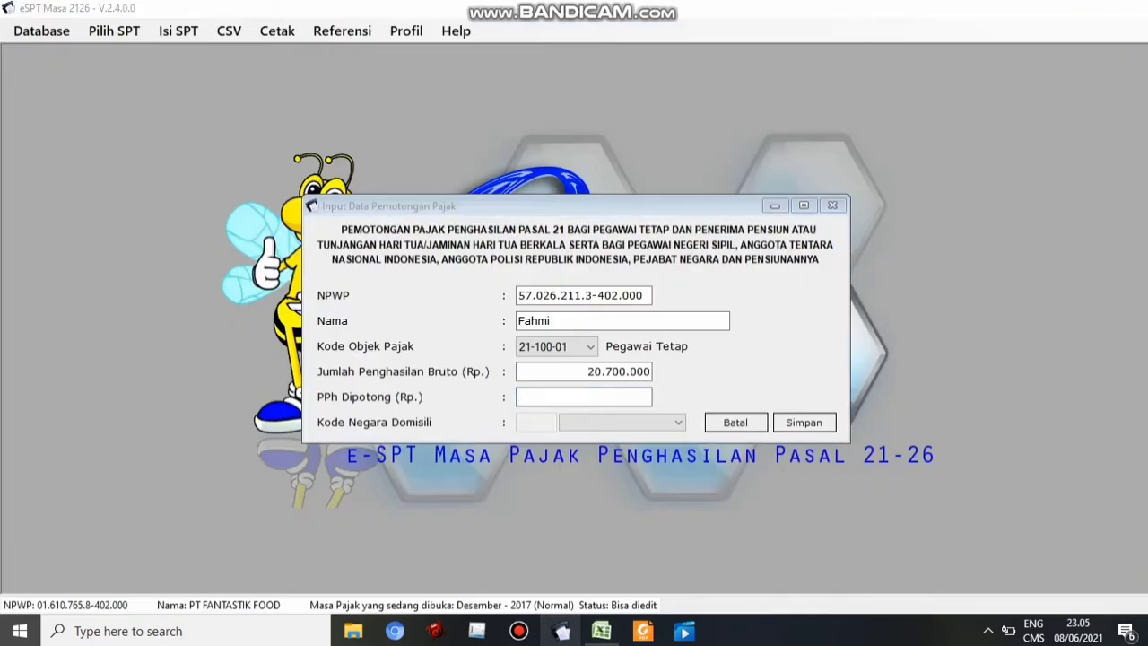
key(ctrl+v)
key(Return)
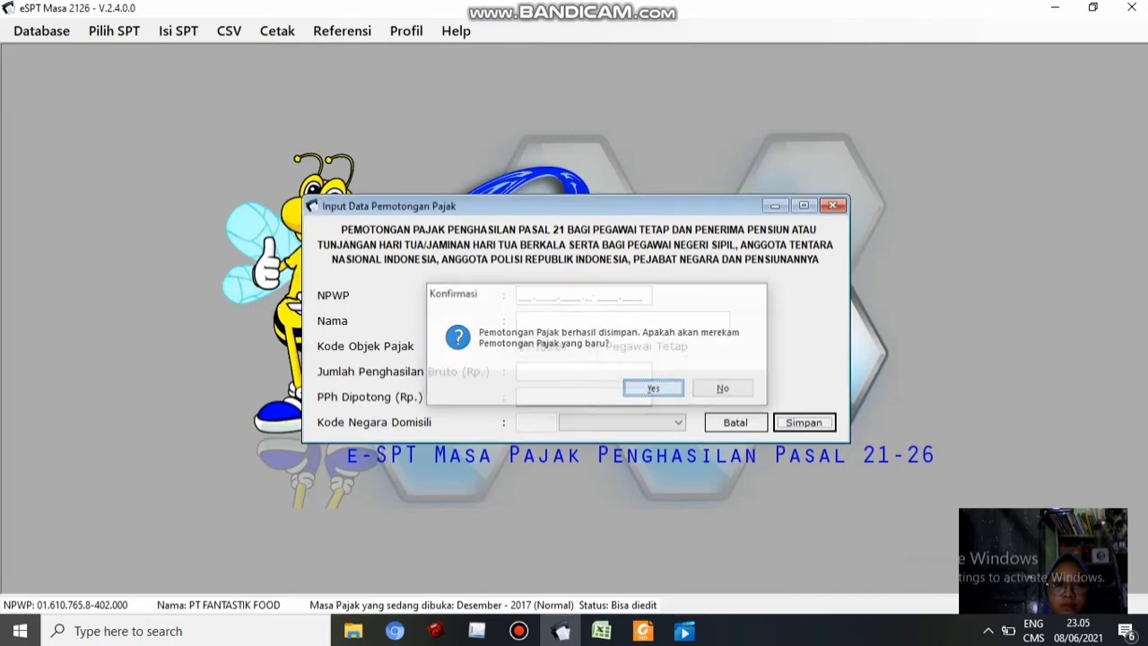
key(Return)
click(525, 295)
click(602, 632)
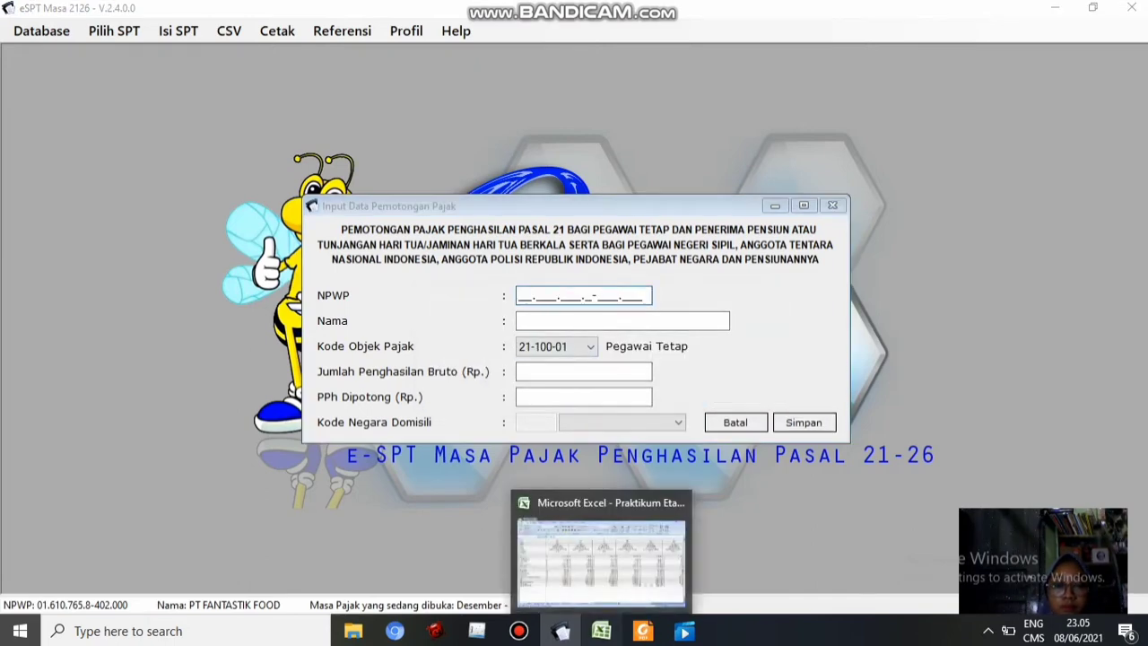
Copy the next employee's NPWP from cell G5 and enter the employee's name in the form
drag(858, 589, 938, 590)
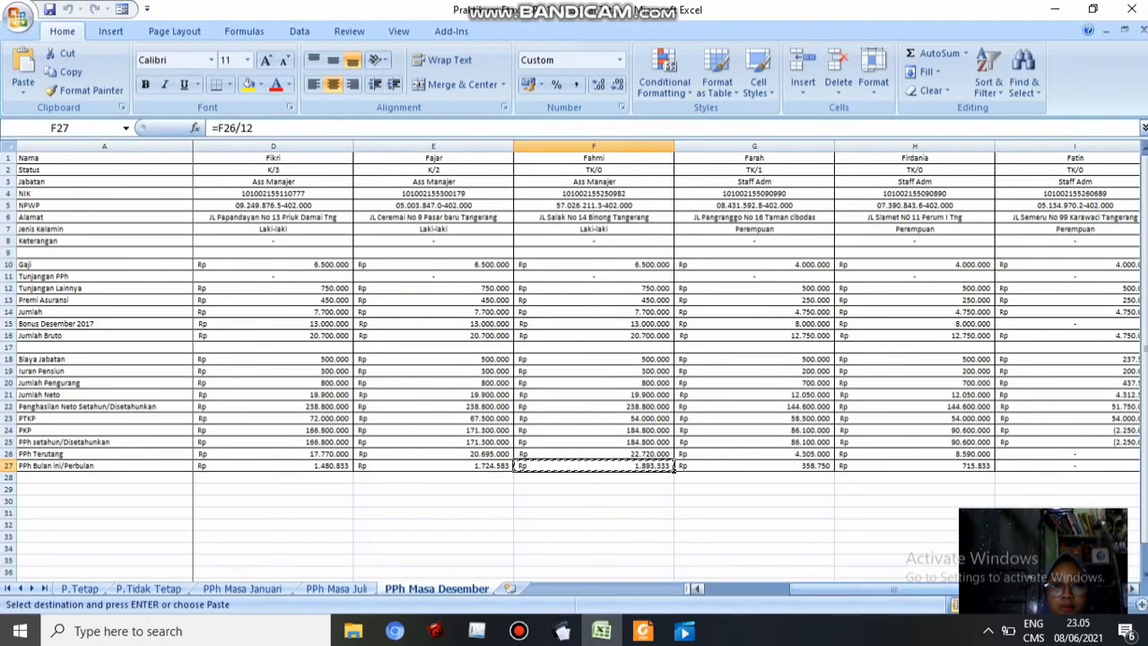
click(755, 194)
click(755, 205)
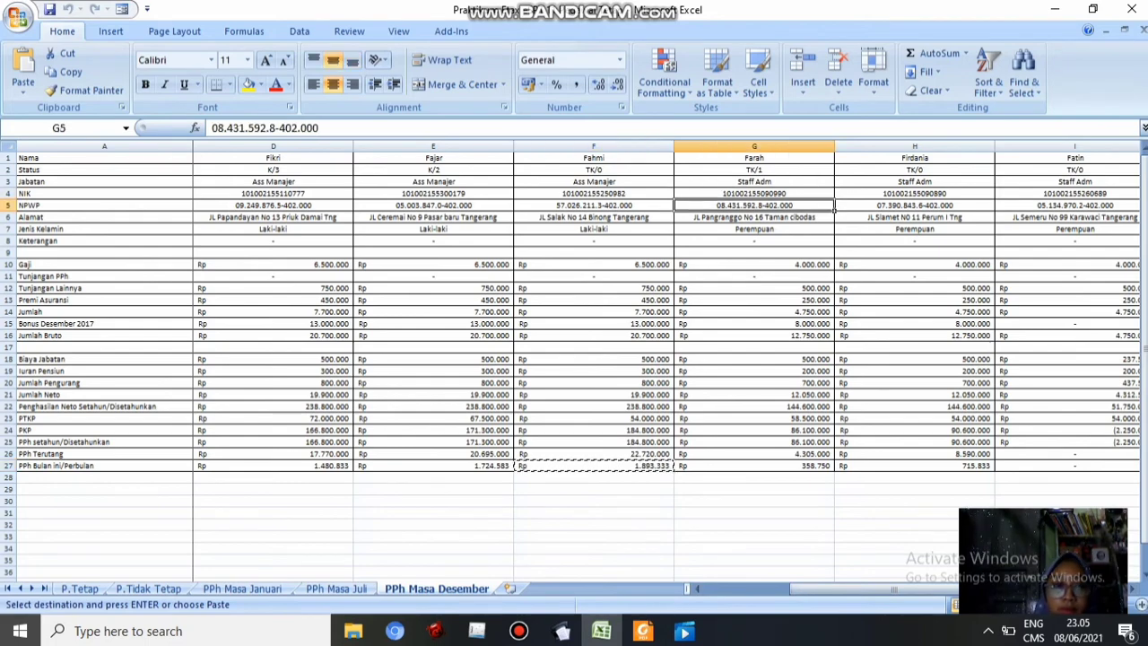
key(ctrl+c)
click(562, 632)
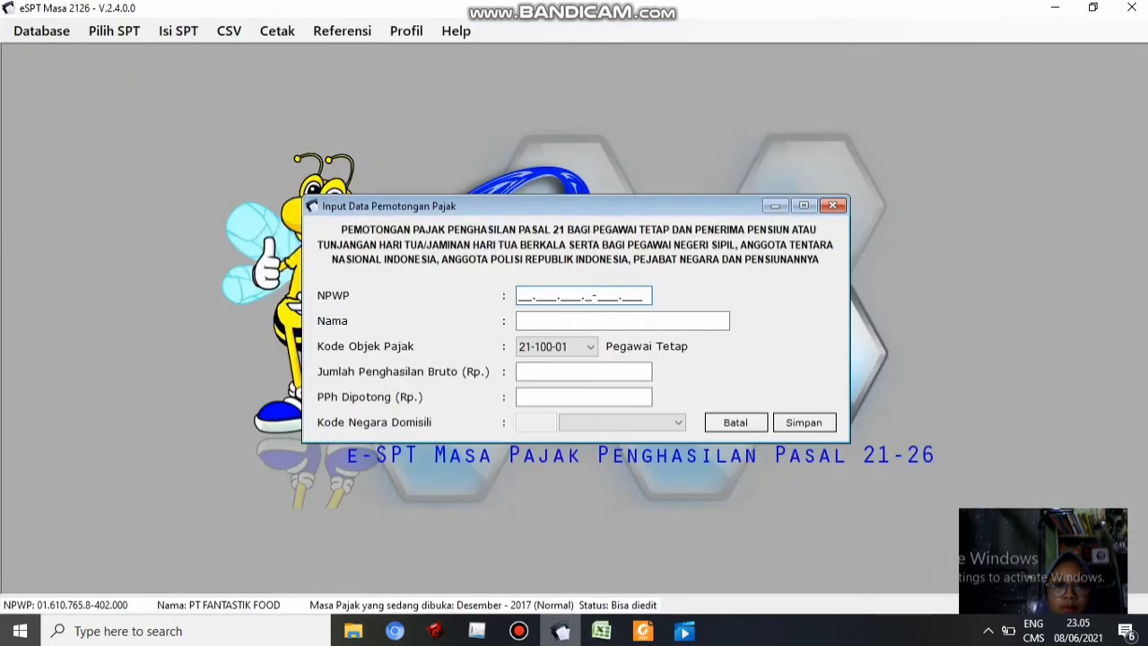
text(Farah)
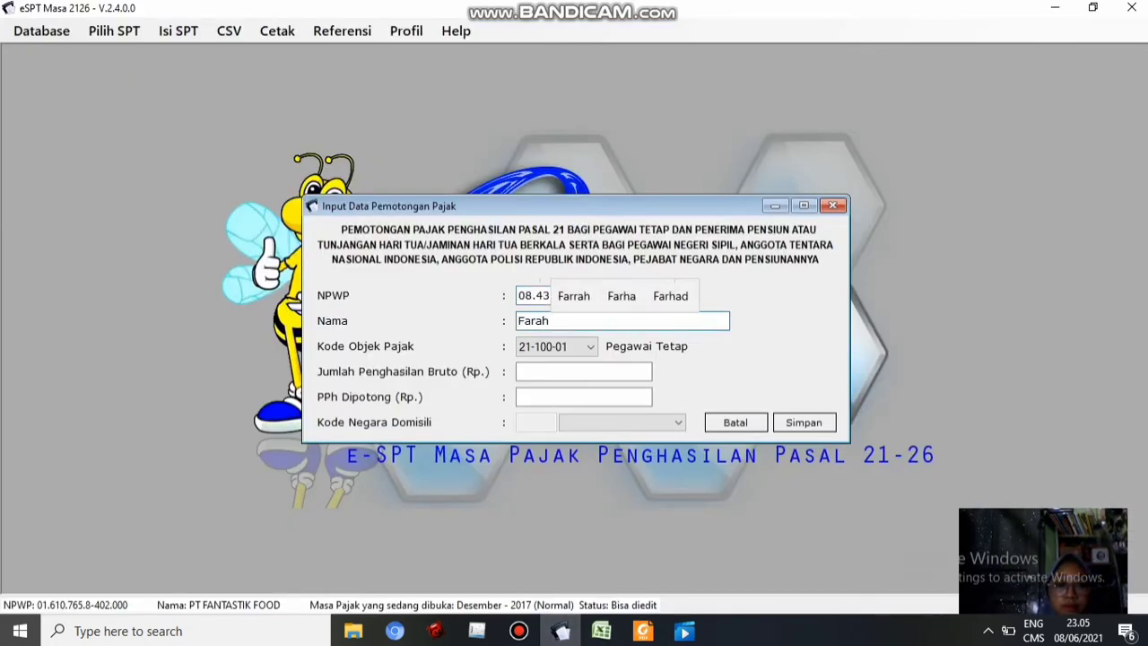
Fill in gross 12.750.000 and tax 358.750 from G16 and G27, save it, and start another entry
click(584, 371)
click(602, 632)
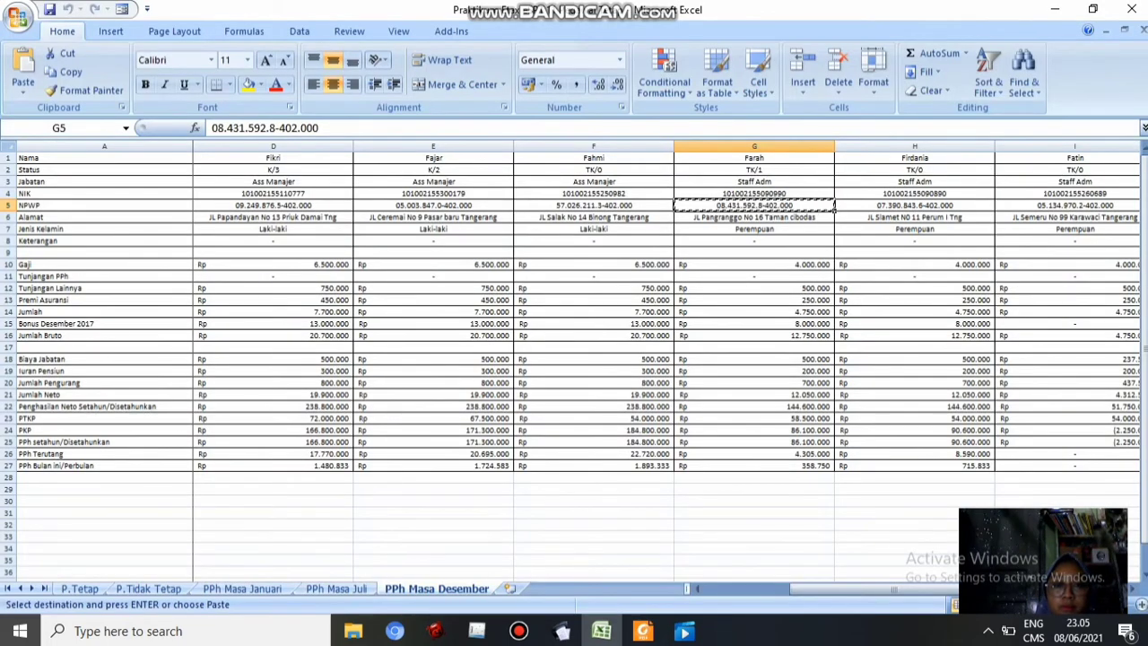
click(755, 336)
key(ctrl+c)
click(562, 632)
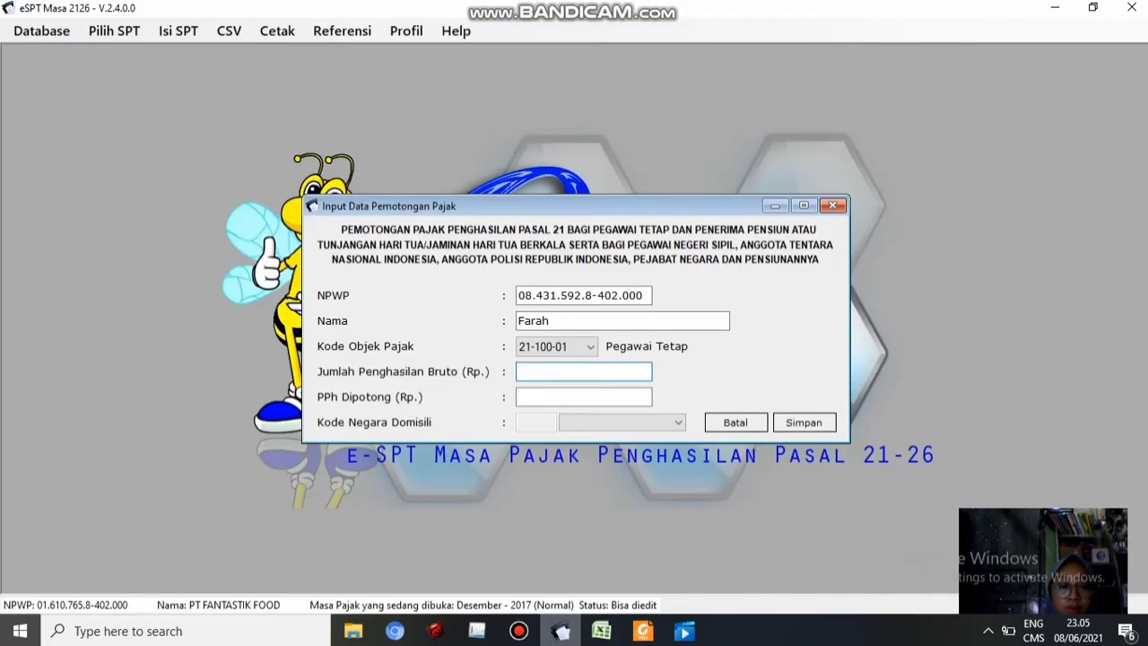
click(602, 631)
click(755, 466)
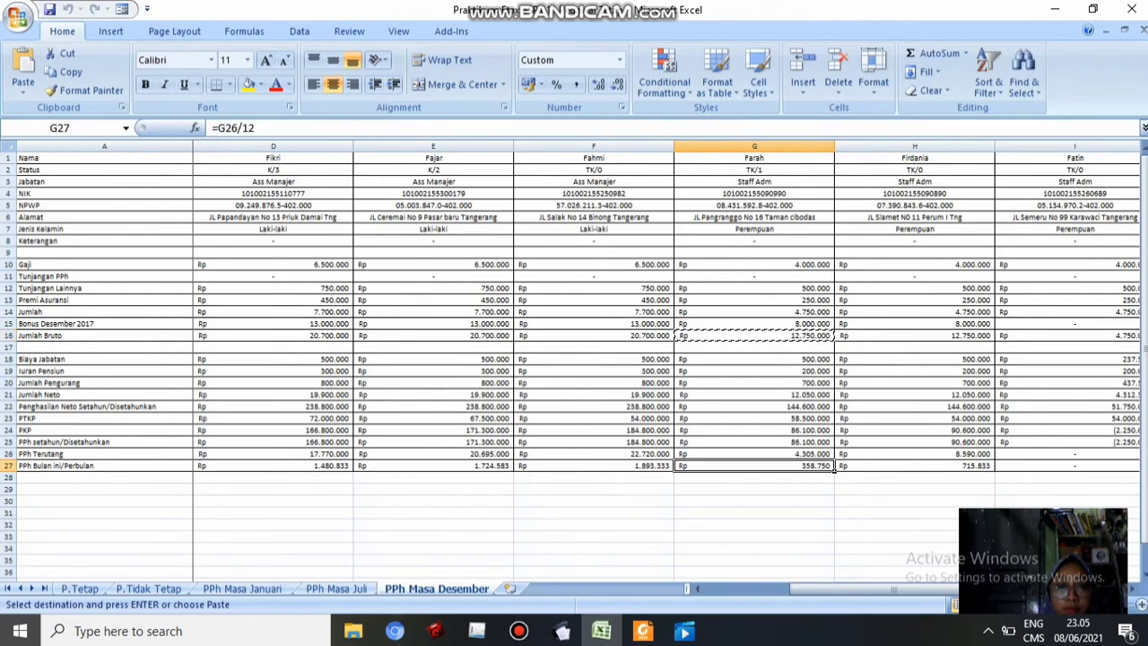
key(ctrl+c)
click(562, 631)
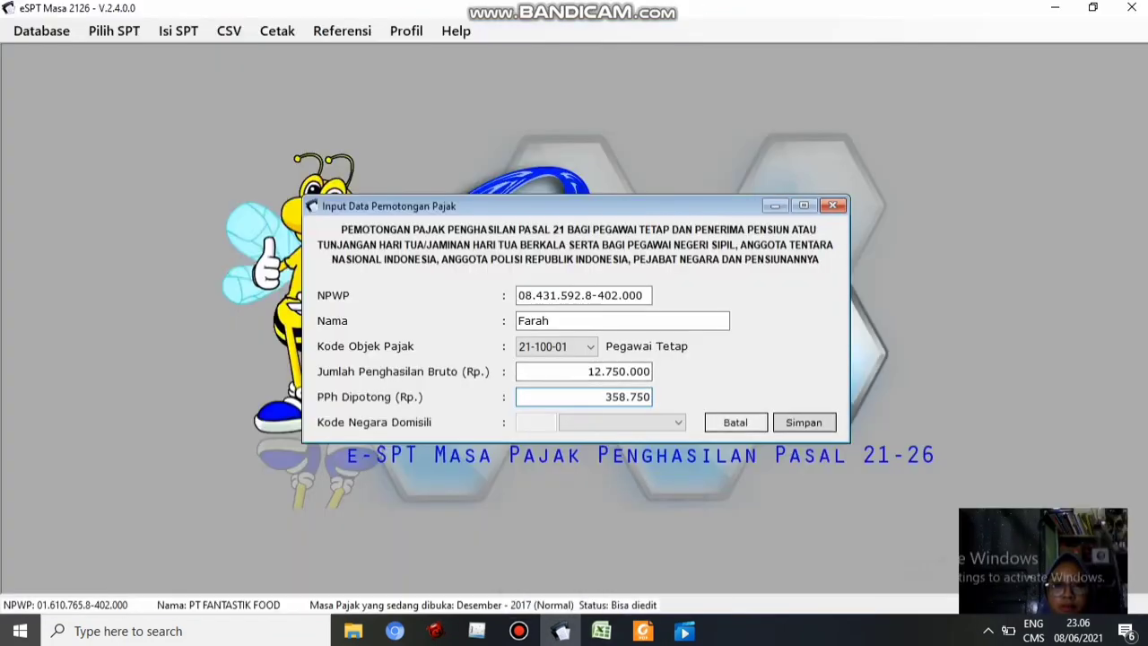
click(804, 422)
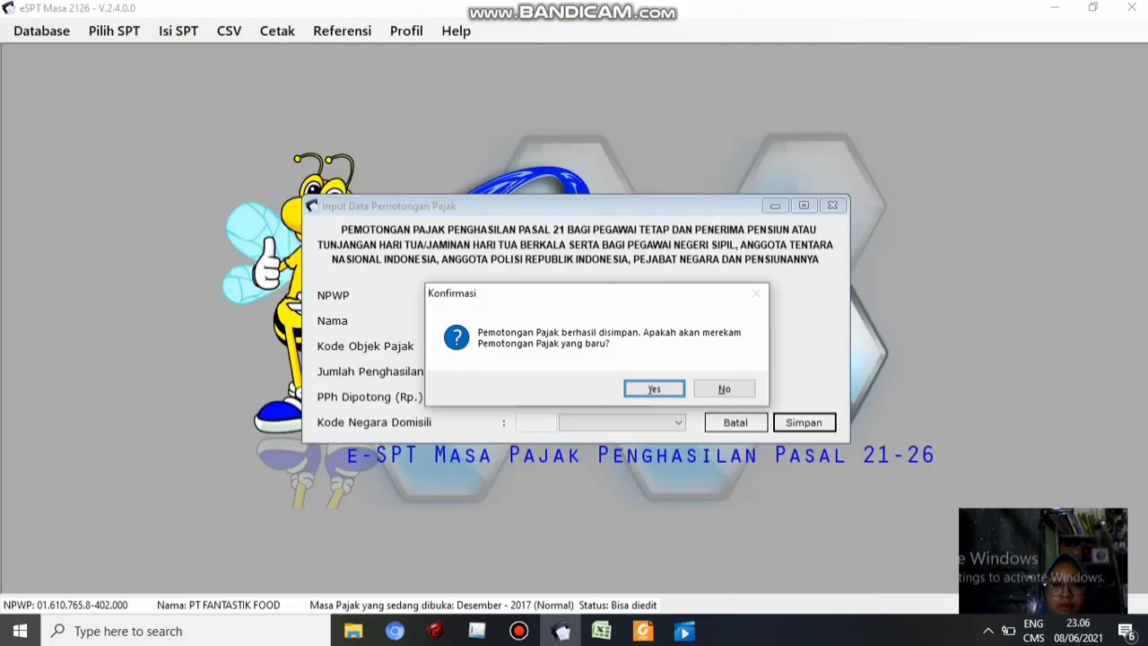
click(653, 390)
Paste the Staff Adm employee's NPWP from cell H5 and type the employee's name
click(602, 631)
click(915, 206)
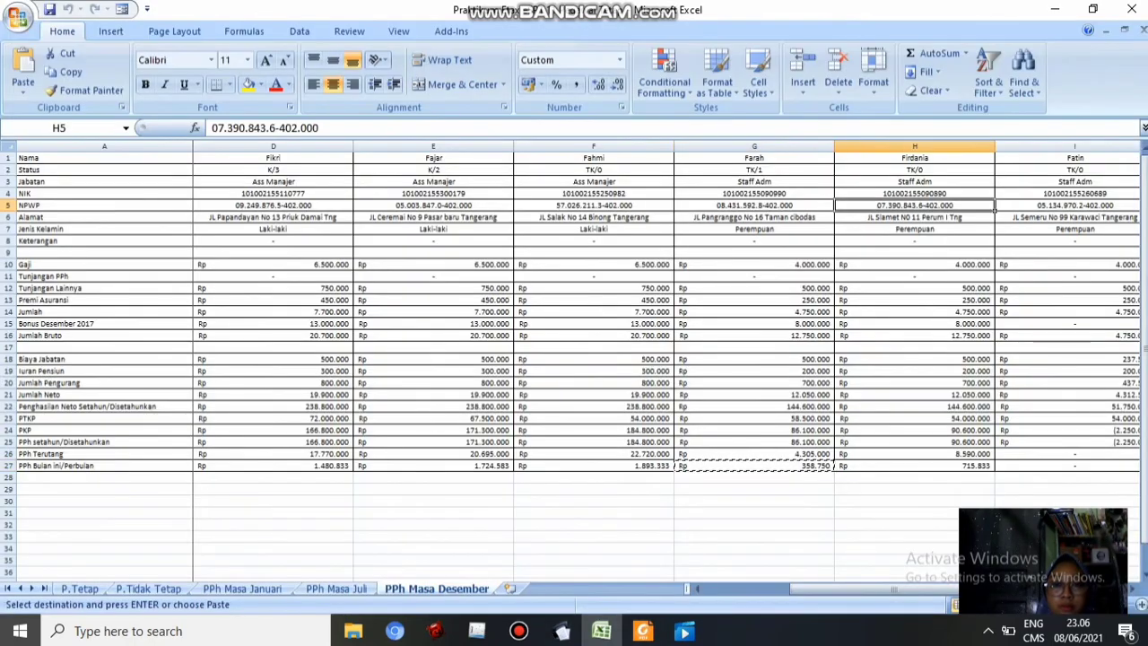
key(ctrl+c)
click(562, 631)
click(584, 295)
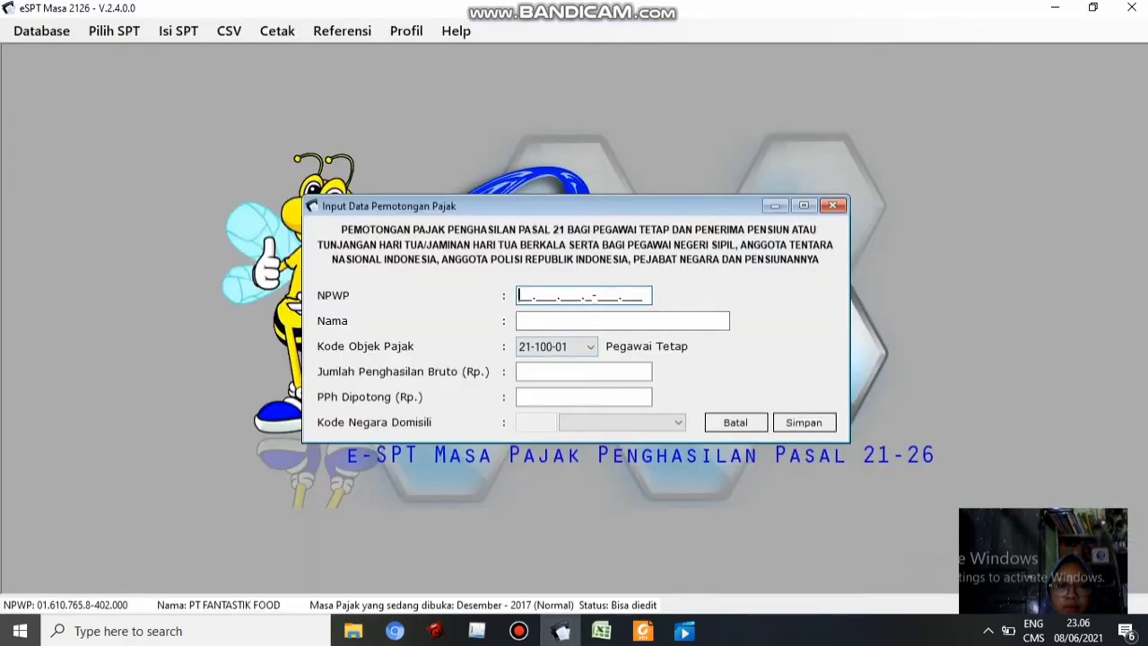
key(ctrl+v)
click(602, 631)
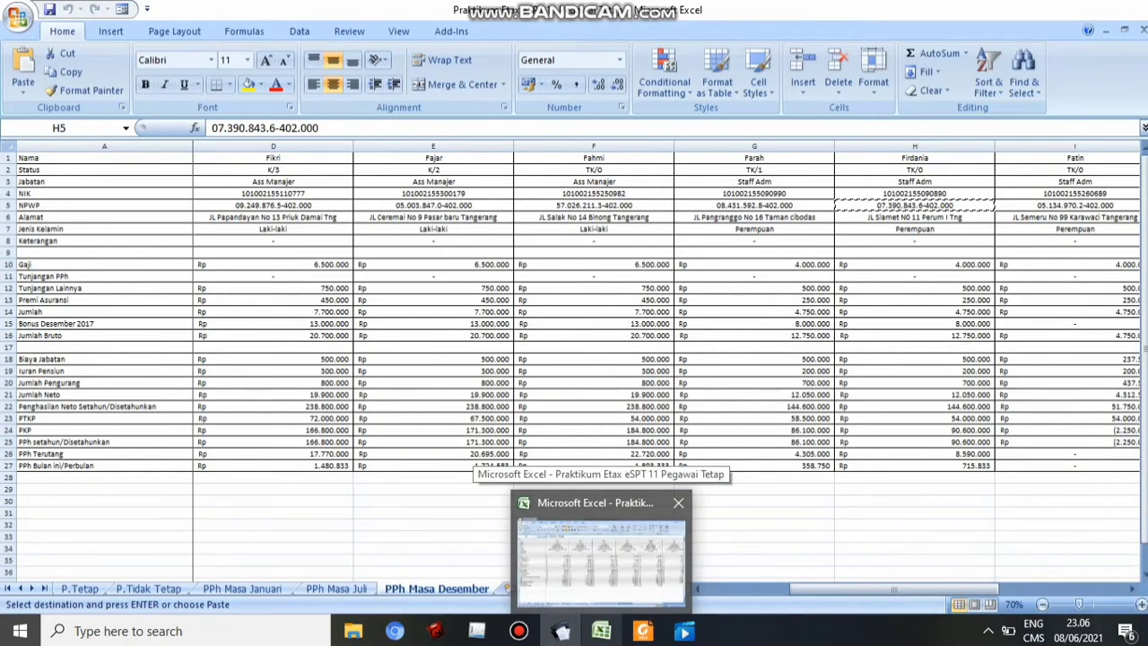
key(alt+Tab)
text(Firdania)
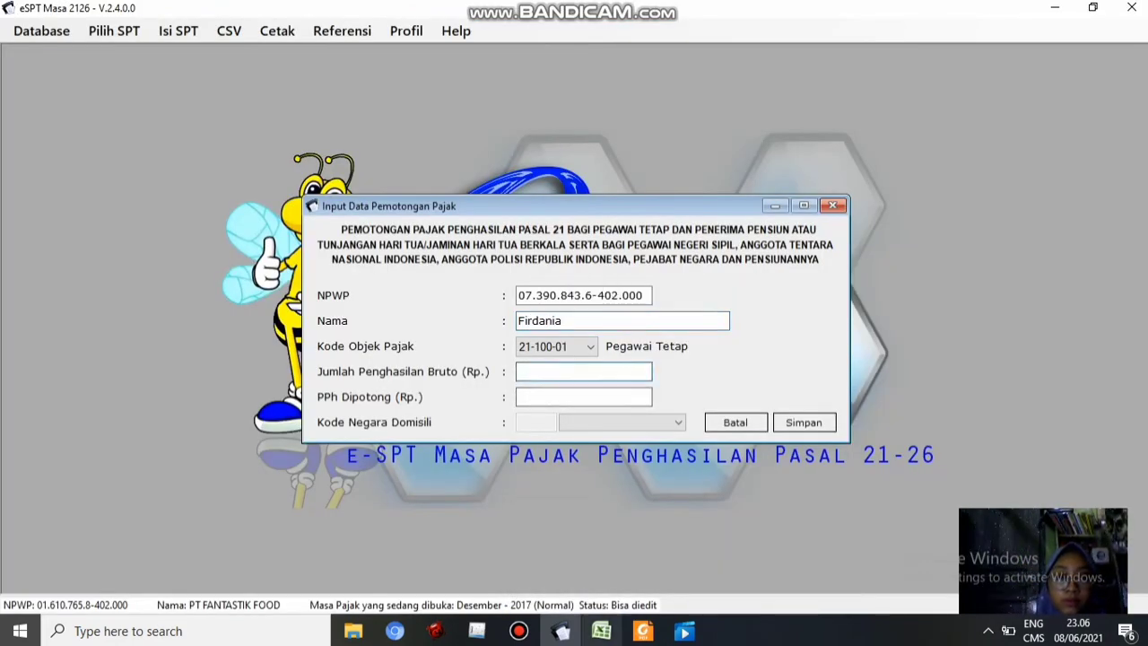
Paste gross 12.750.000 and tax 715.833 from H16 and H27, then save and start another entry
click(602, 631)
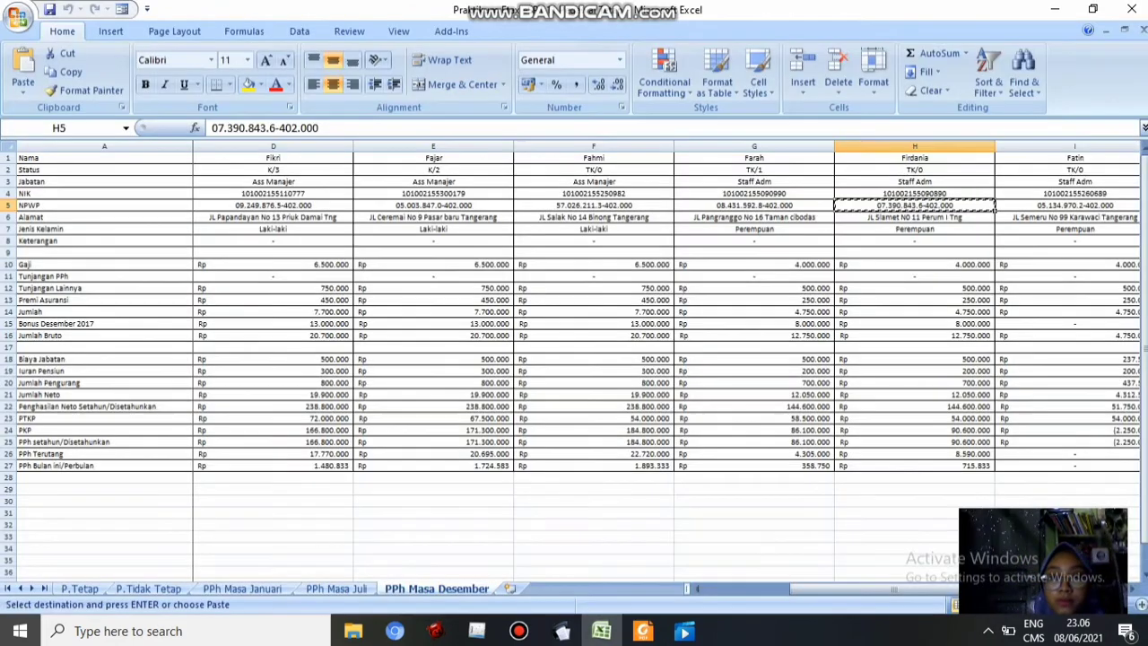
click(916, 334)
key(ctrl+c)
key(alt+Tab)
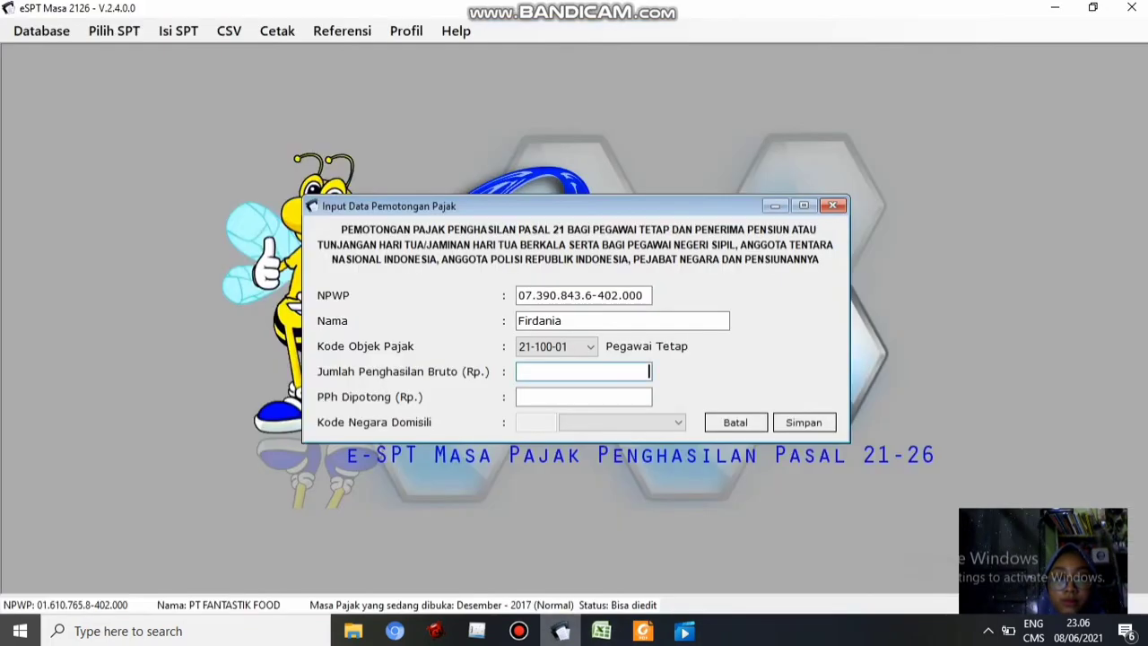
key(ctrl+v)
key(Tab)
key(alt+Tab)
click(915, 466)
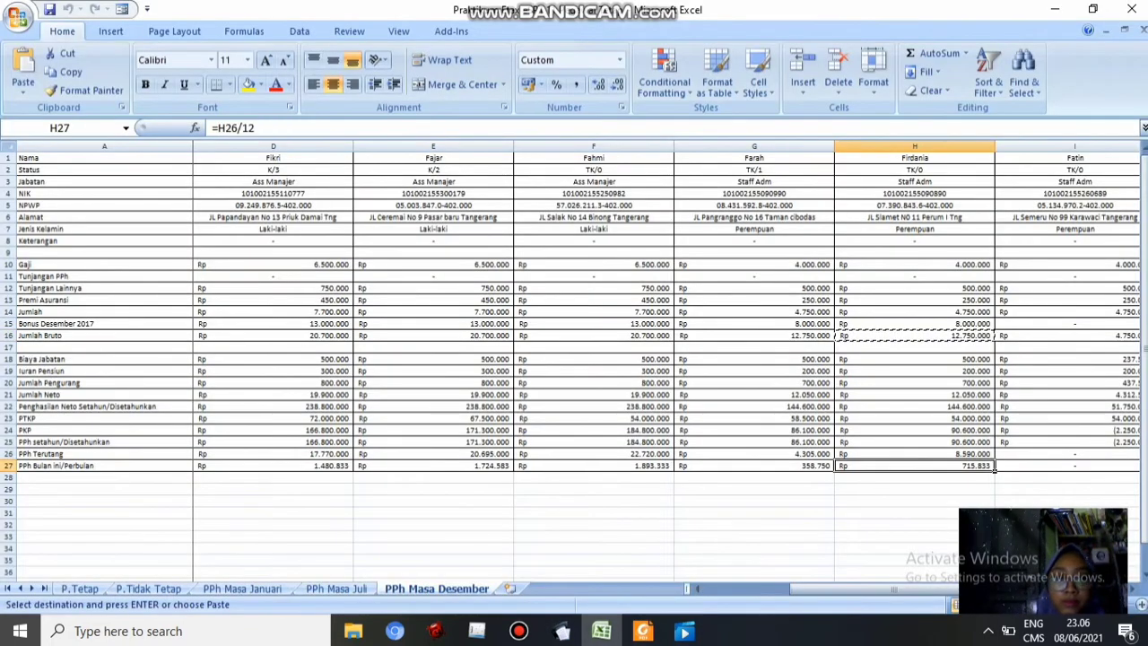
key(ctrl+c)
click(561, 631)
key(ctrl+v)
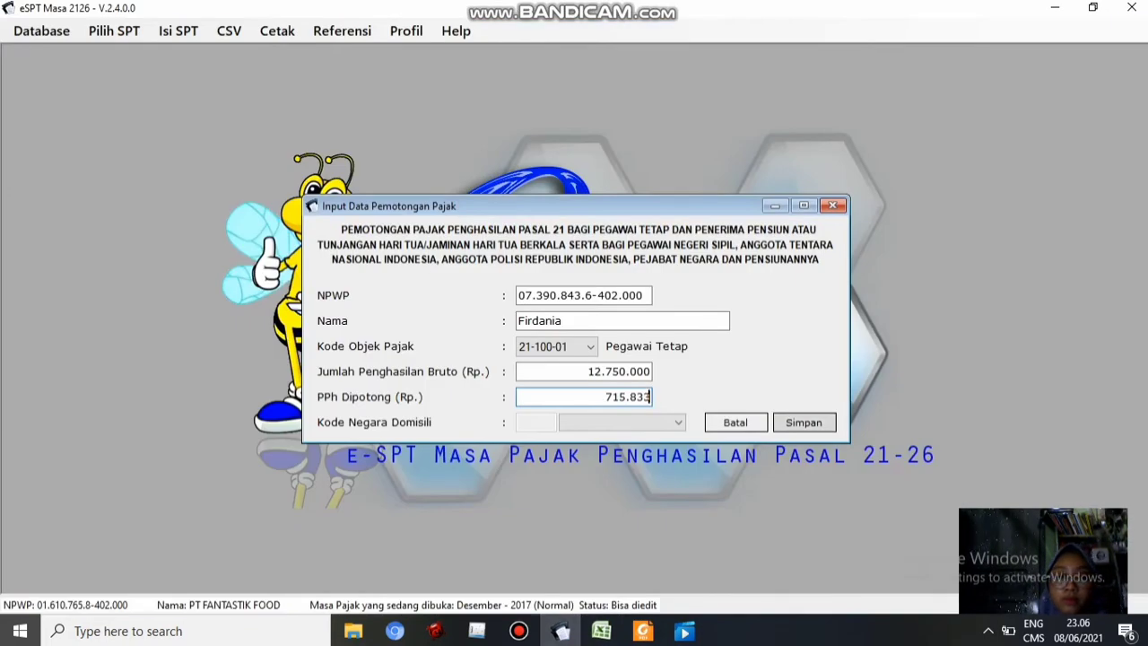
click(804, 422)
click(654, 389)
click(525, 296)
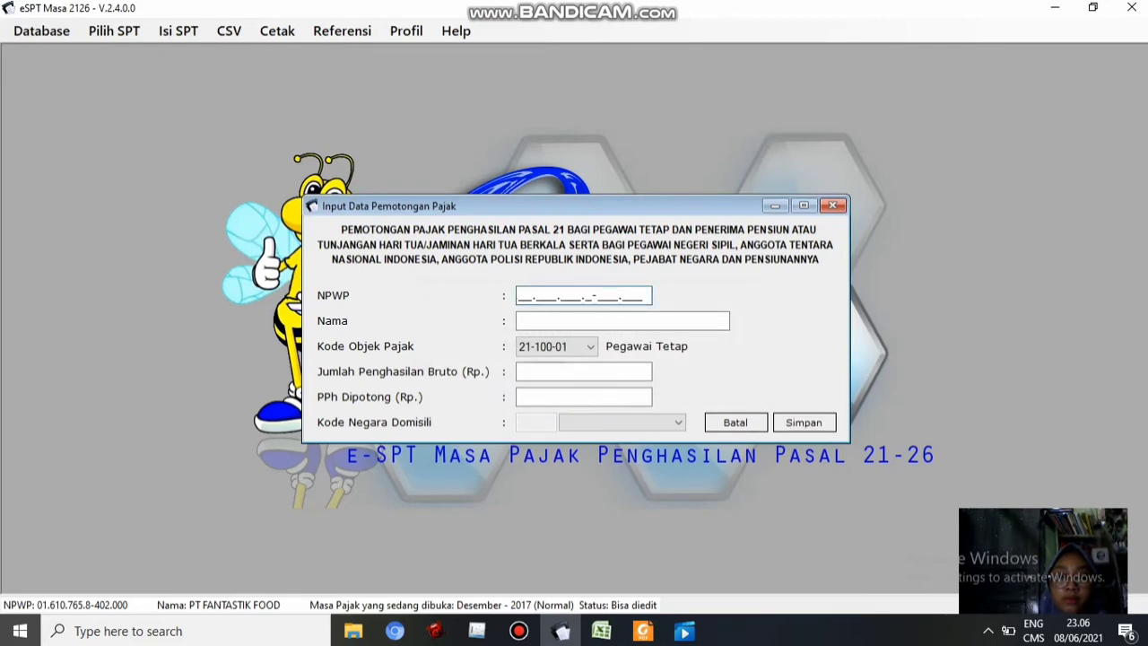
key(alt+Tab)
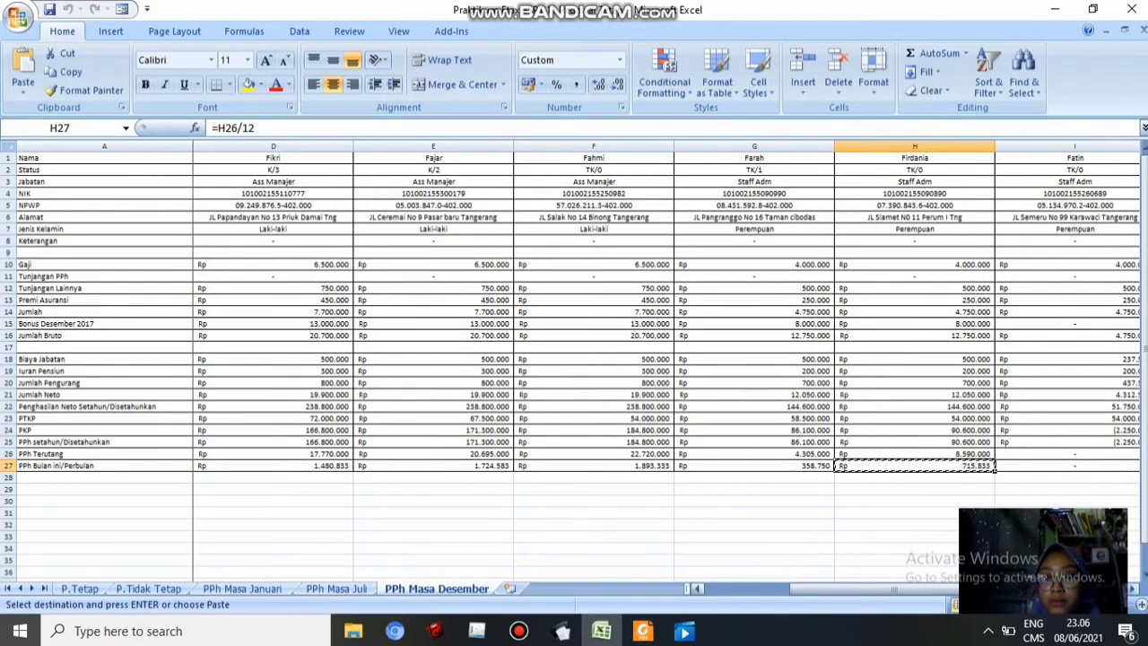
Paste the next employee's NPWP from cell I5 and type the employee's name
scroll(664, 359, right, 5)
click(273, 205)
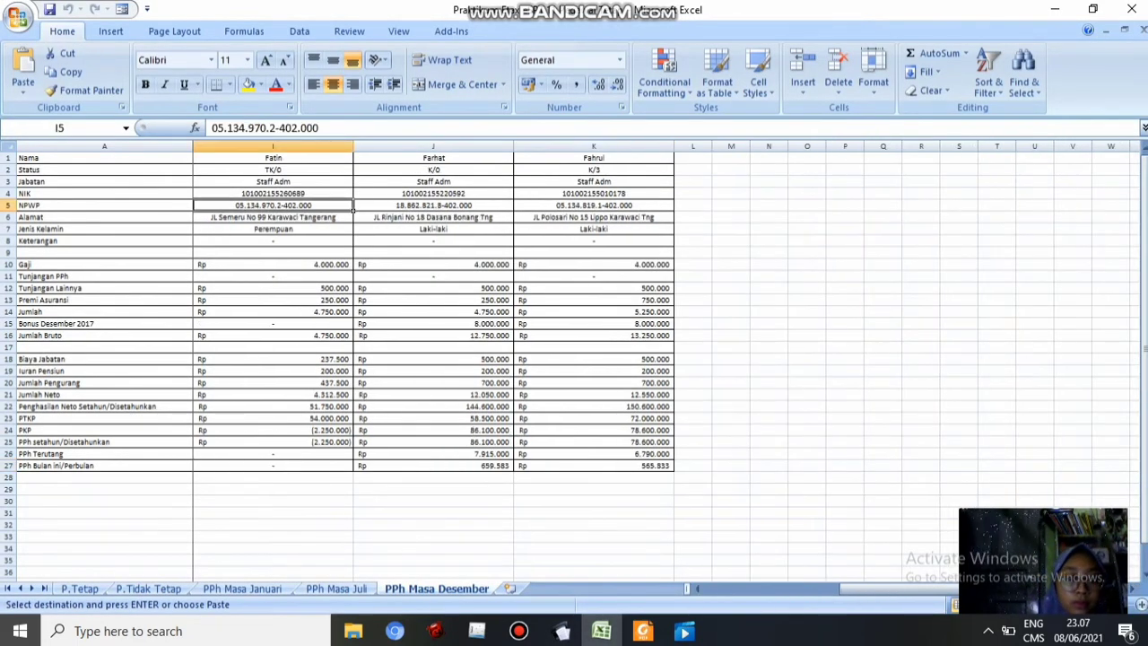
key(ctrl+c)
key(alt+Tab)
key(ctrl+v)
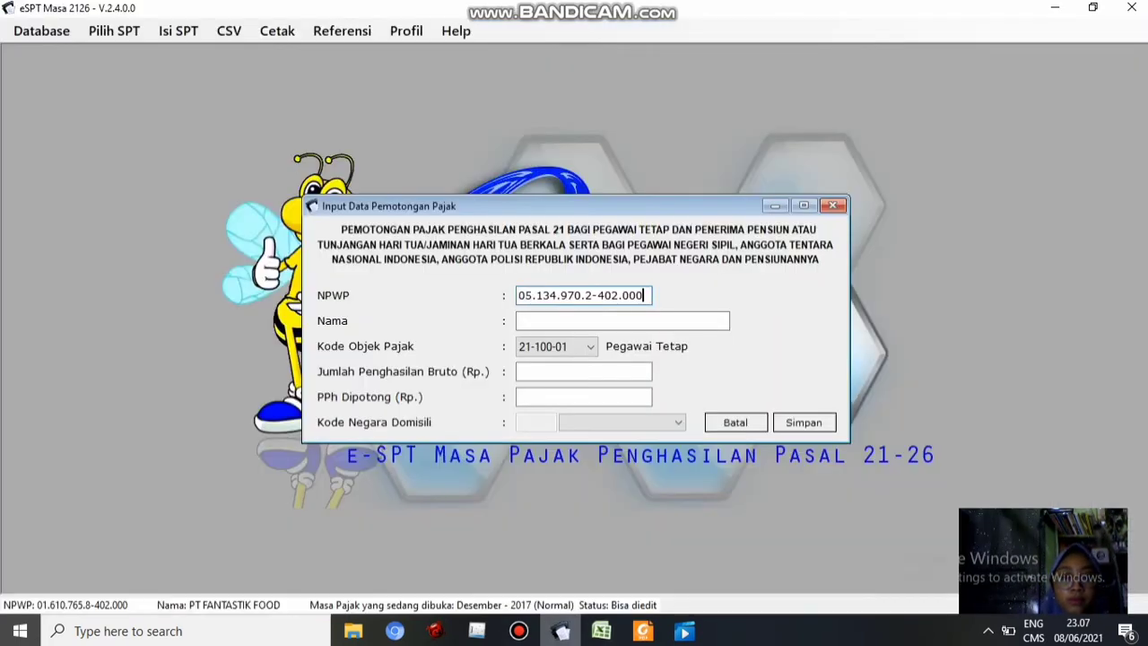
key(Tab)
text(Fatin)
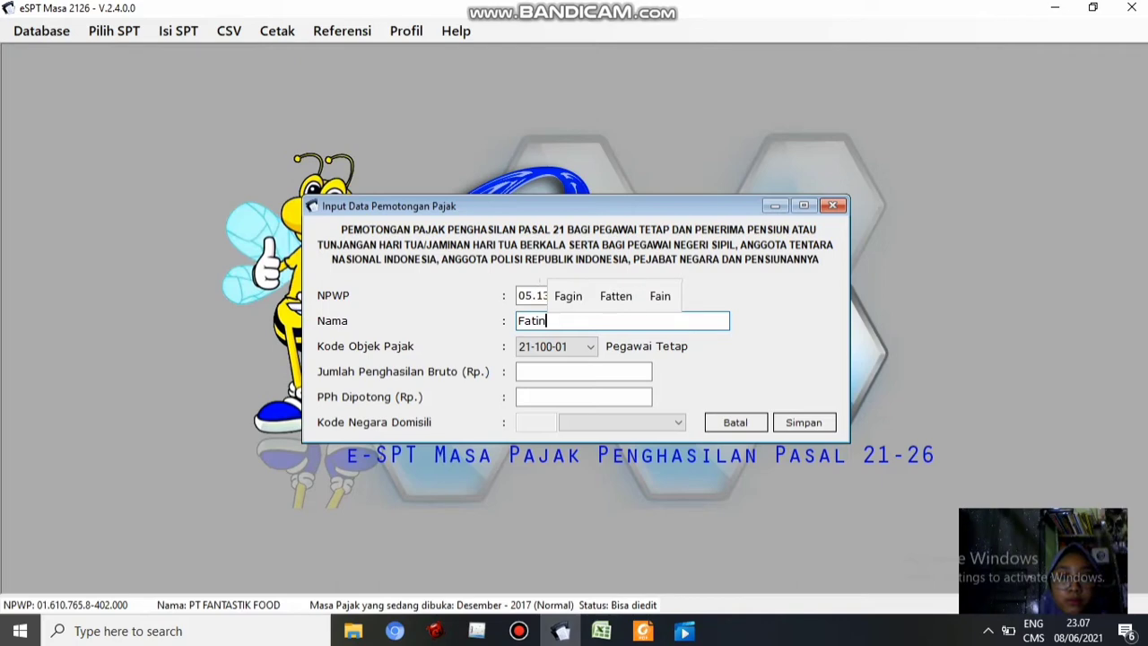
key(Tab)
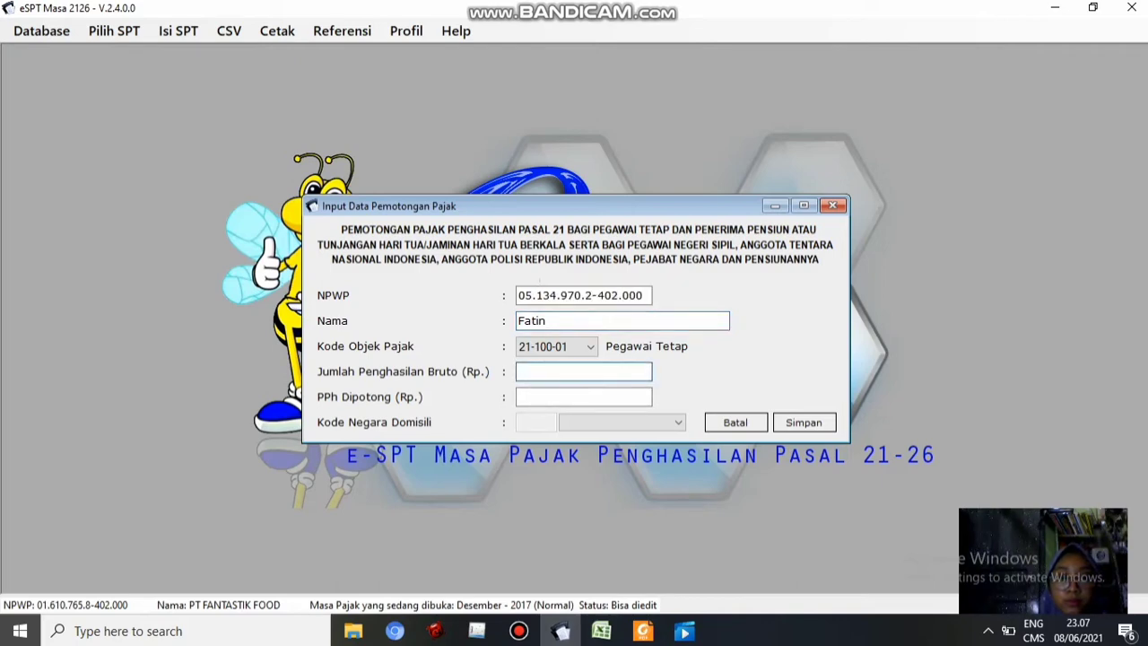
Paste gross 4.750.000 from I16, then cancel the entry because this employee owes no tax
click(601, 631)
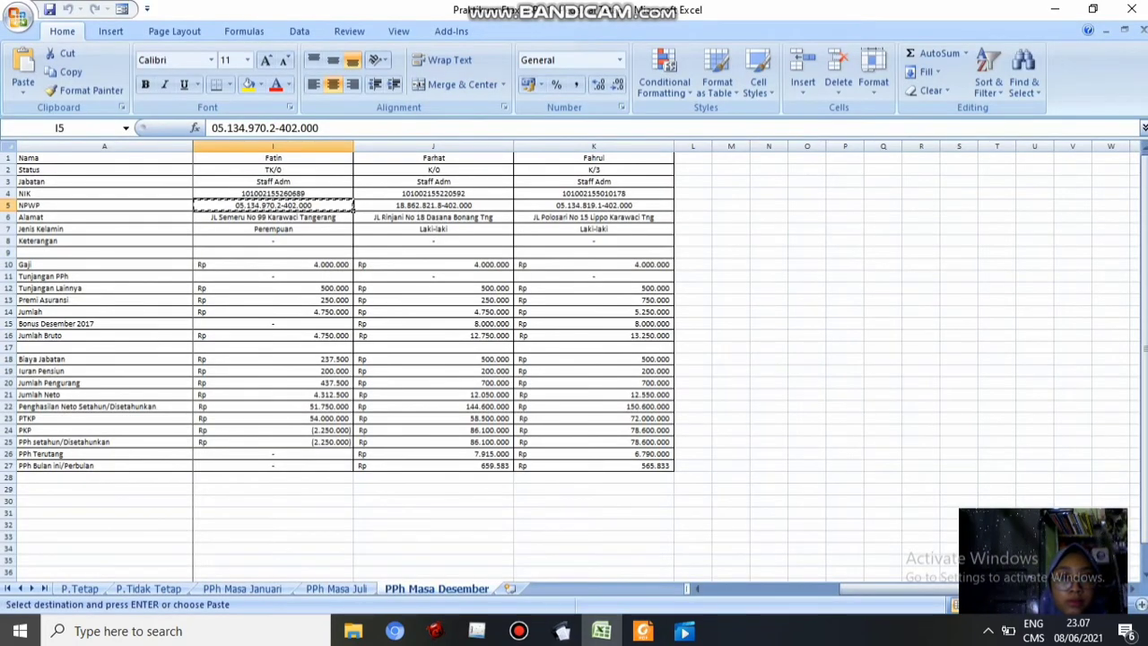
click(273, 336)
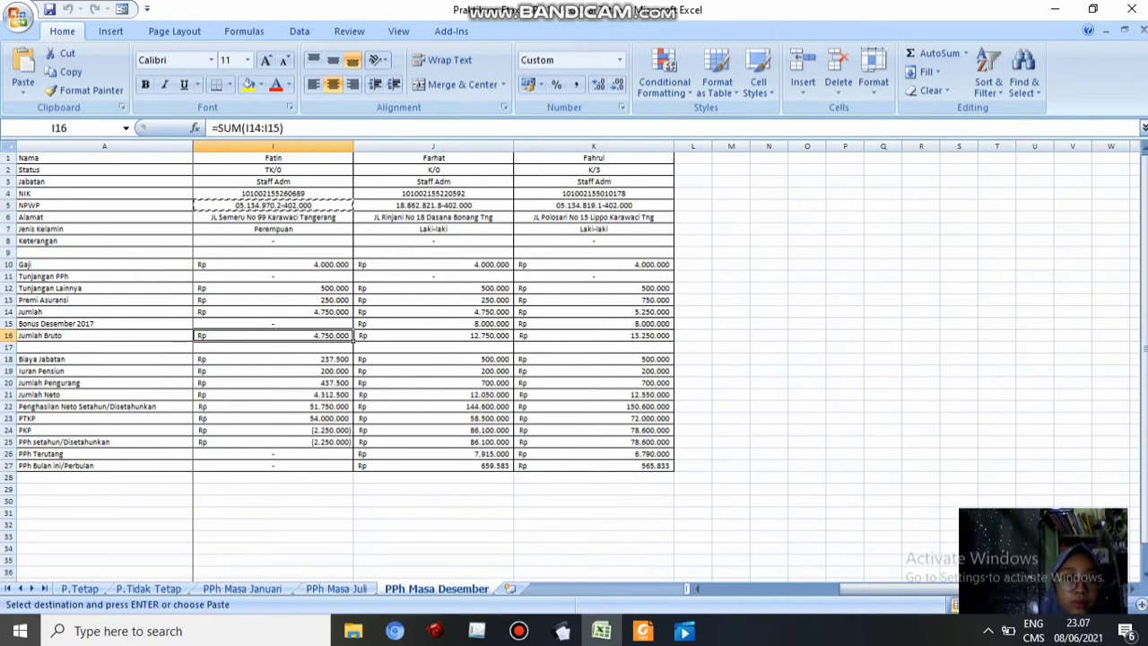
key(ctrl+c)
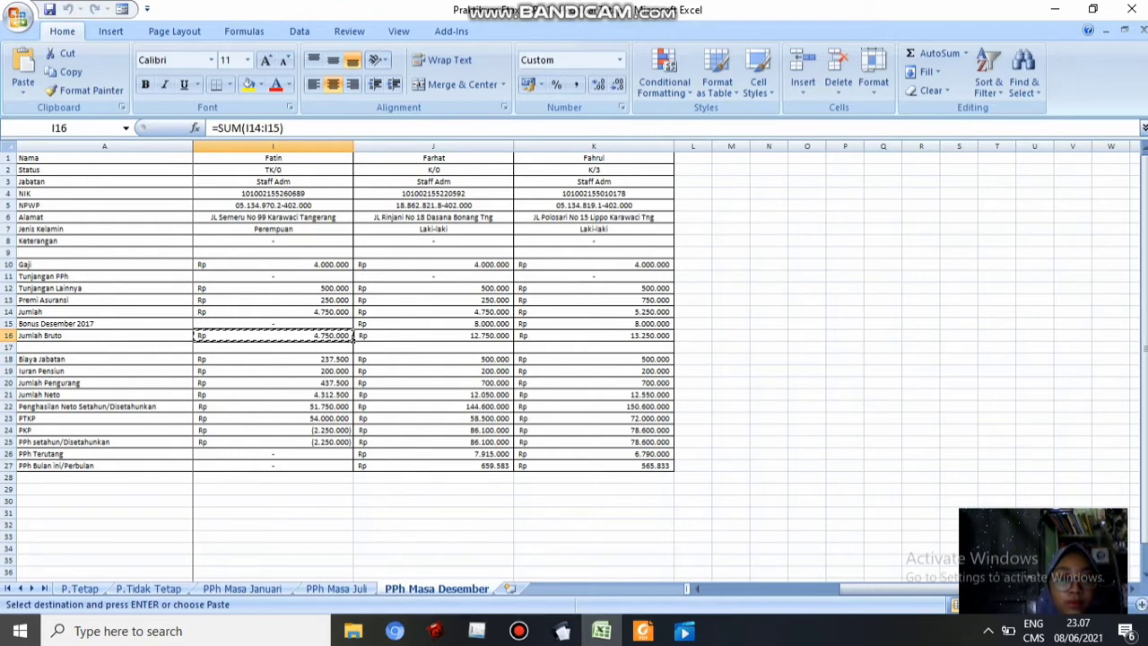
click(563, 631)
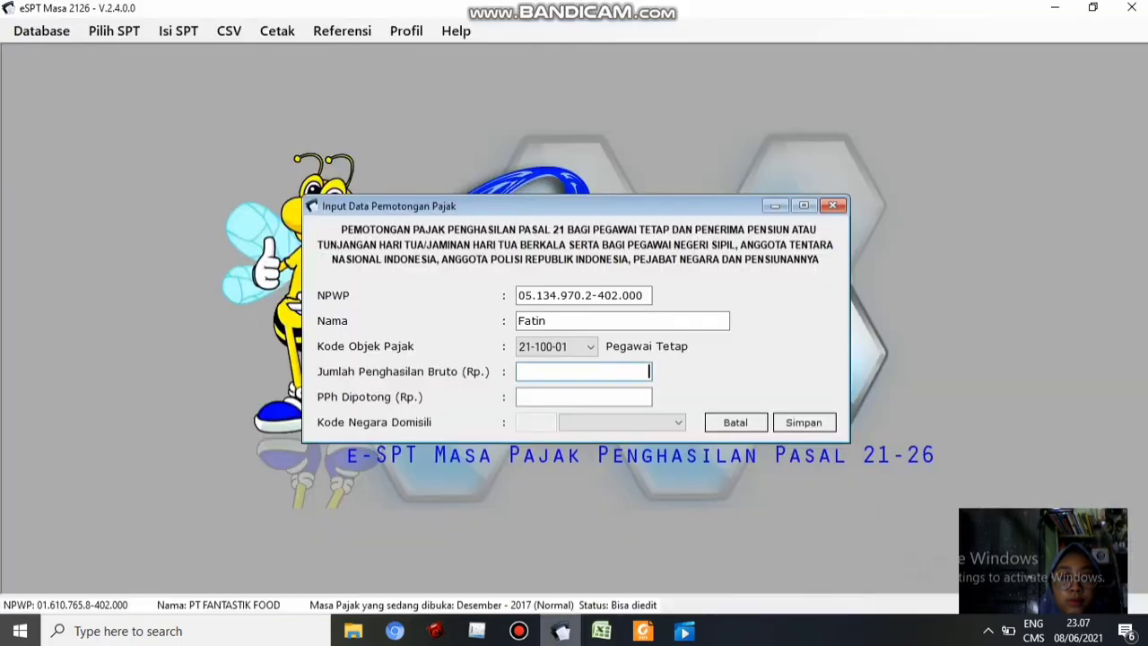
key(ctrl+v)
key(Tab)
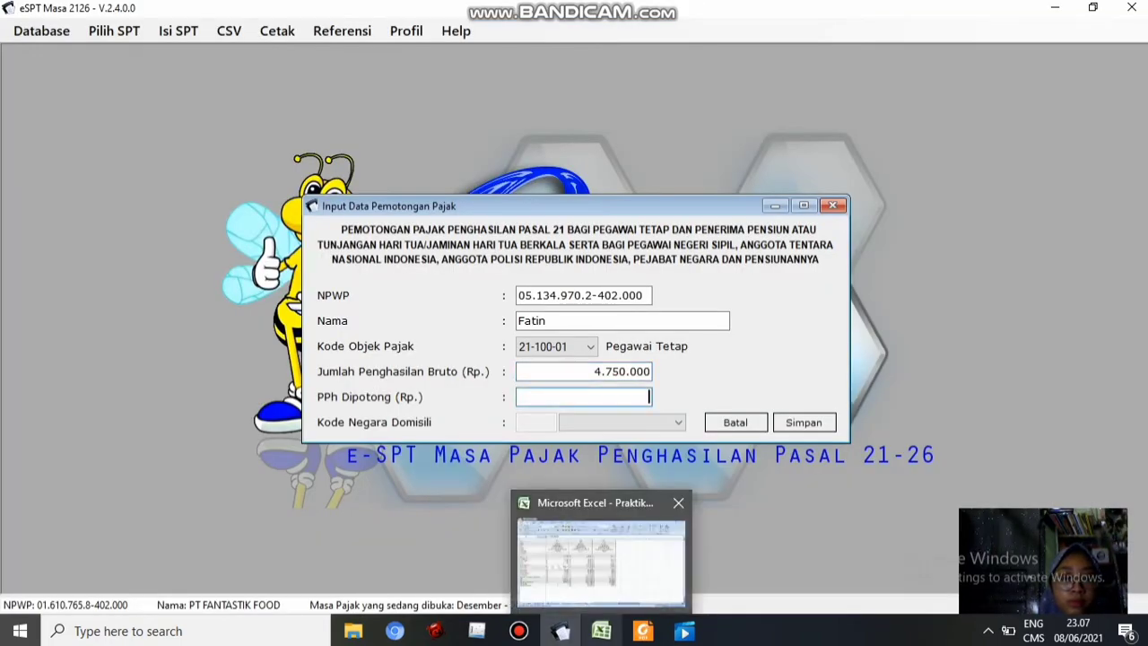
click(601, 631)
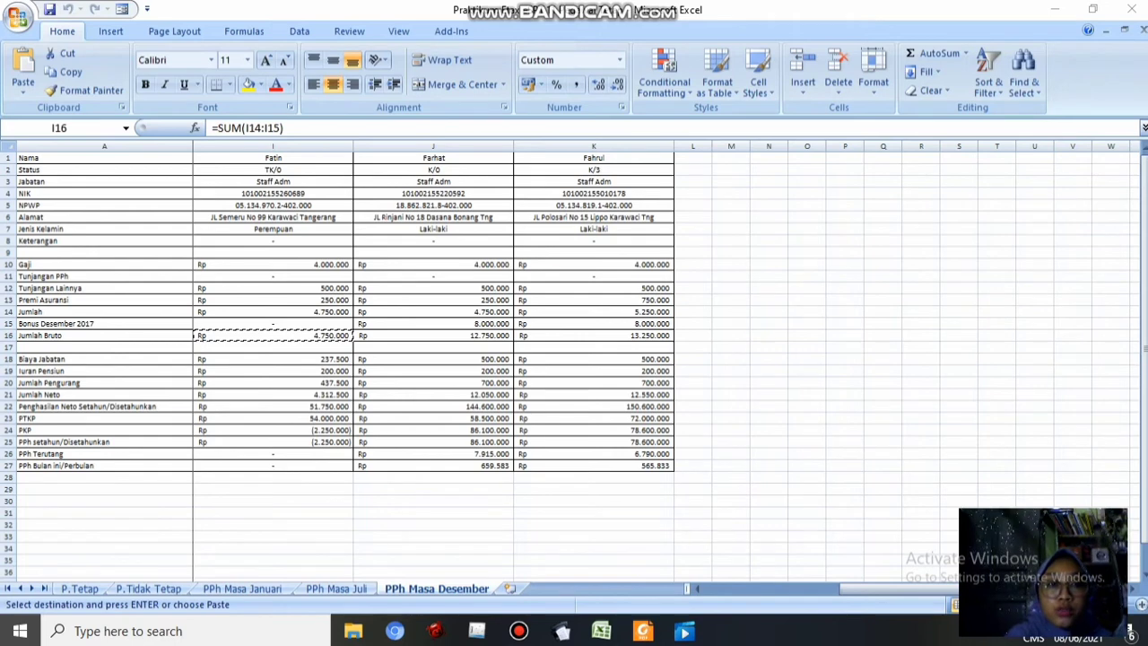
click(601, 630)
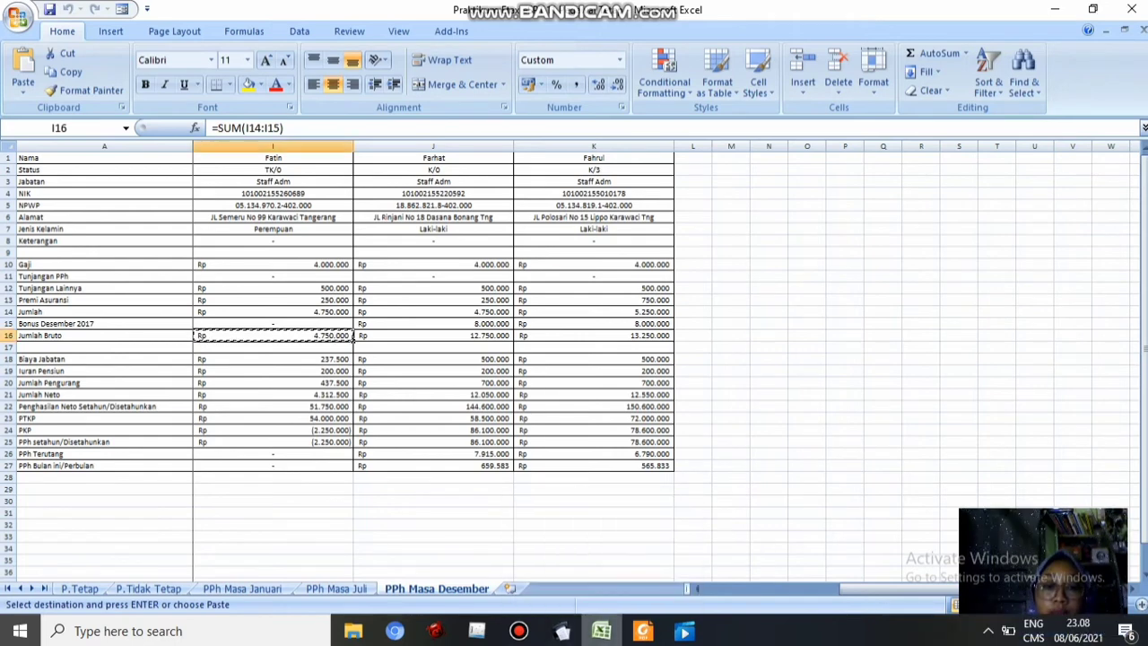
click(562, 631)
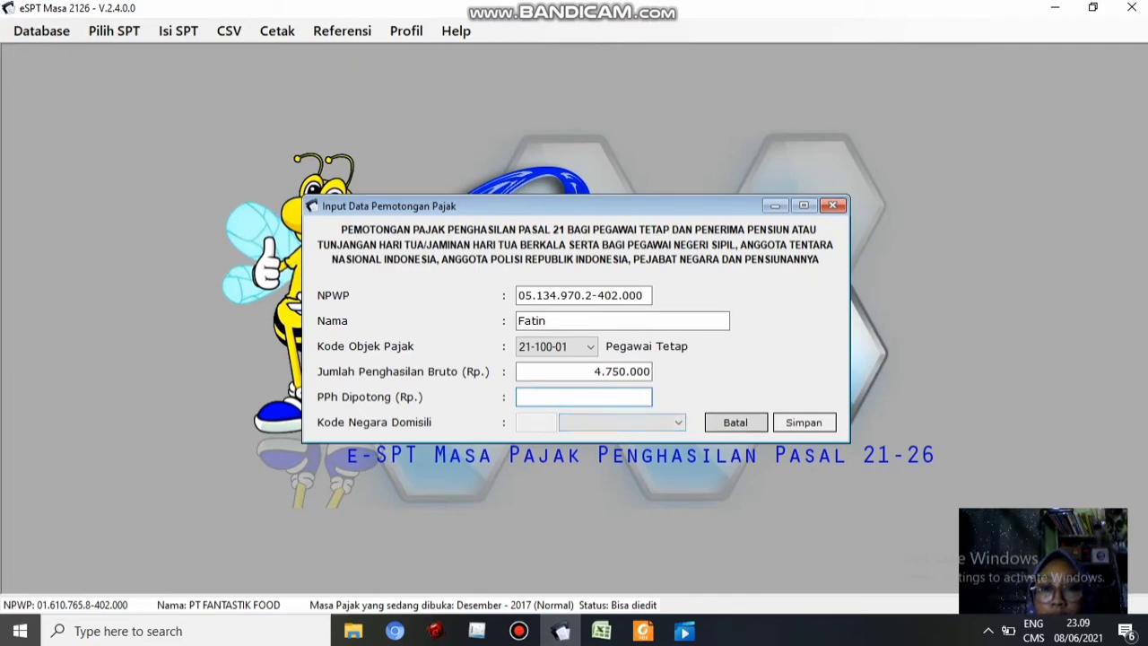
click(735, 422)
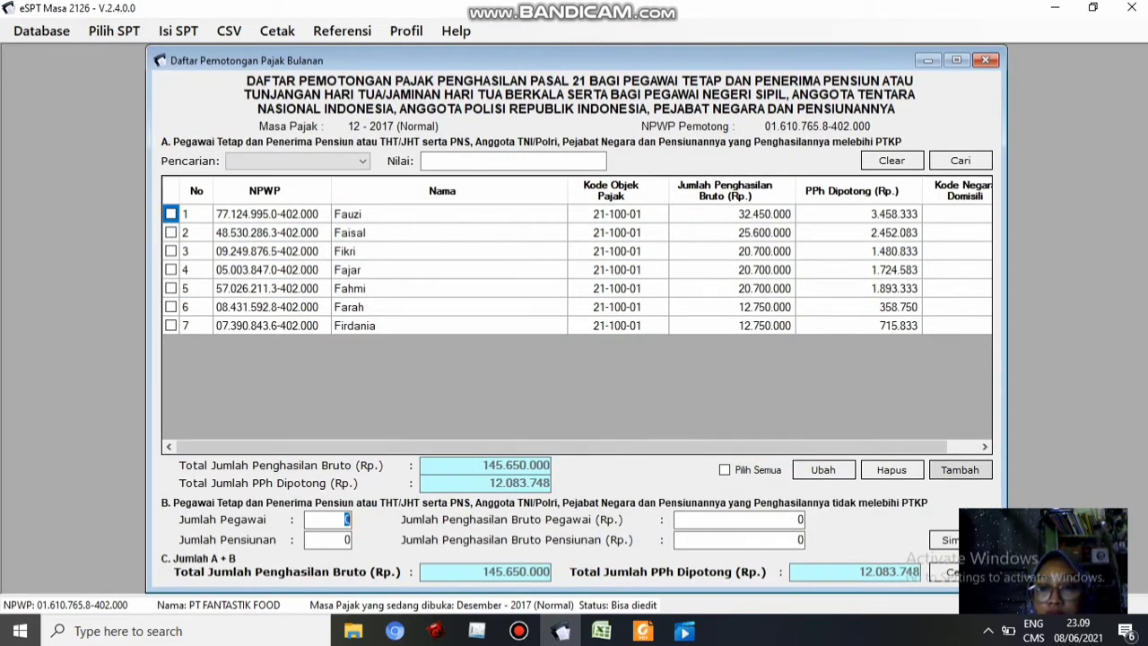
click(960, 470)
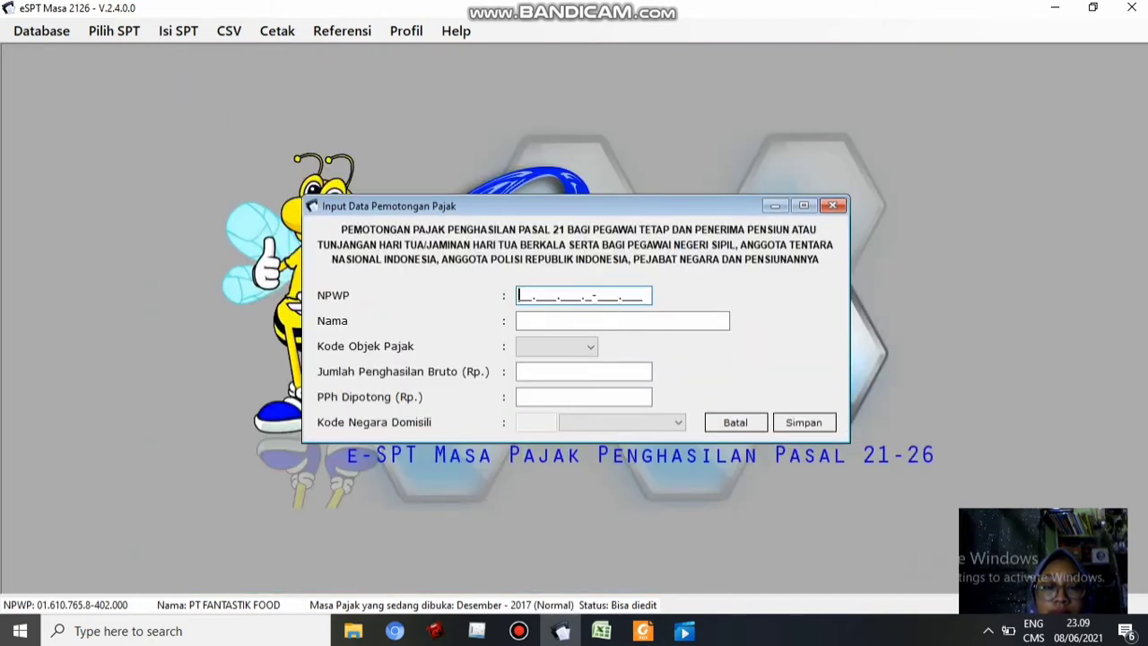
Paste the NPWP from cell J5, type the employee's name, and choose tax object code 21-100-01
click(601, 631)
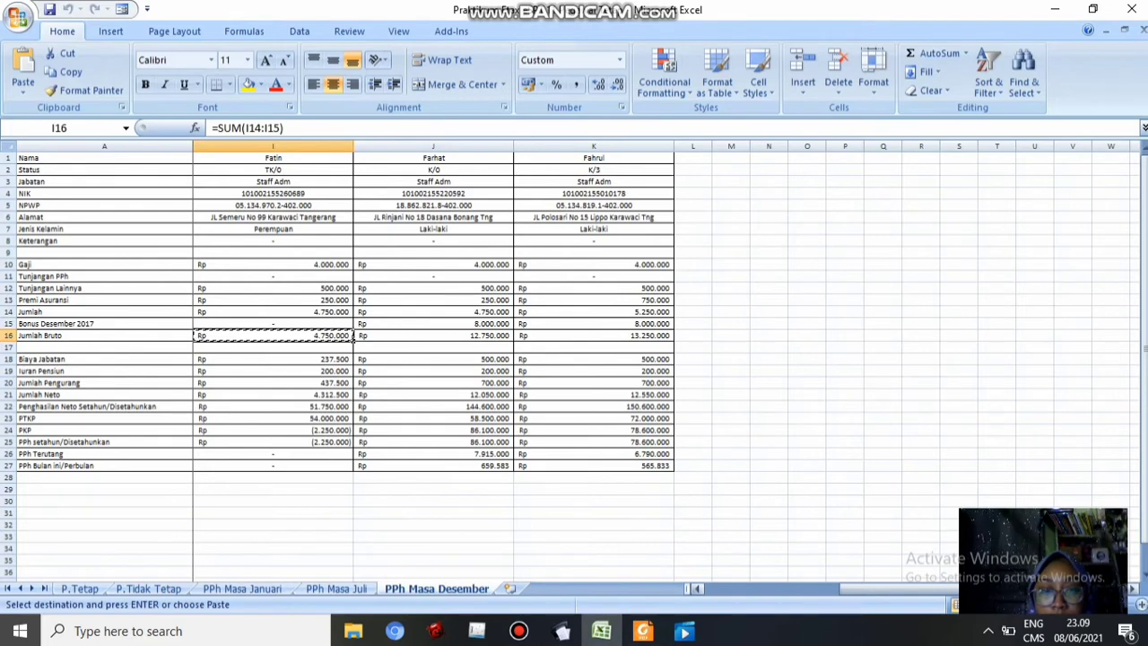
click(697, 589)
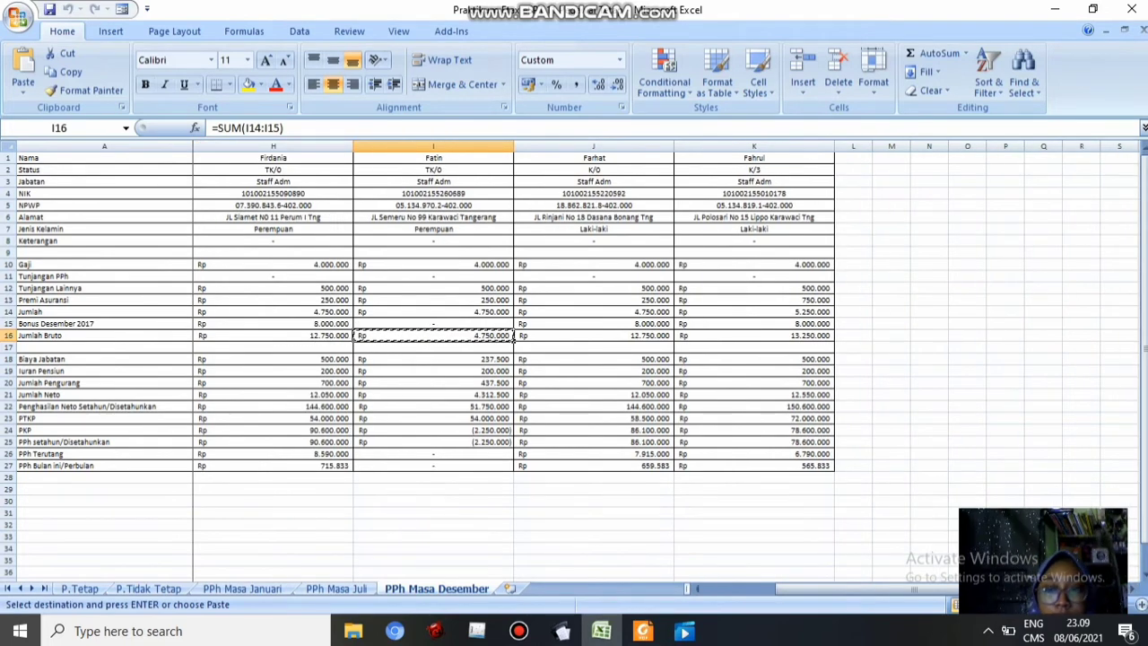
click(1132, 589)
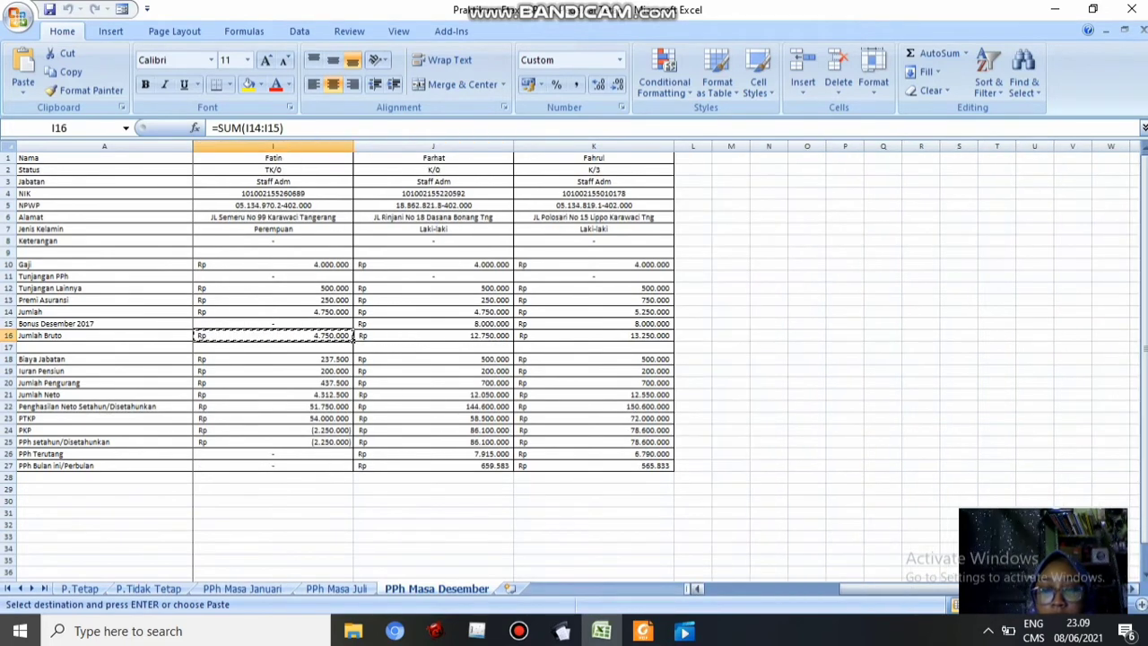
click(513, 194)
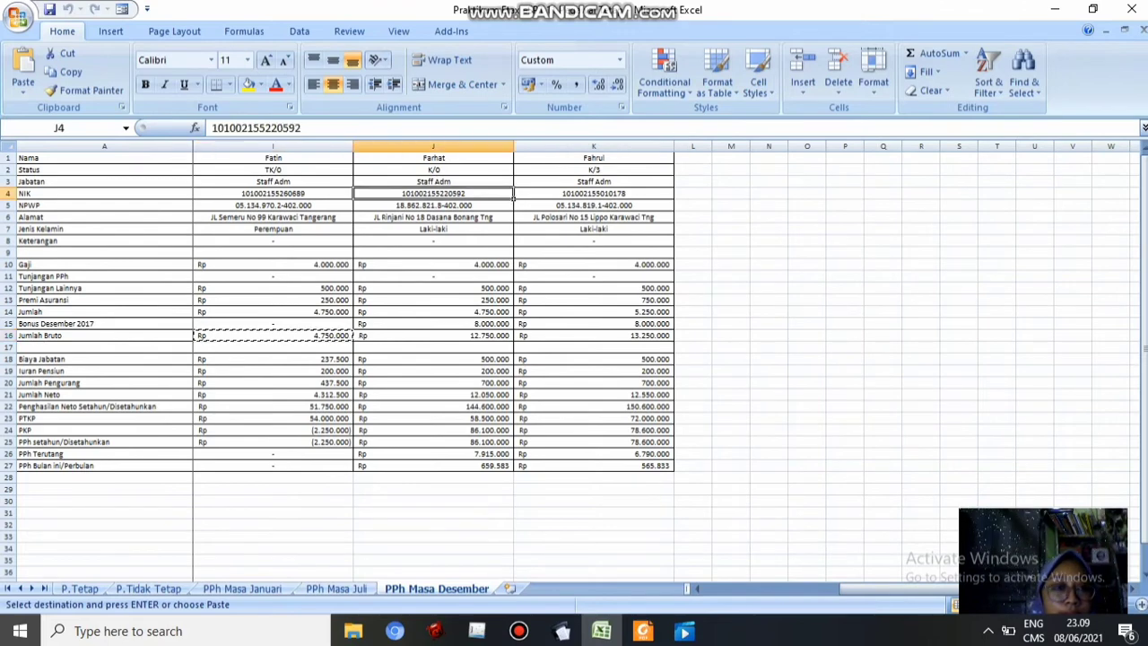
click(512, 206)
key(ctrl+c)
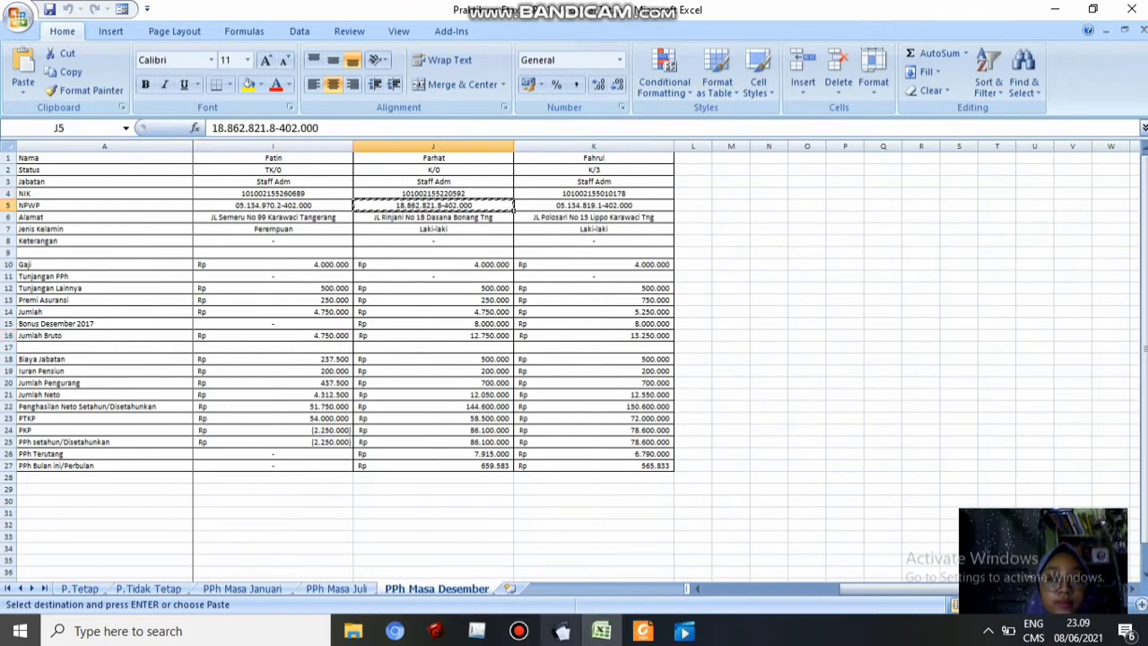
click(562, 630)
key(ctrl+v)
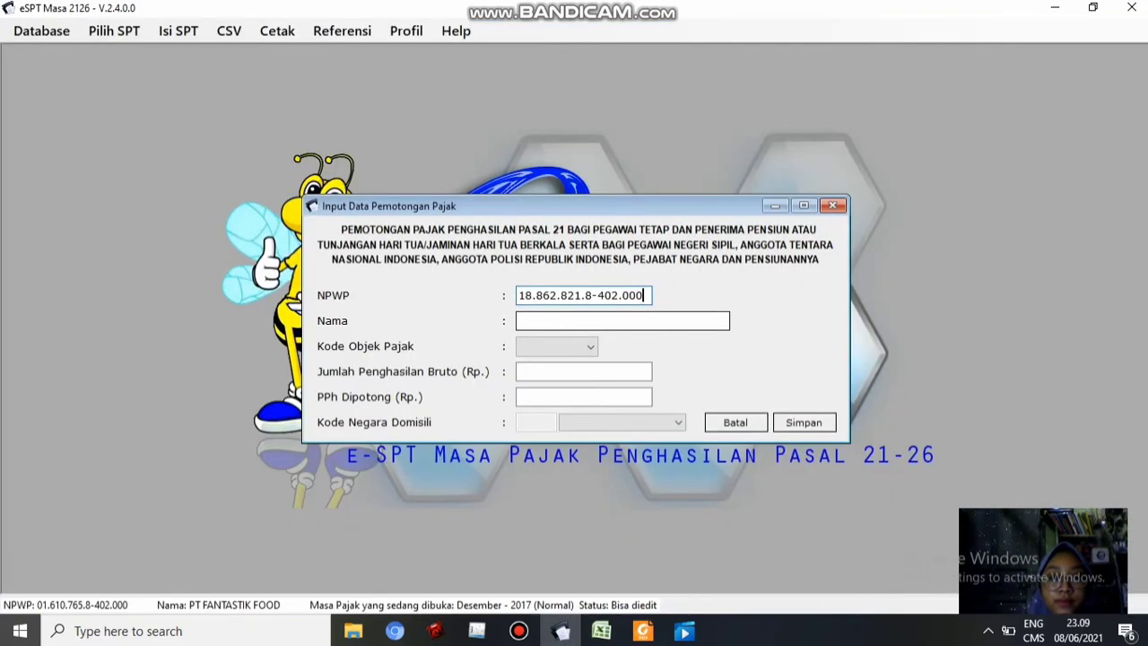
key(Tab)
text(Farhat)
key(Tab)
key(Down)
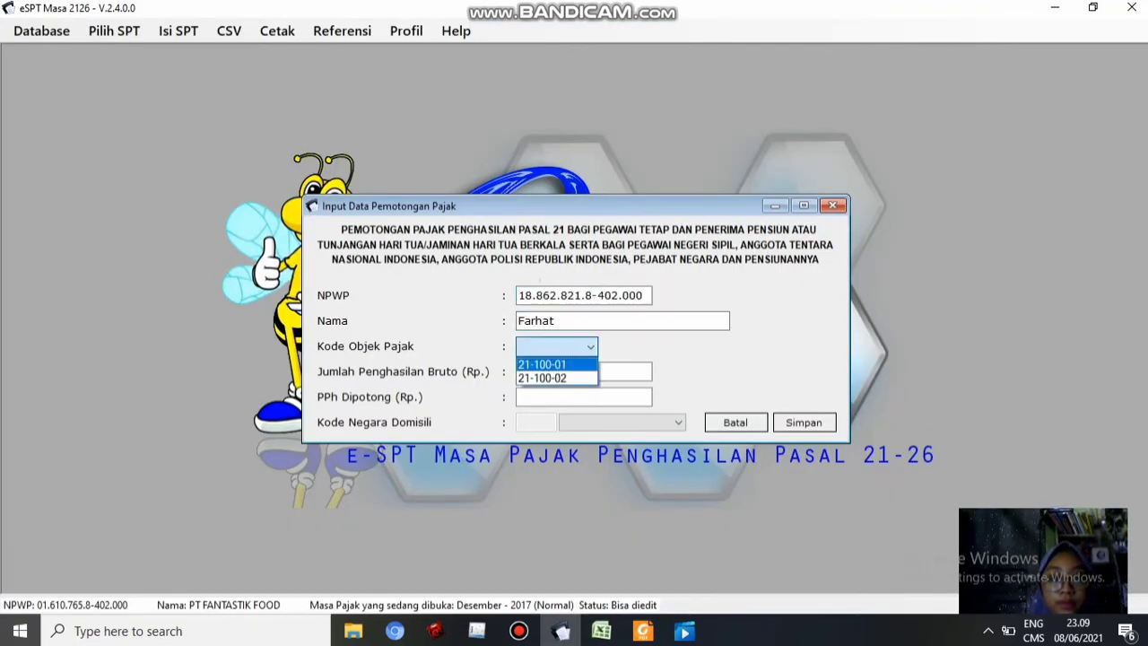
key(Tab)
Enter gross 12.750.000 and tax 659.583 from J16 and J27, then save and start a new record
key(alt+Tab)
click(434, 335)
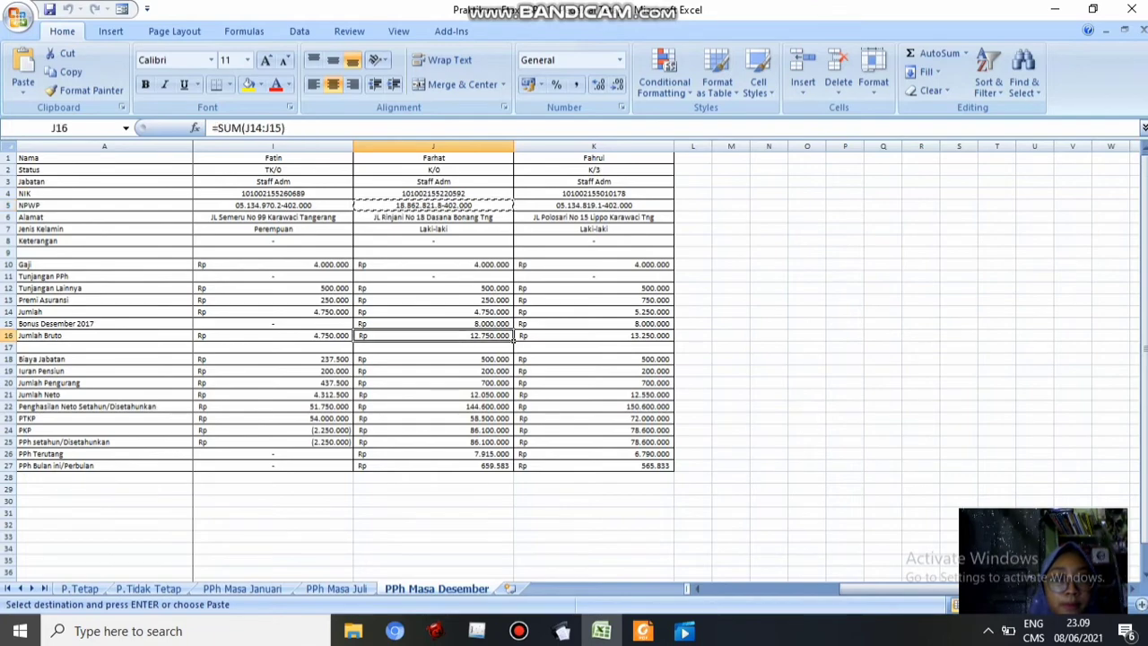
key(ctrl+c)
key(alt+Tab)
key(ctrl+v)
key(Tab)
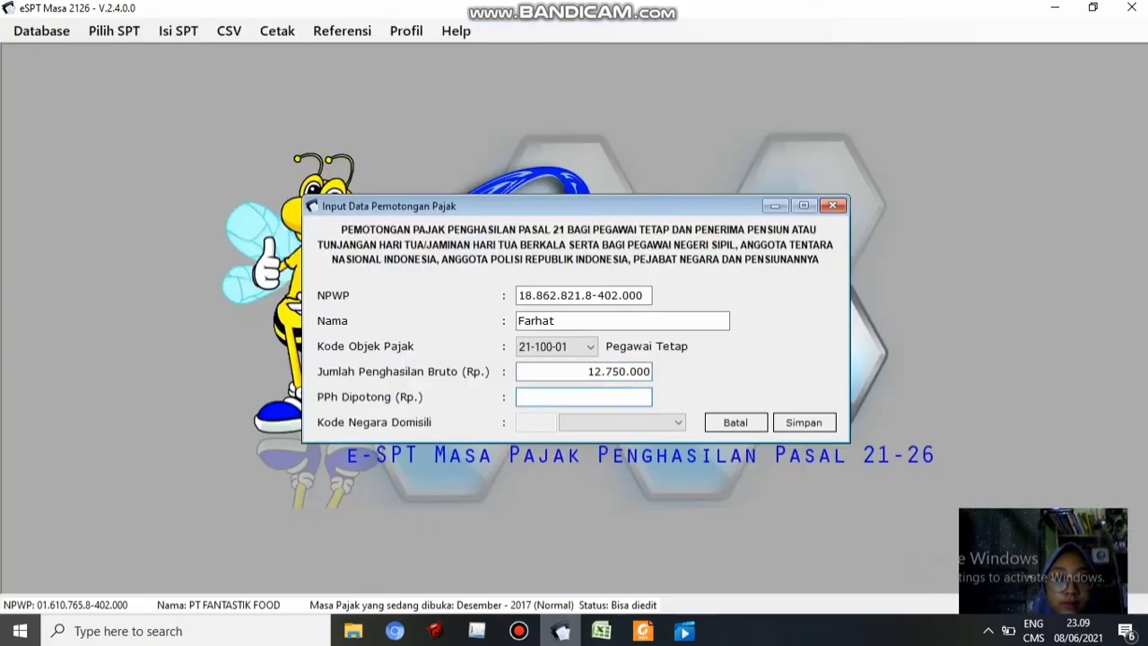
key(alt+Tab)
click(433, 466)
key(ctrl+c)
key(alt+Tab)
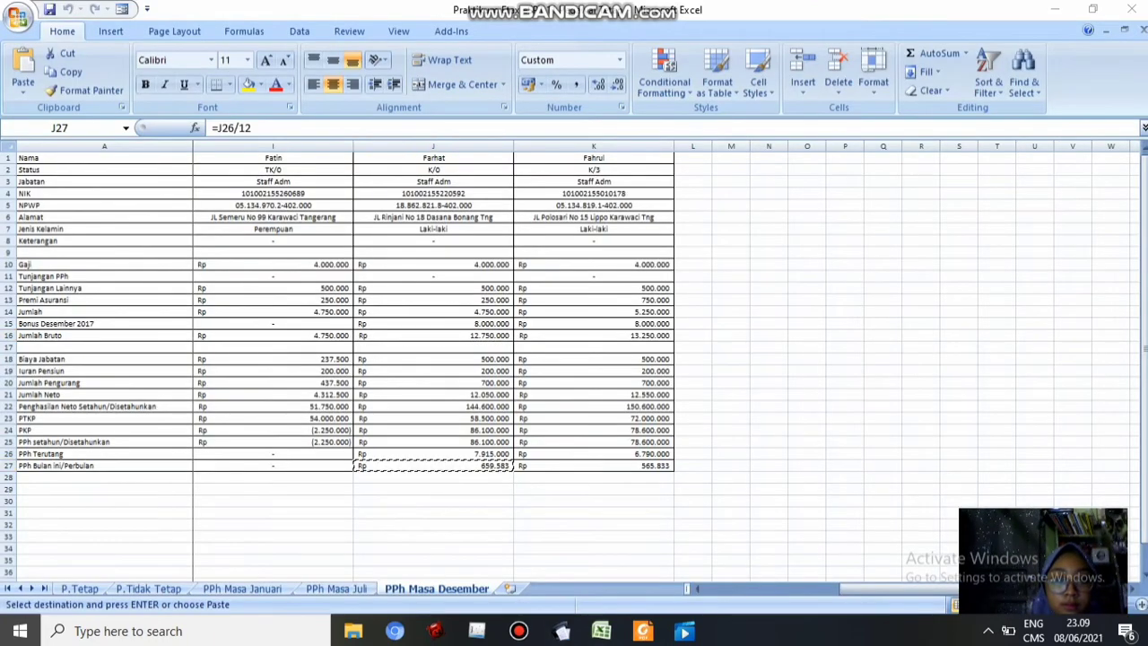
key(ctrl+v)
key(Tab)
key(Return)
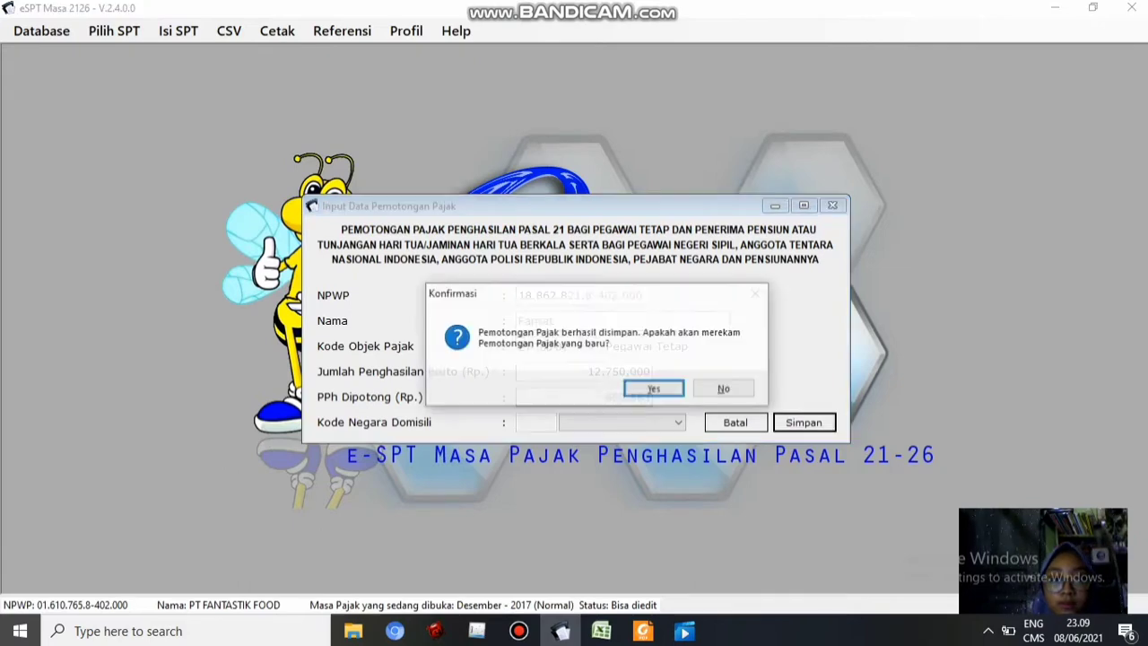
key(Return)
Paste the next employee's NPWP from cell K5 and type the employee's name
key(alt+Tab)
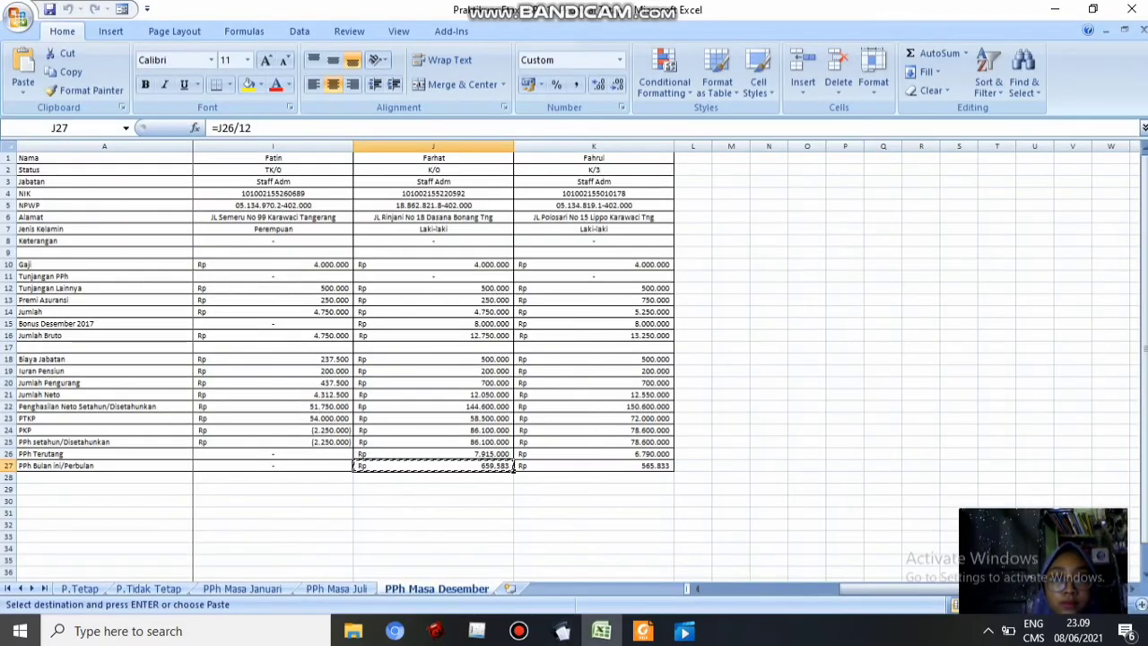
click(594, 206)
key(ctrl+c)
key(alt+Tab)
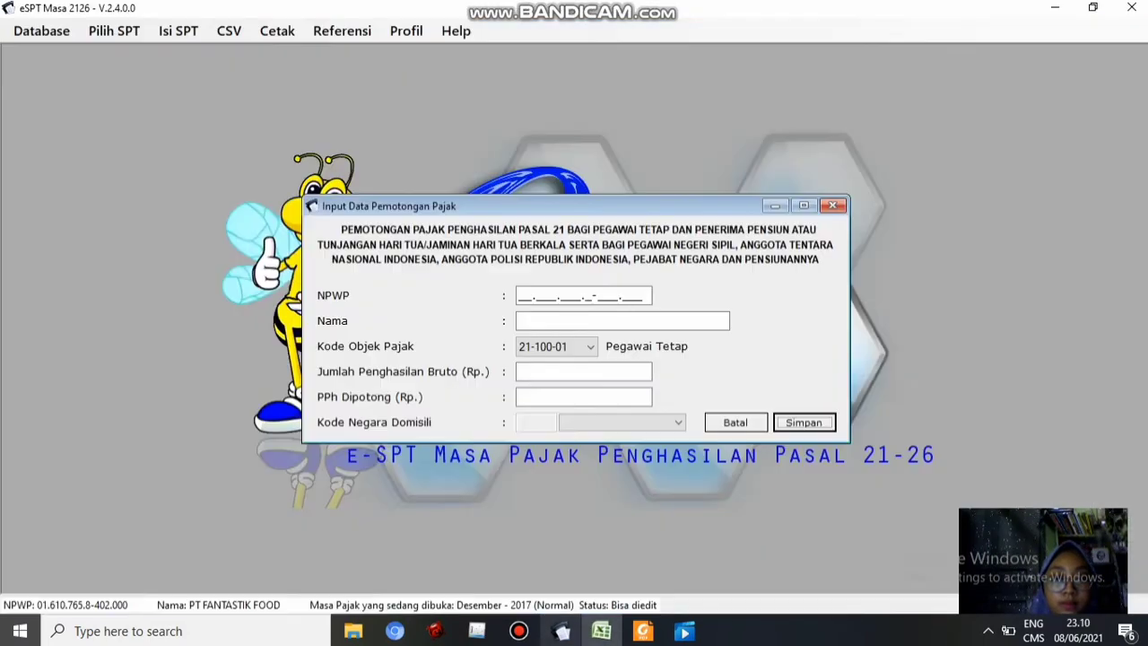
key(shift+Tab)
key(shift+Tab)
key(shift+Tab)
key(shift+Tab)
key(shift+Tab)
key(shift+Tab)
key(ctrl+v)
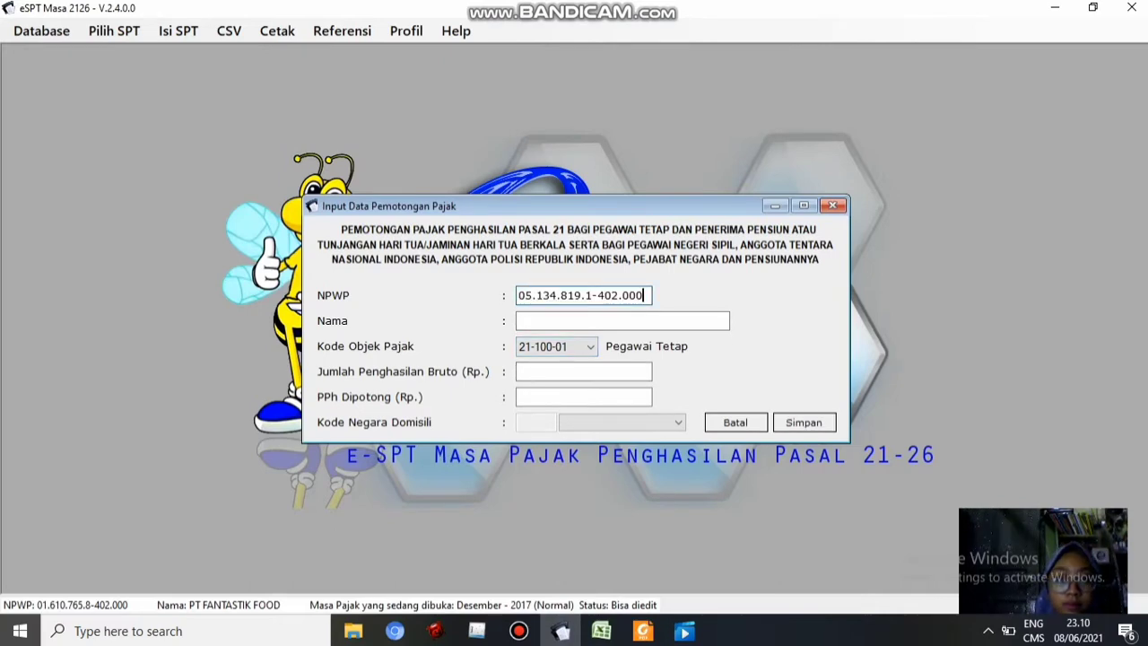
key(Tab)
text(Fahrul)
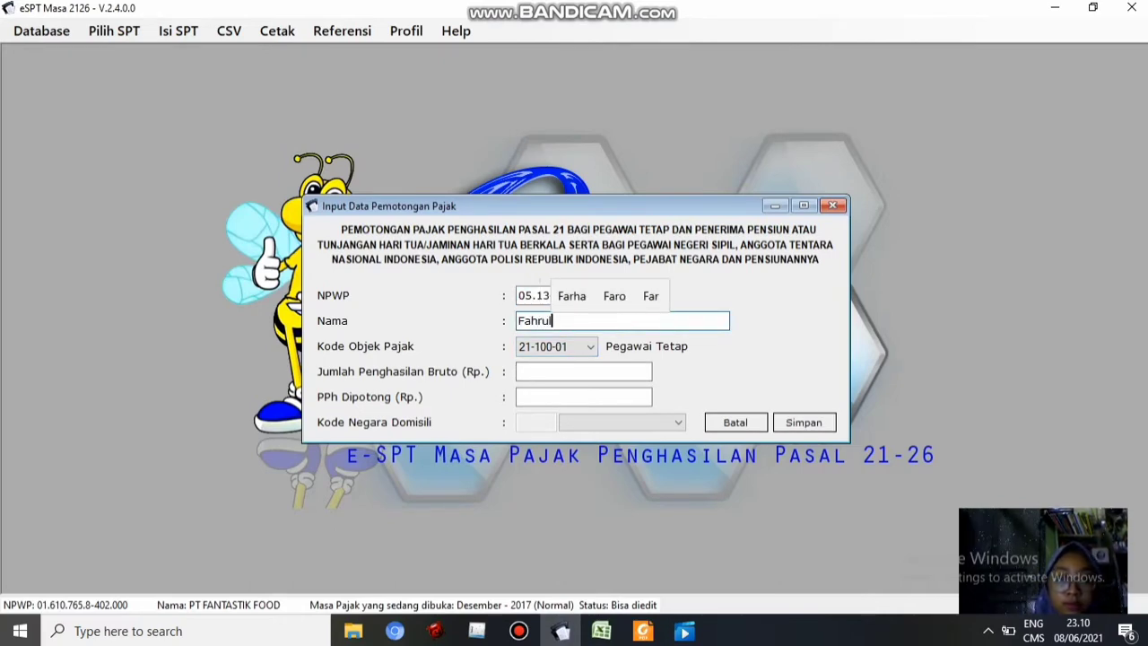
key(Tab)
key(Tab)
key(Tab)
Enter gross 13.250.000 and tax 565.833 from K16 and K27, save, and close the entry form
key(alt+Tab)
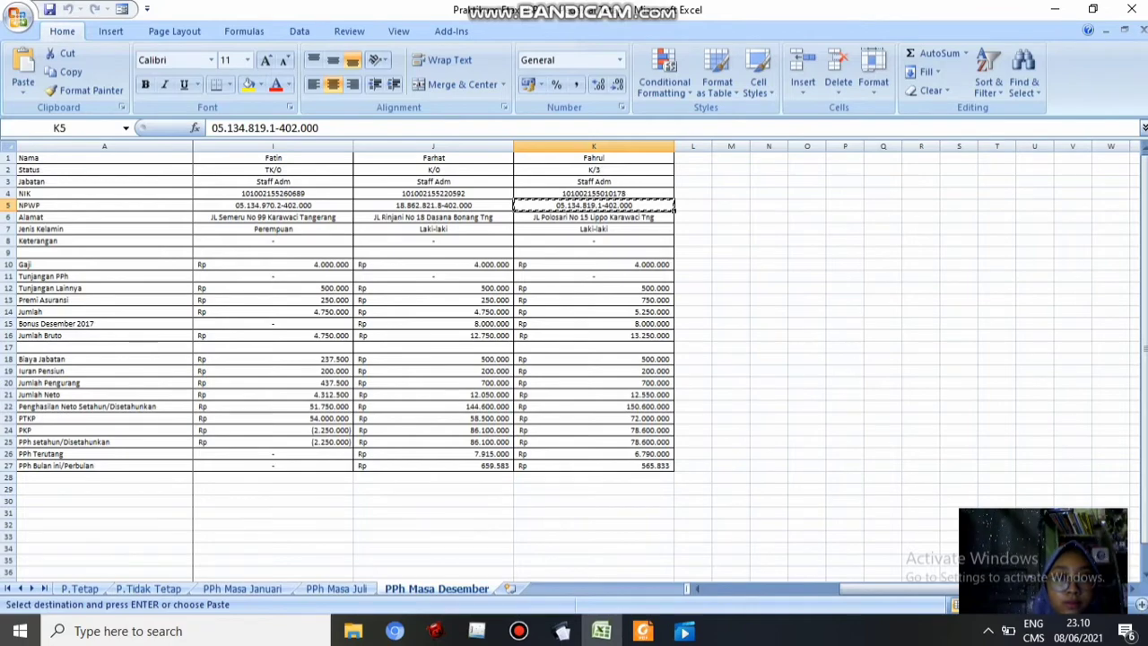
click(594, 336)
key(ctrl+c)
key(alt+Tab)
key(ctrl+v)
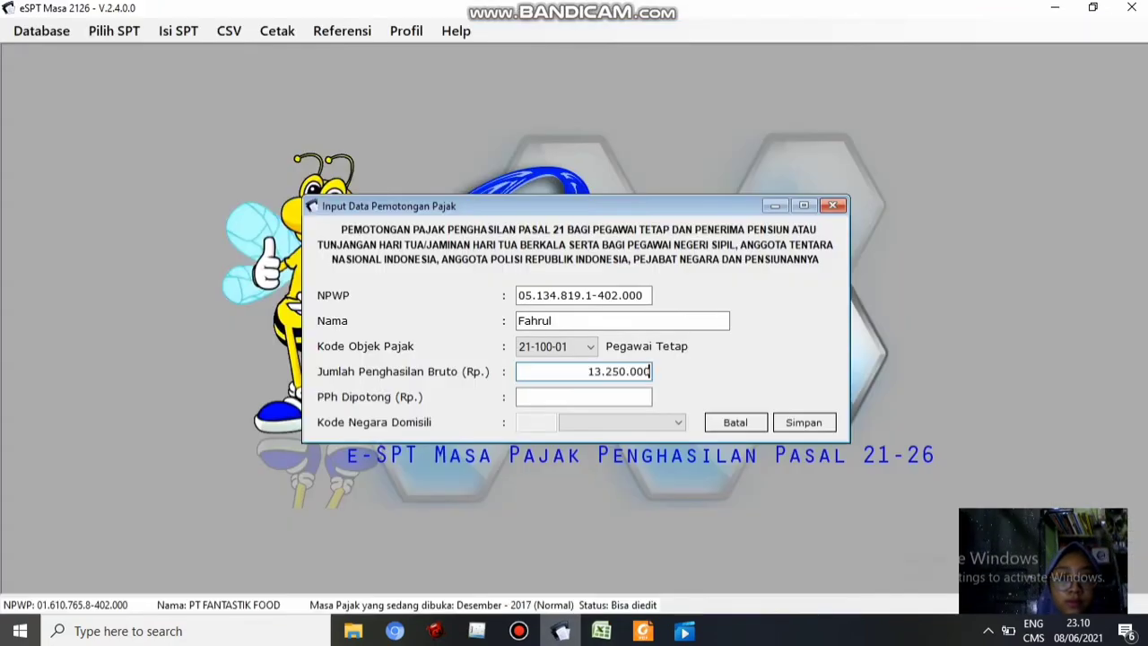
key(Tab)
key(alt+Tab)
click(593, 477)
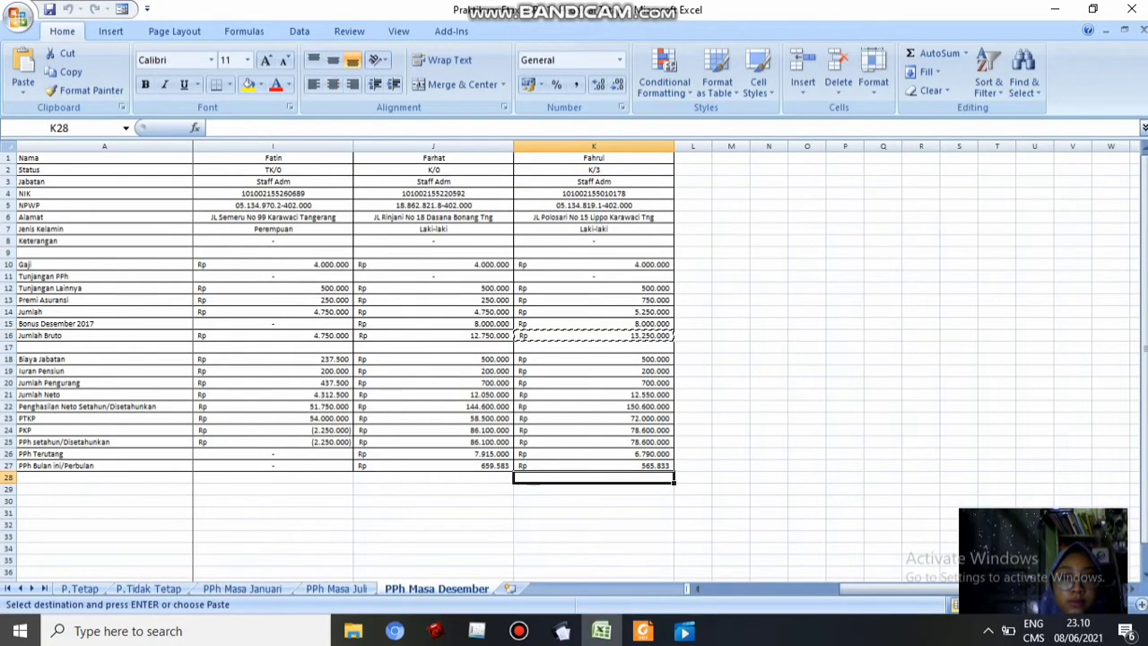
click(594, 466)
key(ctrl+c)
key(alt+Tab)
key(ctrl+v)
key(Tab)
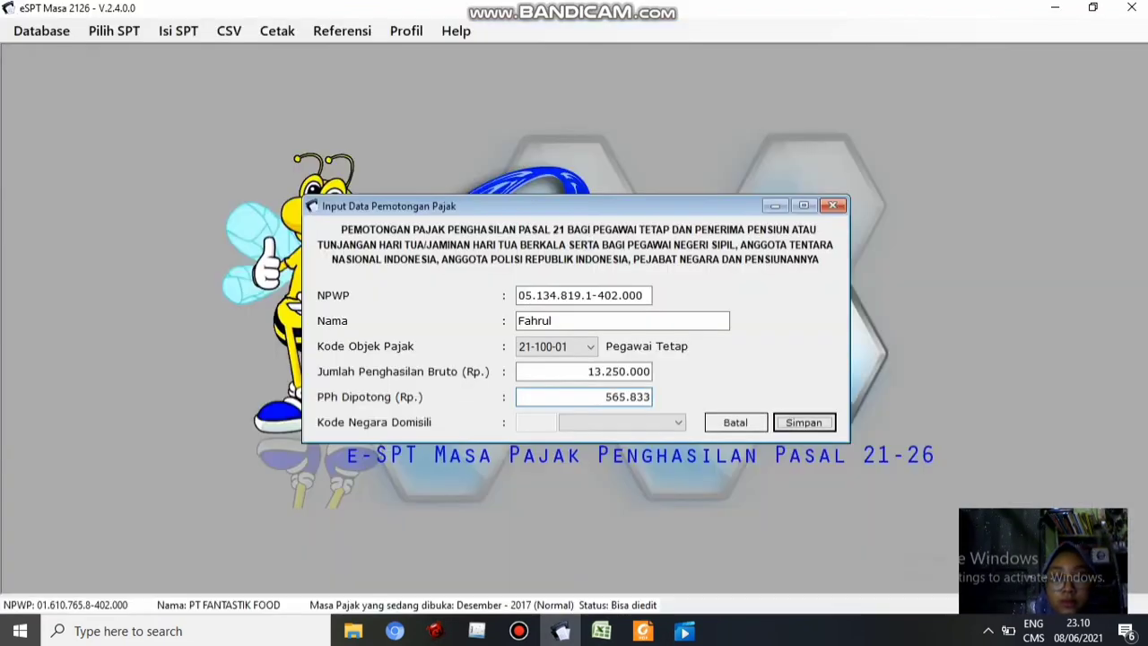
key(Return)
key(Return)
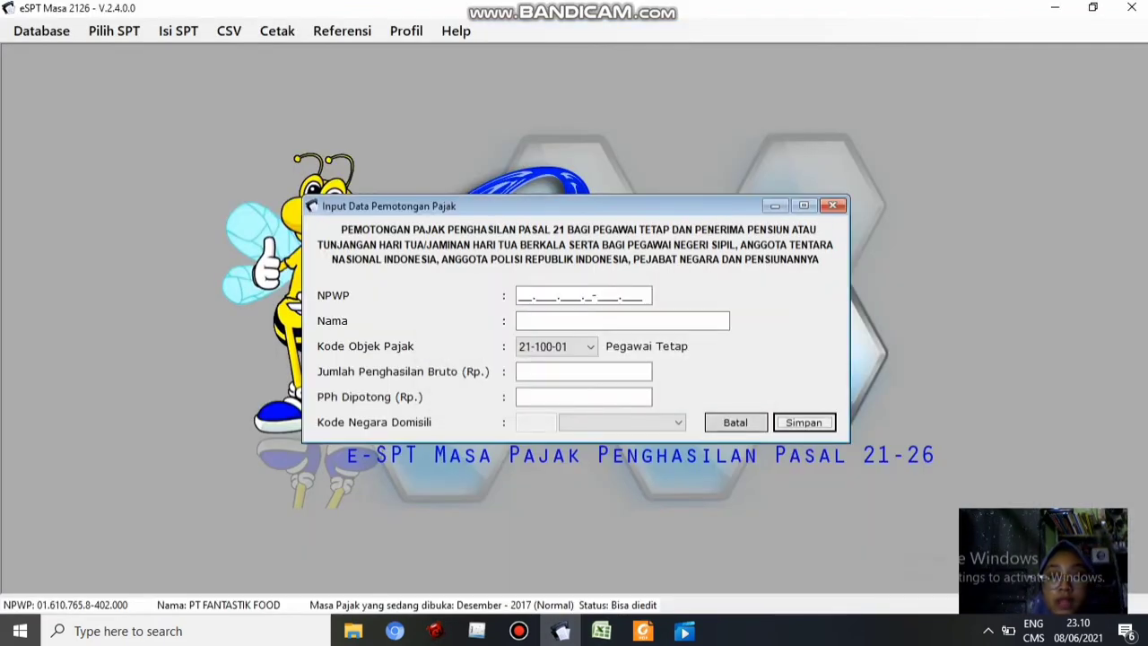
key(shift+Tab)
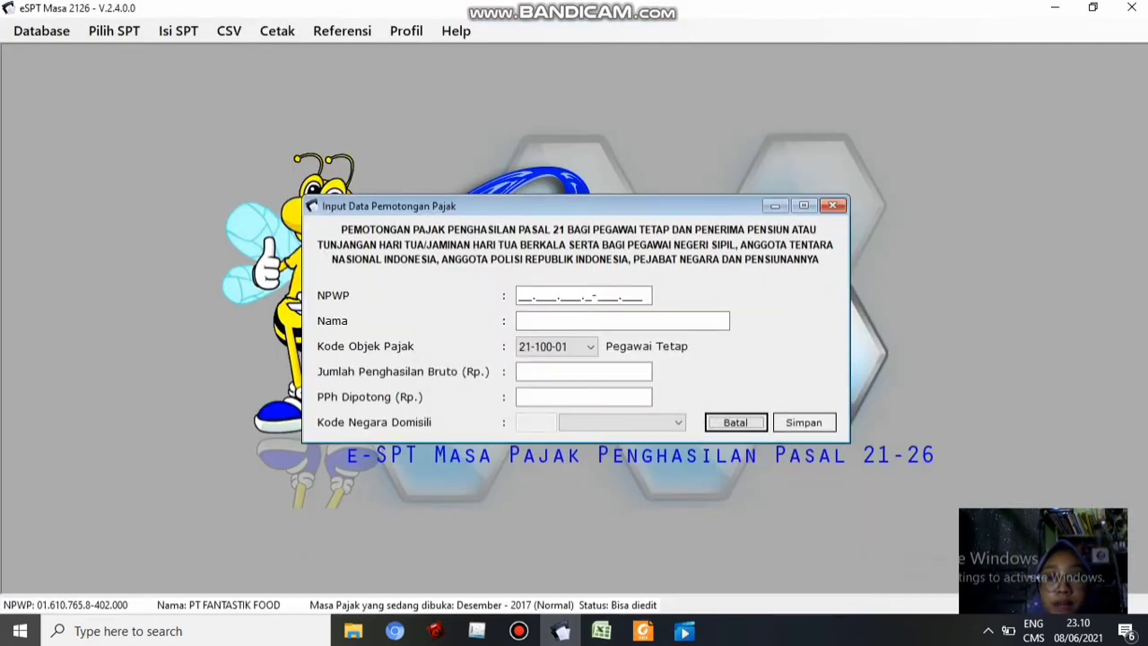
key(Return)
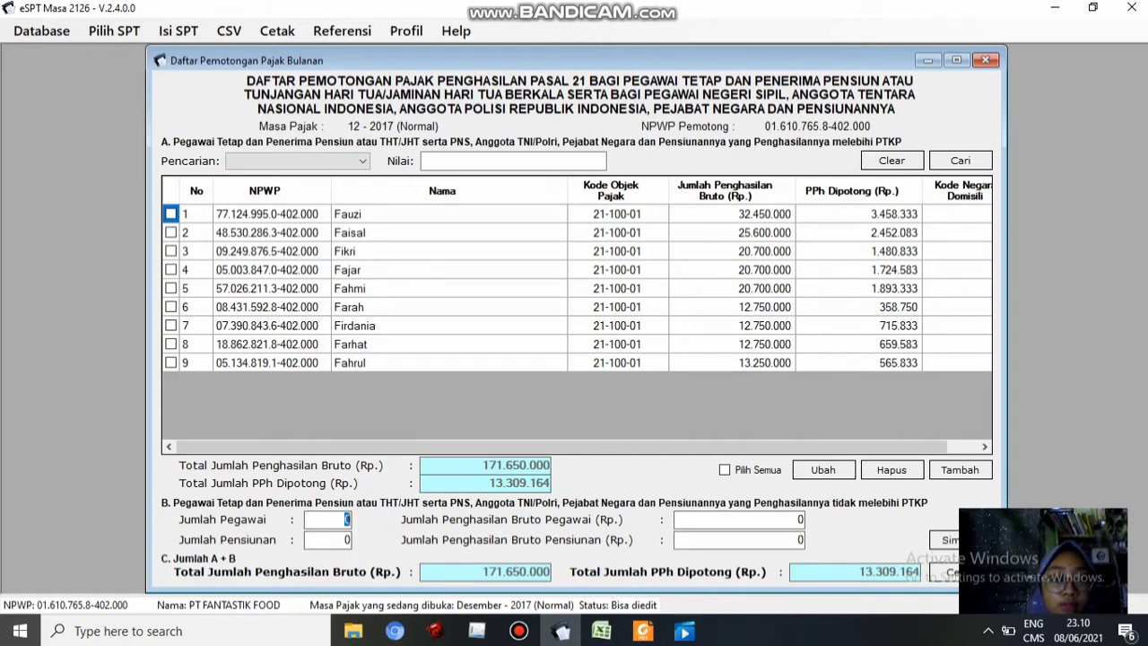
In part B, enter 1 employee and paste gross income 4.750.000 from cell I16
text(1)
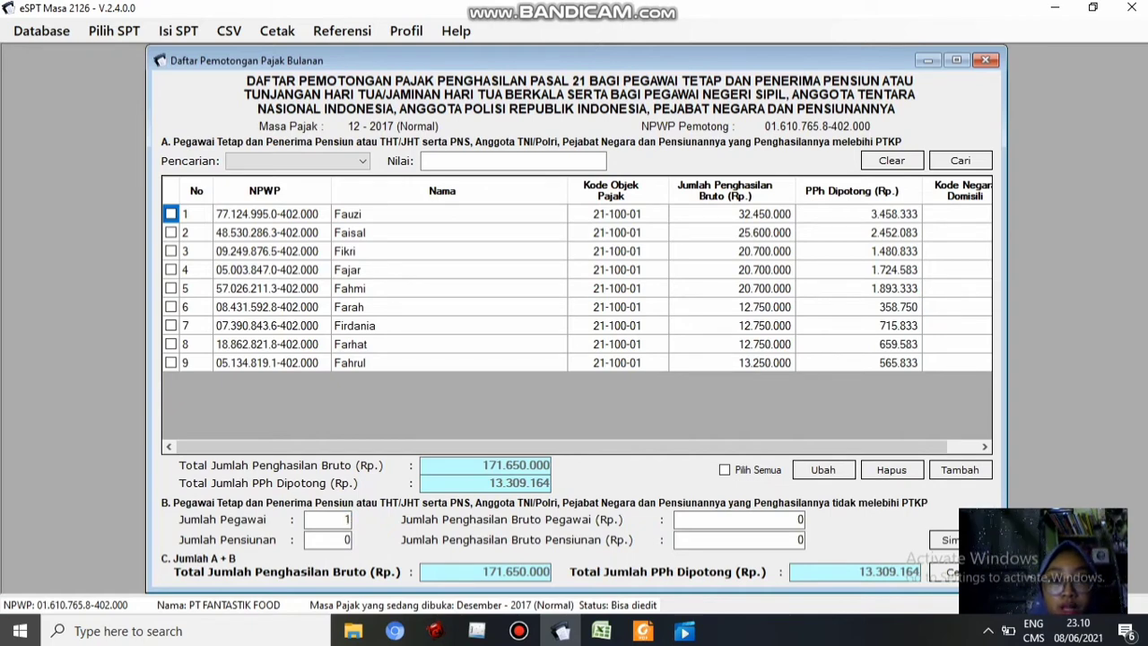
click(797, 519)
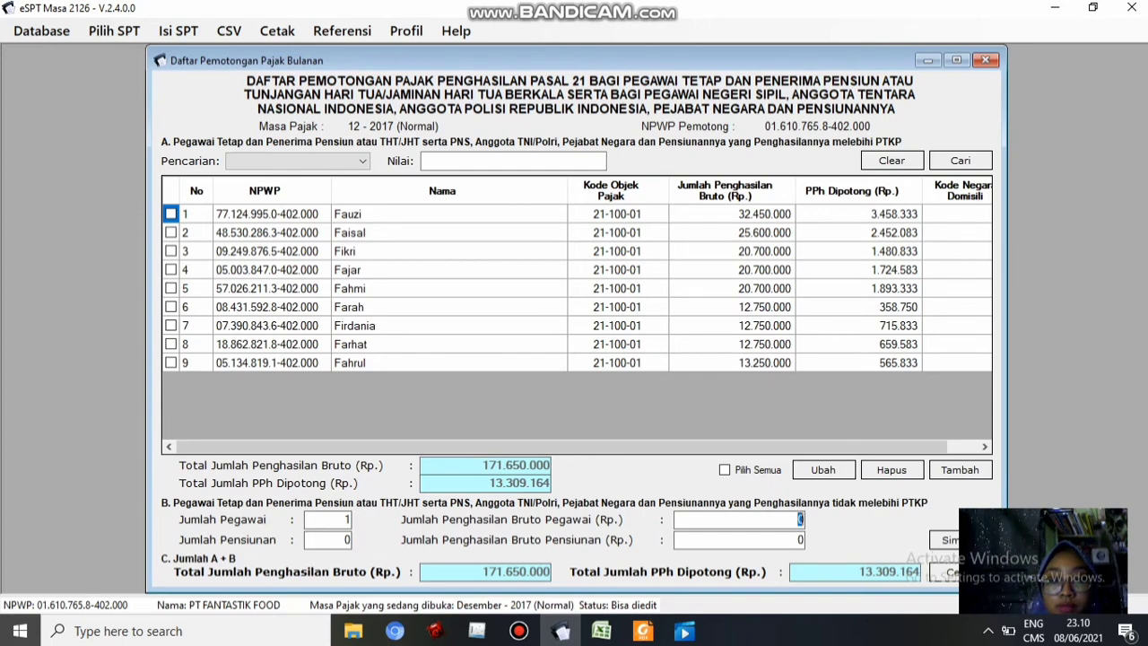
click(601, 631)
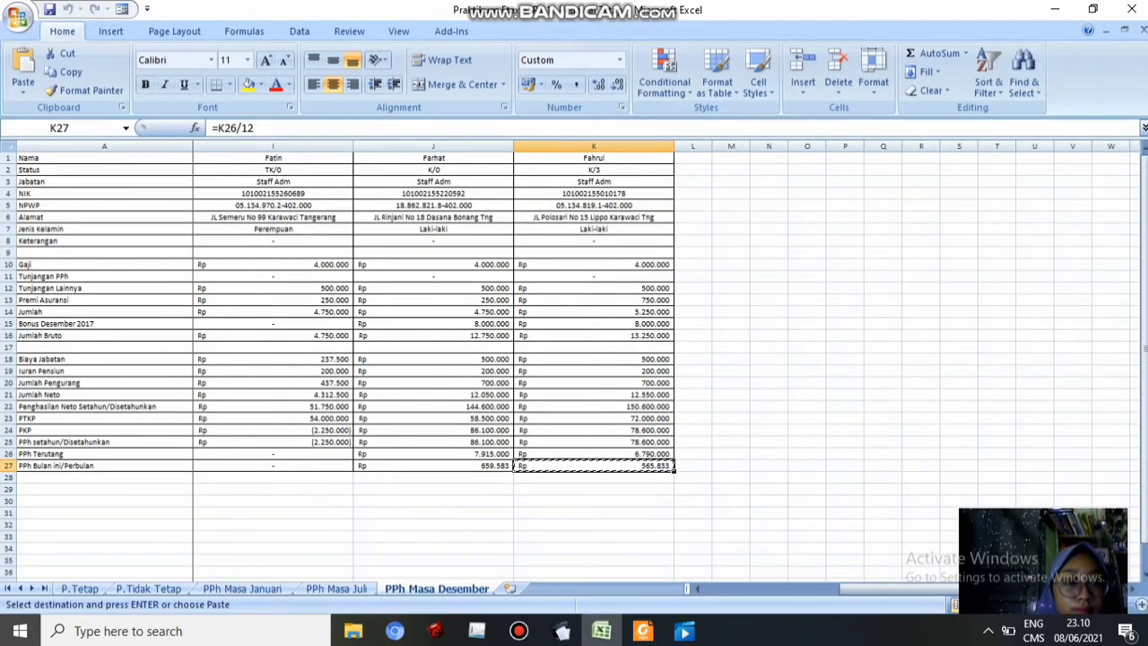
click(272, 336)
key(ctrl+c)
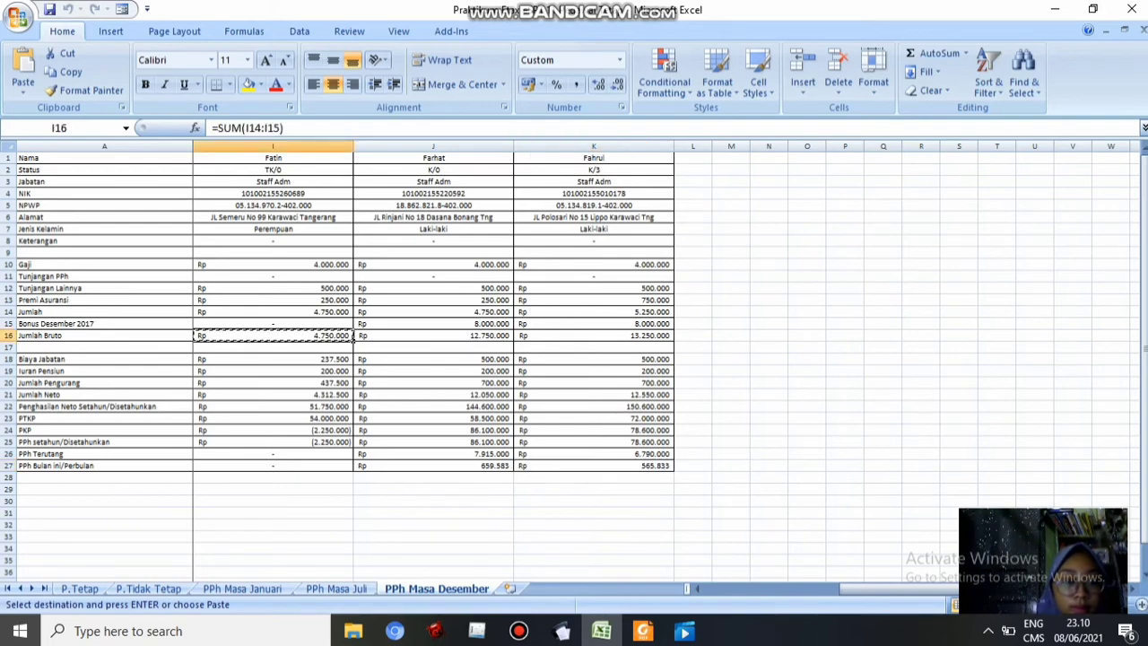
click(561, 631)
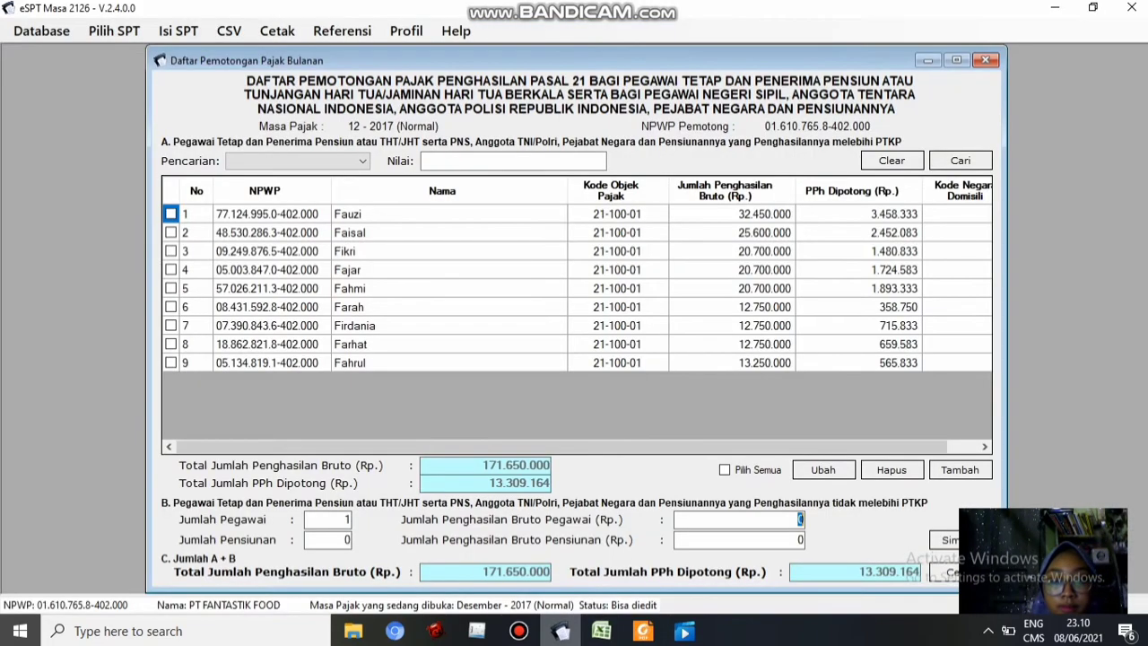
key(ctrl+v)
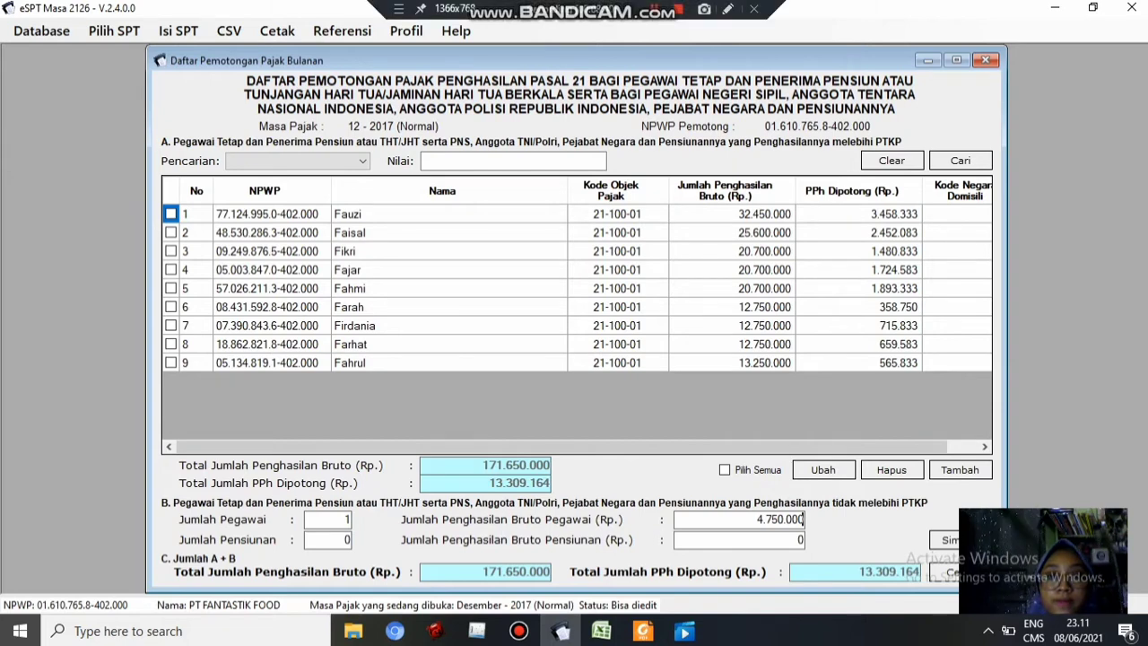
click(654, 9)
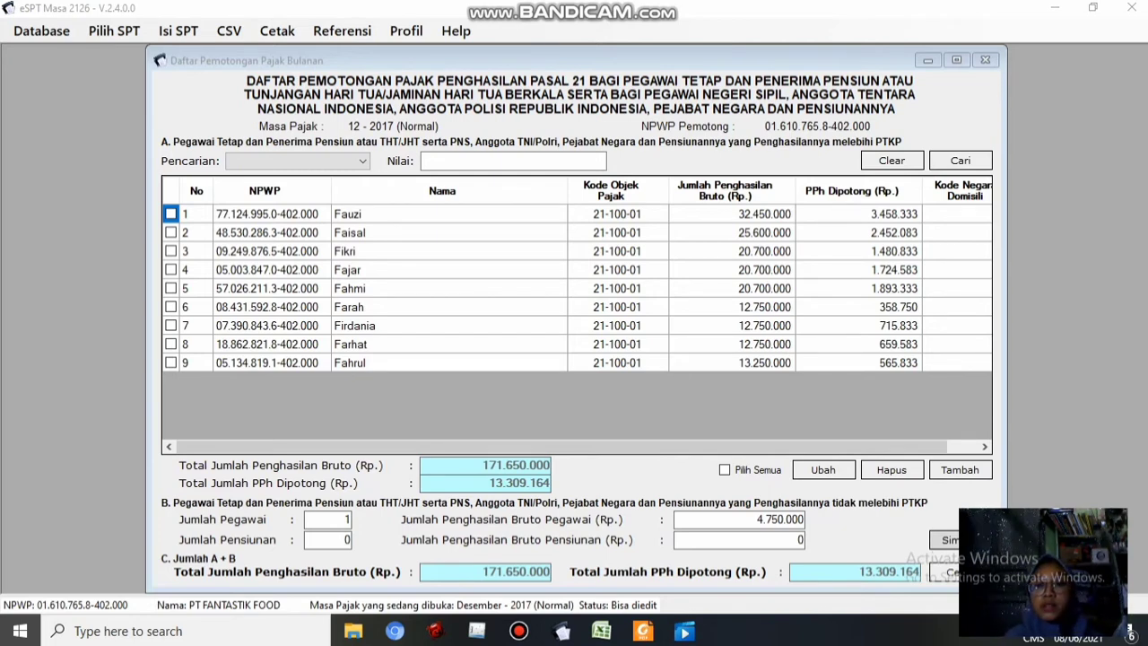
Save part B twice, acknowledging each confirmation, then close the Daftar Pemotongan Pajak Bulanan window
click(960, 540)
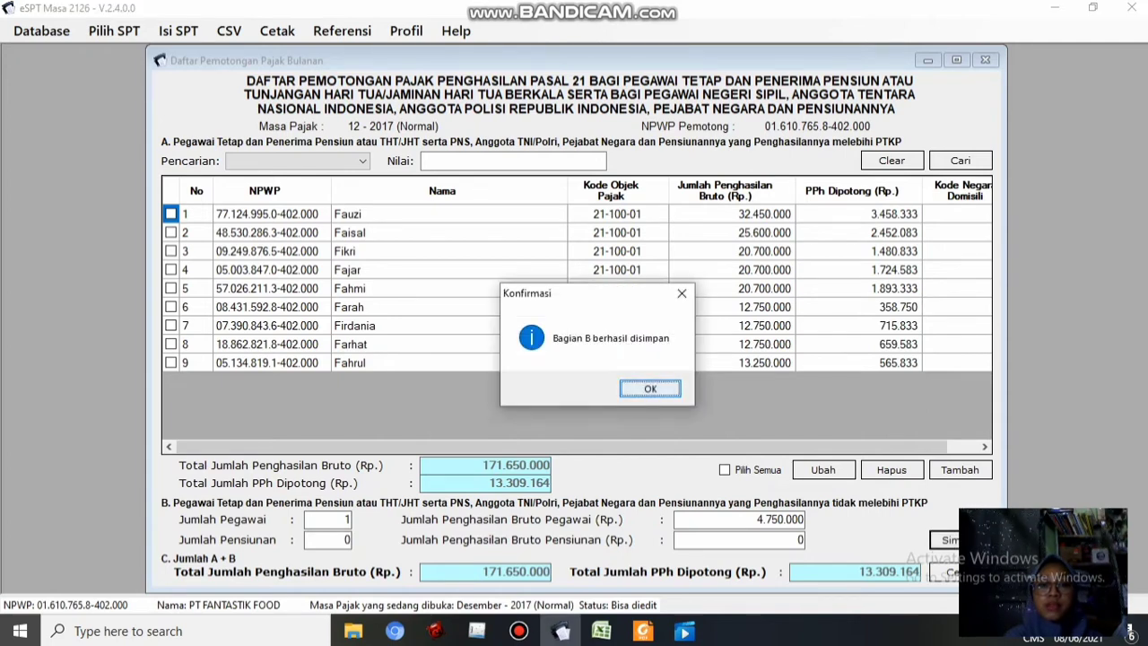
key(Return)
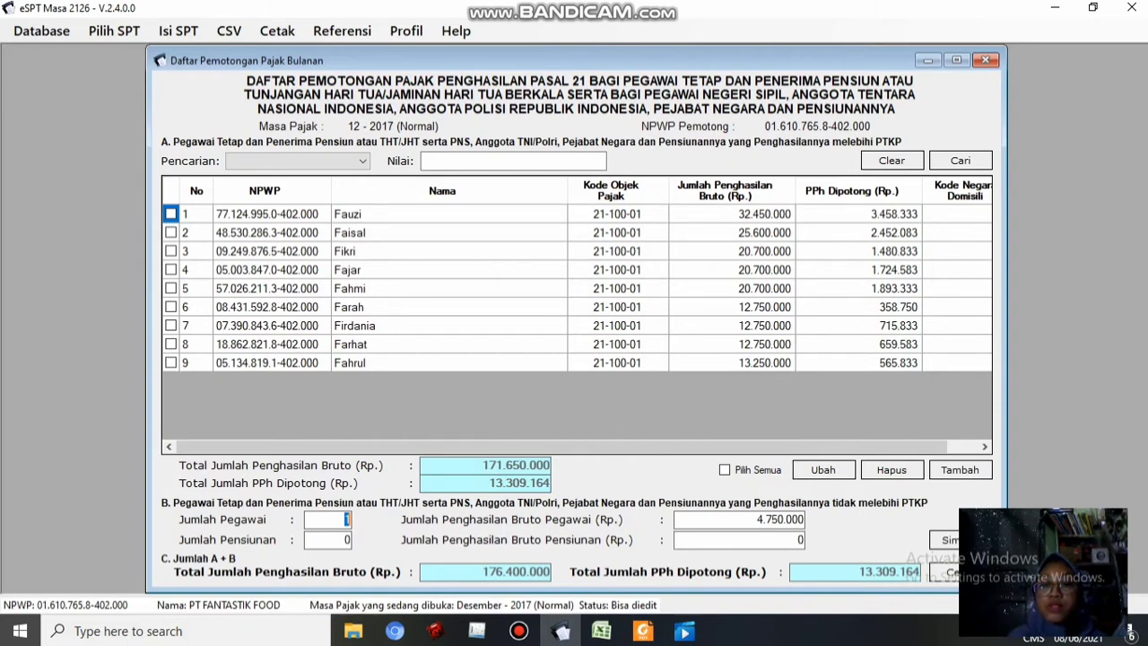
click(966, 540)
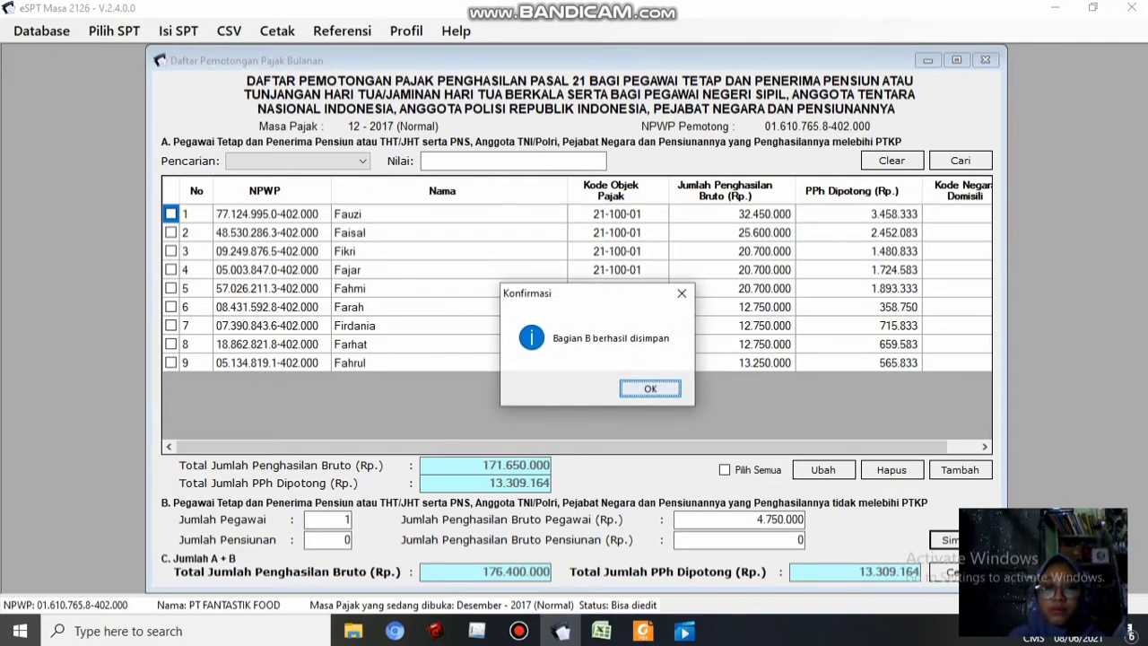
key(Return)
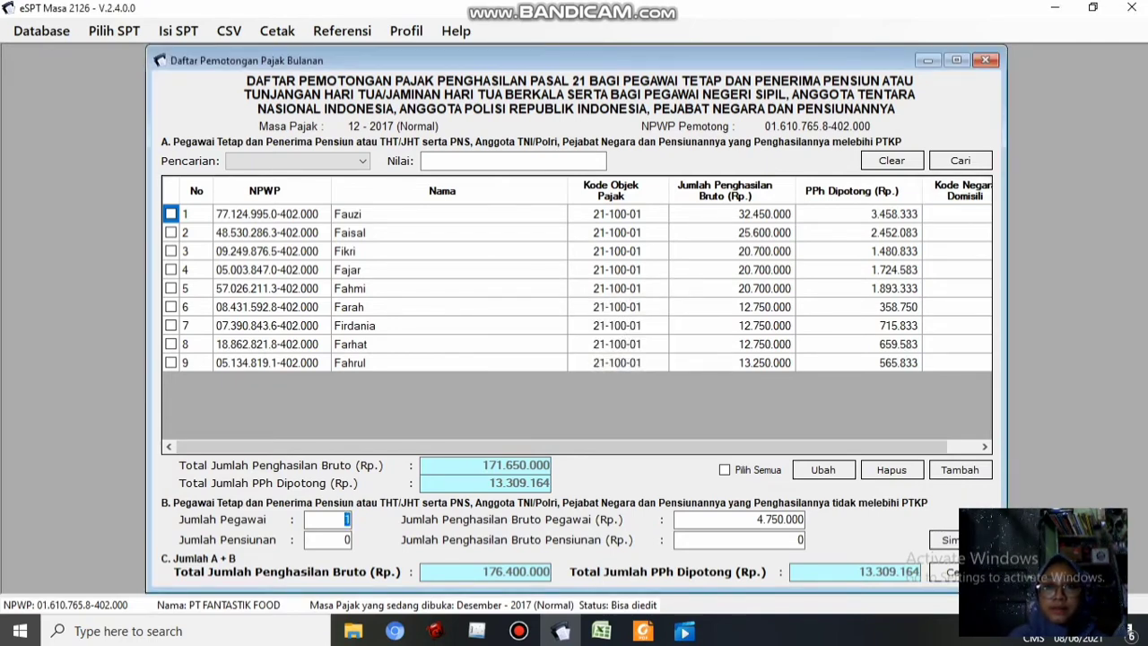
drag(574, 60, 514, 53)
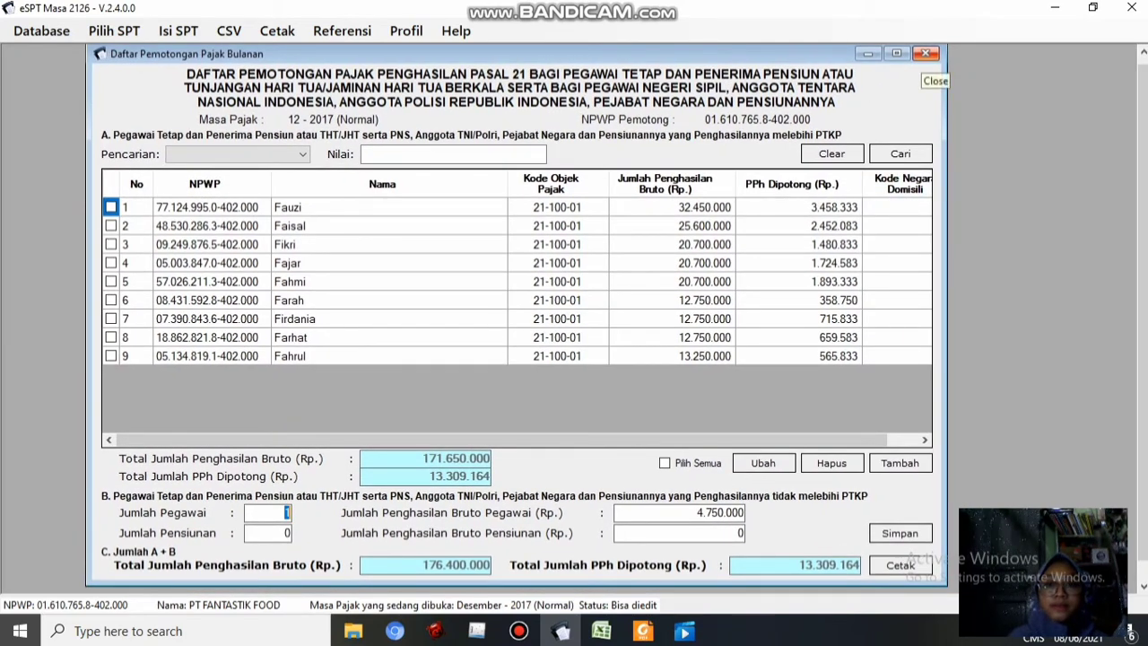
click(926, 54)
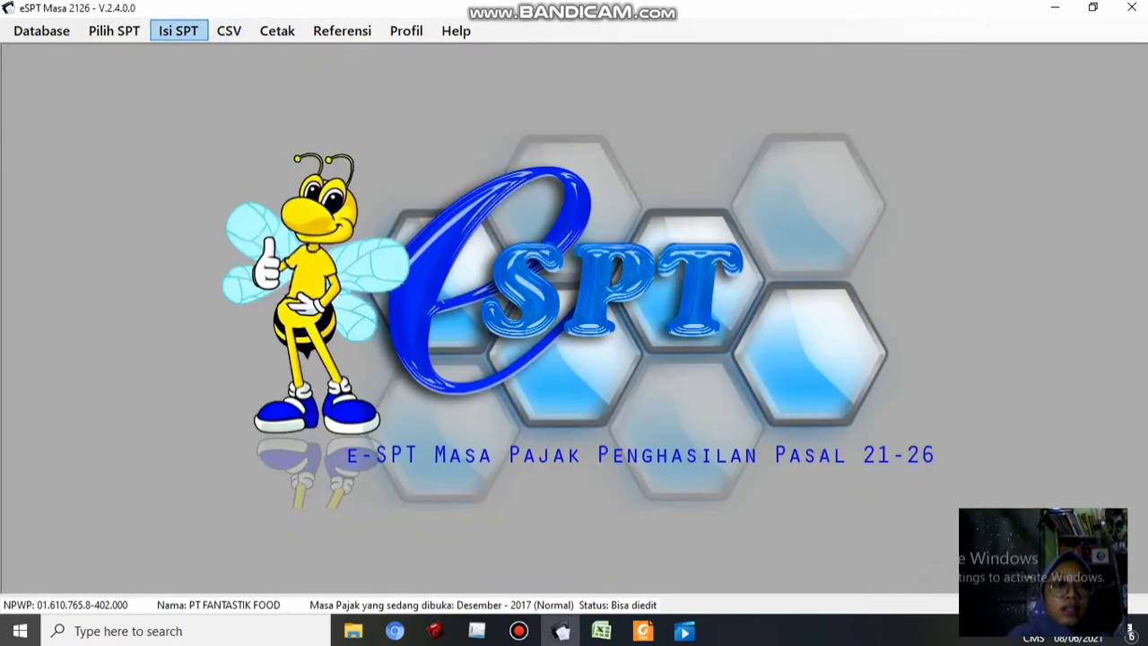
Open the SPT Induk form and review its sections through to the declaration
click(178, 30)
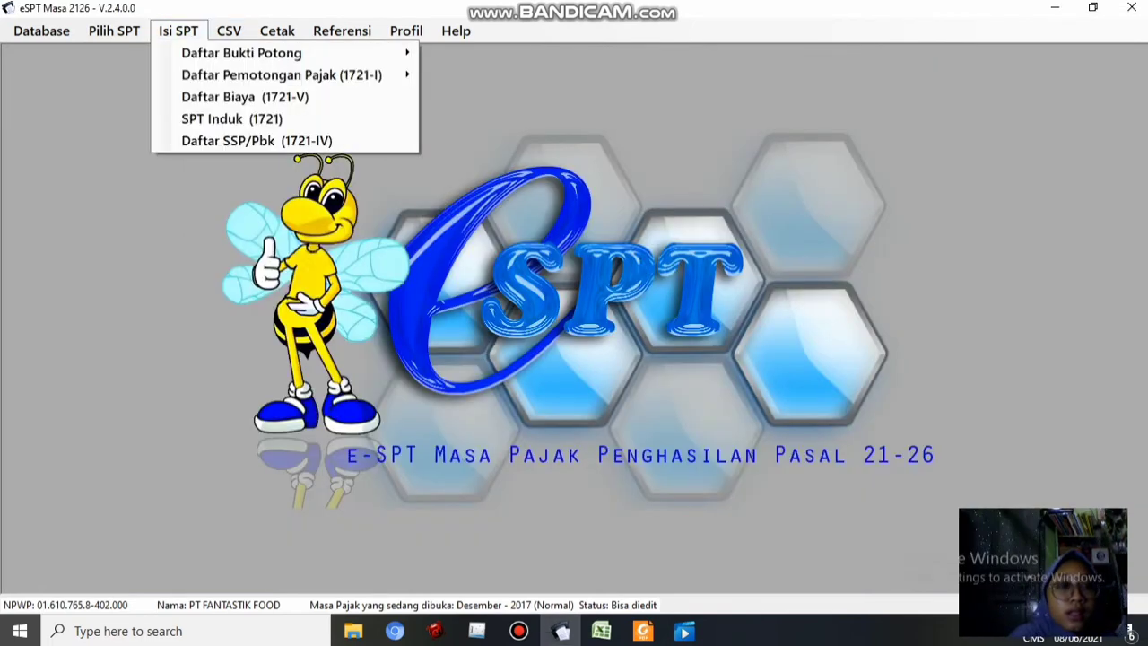
click(231, 118)
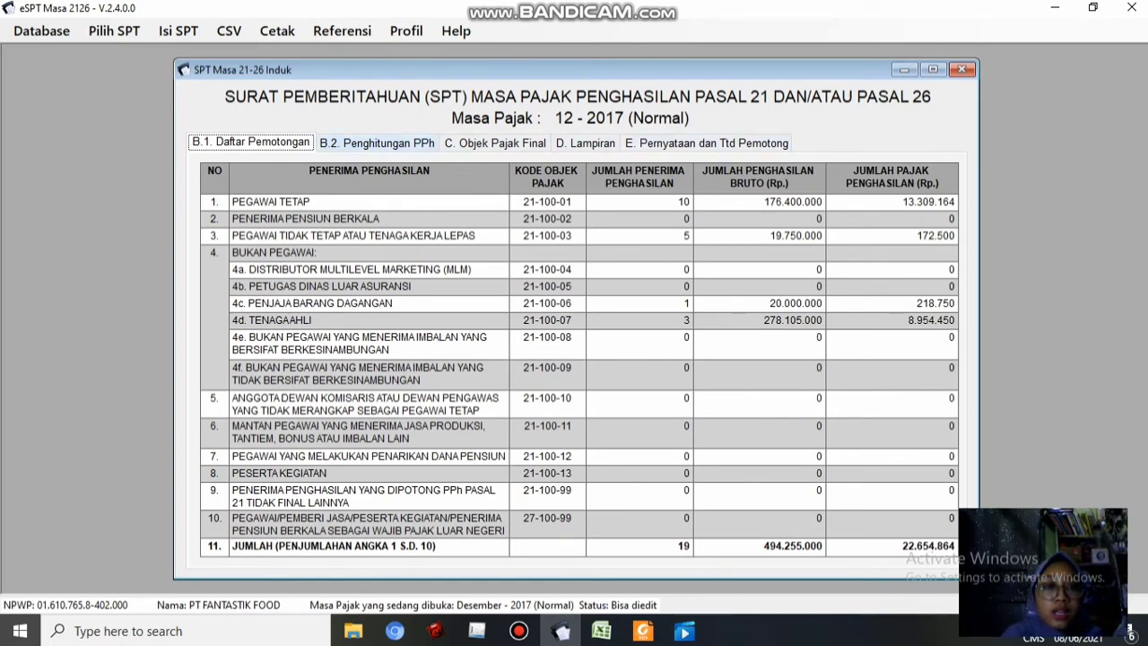
click(377, 142)
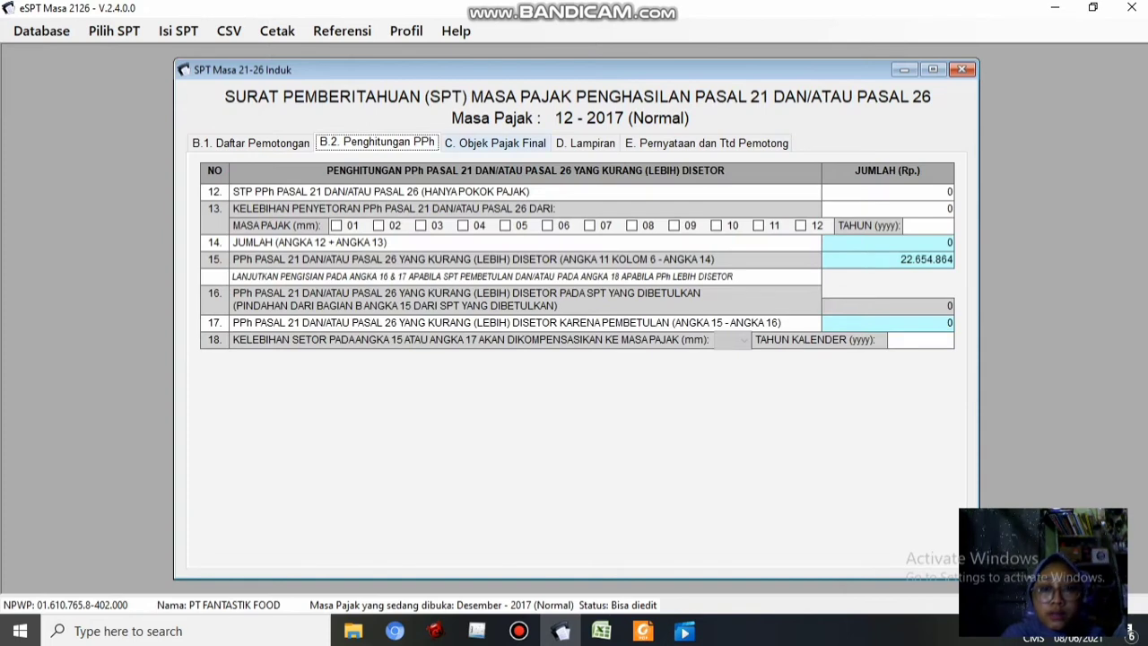
click(495, 142)
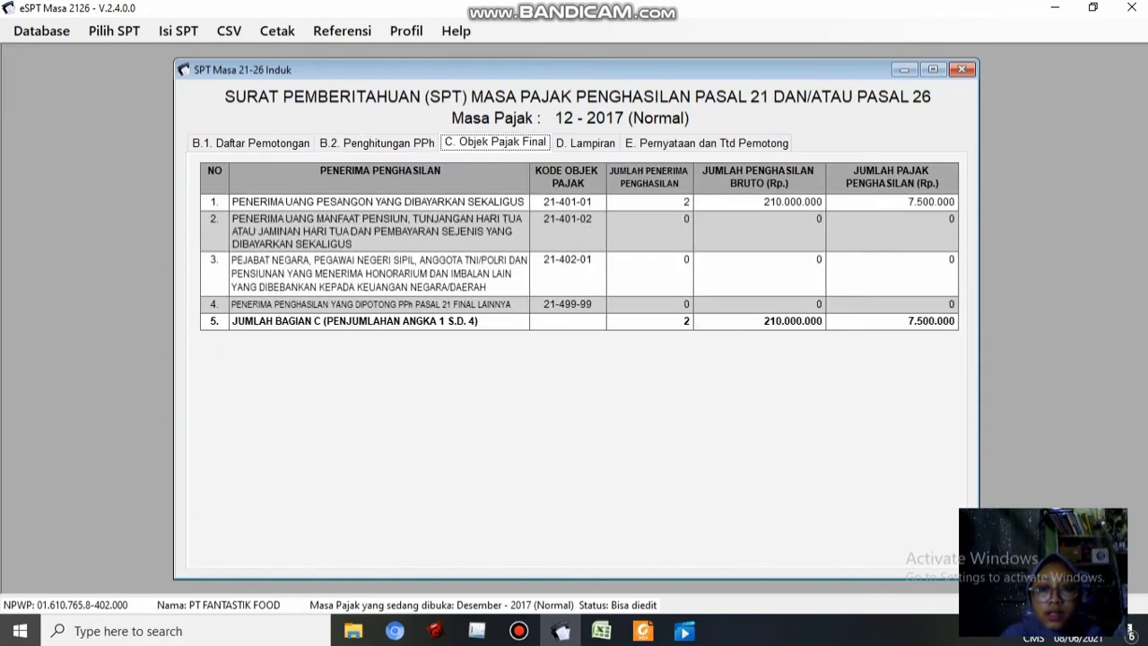
click(585, 143)
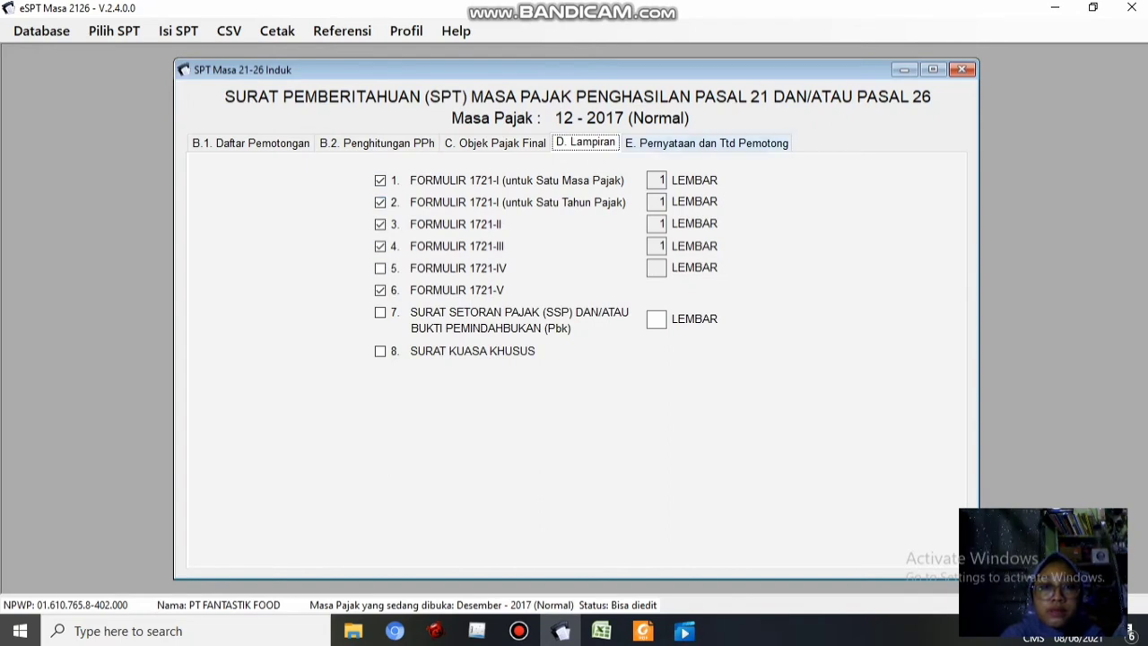
click(707, 143)
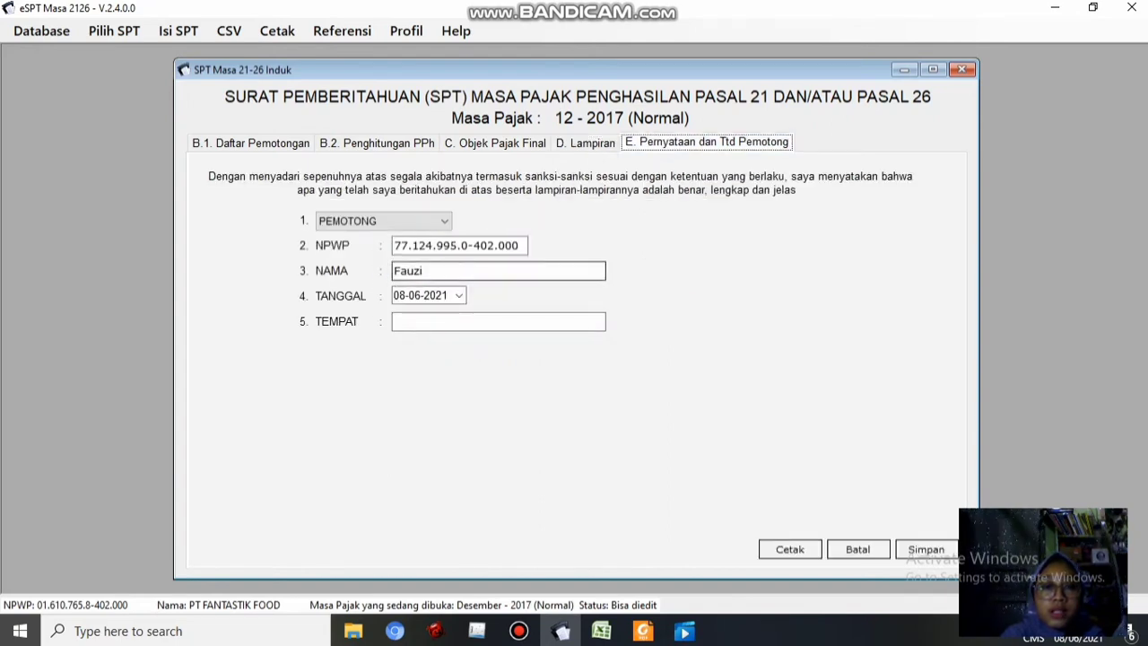
Set the declaration date to 31-12-2017 in the calendar
click(459, 295)
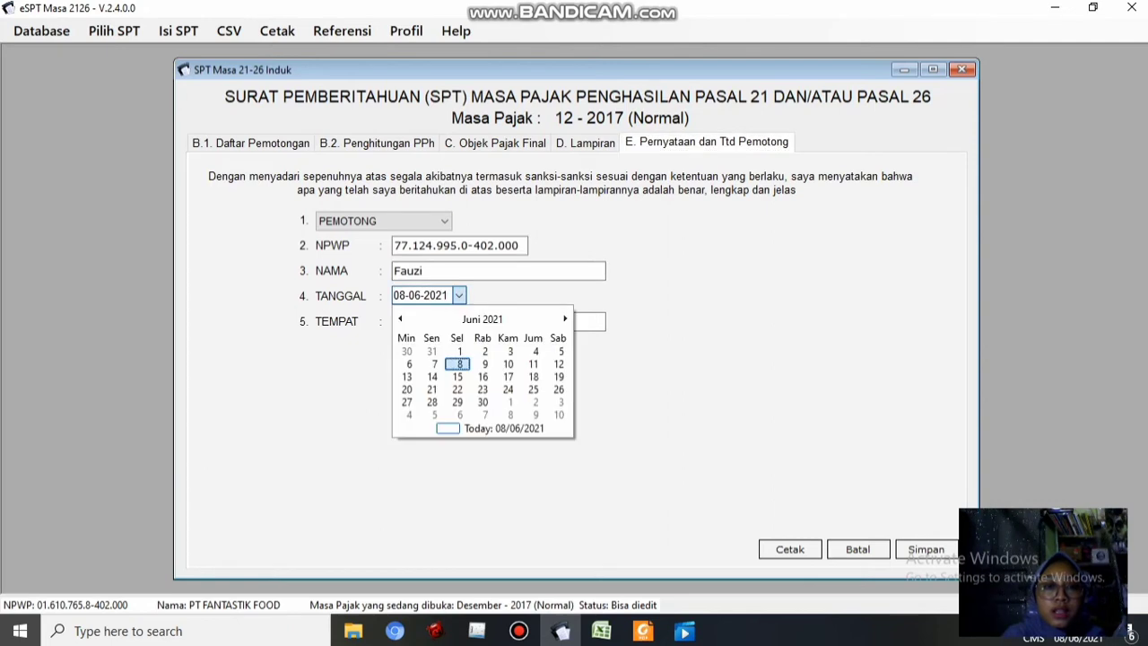
click(482, 318)
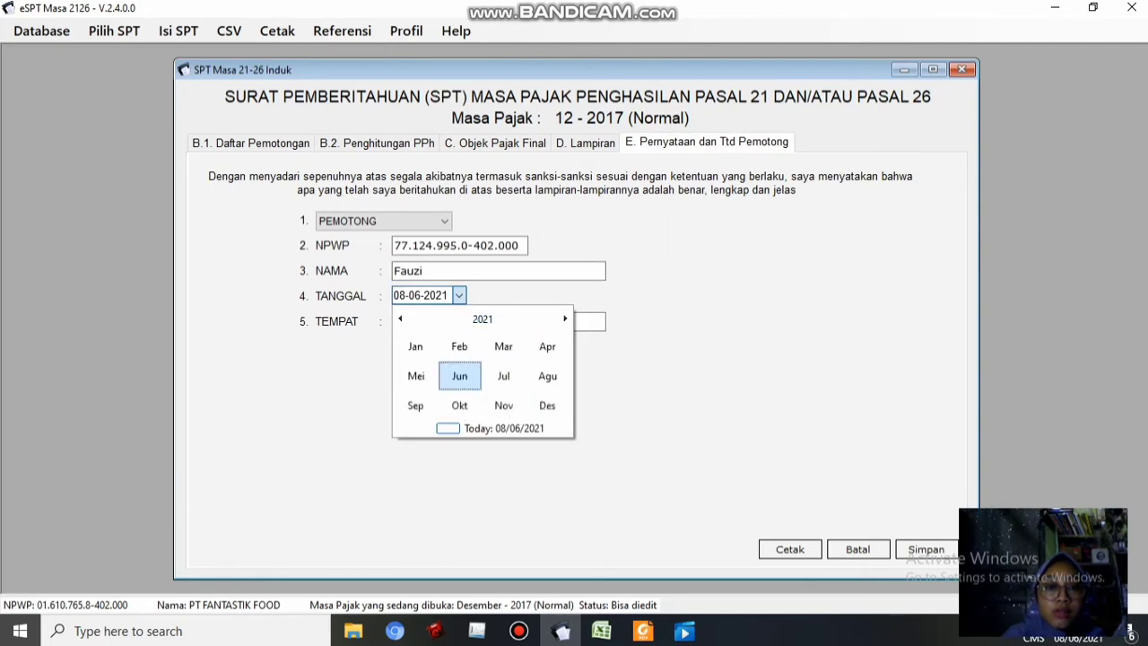
click(483, 318)
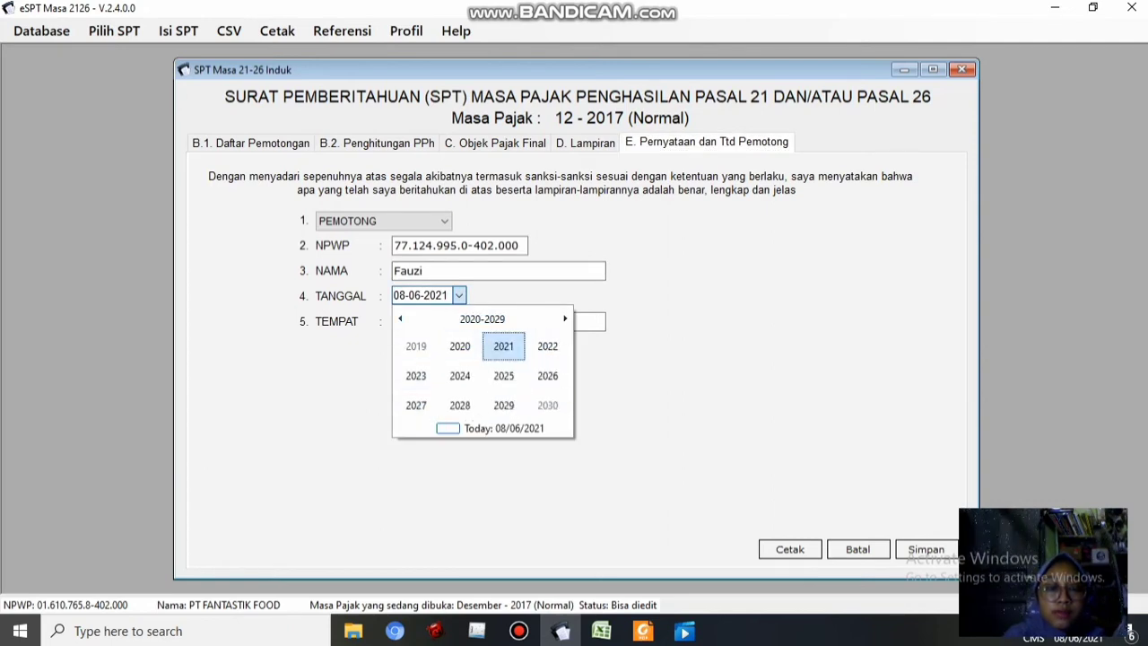
click(400, 318)
click(416, 405)
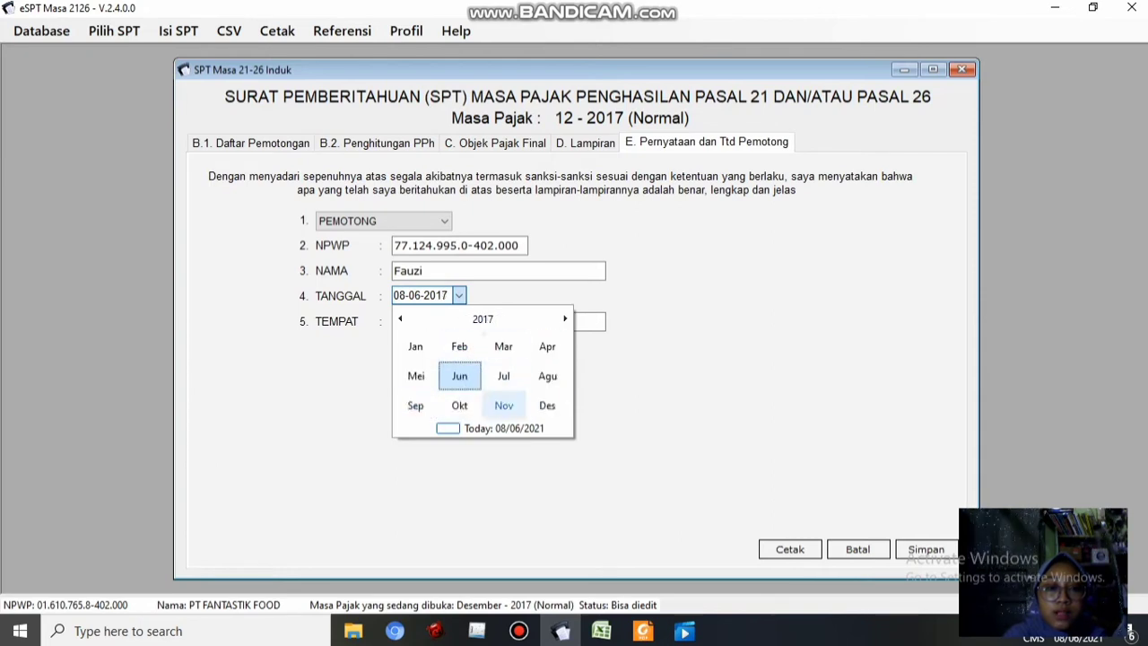
click(547, 405)
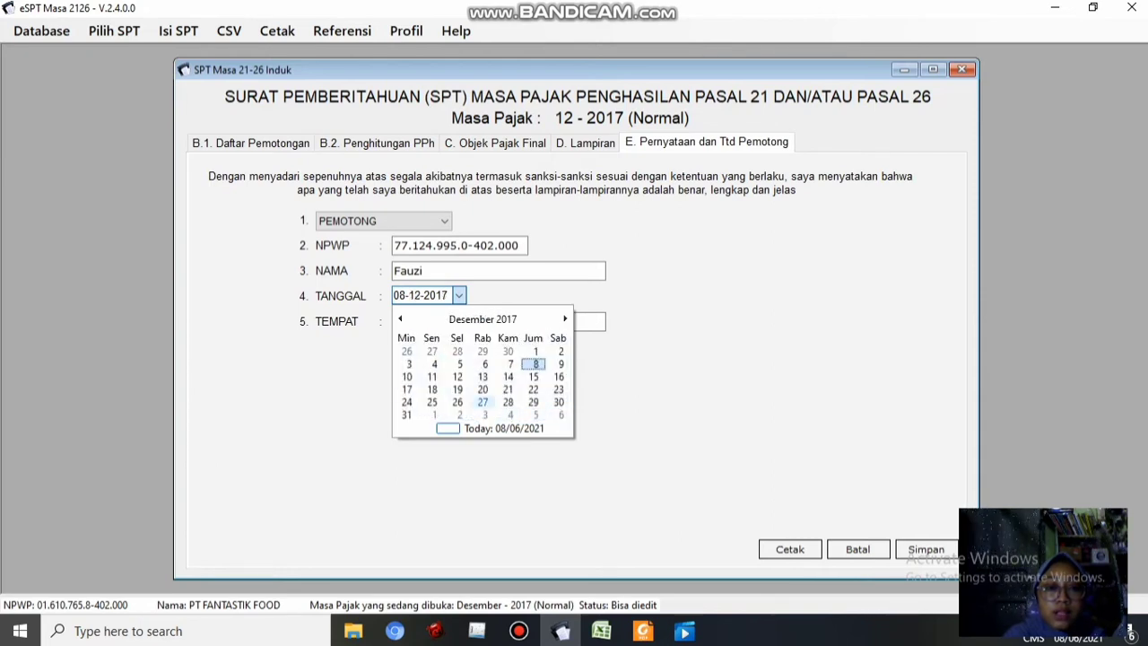
click(406, 415)
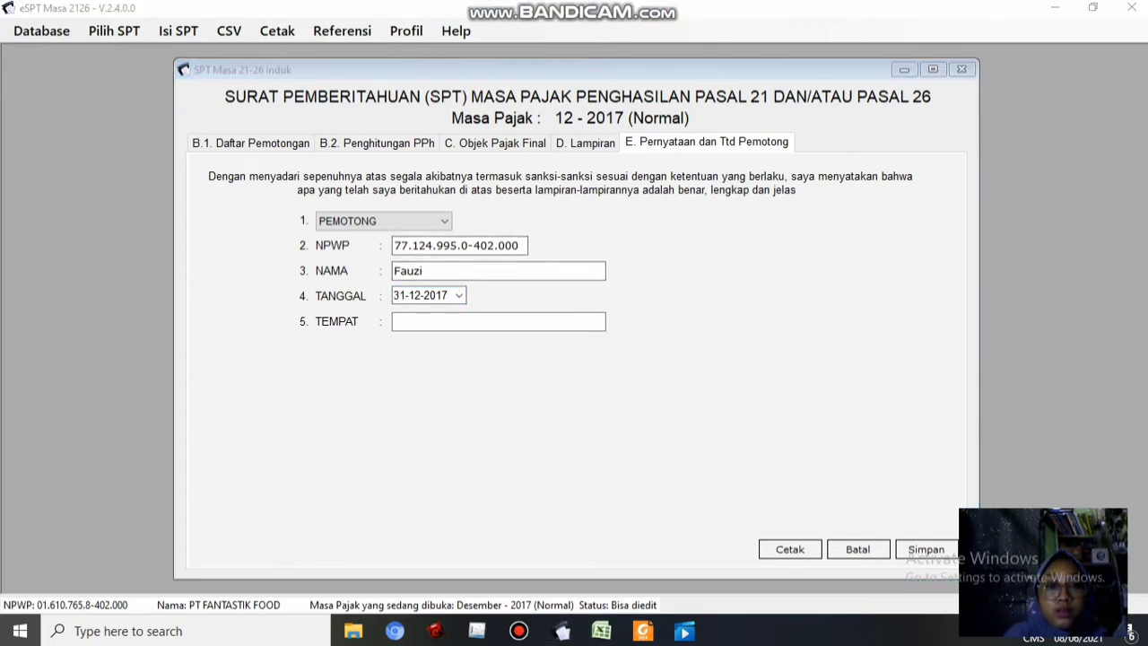
Change the declaration date to 20-01-2018, then bring up the reference PDF
click(459, 296)
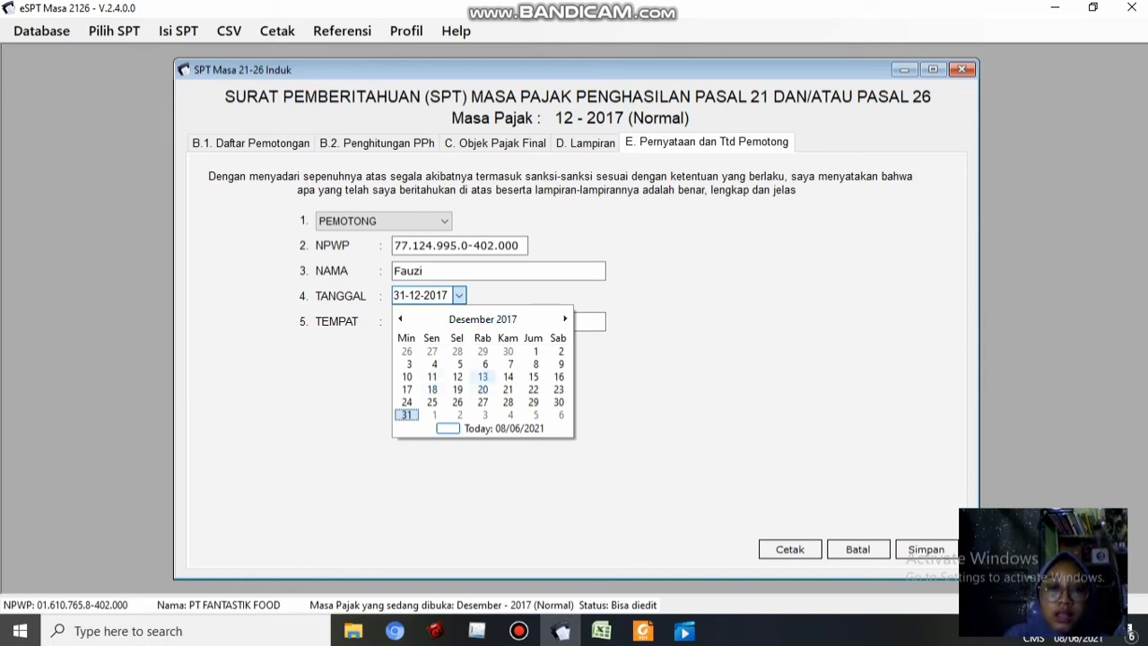
click(483, 389)
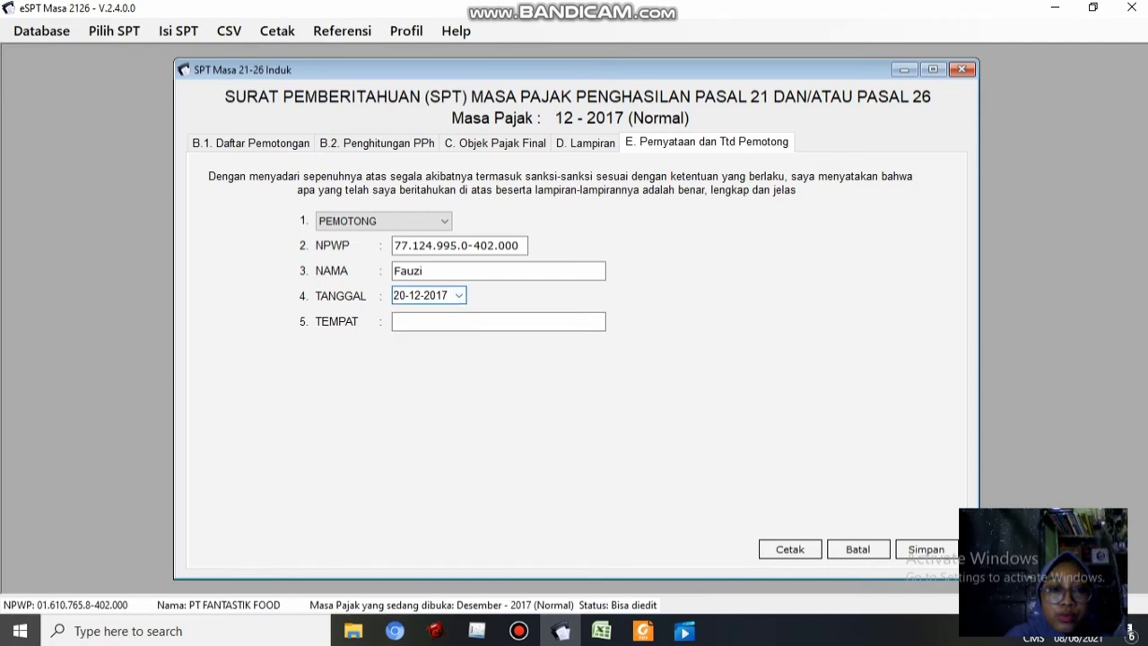
click(459, 295)
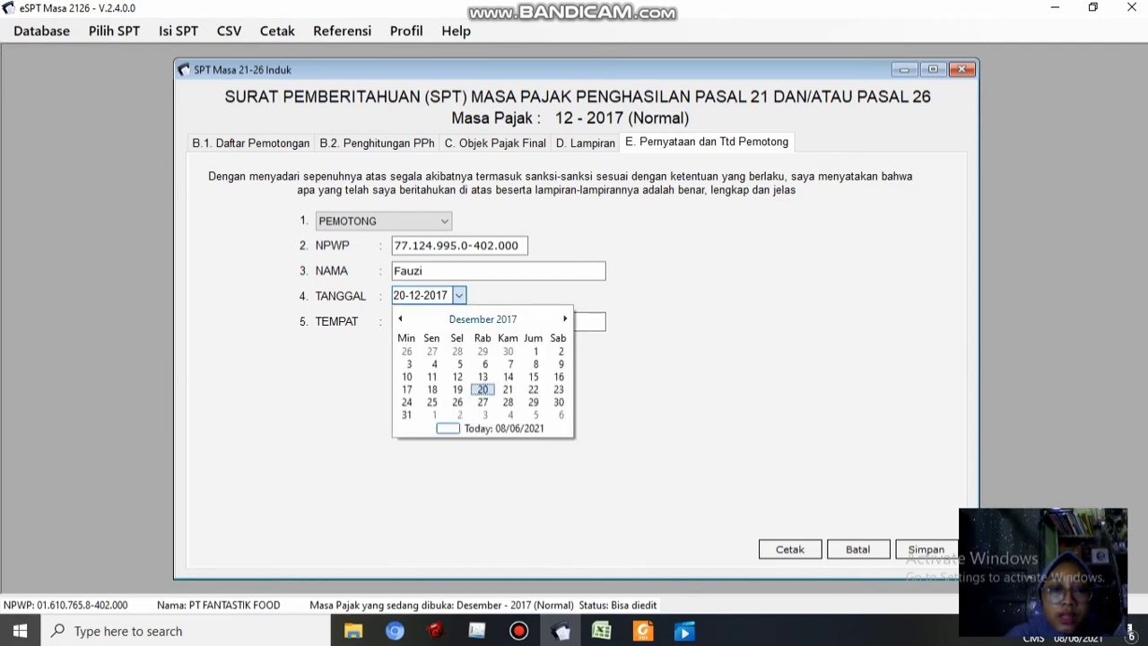
click(482, 319)
click(483, 319)
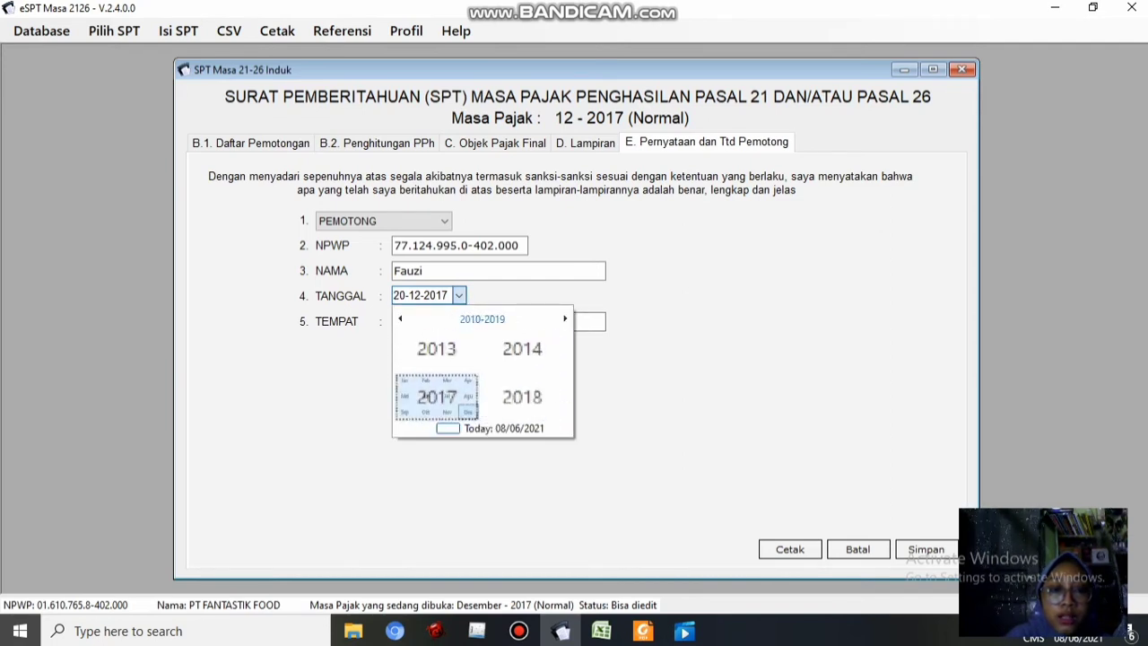
click(459, 404)
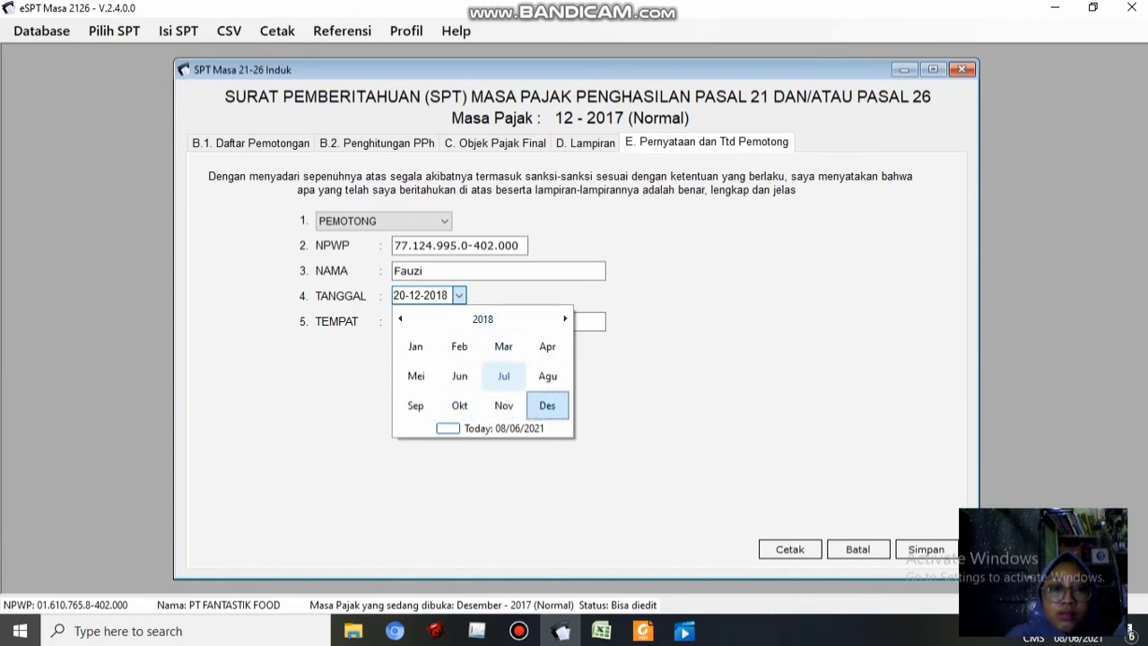
click(415, 346)
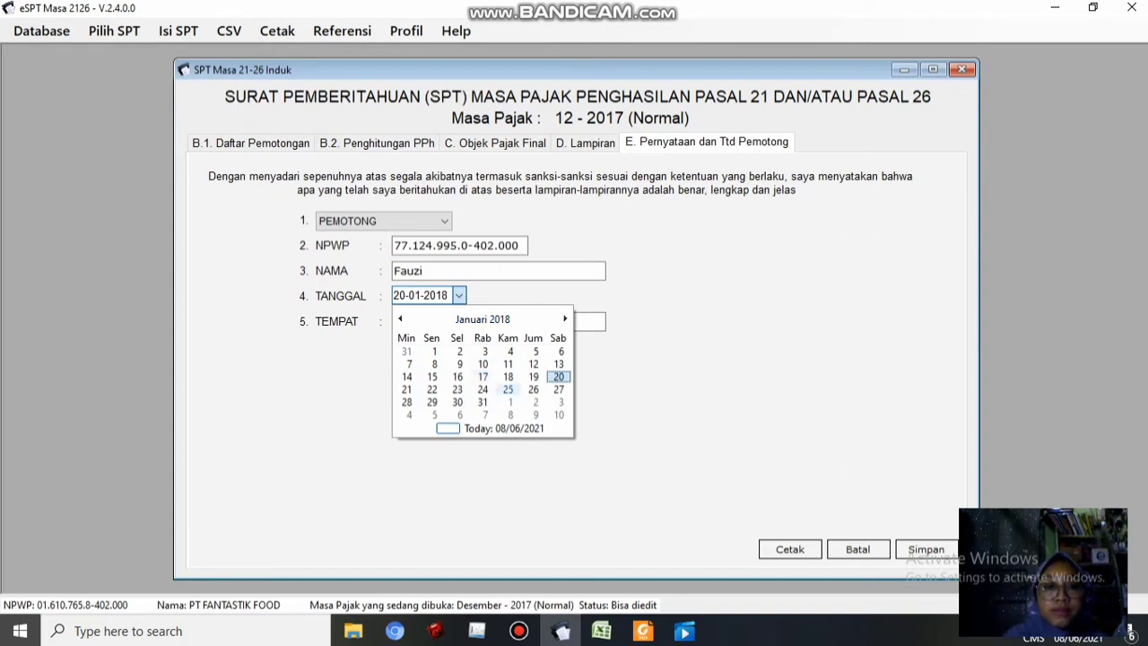
click(559, 377)
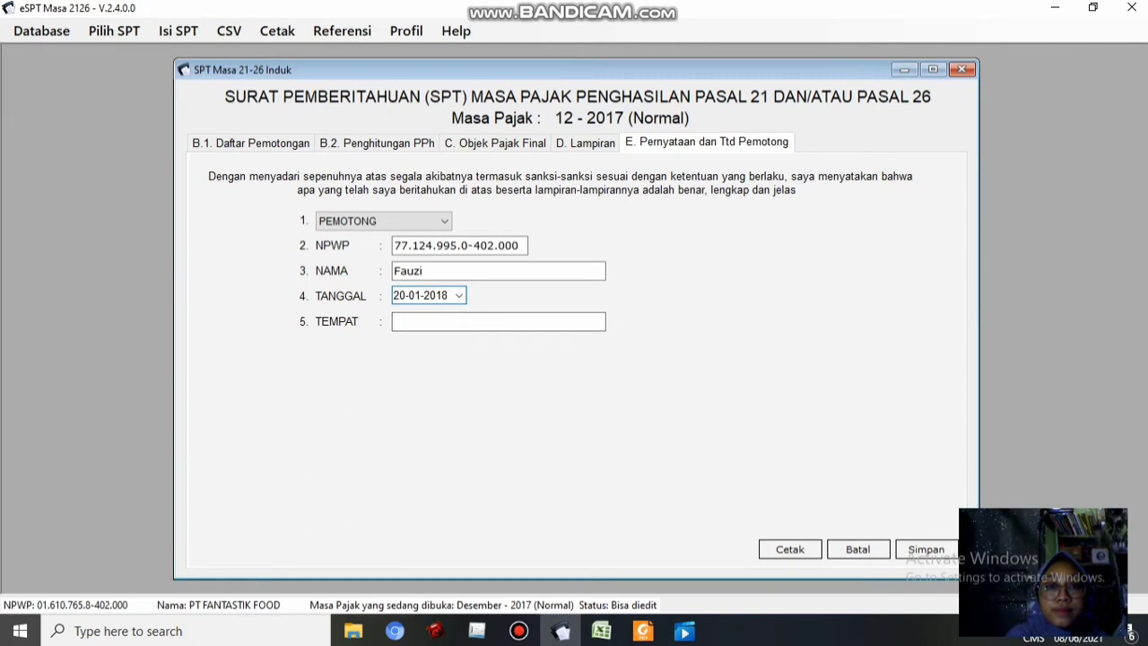
click(655, 9)
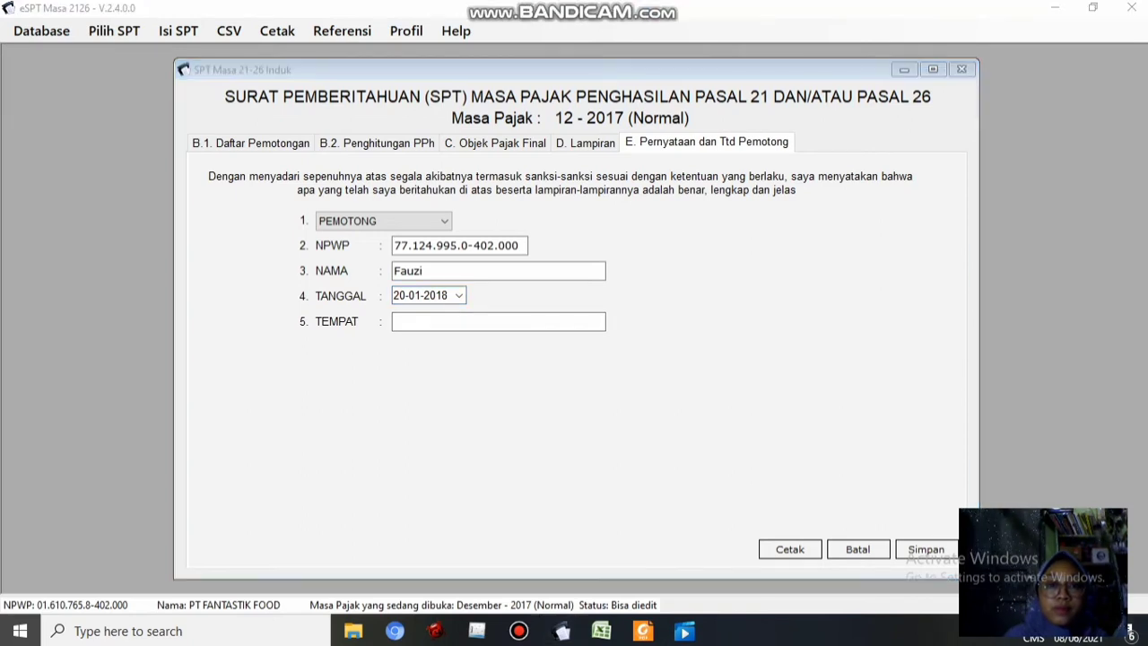
click(498, 322)
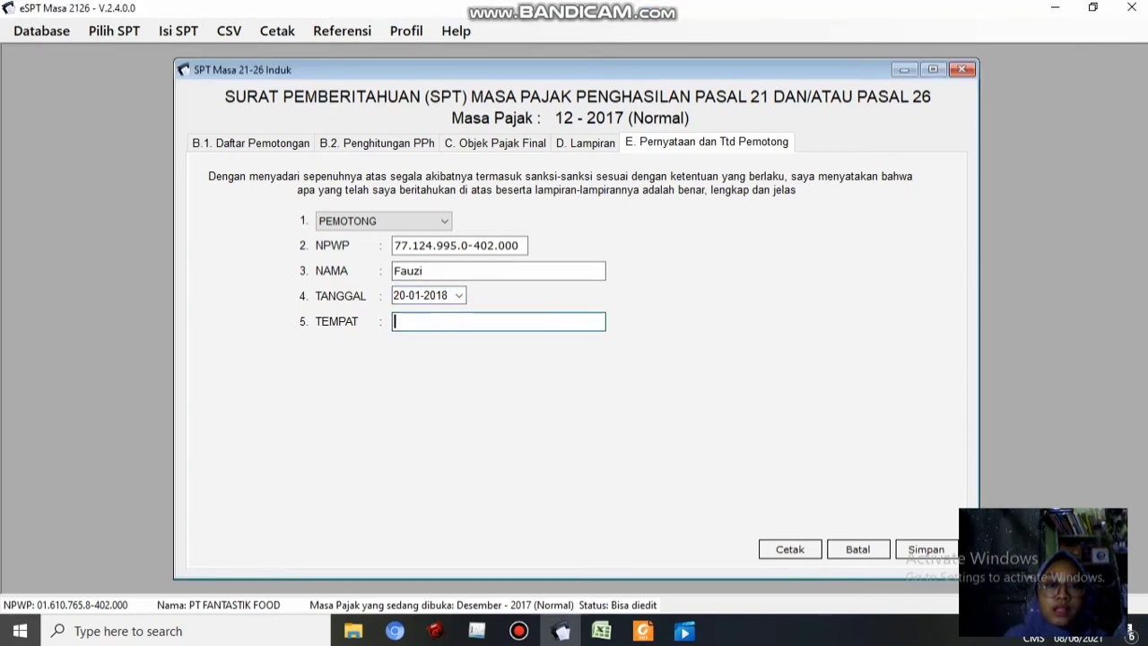
click(643, 630)
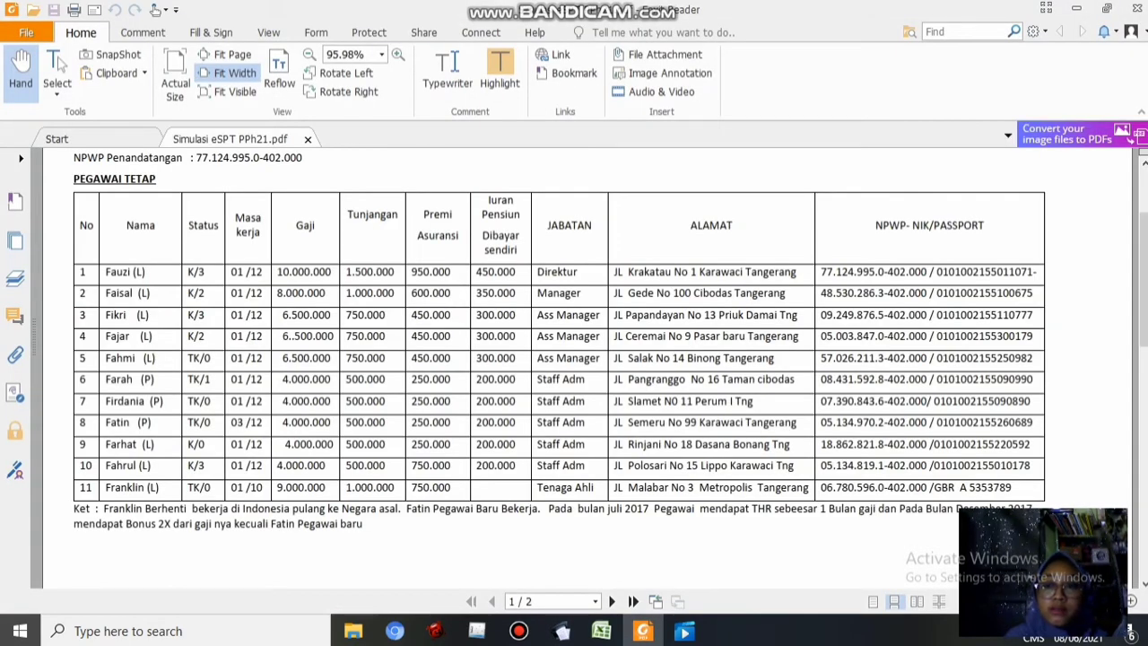
Copy the company address from the PDF header and paste it into TEMPAT
scroll(574, 368, up, 3)
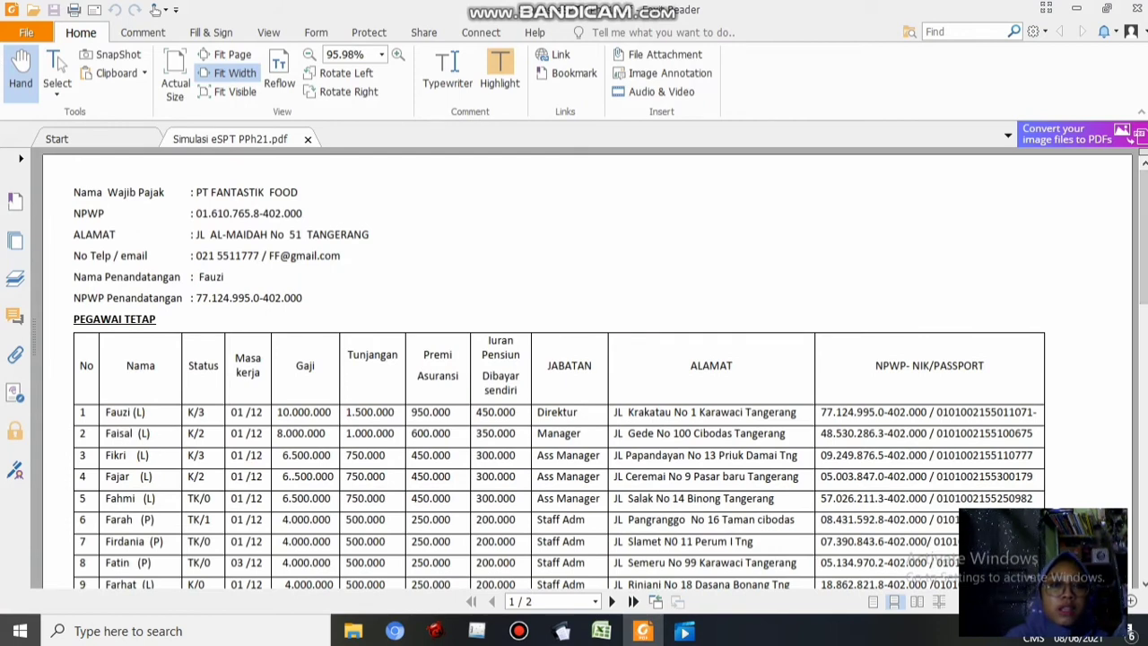
drag(370, 235, 194, 234)
key(ctrl+c)
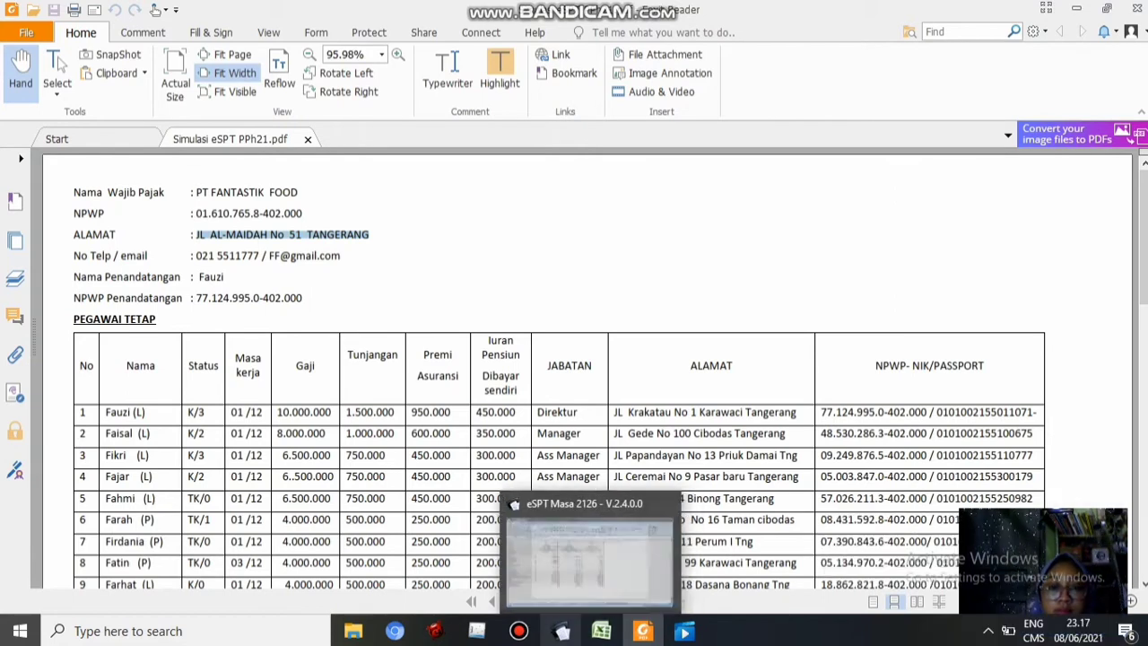
click(561, 631)
key(ctrl+v)
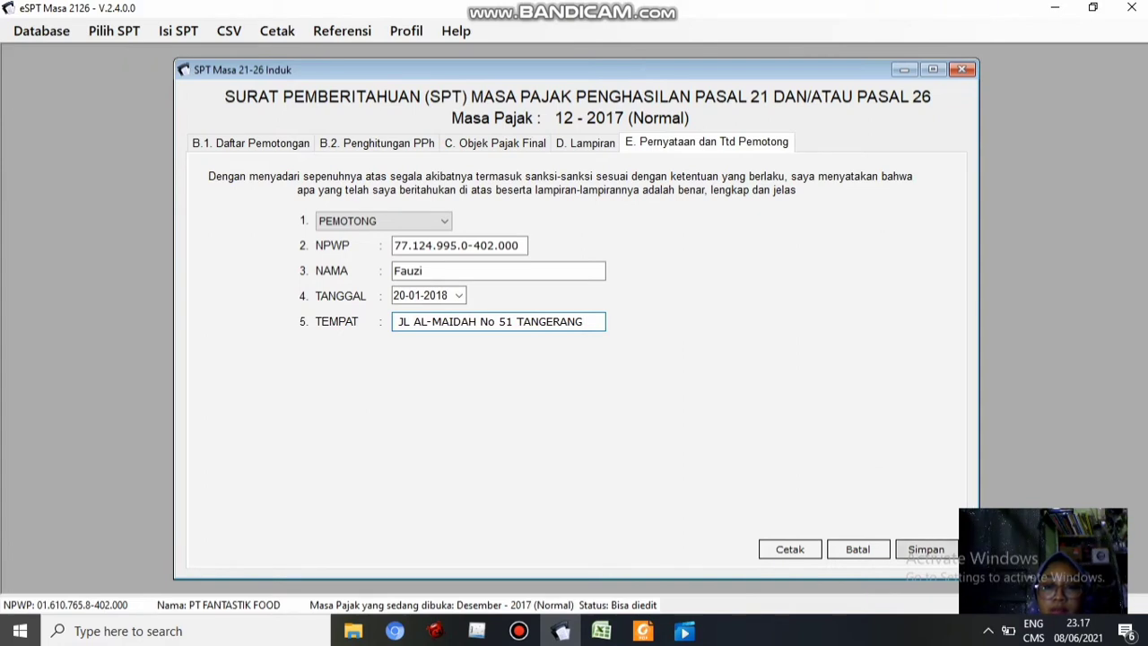
Save and close the December 2017 SPT Induk, then open the Daftar SSP/Pbk (1721-IV) list
click(926, 549)
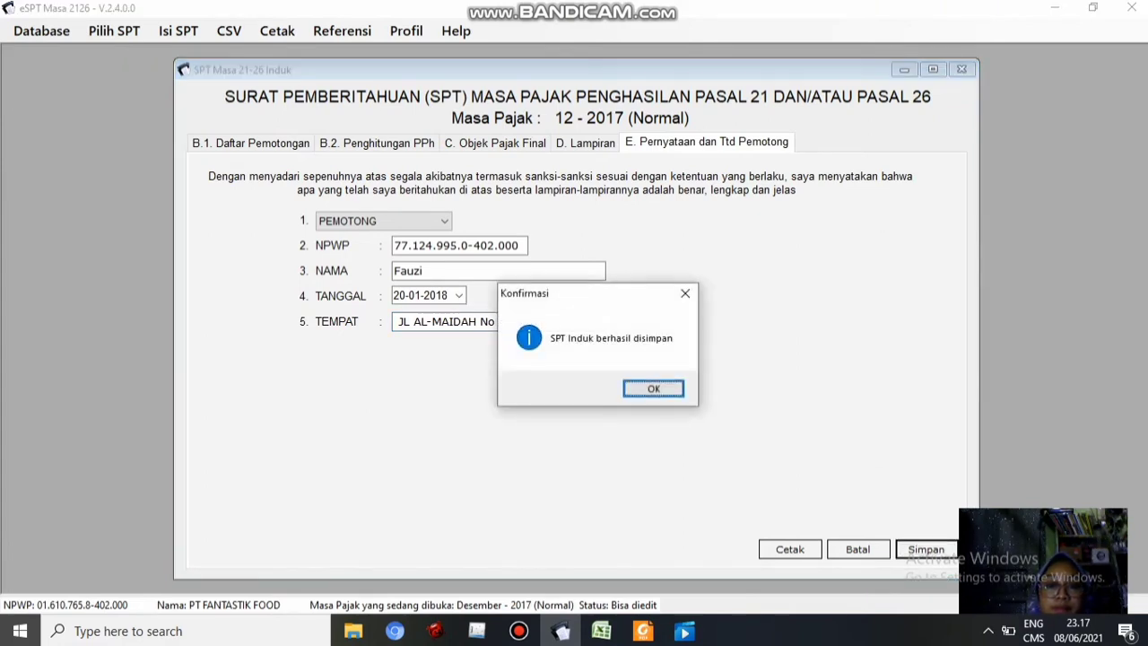
key(Return)
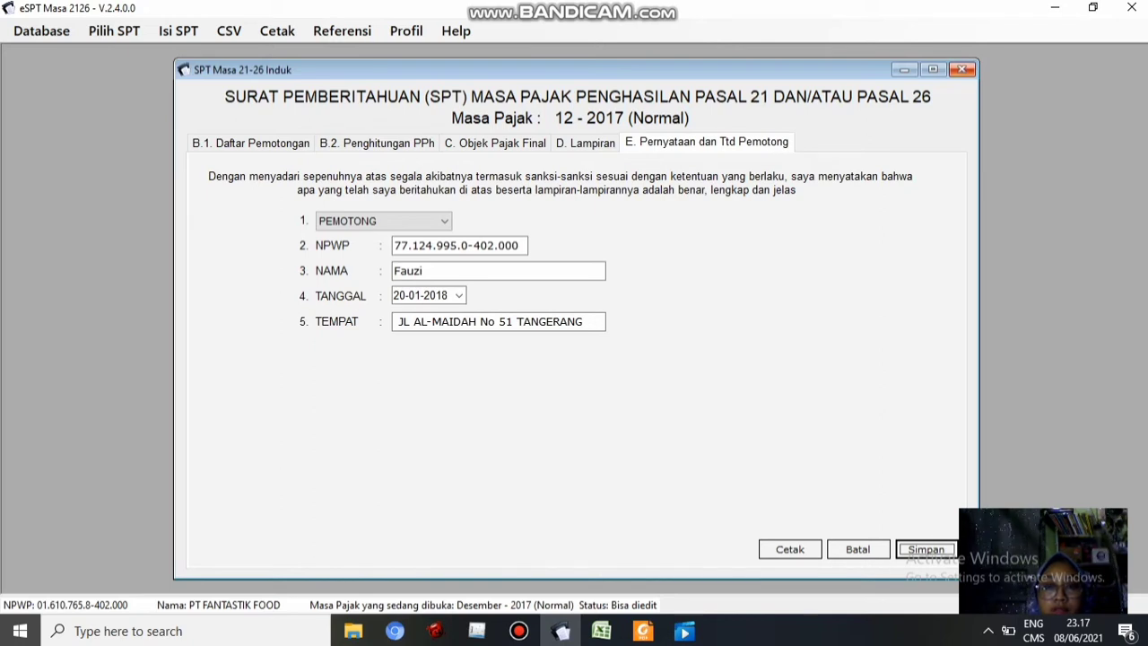
click(961, 69)
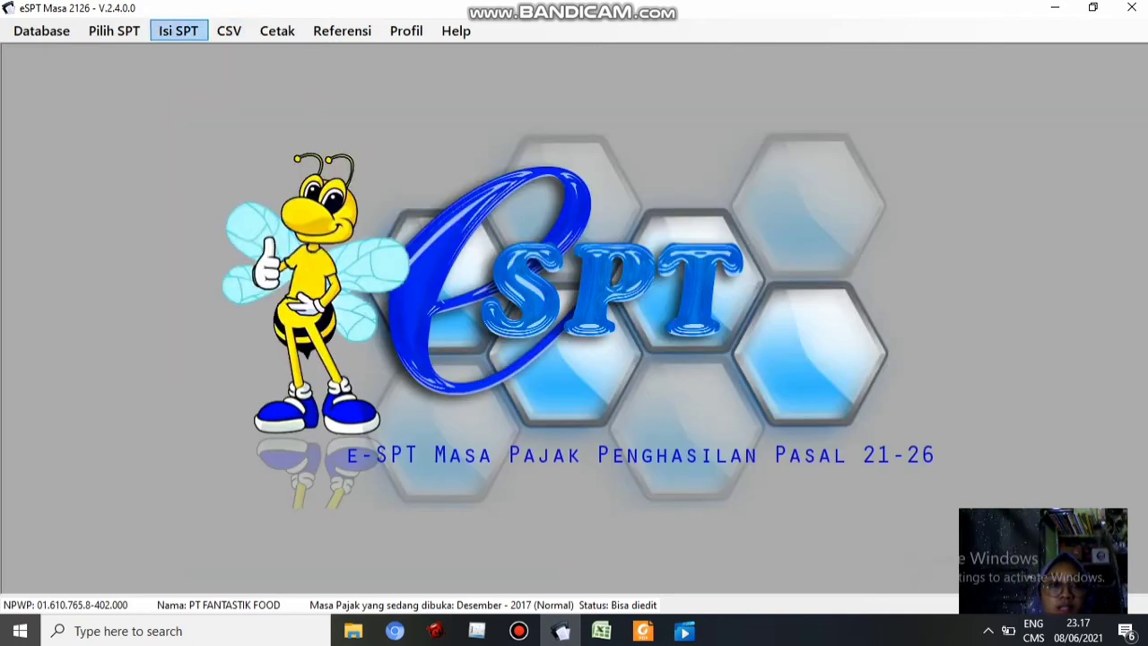
click(179, 31)
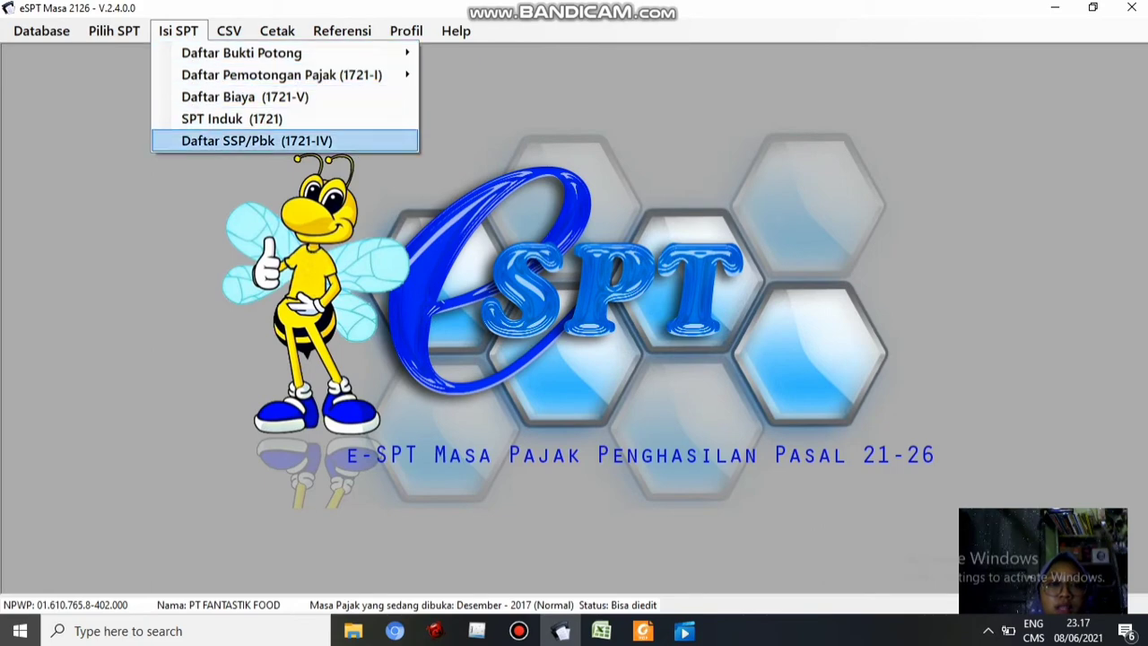
key(Return)
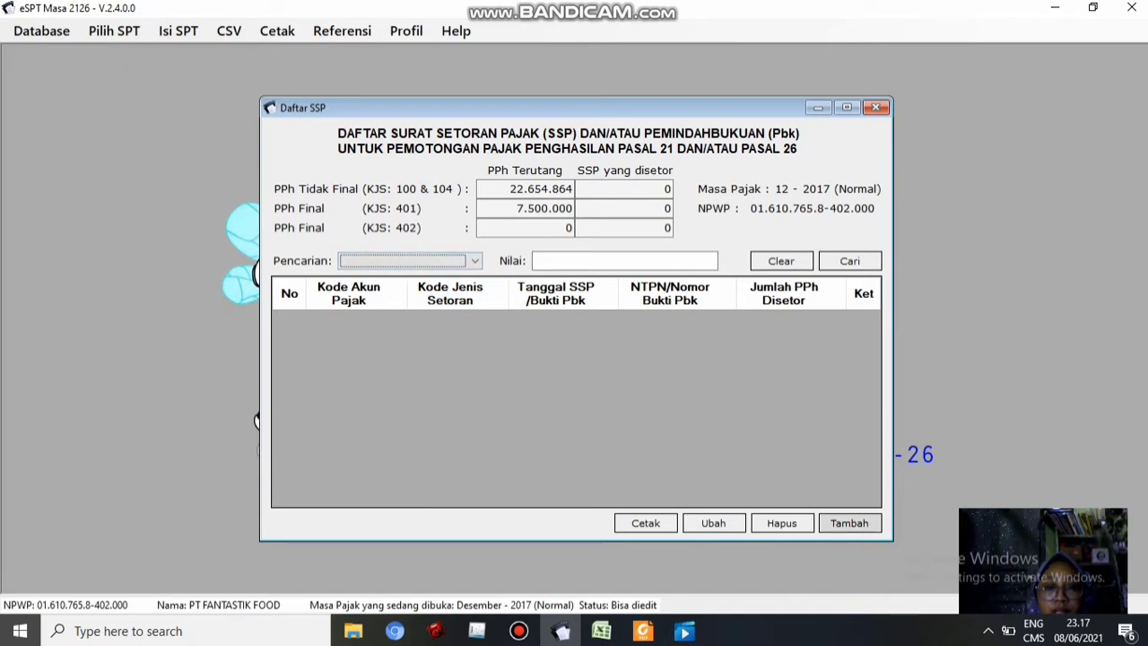
Add a new SSP payment with tax account 411121 and deposit type 100
click(849, 523)
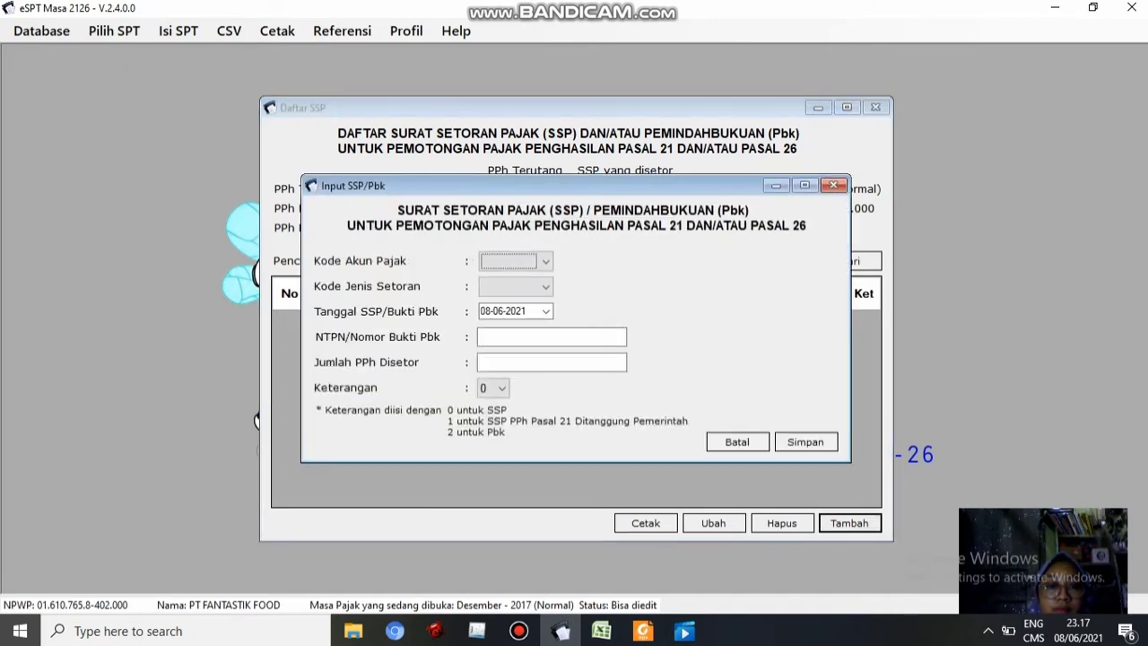
drag(529, 185, 446, 280)
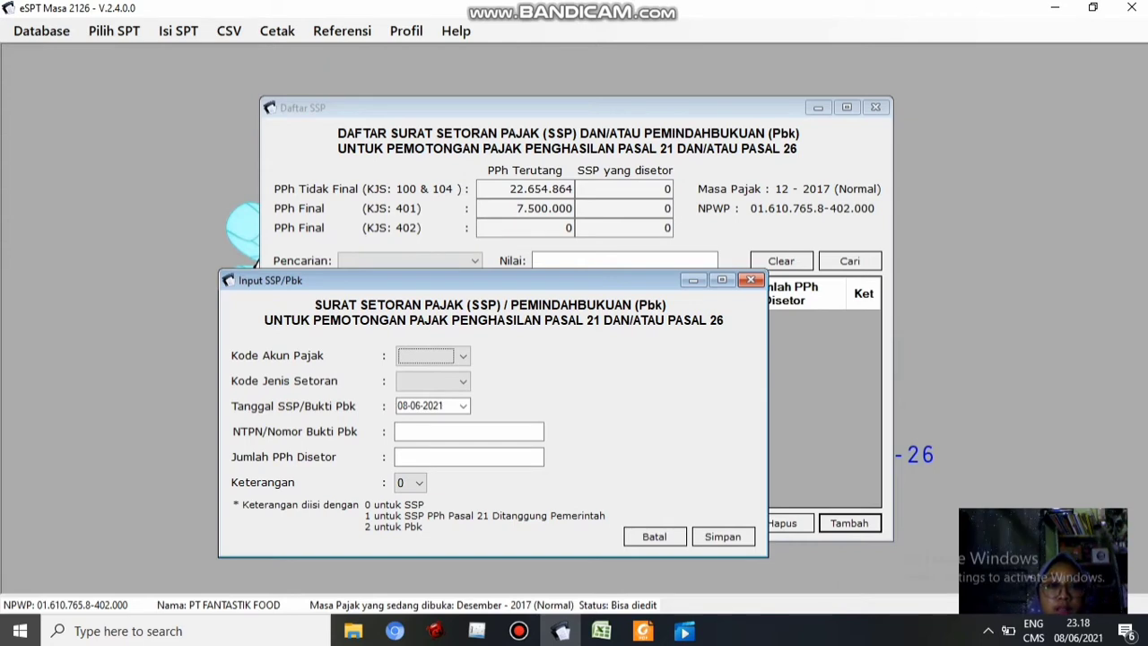
click(463, 355)
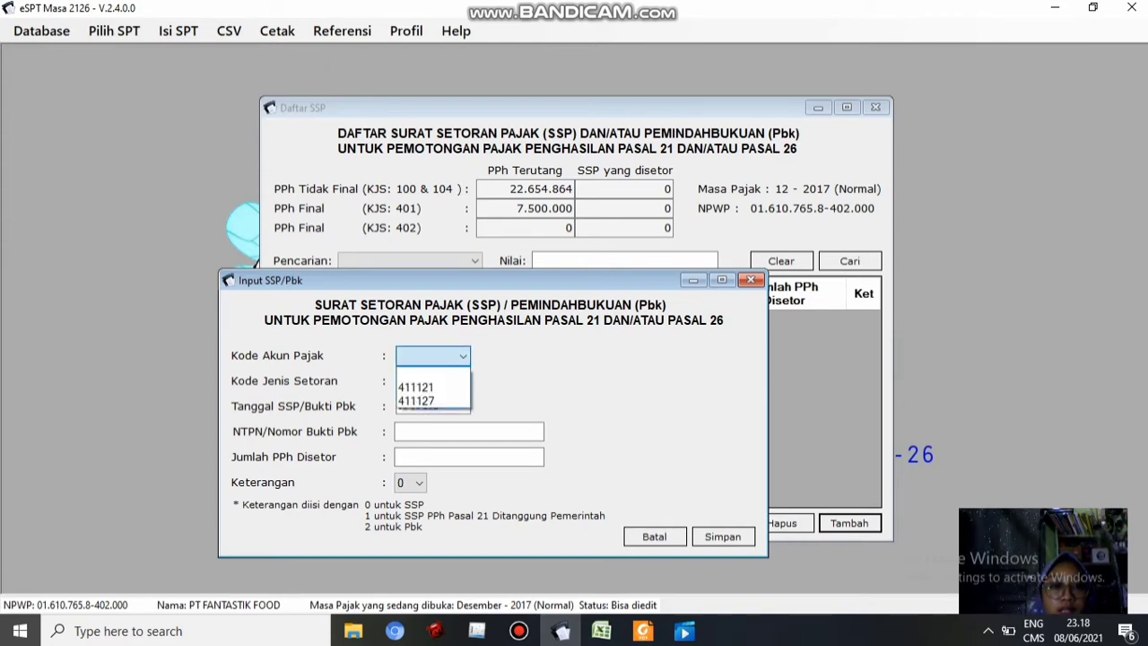
click(415, 387)
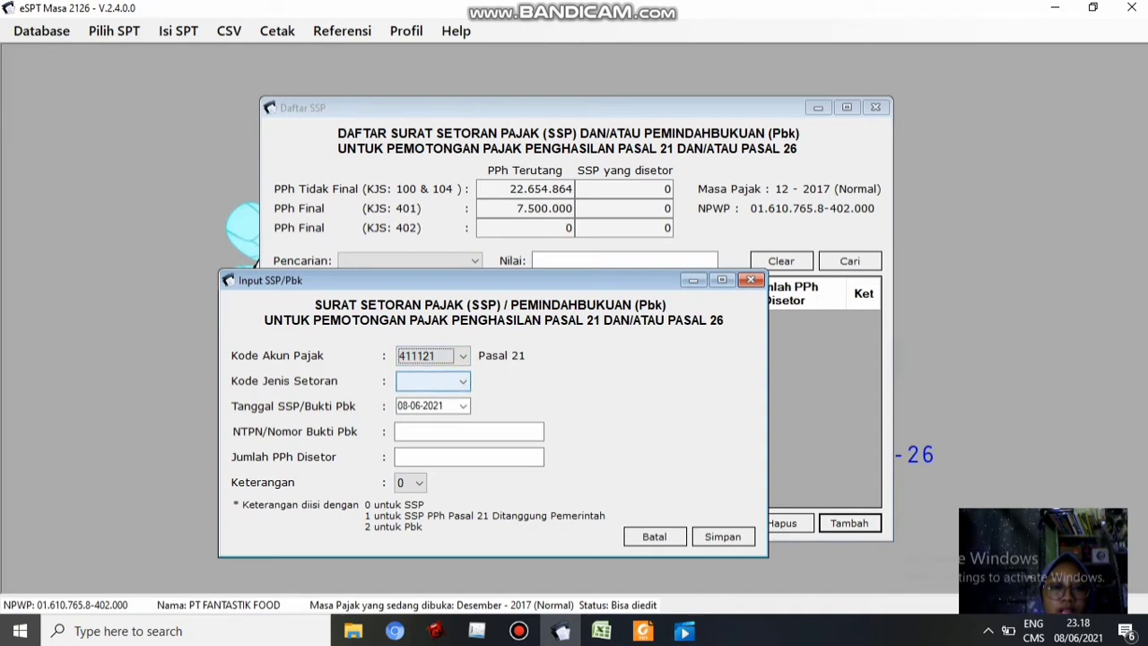
click(462, 382)
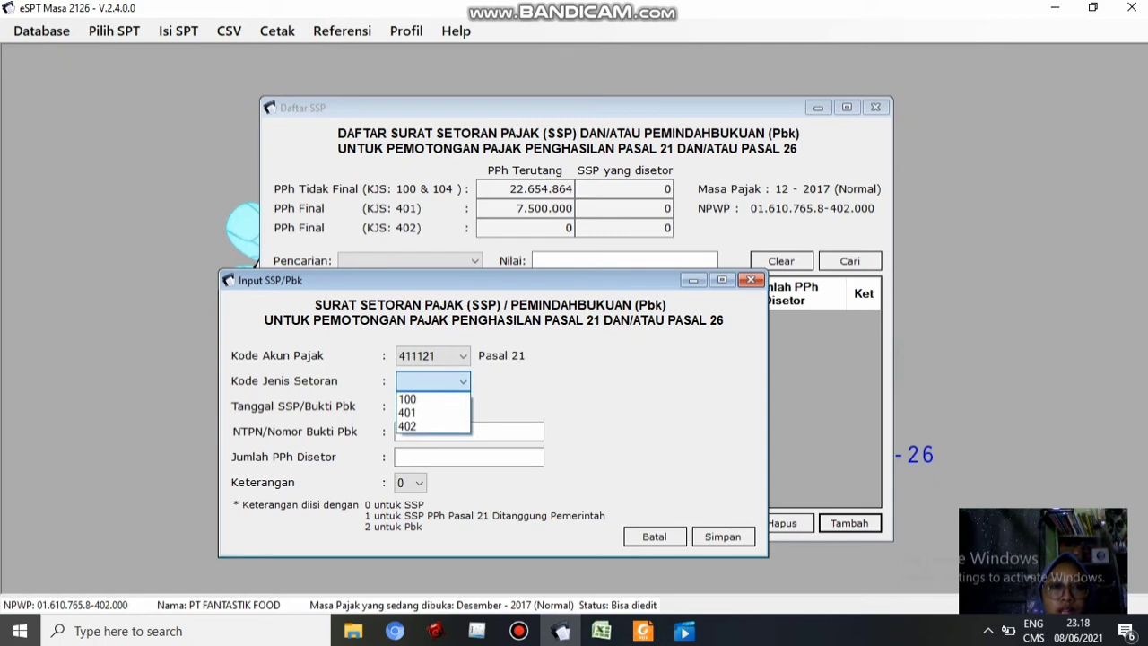
click(419, 400)
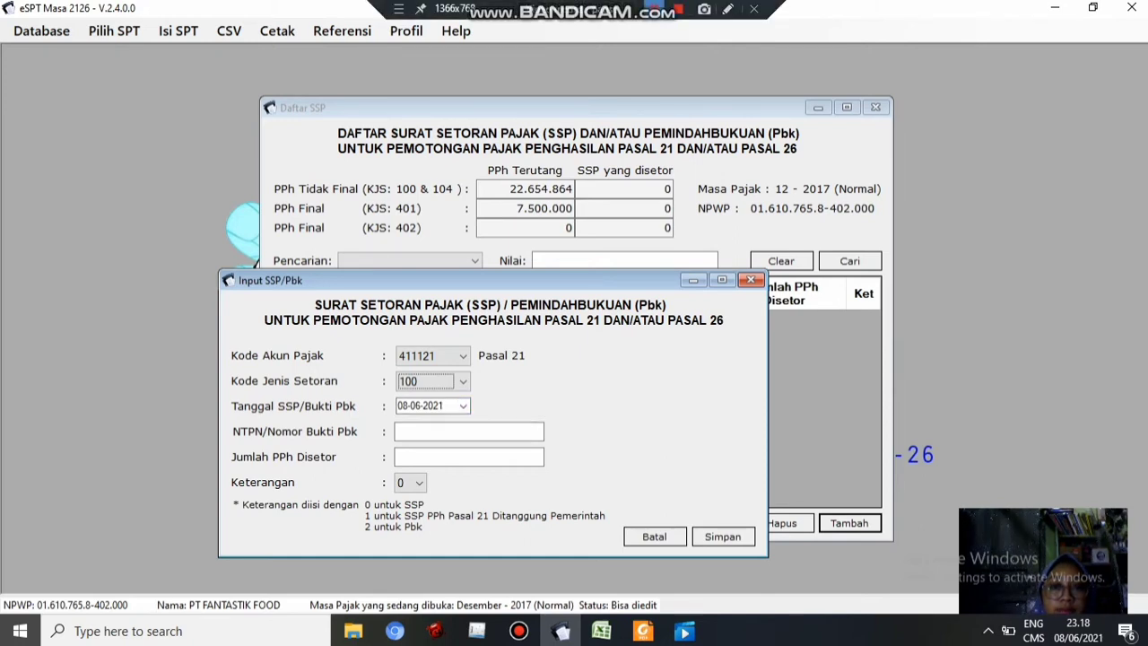
Set the SSP payment date to 10 January 2018
click(655, 8)
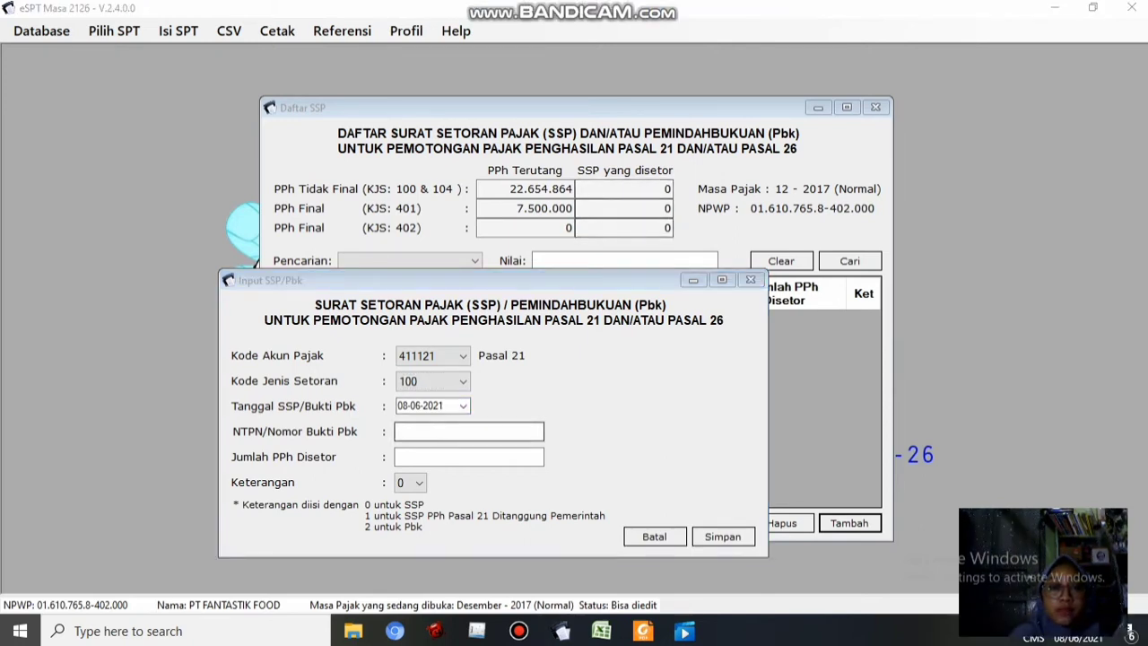
click(463, 407)
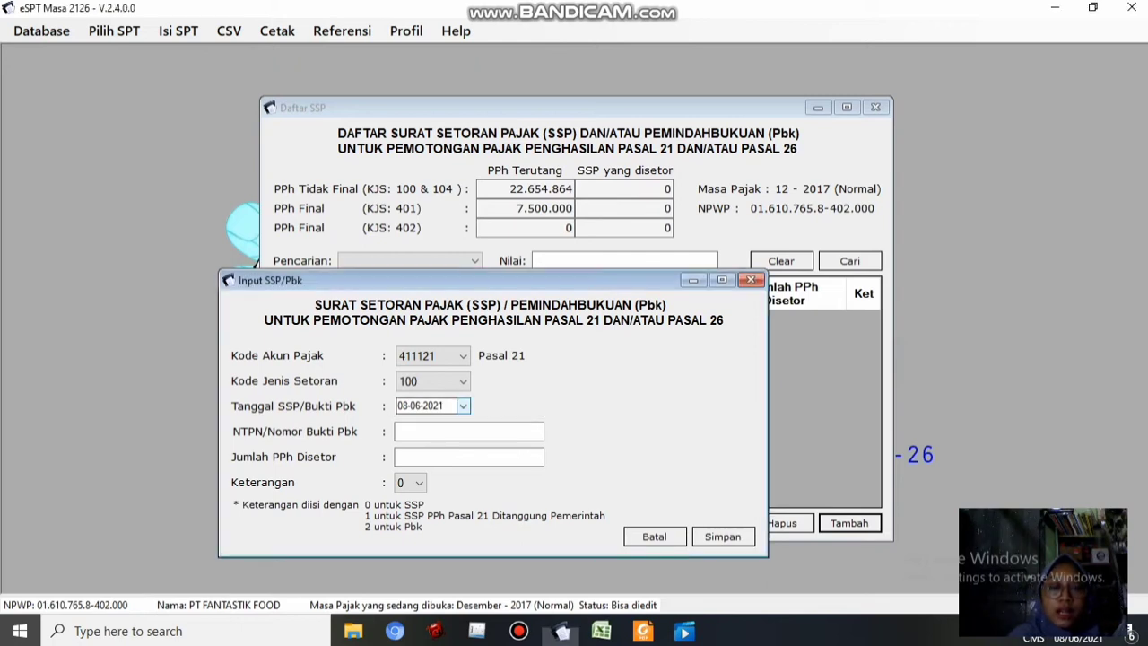
click(463, 405)
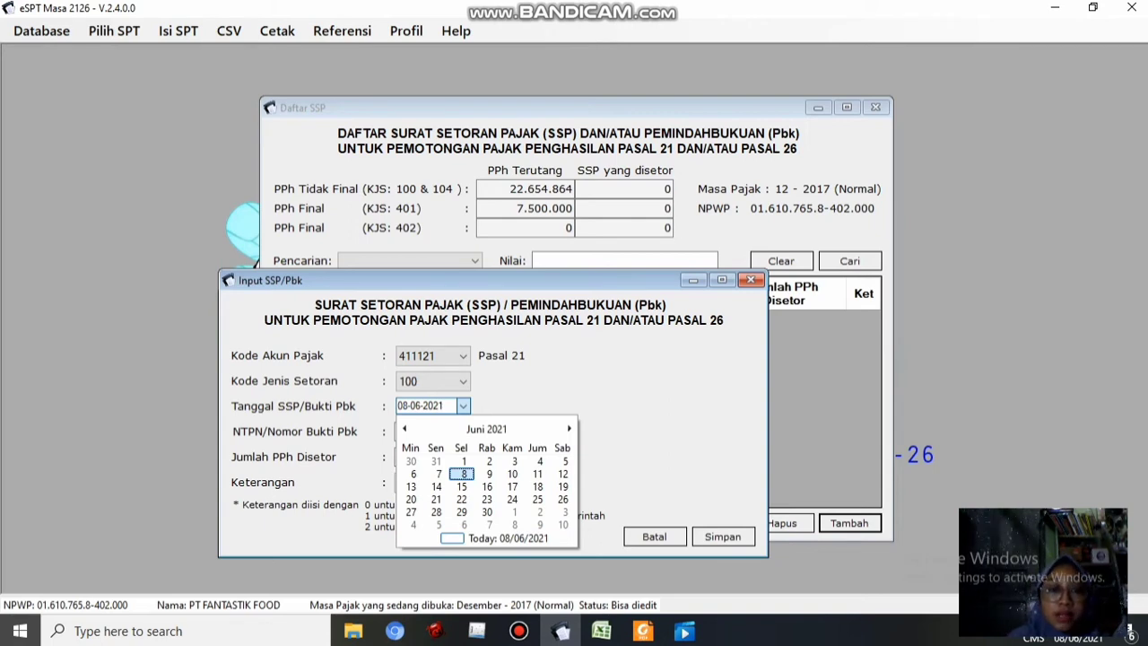
click(486, 429)
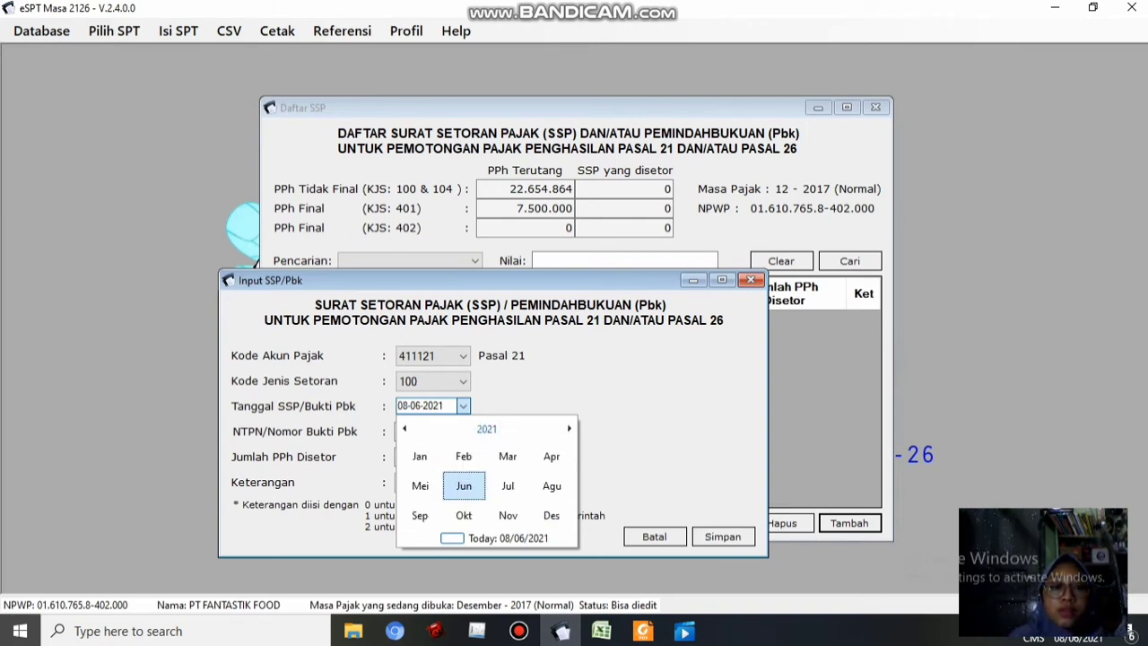
click(405, 429)
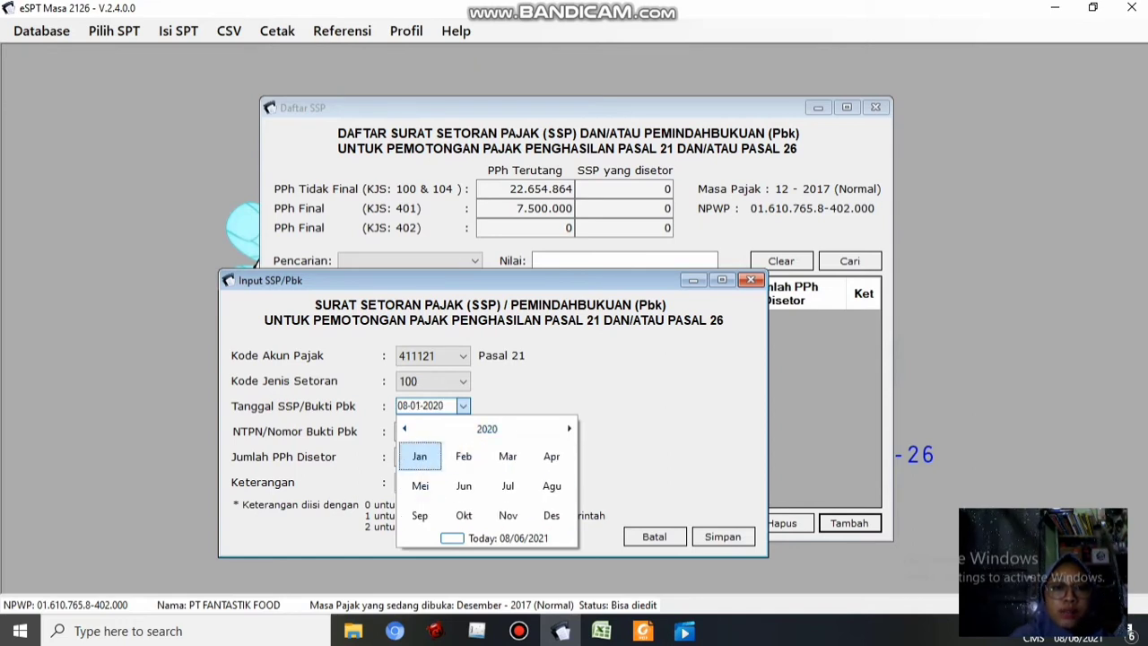
click(486, 429)
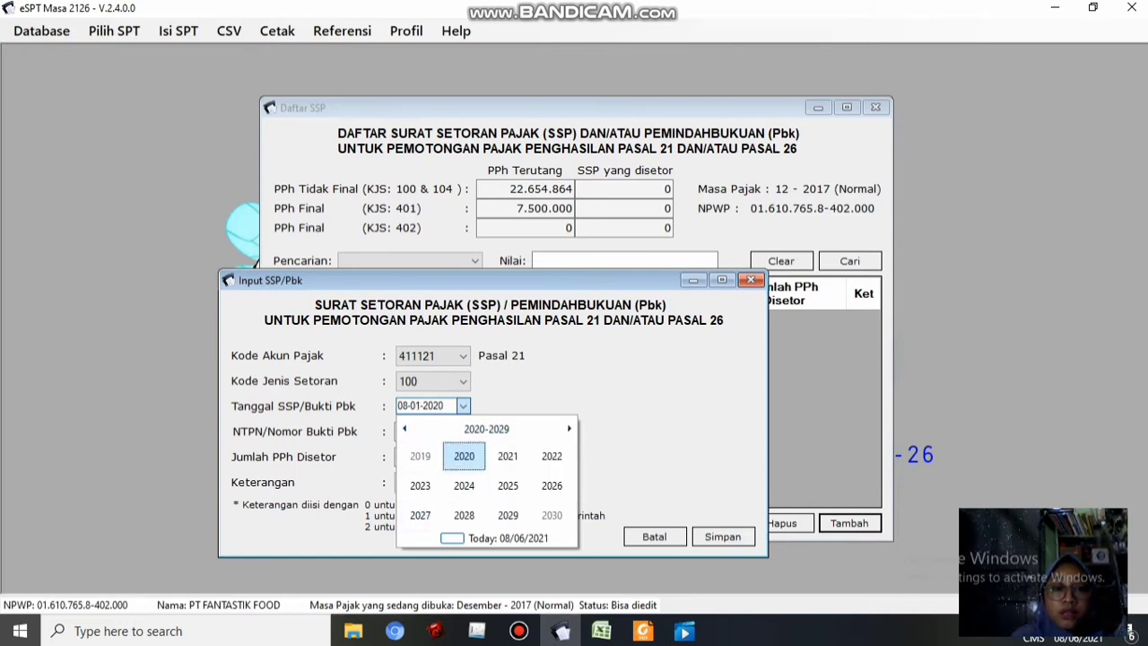
click(404, 428)
click(464, 515)
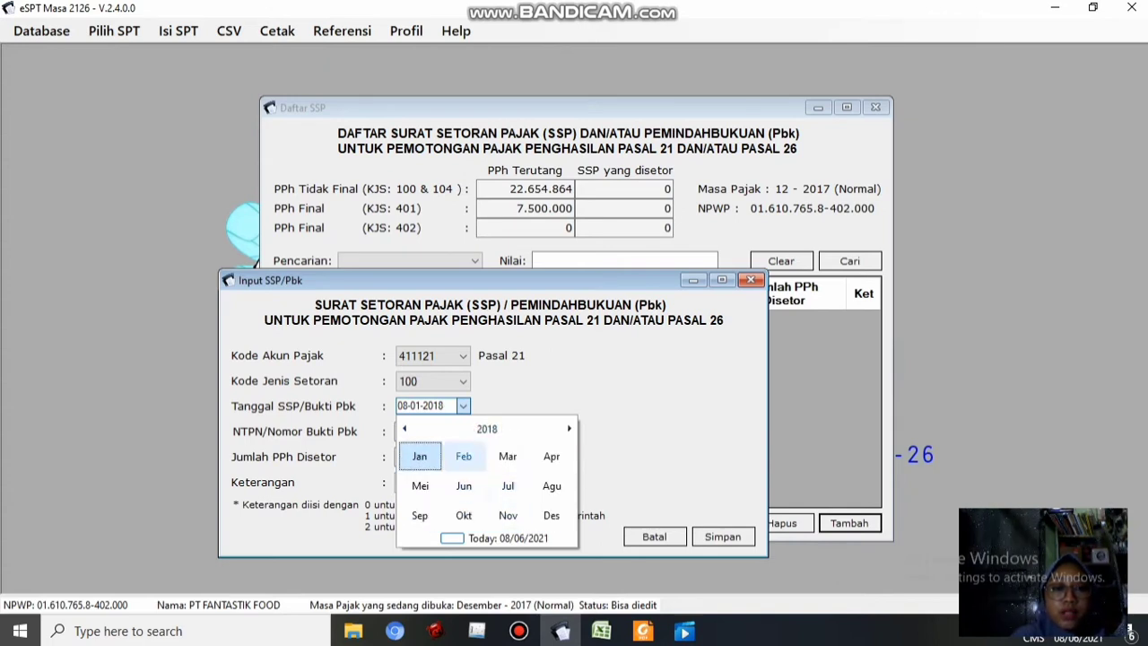
click(420, 457)
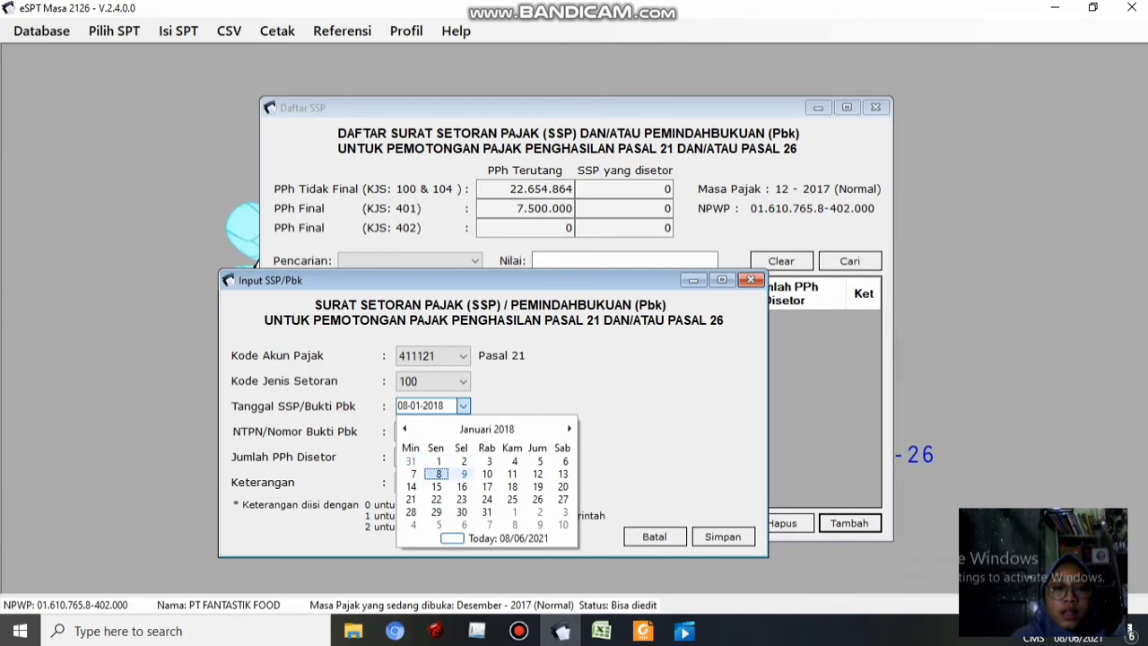
click(487, 474)
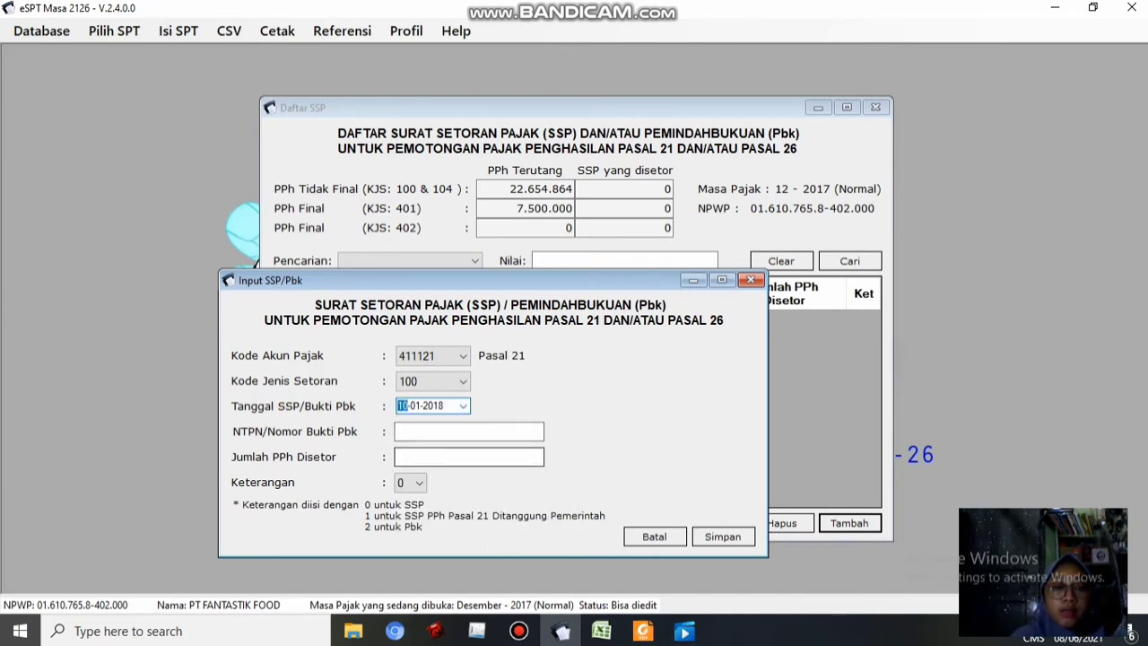
Enter 22654864 as the amount of tax paid
click(469, 457)
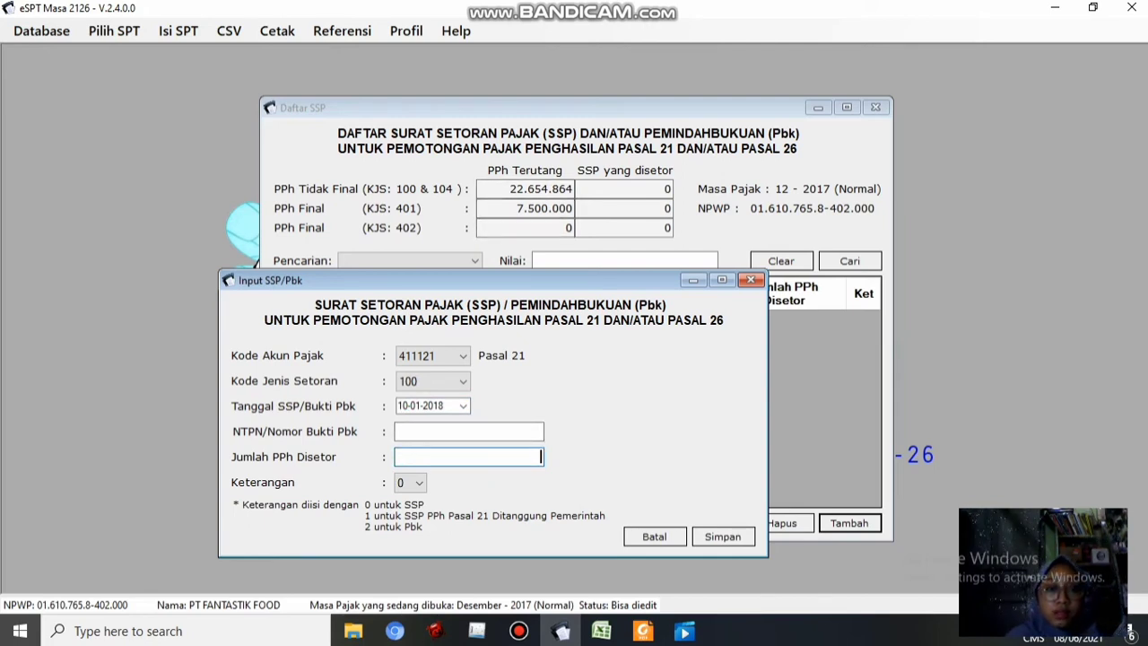
text(22)
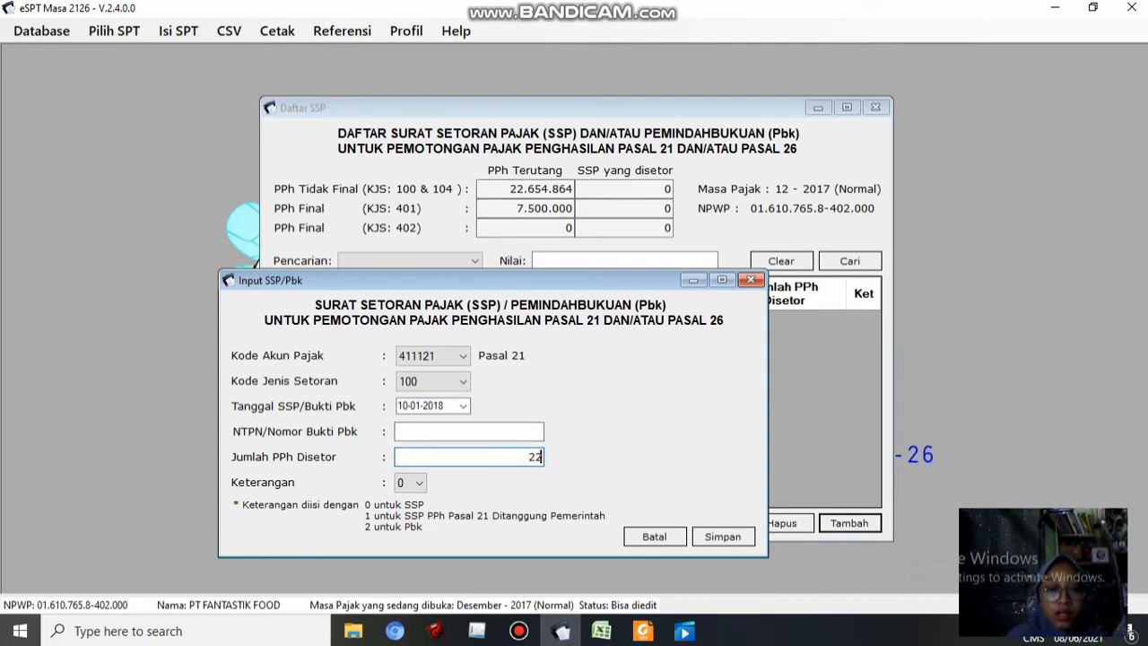
text(654)
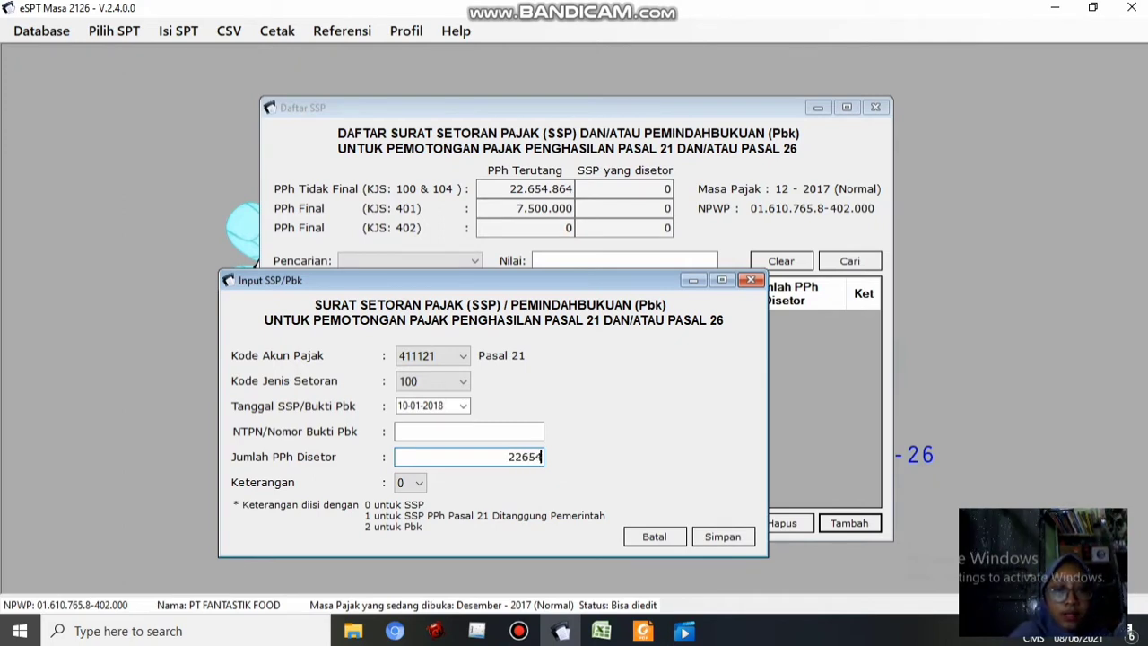
text(86)
text(4)
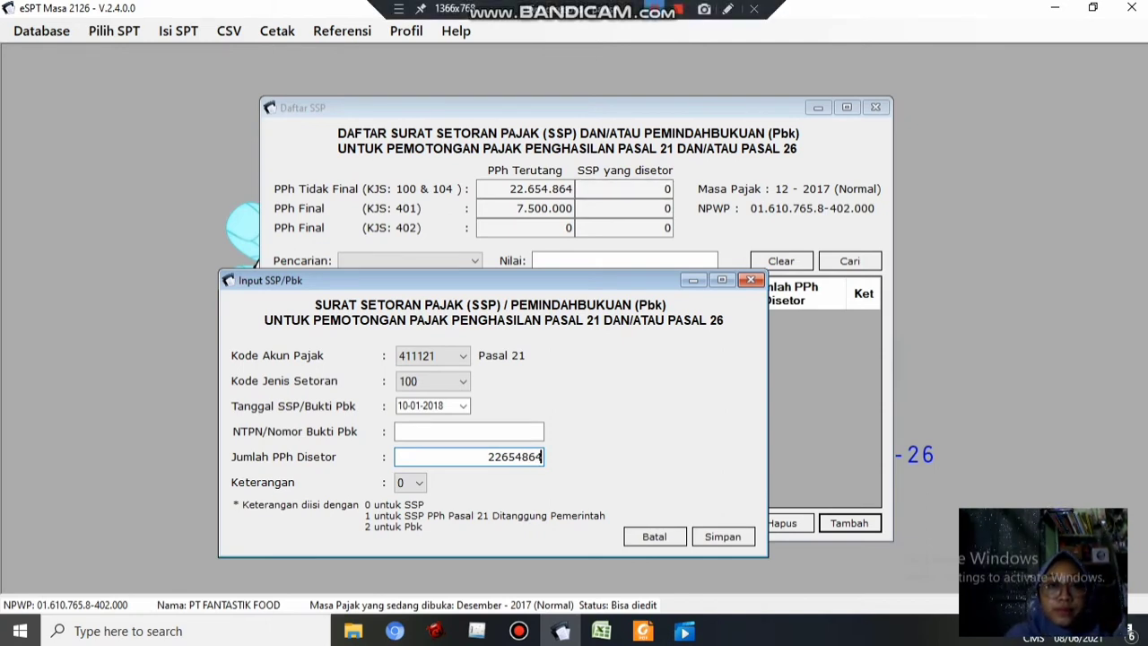
key(alt+Tab)
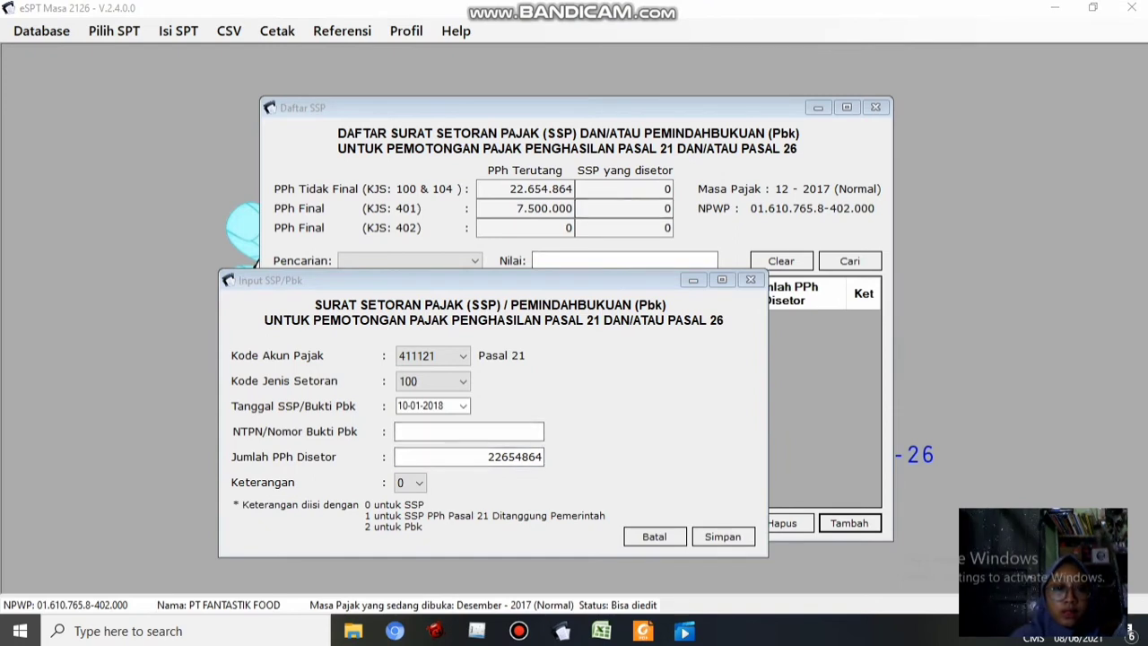
key(alt+Tab)
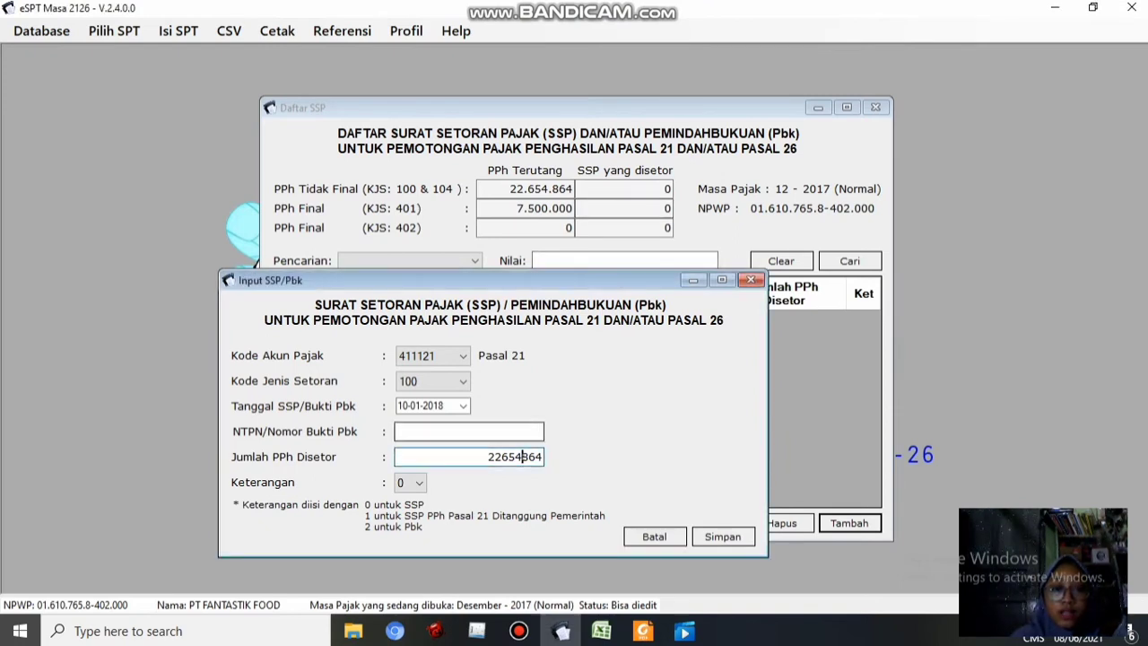
Fill in the NTPN receipt number, save the payment and agree to add another
click(469, 432)
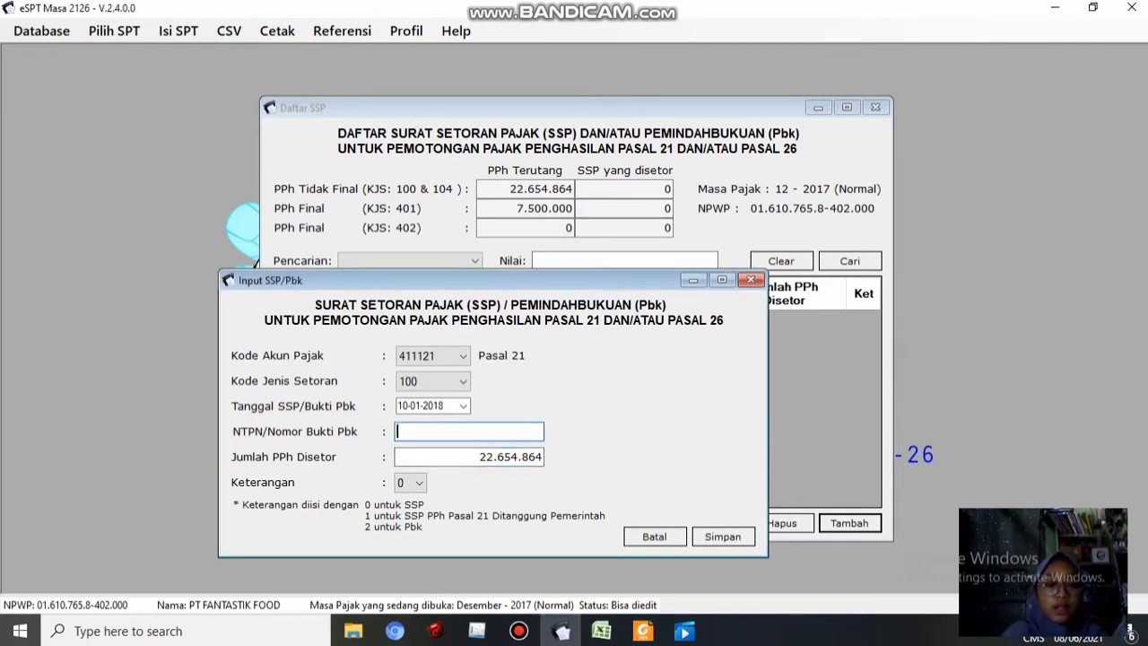
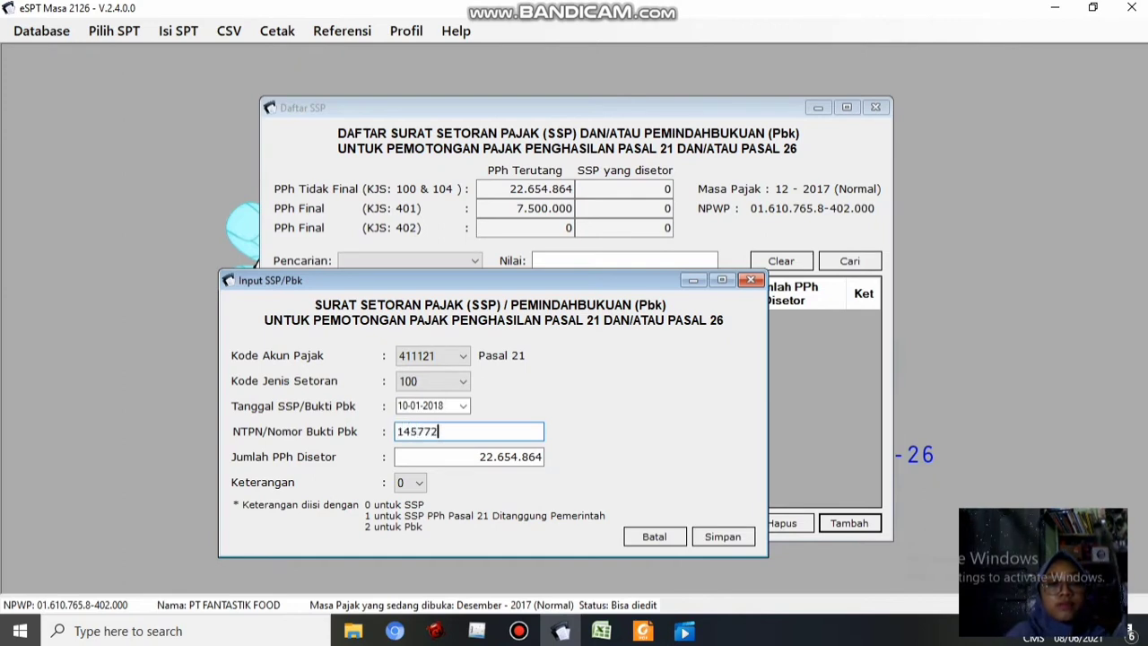
key(BackSpace)
key(BackSpace)
key(BackSpace)
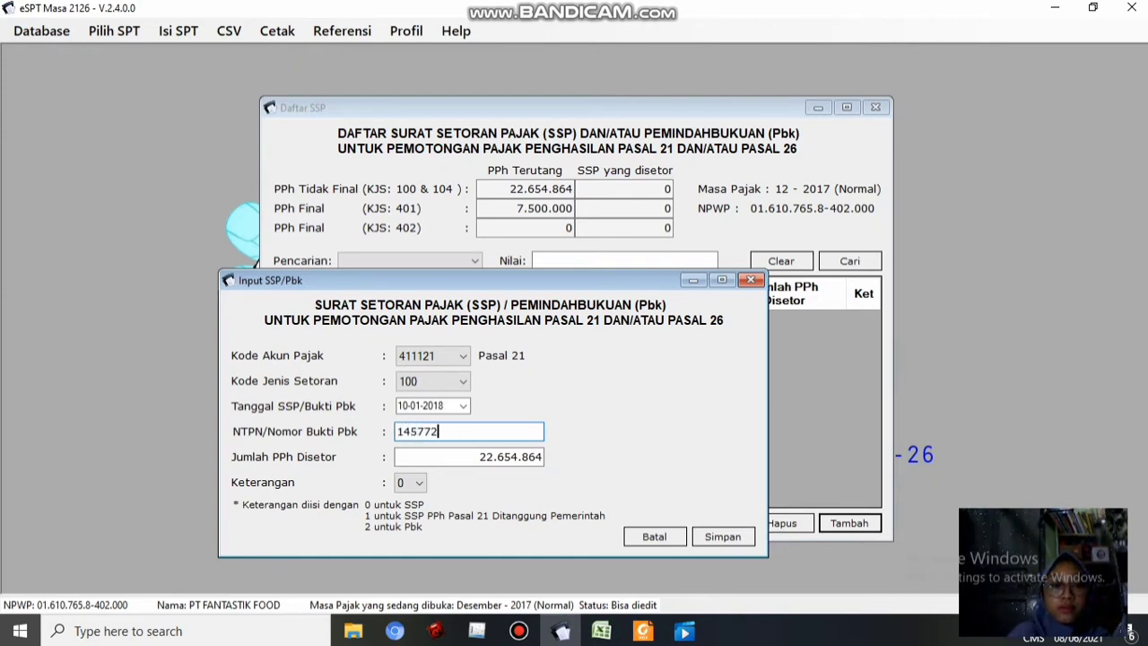
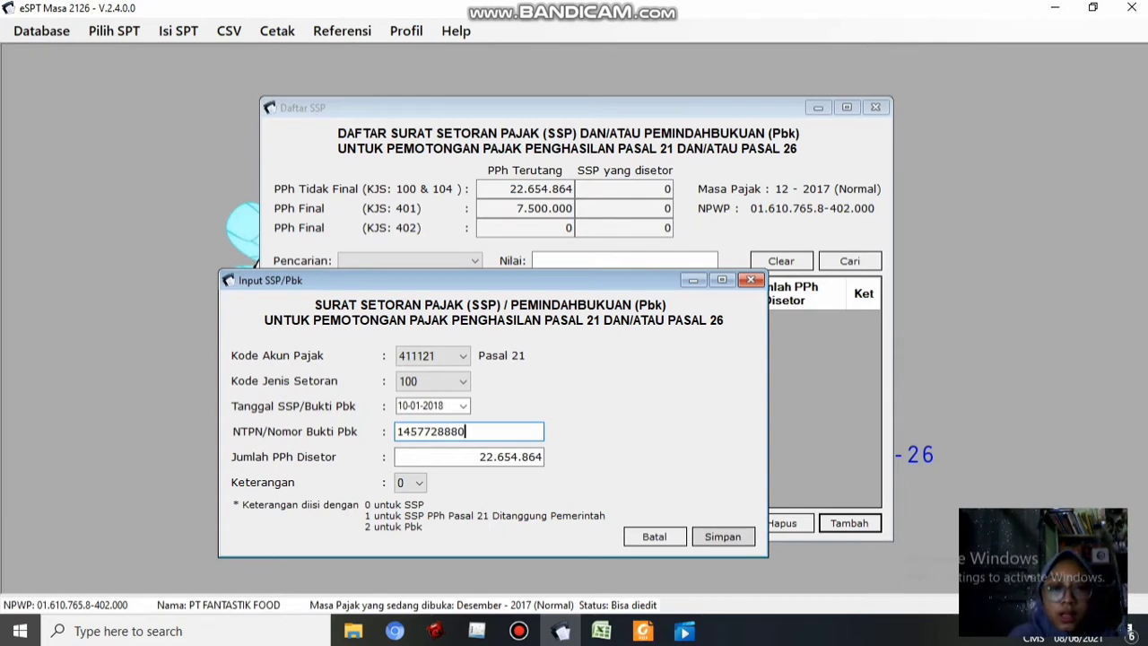
click(723, 536)
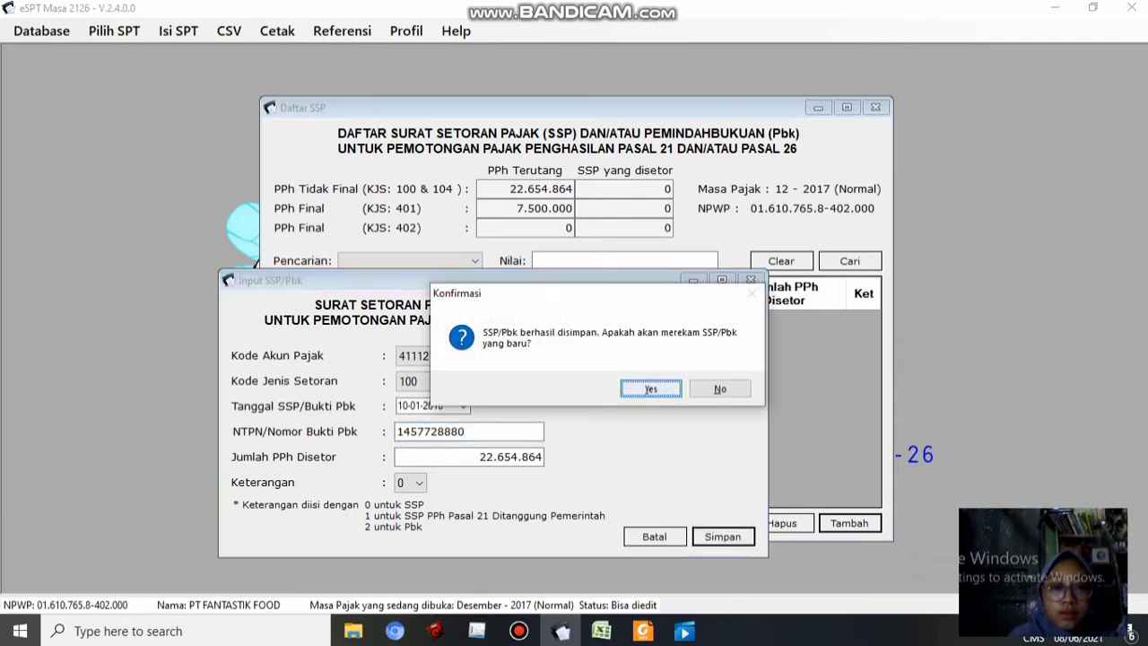
key(Return)
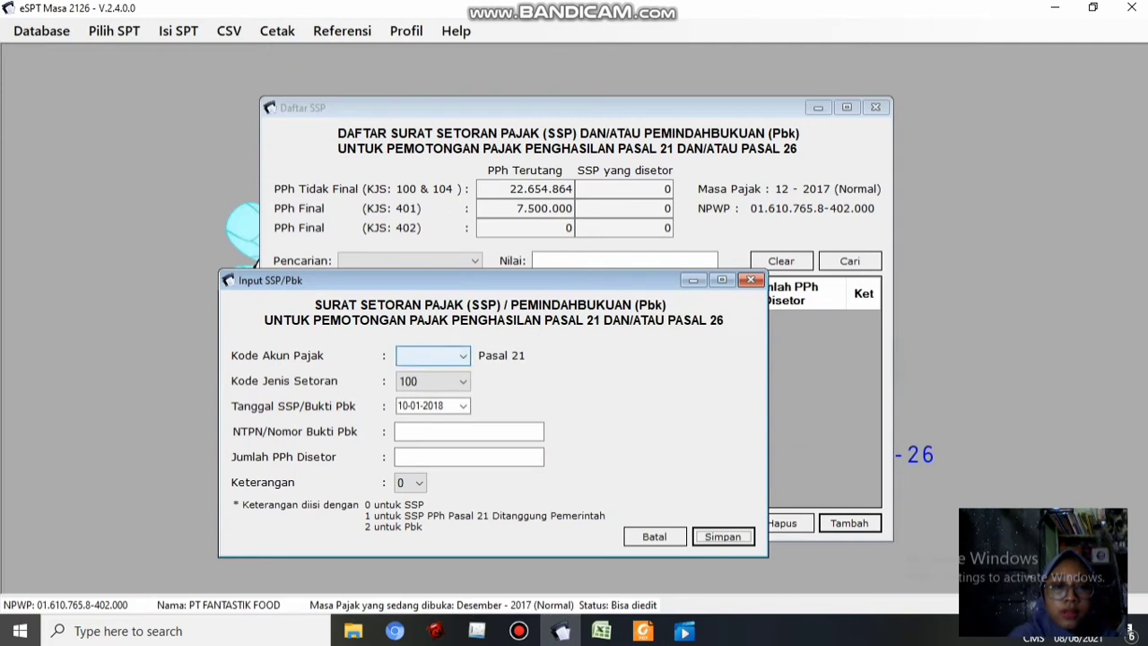
Choose tax account 411121 and deposit type 401 for a second SSP payment
click(434, 356)
key(Return)
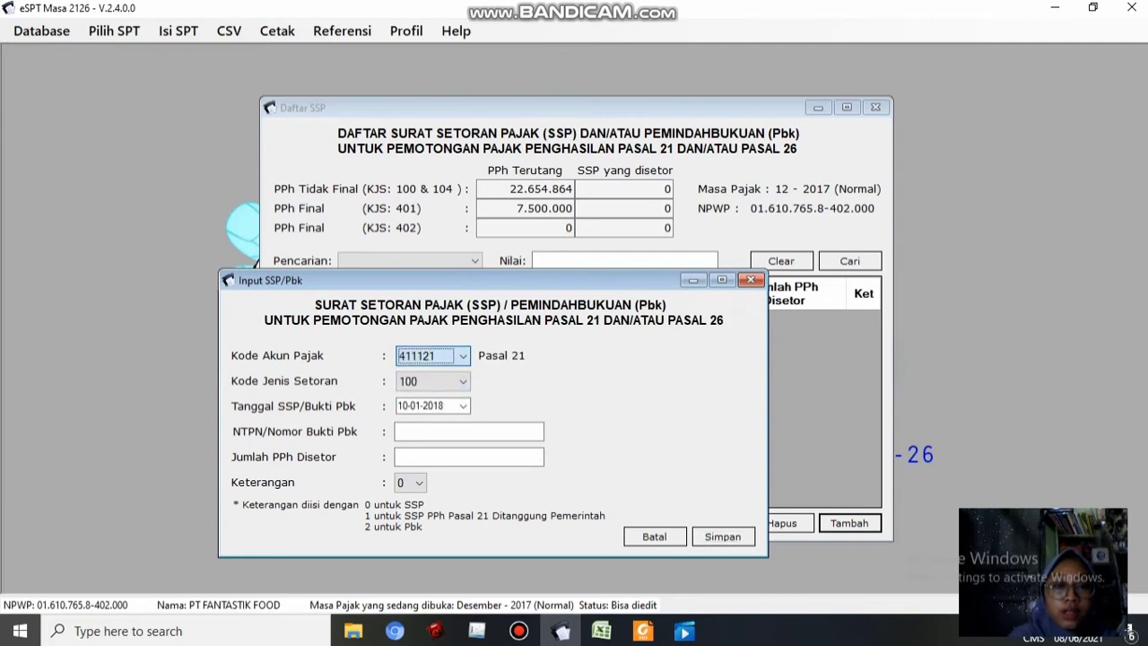
key(alt+Down)
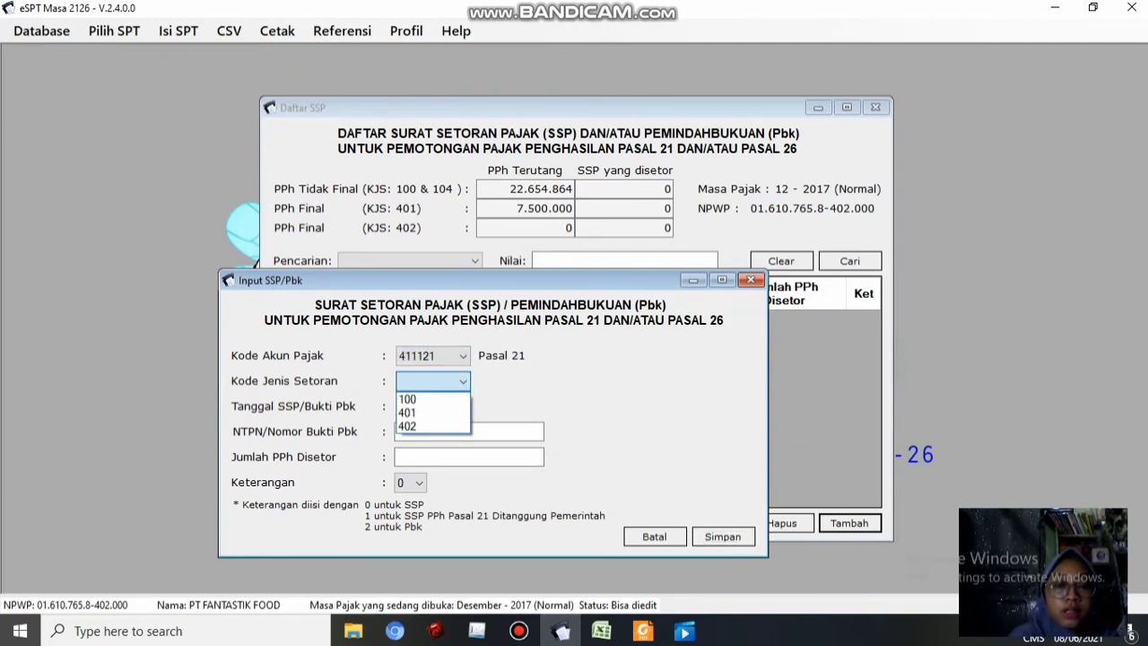
key(Down)
key(Down)
key(Return)
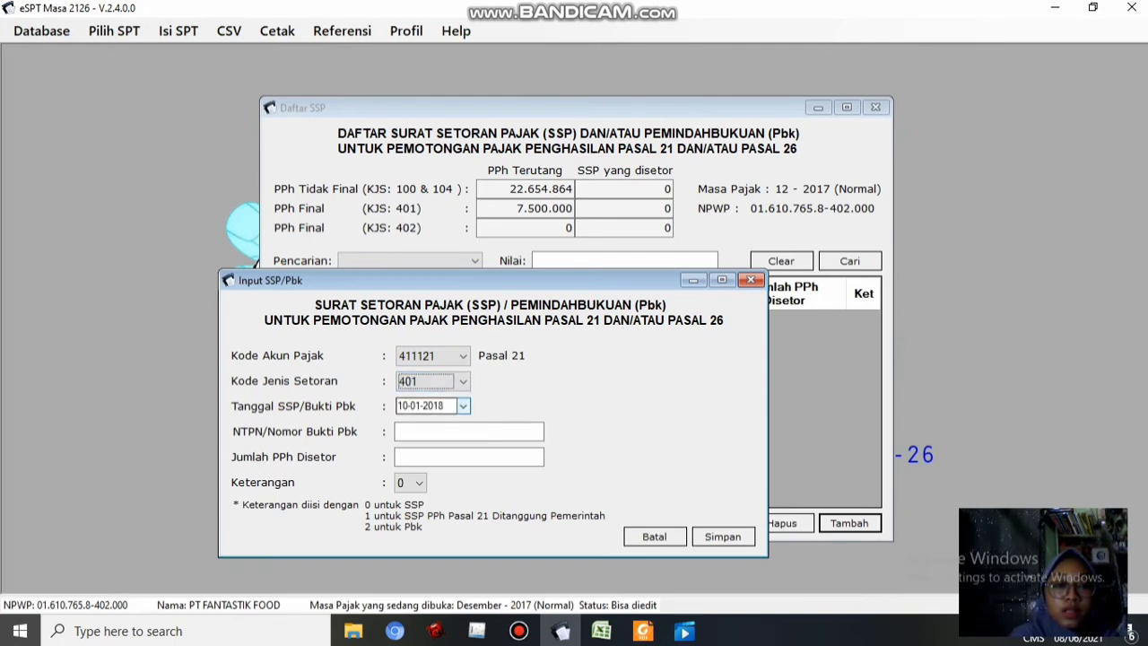
Enter its NTPN number and 7.500.000 amount, save it, and close the SSP list
click(462, 431)
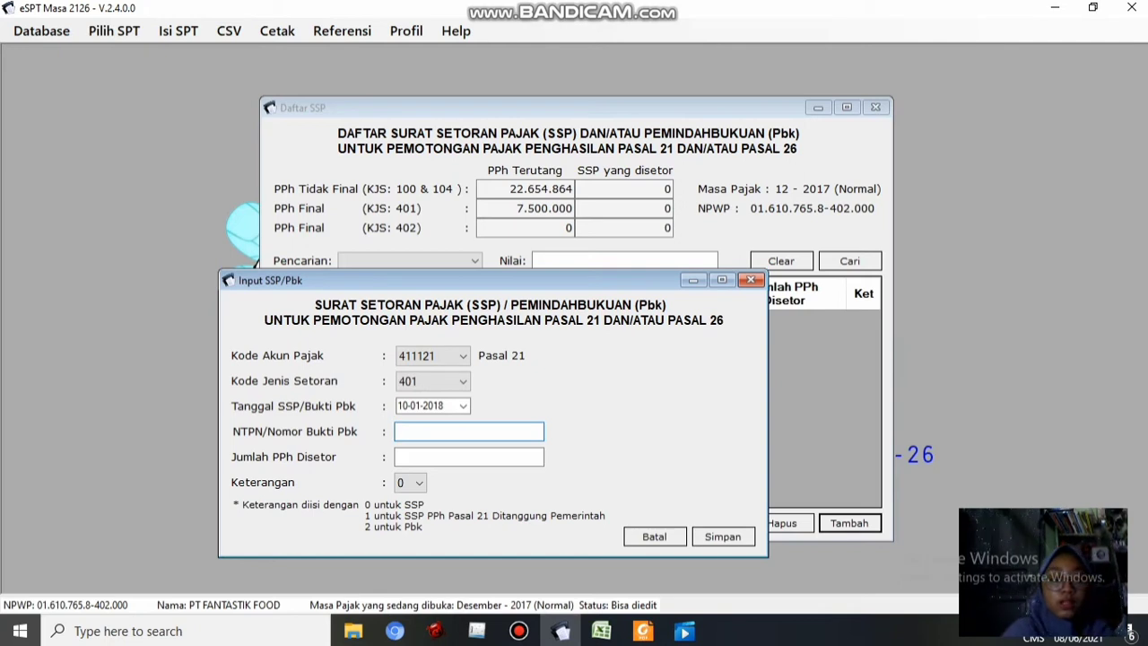
text(1234098765)
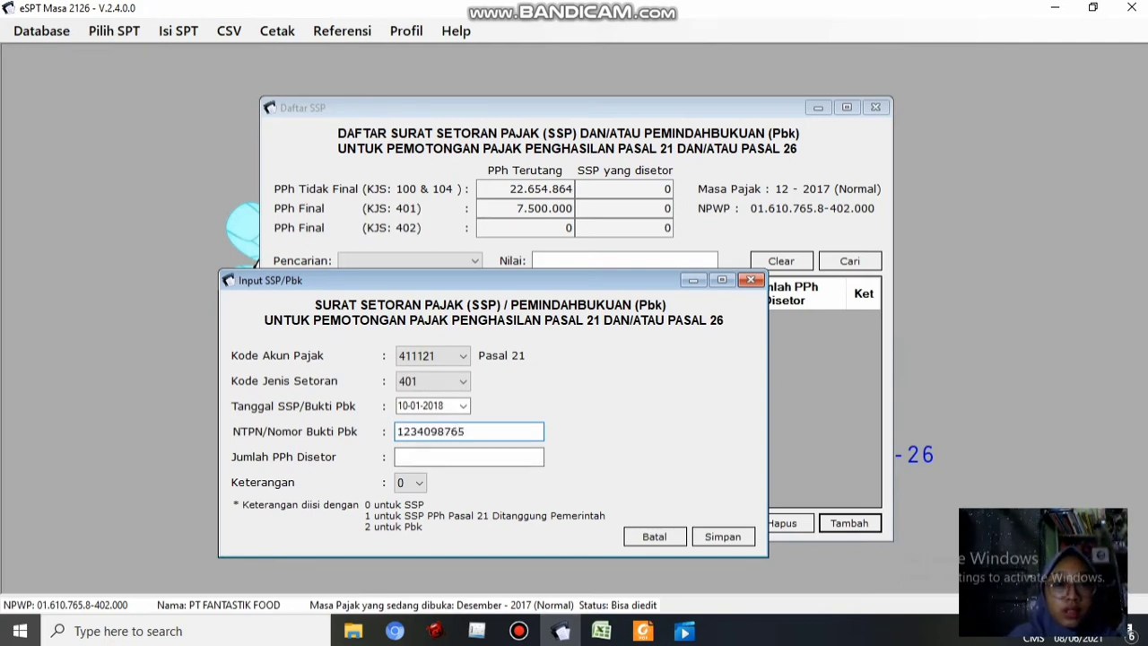
click(469, 457)
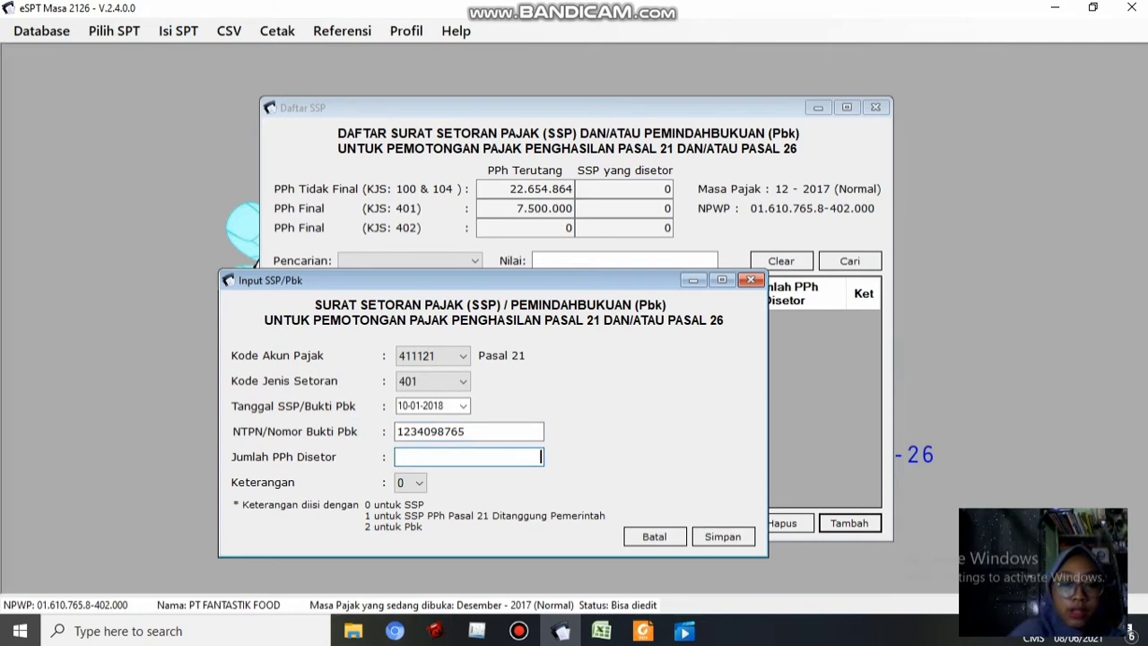
text(7.5)
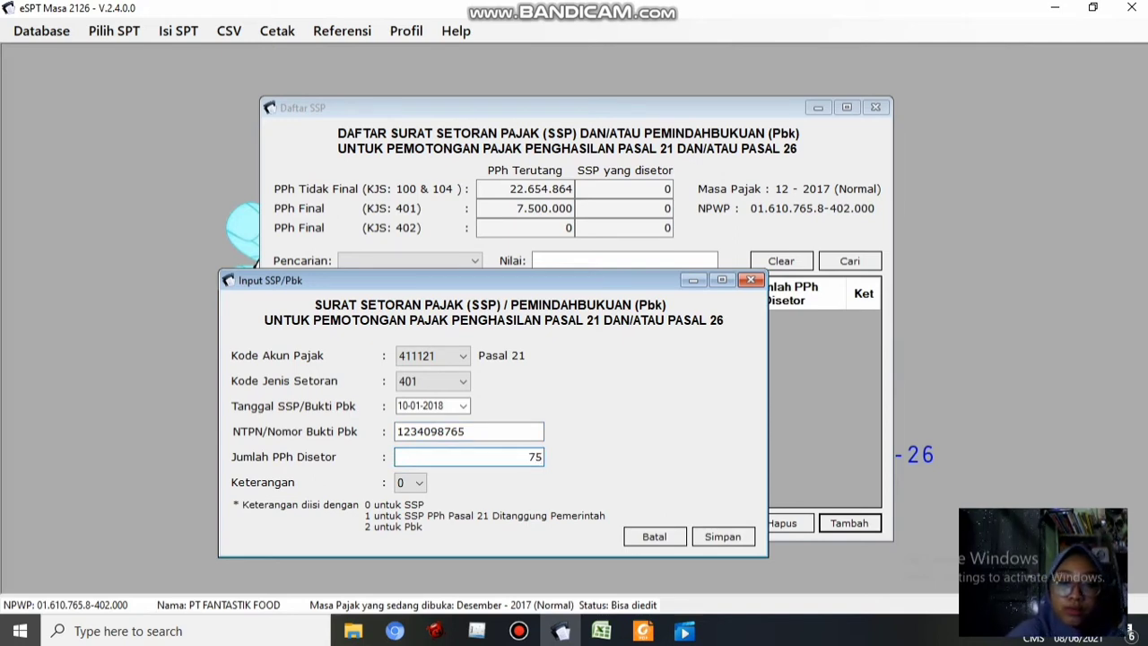
text(00.000)
key(Tab)
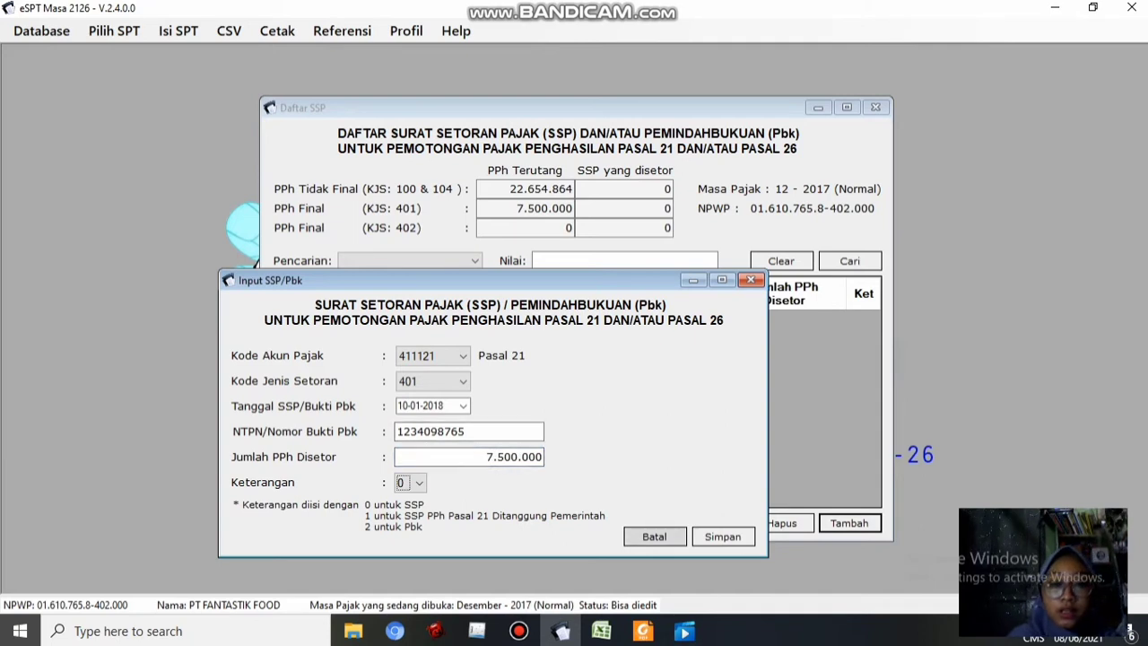
click(722, 536)
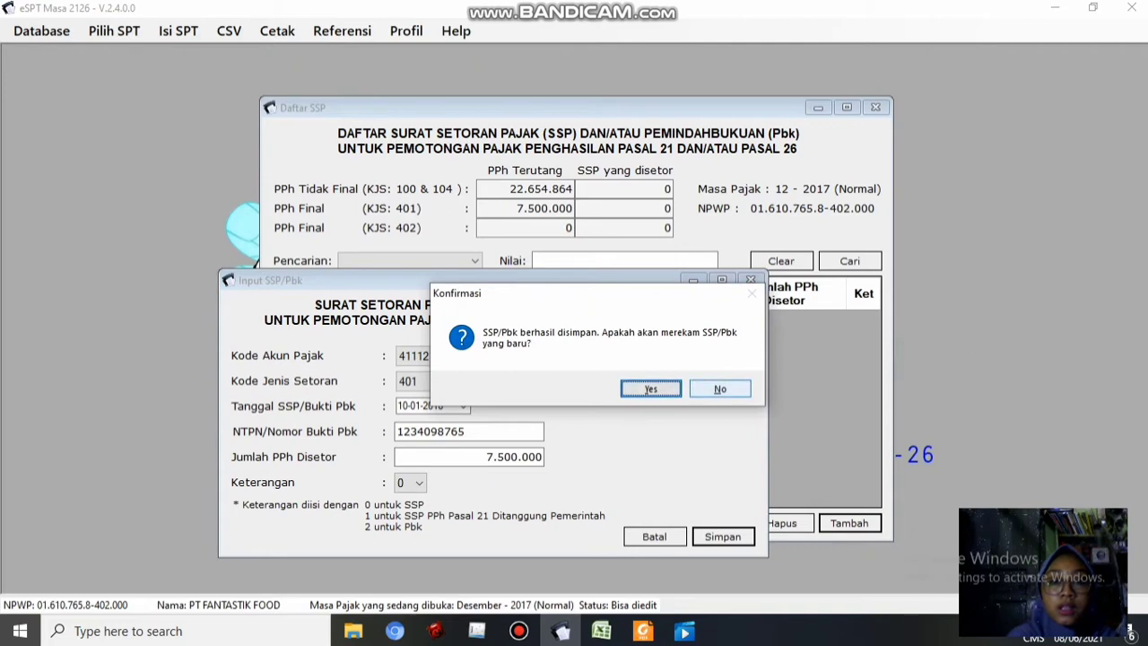
click(721, 389)
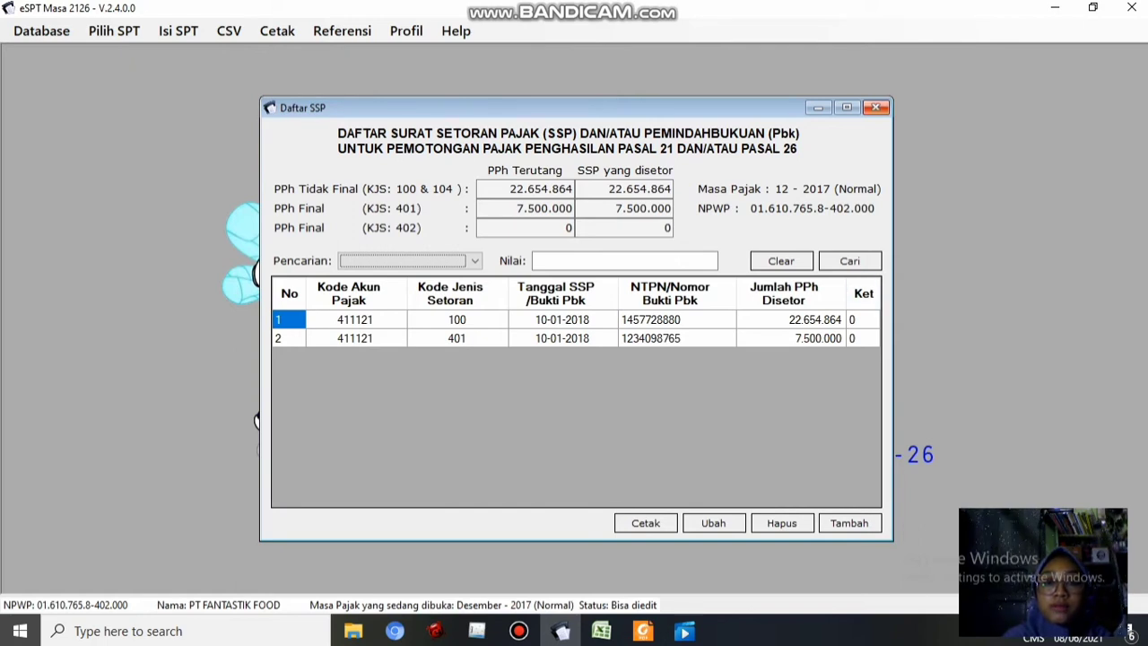
click(875, 108)
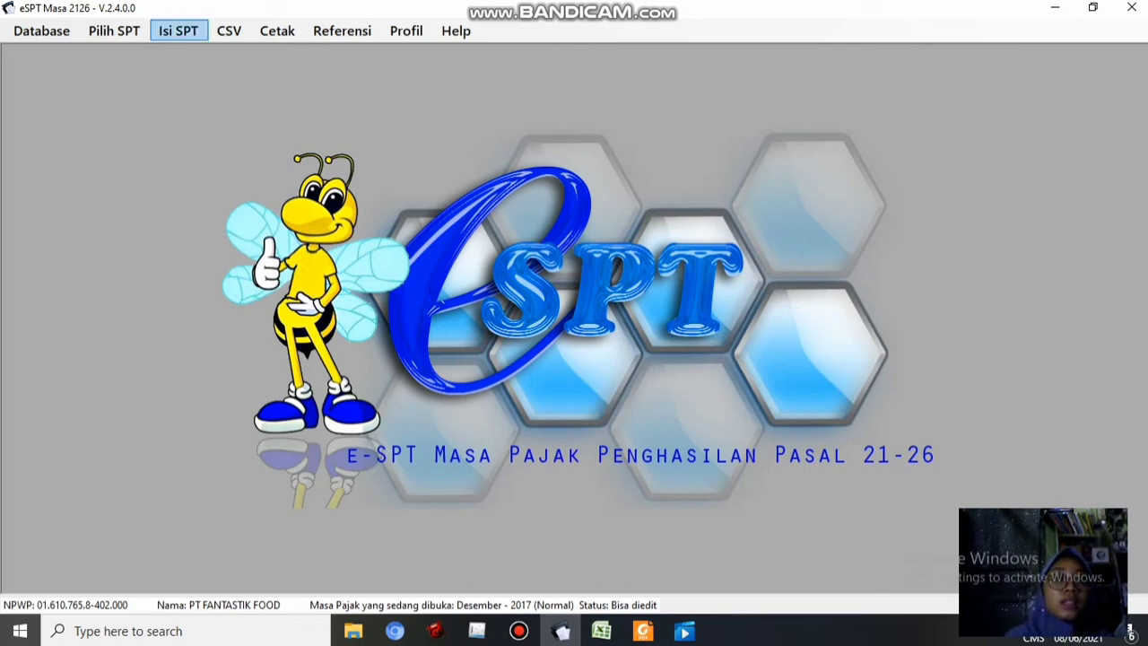
Start a new SPT via Pilih SPT > Buat SPT Baru and check the PPh Masa Juli sheet
click(178, 31)
mouse_move(242, 53)
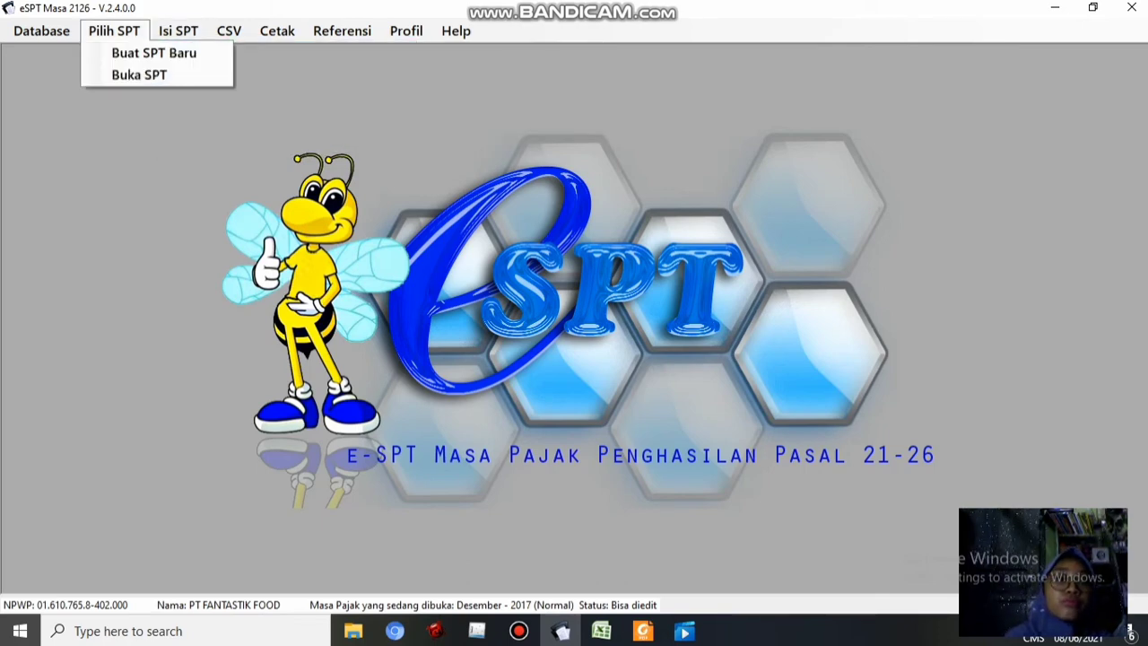
click(114, 30)
click(114, 30)
click(154, 52)
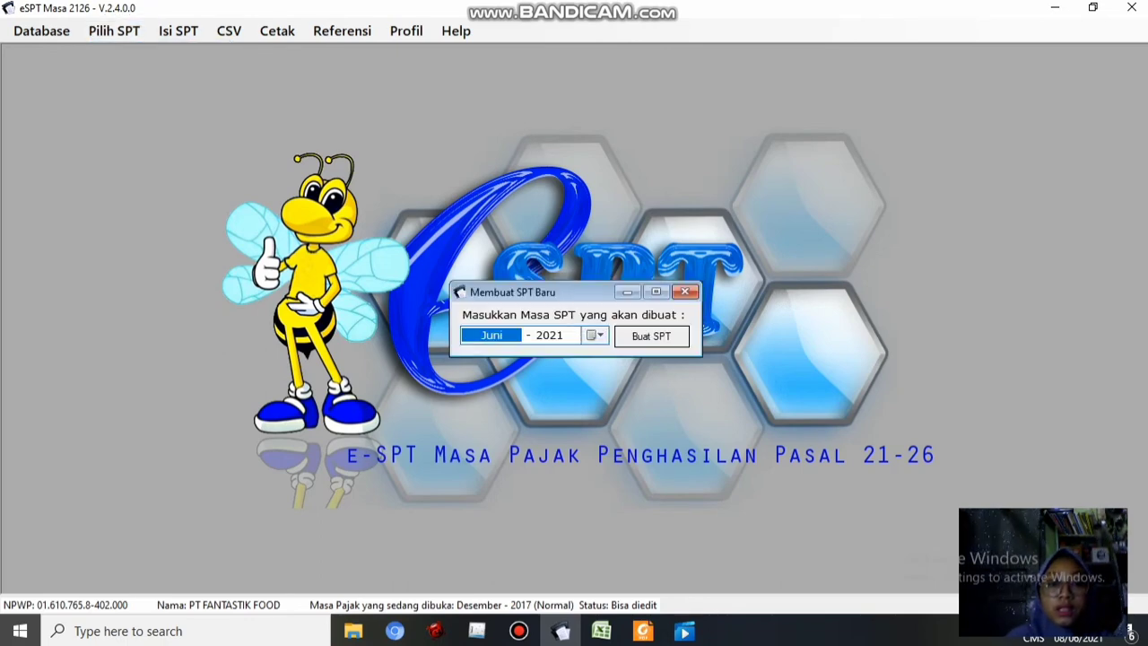
click(595, 335)
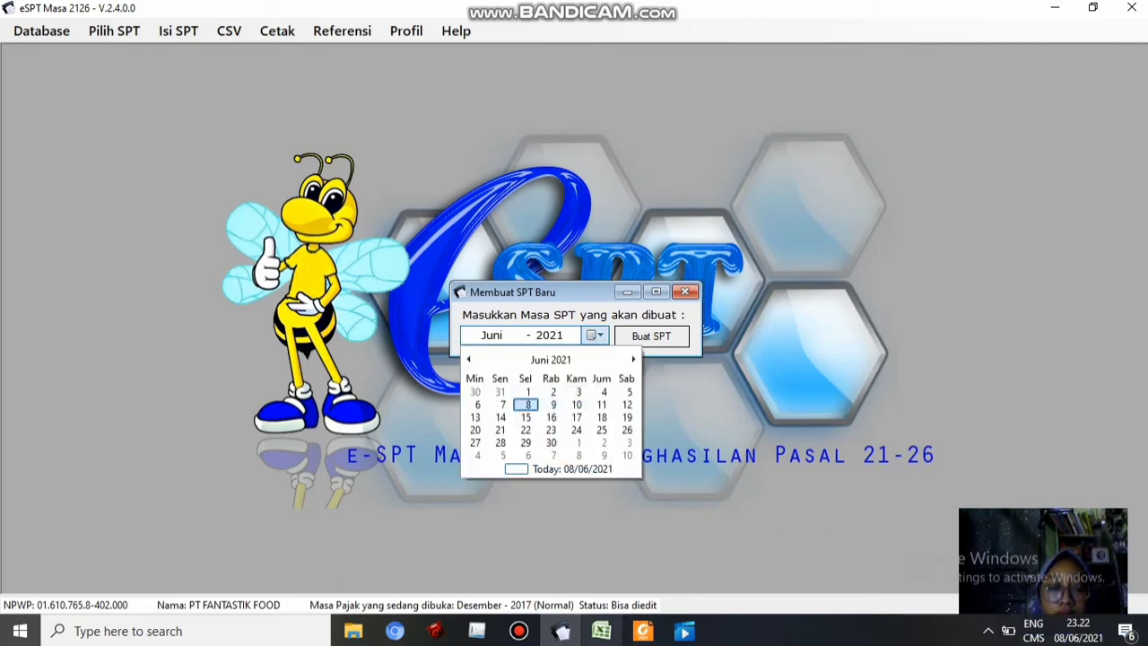
click(602, 630)
key(ctrl+Page_Up)
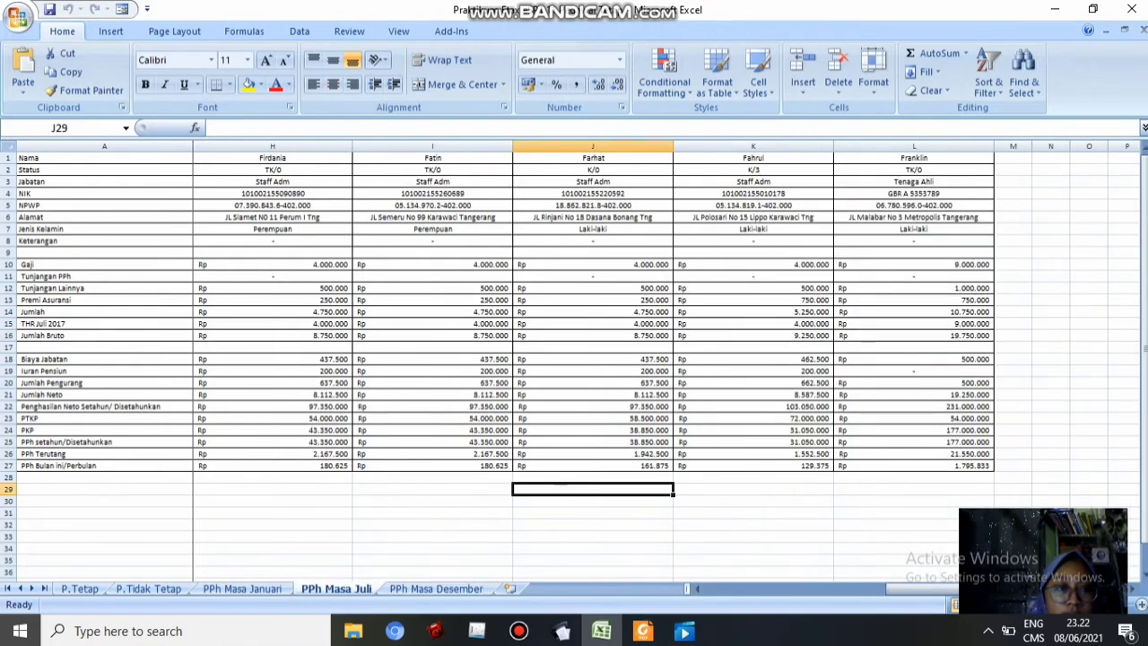
drag(924, 589, 743, 589)
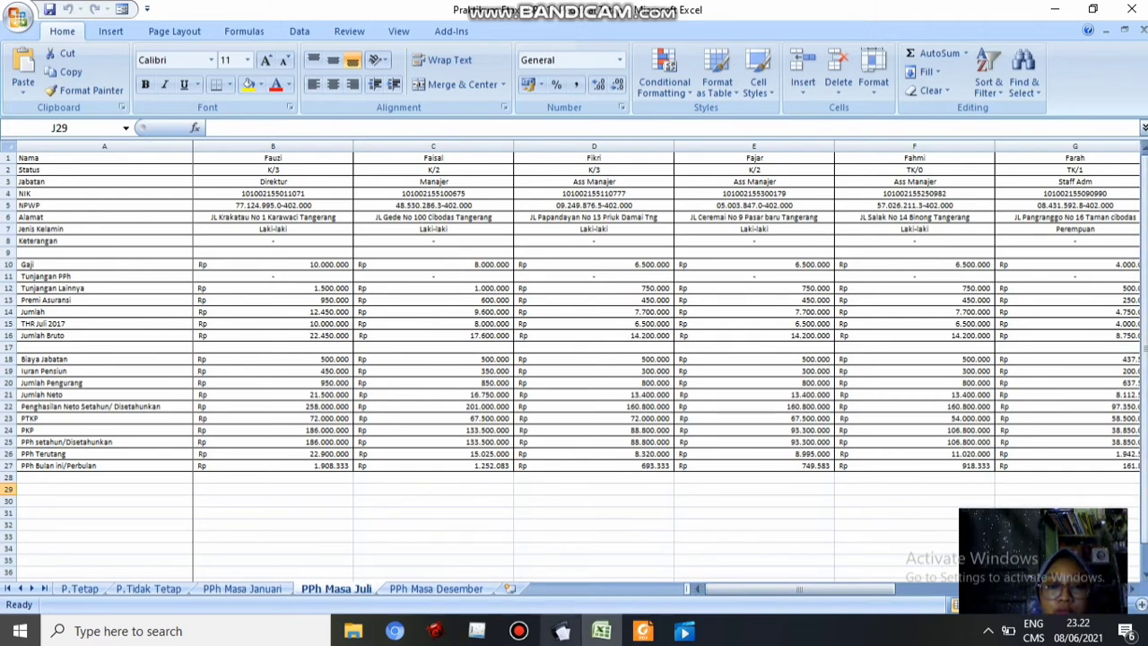
click(562, 630)
Set the SPT period to July 2017, create it and acknowledge the confirmation
click(596, 334)
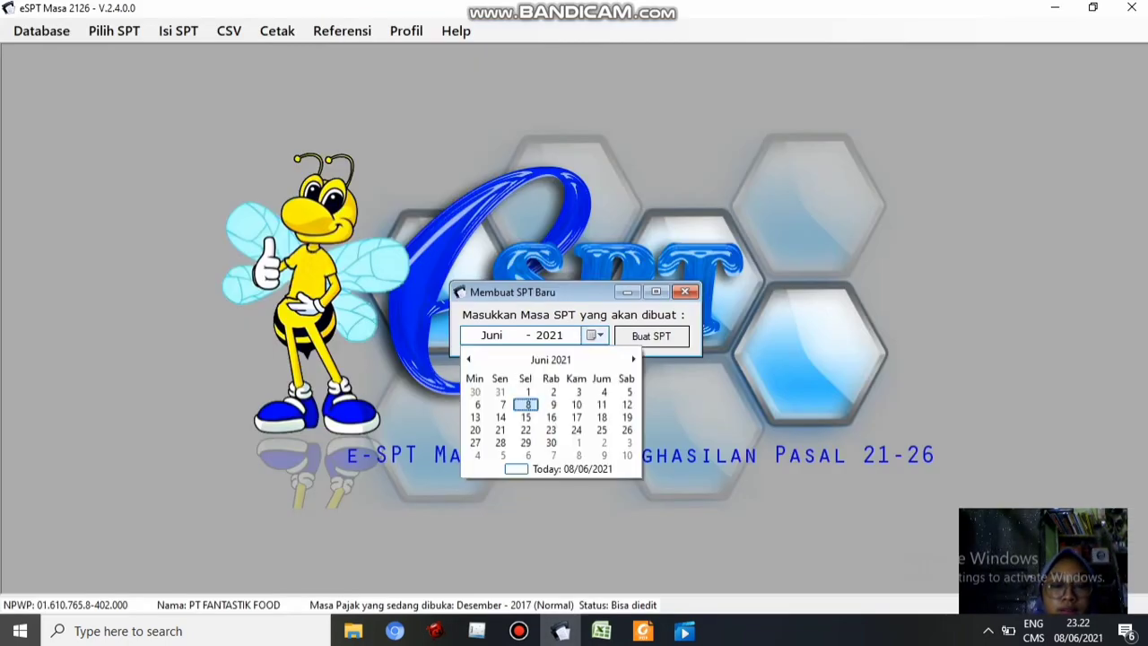
click(551, 359)
click(551, 359)
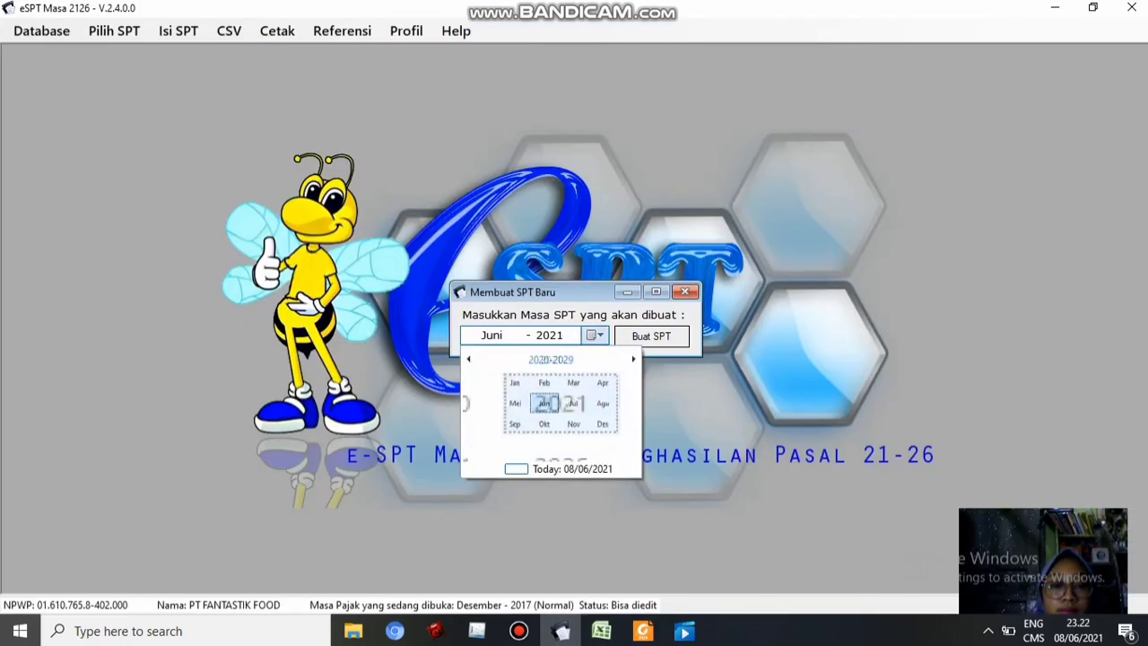
click(469, 359)
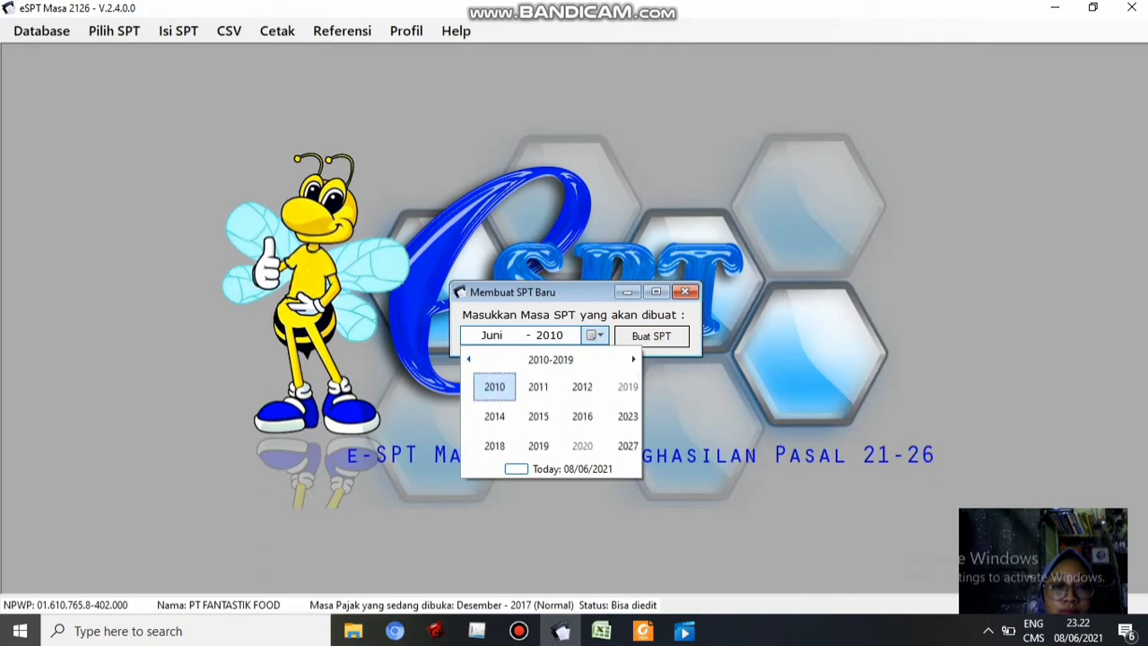
click(485, 445)
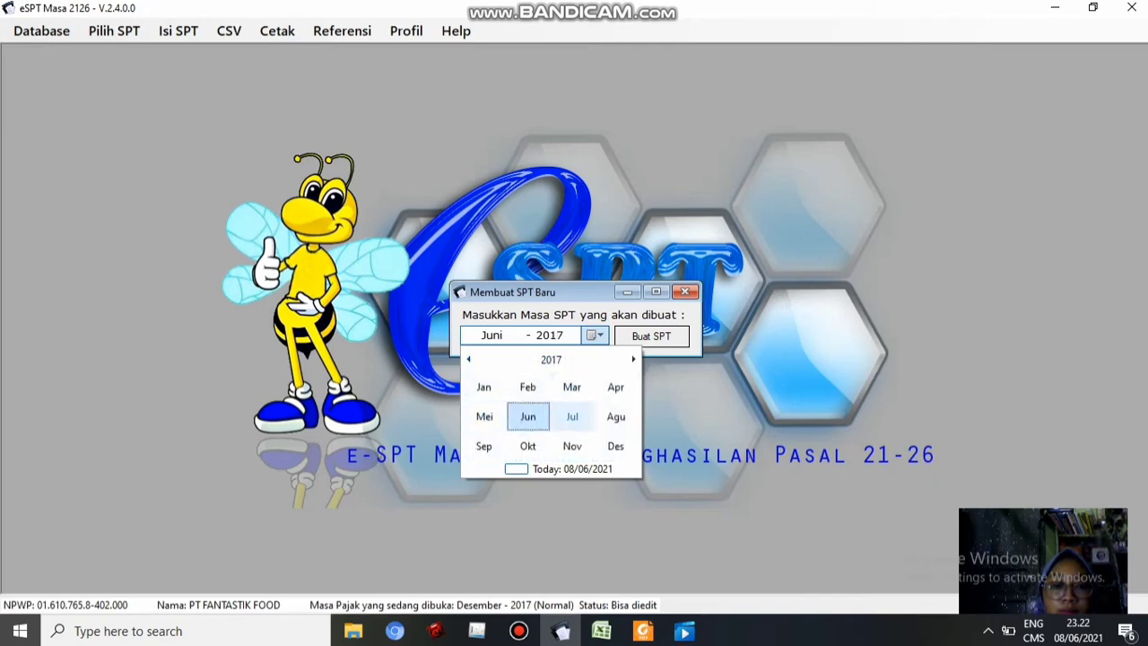
click(572, 416)
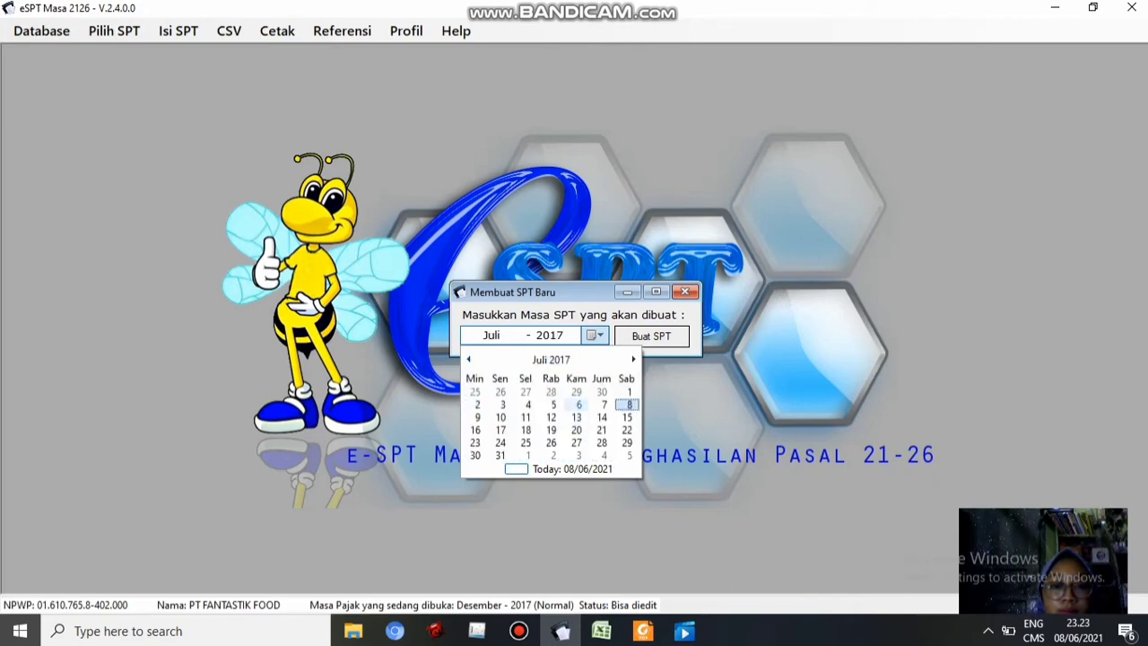
click(501, 455)
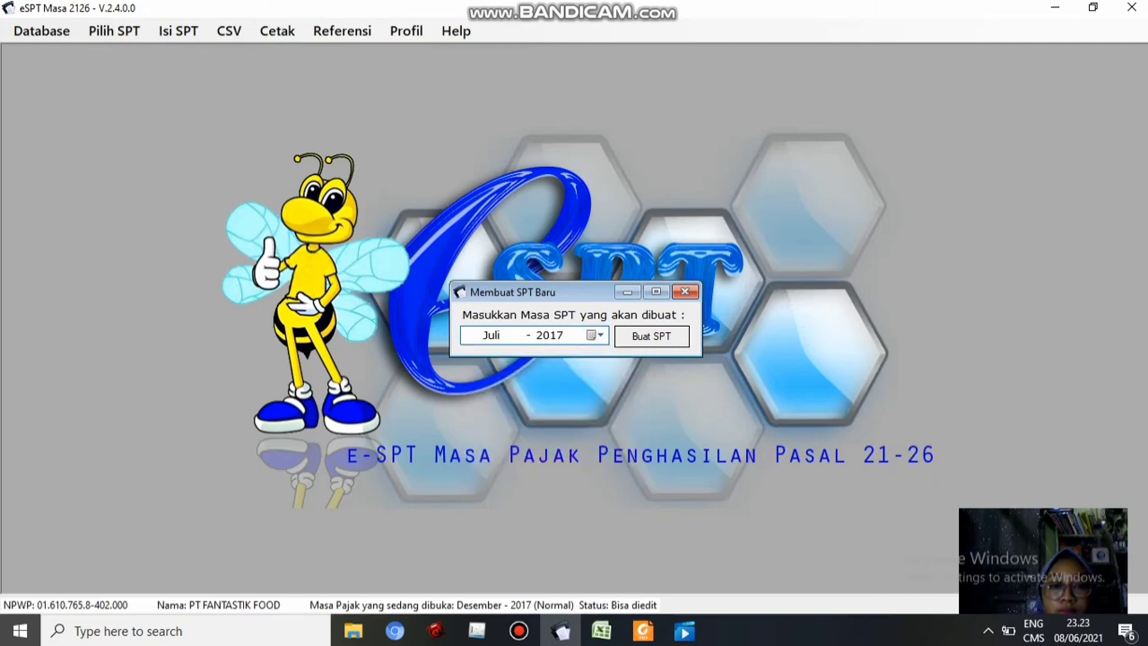
click(653, 336)
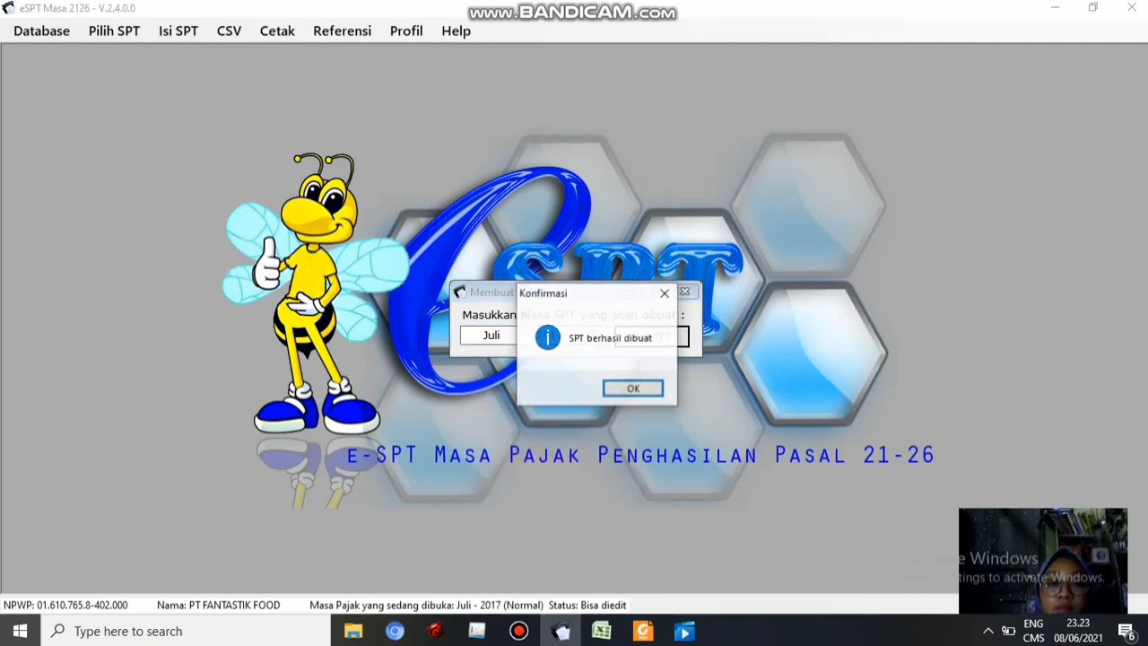
click(633, 388)
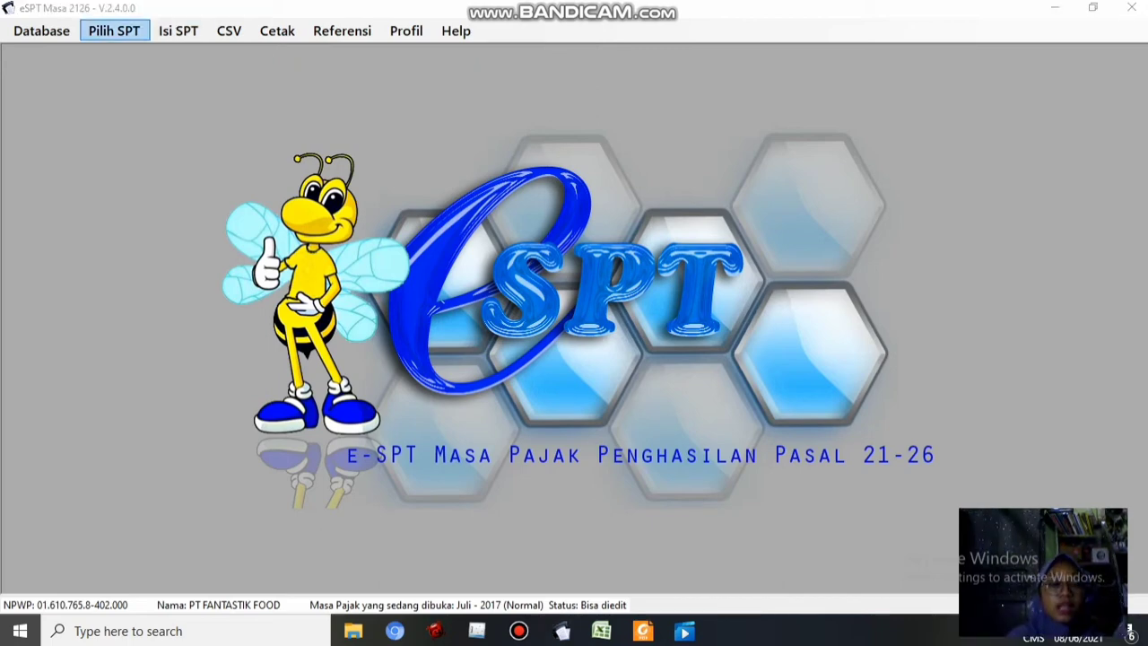
Open the one-period withholding list (1721-I) and add a new entry
click(178, 32)
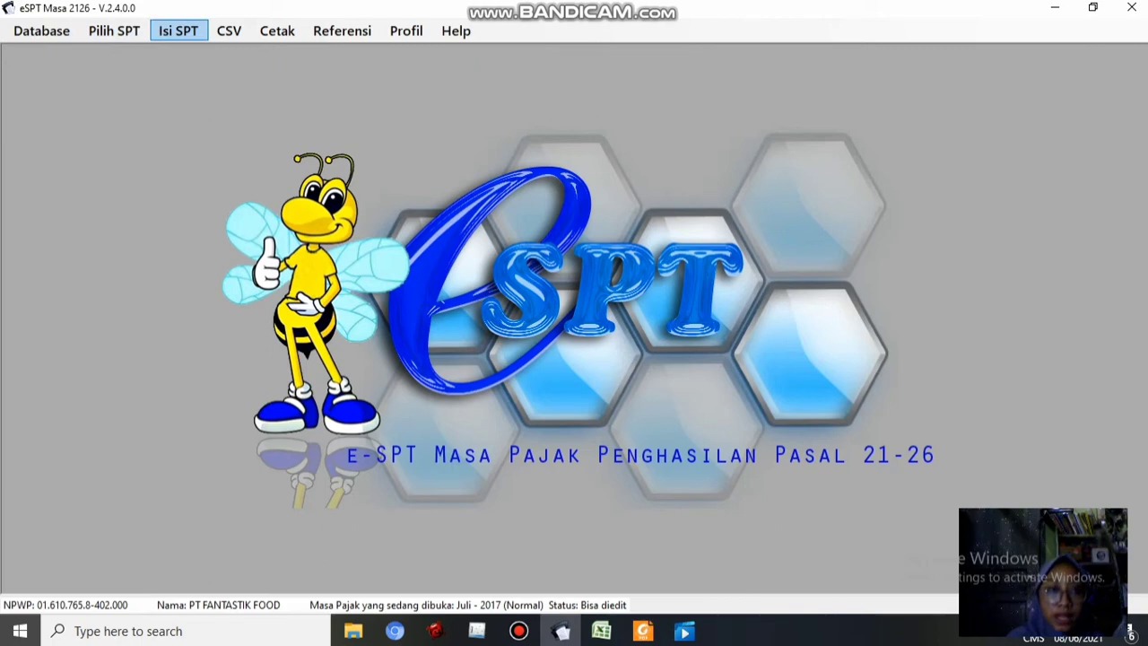
click(178, 31)
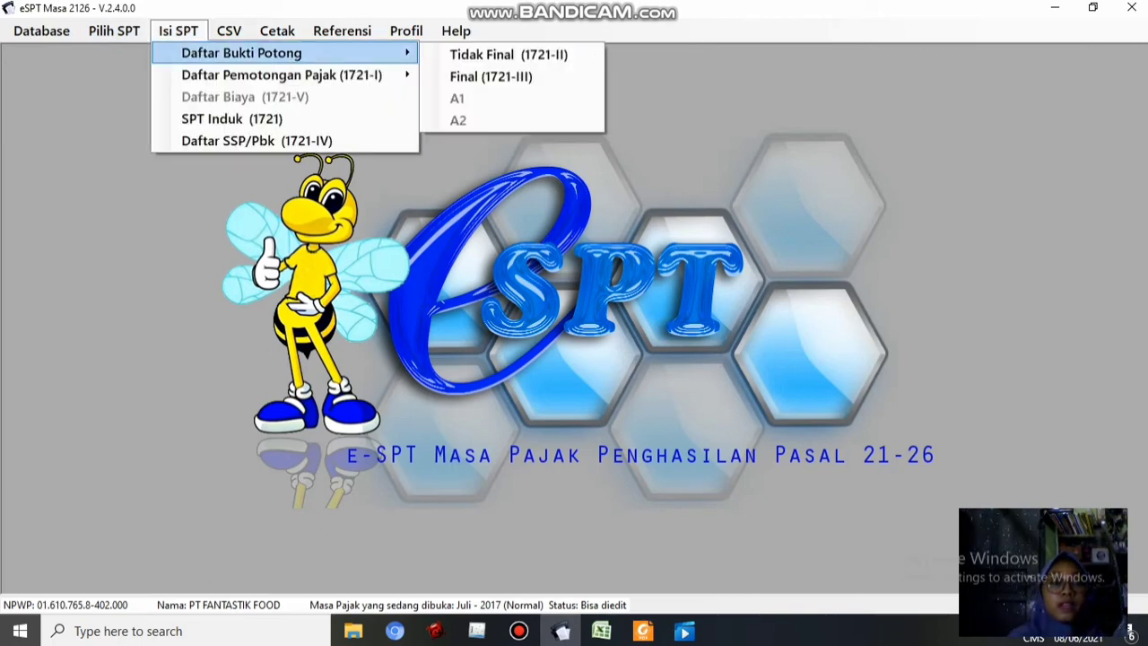
mouse_move(282, 76)
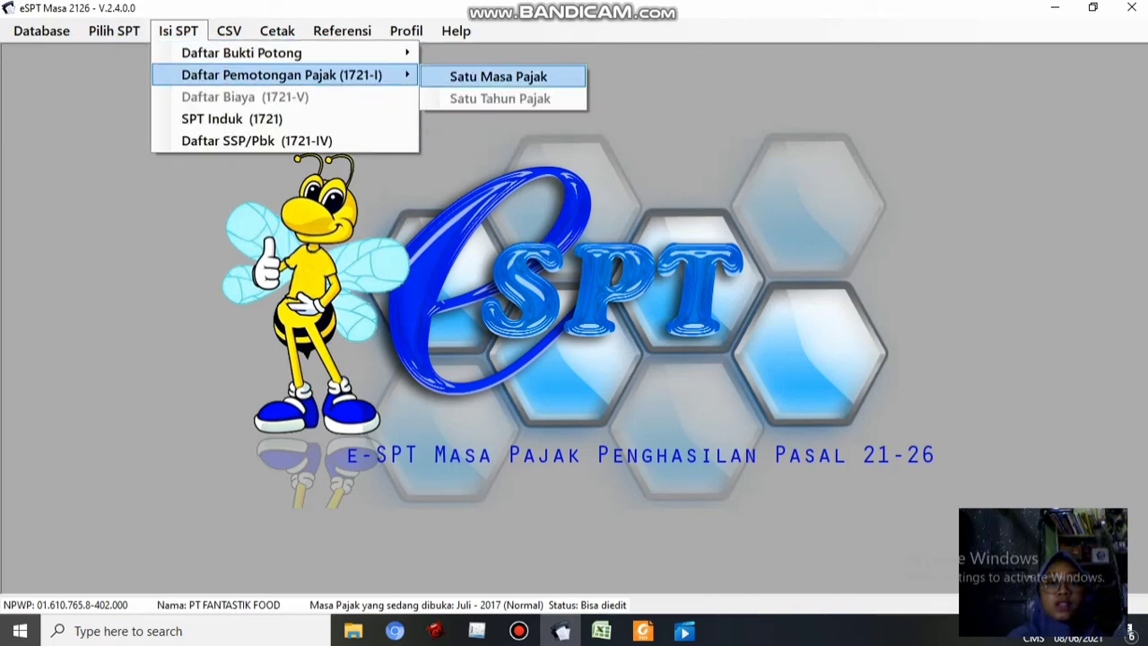
click(497, 76)
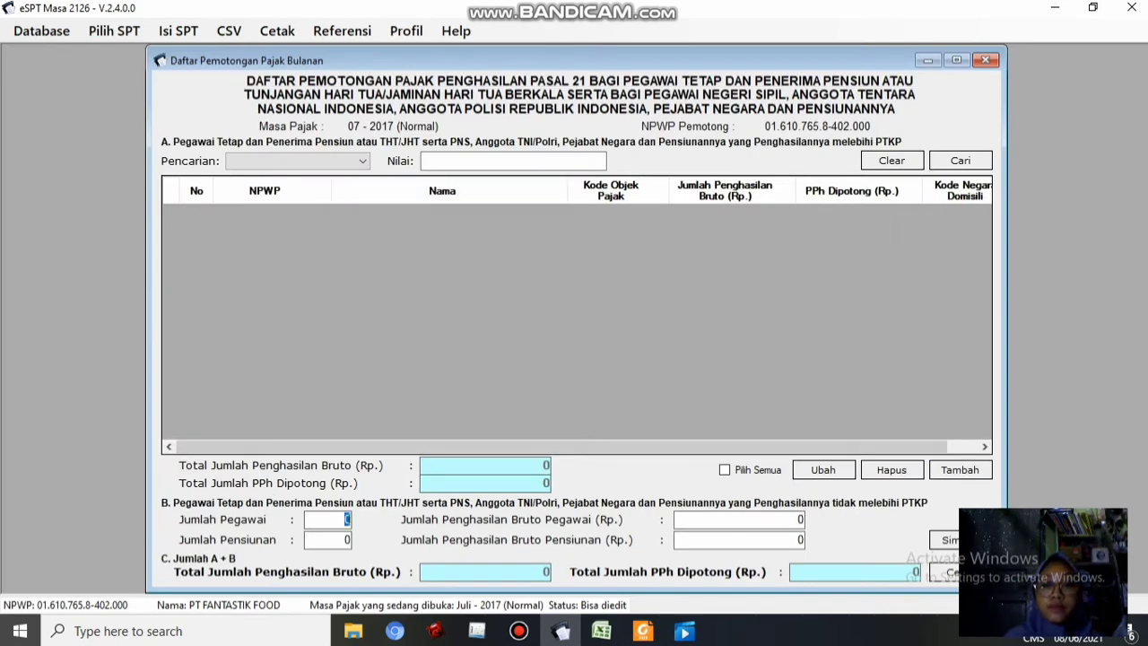
click(937, 471)
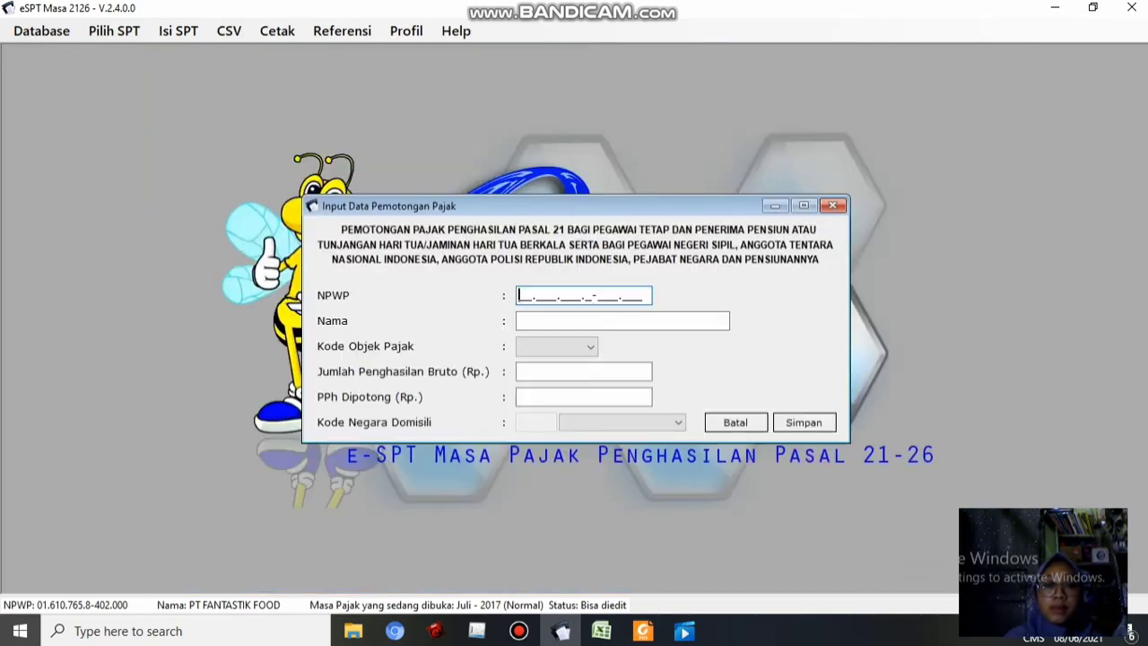
Paste the first employee's NPWP from Excel cell B5 and enter the employee's name
click(601, 631)
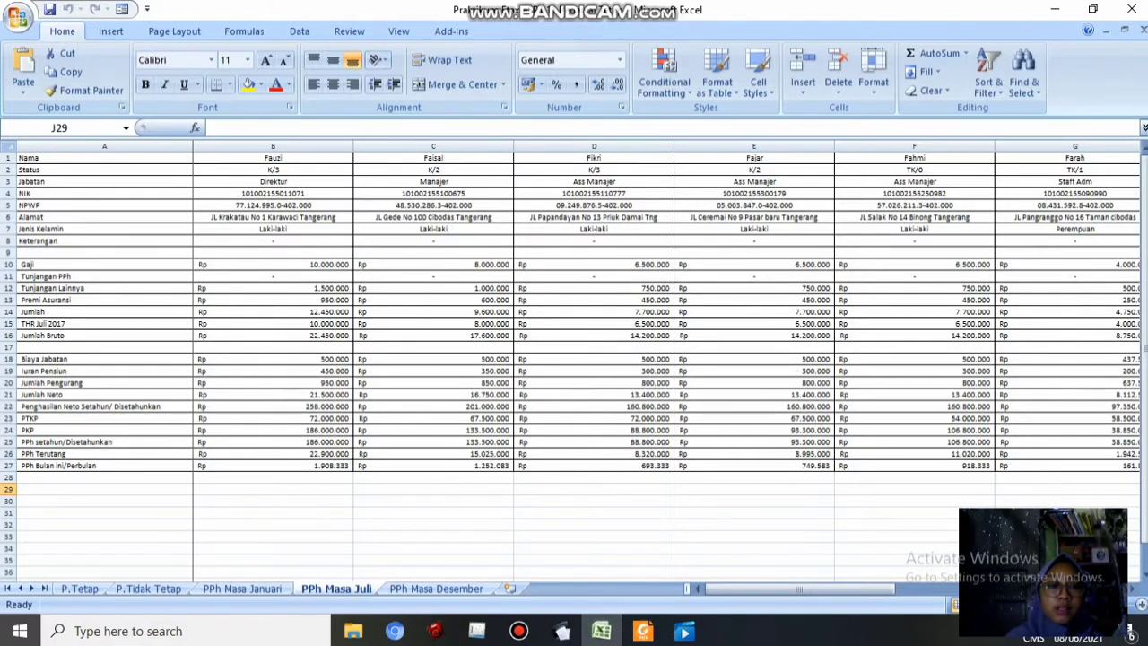
click(753, 590)
click(272, 205)
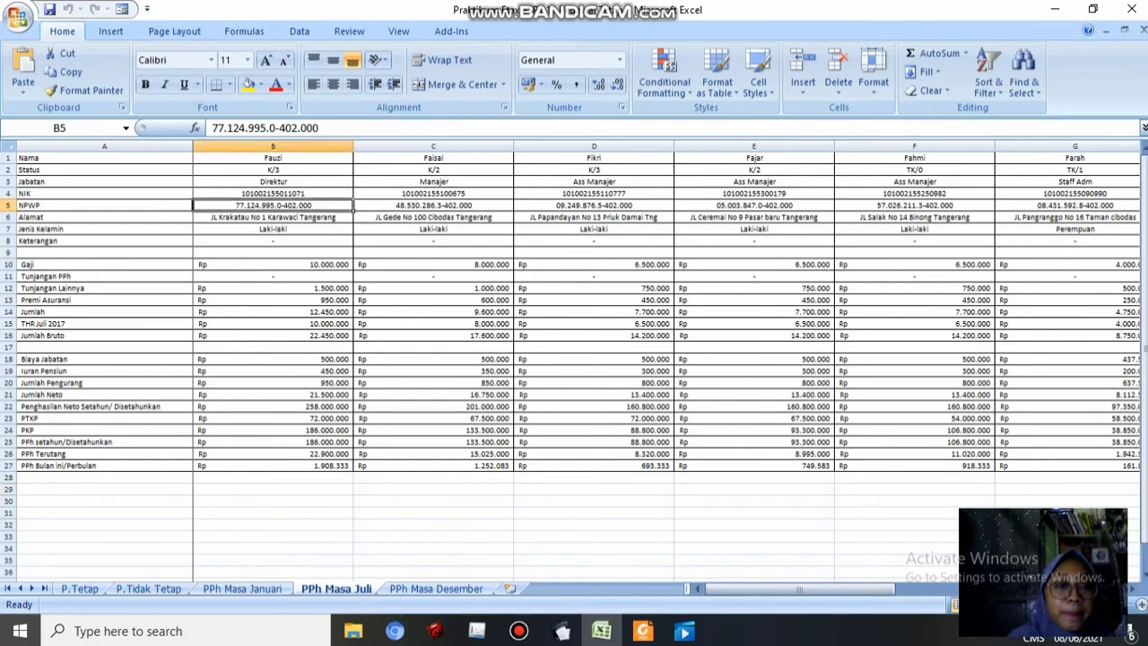
key(ctrl+c)
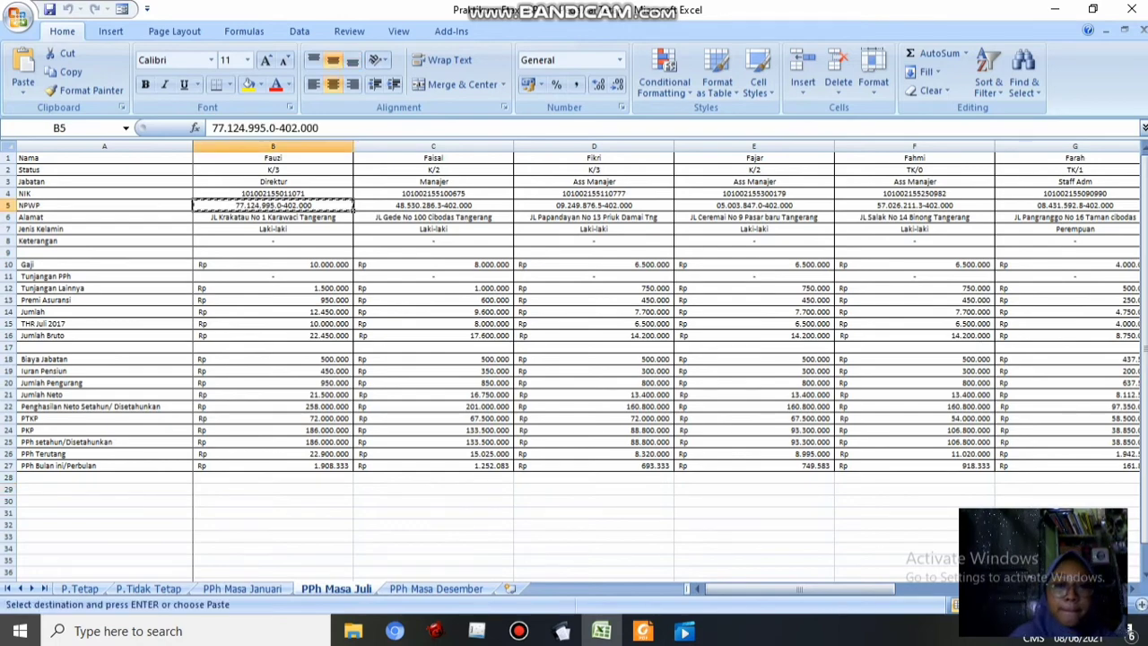
key(alt+Tab)
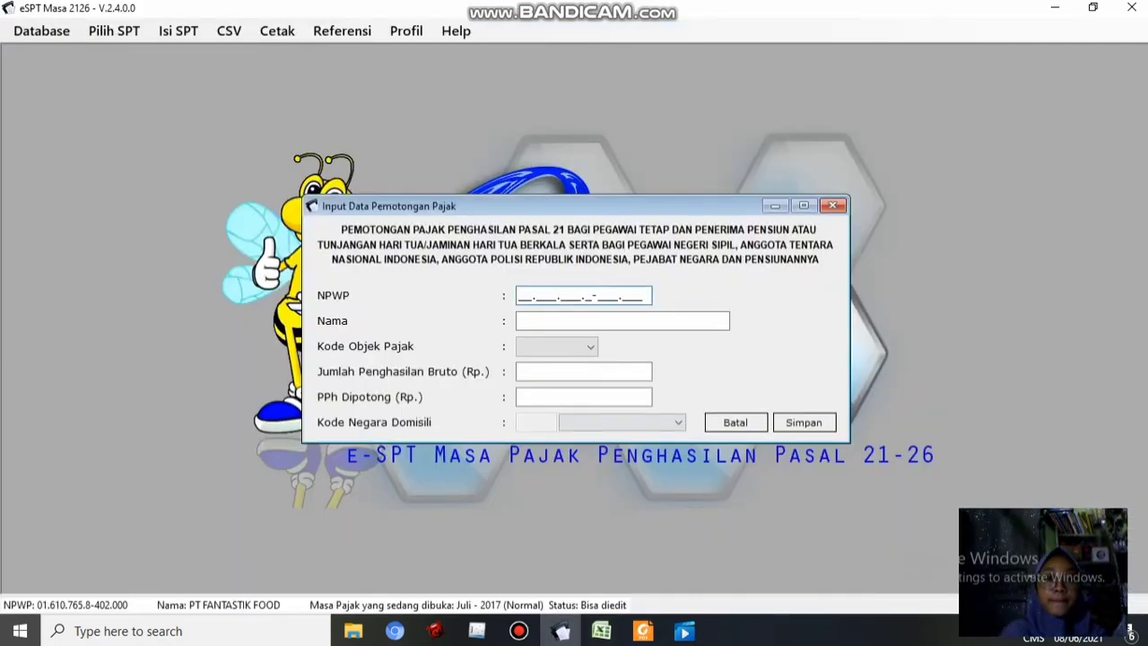
key(ctrl+v)
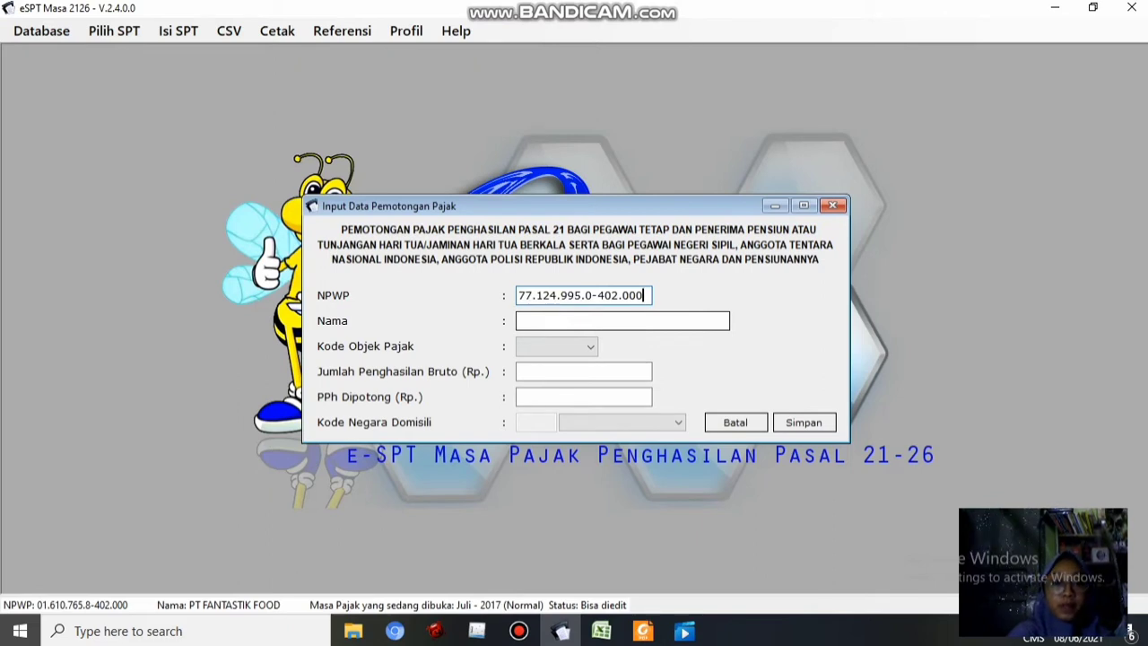
key(Tab)
text(F)
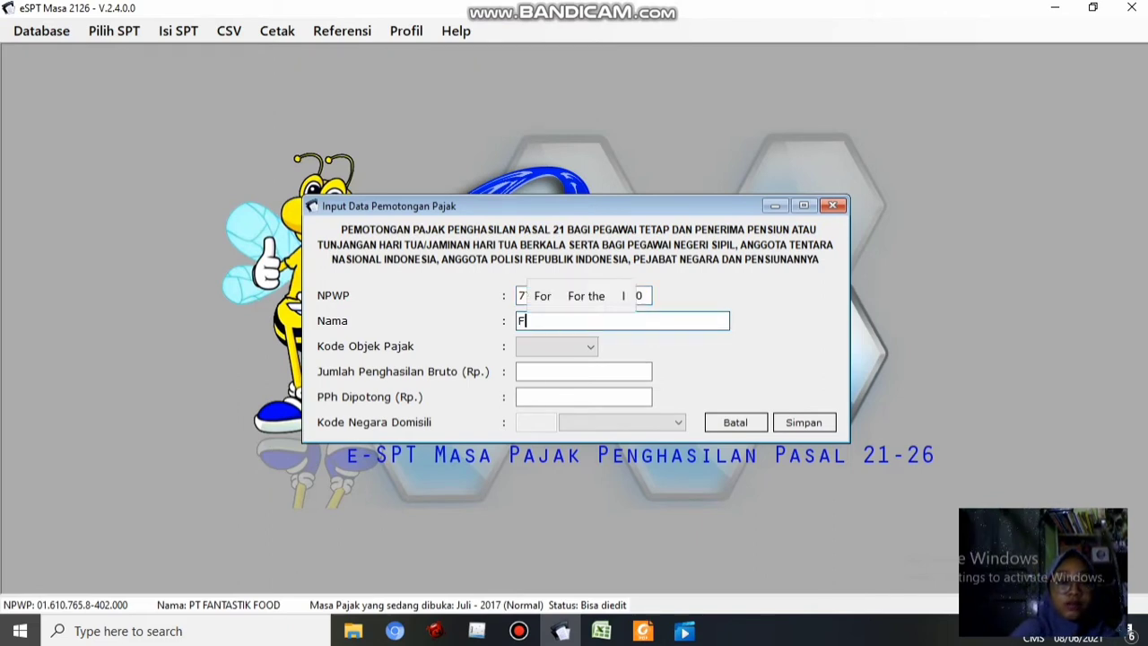
text(auzi)
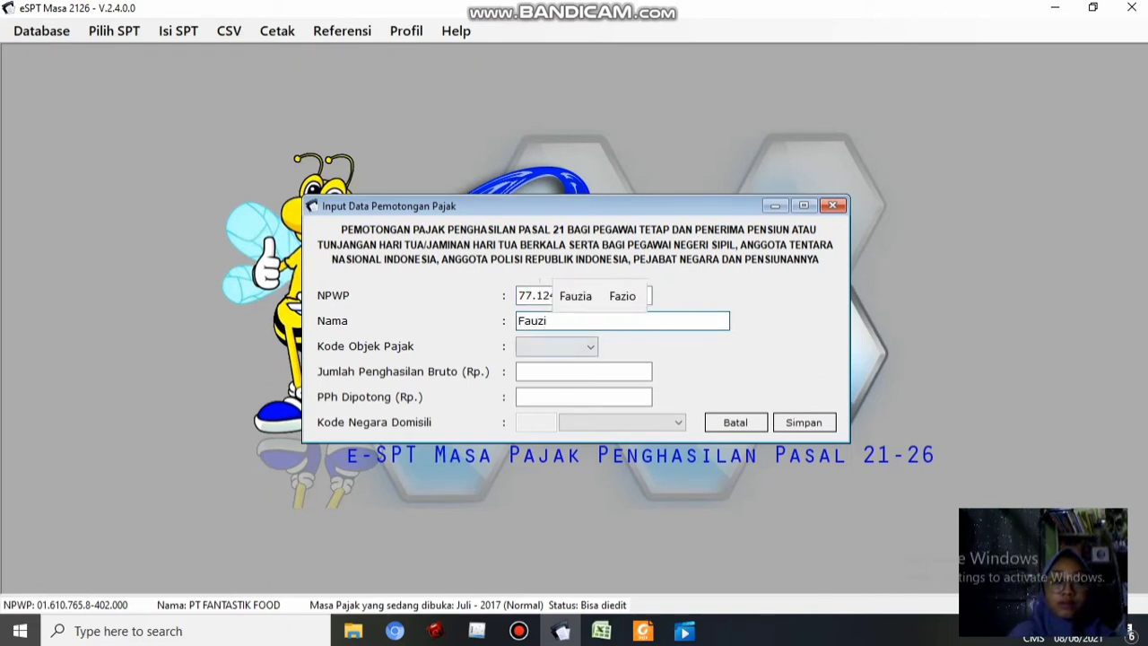
key(Tab)
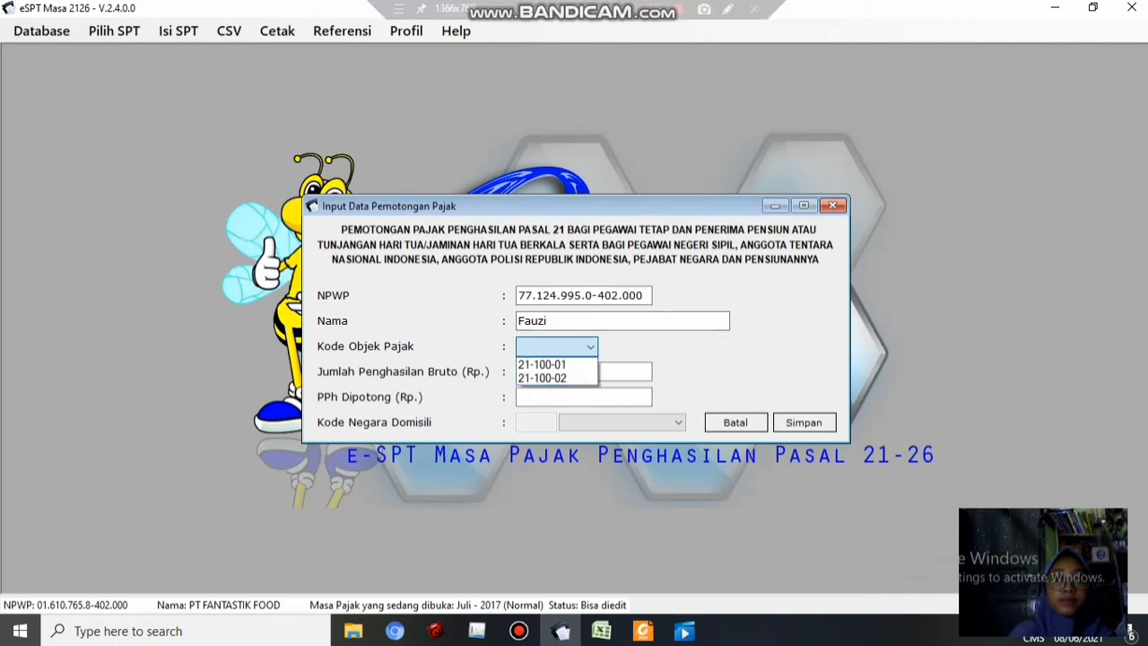
Set the tax object code to 21-100-01 for a permanent employee
click(654, 9)
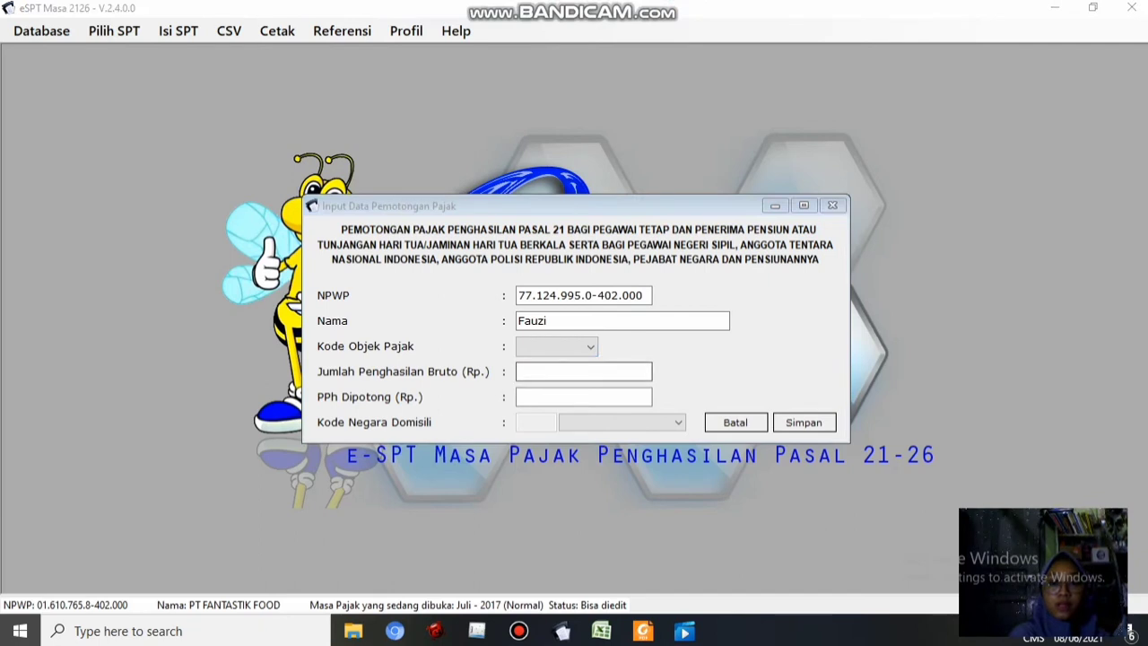
click(589, 347)
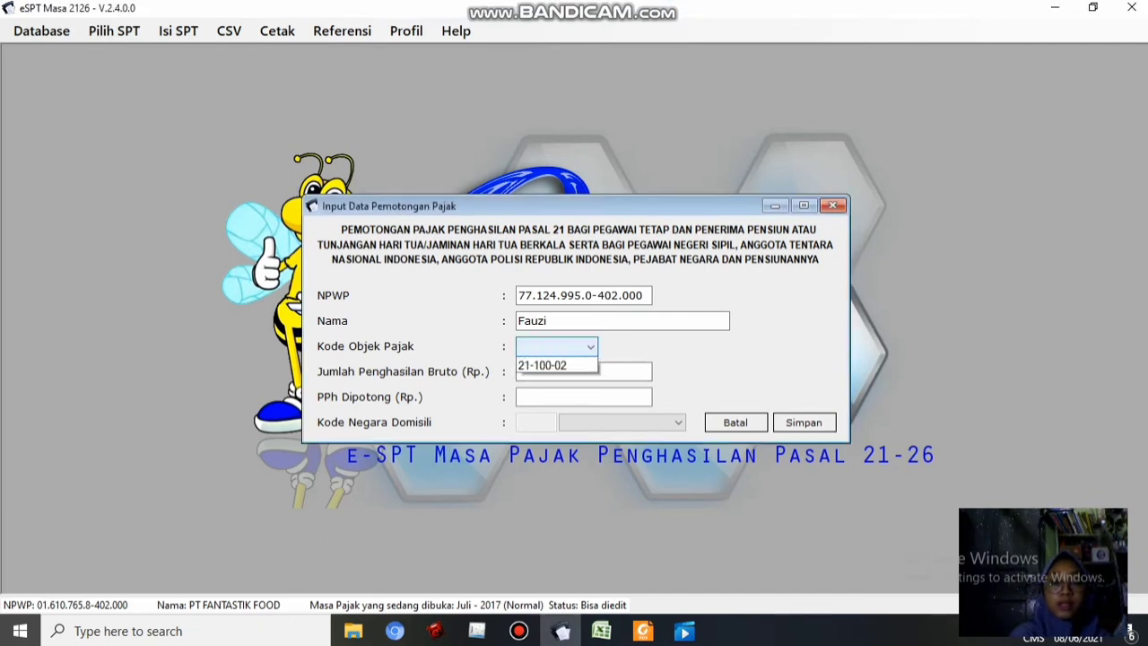
click(556, 365)
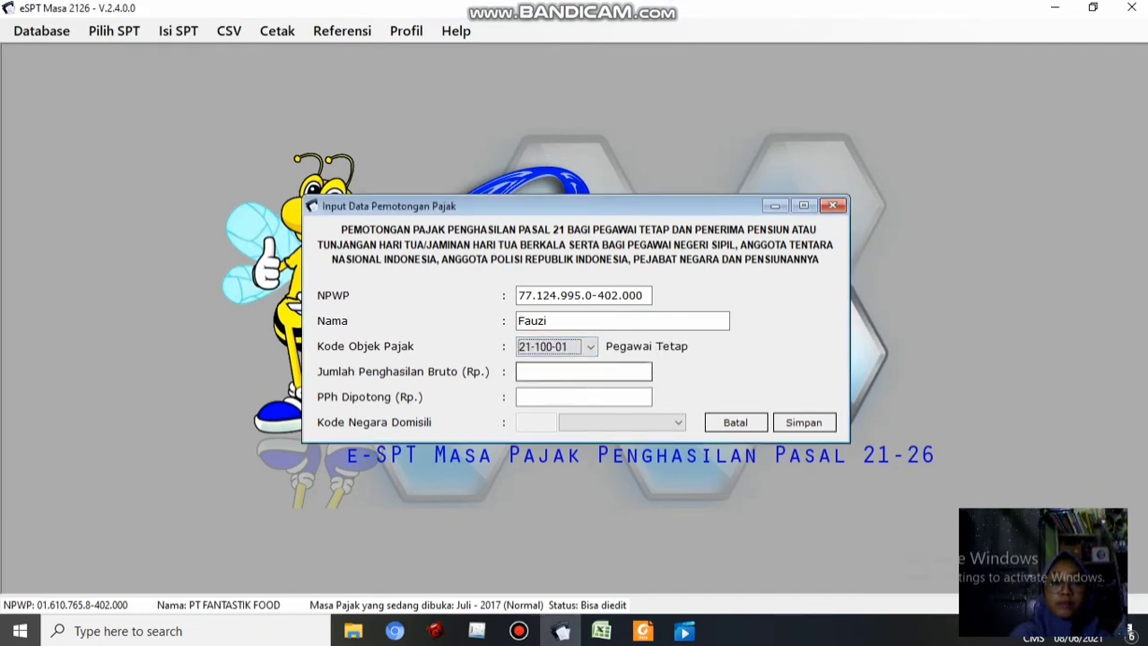
click(601, 631)
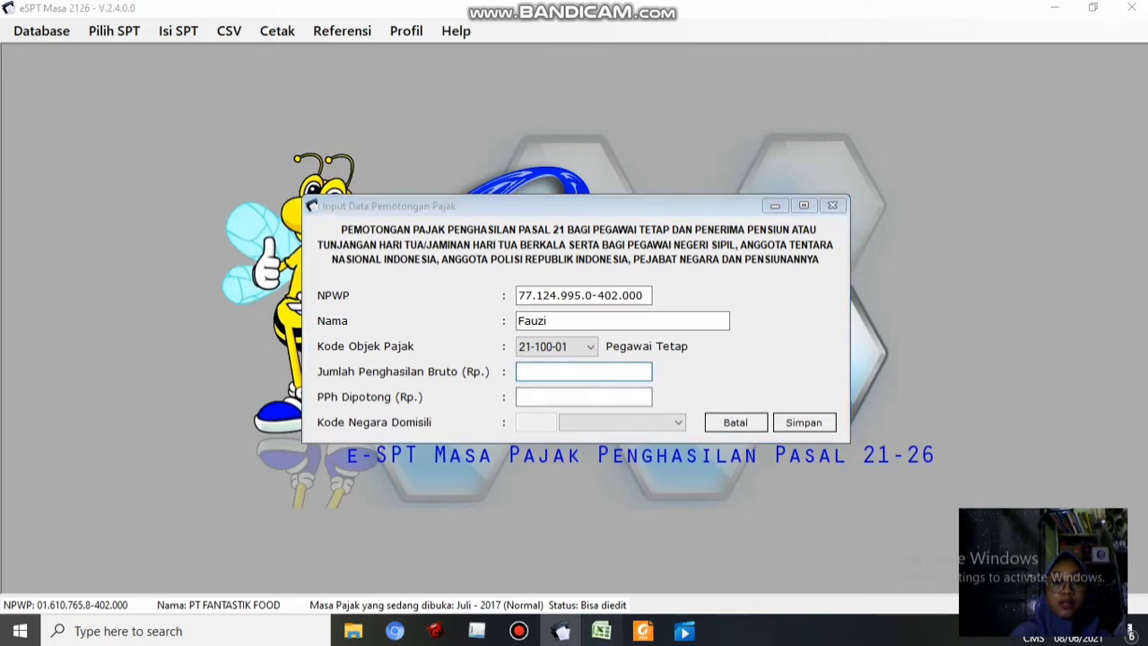
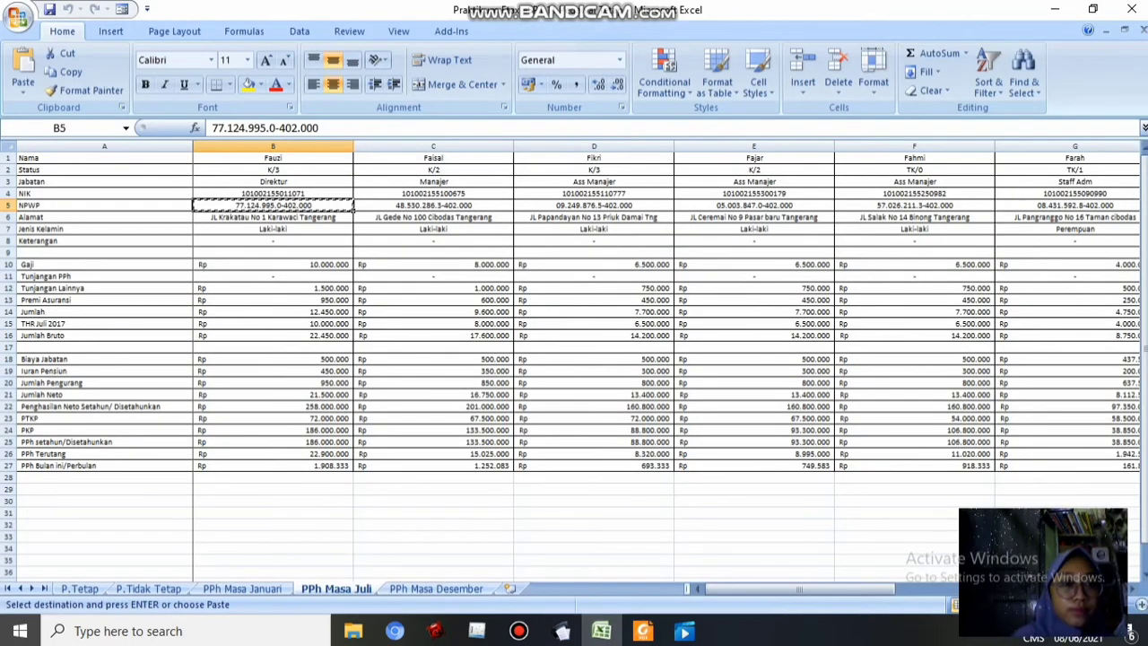
Paste gross income 22.450.000 from B16 and PPh withheld 1.908.333 from B27 into the form, then save
click(273, 335)
key(ctrl+c)
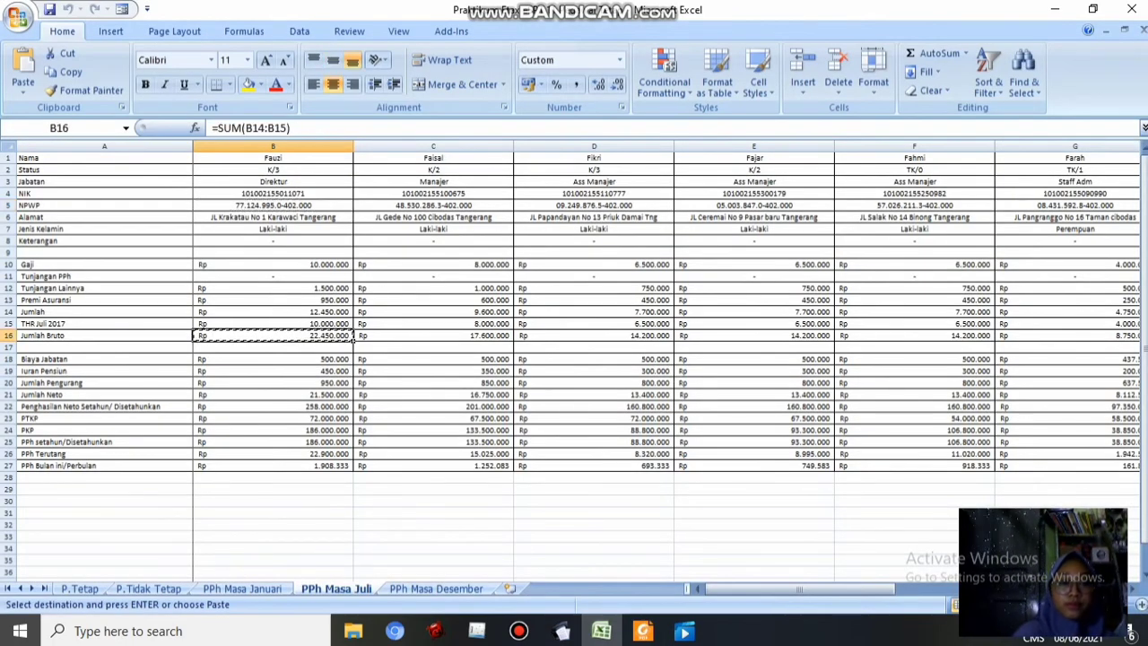
click(562, 631)
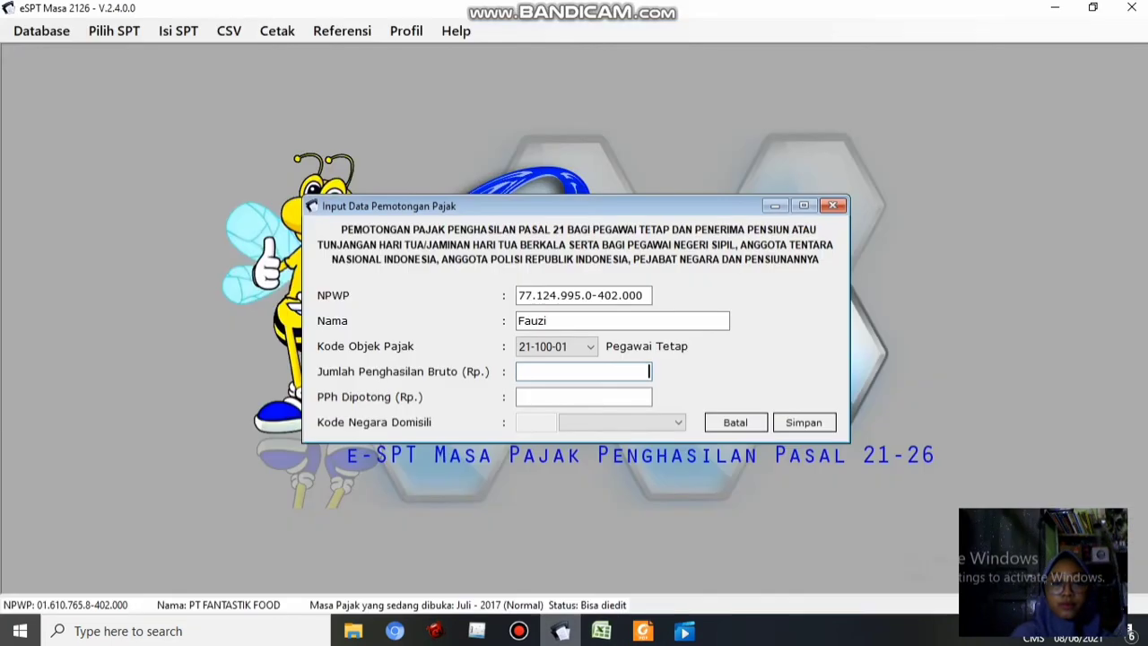
key(ctrl+v)
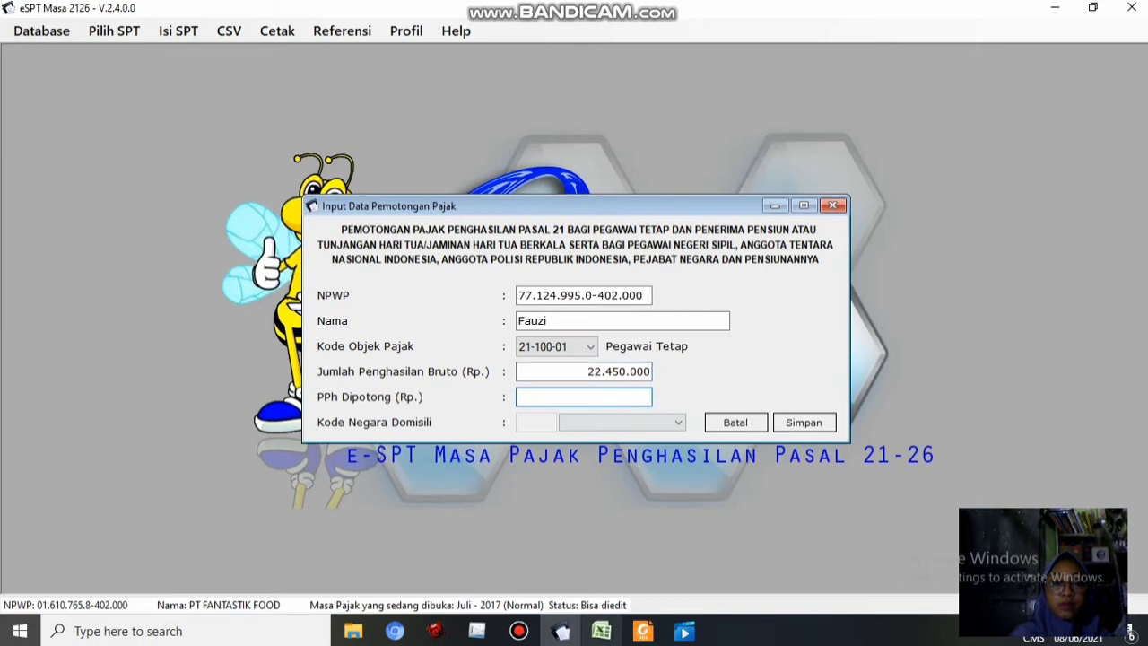
click(601, 630)
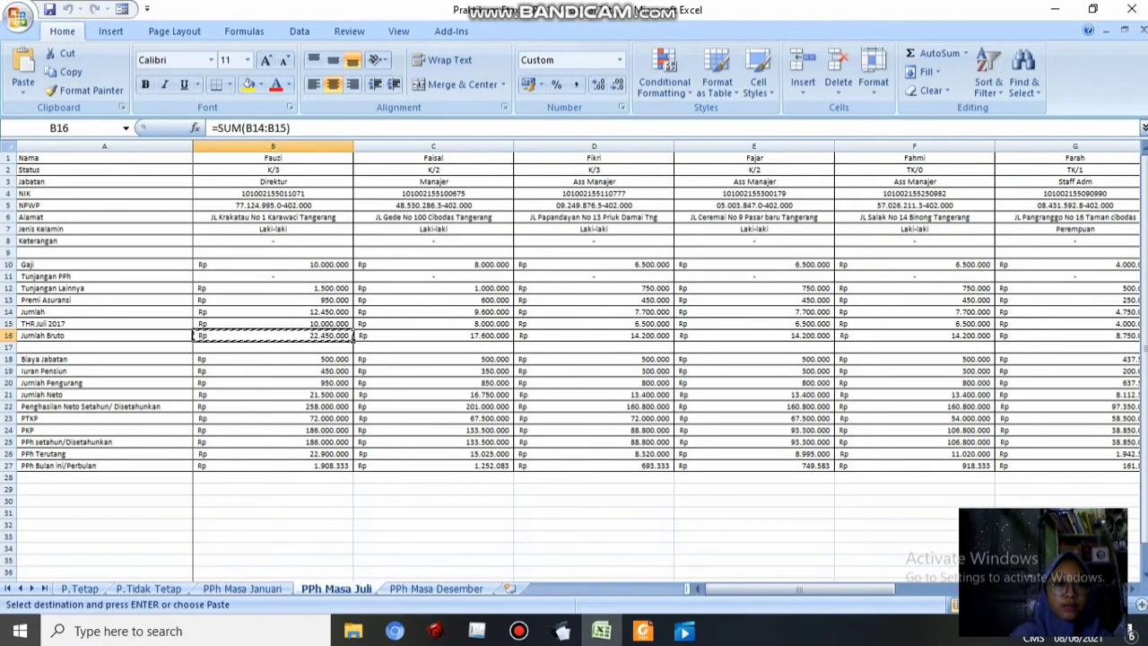
click(341, 465)
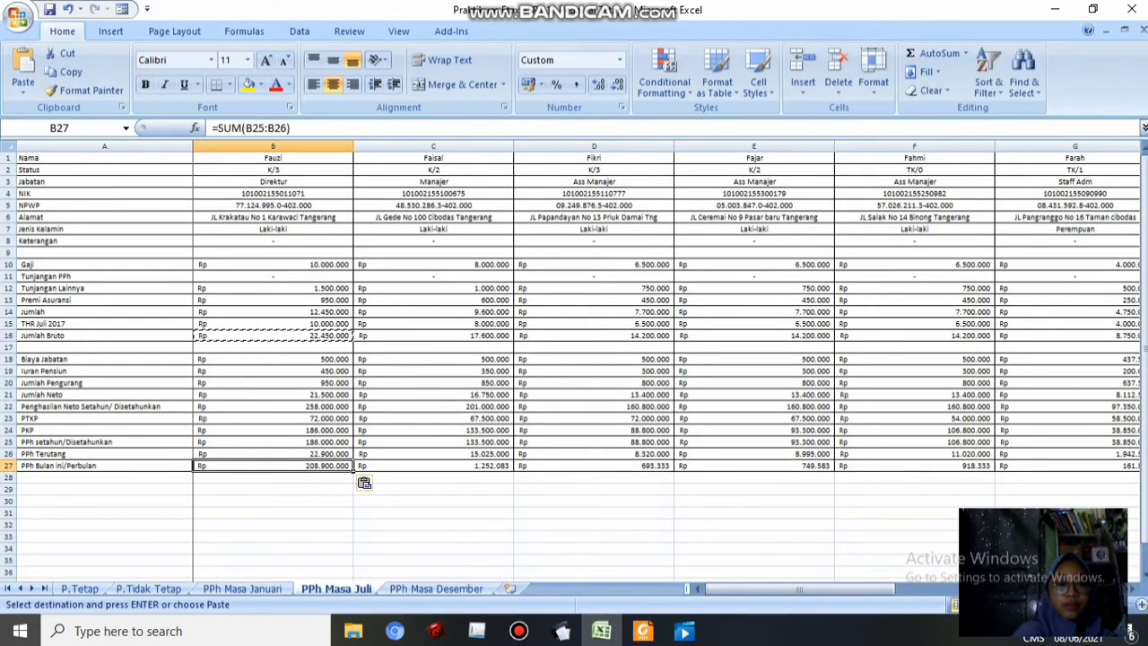
key(ctrl+z)
key(ctrl+c)
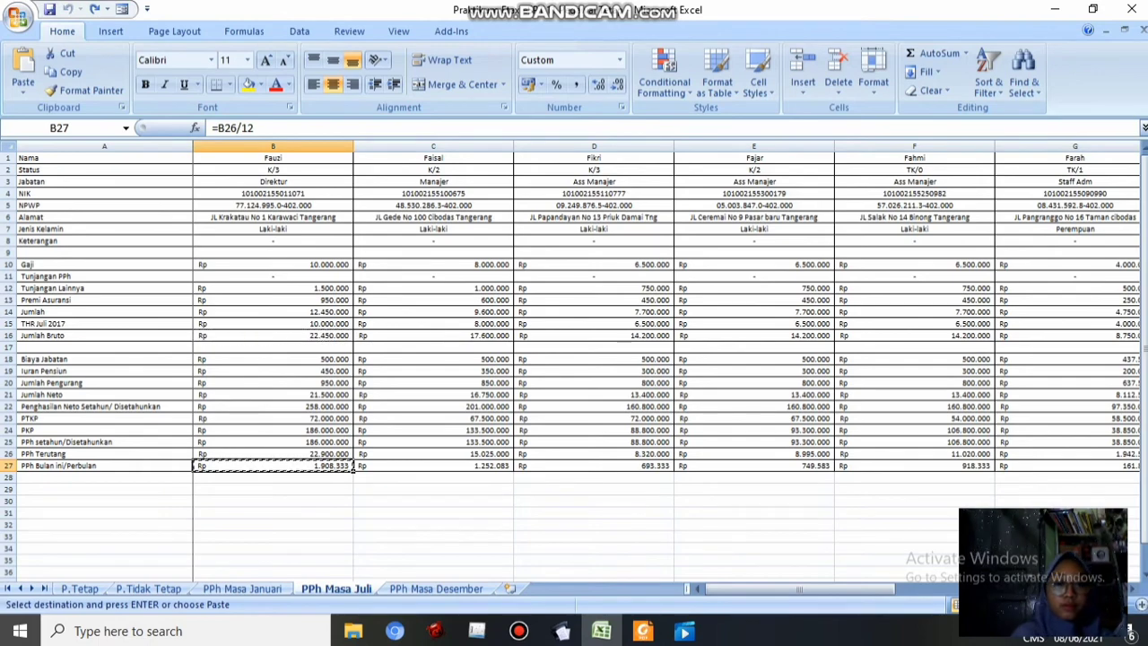
click(561, 631)
key(ctrl+v)
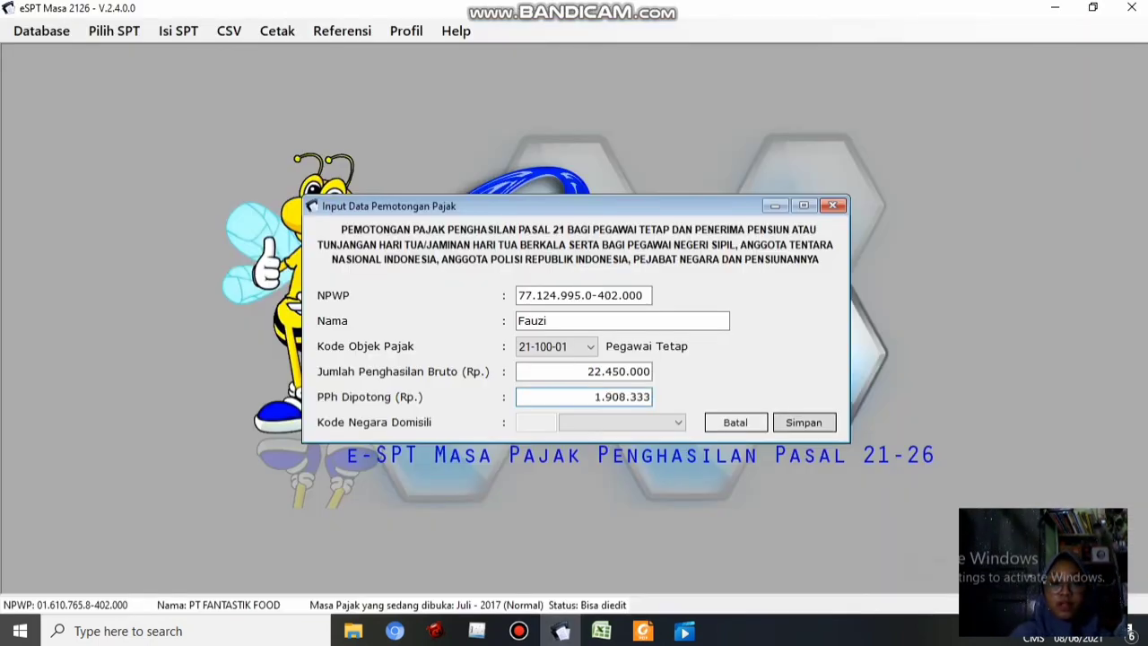
click(805, 423)
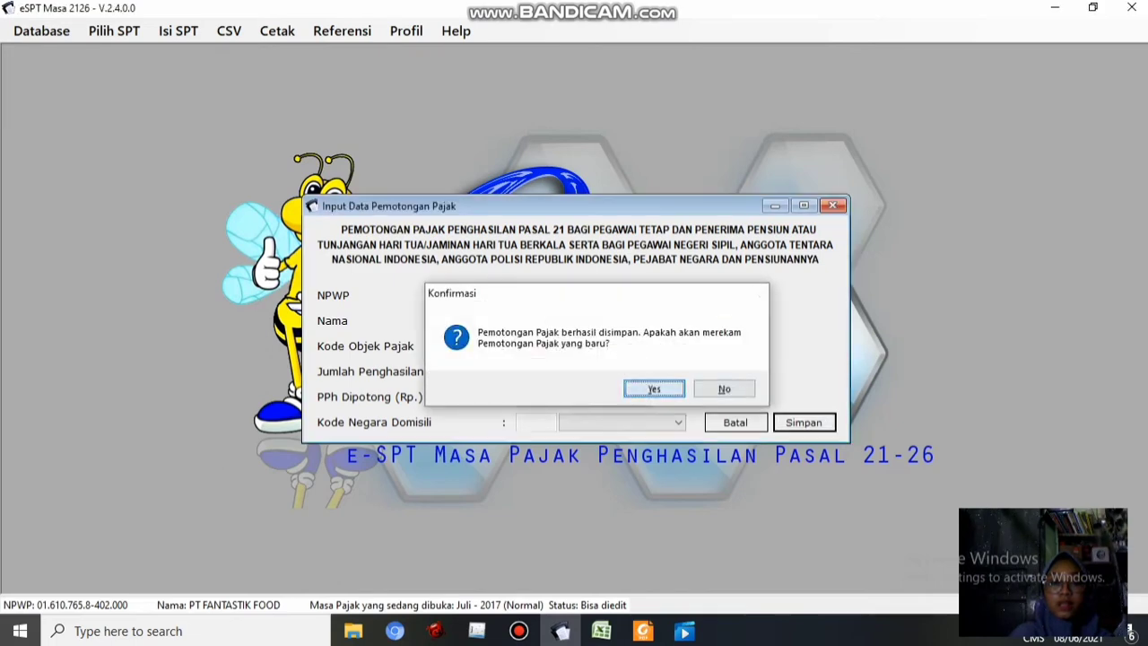
Start a new withholding record and paste the second employee's NPWP from cell C5
click(656, 388)
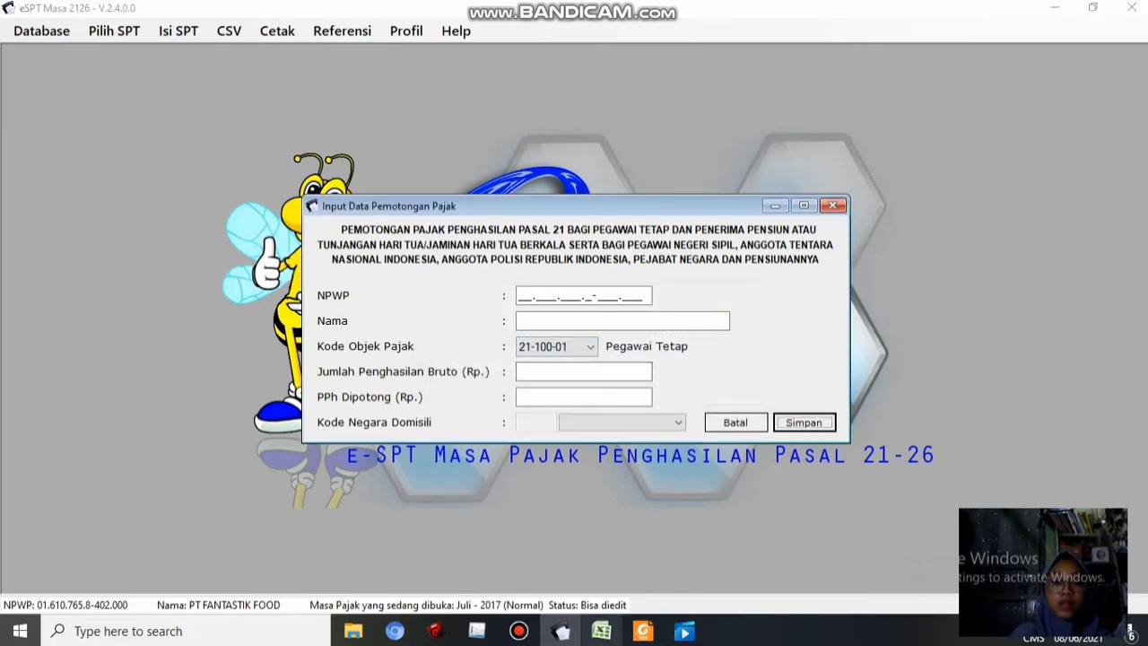
click(601, 631)
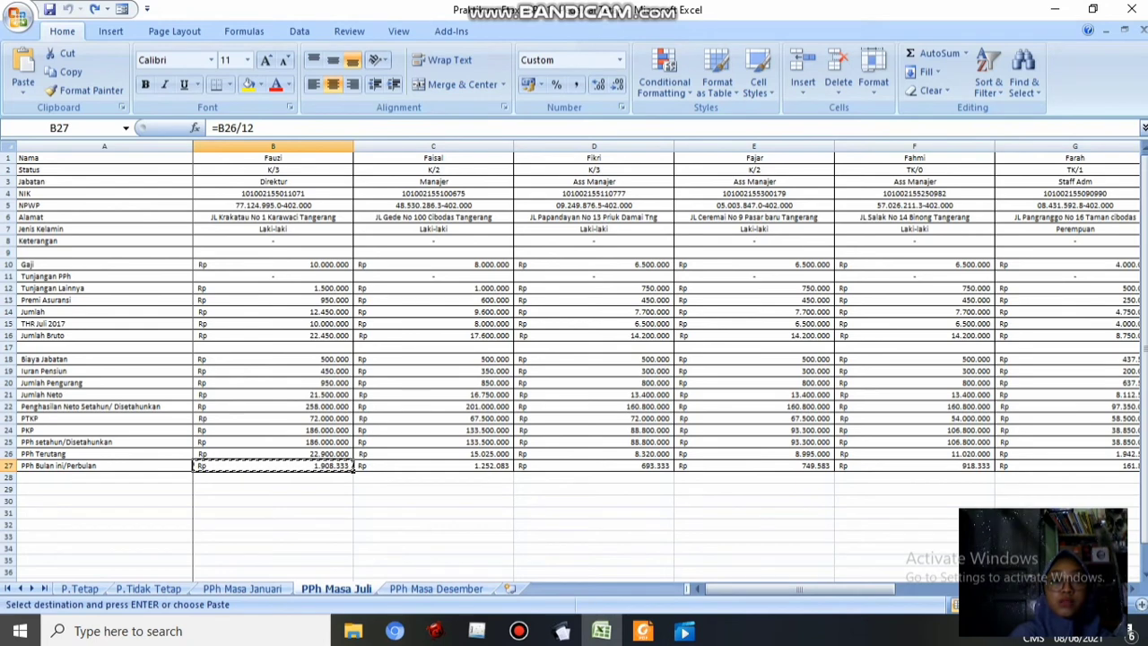
click(433, 194)
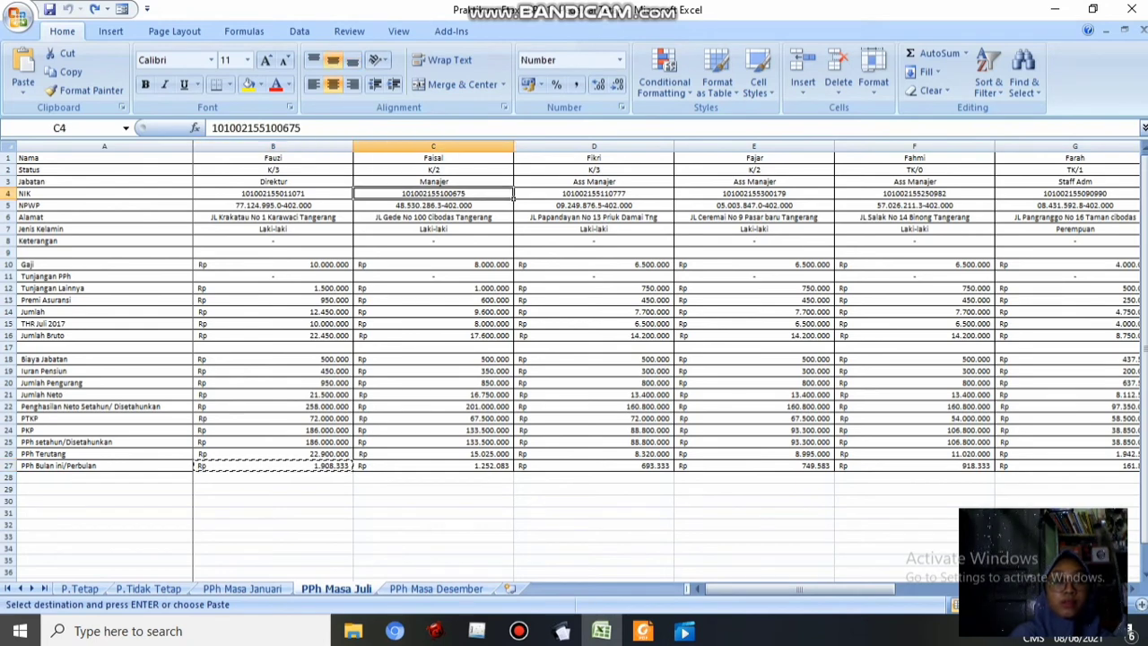
click(433, 206)
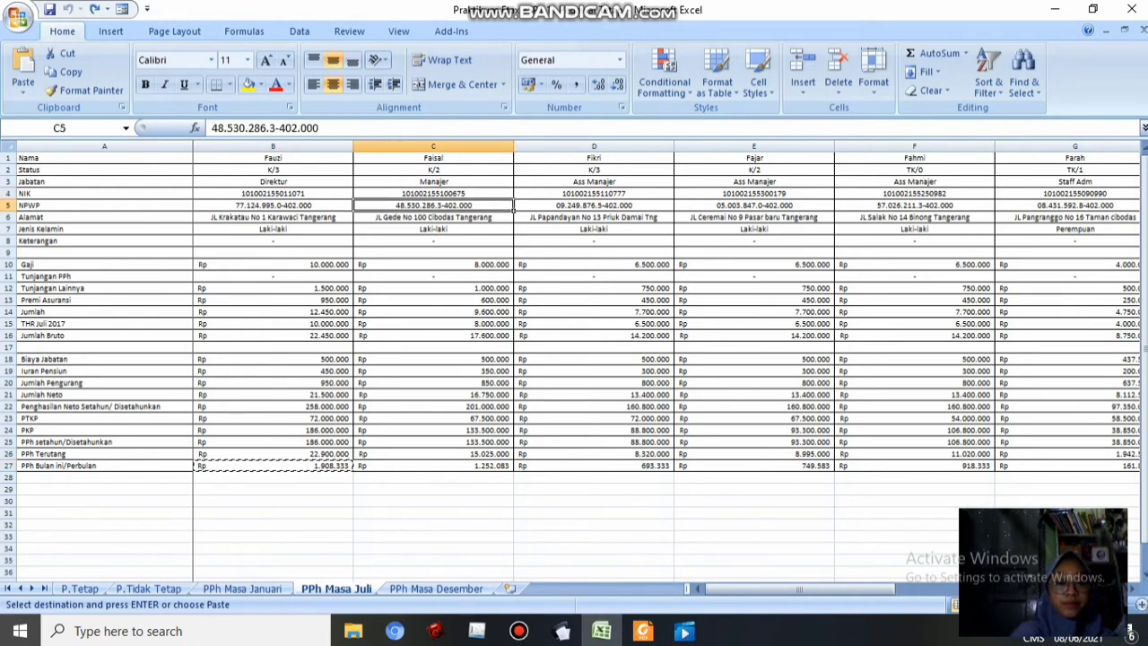
key(ctrl+c)
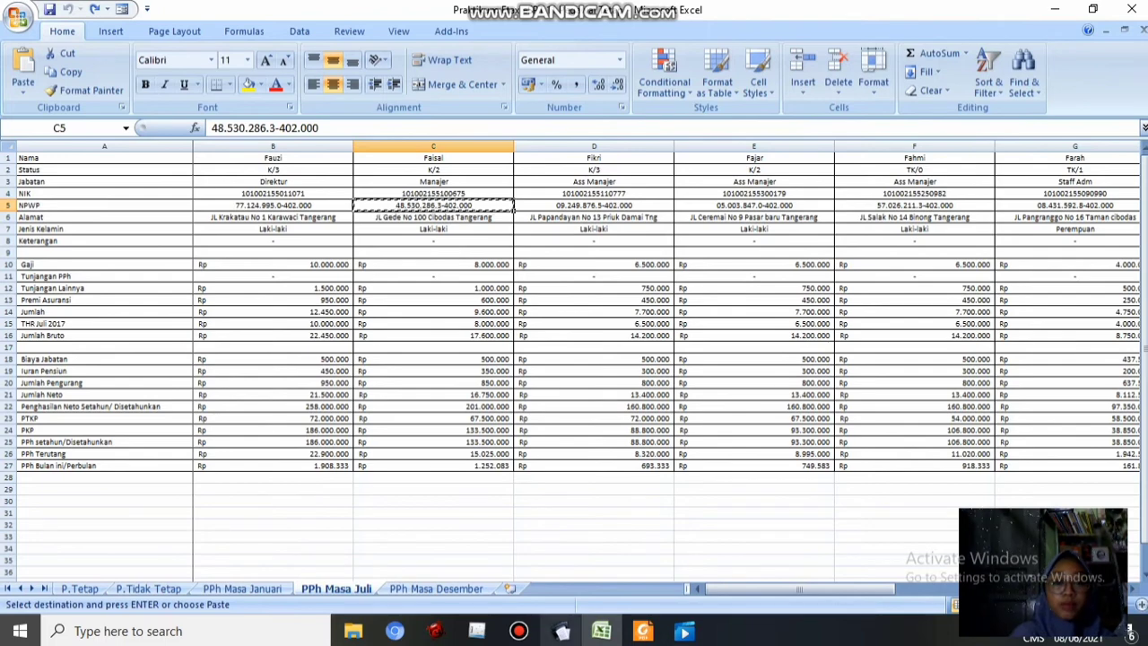
click(562, 631)
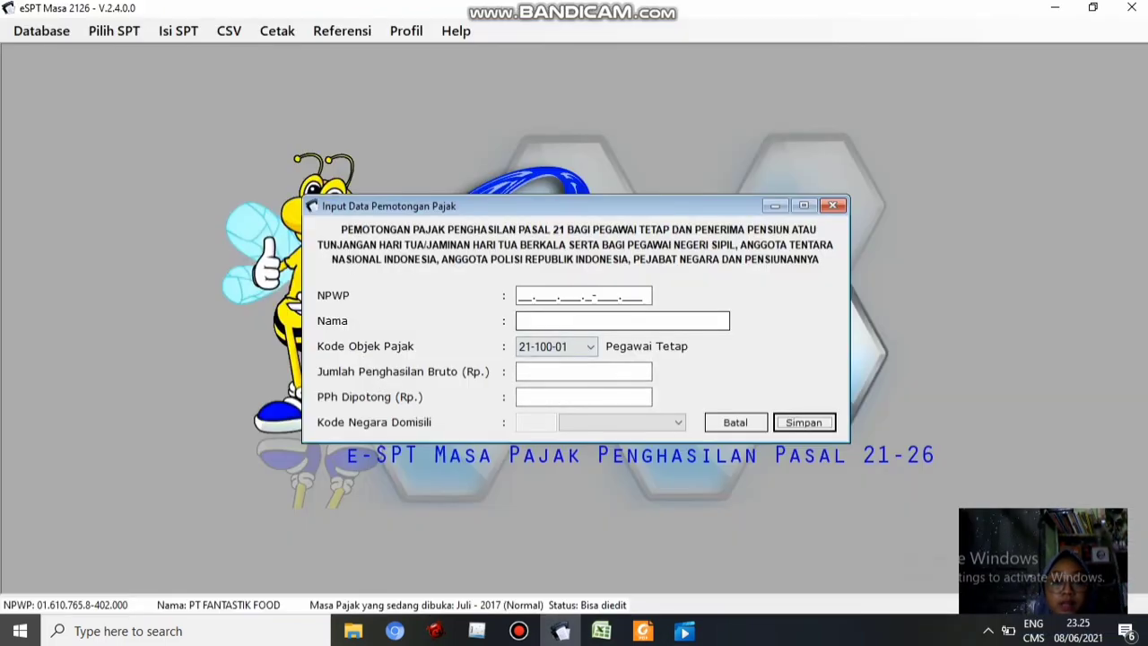
click(527, 296)
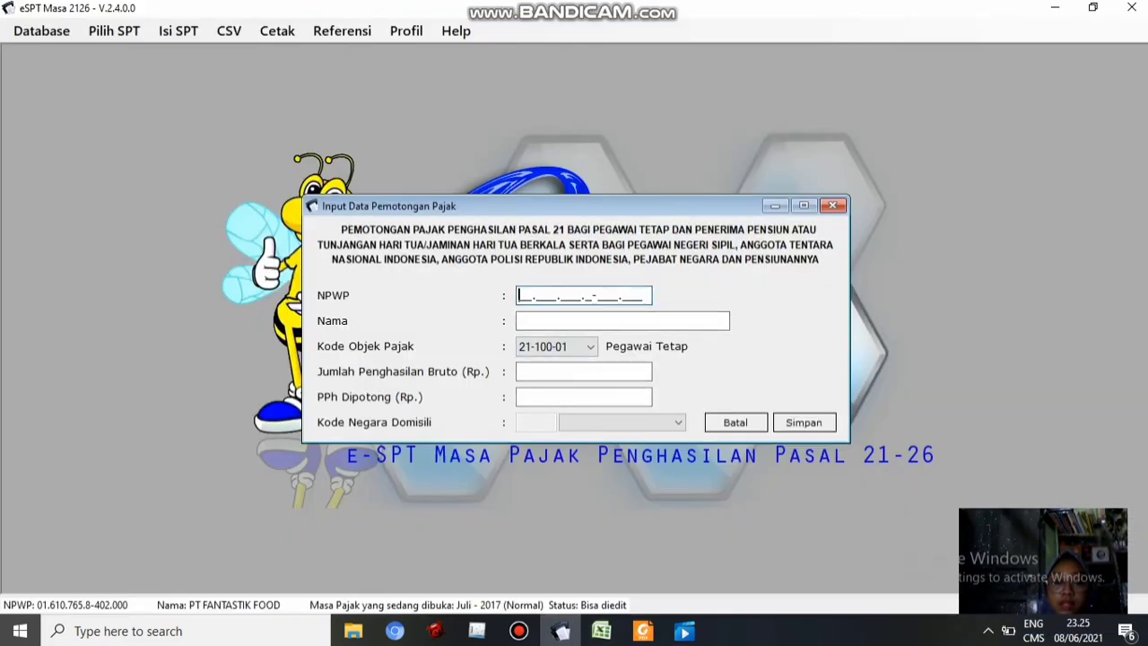
key(ctrl+v)
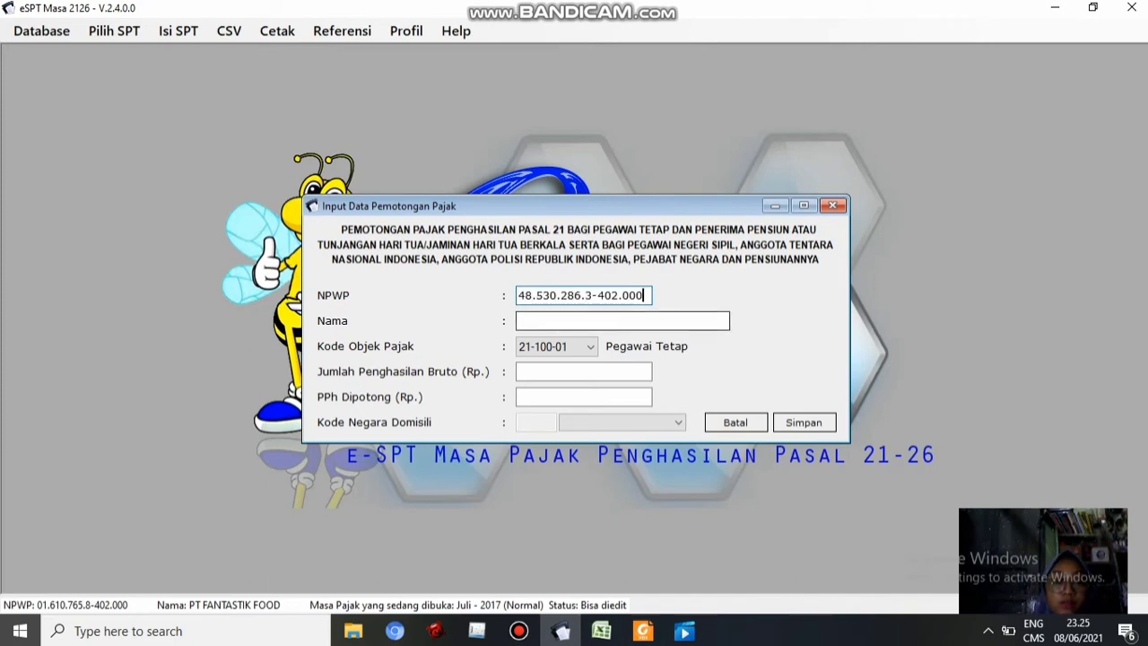
key(Tab)
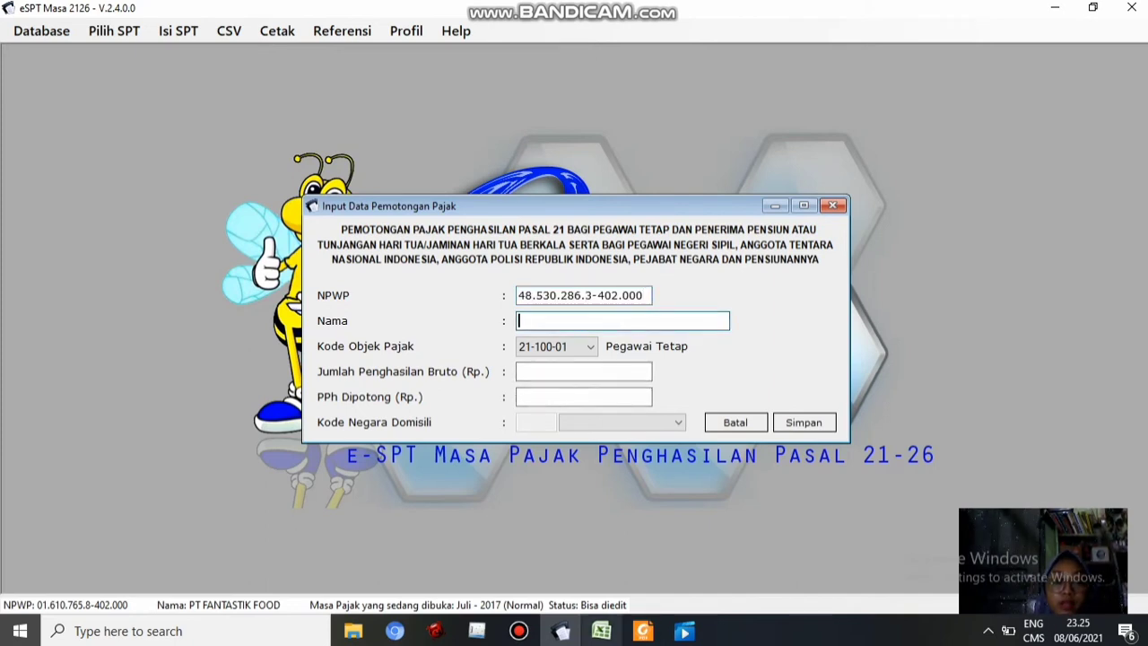
Enter the second employee's name and paste gross income 17.600.000 from C16
click(602, 630)
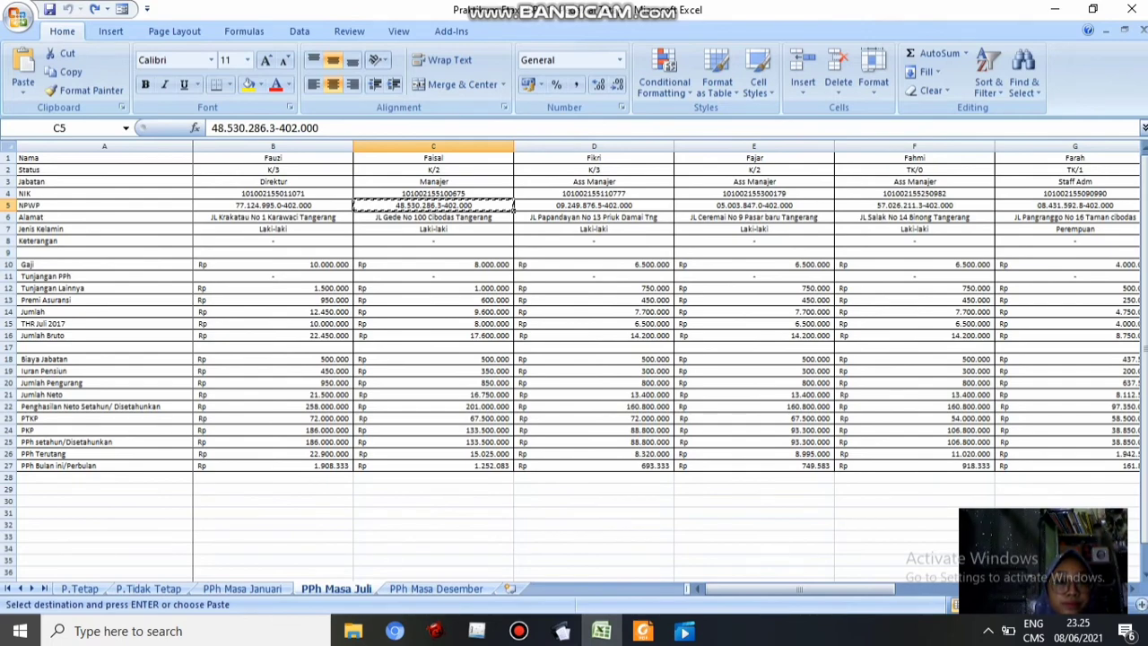
click(511, 337)
key(ctrl+c)
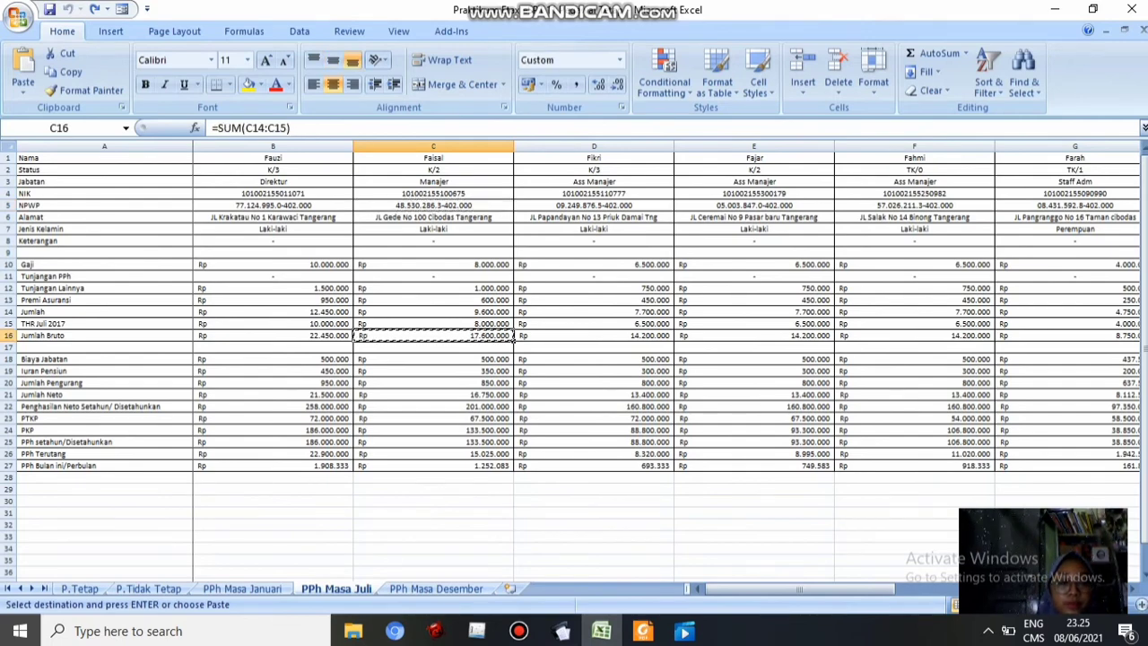
click(560, 631)
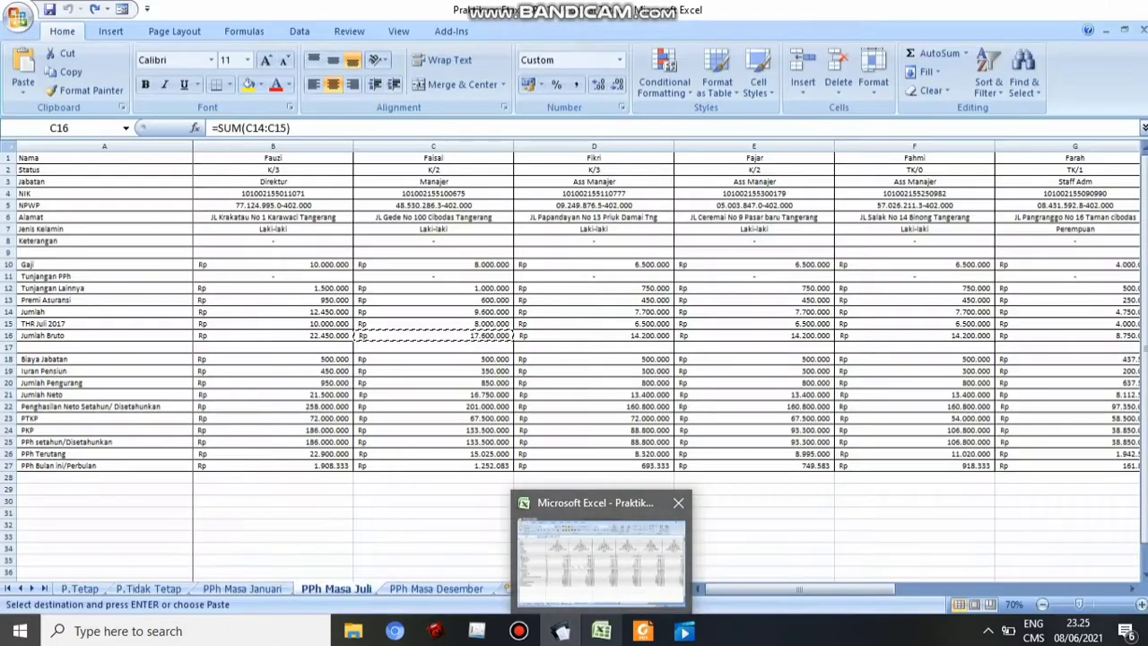
text(Fai)
key(Tab)
key(Tab)
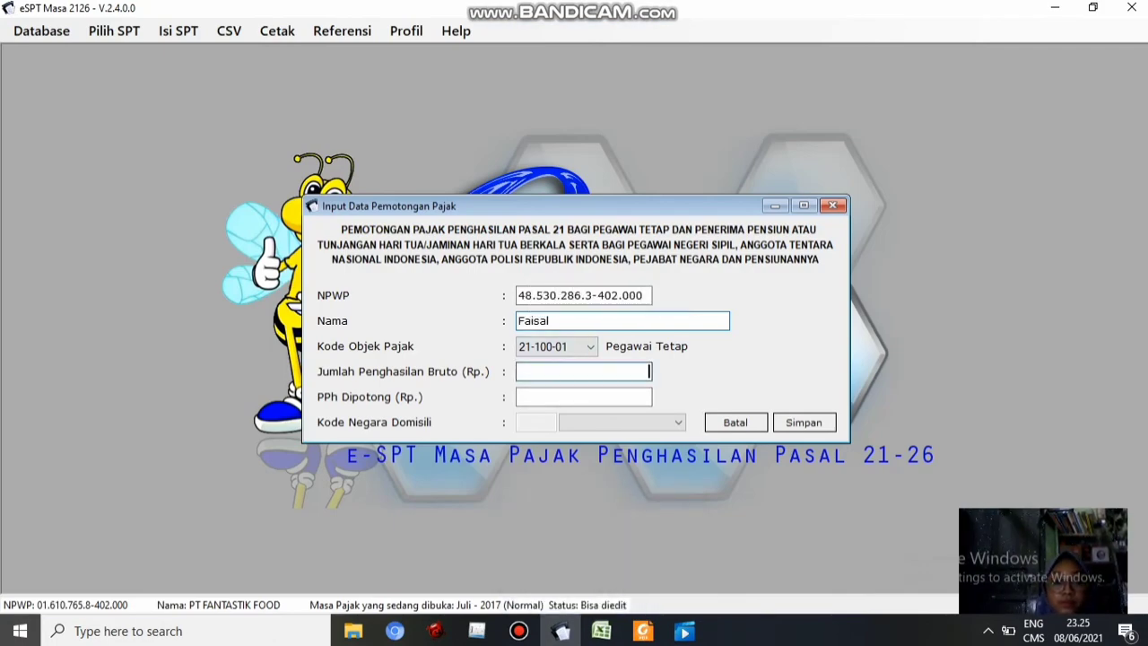
key(ctrl+v)
key(Tab)
Paste PPh withheld 1.252.083 from C27 and save the second employee's record
key(alt+Tab)
click(434, 466)
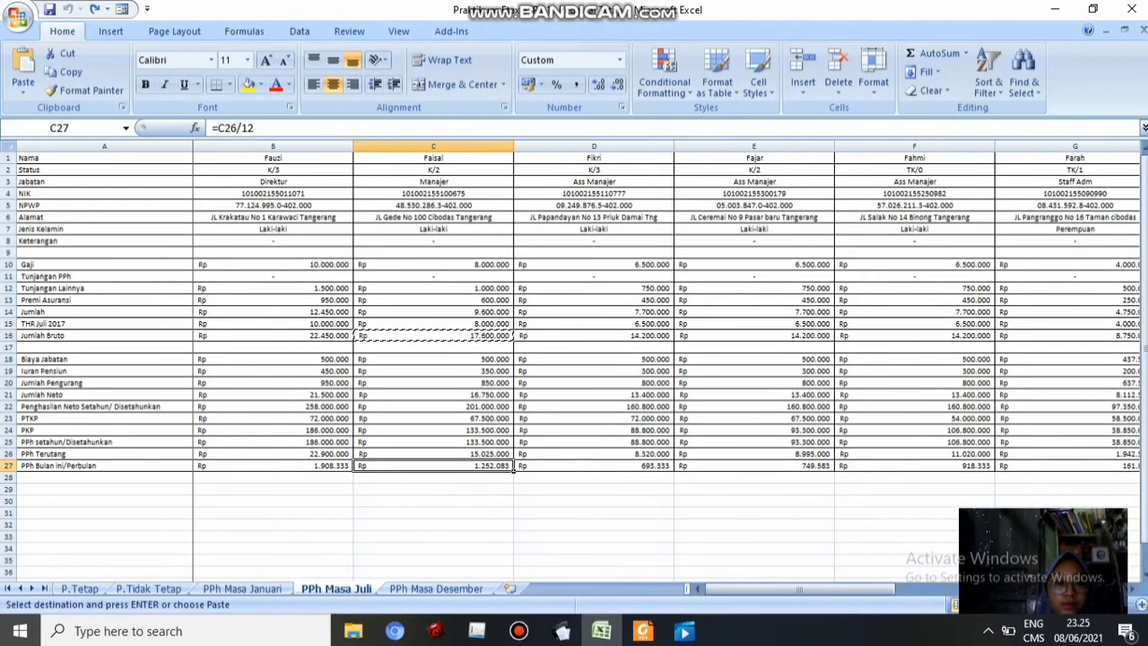
key(ctrl+c)
click(560, 631)
key(ctrl+v)
key(Return)
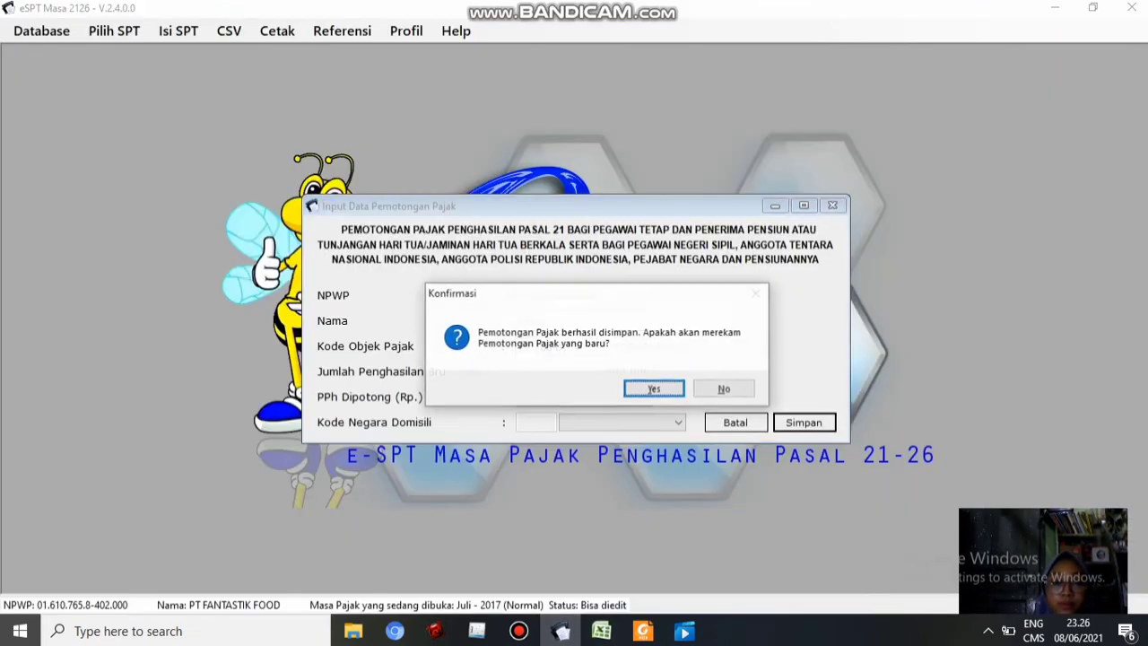
Start another withholding record and paste the third employee's NPWP from cell D5
key(Return)
key(alt+Tab)
click(594, 204)
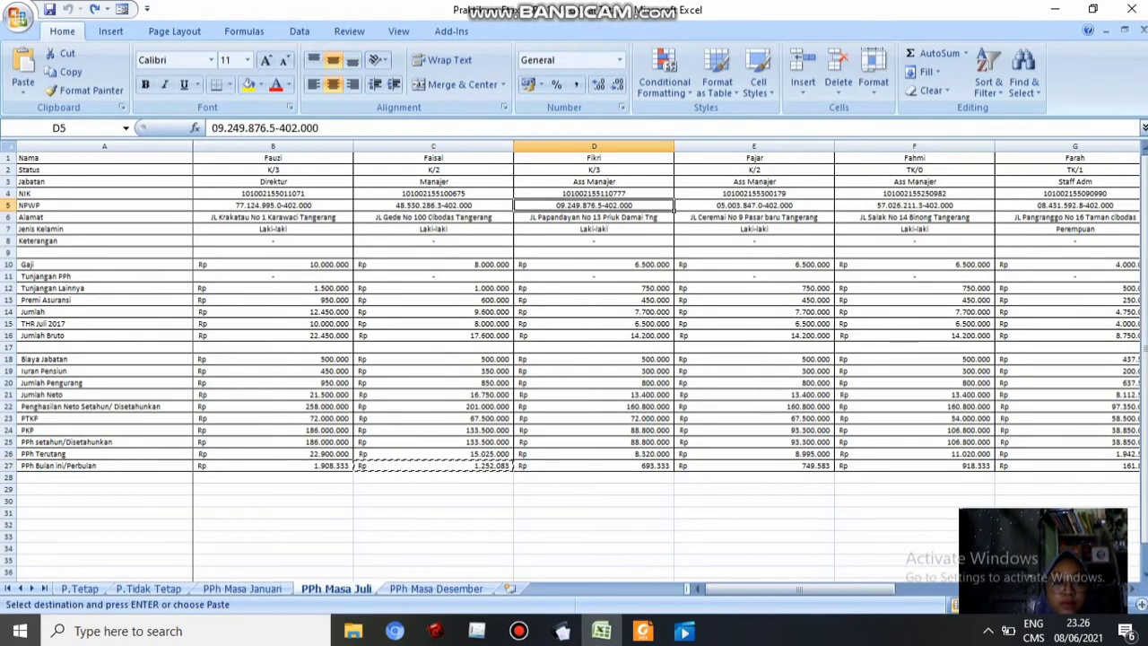
key(ctrl+c)
click(561, 630)
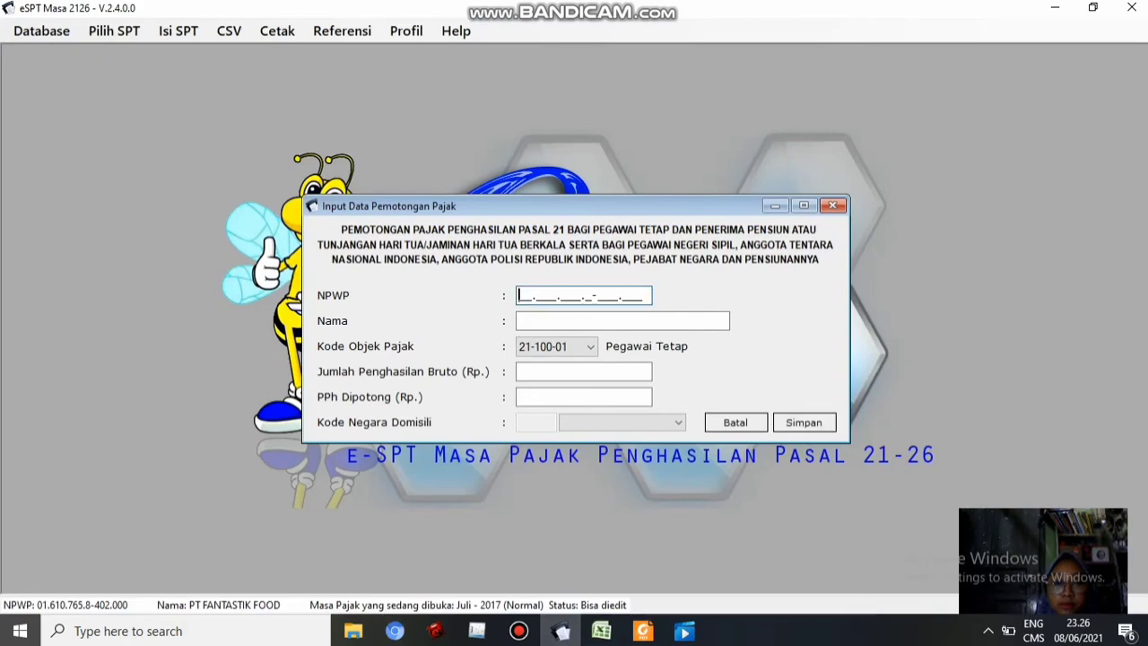
key(ctrl+v)
Enter the third employee's name and paste gross income 14.200.000 from D16
click(601, 630)
click(594, 336)
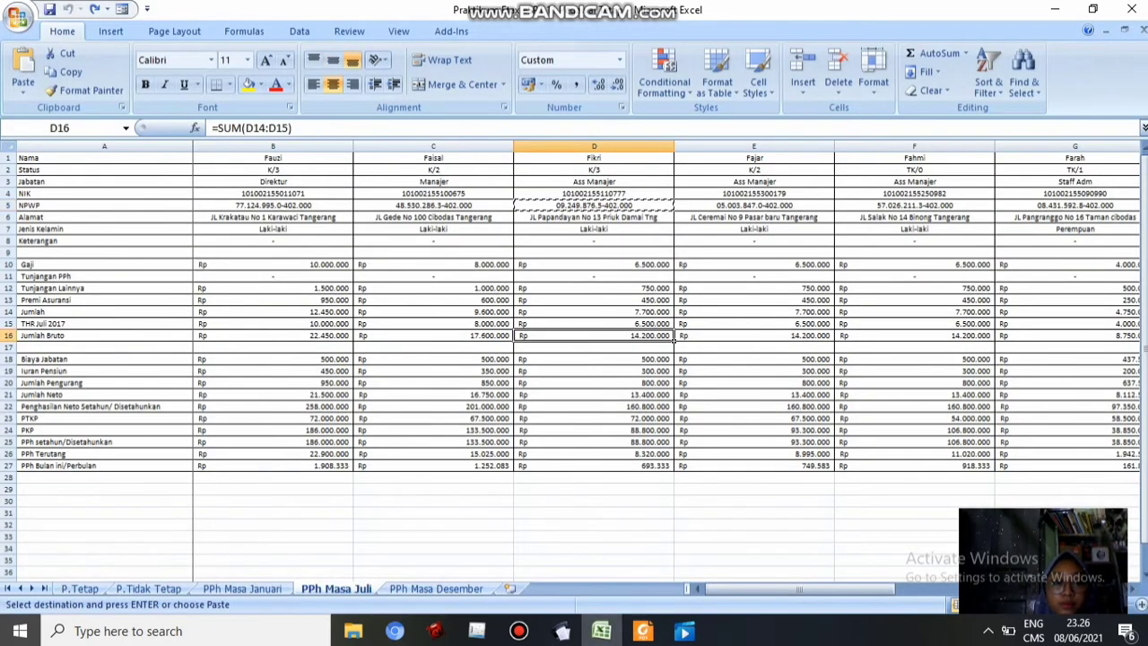
key(ctrl+c)
key(alt+Tab)
text(Fikri)
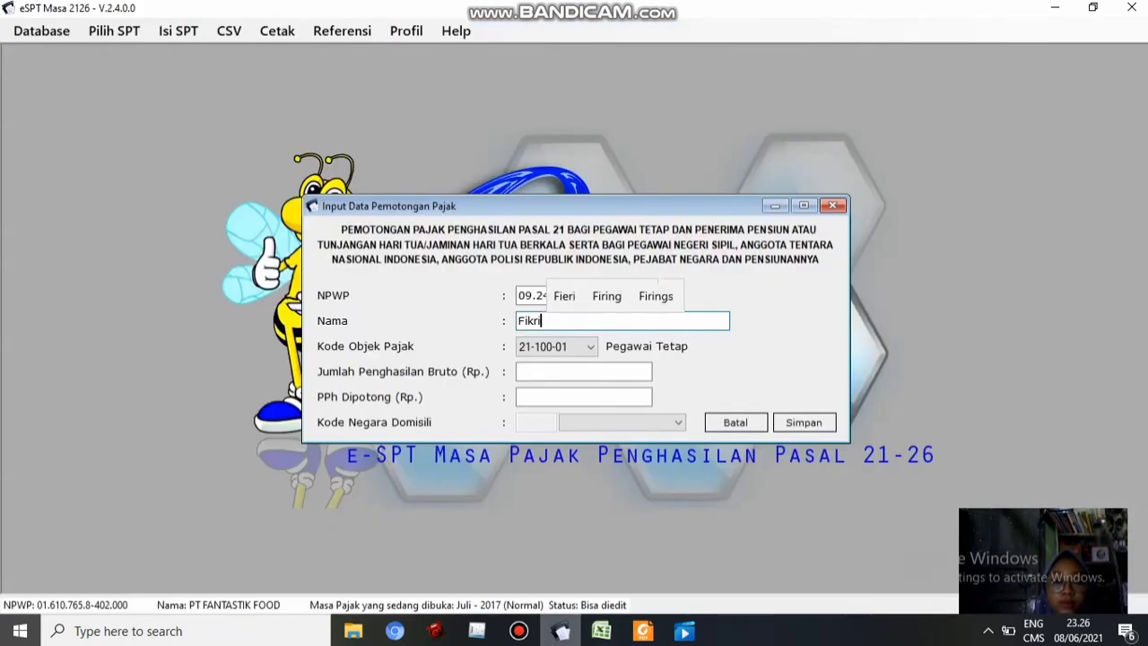
click(583, 371)
key(ctrl+v)
Fill PPh withheld 693.333 from D27 and save the third employee's record
click(601, 631)
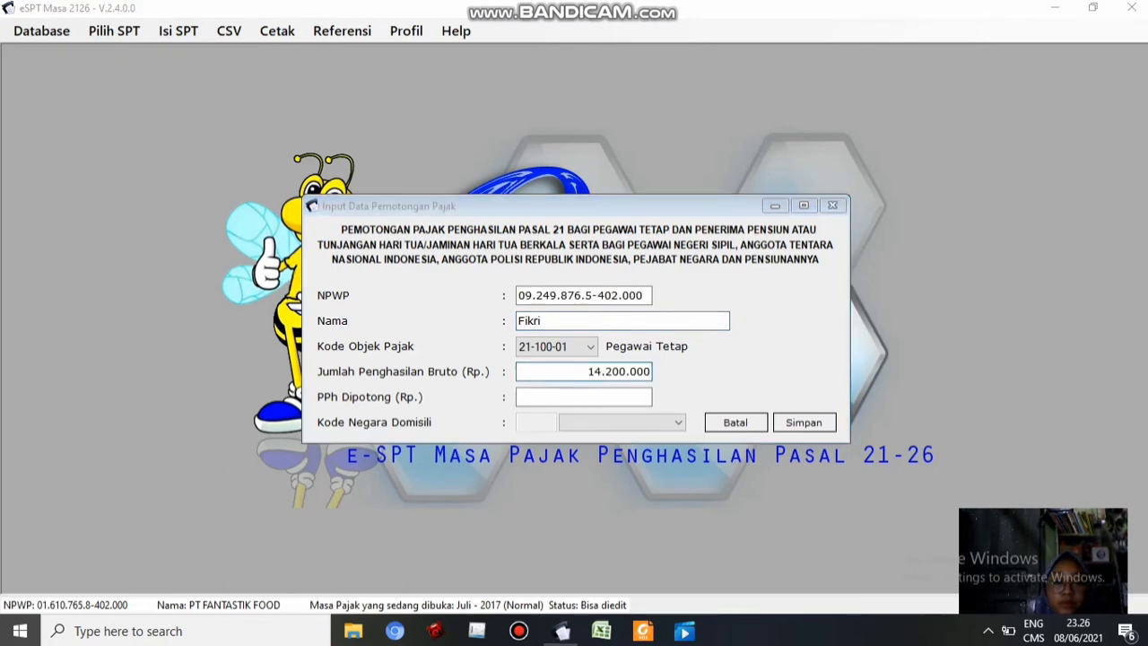
click(594, 466)
key(ctrl+c)
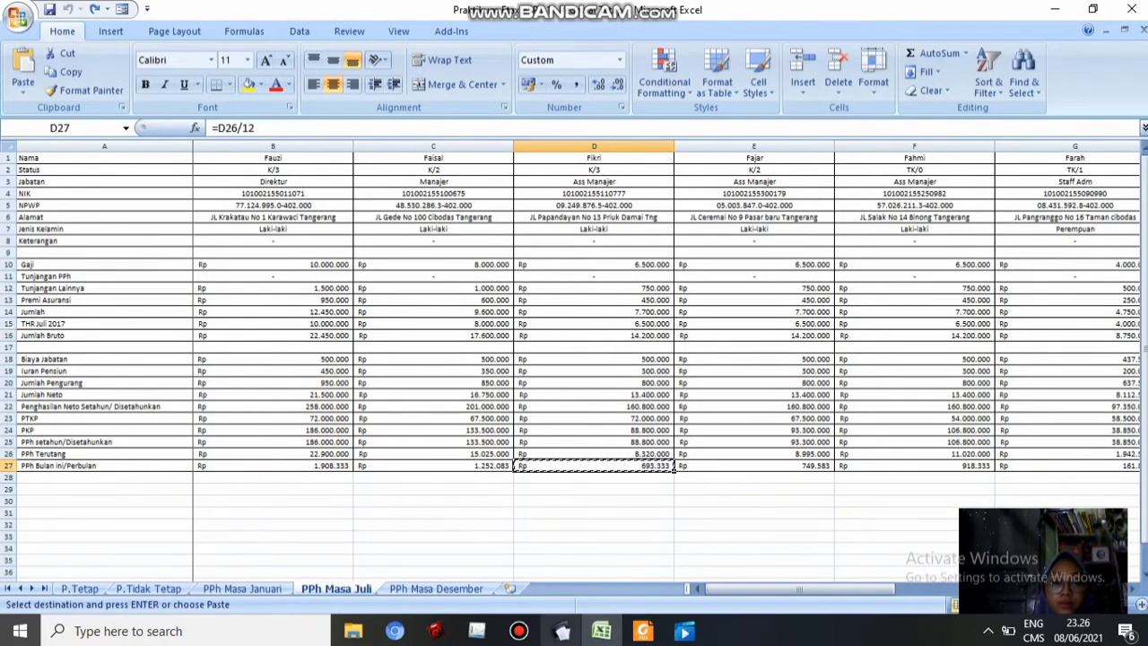
click(562, 630)
click(803, 423)
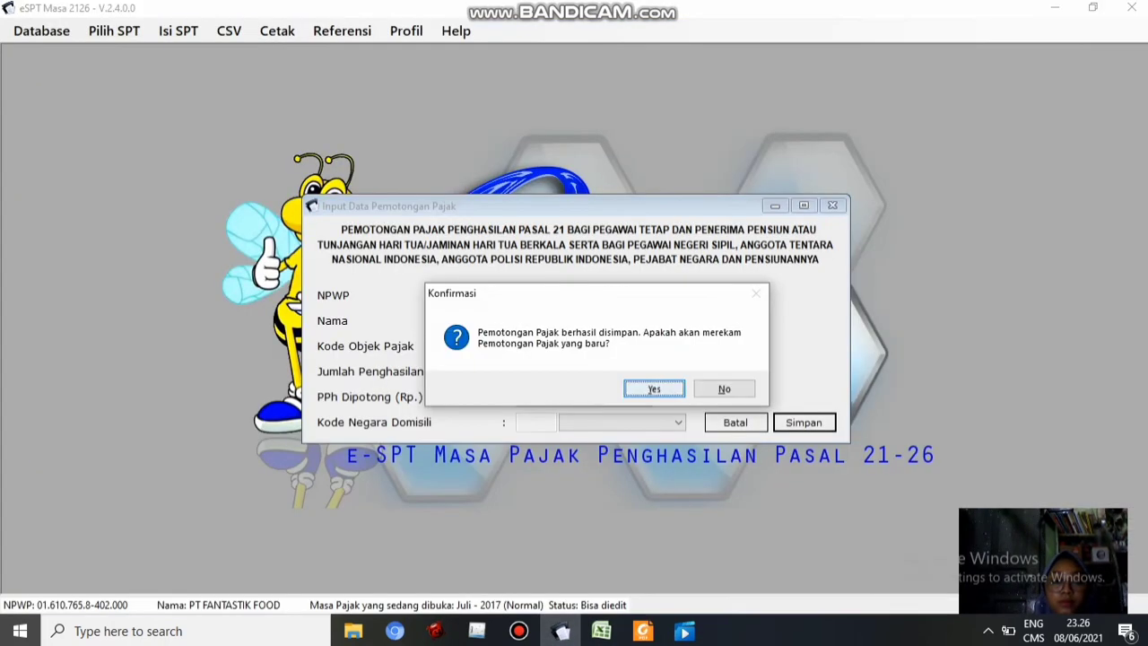
Start a new record with column E's NPWP, the employee's name, and 14.200.000 gross income
click(654, 389)
click(583, 295)
click(601, 631)
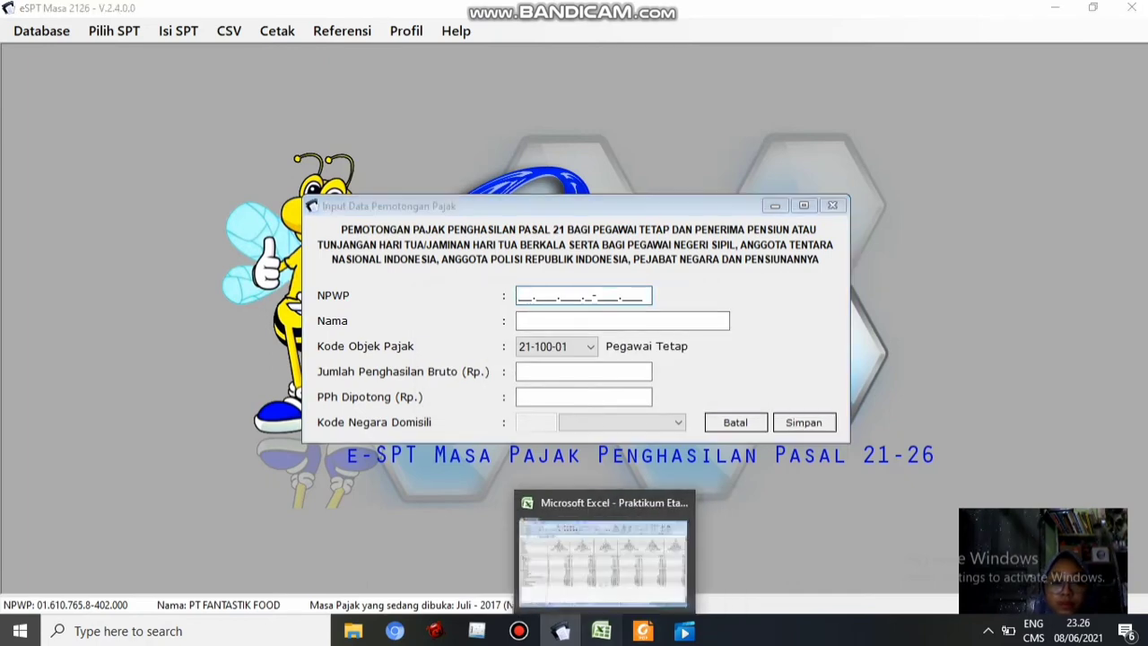
click(755, 205)
key(ctrl+c)
click(562, 631)
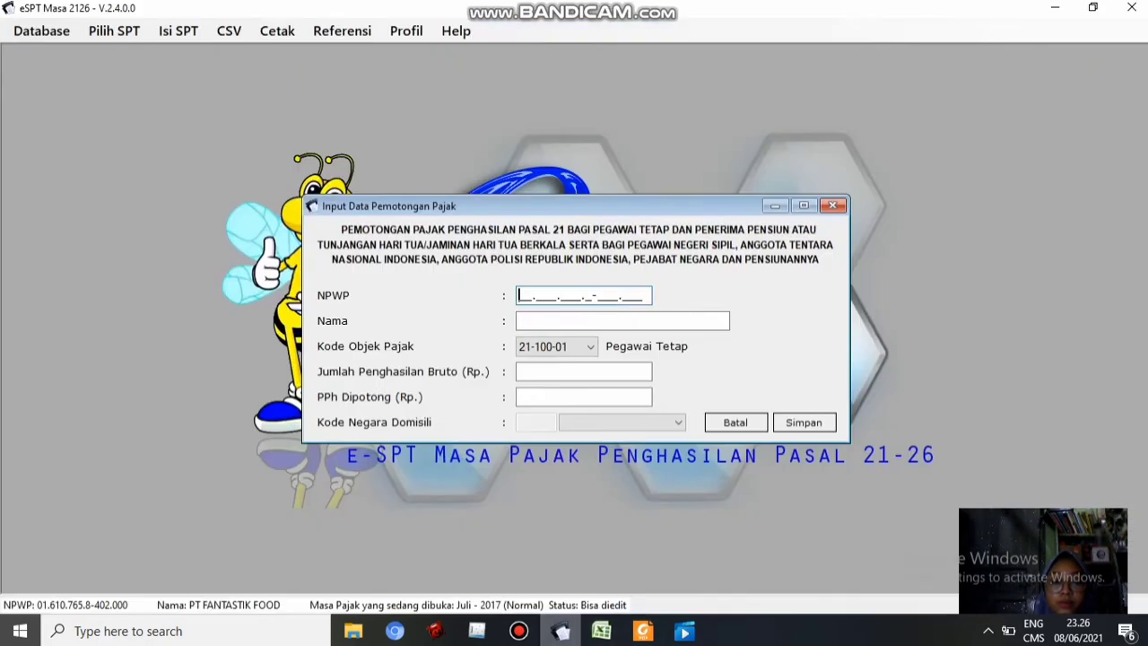
key(ctrl+v)
click(601, 630)
click(754, 347)
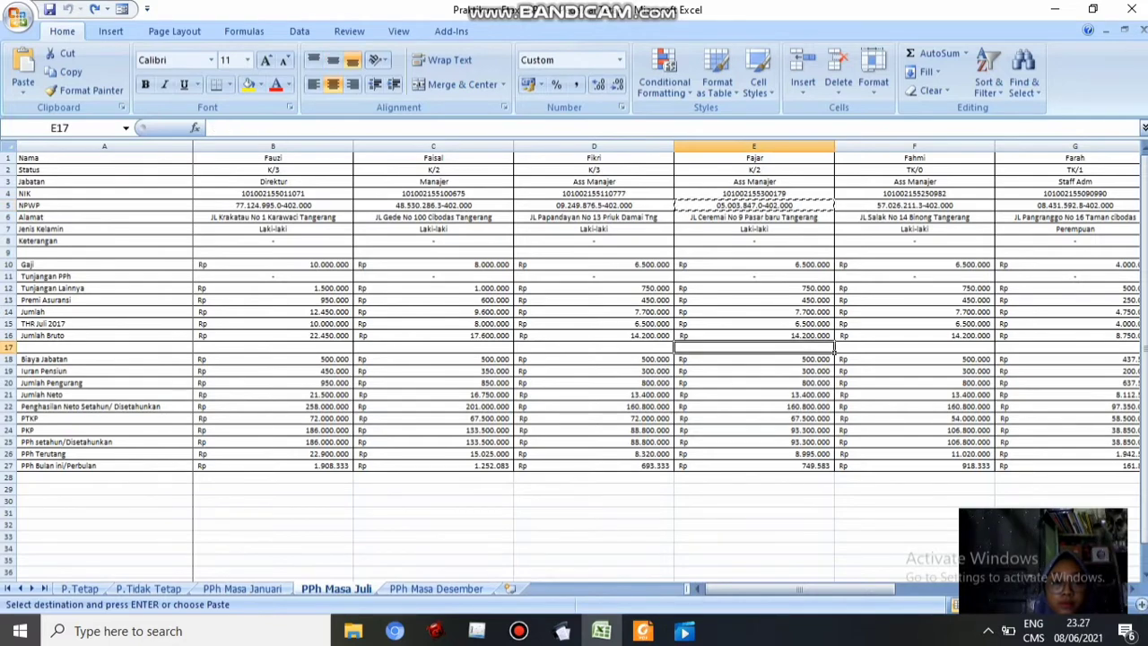
click(754, 335)
key(ctrl+c)
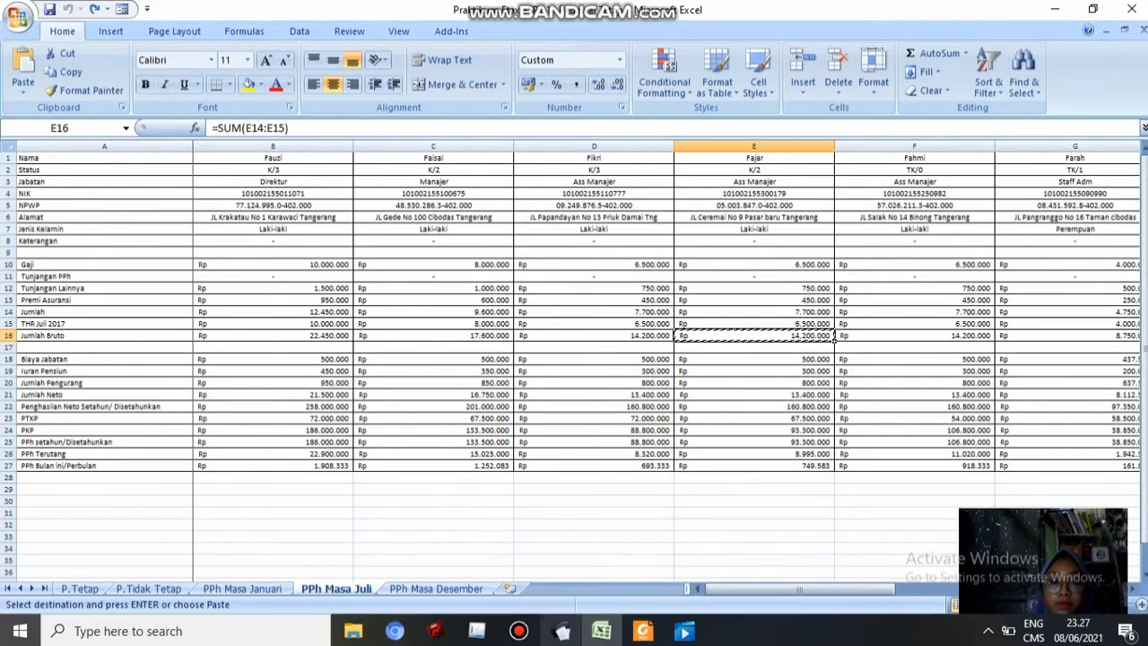
click(563, 630)
text(Fajar)
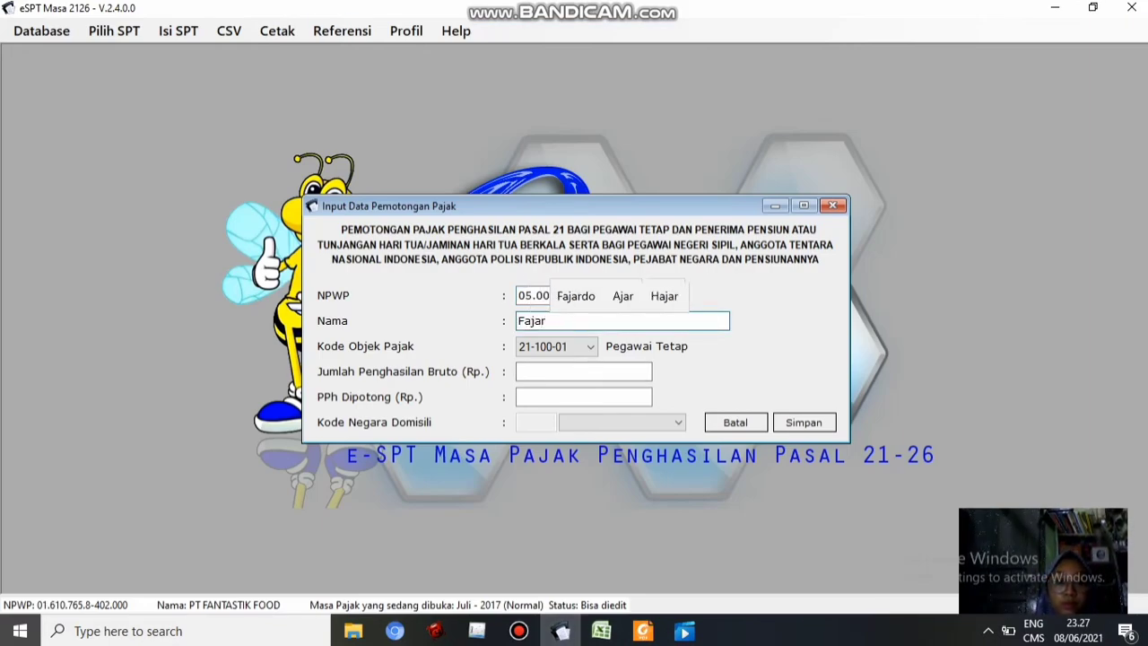
key(Tab)
key(Tab)
key(ctrl+v)
Enter 749.583 as PPh withheld, save the record, and confirm adding another
key(Tab)
click(601, 631)
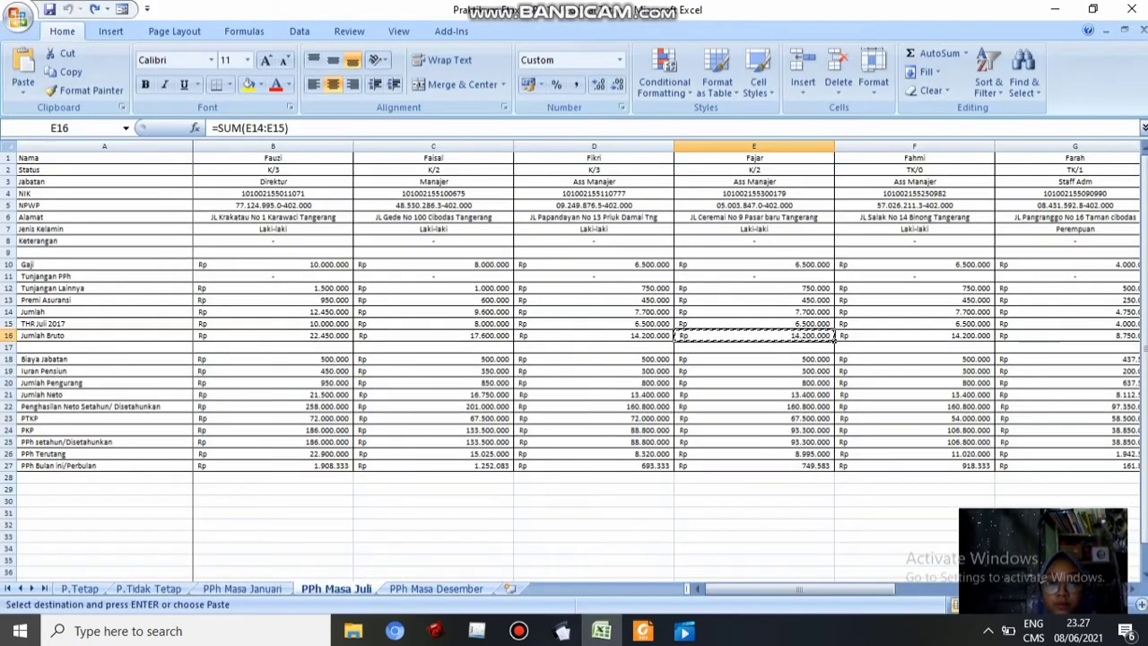
click(754, 467)
key(ctrl+c)
click(562, 630)
key(ctrl+v)
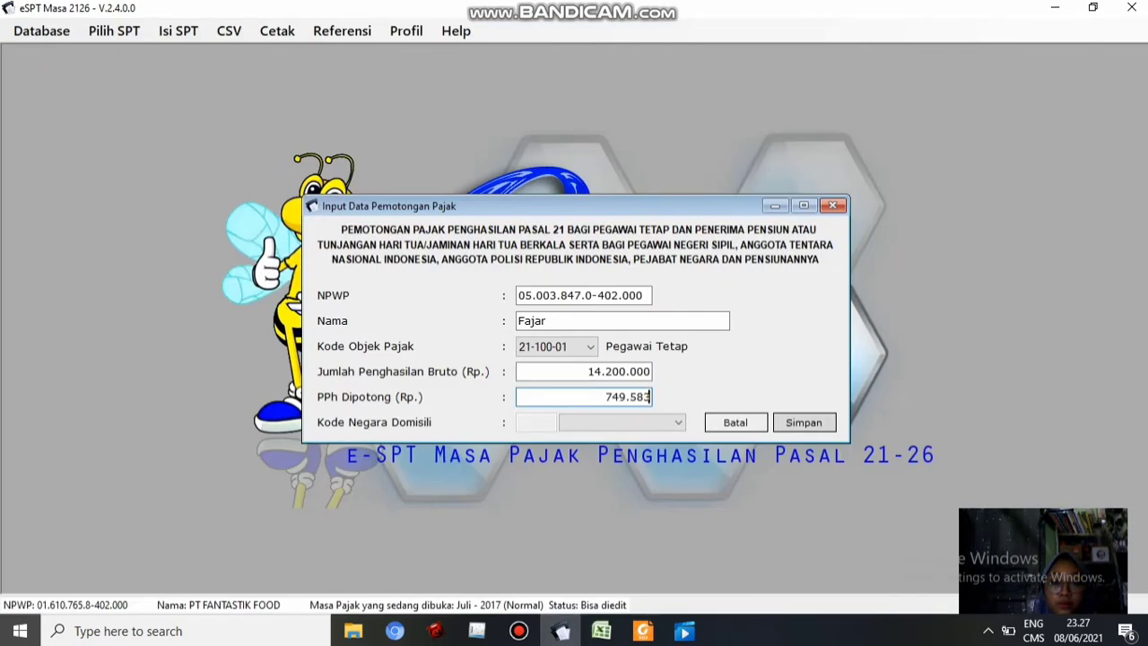
click(804, 422)
click(656, 389)
Fill in column F's NPWP, the employee's name, and 14.200.000 gross income
click(601, 631)
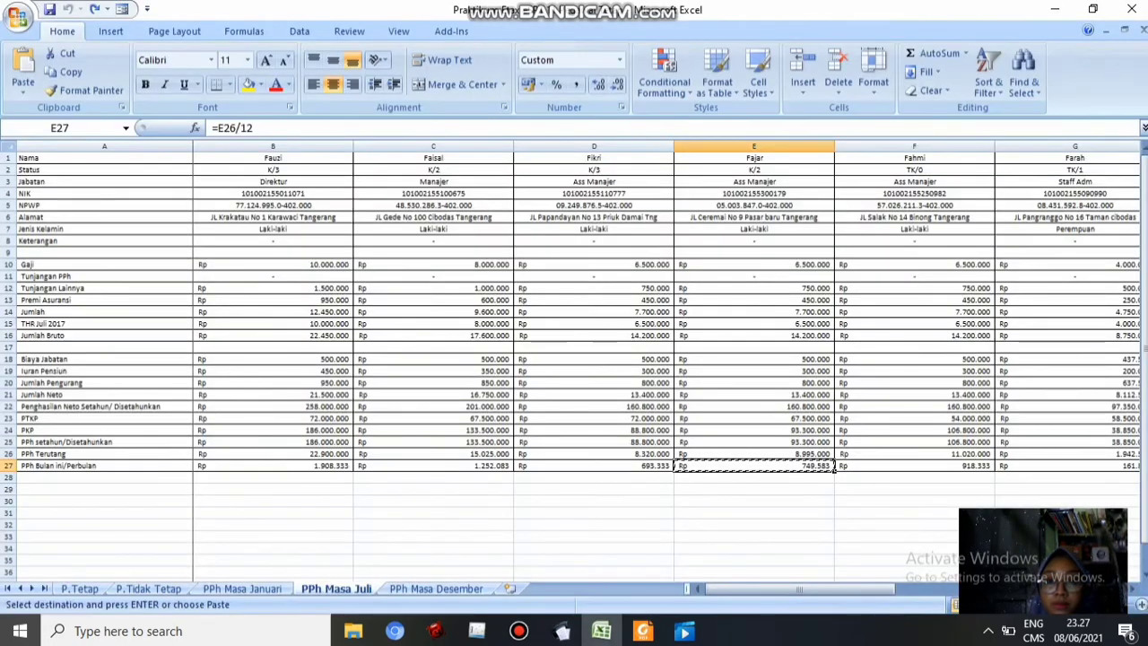
click(915, 205)
key(ctrl+c)
click(562, 631)
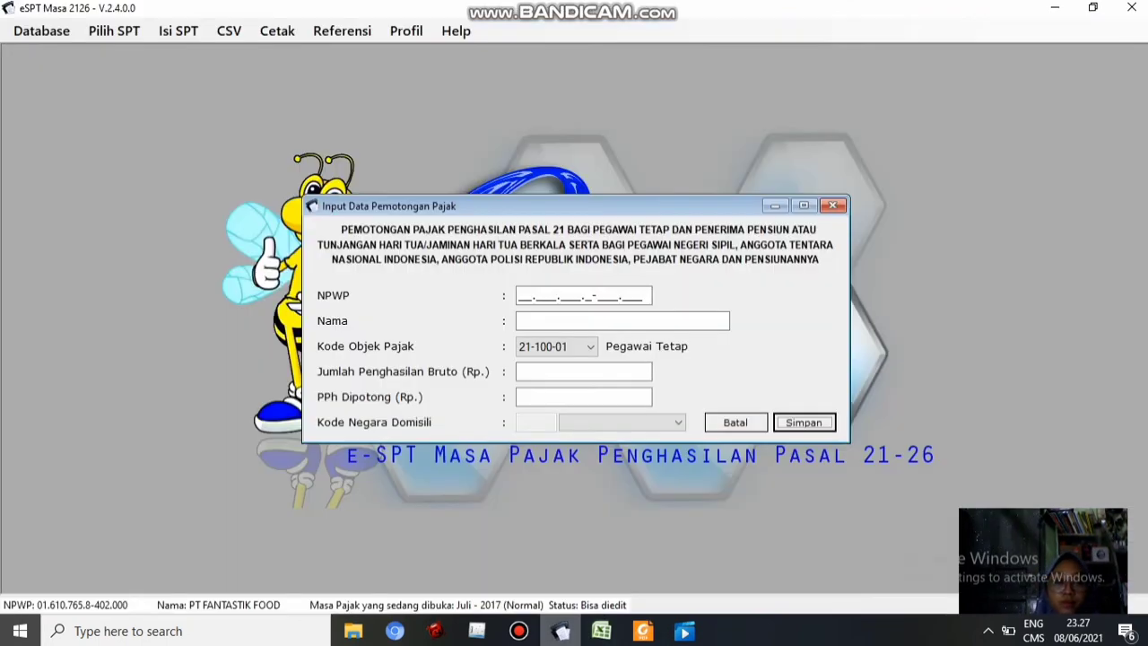
key(ctrl+v)
key(Tab)
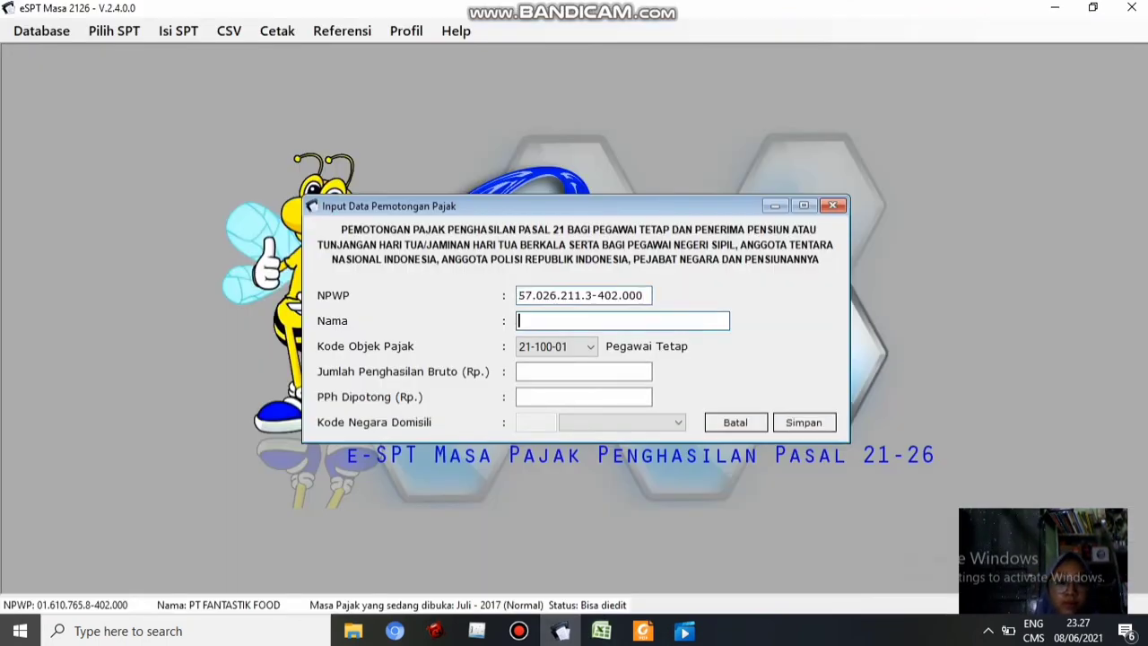
text(Fahmi)
key(Tab)
key(Tab)
key(alt+Tab)
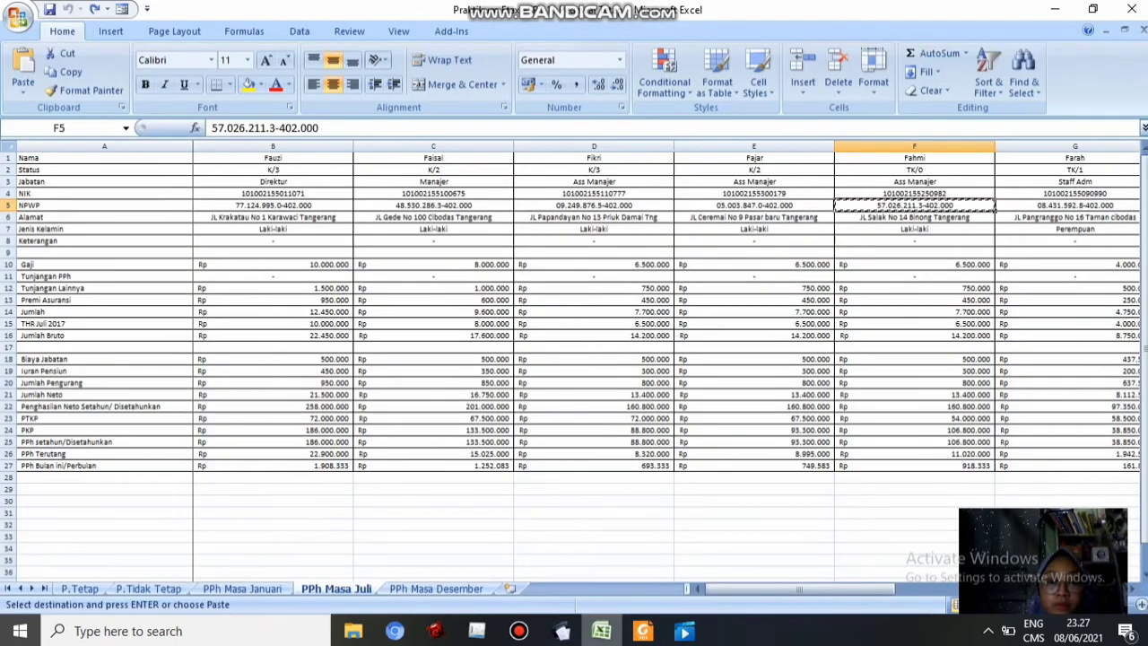
click(914, 346)
click(914, 337)
key(ctrl+c)
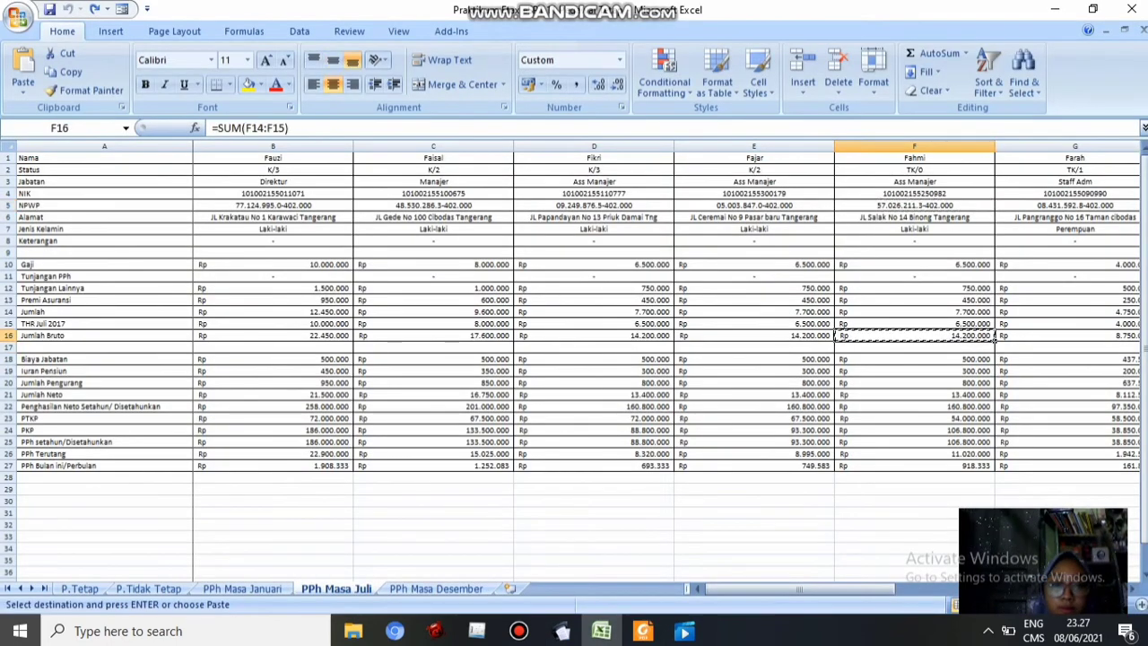
click(562, 630)
key(ctrl+v)
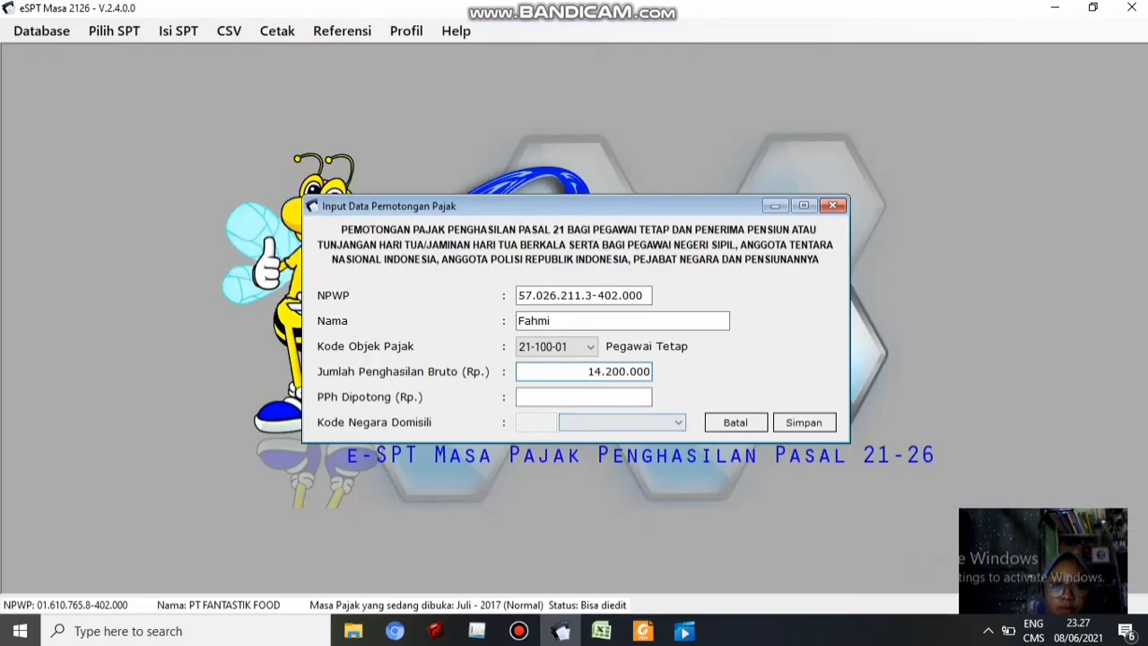
Enter 918.333 as PPh withheld, save the record, and confirm adding another
key(Tab)
key(alt+Tab)
click(914, 465)
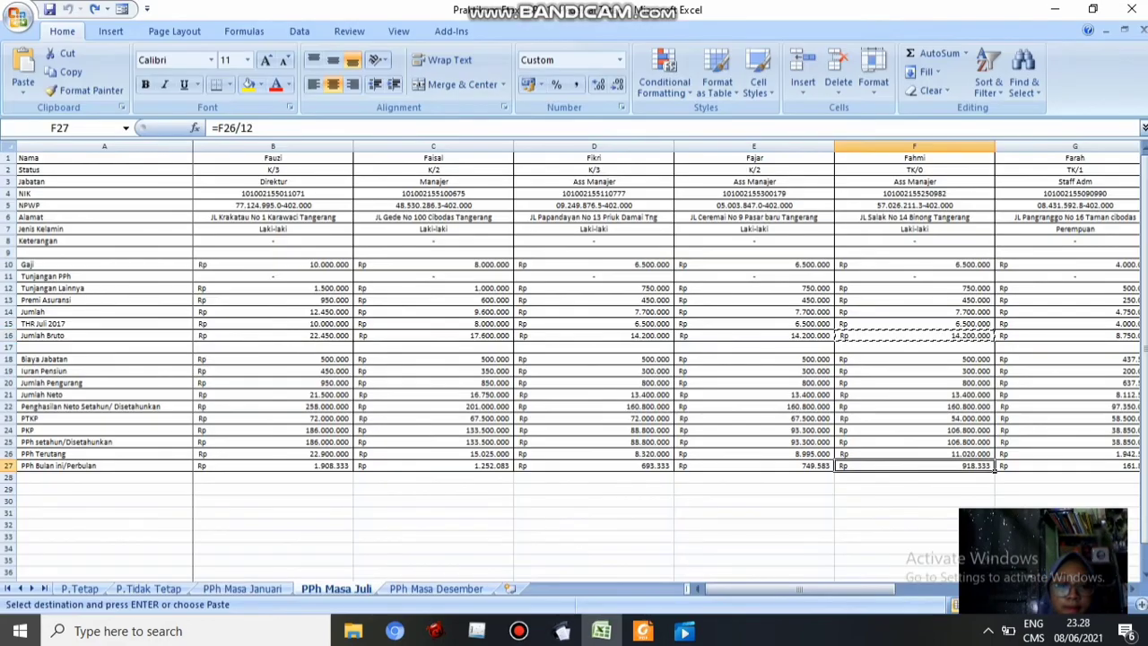
key(ctrl+c)
click(562, 631)
key(ctrl+v)
key(Return)
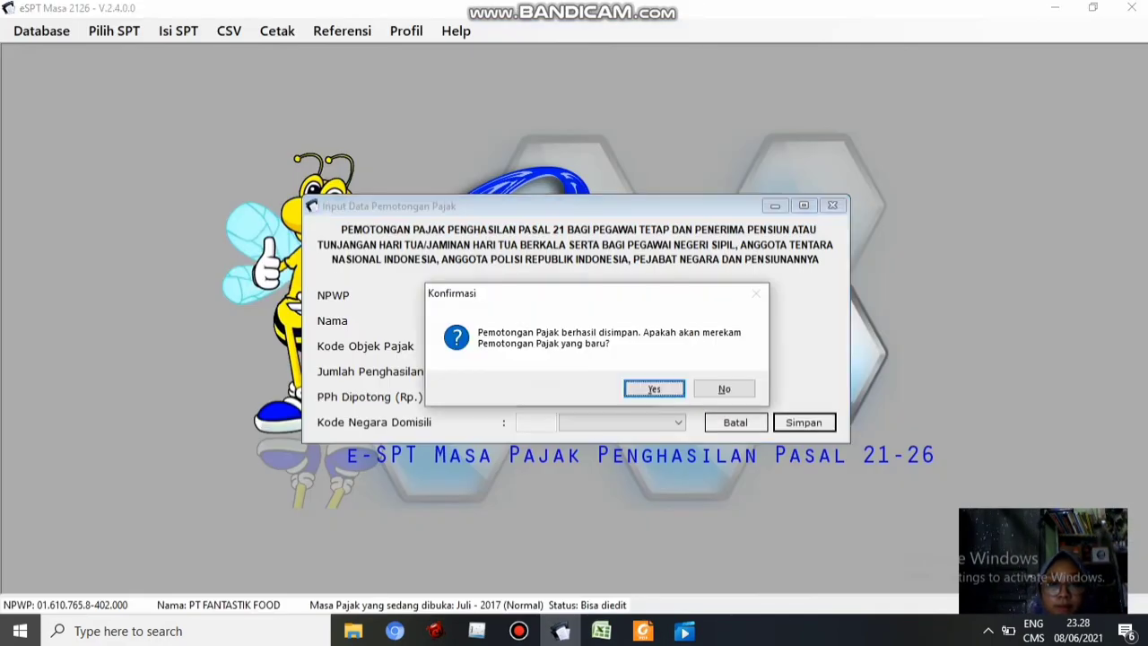
key(Return)
Fill in column G's NPWP, the employee's name, and 8.750.000 gross income
key(alt+Tab)
scroll(574, 359, right, 4)
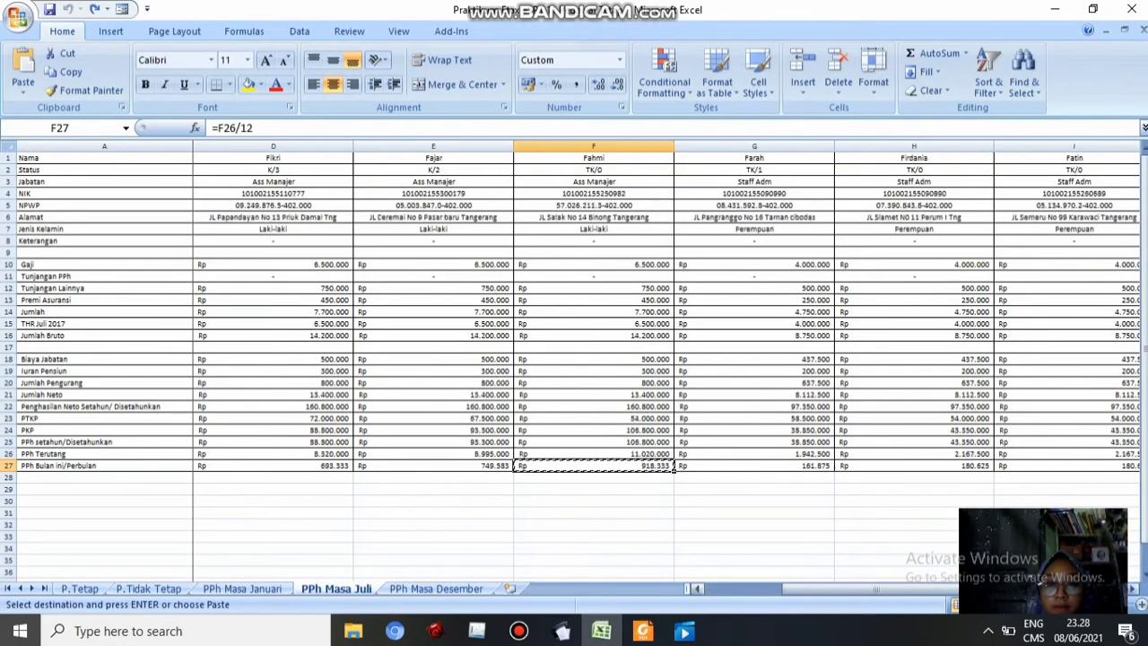
click(433, 205)
key(ctrl+c)
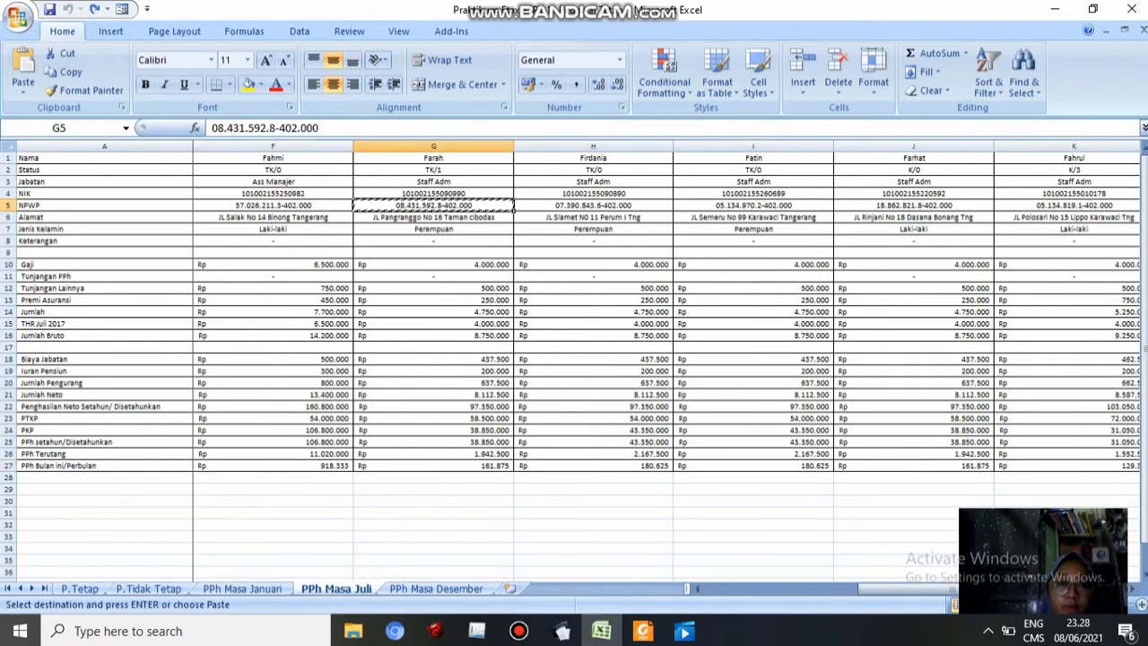
click(562, 630)
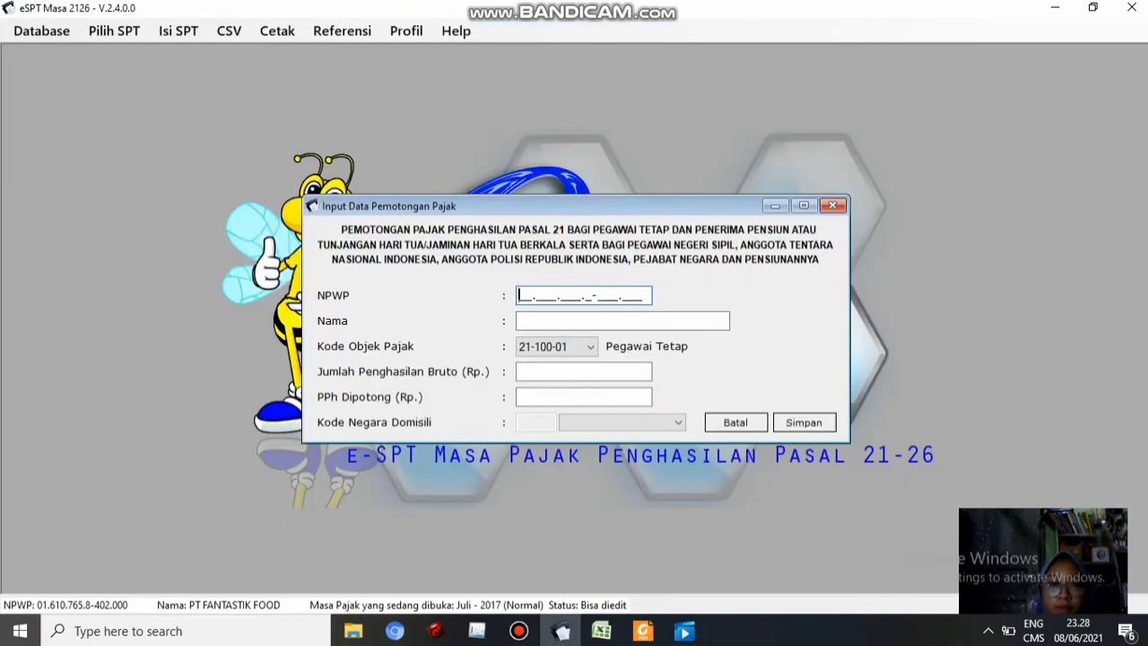
key(ctrl+v)
key(Tab)
text(Farah)
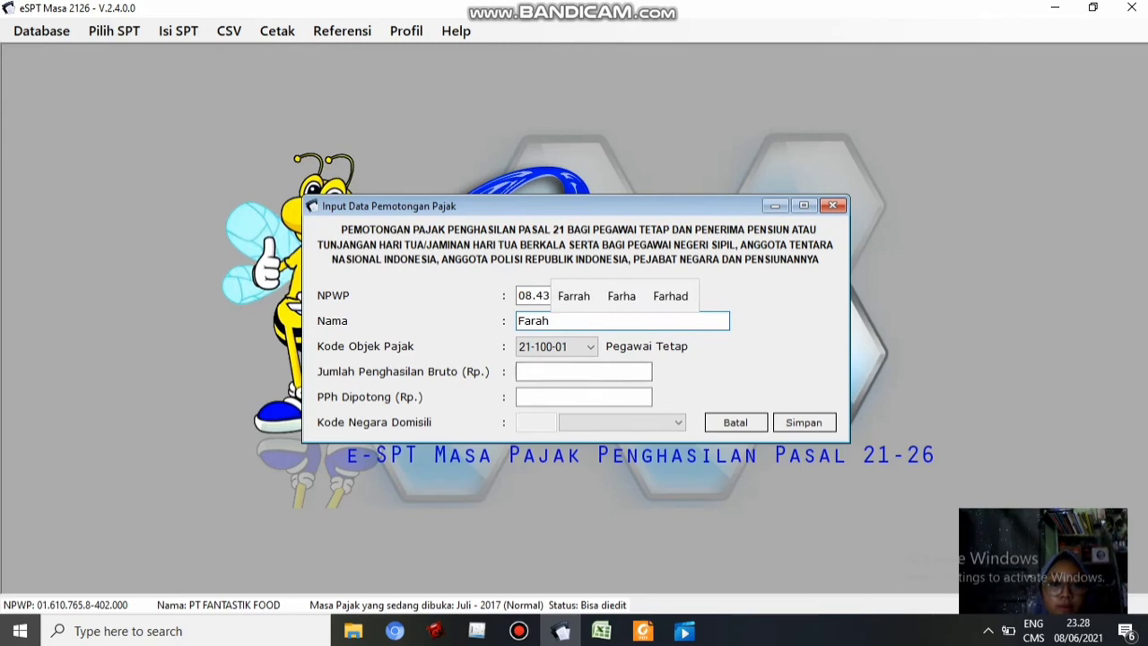
key(Tab)
key(Tab)
key(alt+Tab)
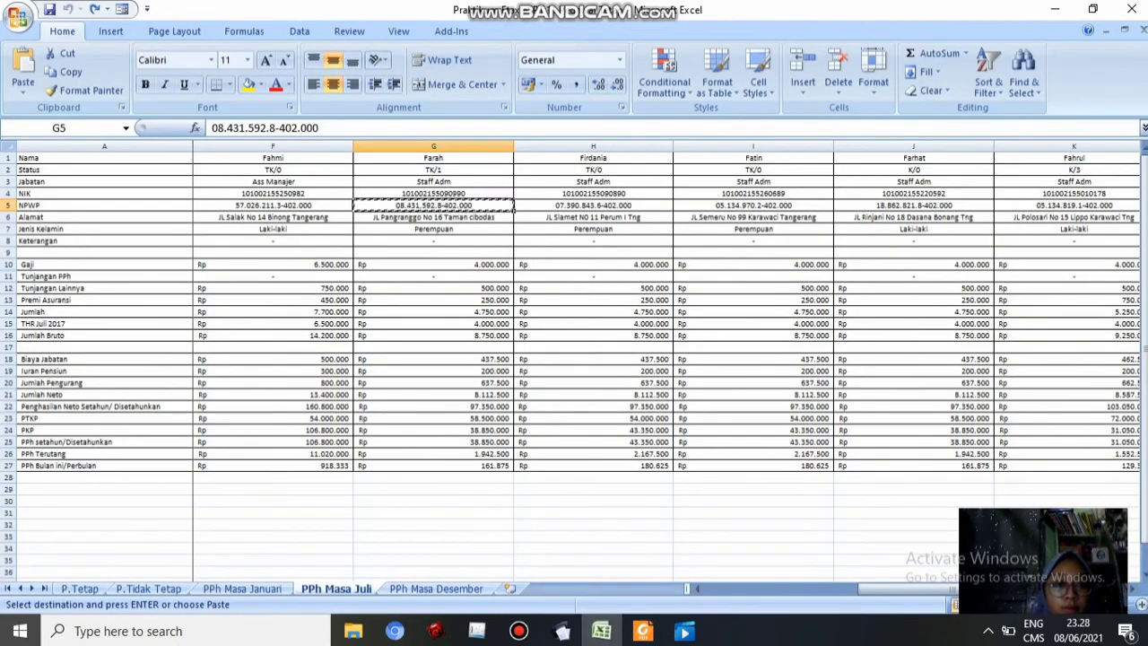
click(433, 335)
key(ctrl+c)
key(alt+Tab)
key(Tab)
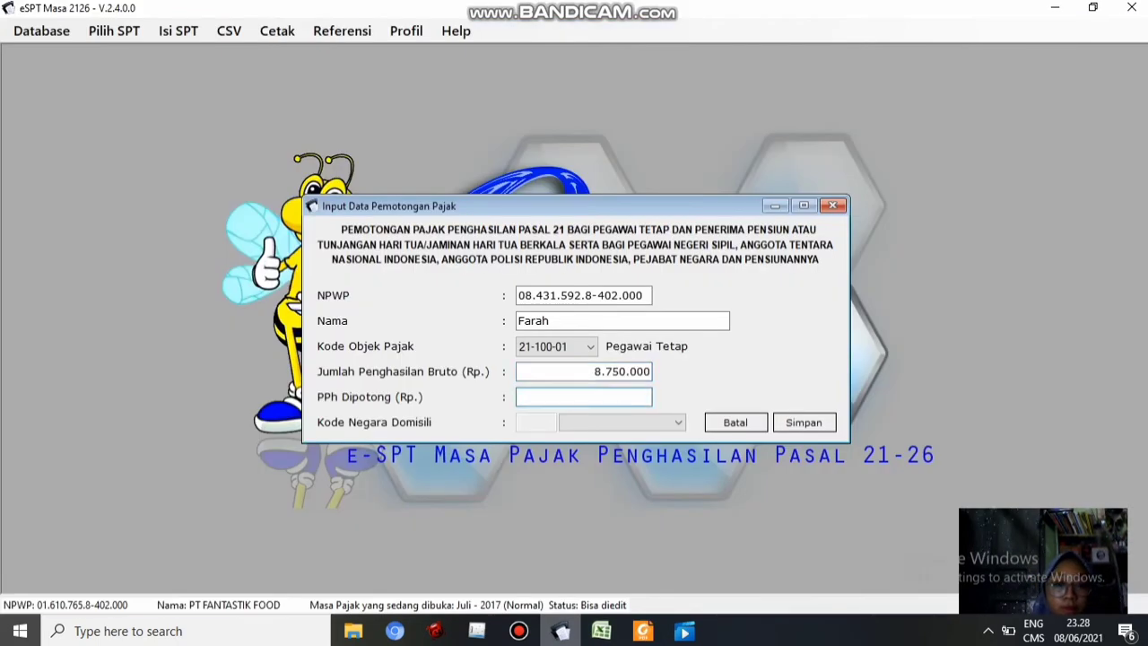
Enter 161.875 as PPh withheld, save the record, and confirm adding another
key(alt+Tab)
click(507, 466)
key(ctrl+c)
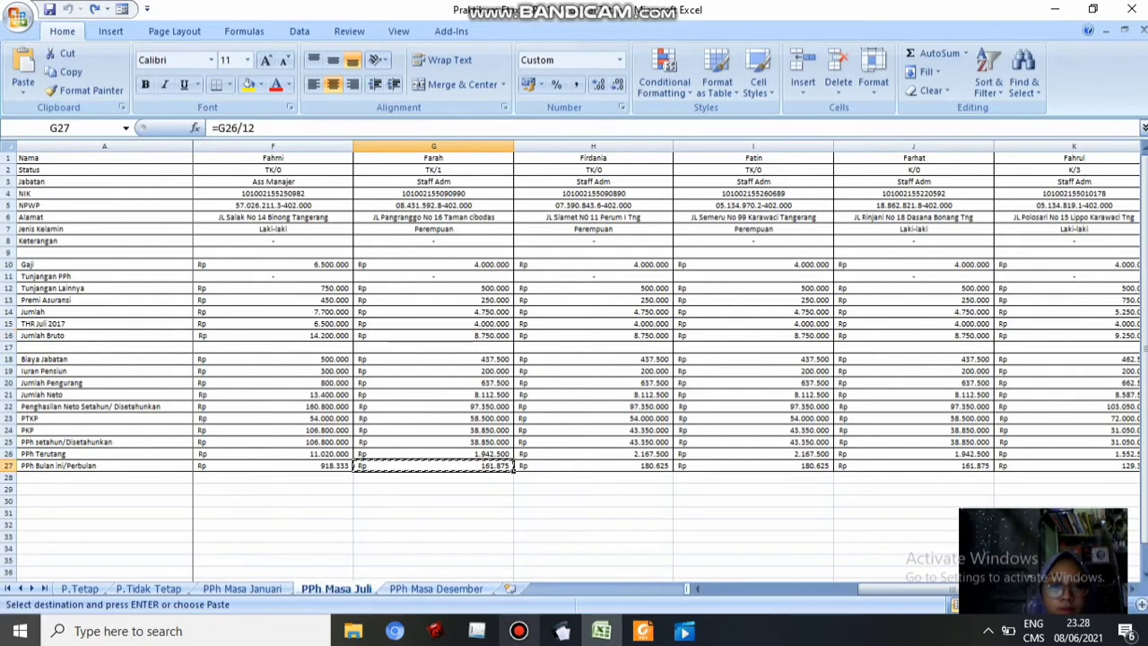
key(alt+Tab)
key(ctrl+v)
key(Tab)
key(Return)
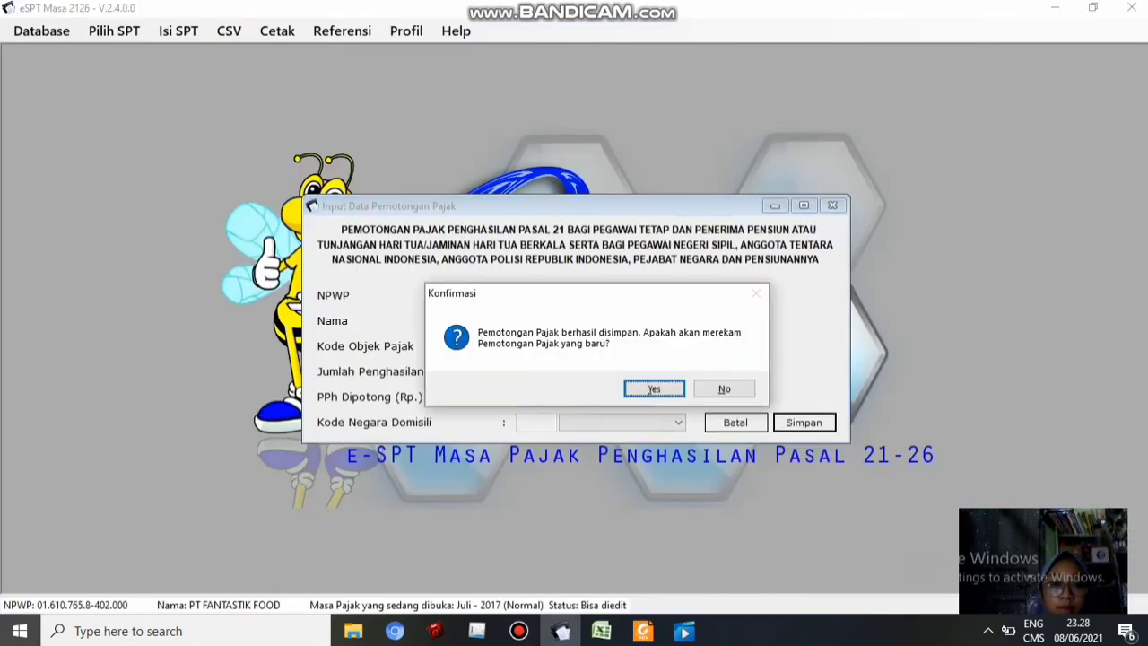
key(Return)
Fill in column H's NPWP, the employee's name, and gross income from cell H16
key(alt+Tab)
click(593, 217)
click(593, 205)
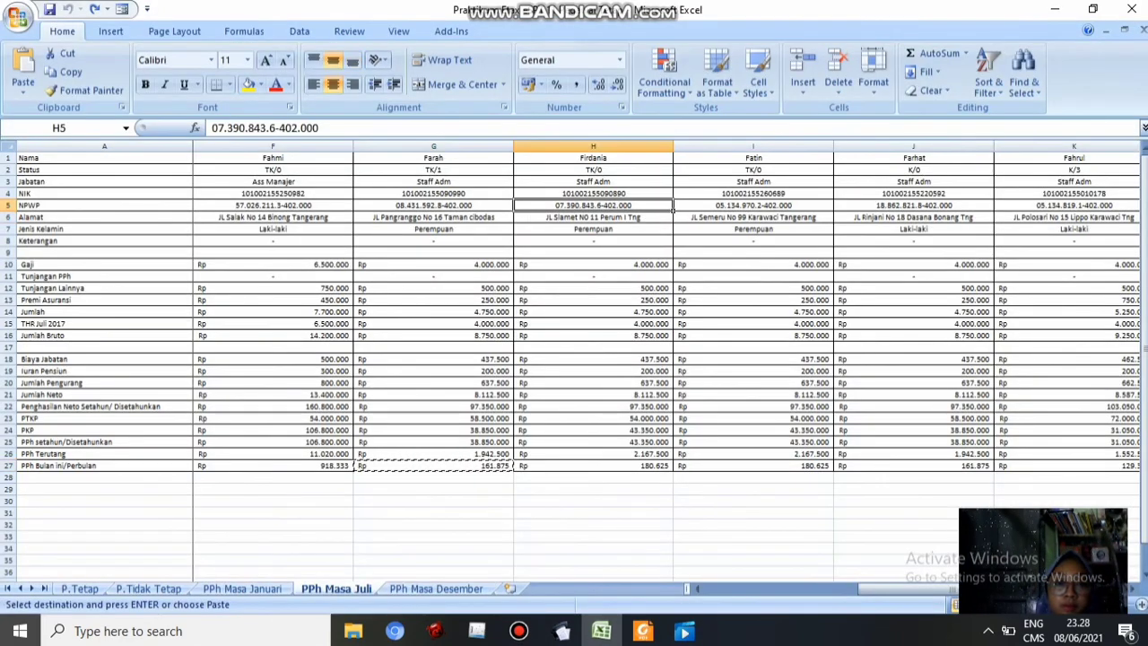
key(ctrl+c)
click(561, 631)
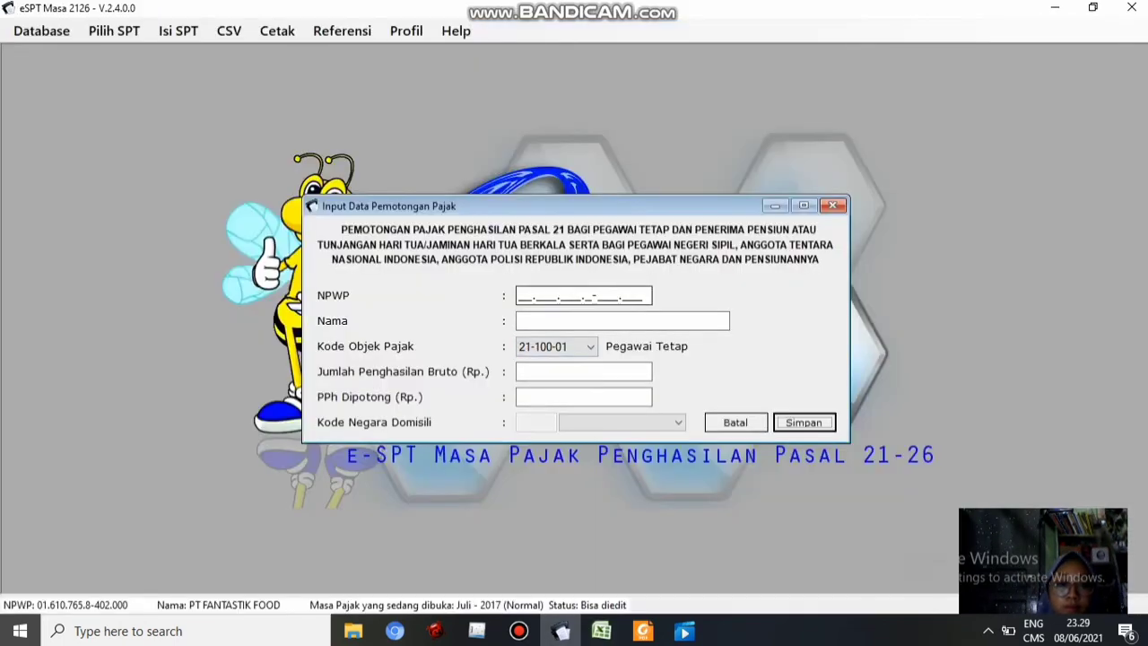
key(alt+Tab)
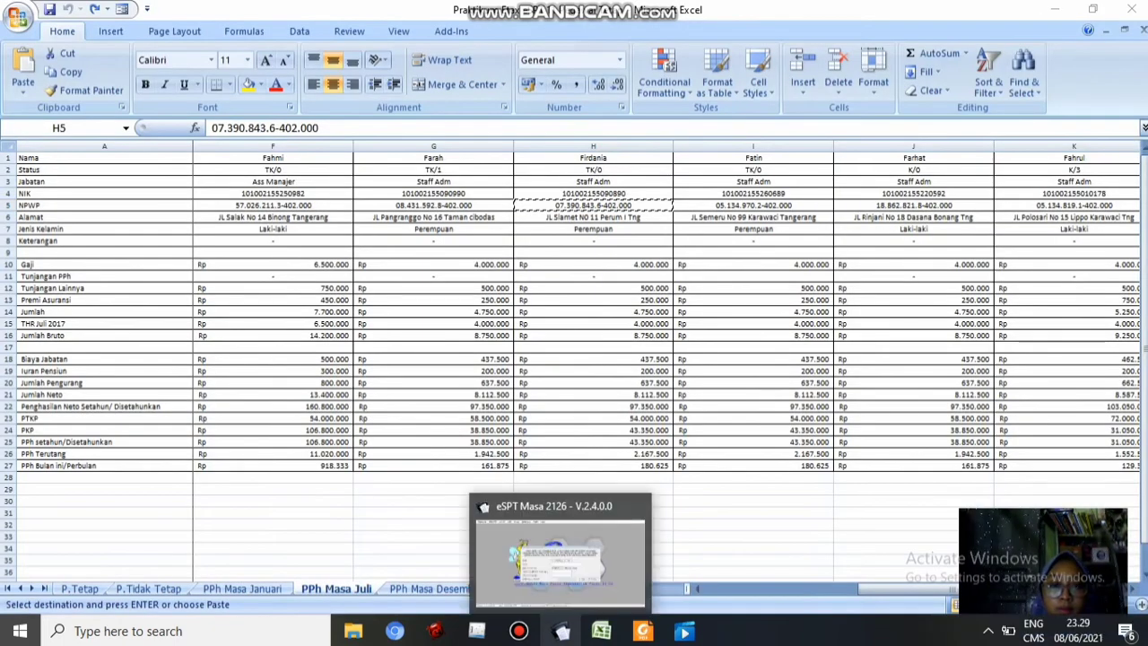
click(561, 631)
key(Tab)
text(Firdania)
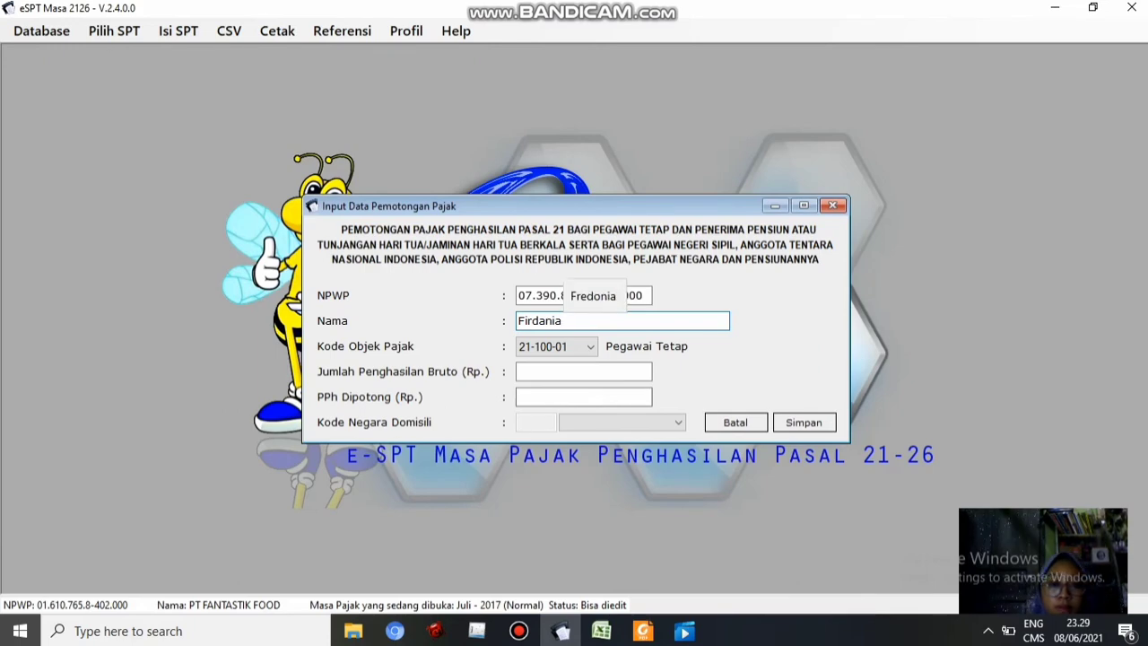
key(Tab)
key(alt+Tab)
click(594, 335)
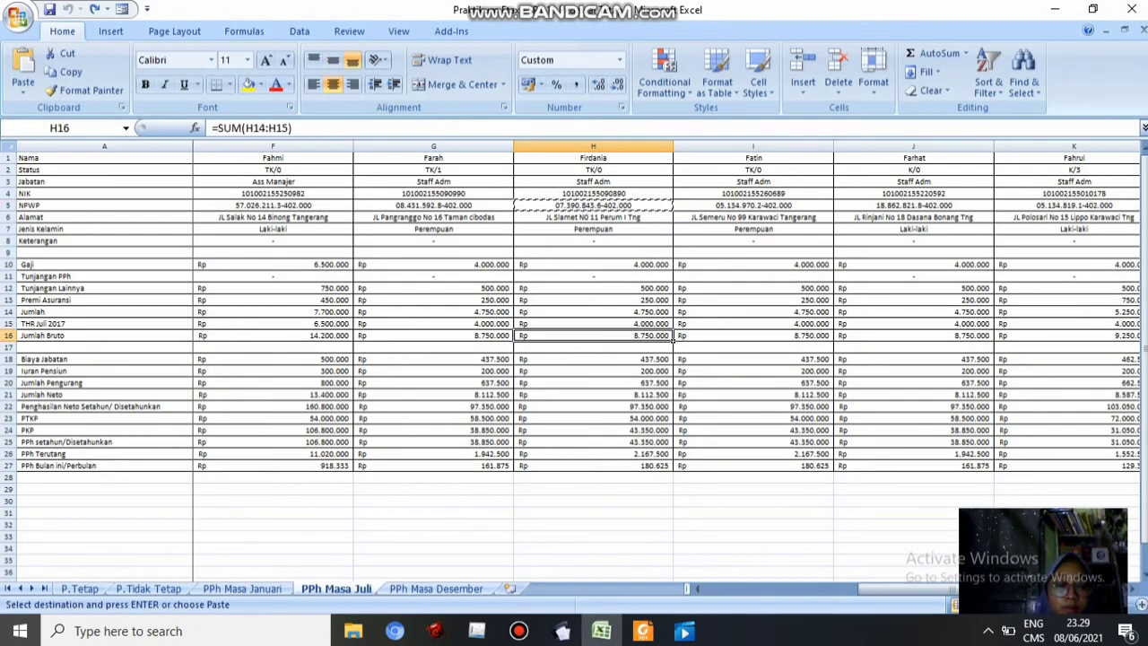
key(ctrl+c)
click(561, 631)
key(ctrl+v)
Enter the monthly PPh from cell H27 as PPh withheld and save the record
key(Tab)
key(alt+Tab)
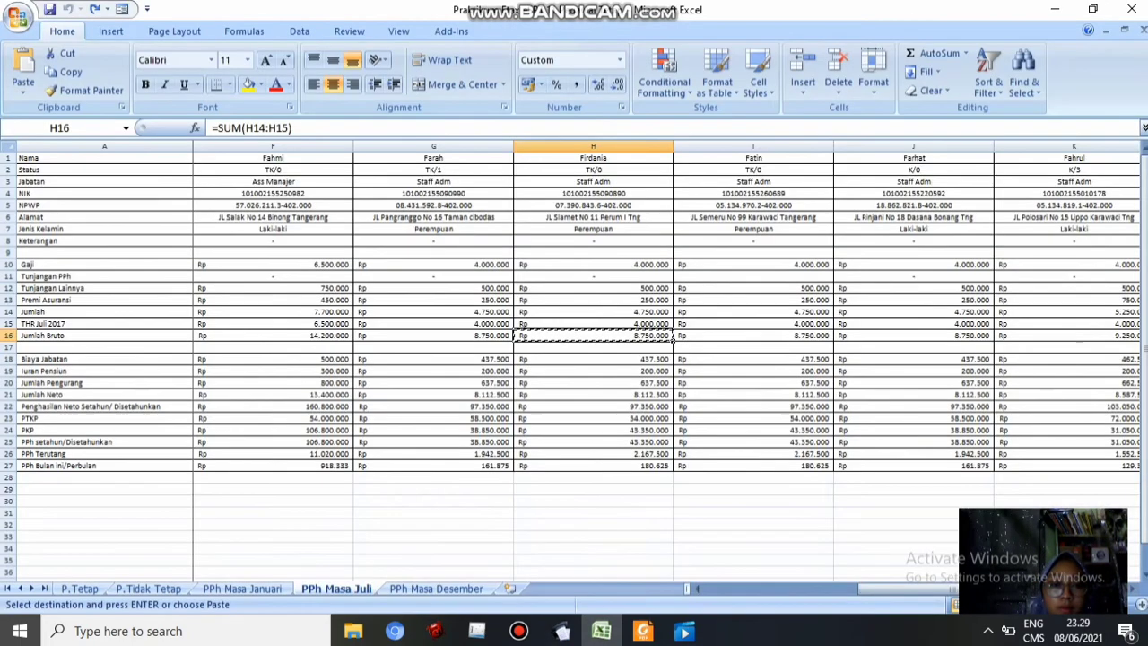
click(594, 467)
key(ctrl+c)
key(alt+Tab)
key(ctrl+v)
key(Tab)
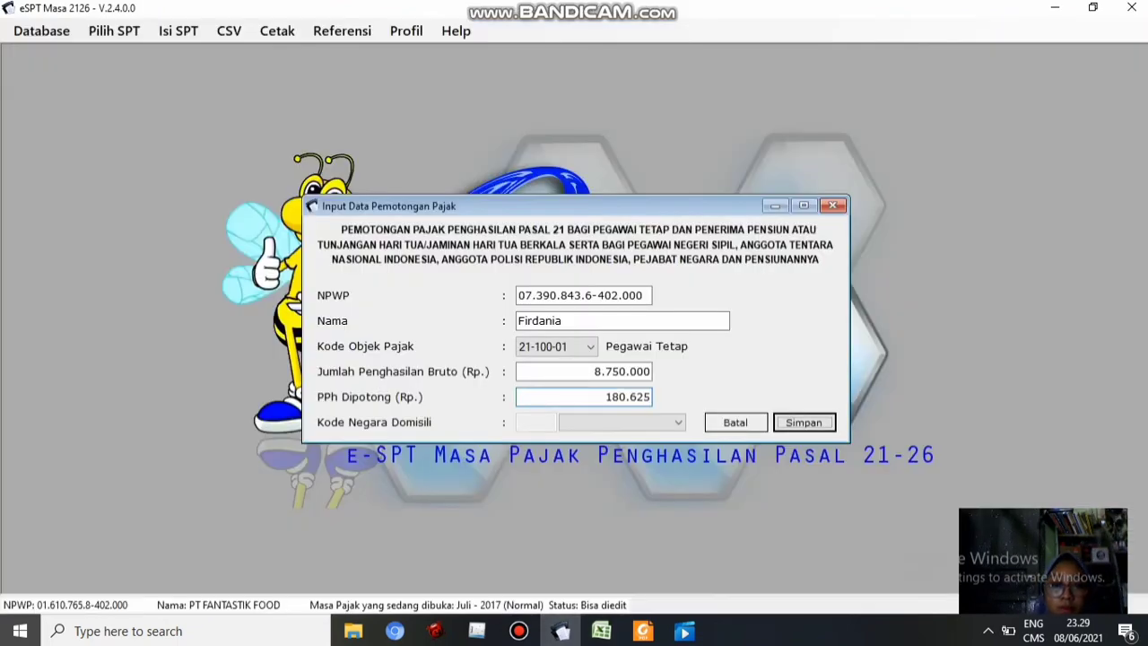
key(Return)
Fill in column I's NPWP, the employee's name, and 8.750.000 gross income
key(alt+Tab)
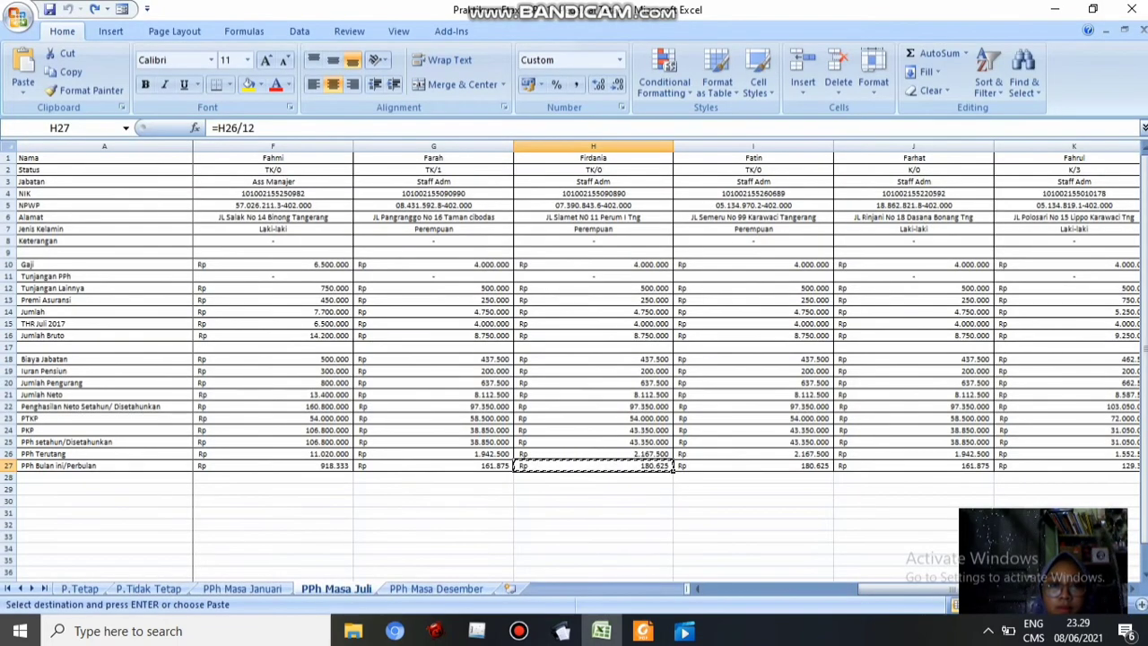
click(753, 206)
key(ctrl+c)
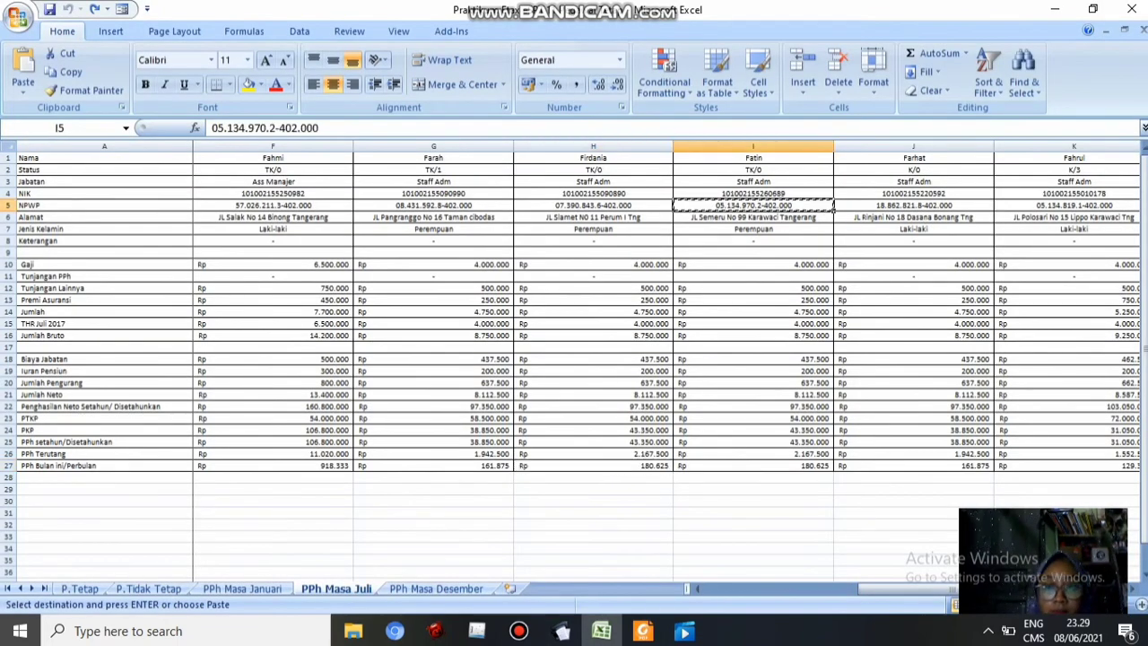
click(561, 631)
key(Tab)
text(Fatin)
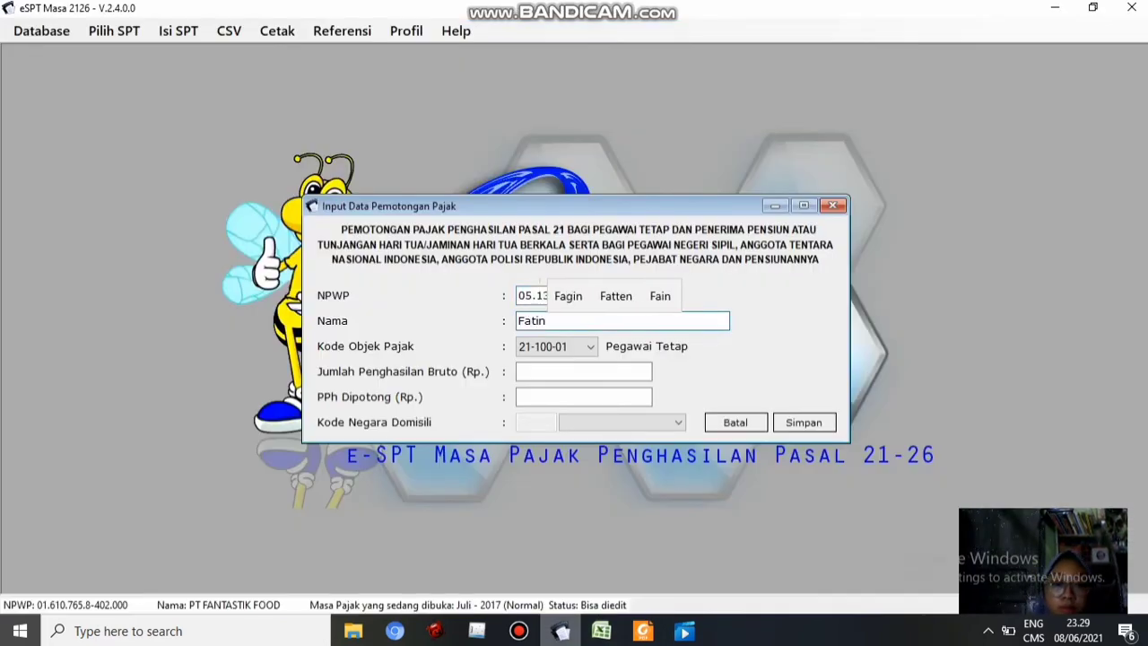
key(alt+Tab)
click(753, 335)
key(ctrl+c)
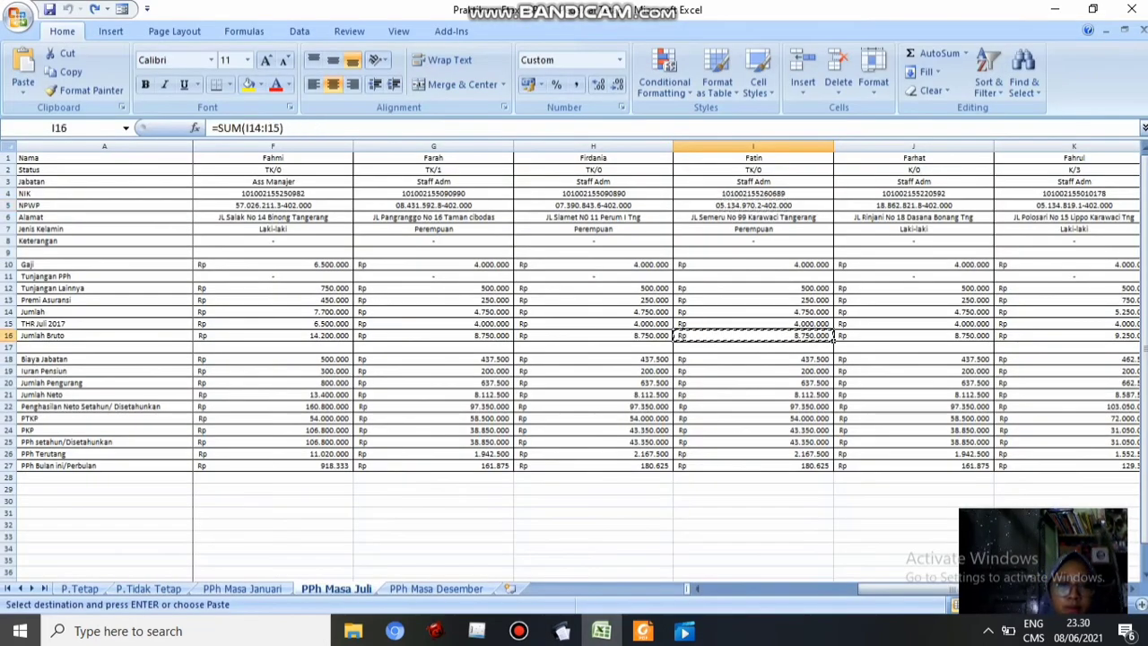
click(560, 631)
key(ctrl+v)
Enter 180.625 as PPh withheld, save the record, and confirm adding another
key(Tab)
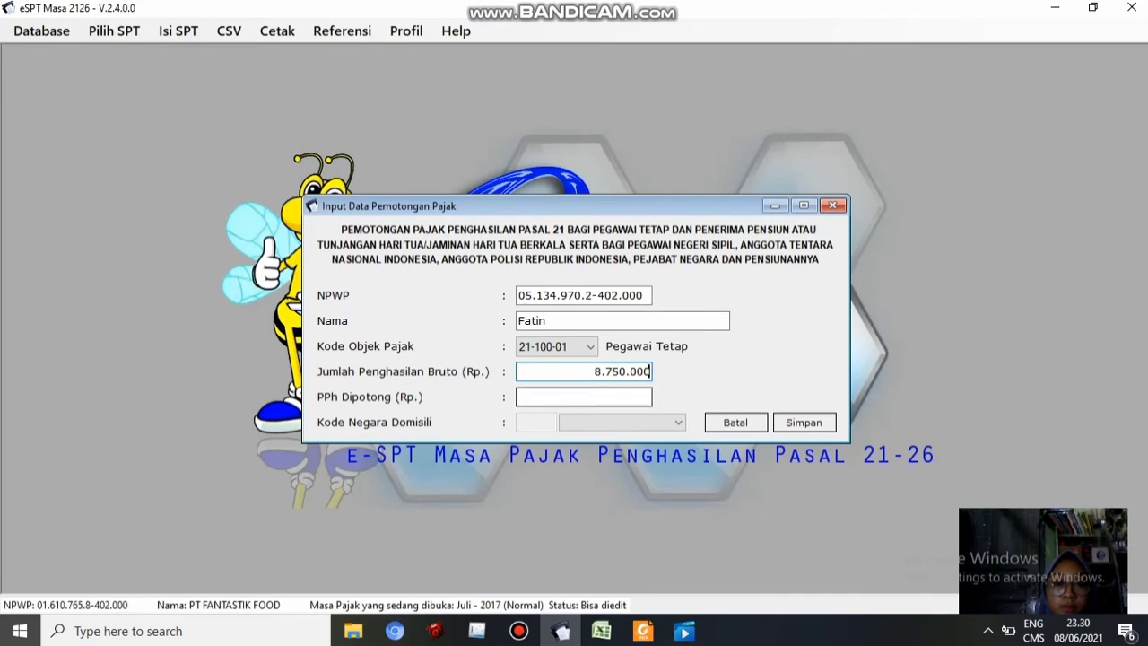
key(alt+Tab)
click(753, 466)
key(ctrl+c)
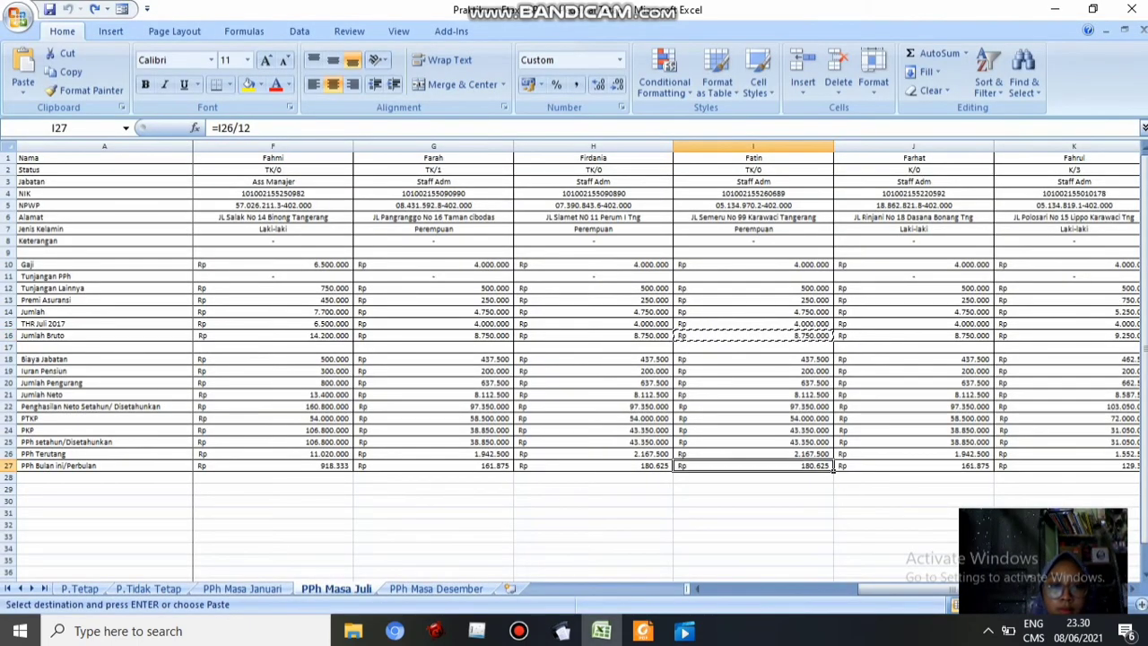
mouse_move(643, 631)
click(561, 631)
key(ctrl+v)
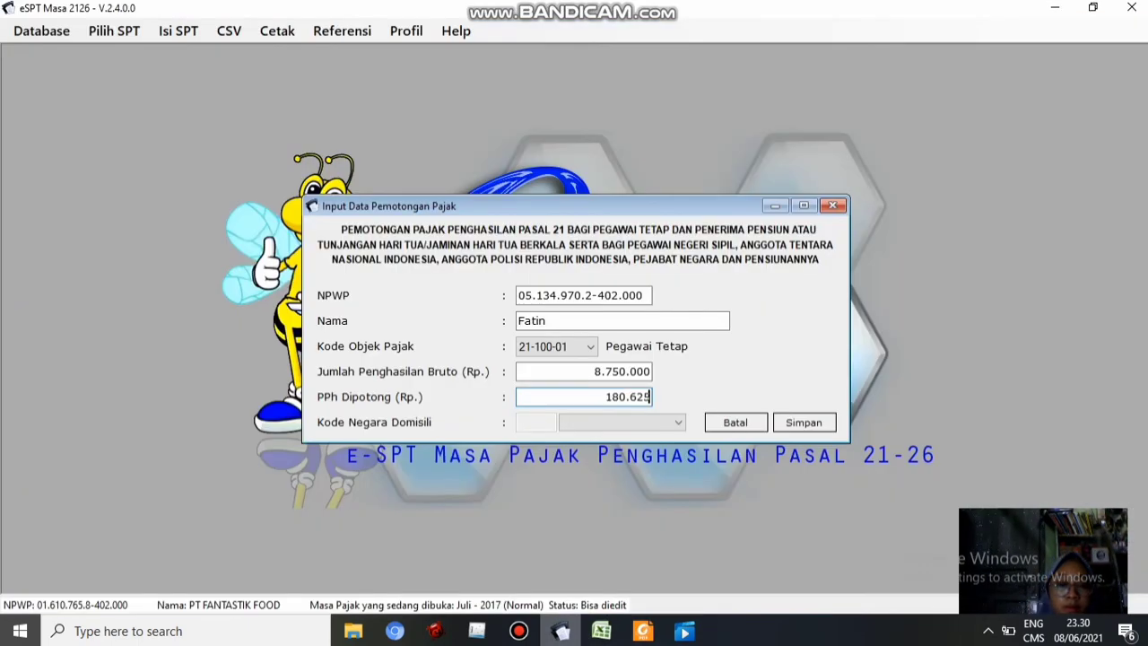
click(804, 423)
key(Return)
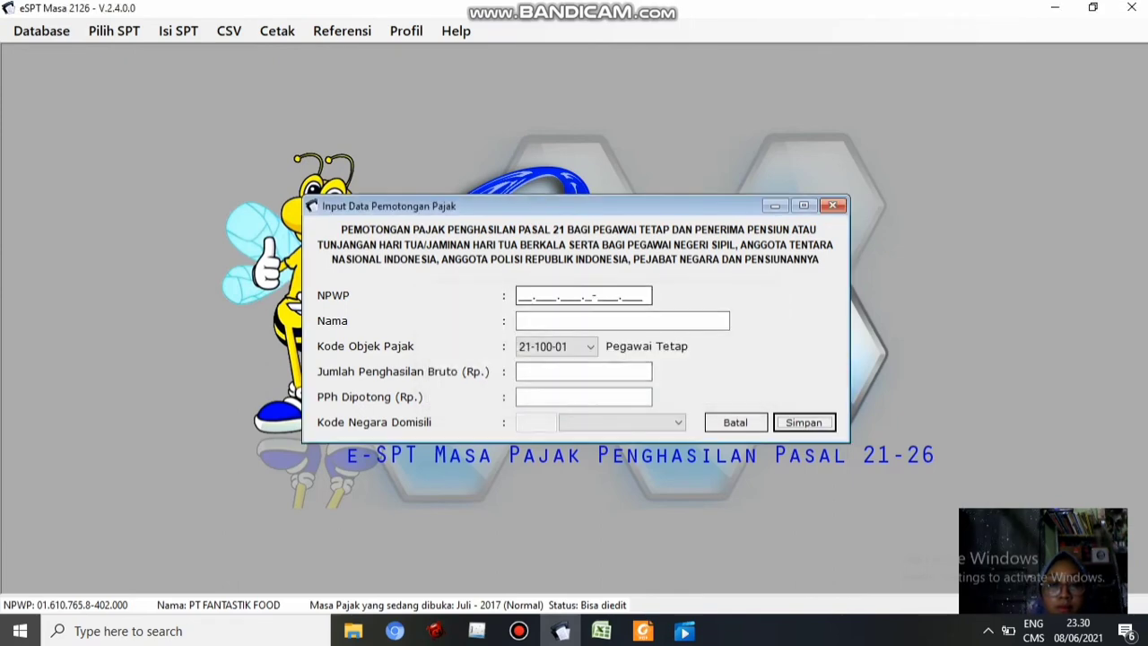
Start a withholding record with the column J employee's NPWP from J5 and their name
key(alt+Tab)
click(914, 205)
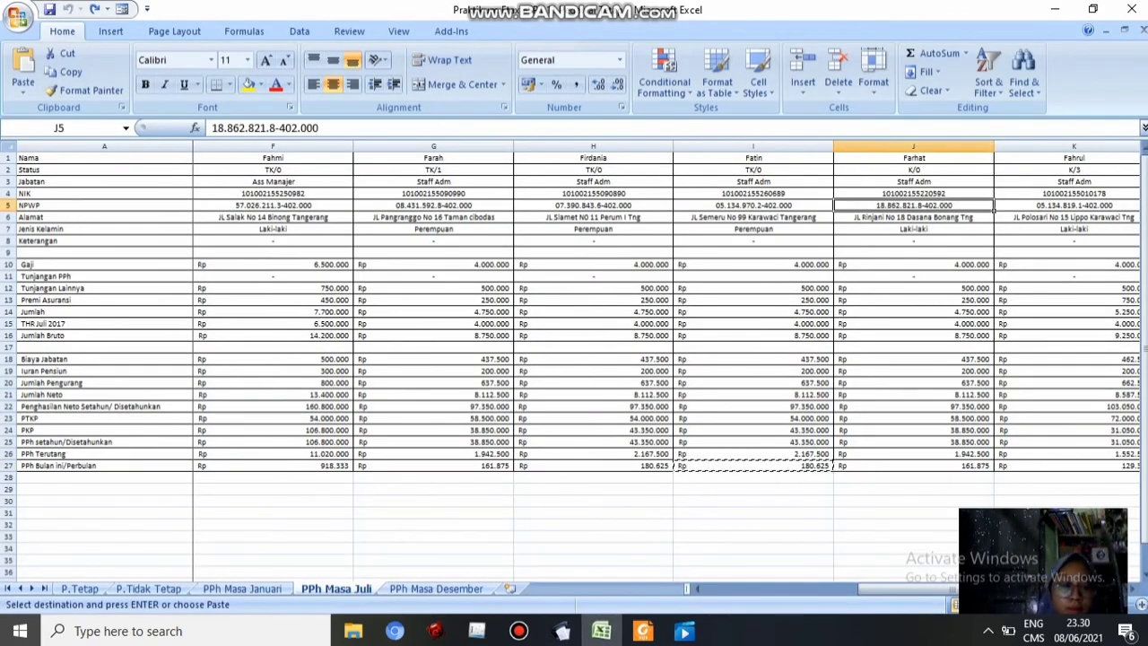
key(ctrl+c)
click(560, 630)
key(ctrl+v)
key(Tab)
text(Farhat)
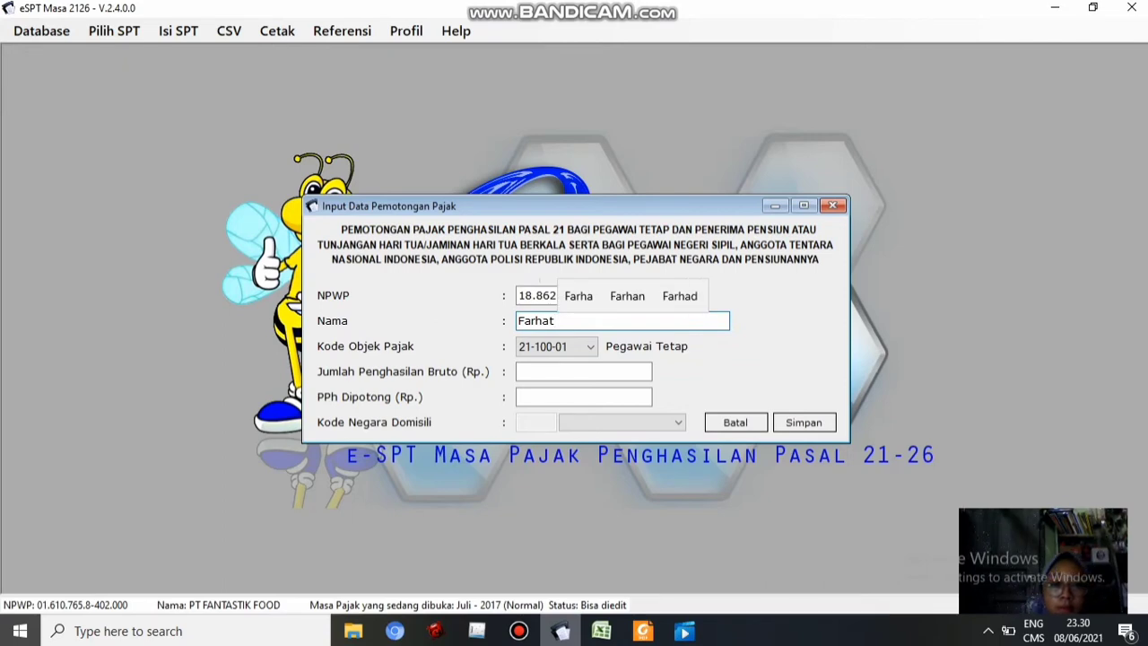
key(Tab)
Fill in gross income from J16 and PPh from J27, save, and continue to another entry
key(alt+Tab)
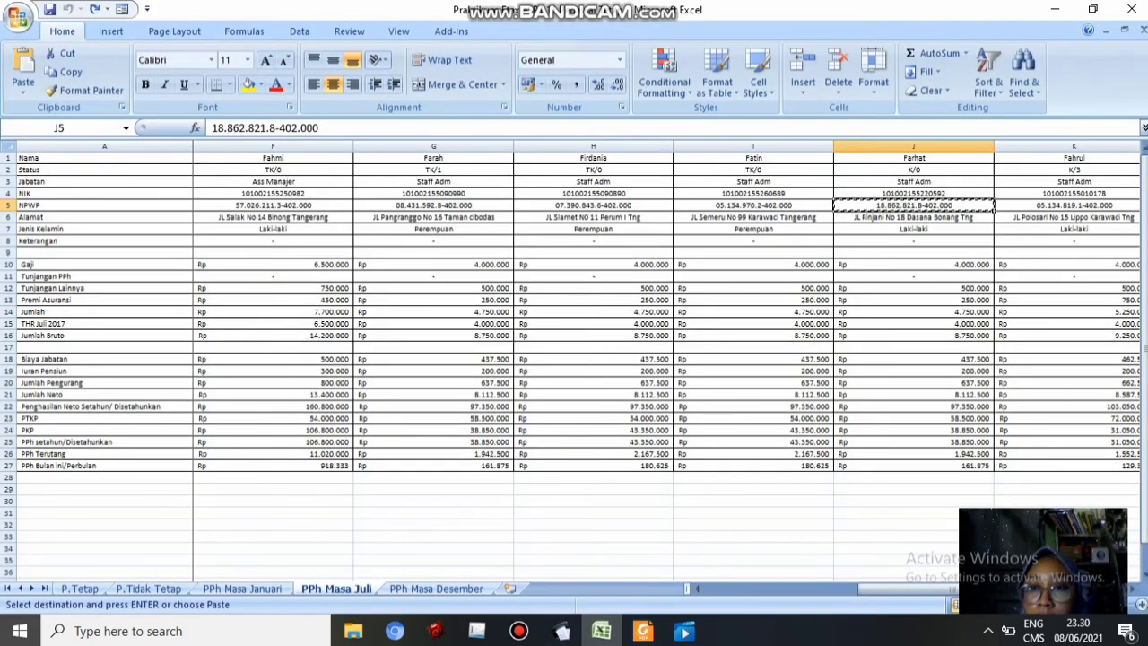
click(914, 336)
key(ctrl+c)
click(561, 631)
key(ctrl+v)
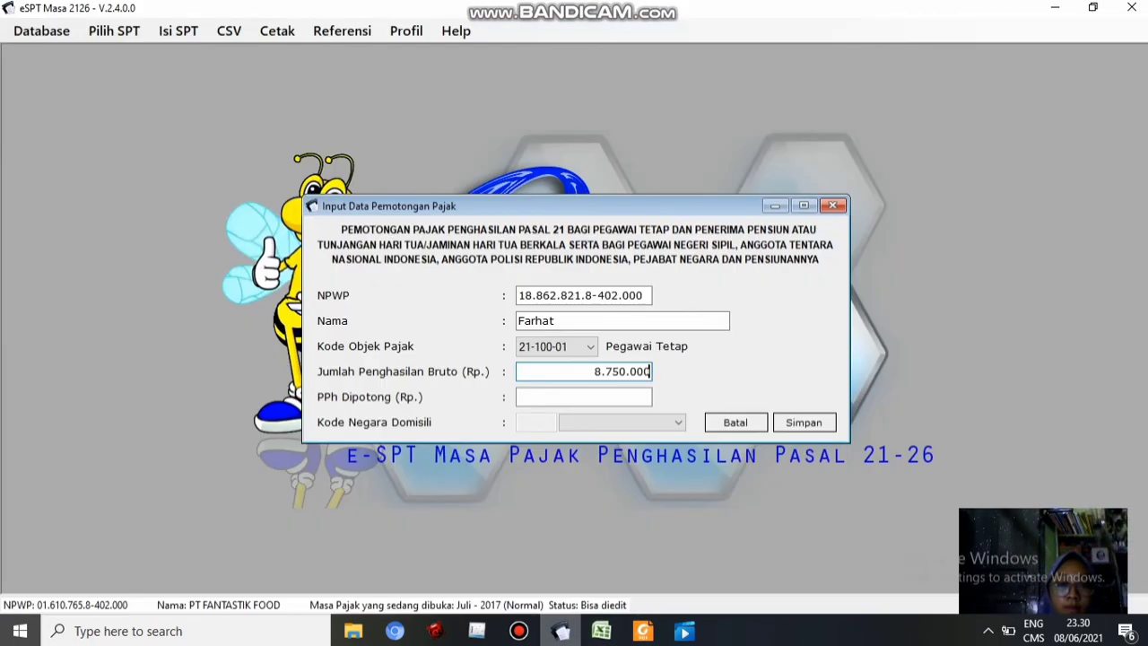
key(Tab)
click(602, 631)
click(914, 466)
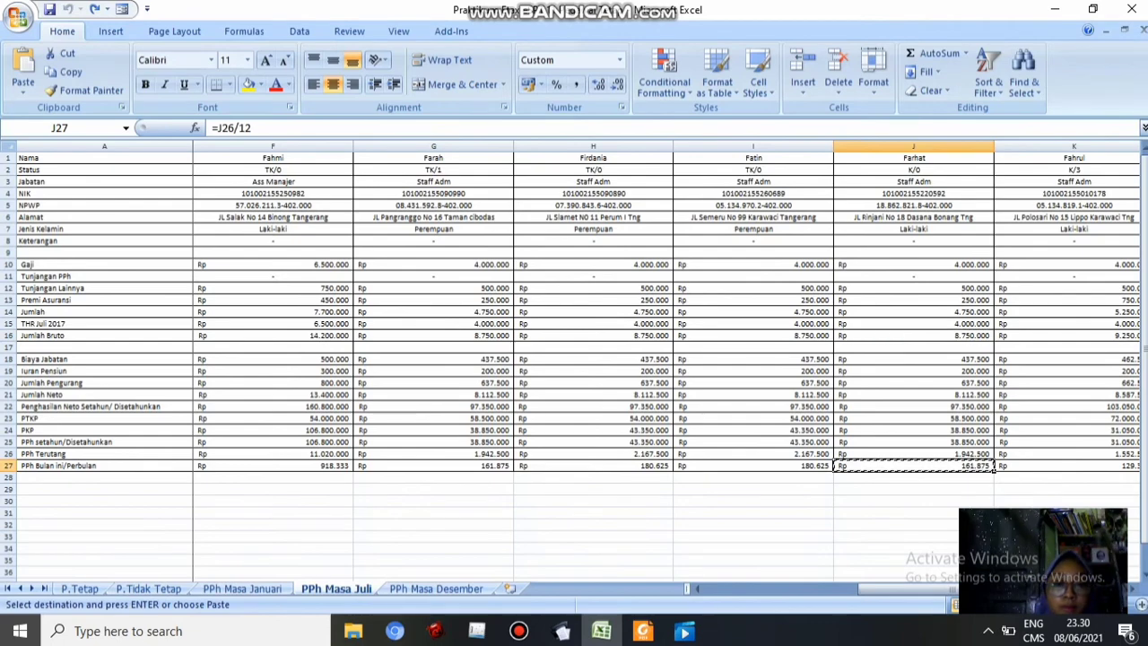
click(560, 630)
click(805, 423)
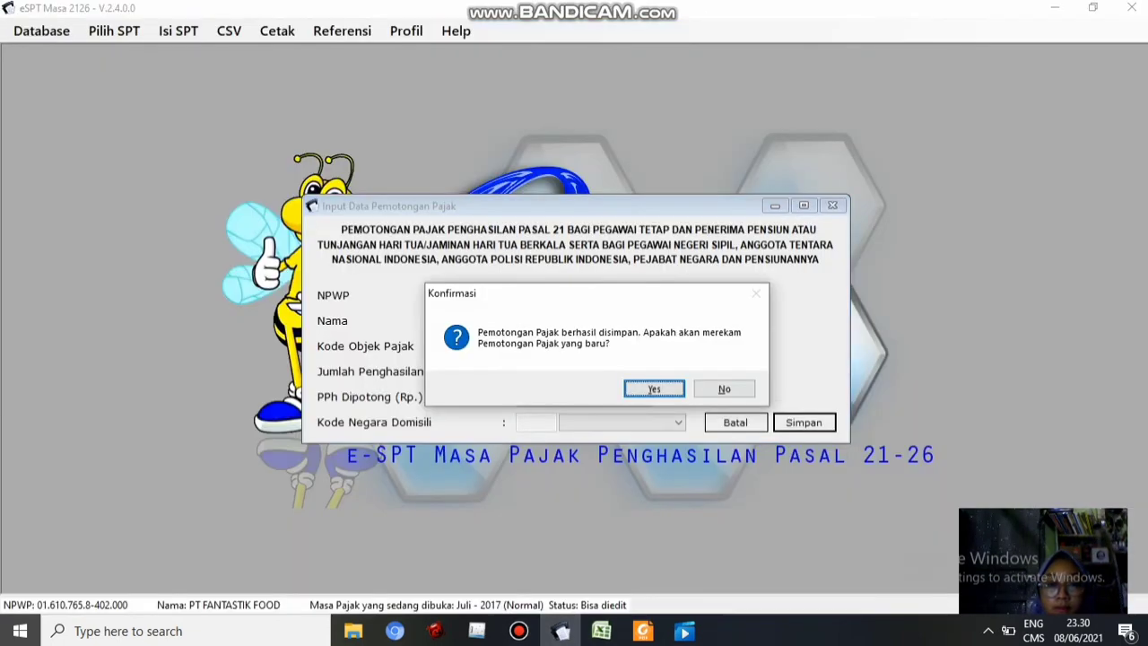
click(656, 389)
Enter the column K employee's NPWP from K5 and their name in the new record
click(522, 295)
click(602, 630)
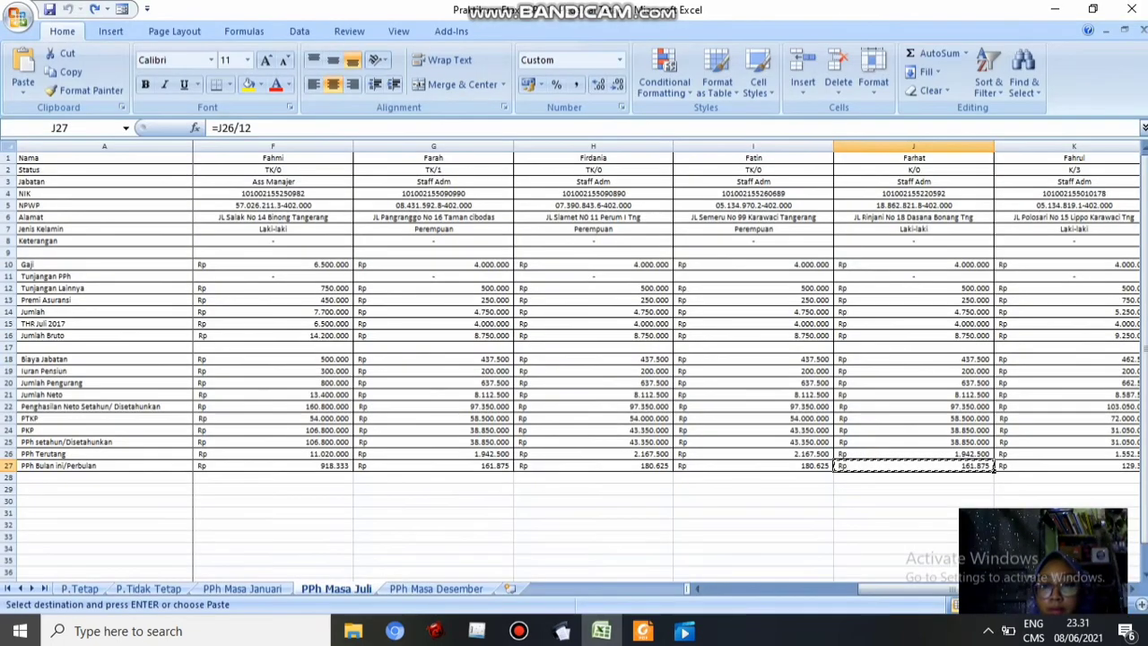
click(1133, 590)
click(1133, 590)
click(753, 206)
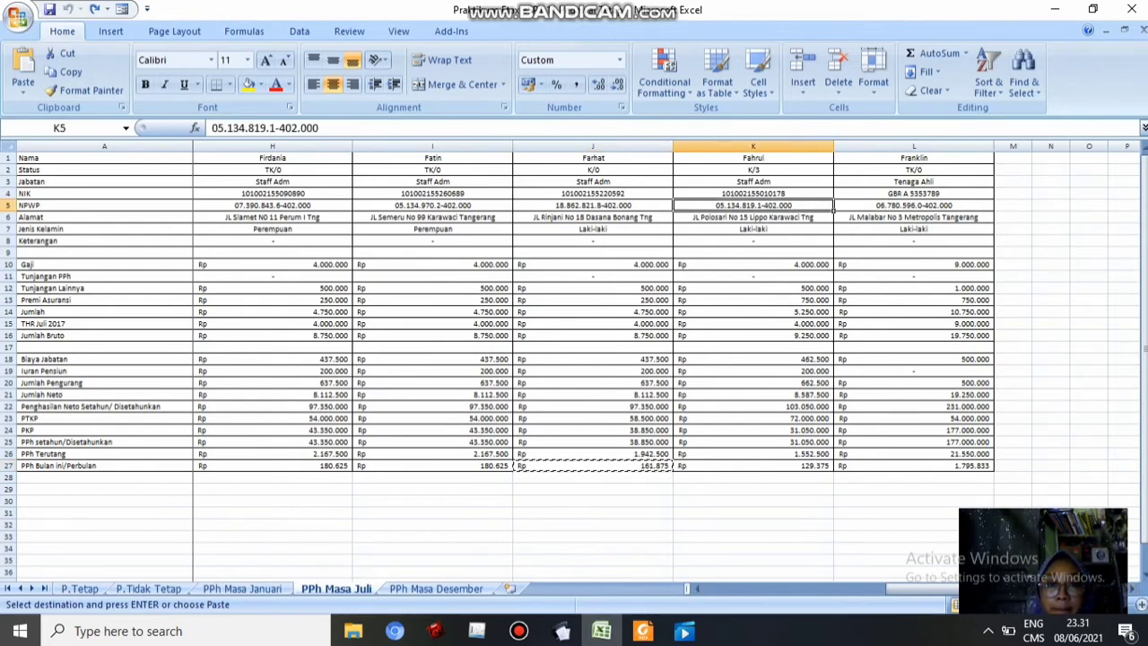
key(ctrl+c)
click(560, 631)
key(ctrl+v)
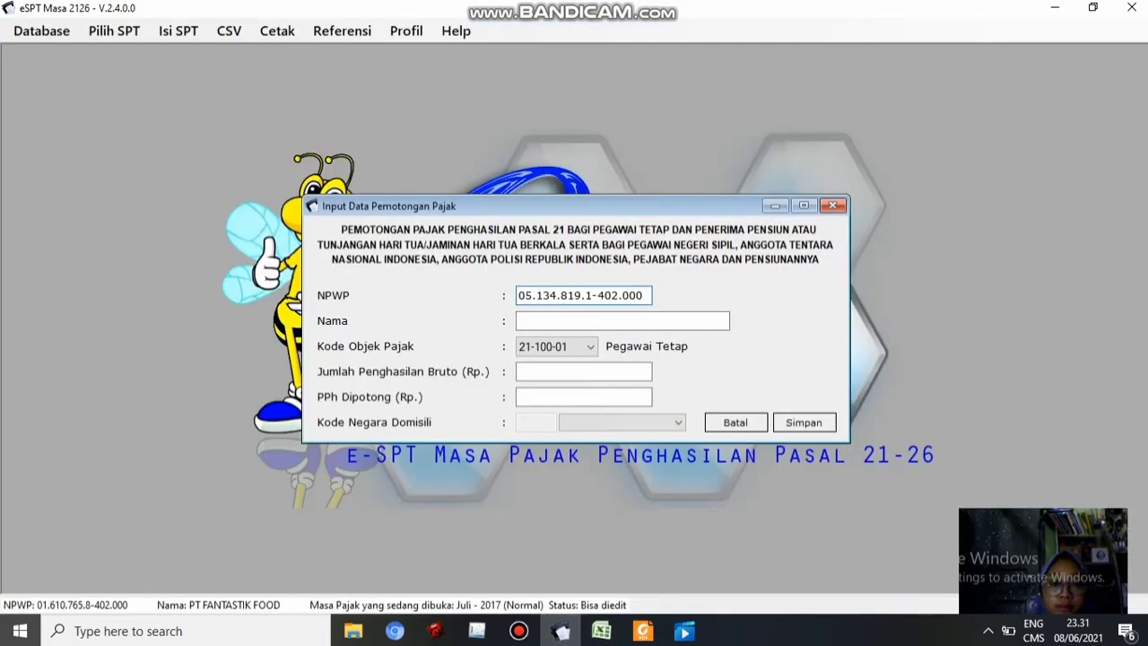
click(602, 630)
click(561, 630)
key(Tab)
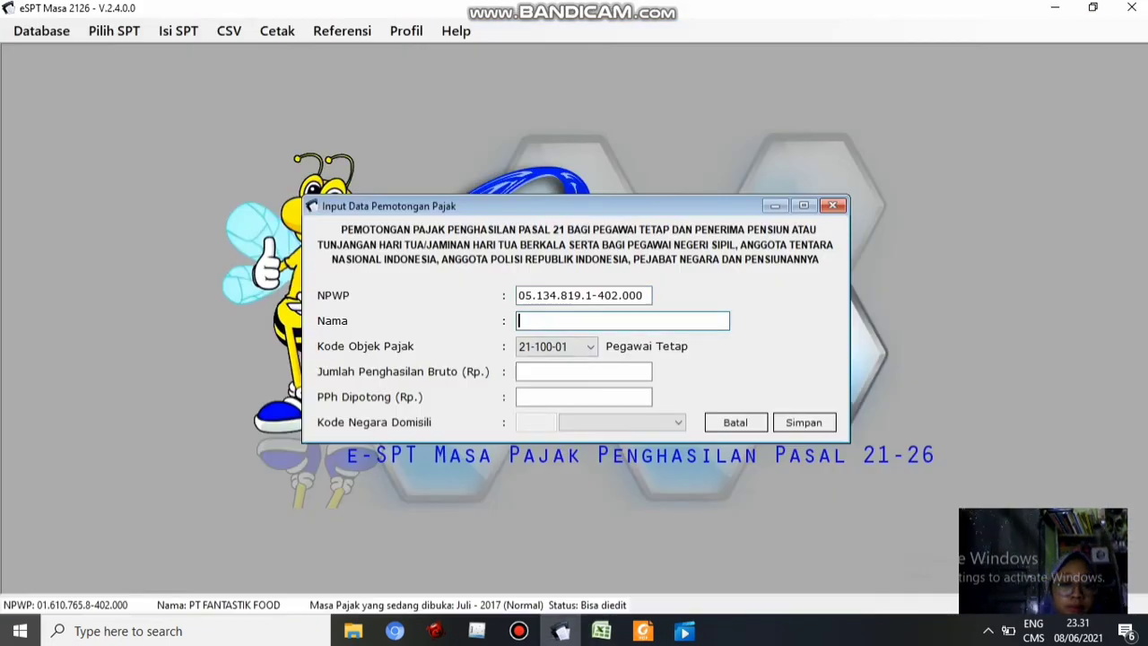
text(Fahrul)
key(Tab)
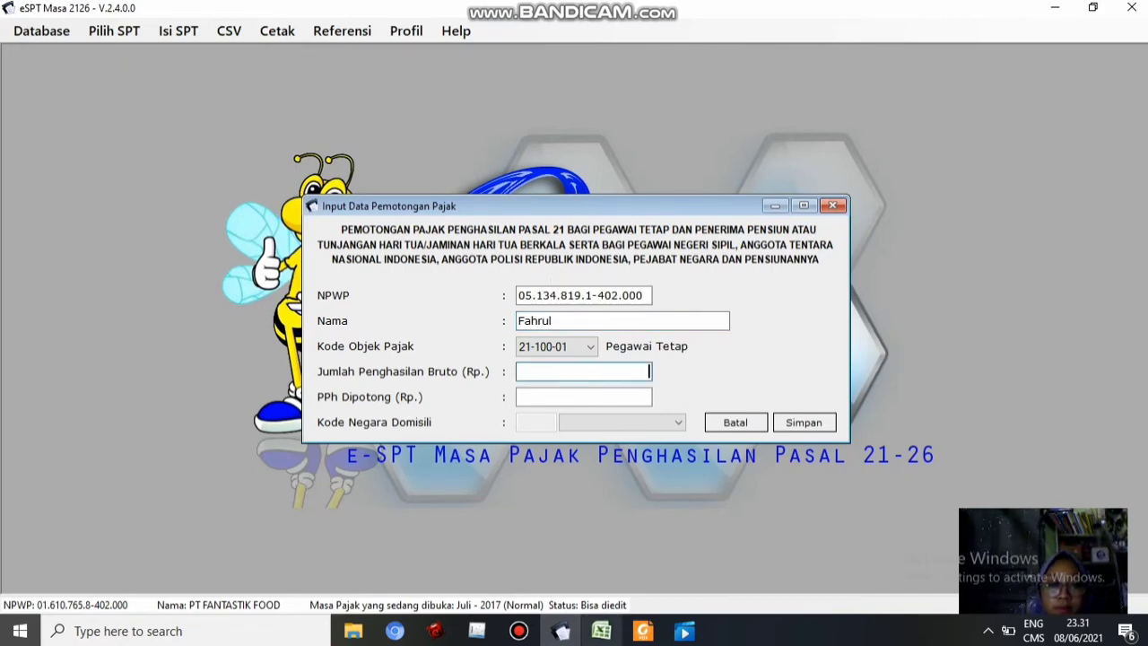
Fill in gross income from K16 and PPh from K27, save, and continue to another entry
click(601, 631)
click(753, 336)
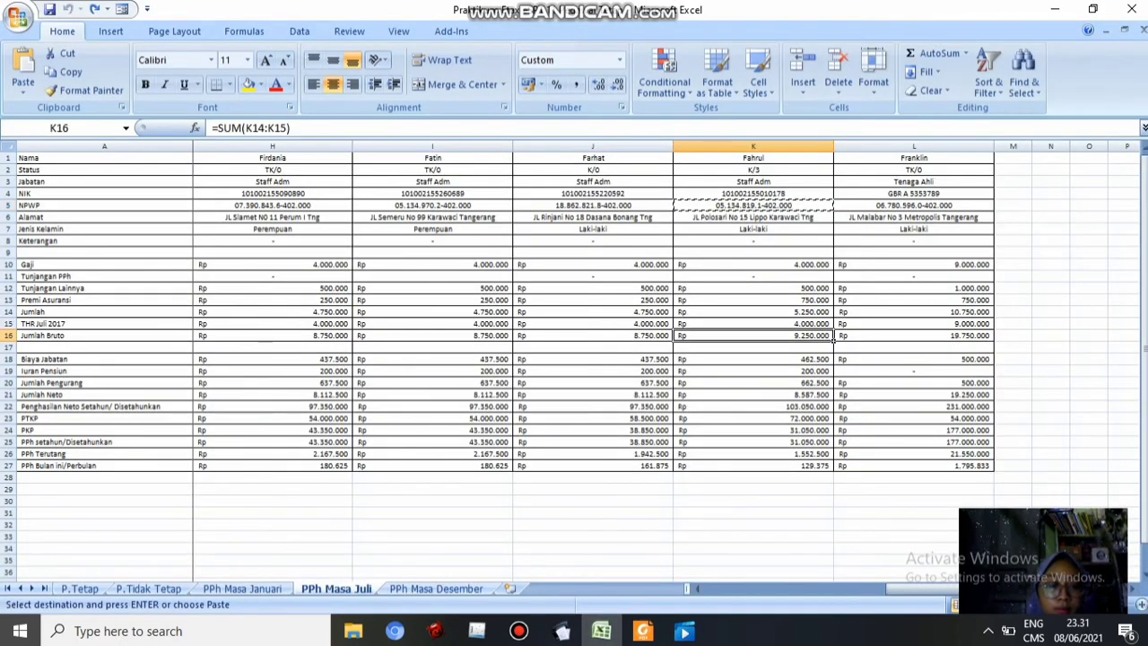
key(ctrl+c)
click(561, 631)
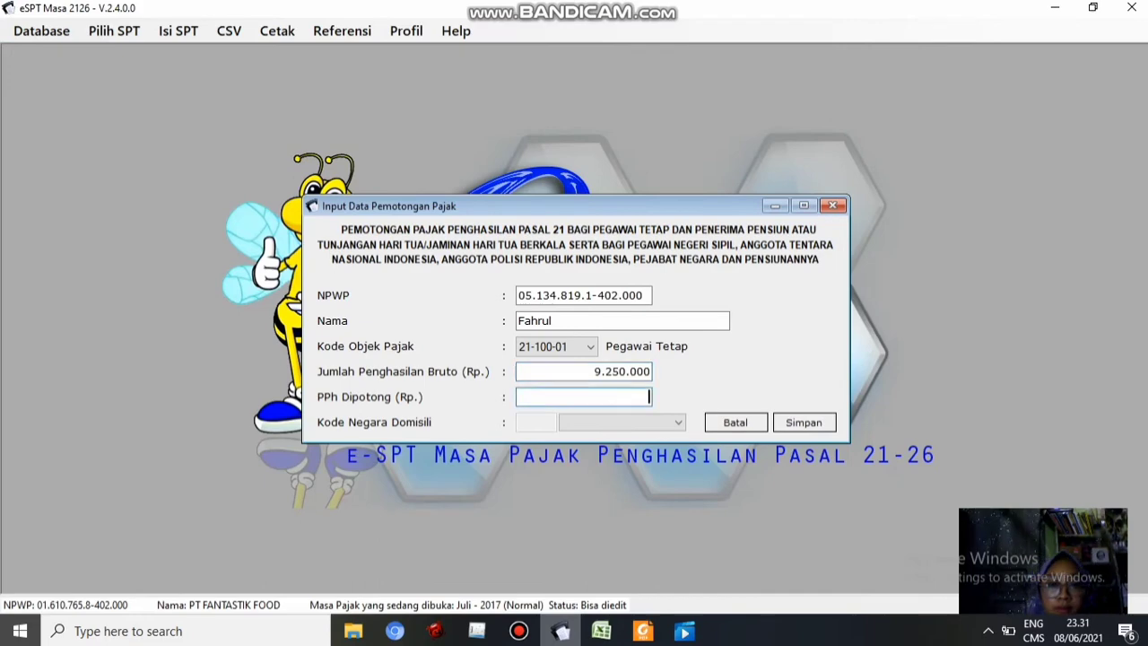
click(602, 631)
click(829, 466)
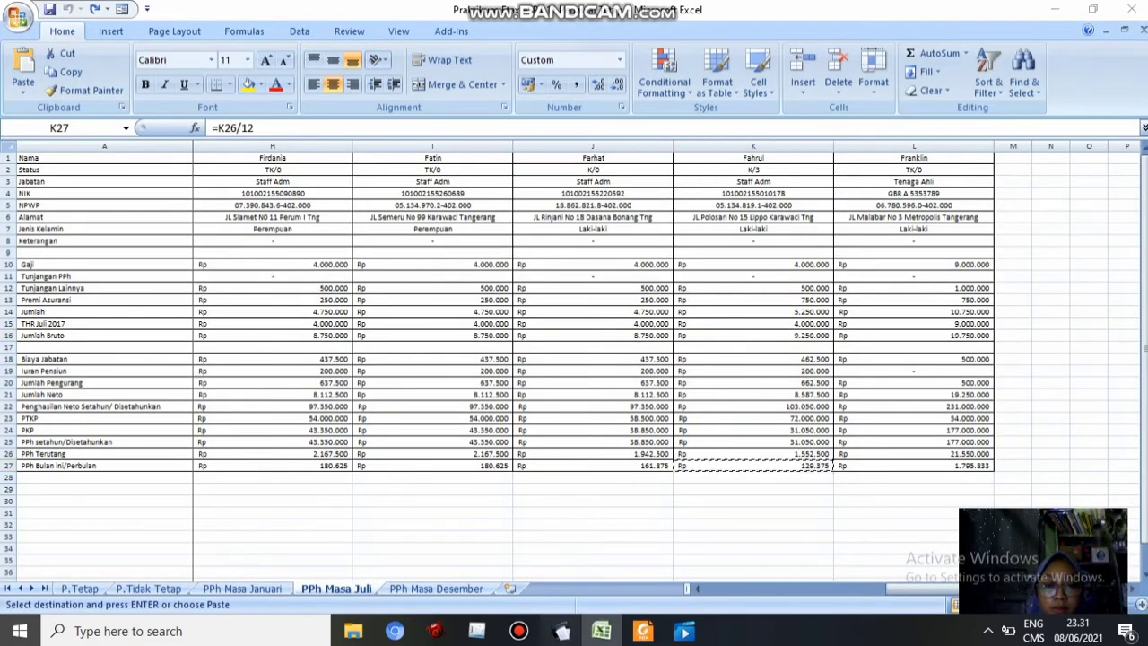
click(561, 630)
key(ctrl+v)
click(804, 422)
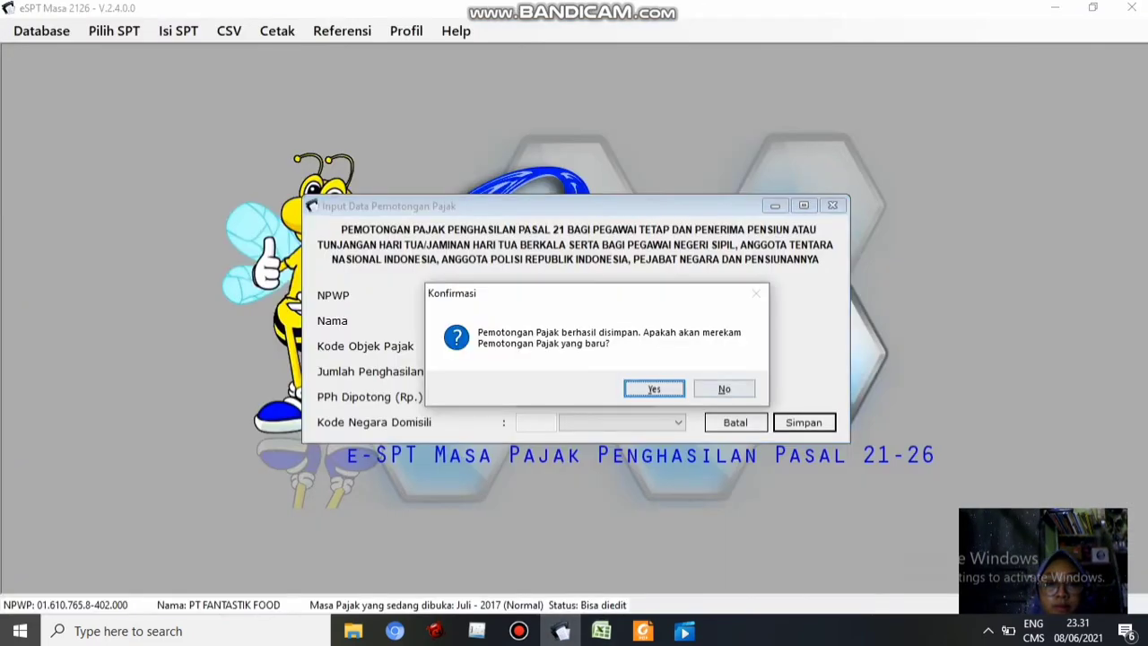
click(654, 387)
Paste the column L employee's NPWP from L5 into NPWP and enter their name
click(602, 630)
click(914, 205)
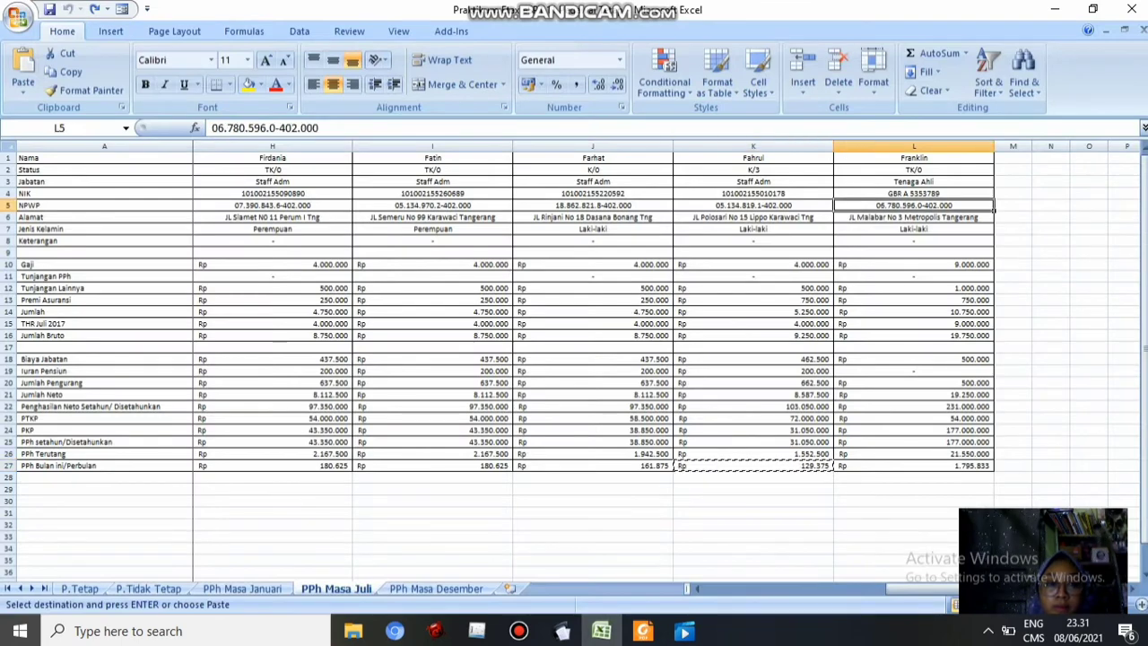
key(ctrl+c)
click(561, 631)
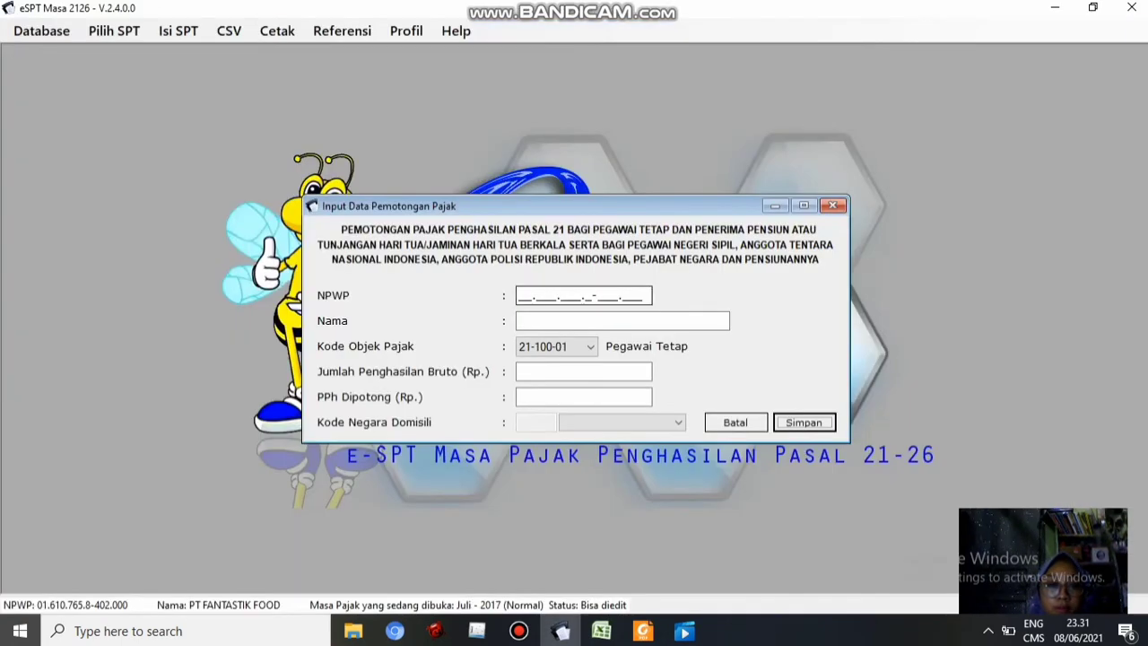
click(583, 295)
key(ctrl+v)
click(602, 631)
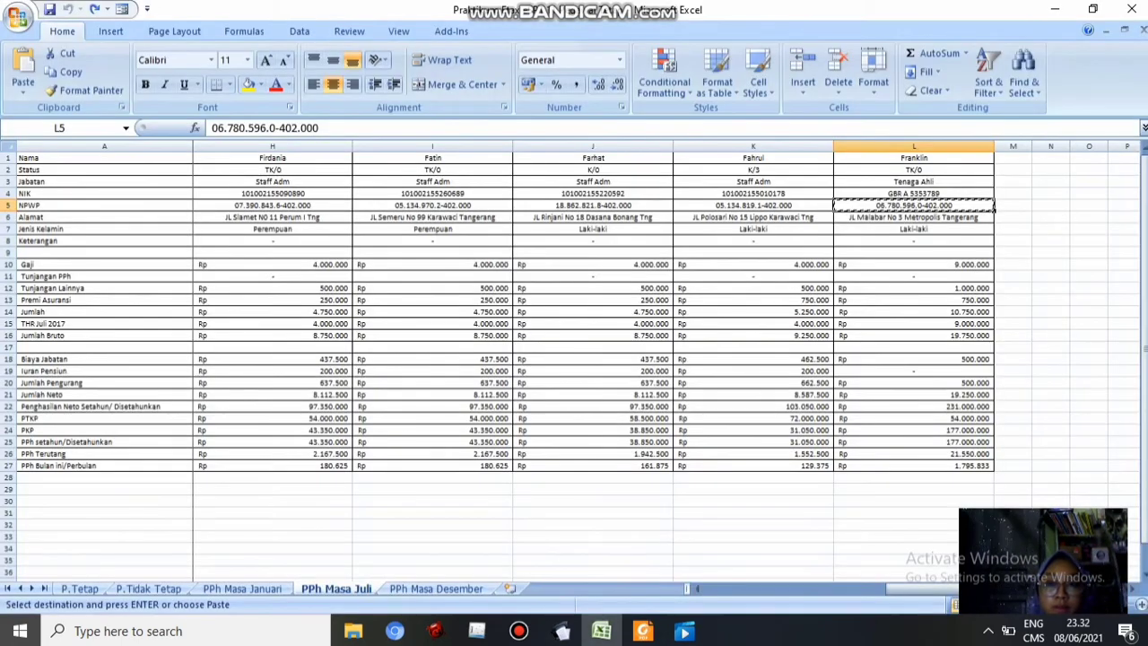
click(560, 631)
text(Frank)
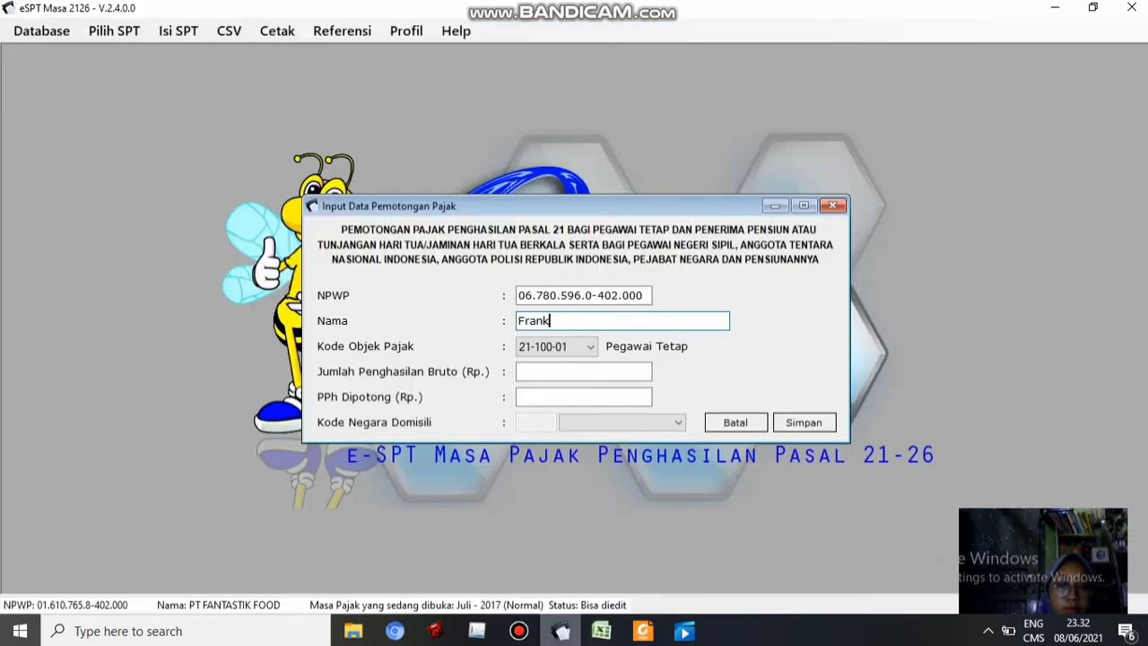
text(lin)
key(Tab)
key(Tab)
Enter gross 19.750.000 and PPh 1.795.833 from L16 and L27, save, and decline further entries
click(602, 630)
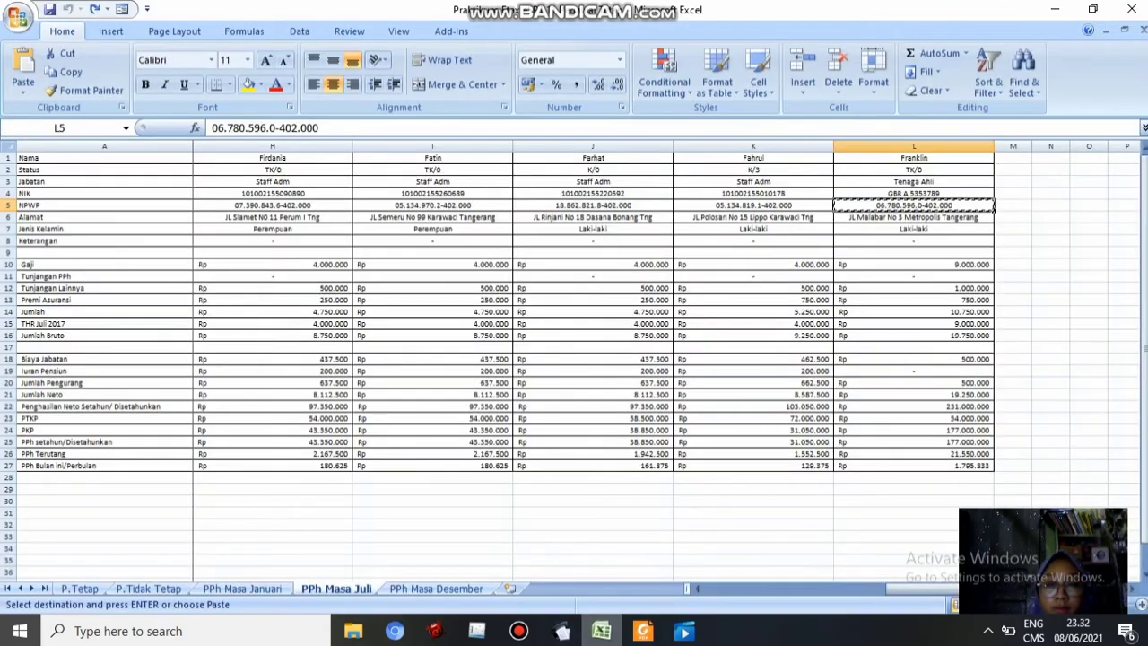
click(914, 336)
key(ctrl+c)
click(561, 631)
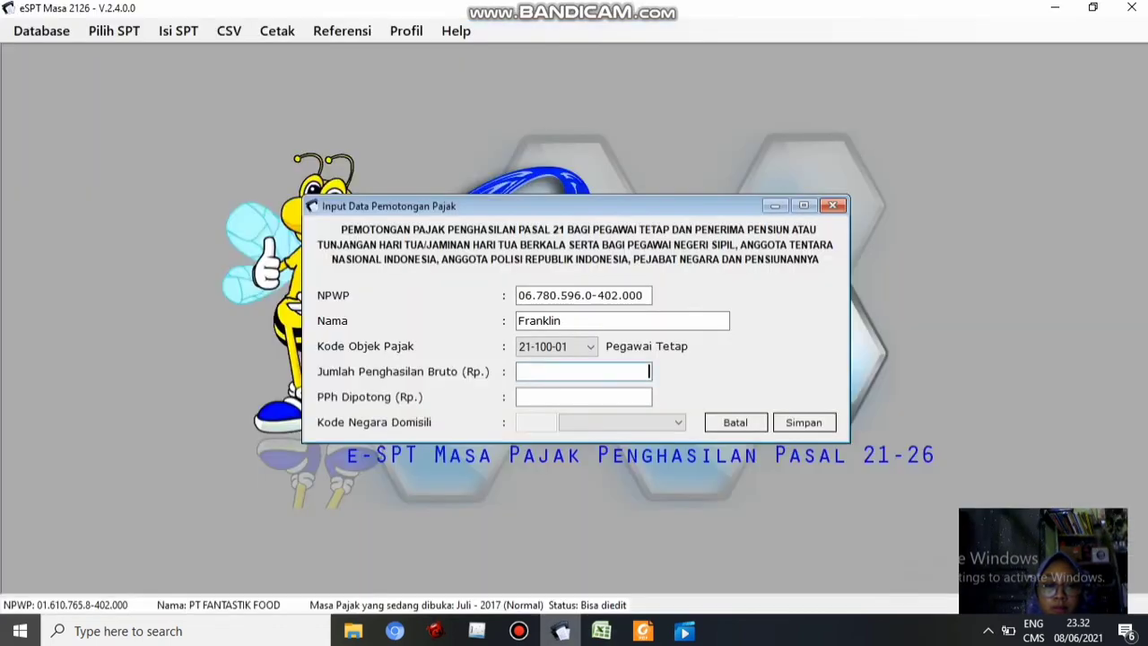
click(602, 631)
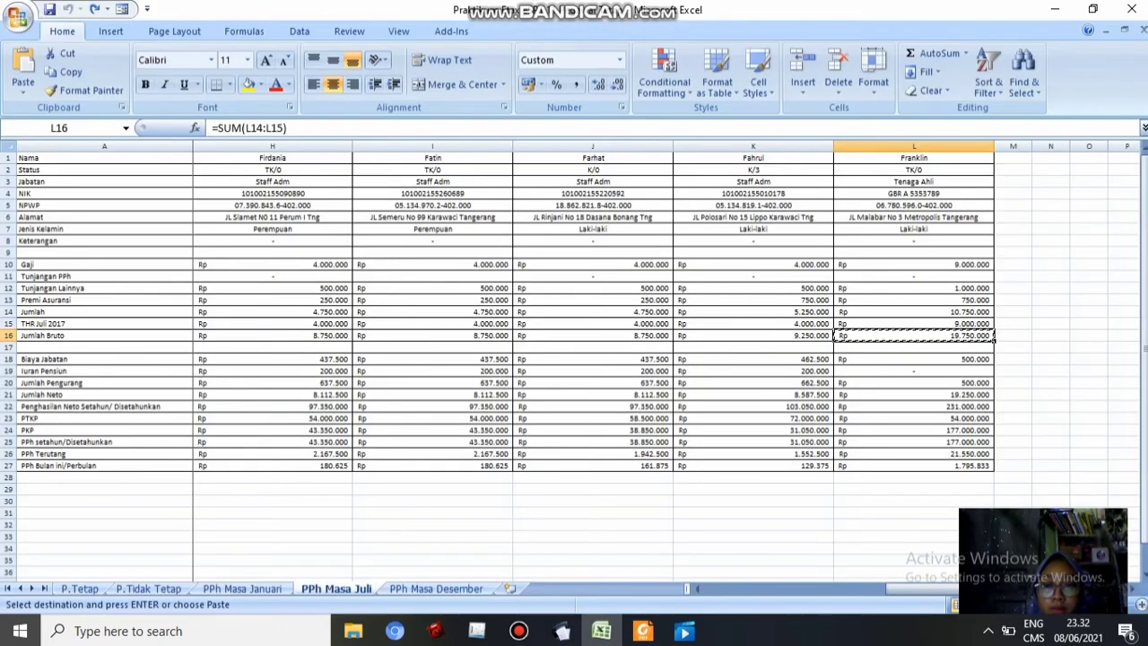
click(915, 477)
key(Up)
click(561, 631)
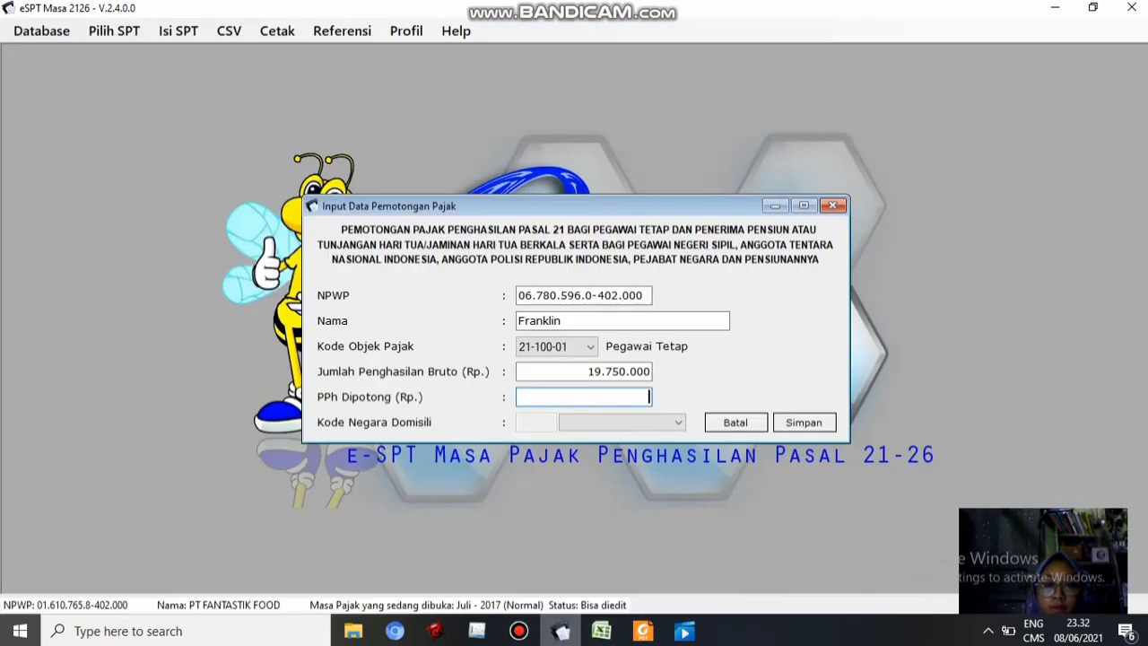
key(Tab)
key(Tab)
key(Return)
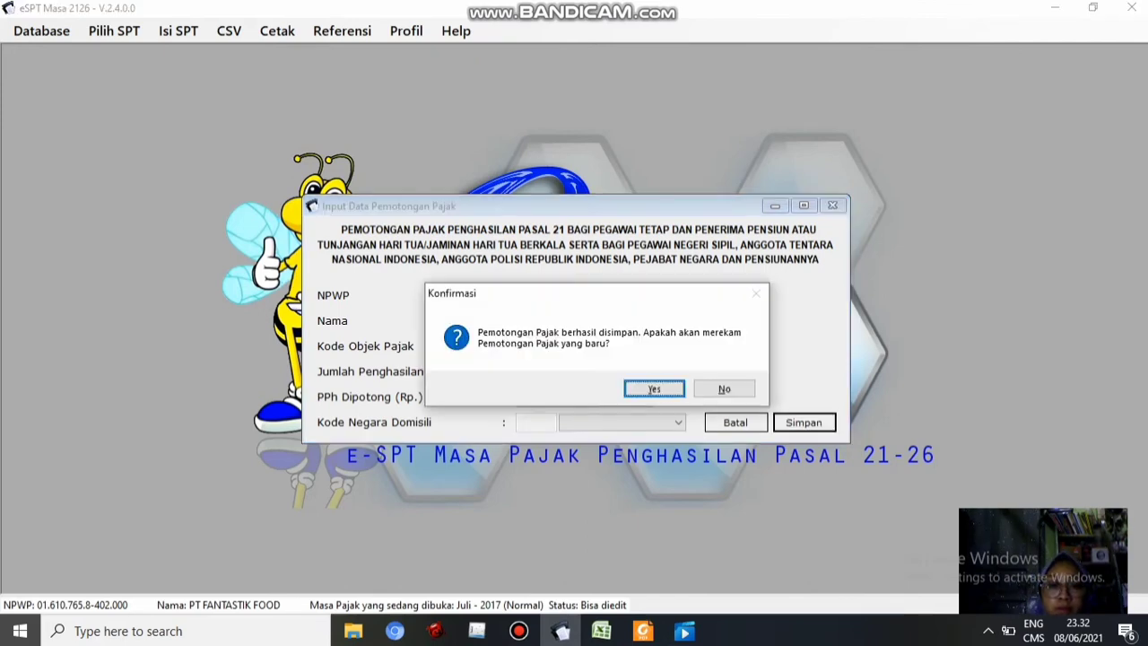
click(725, 390)
Close the empty input form and the monthly list of 11 withholdings totalling 146.650.000
click(736, 422)
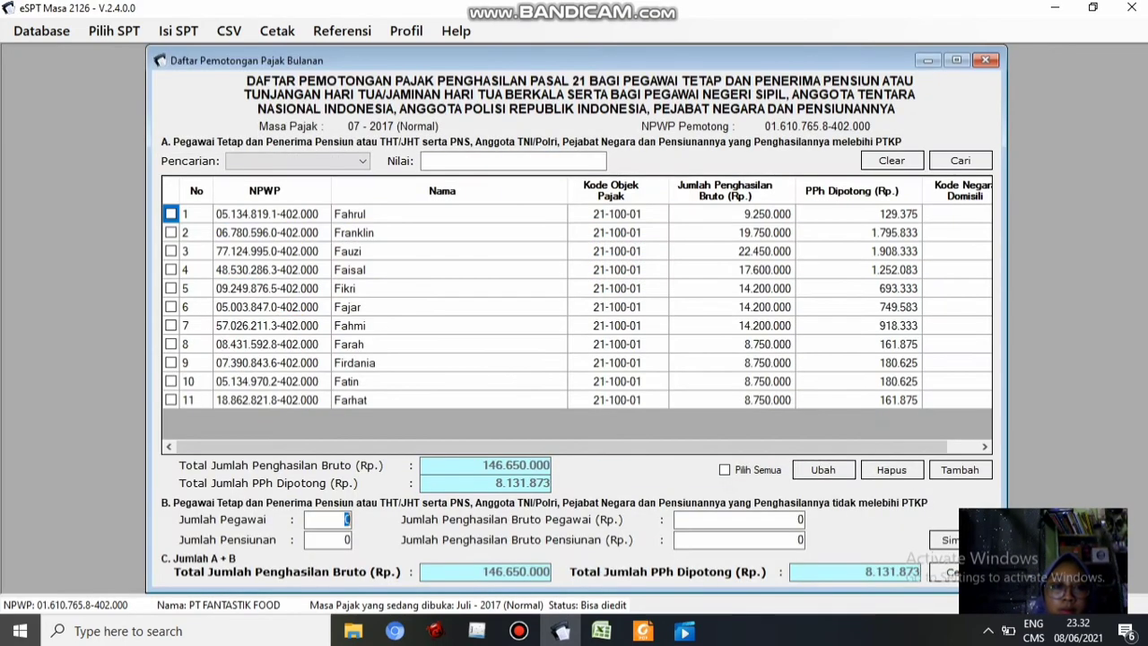
click(723, 9)
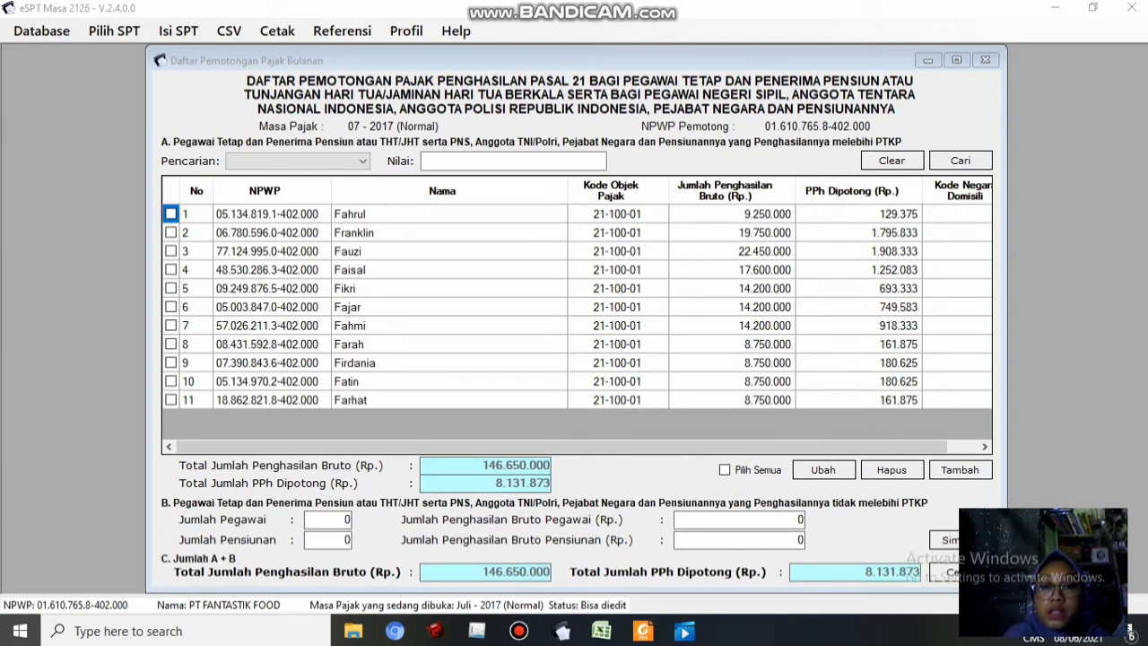
click(986, 61)
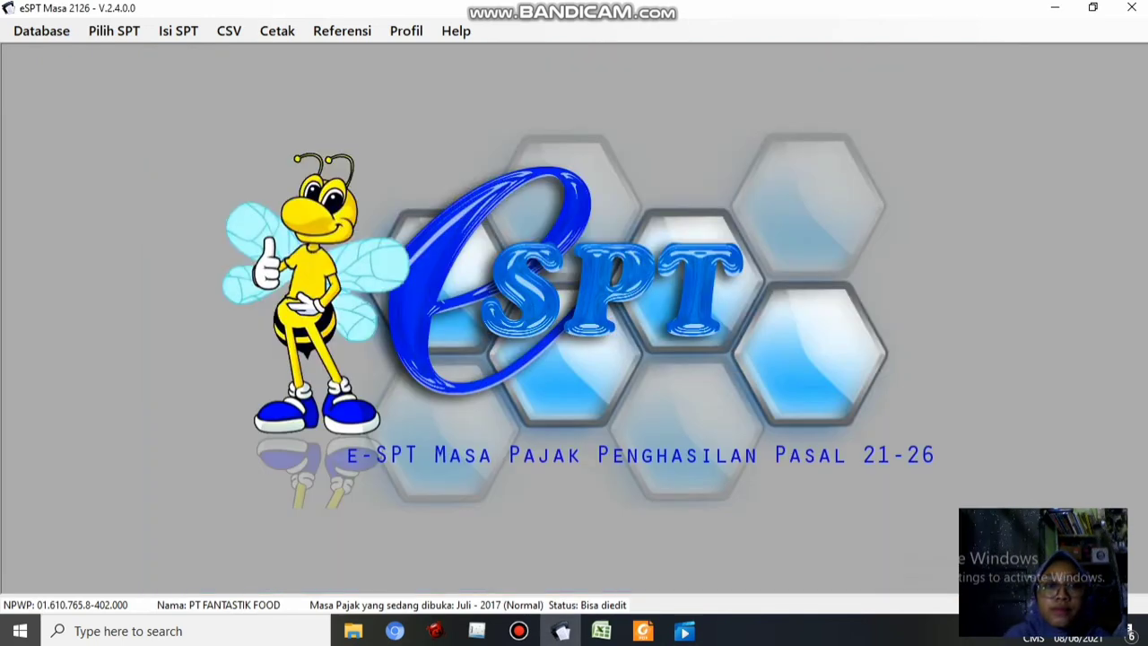
Open SPT Induk (1721), review sections B.1 through D, and go to E. Pernyataan dan Ttd Pemotong
click(178, 30)
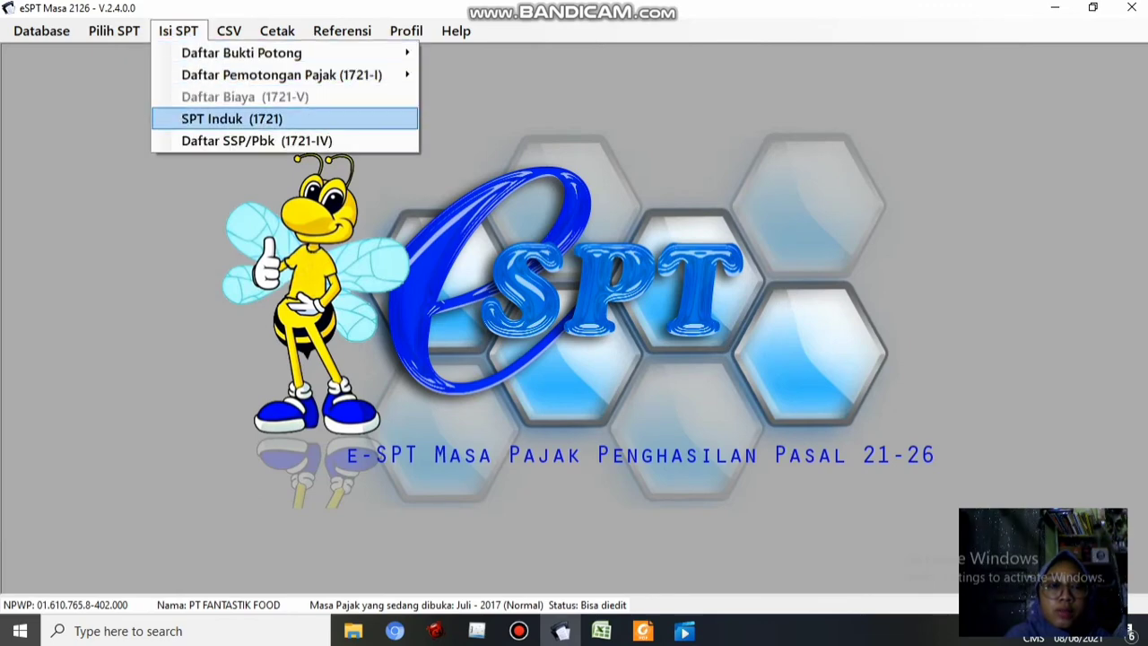
click(233, 119)
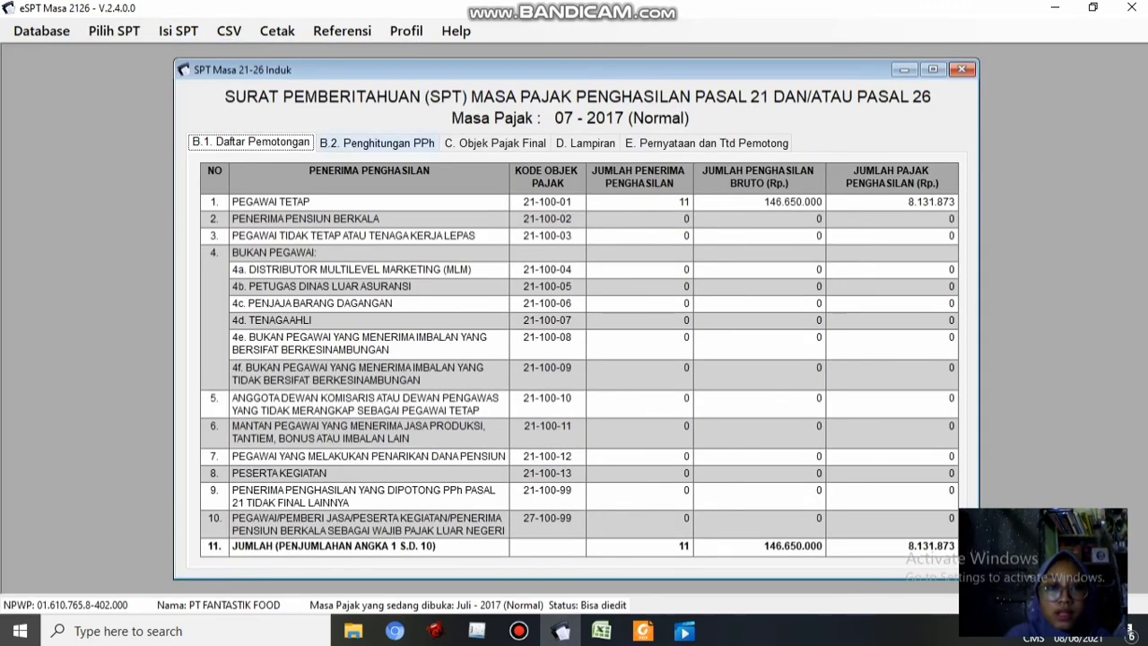
click(377, 143)
click(251, 143)
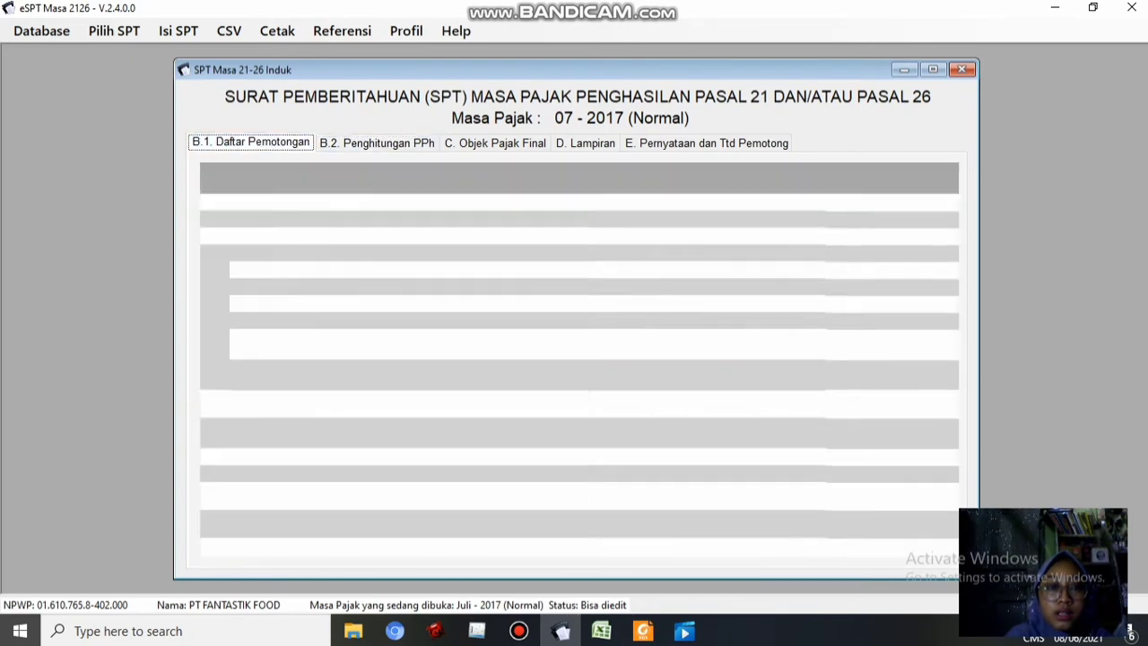
click(377, 143)
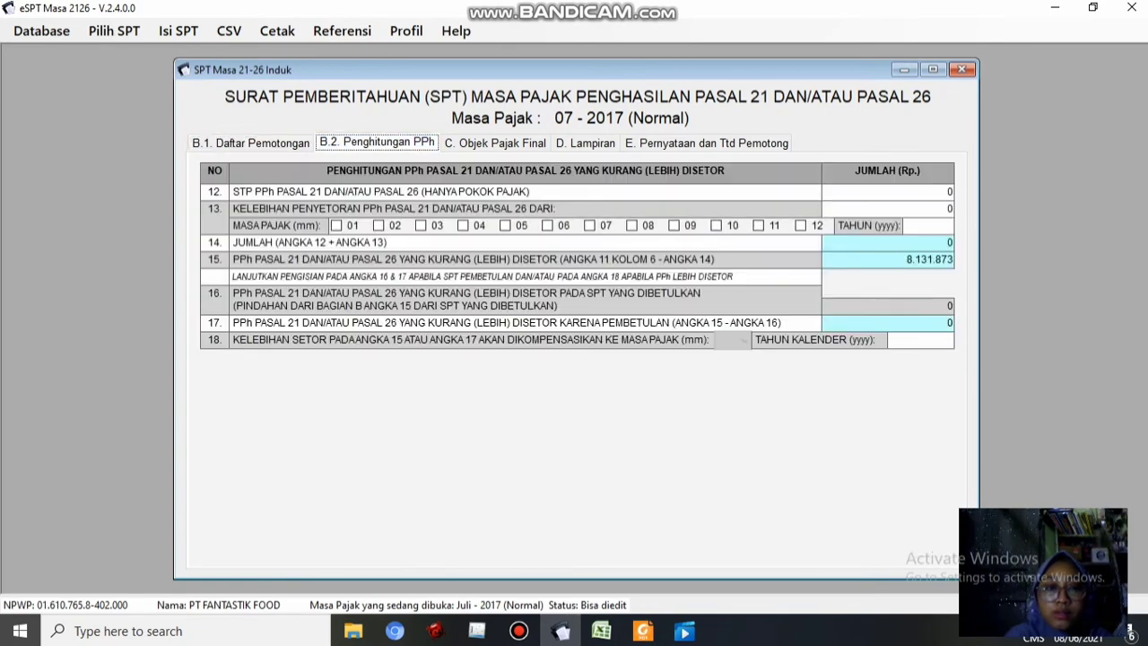
click(496, 143)
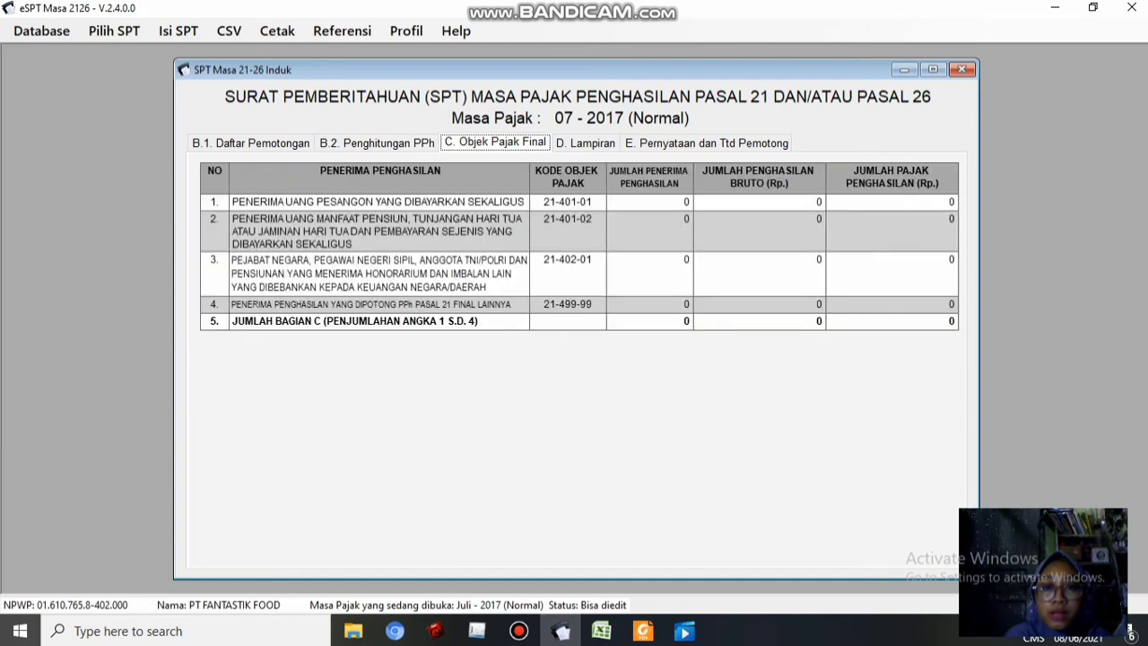
click(585, 143)
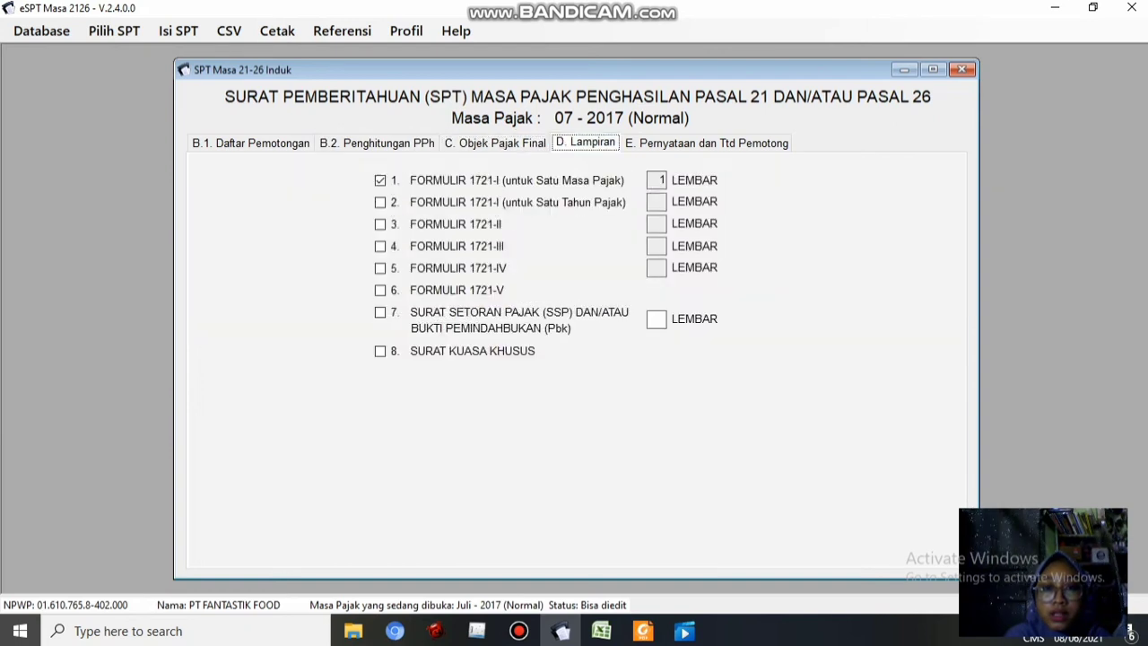
click(707, 143)
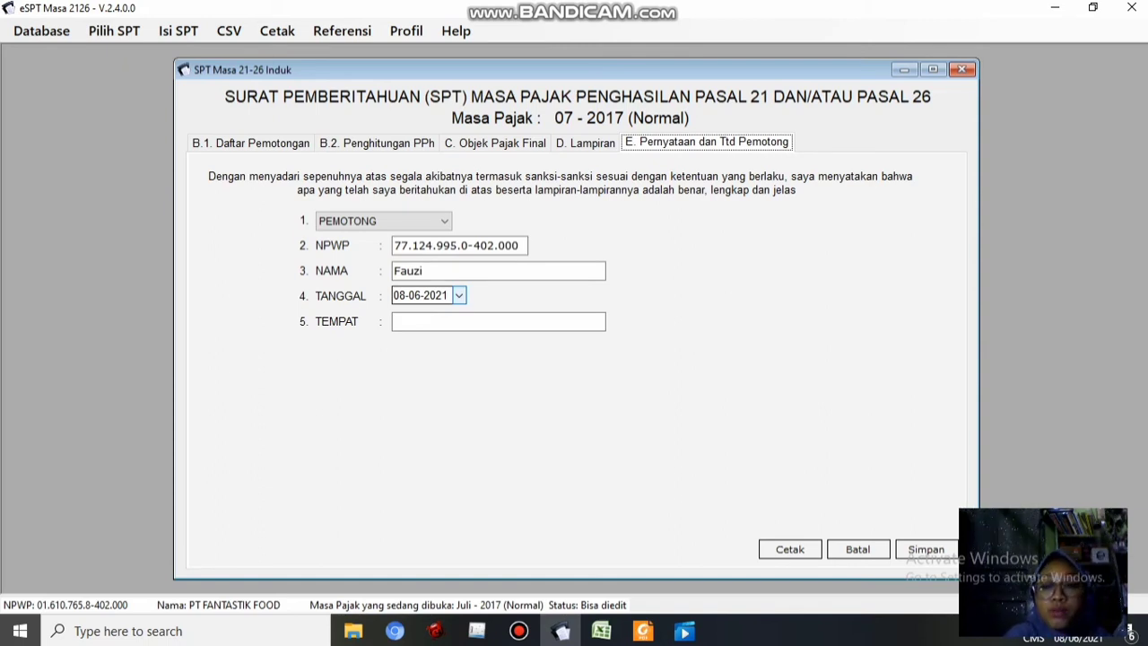
Set the TANGGAL signing date to 20-08-2017
click(460, 296)
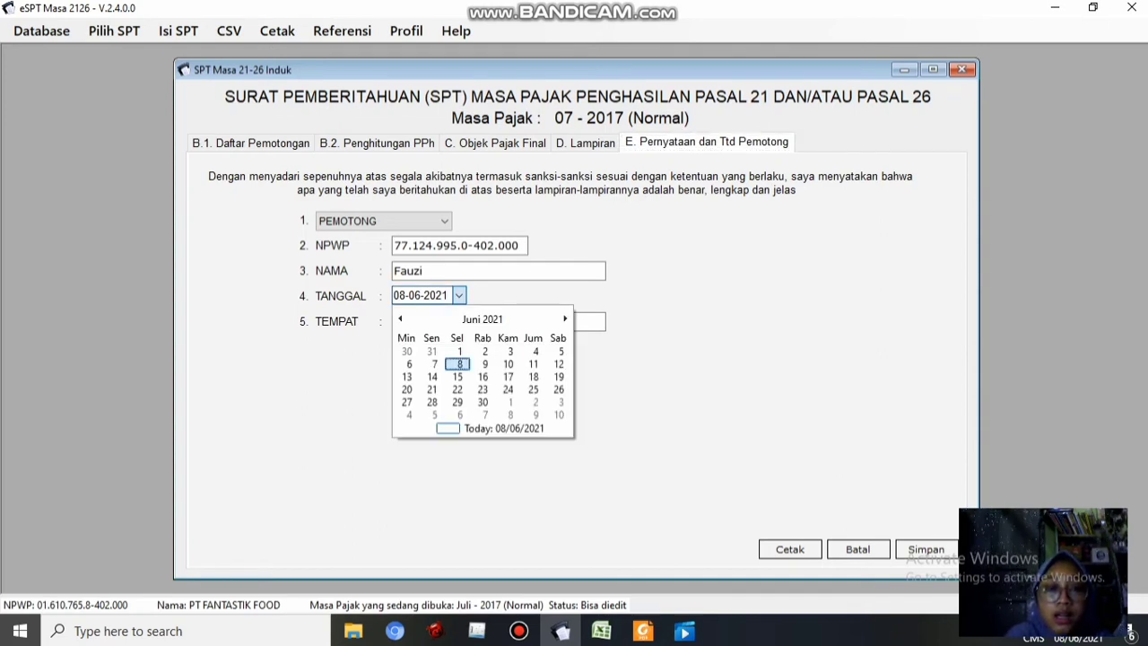
click(483, 319)
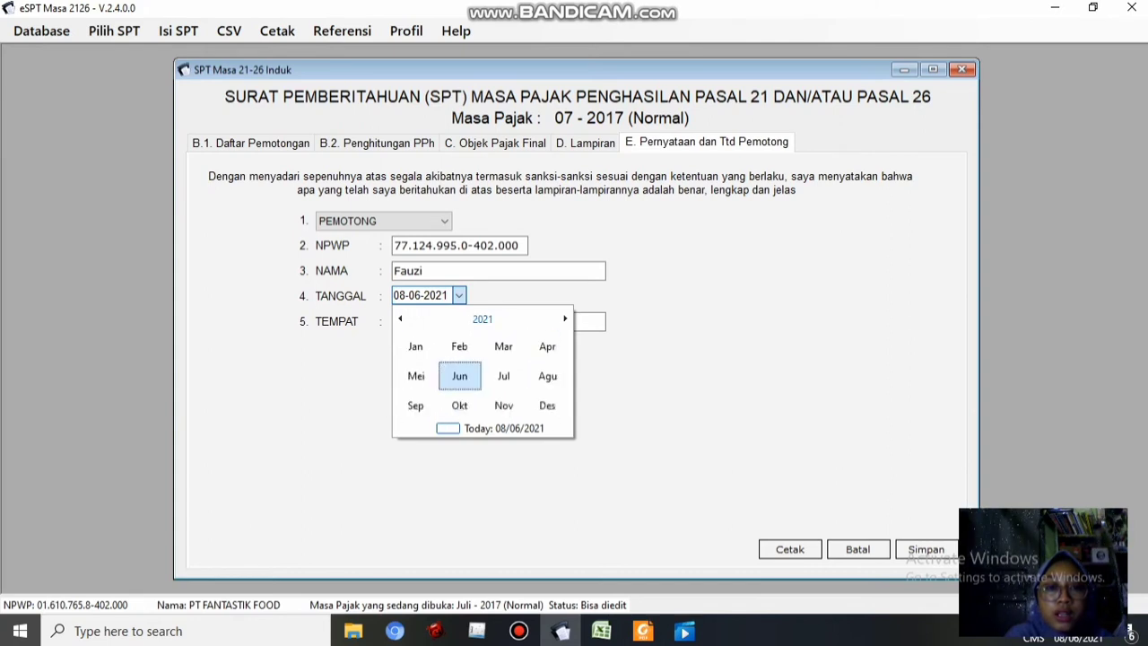
click(482, 320)
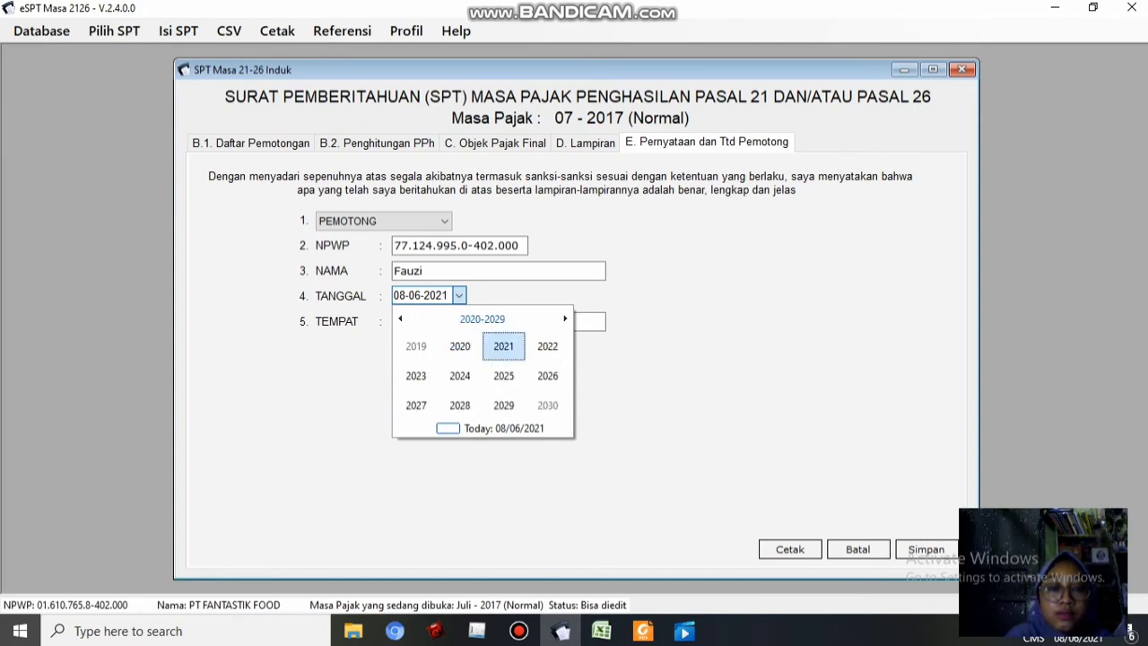
click(400, 319)
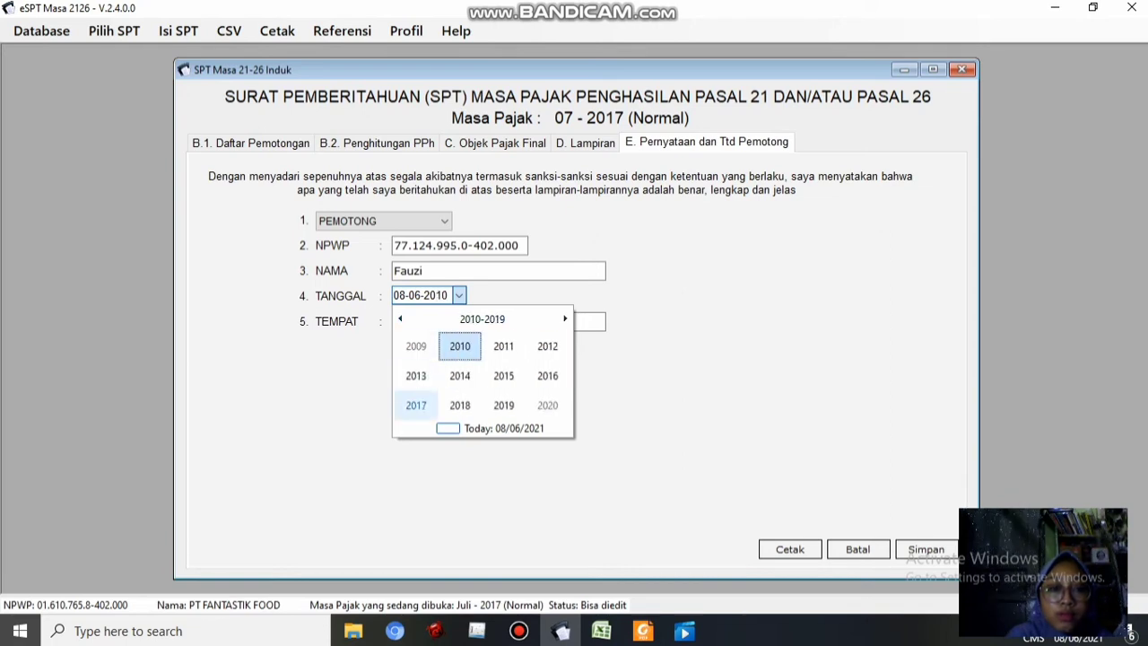
click(415, 405)
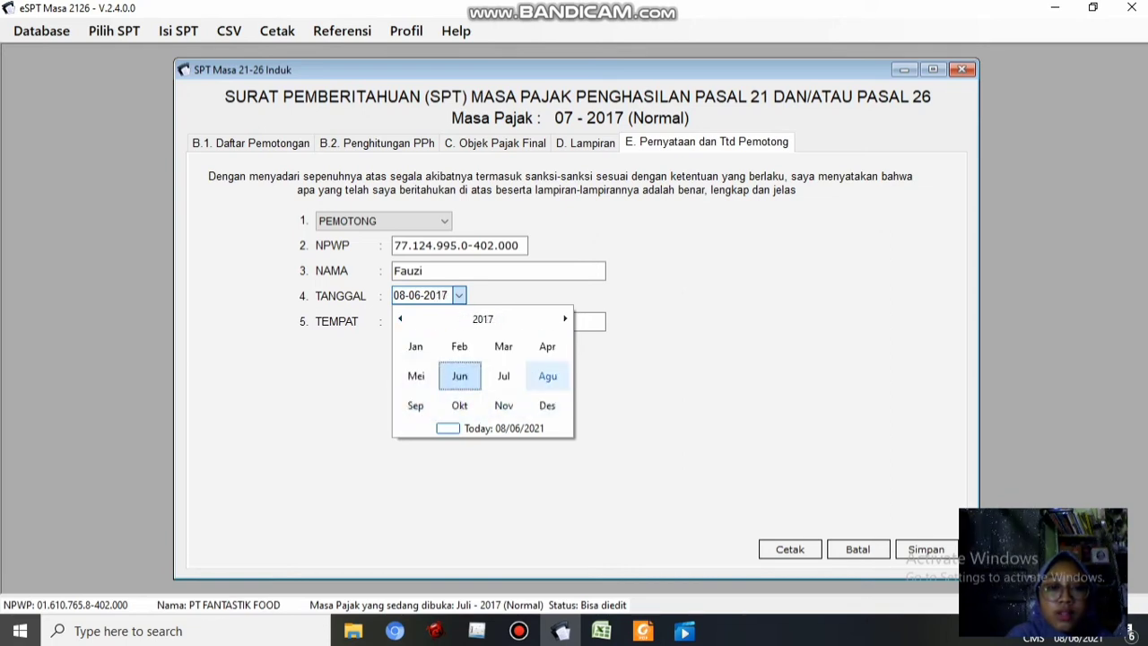
click(547, 375)
click(407, 389)
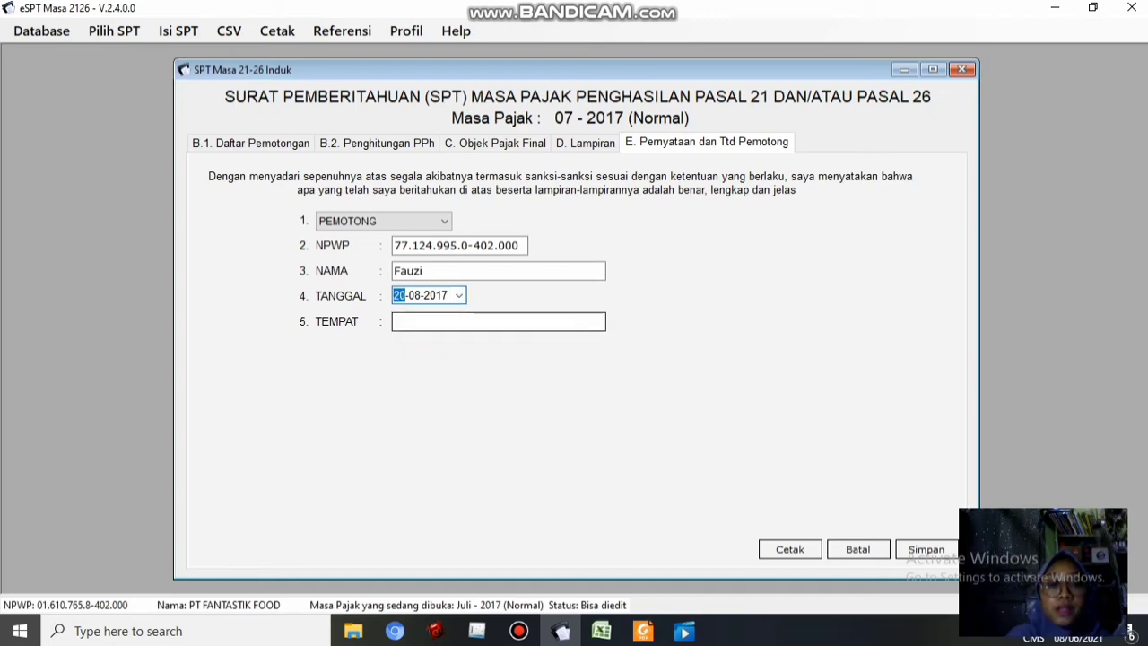
Paste the company's address from the PDF into the TEMPAT field
click(434, 321)
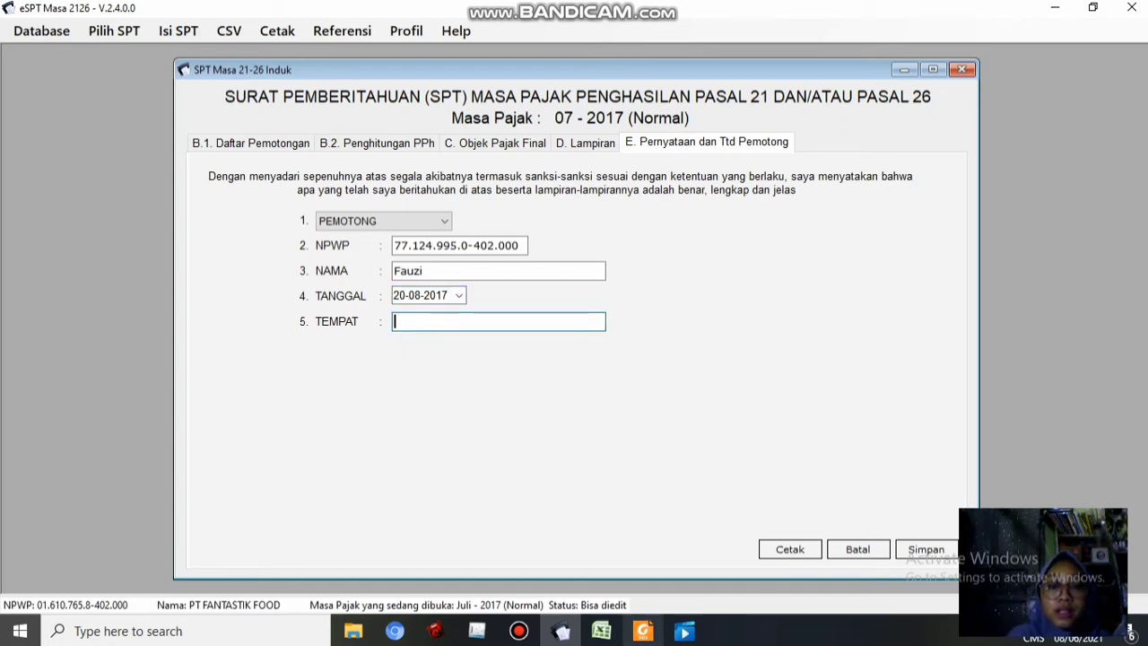
click(643, 631)
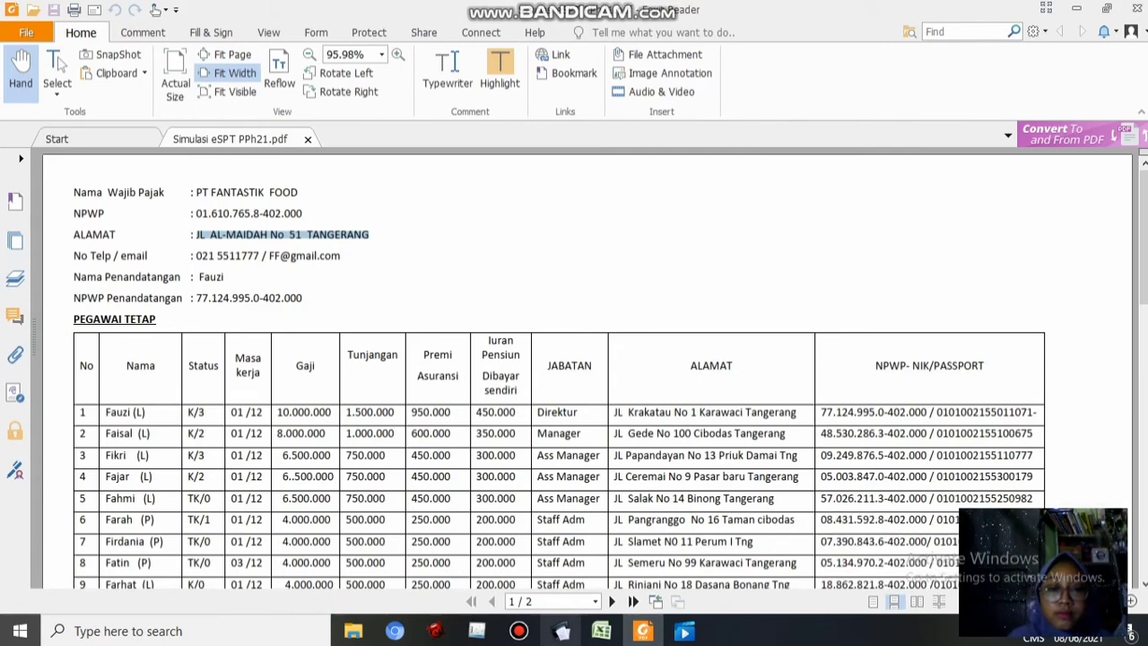
click(562, 631)
key(ctrl+v)
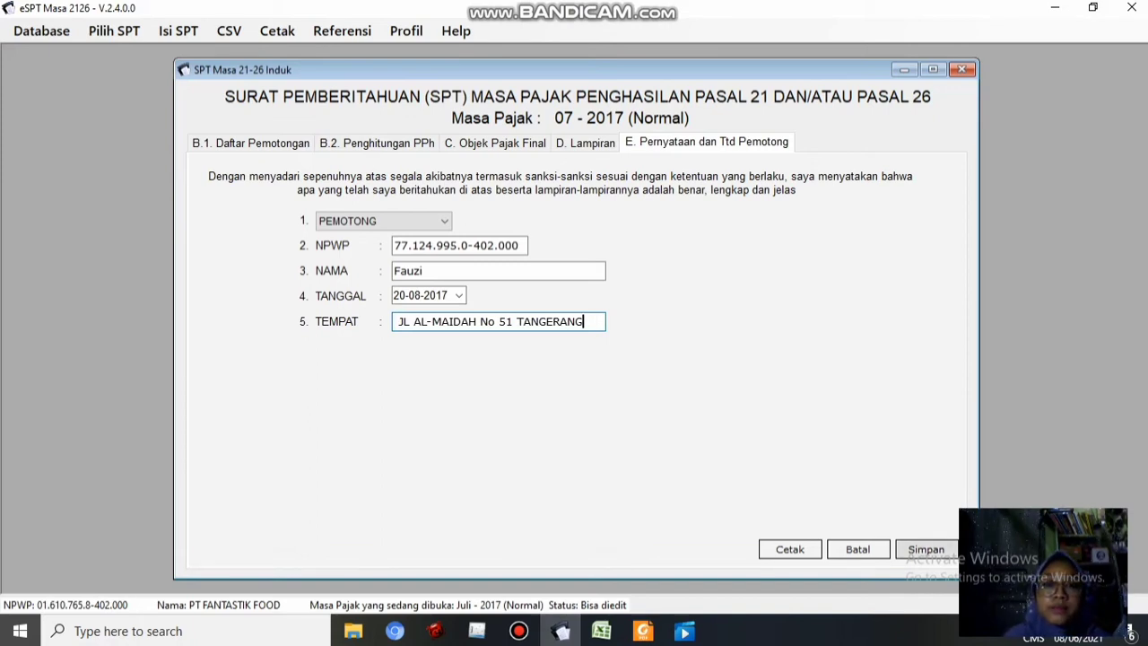
Save the SPT Induk, acknowledge the saved message, and close the form
click(925, 549)
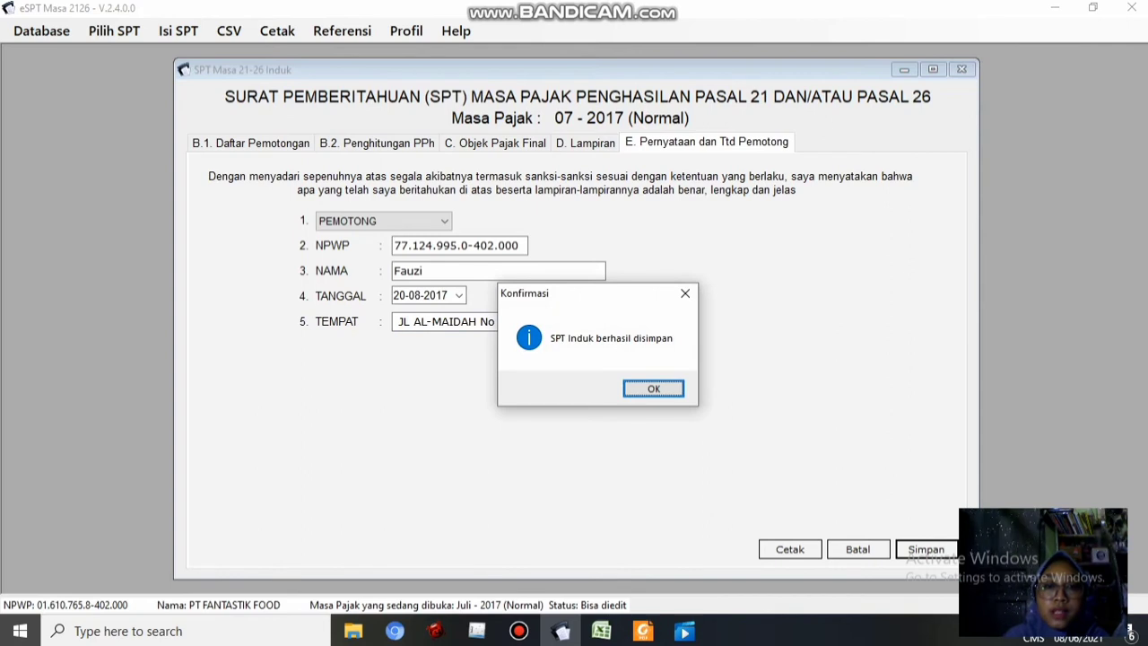
key(Return)
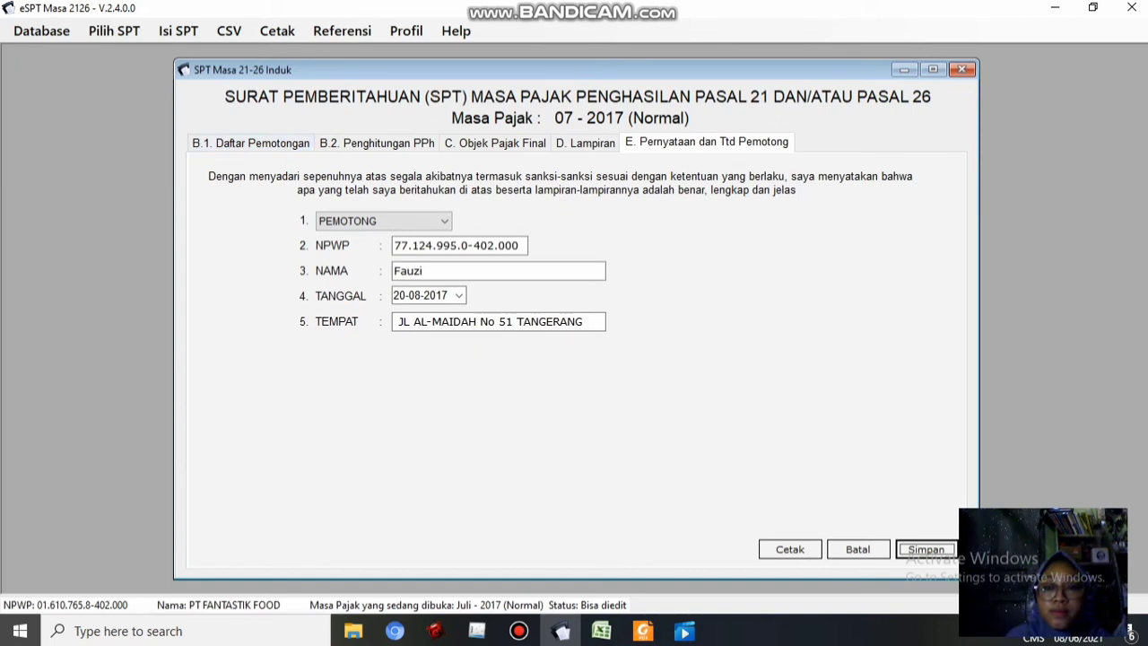
click(962, 70)
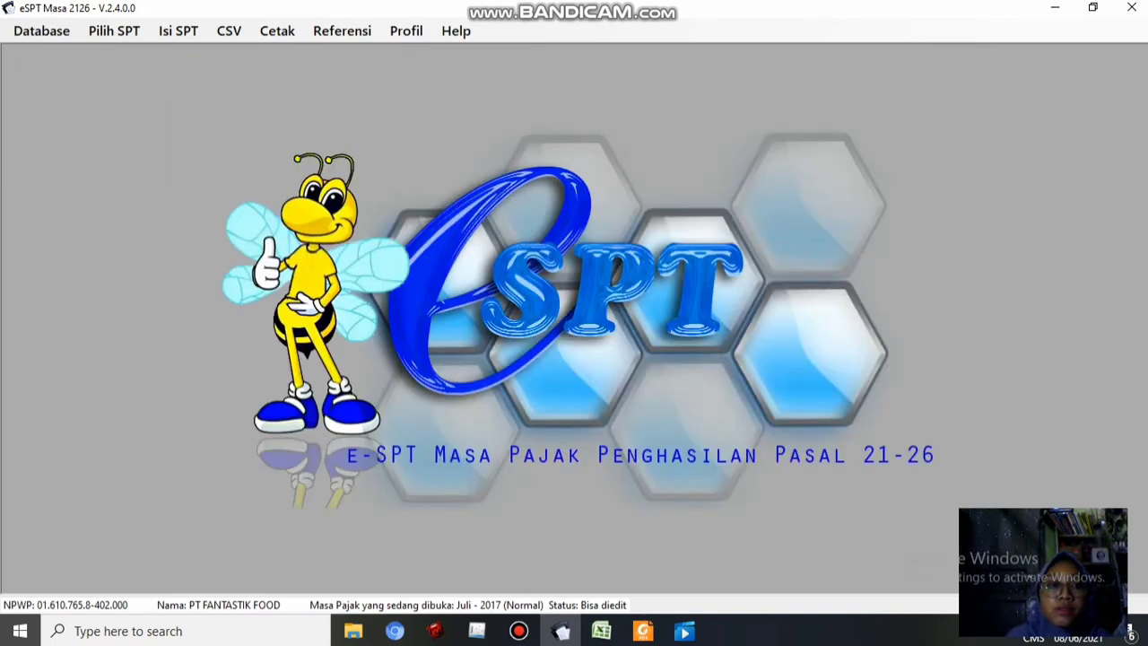
Add a new record in Daftar SSP/Pbk (1721-IV) with account code 411121 and deposit type 100
click(179, 30)
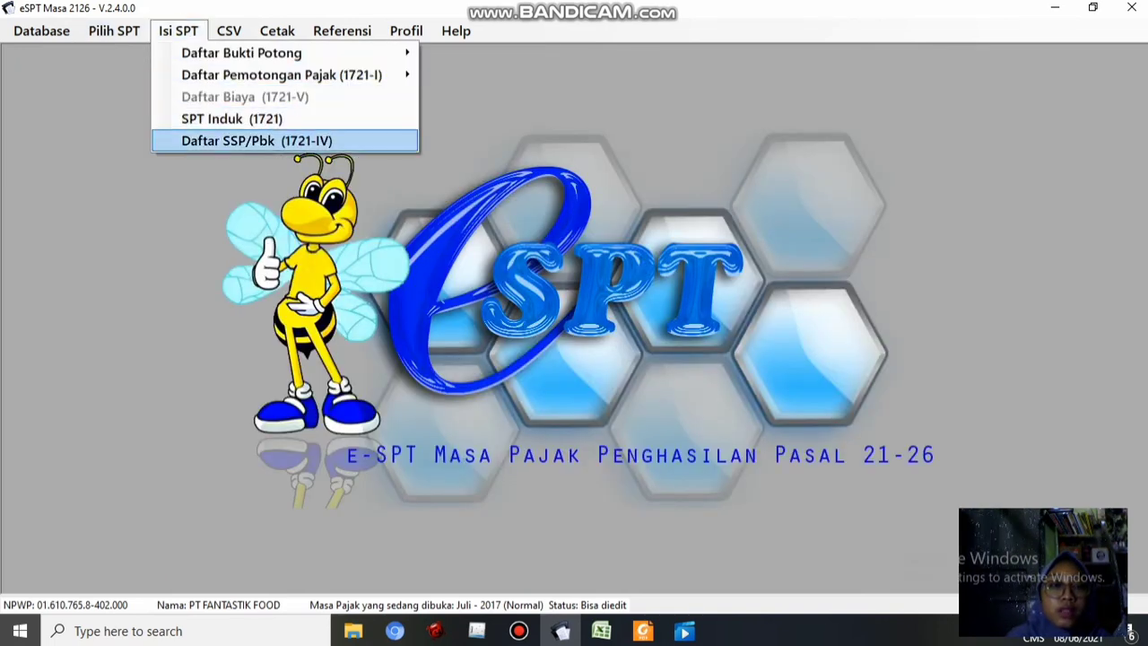
key(Return)
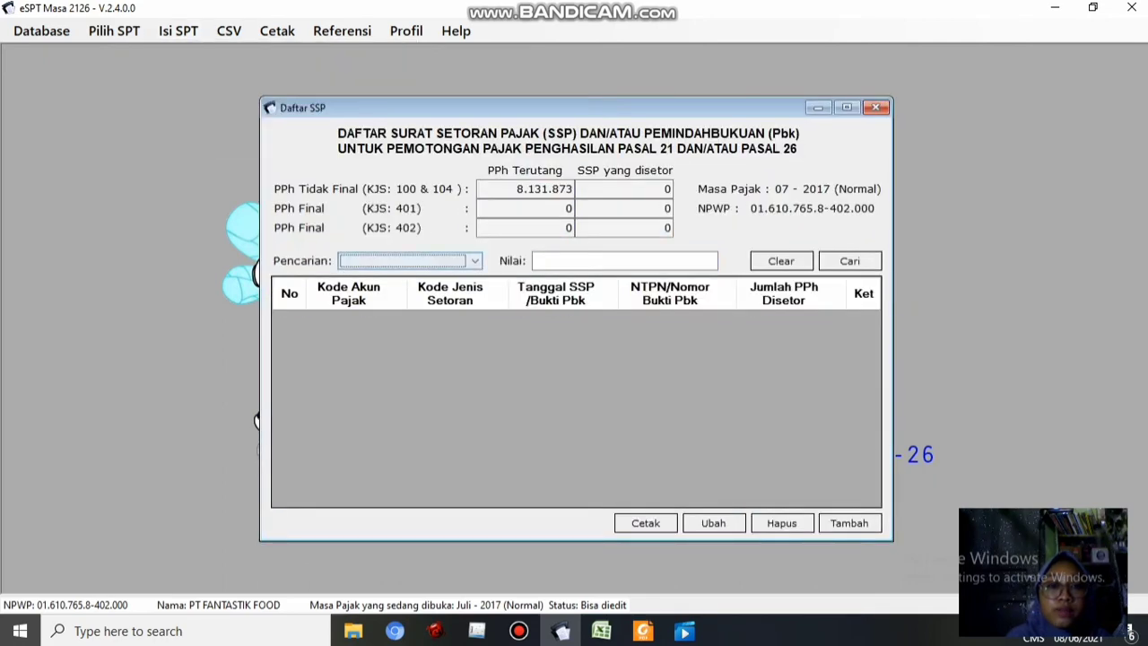
click(849, 523)
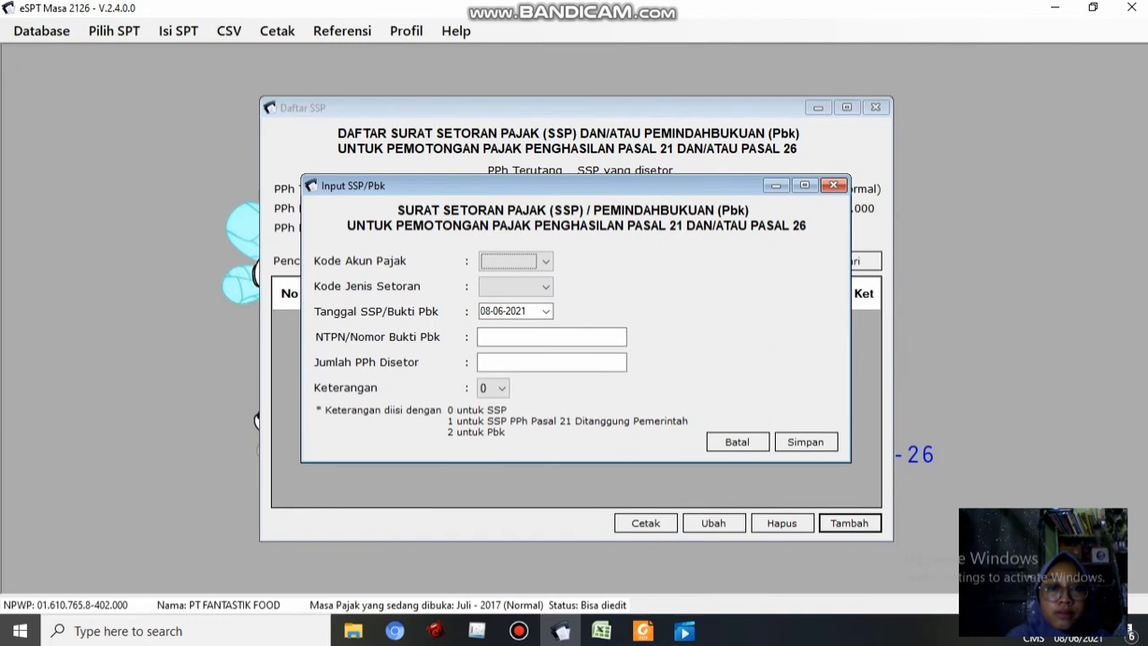
drag(574, 185, 513, 279)
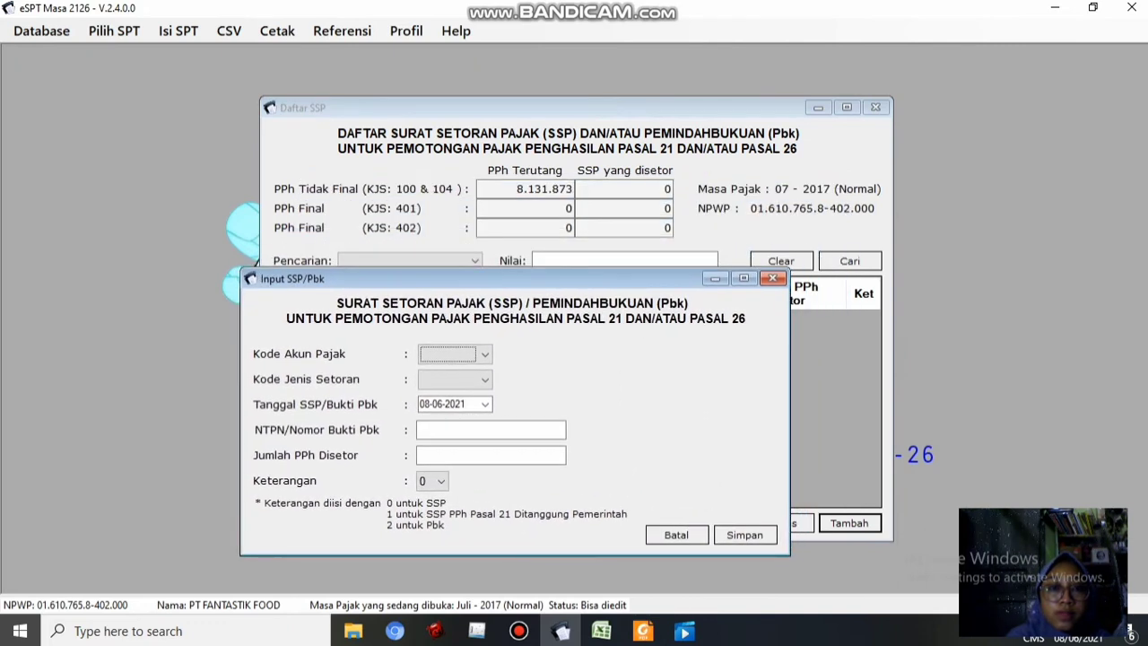
click(484, 355)
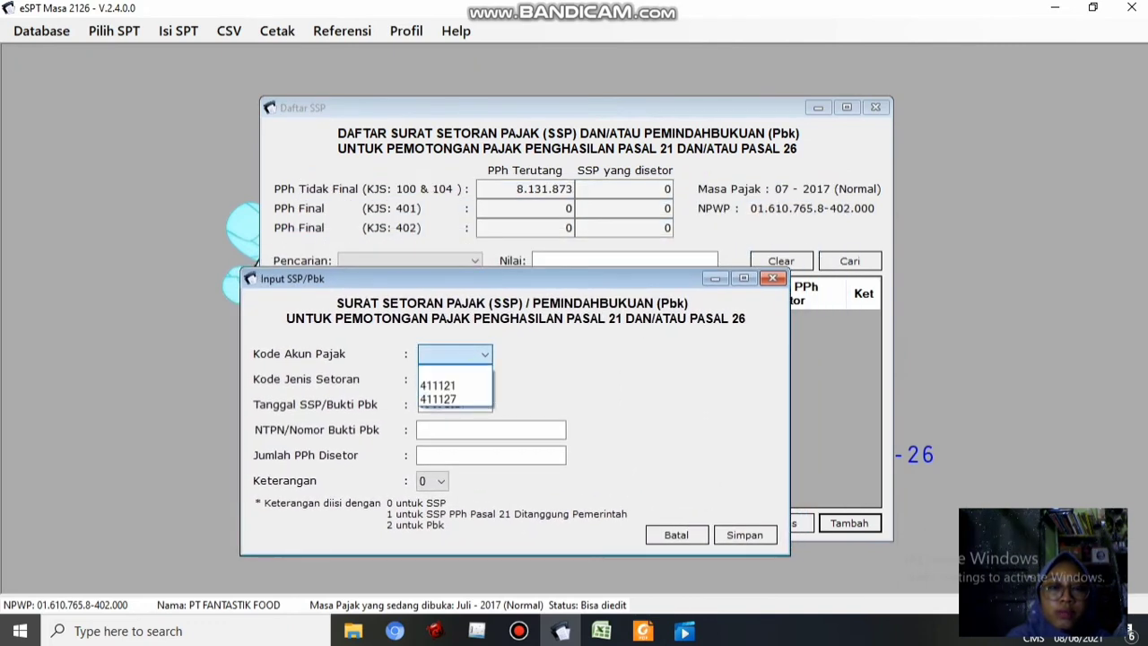
key(Return)
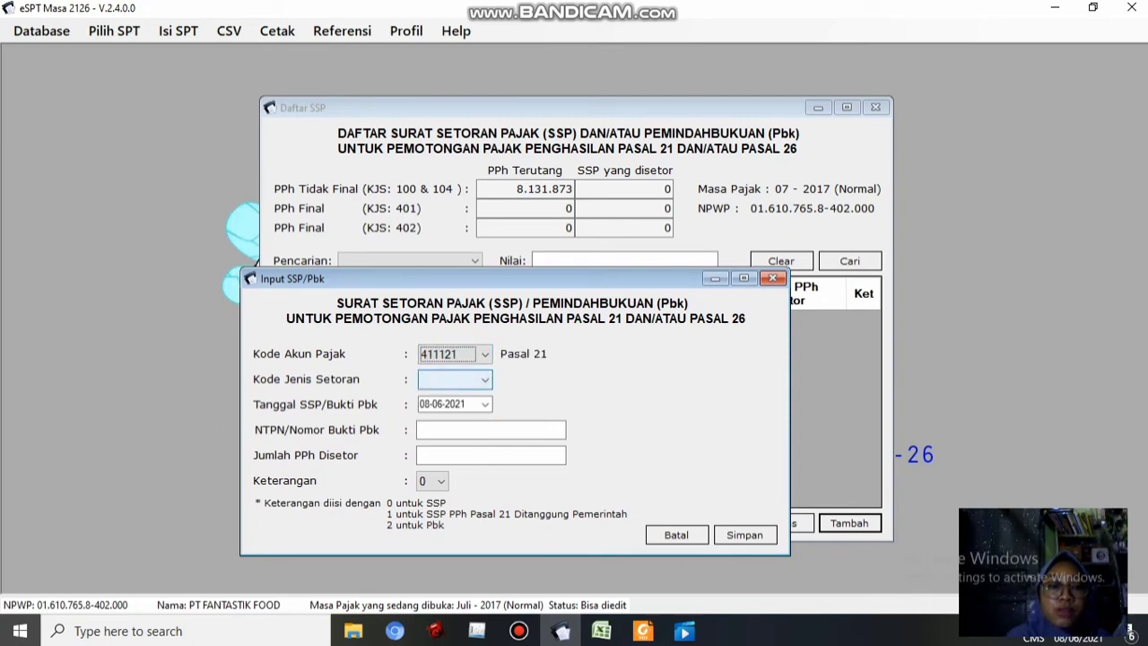
click(484, 380)
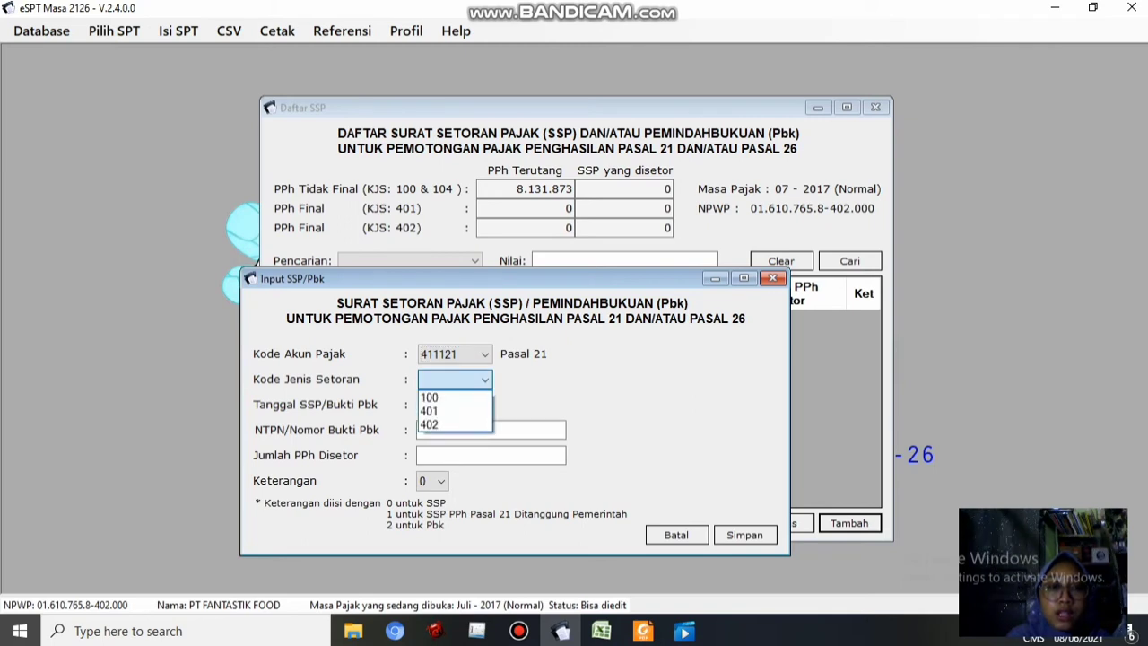
key(Down)
key(Return)
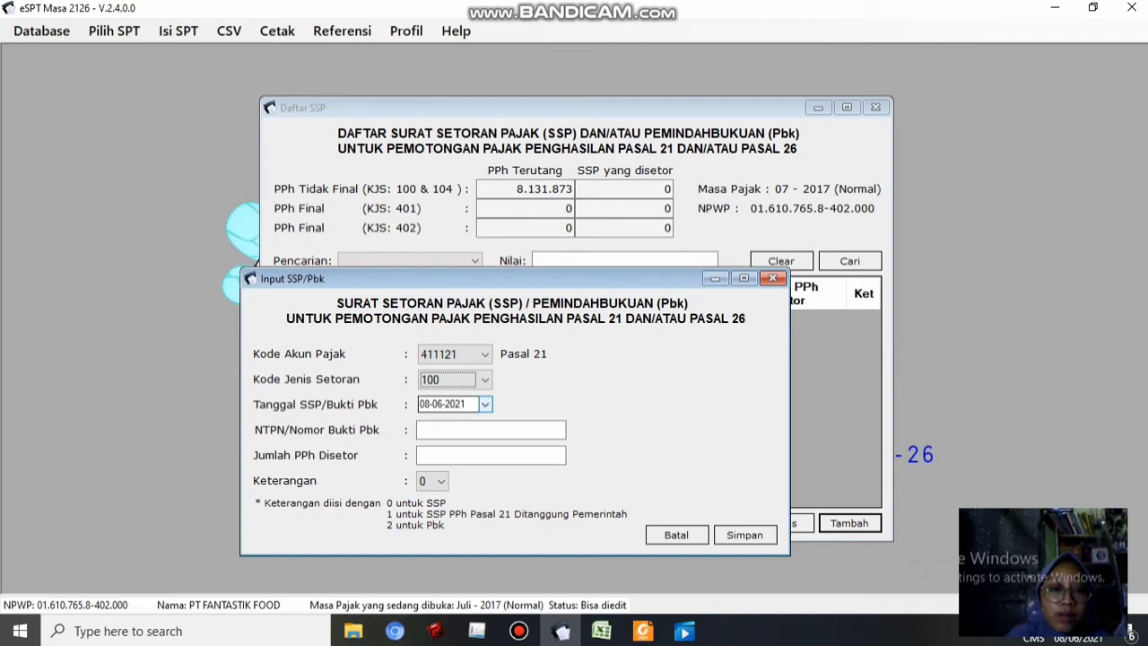
Set the SSP payment date to 10-08-2017
click(485, 404)
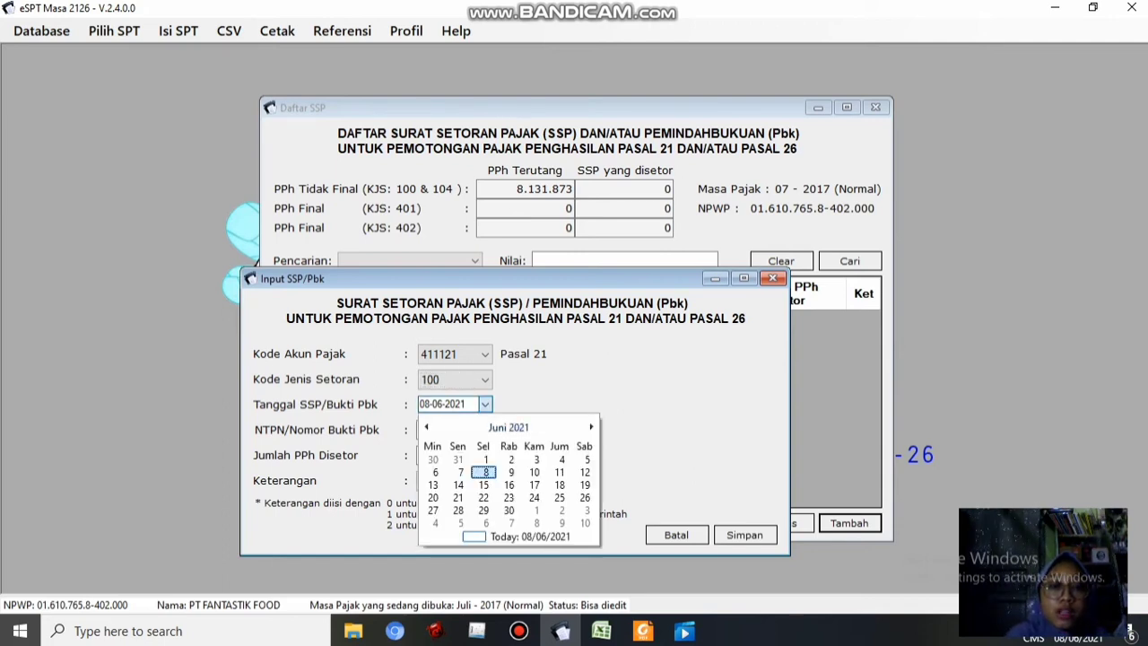
click(508, 427)
click(509, 427)
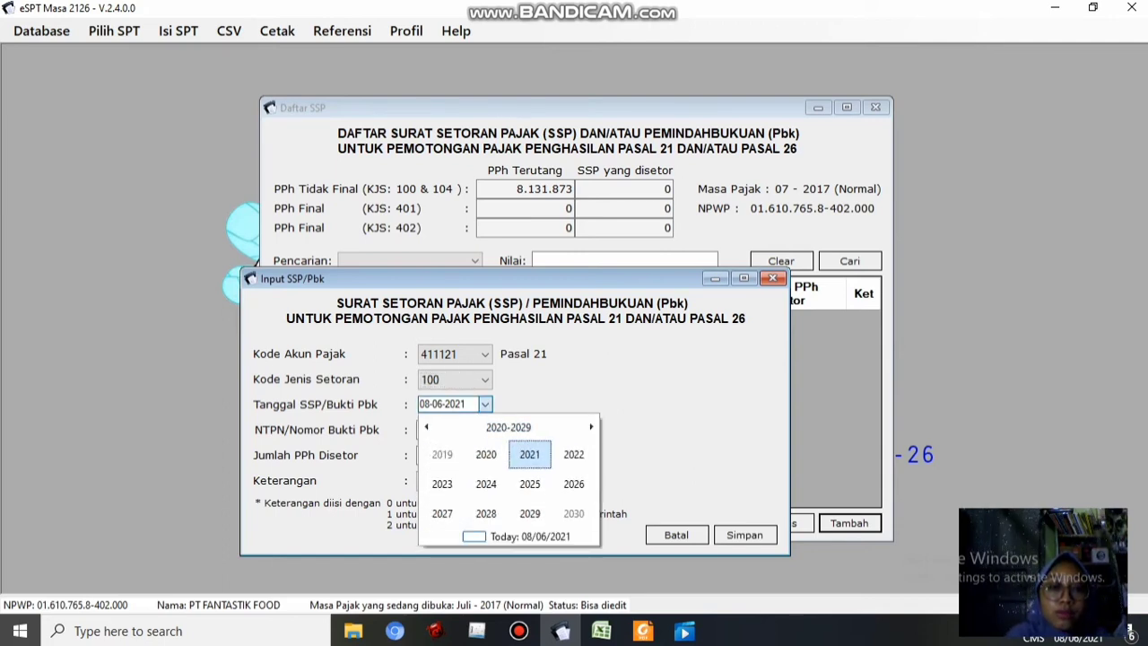
click(426, 427)
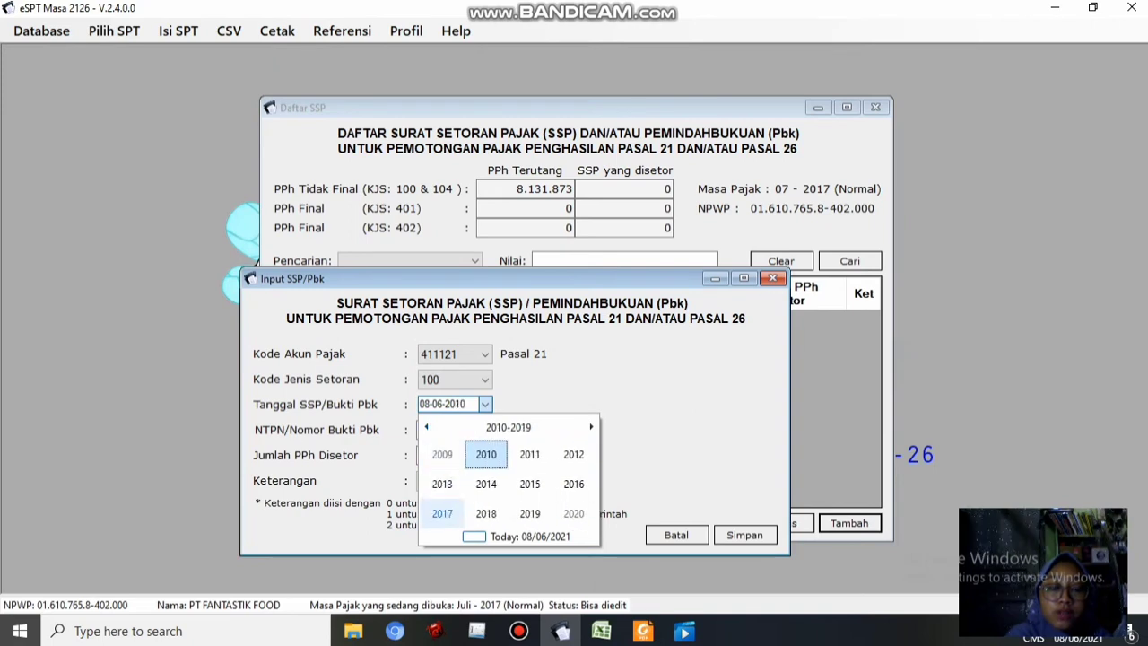
click(443, 513)
click(573, 483)
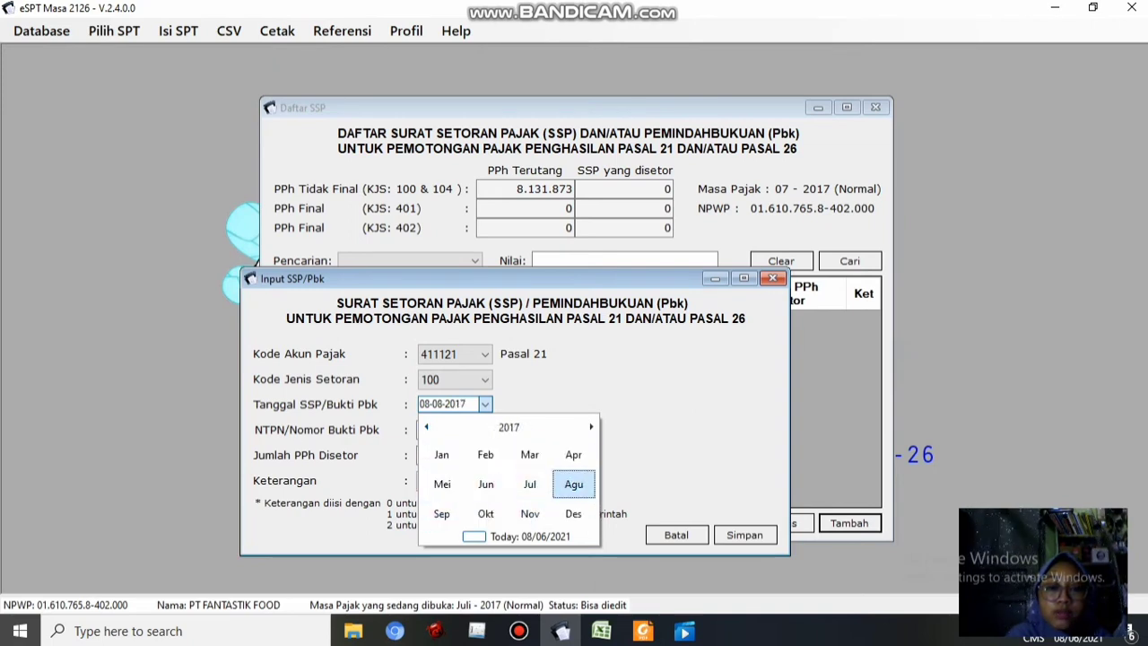
click(535, 473)
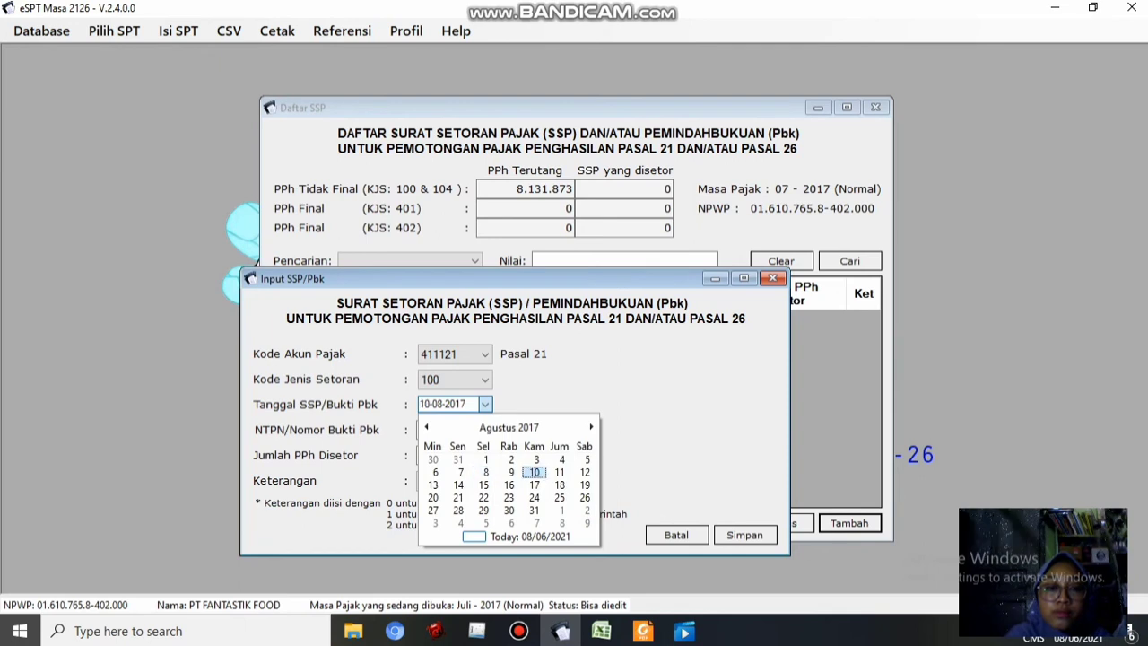
Enter the NTPN and amount 8131873, save without adding another, and close the SSP list
click(502, 431)
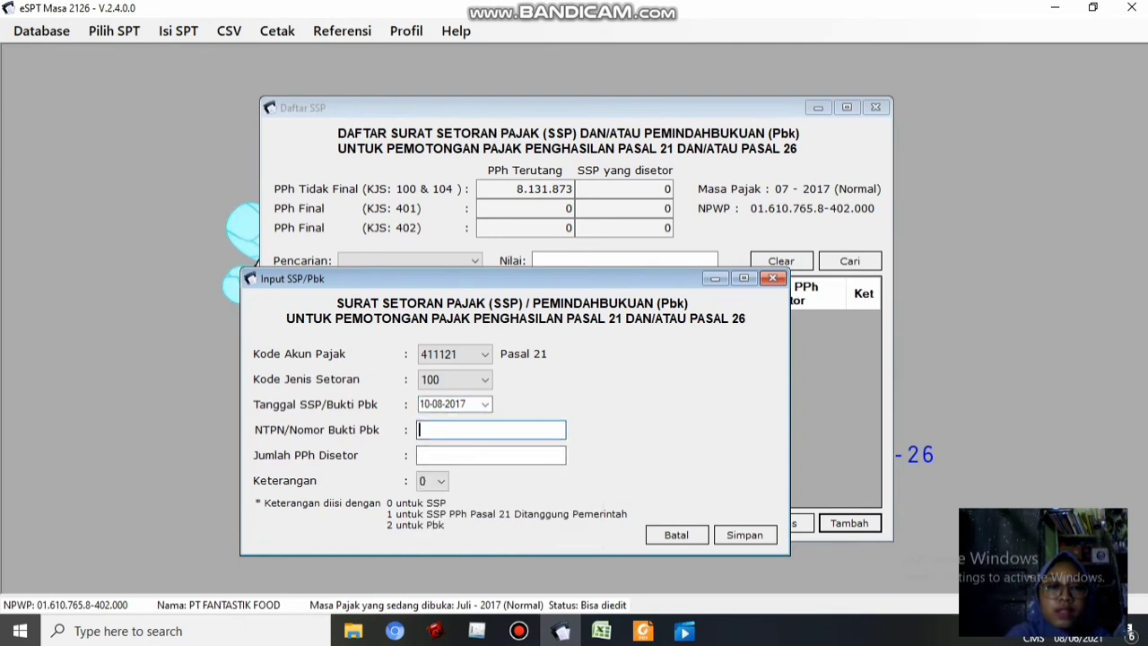
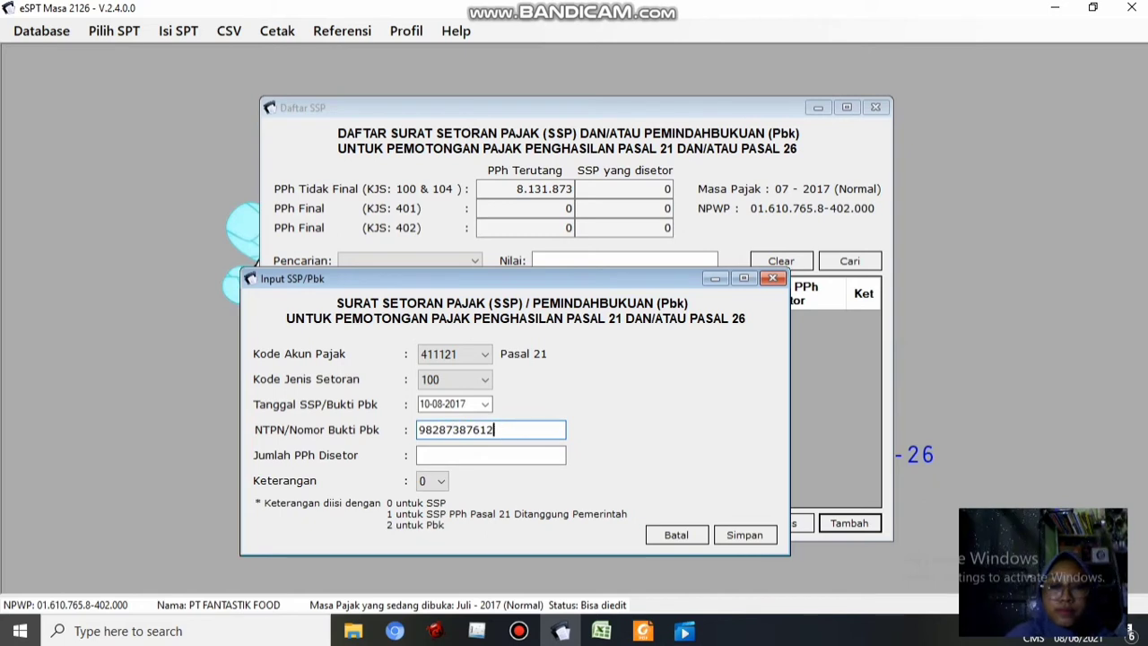
key(BackSpace)
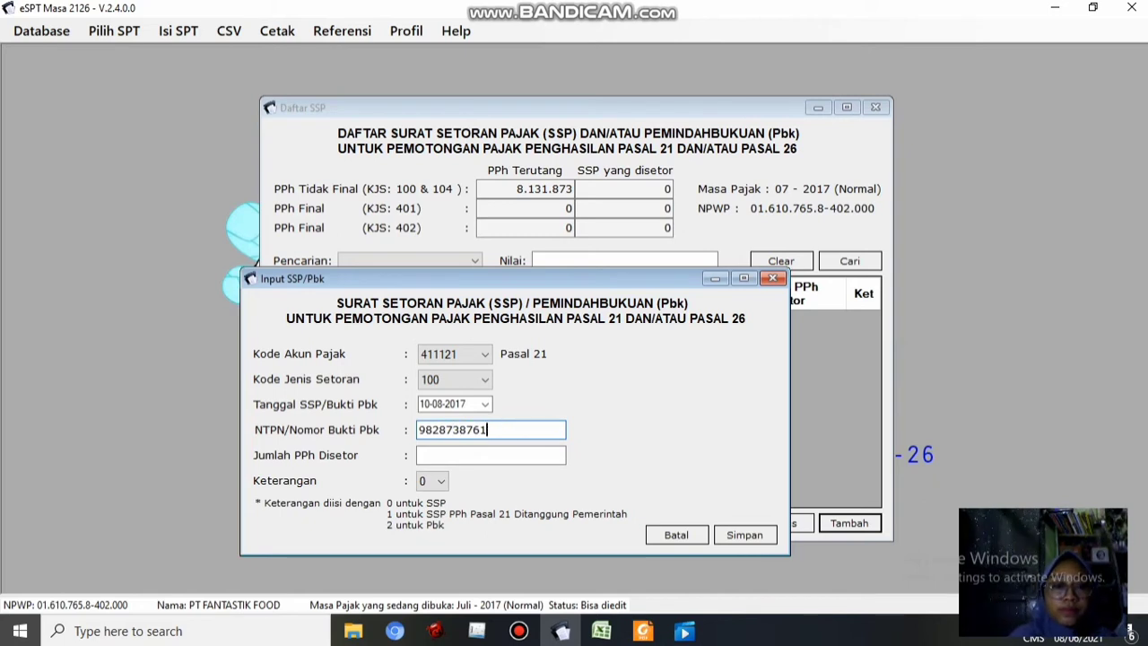
click(513, 456)
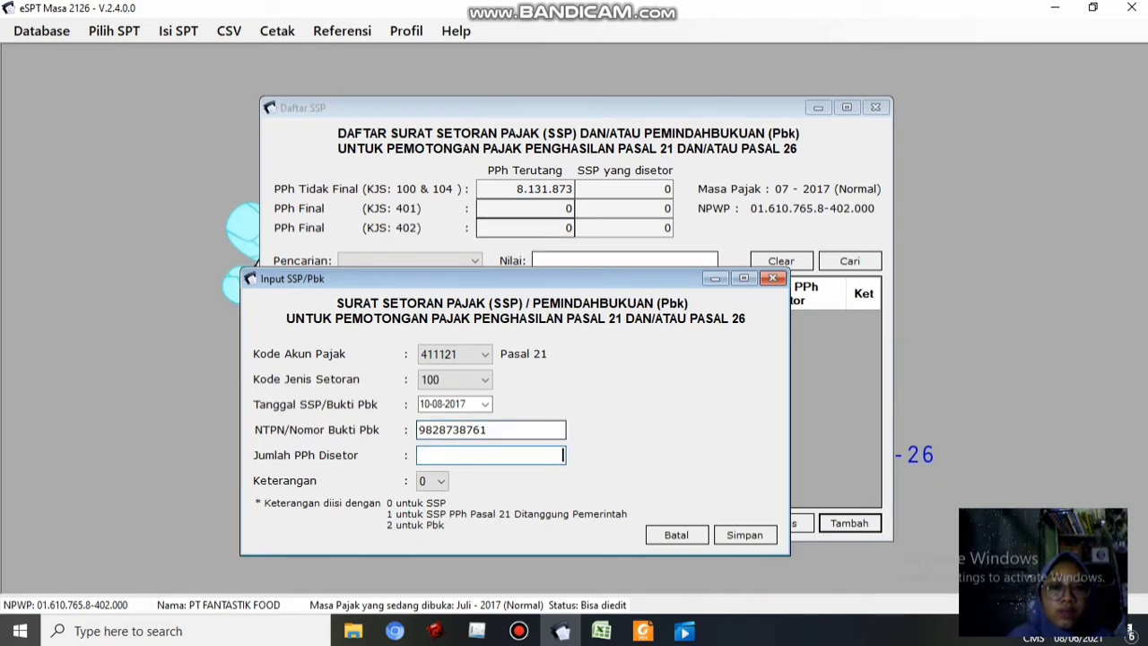
text(8)
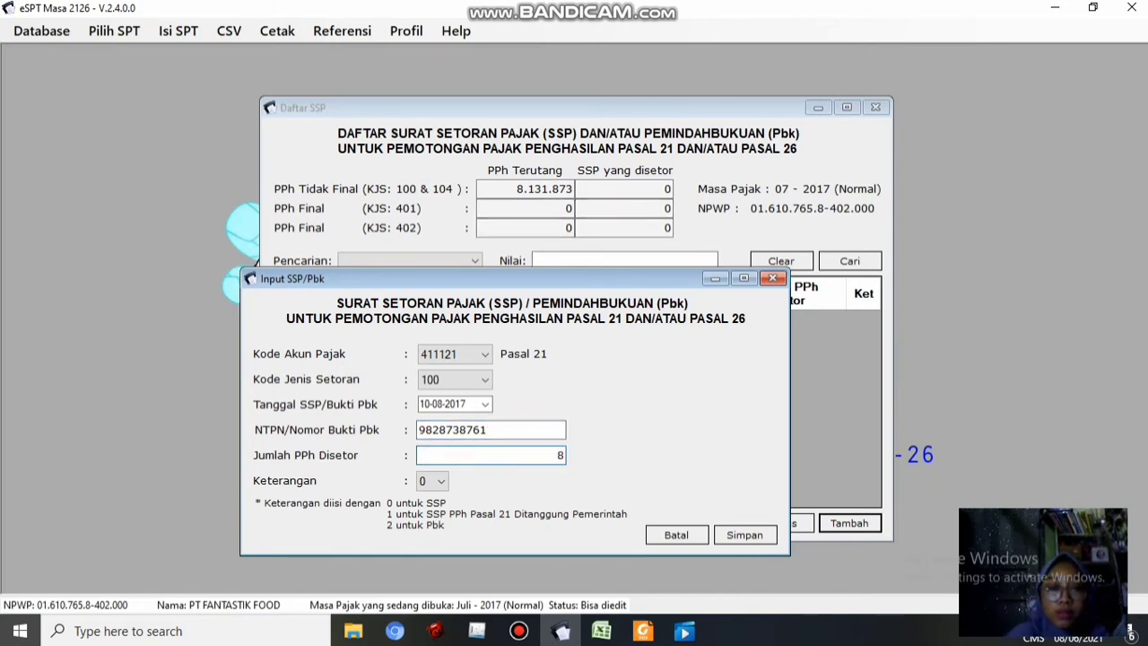
text(131)
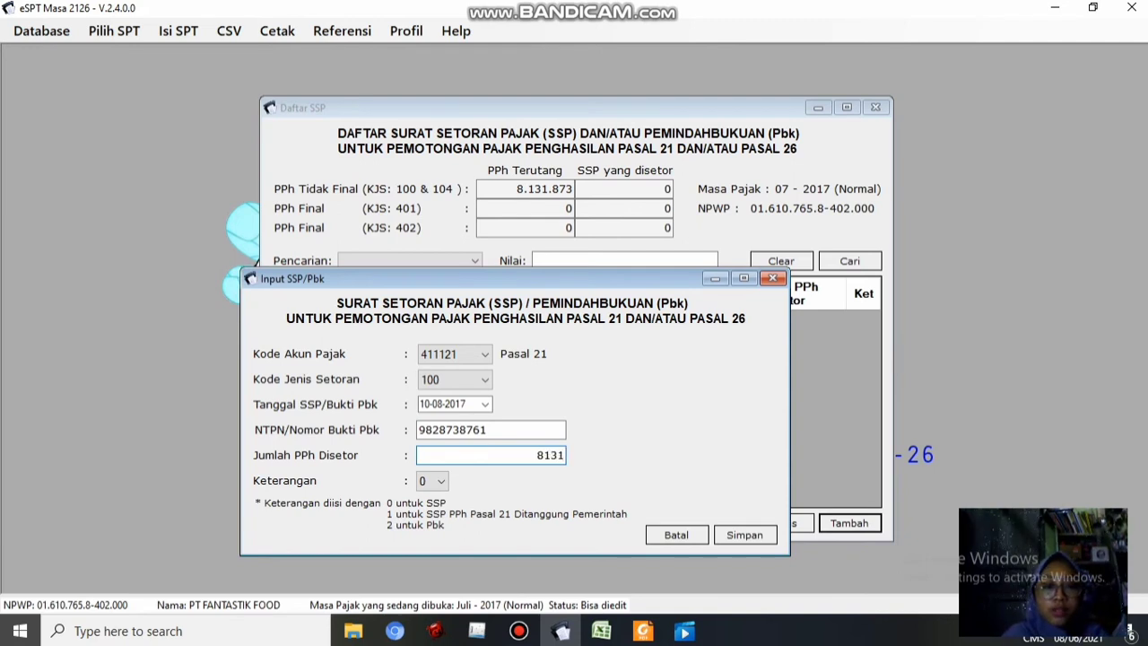
text(873)
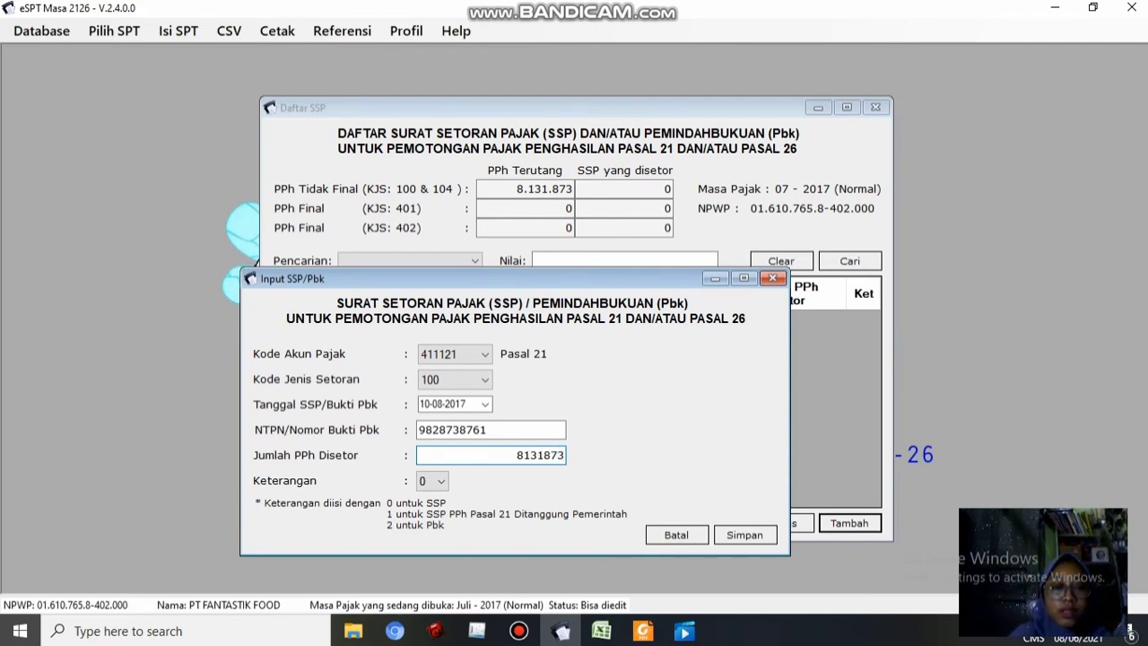
key(Tab)
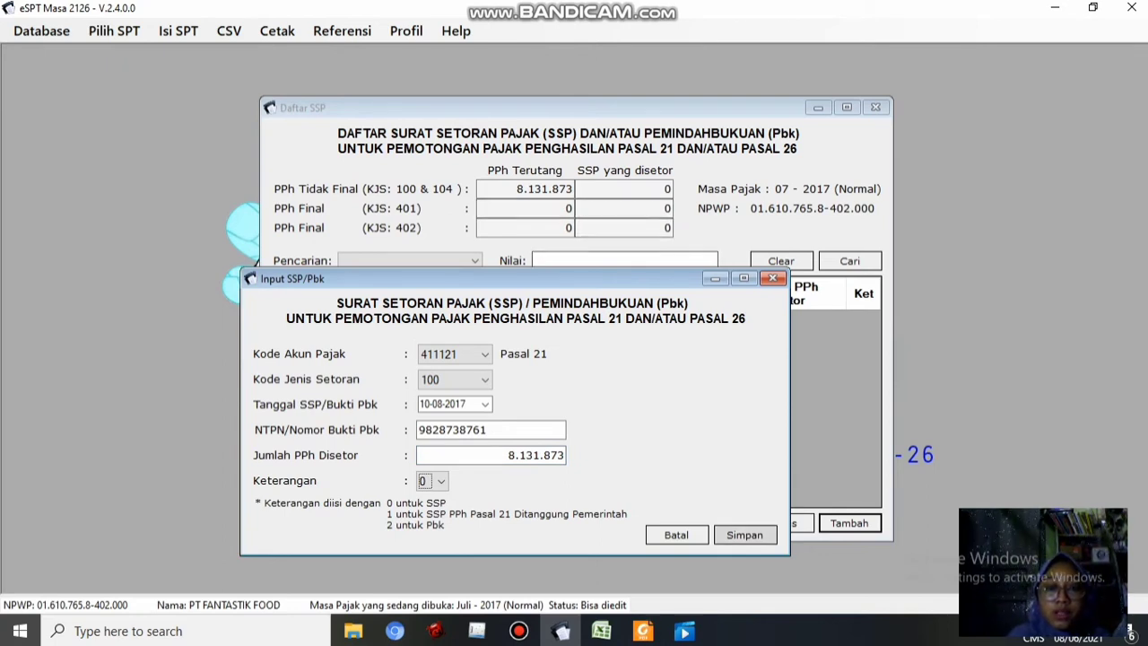
click(745, 535)
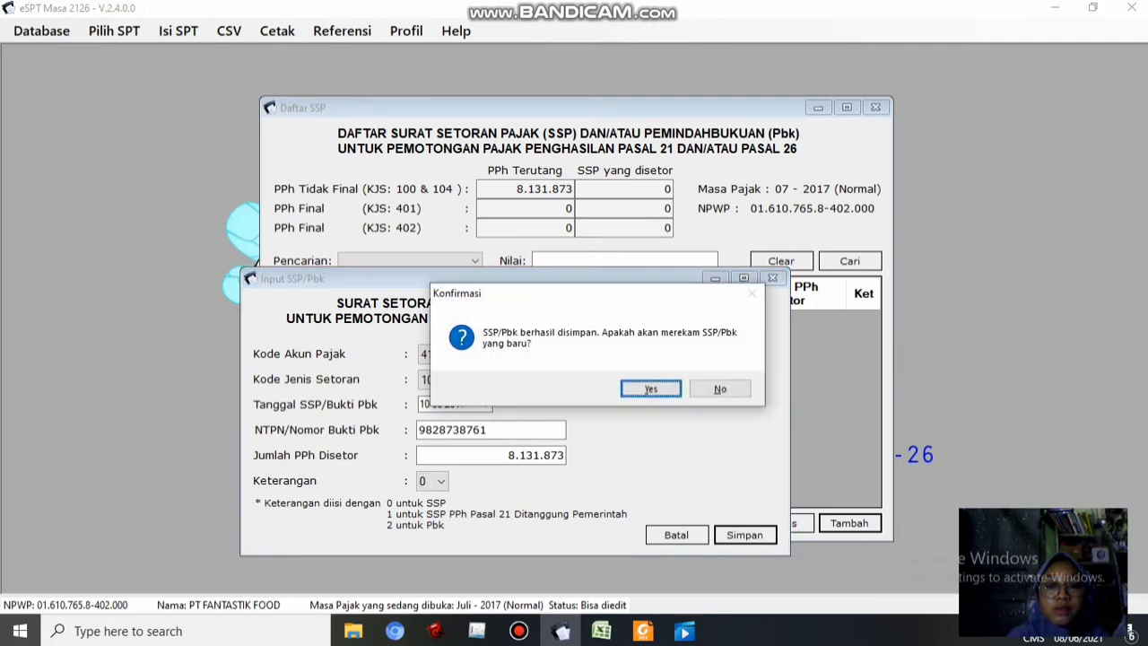
click(720, 389)
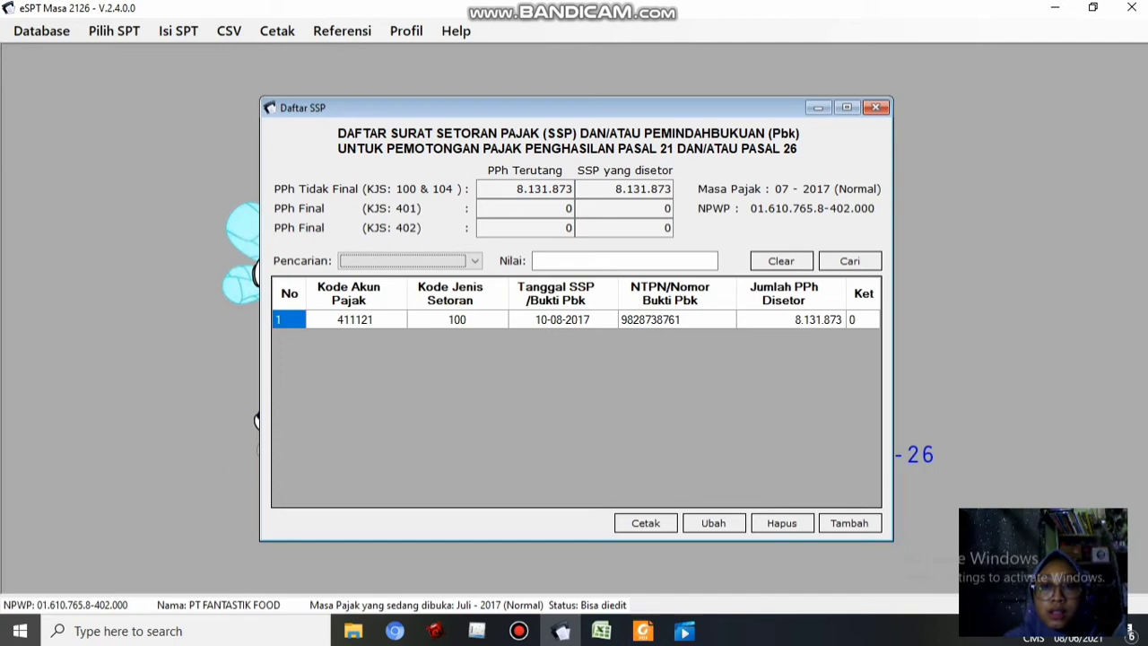
click(876, 107)
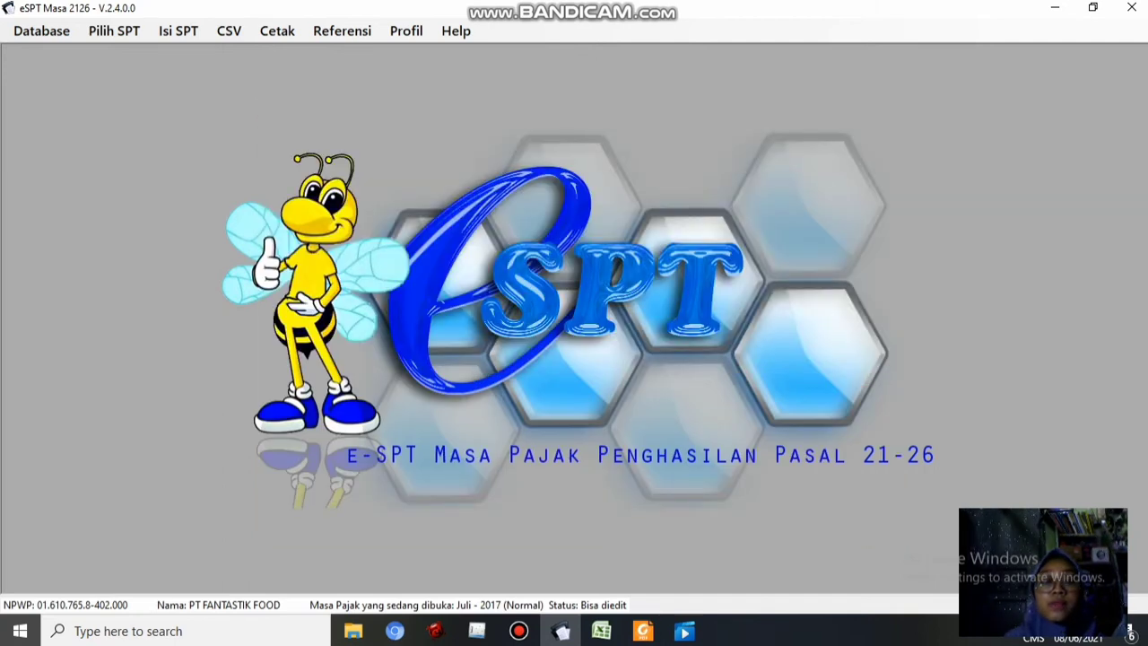
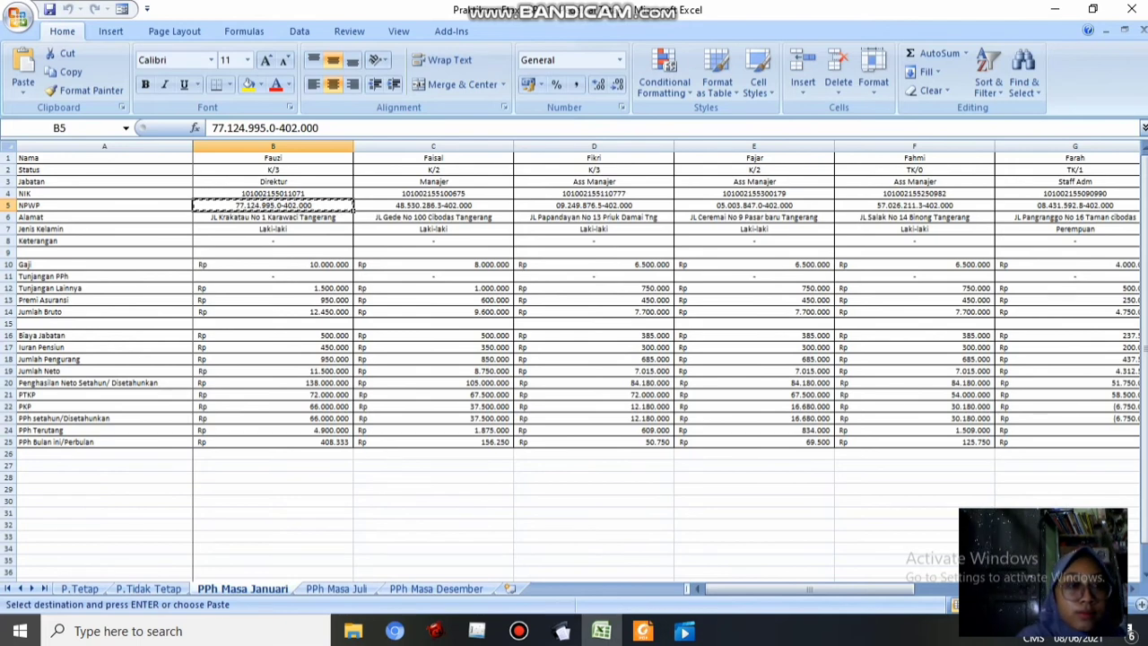
Enter the first employee's gross income from B14 and PPh withheld 408.333, then save the record
click(272, 312)
key(ctrl+c)
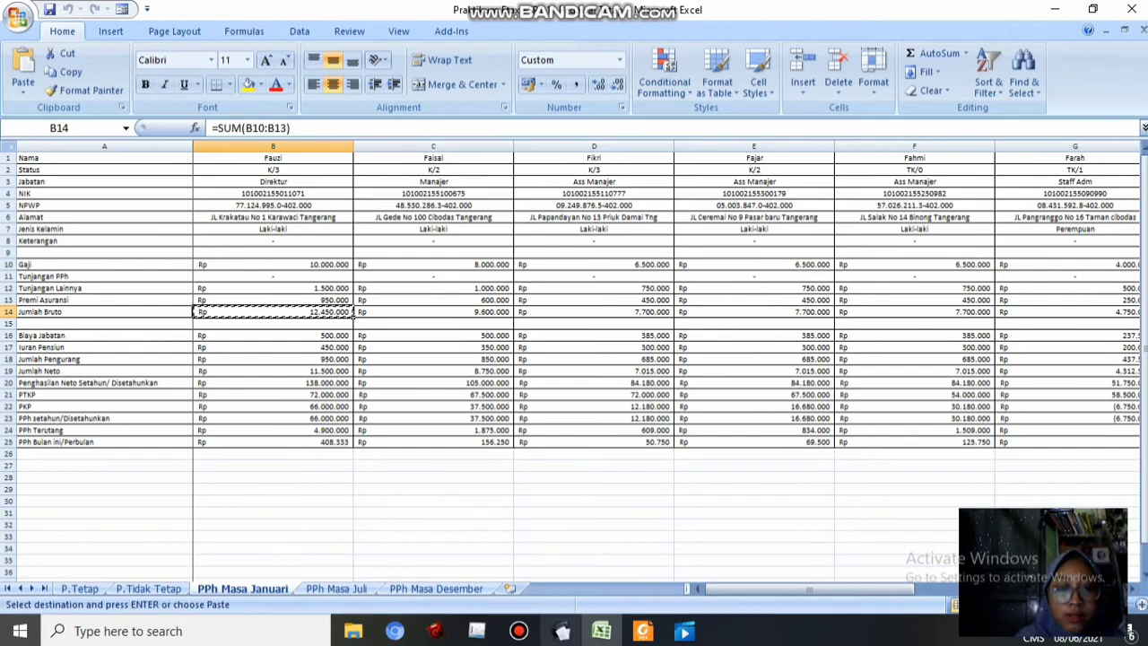
click(563, 631)
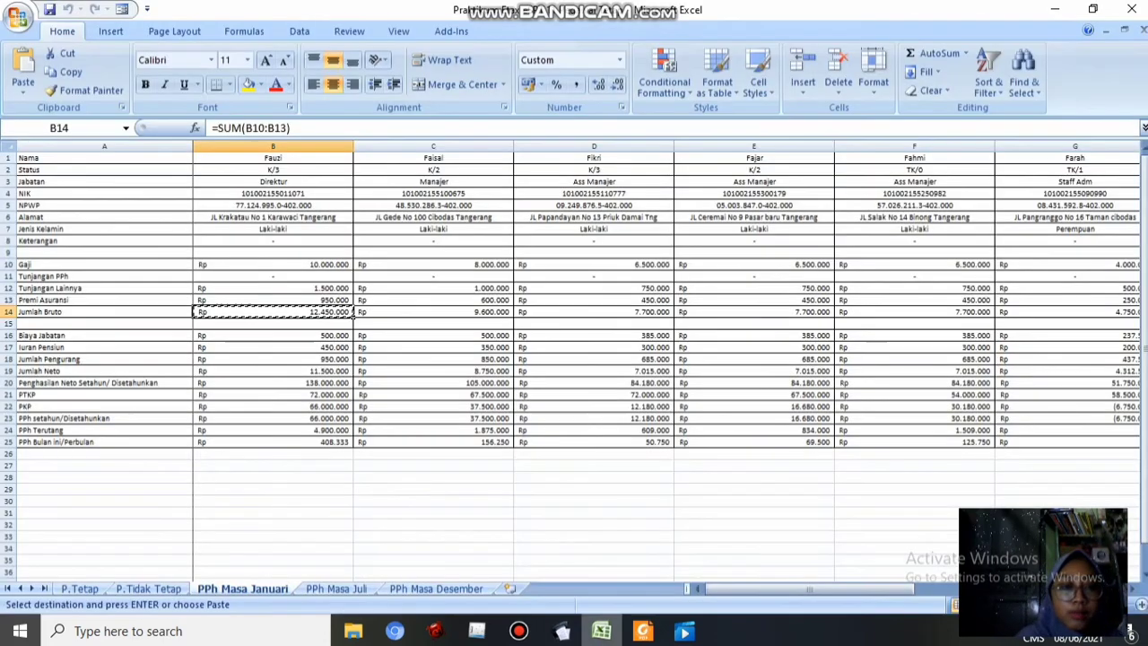
click(601, 631)
click(350, 442)
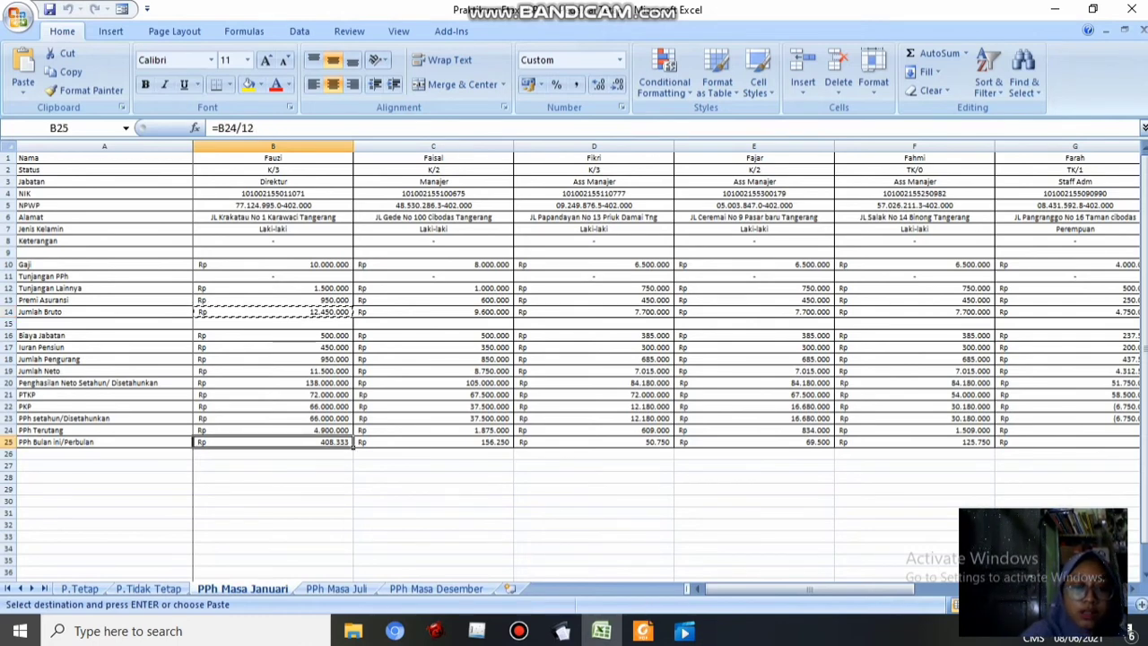
key(ctrl+c)
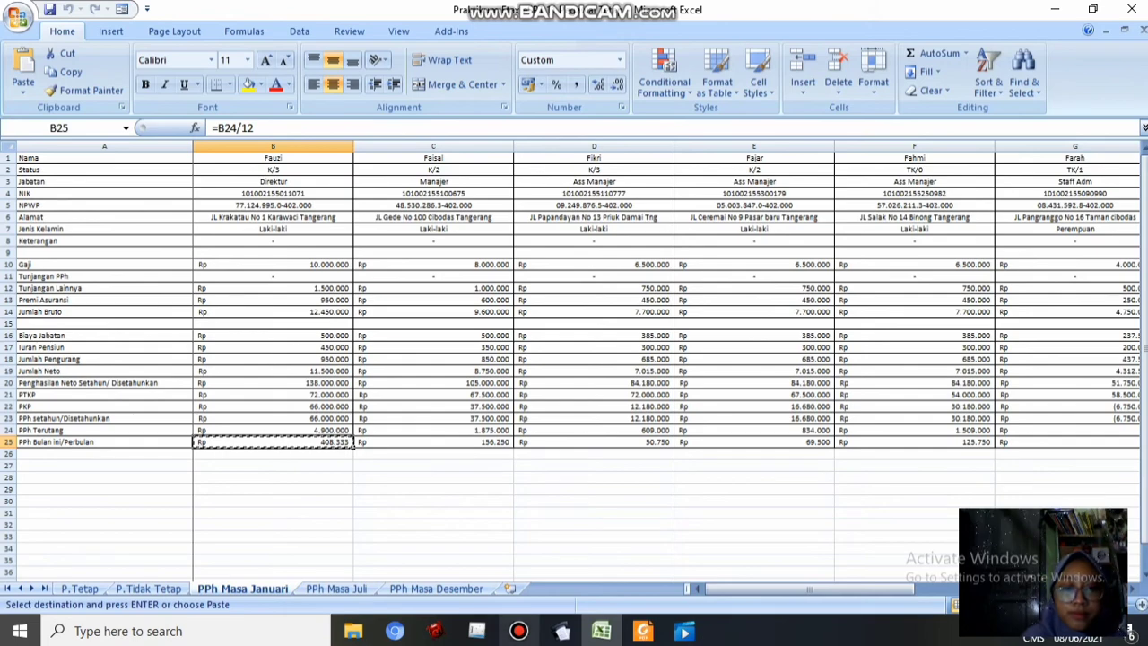
click(561, 631)
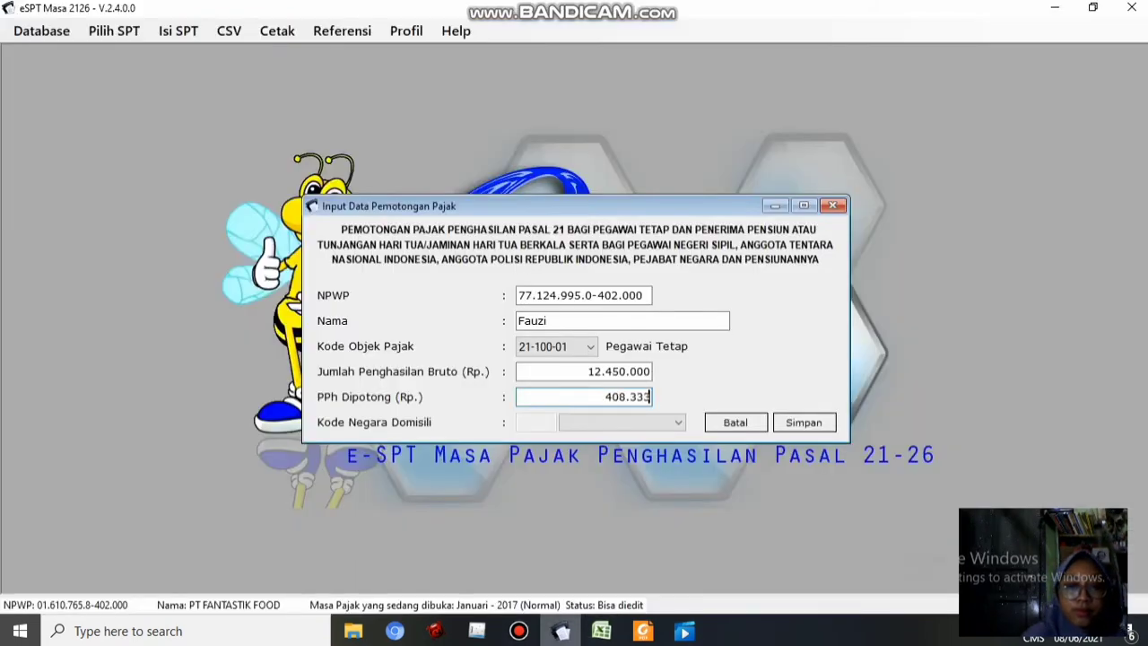
click(804, 422)
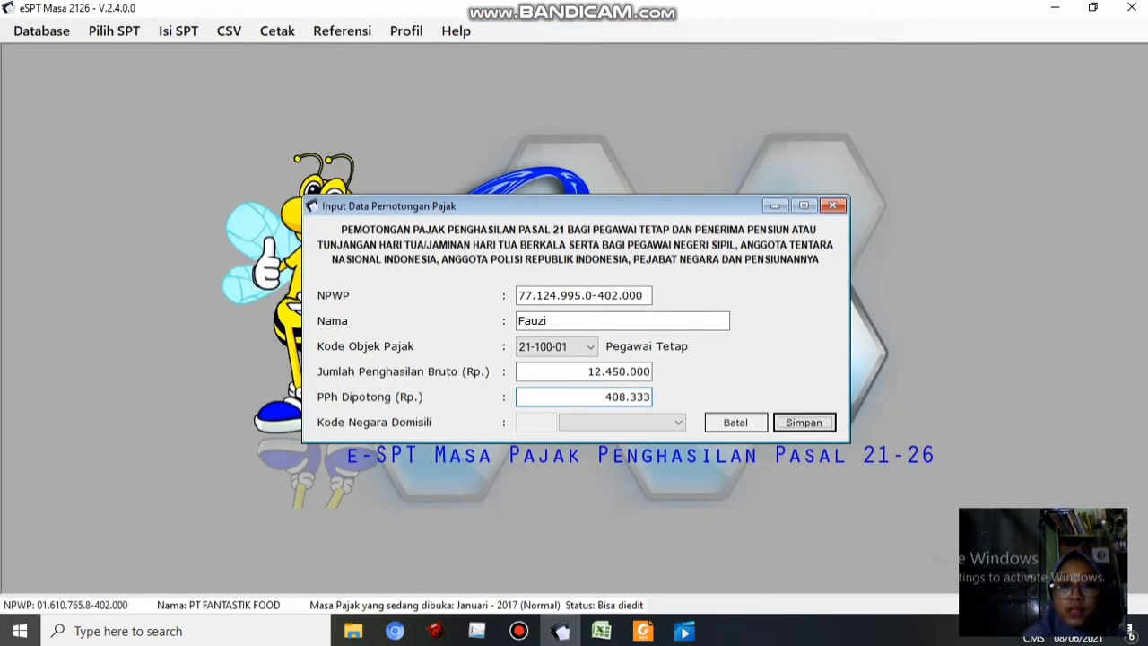
click(654, 389)
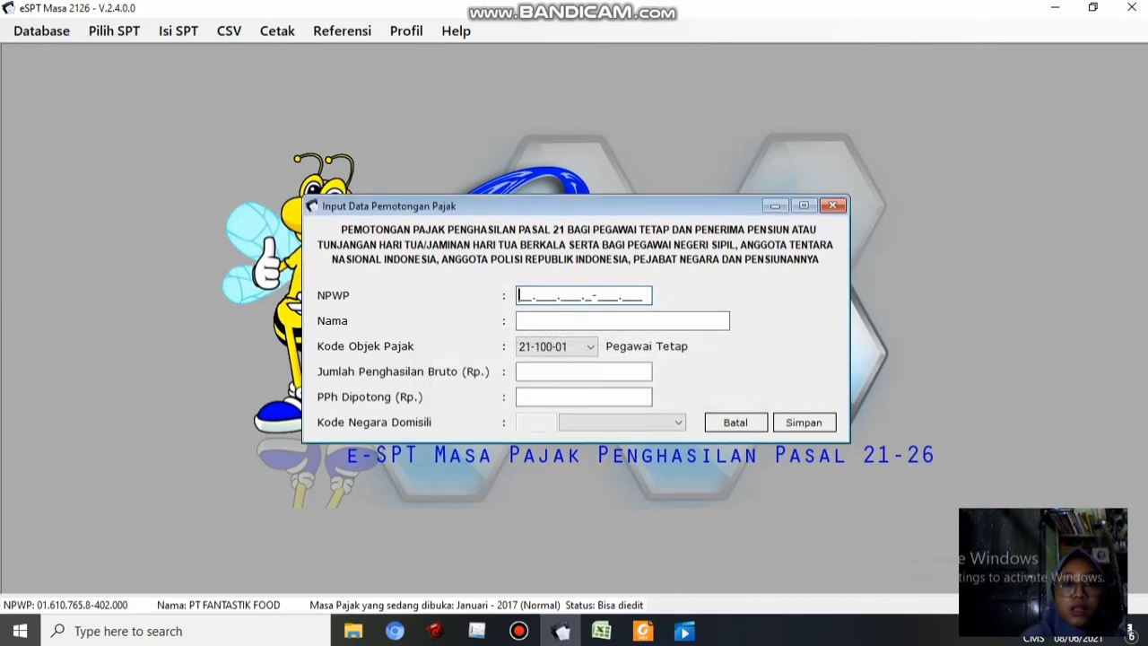
Start Faisal's record with the NPWP from C5 and gross income 9.600.000
click(601, 630)
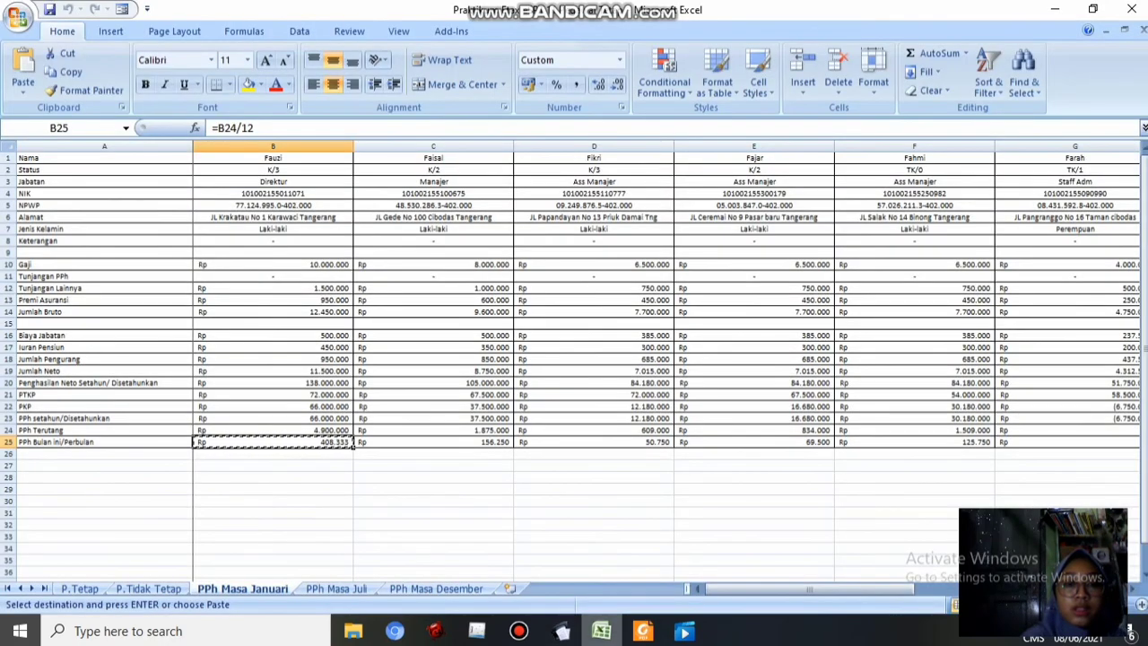
click(502, 206)
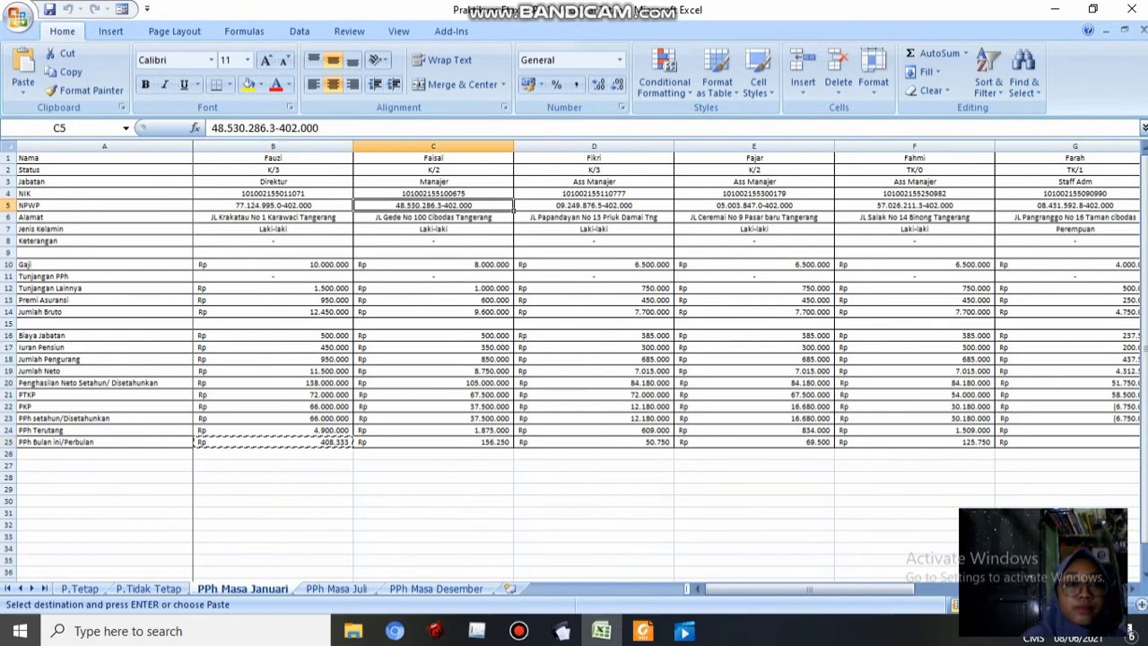
key(ctrl+c)
click(562, 631)
key(ctrl+v)
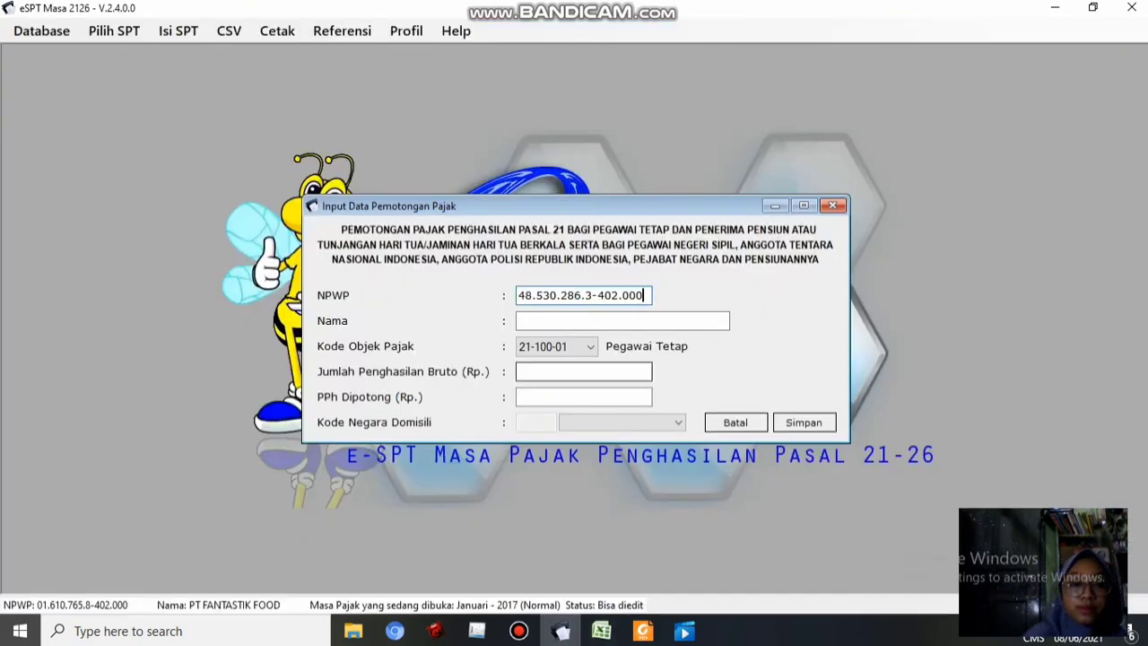
click(601, 630)
click(434, 311)
key(ctrl+c)
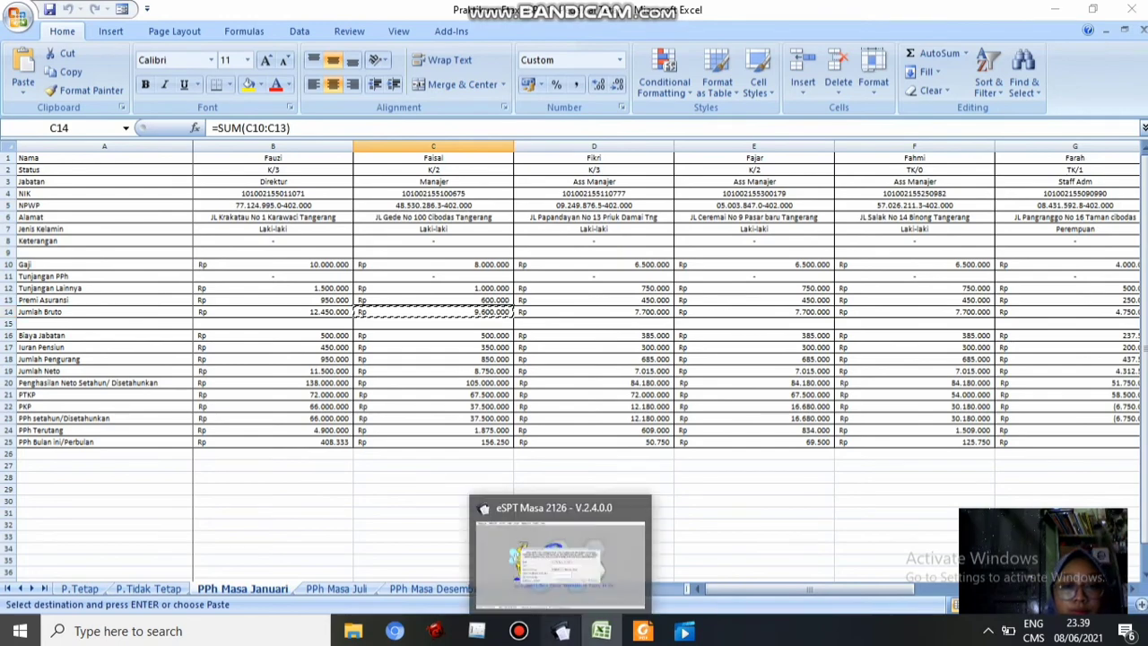
click(561, 630)
key(Tab)
text(Faisal)
key(Tab)
key(ctrl+v)
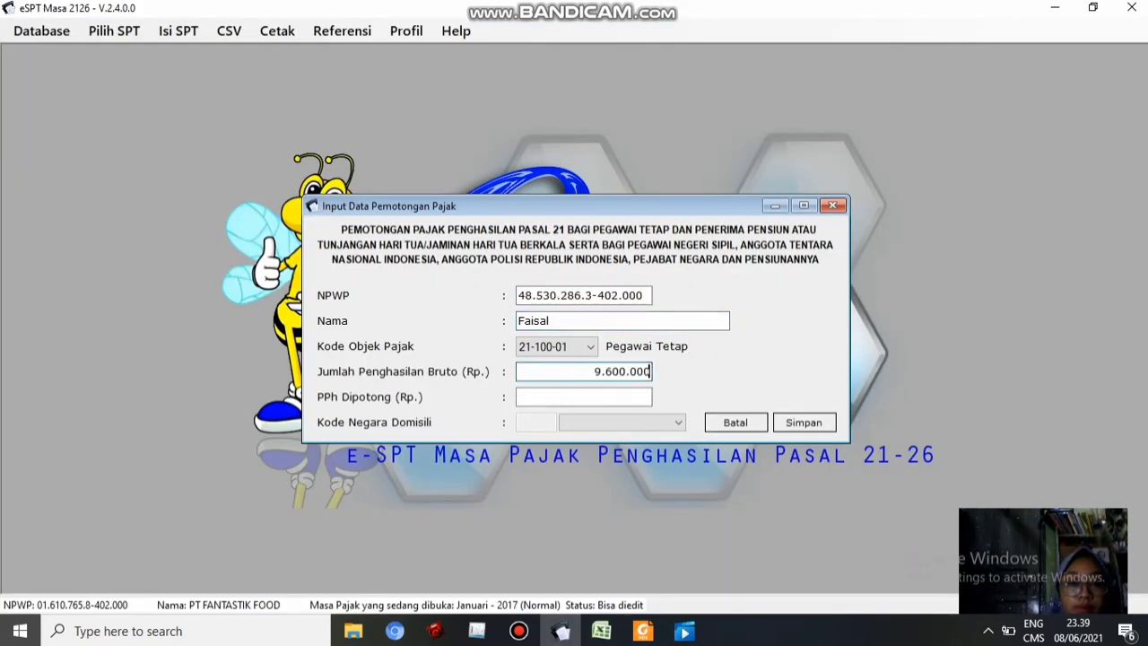
key(Tab)
Add Faisal's PPh withheld of 156.250 and save his record
click(601, 631)
click(434, 441)
key(ctrl+c)
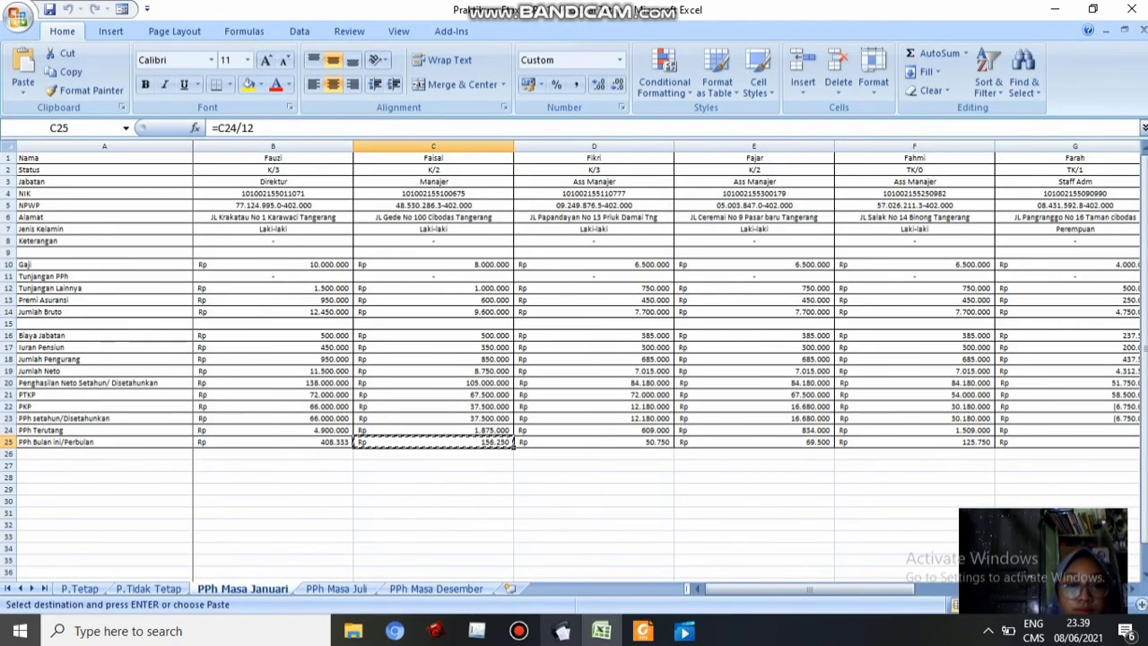
click(562, 631)
key(ctrl+v)
click(804, 423)
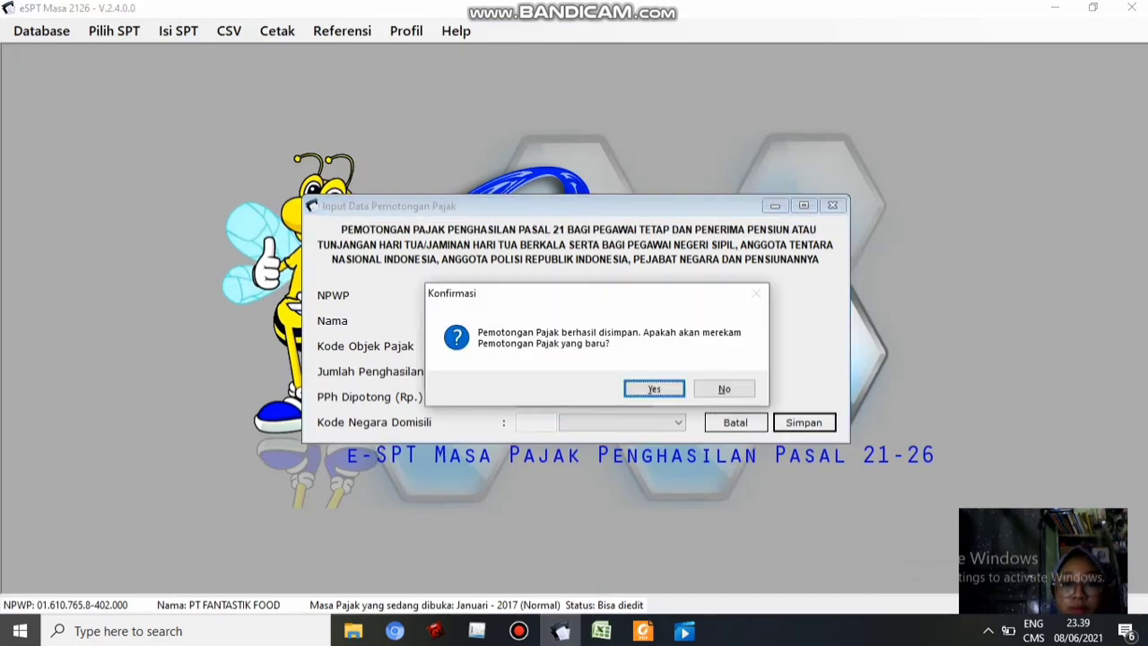
click(656, 387)
Start Fikri's record with the NPWP from D5 and gross income 7.700.000
click(601, 630)
click(595, 205)
key(ctrl+c)
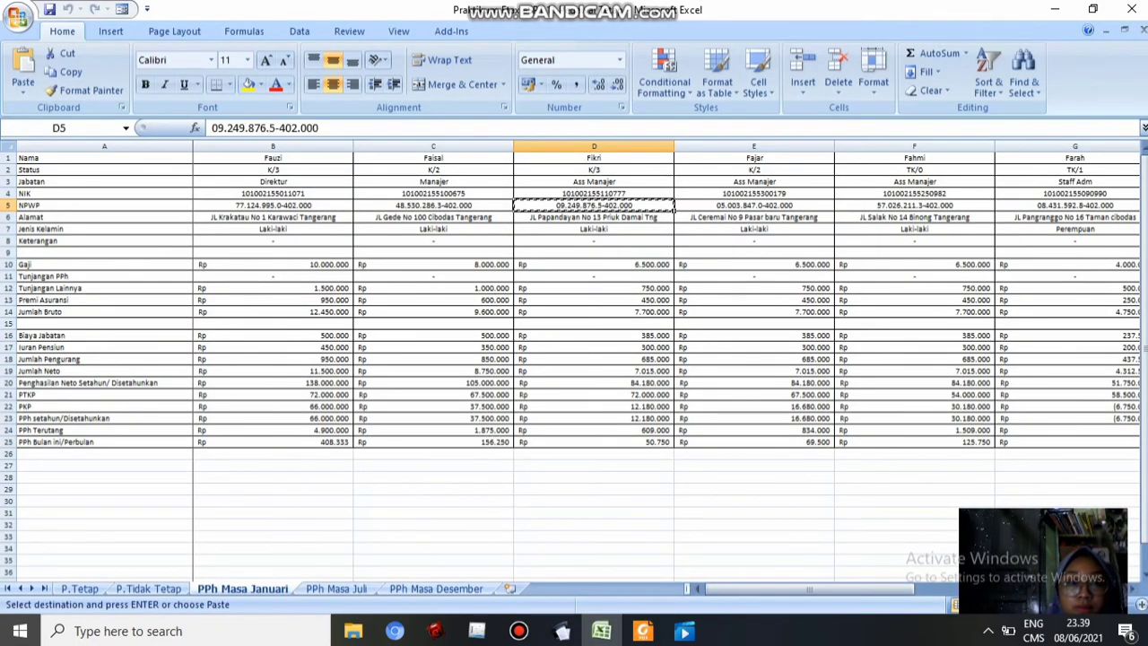
click(562, 631)
click(583, 295)
key(ctrl+v)
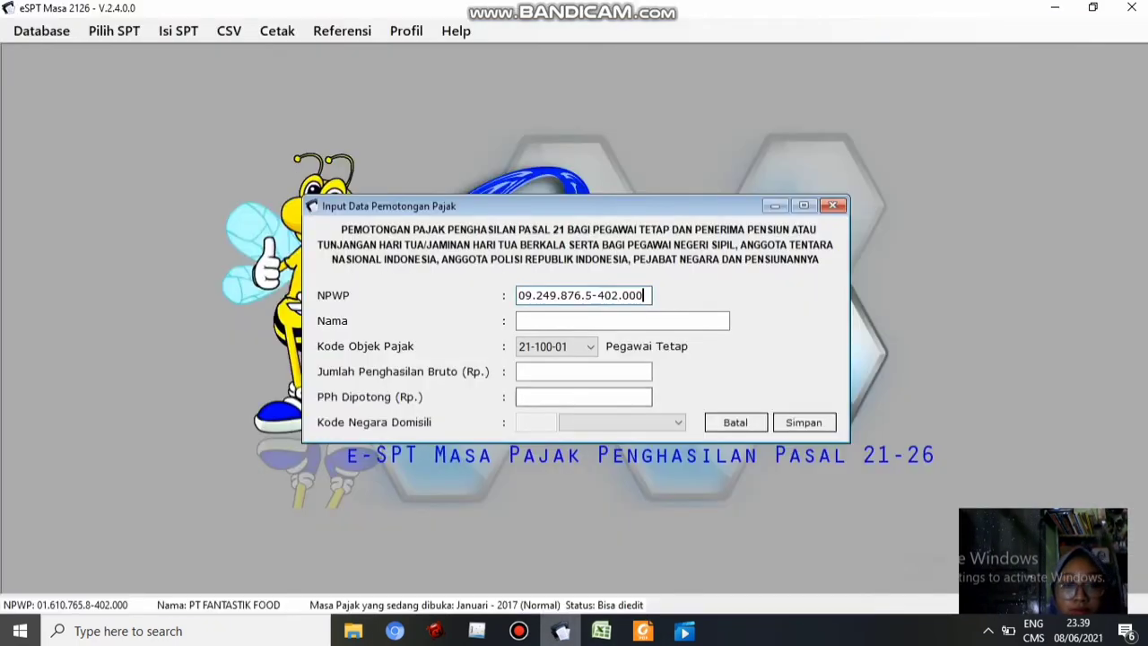
click(601, 631)
click(595, 312)
key(ctrl+c)
click(561, 631)
click(592, 321)
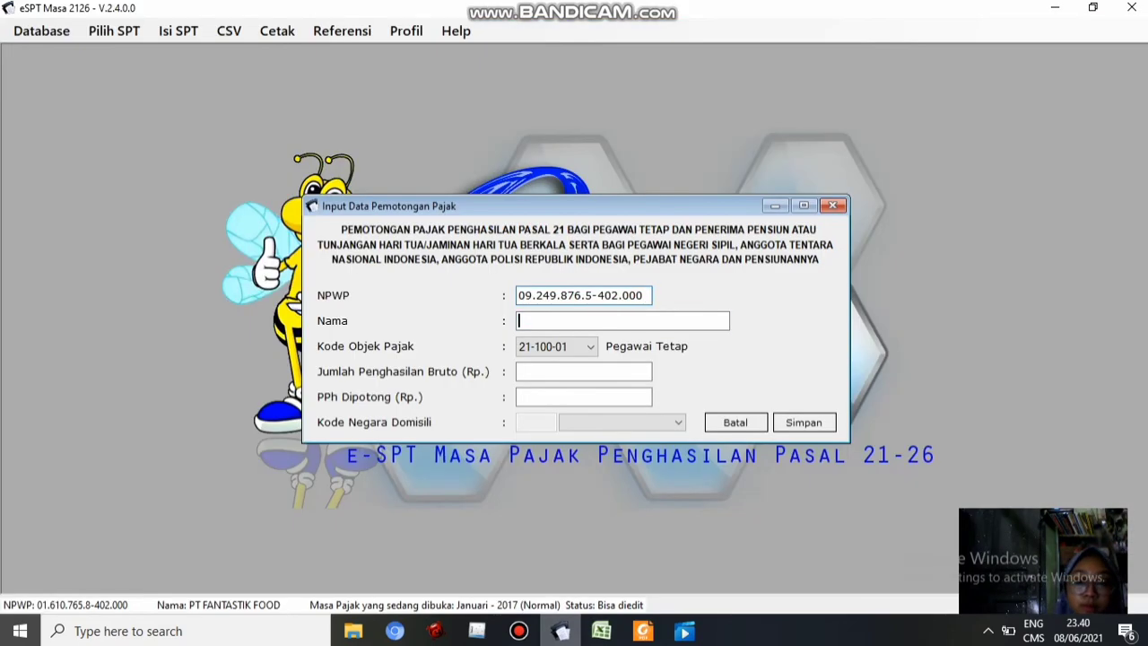
text(Fikri)
click(583, 371)
key(ctrl+v)
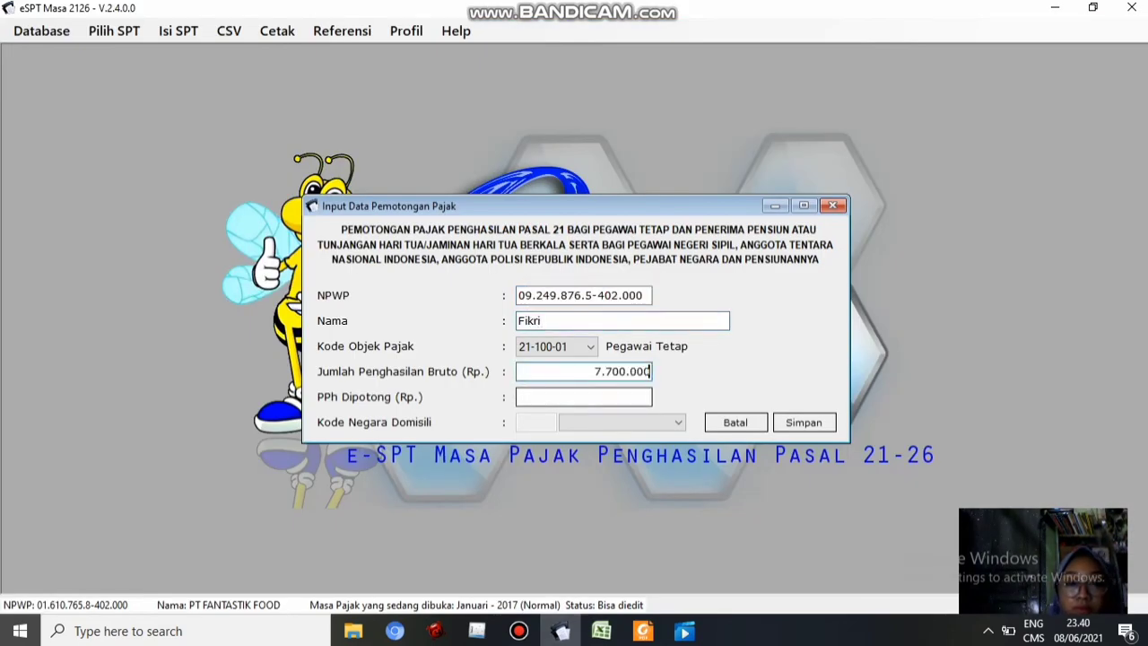
Add Fikri's PPh withheld of 50.750 and save his record
click(601, 630)
click(593, 441)
key(ctrl+c)
click(562, 630)
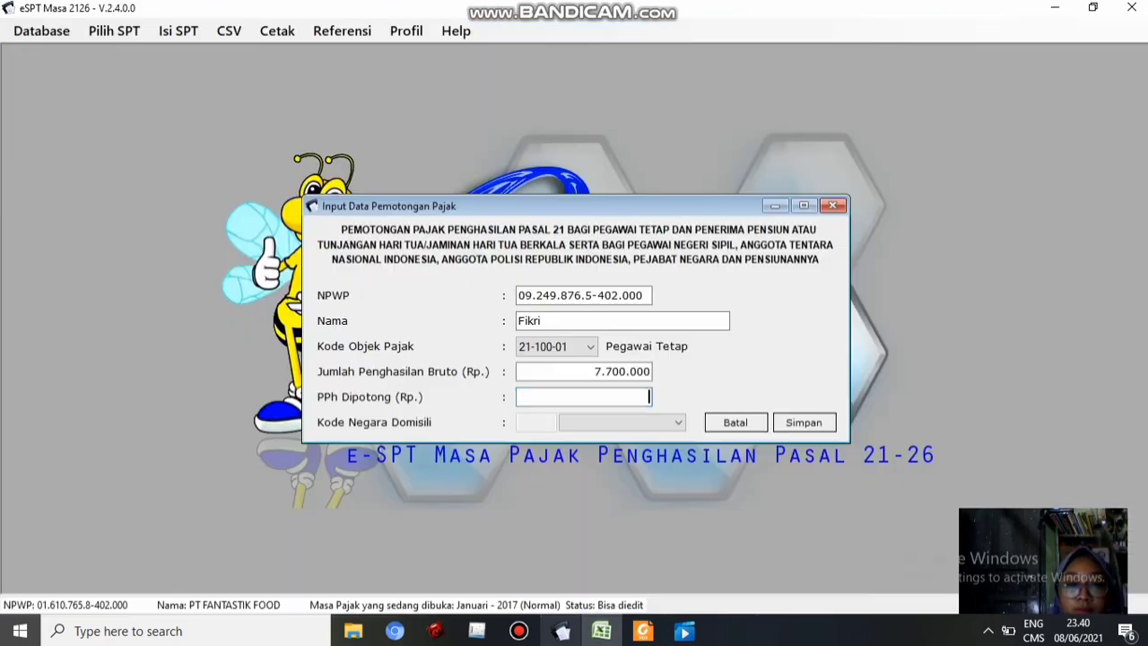
click(648, 396)
key(ctrl+v)
click(804, 423)
click(725, 389)
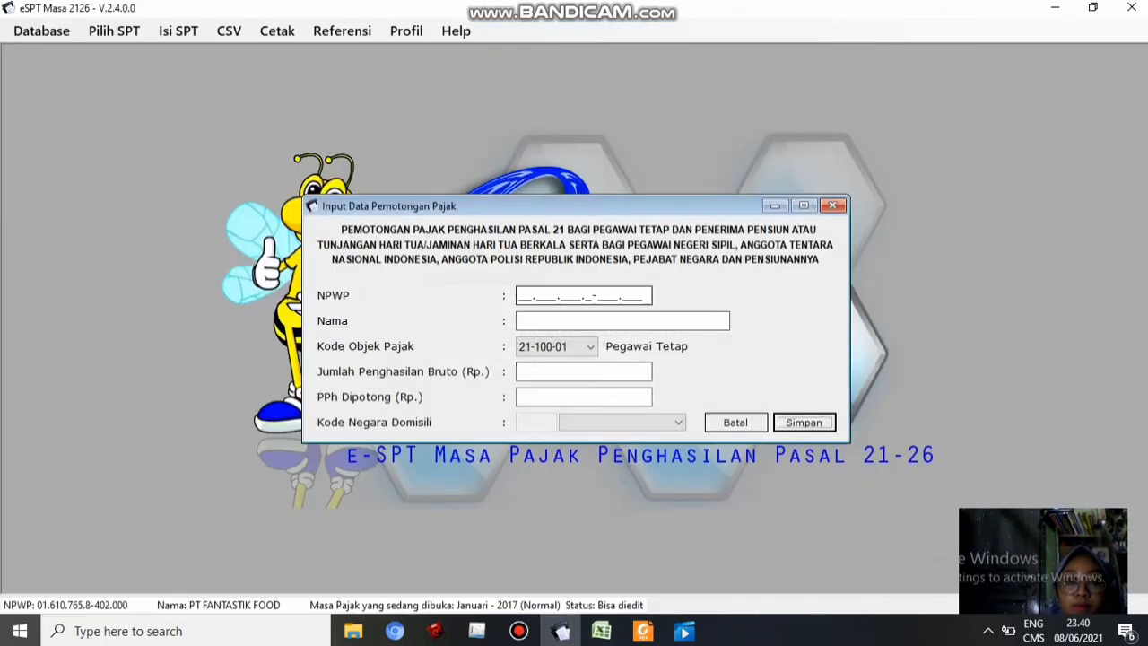
Start Fajar's record with the NPWP from E5 and gross income 7.700.000
click(524, 296)
click(601, 631)
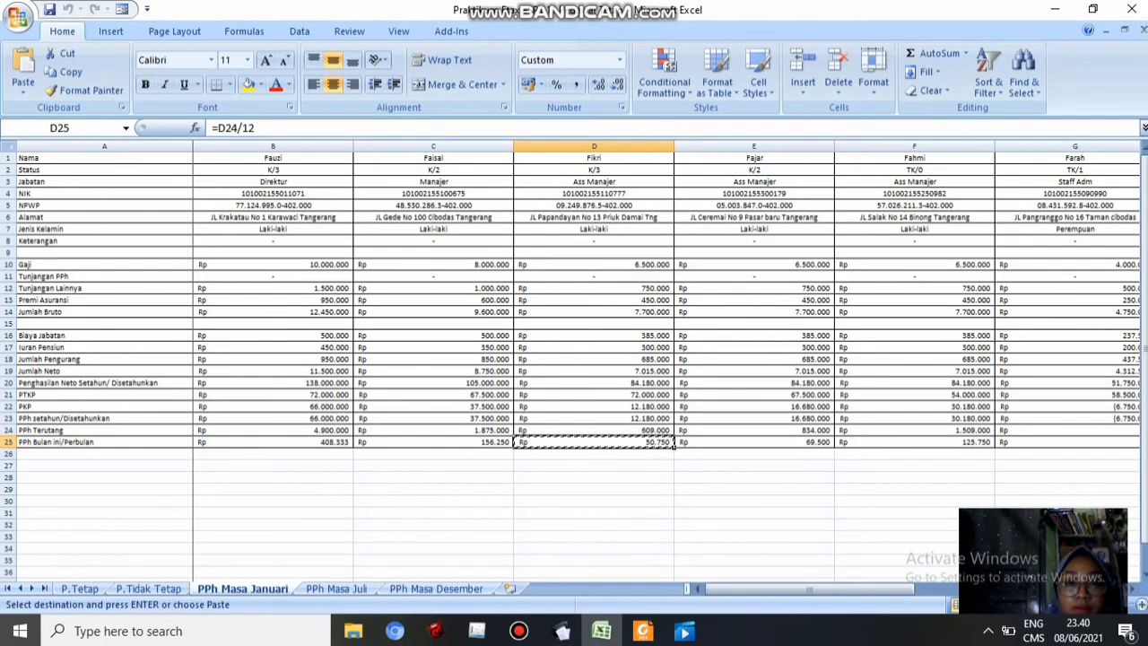
click(754, 205)
key(ctrl+c)
click(562, 631)
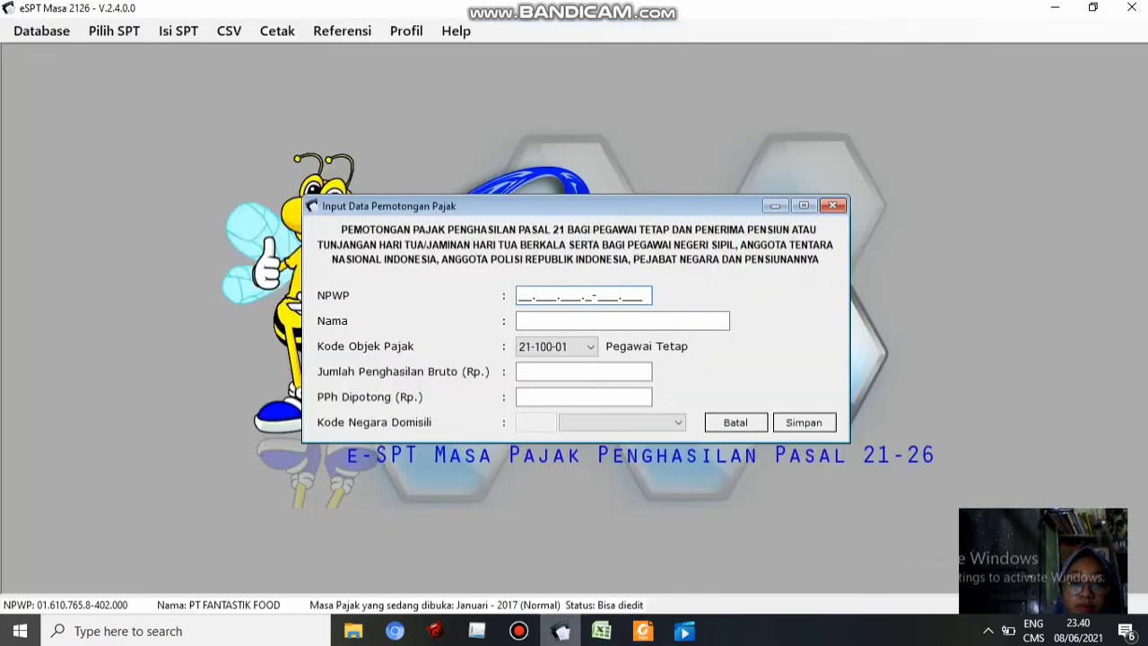
click(601, 631)
key(ctrl+c)
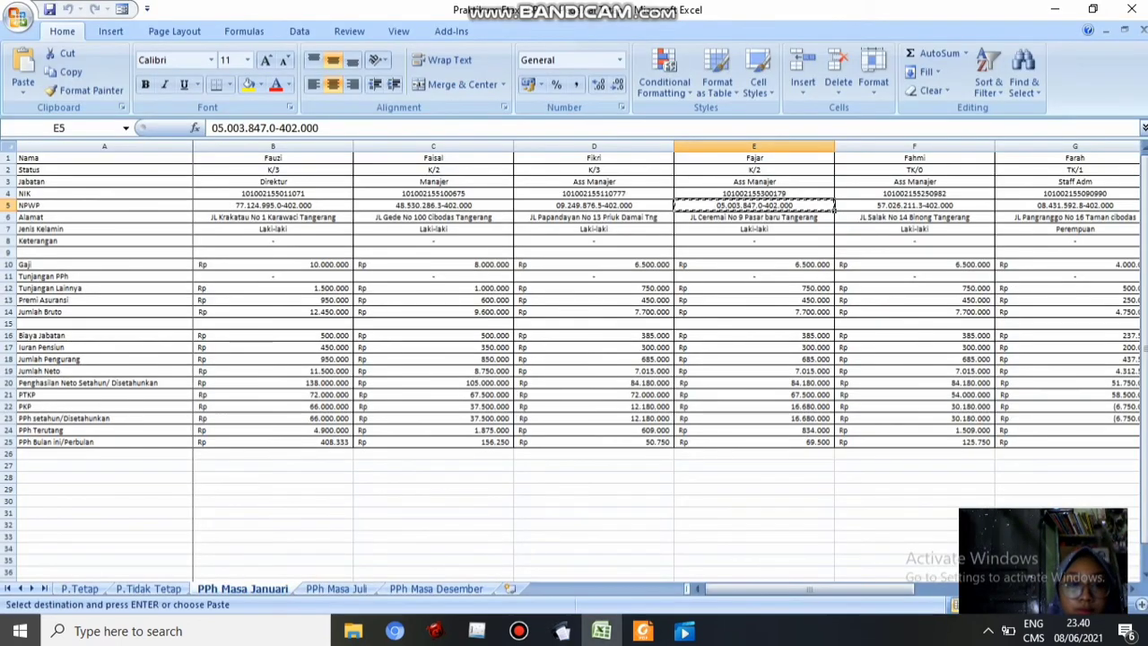
click(562, 631)
key(ctrl+v)
key(Tab)
text(Fajar)
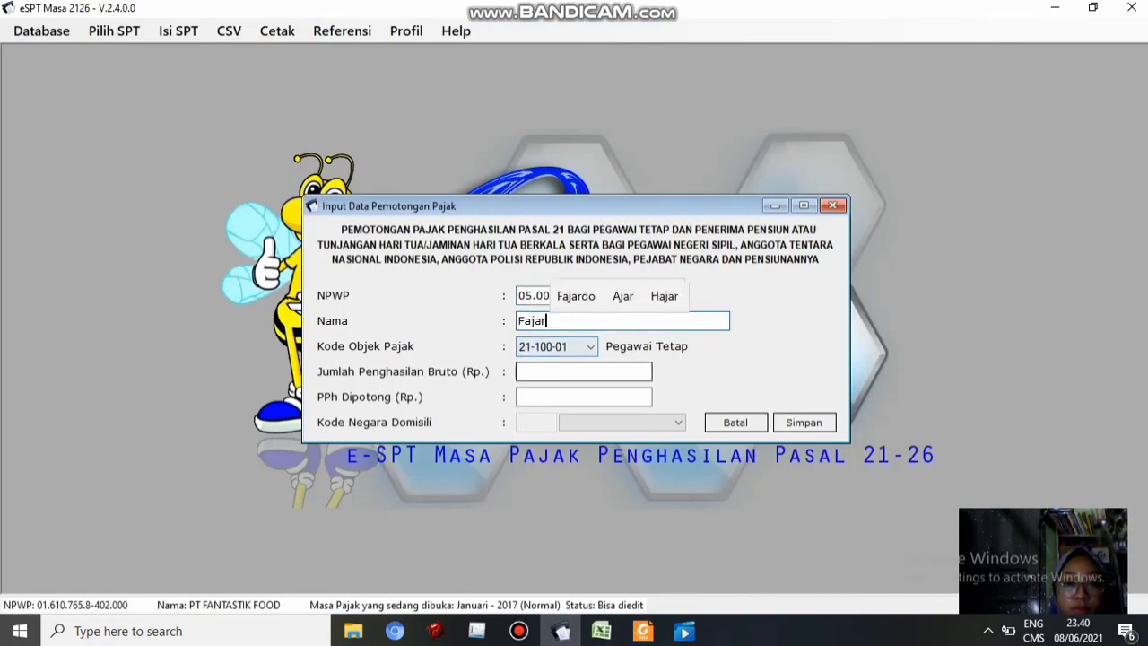
key(alt+Tab)
click(755, 312)
key(ctrl+c)
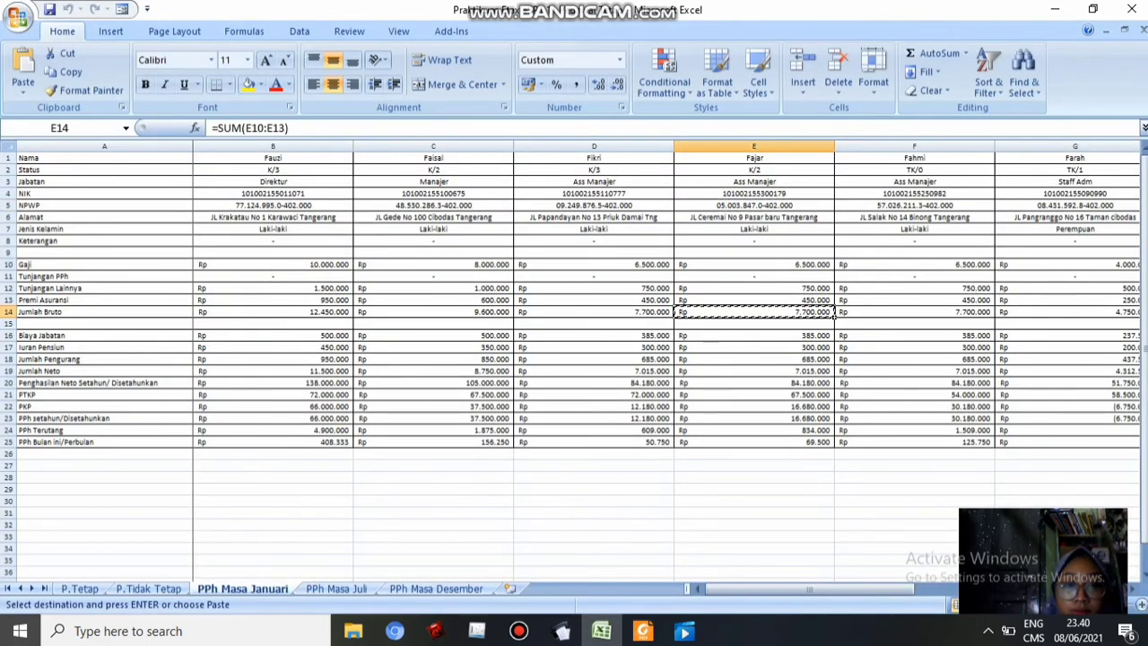
key(alt+Tab)
key(Tab)
Add Fajar's PPh withheld of 69.500 and save his record
key(alt+Tab)
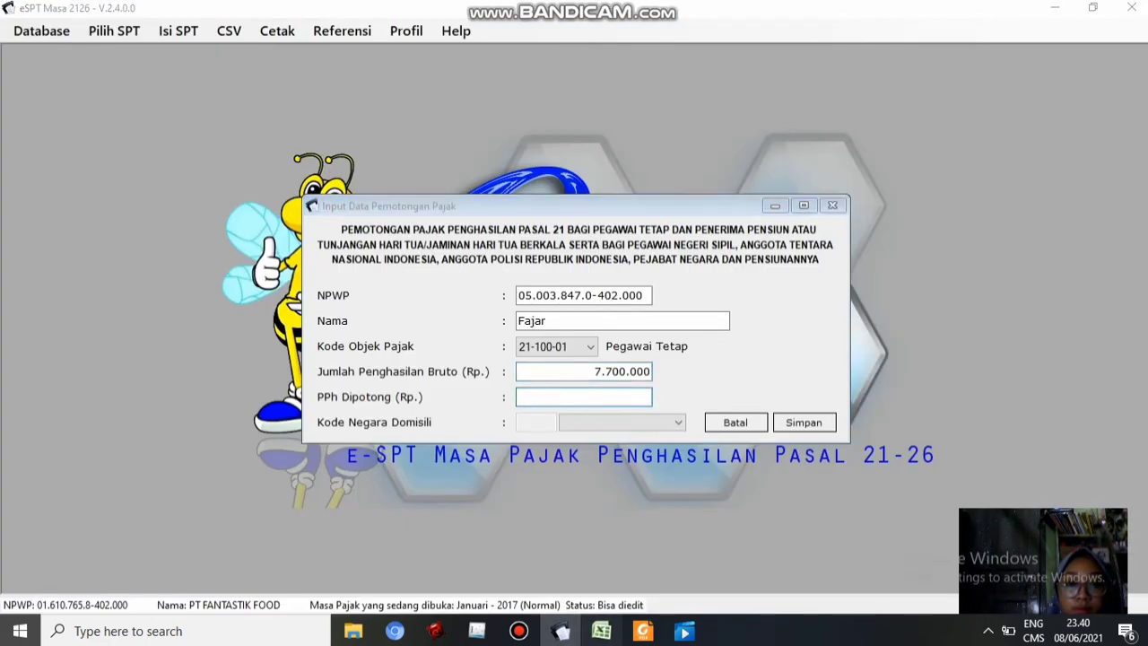
click(754, 443)
key(ctrl+c)
click(561, 631)
key(ctrl+v)
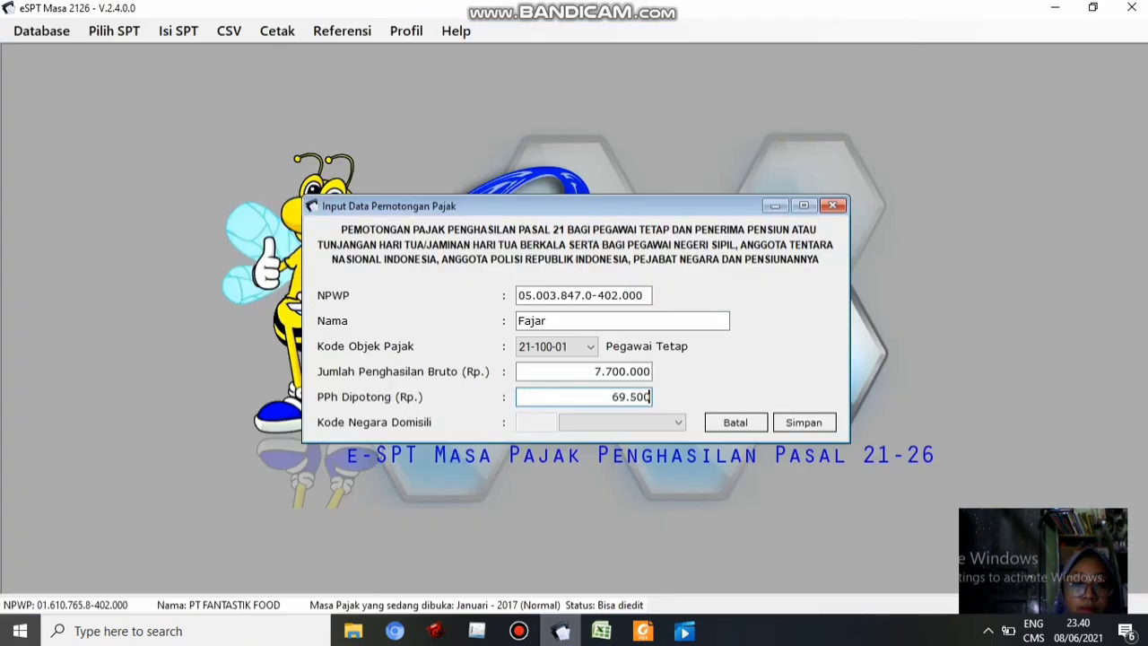
click(804, 423)
click(654, 388)
Start Fahmi's record with the NPWP from F5 and gross income 7.700.000
click(602, 630)
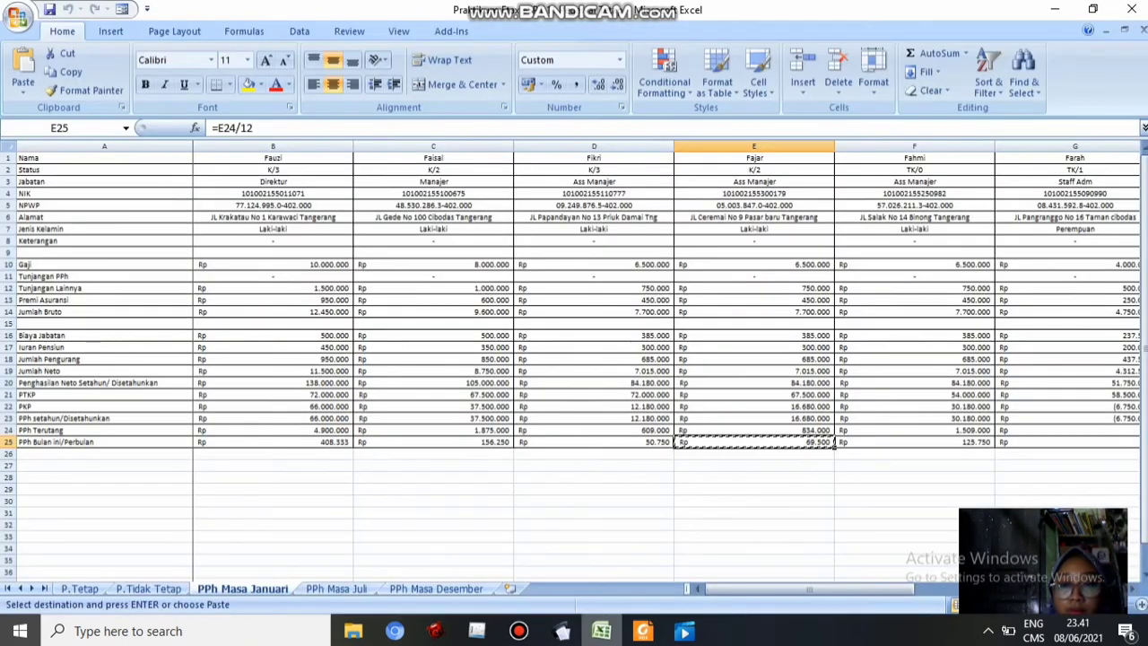
click(915, 205)
key(ctrl+c)
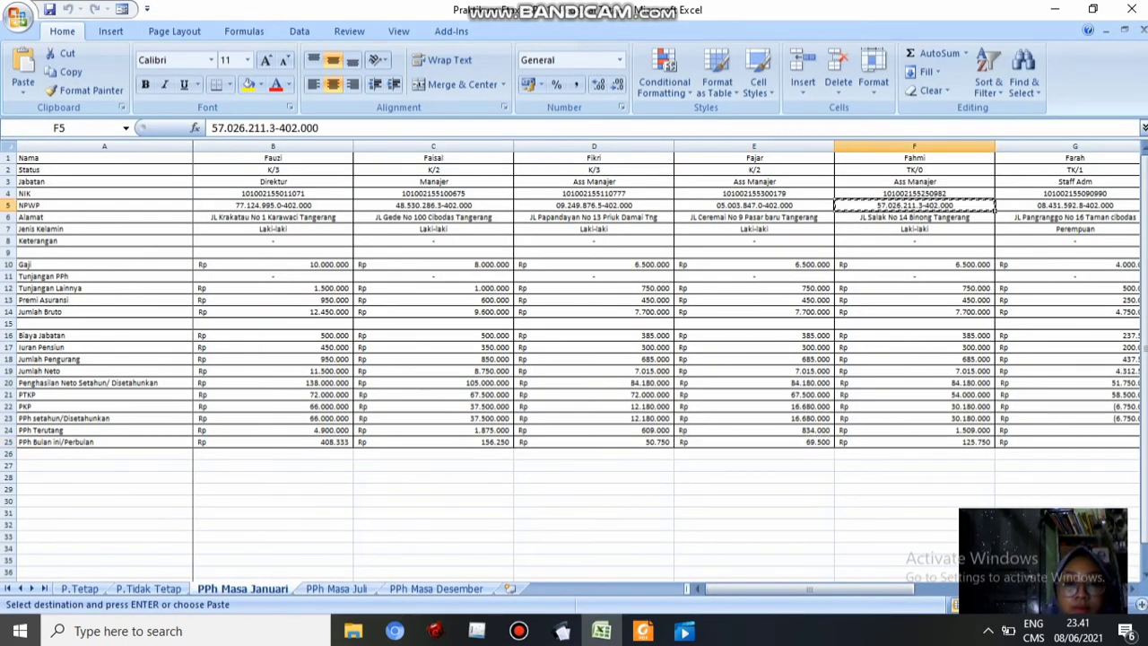
click(643, 631)
click(561, 631)
key(ctrl+v)
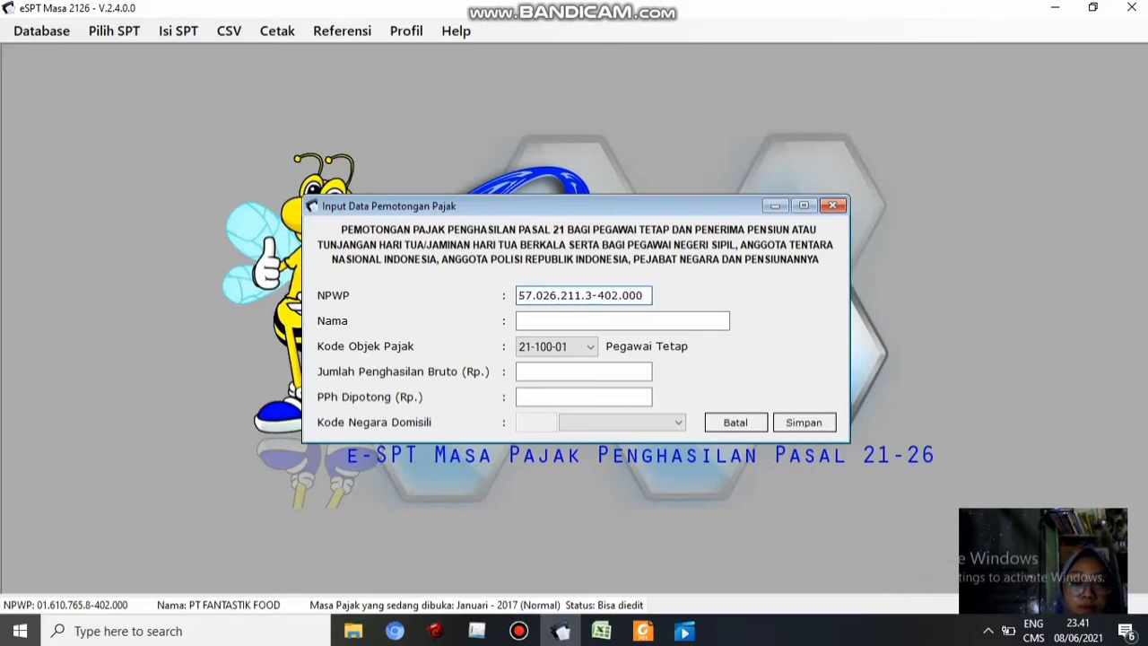
key(Tab)
text(Fahmi)
key(Tab)
key(Tab)
click(602, 631)
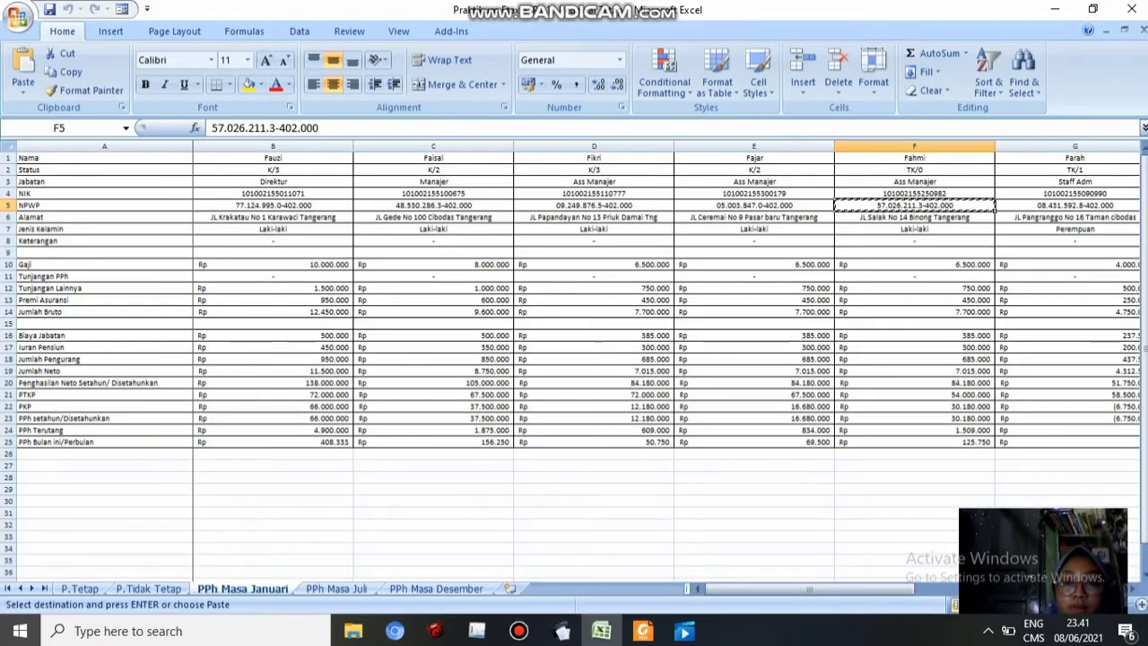
click(915, 312)
key(ctrl+c)
click(560, 631)
key(ctrl+v)
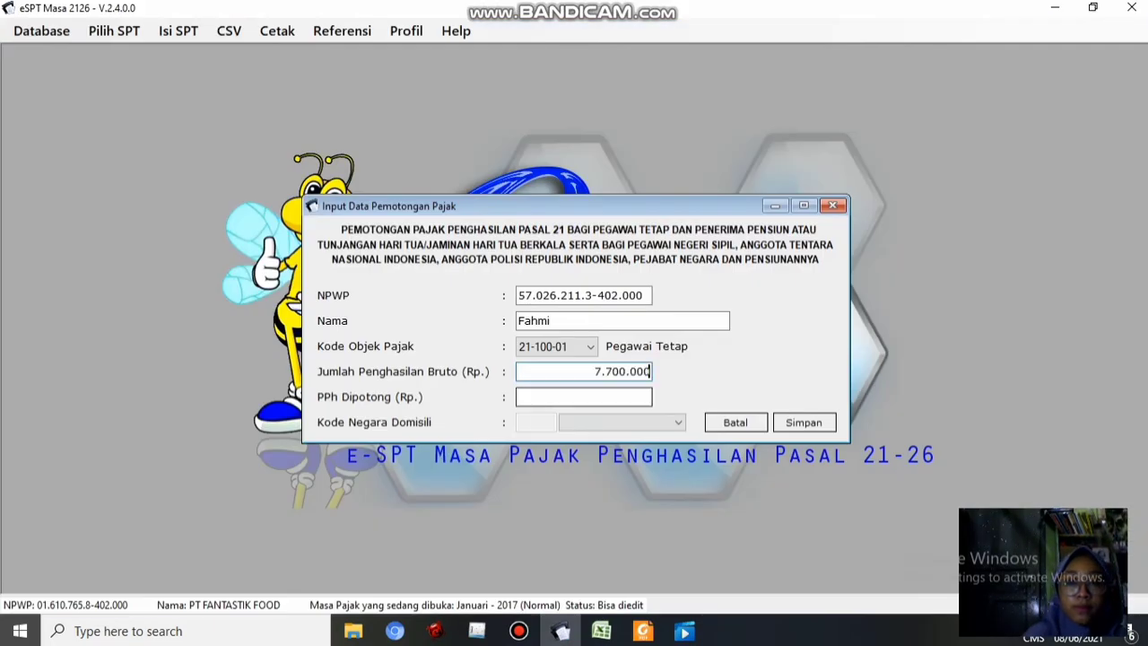
Add Fahmi's PPh withheld of 125.750 and save his record
click(602, 630)
click(915, 443)
key(ctrl+c)
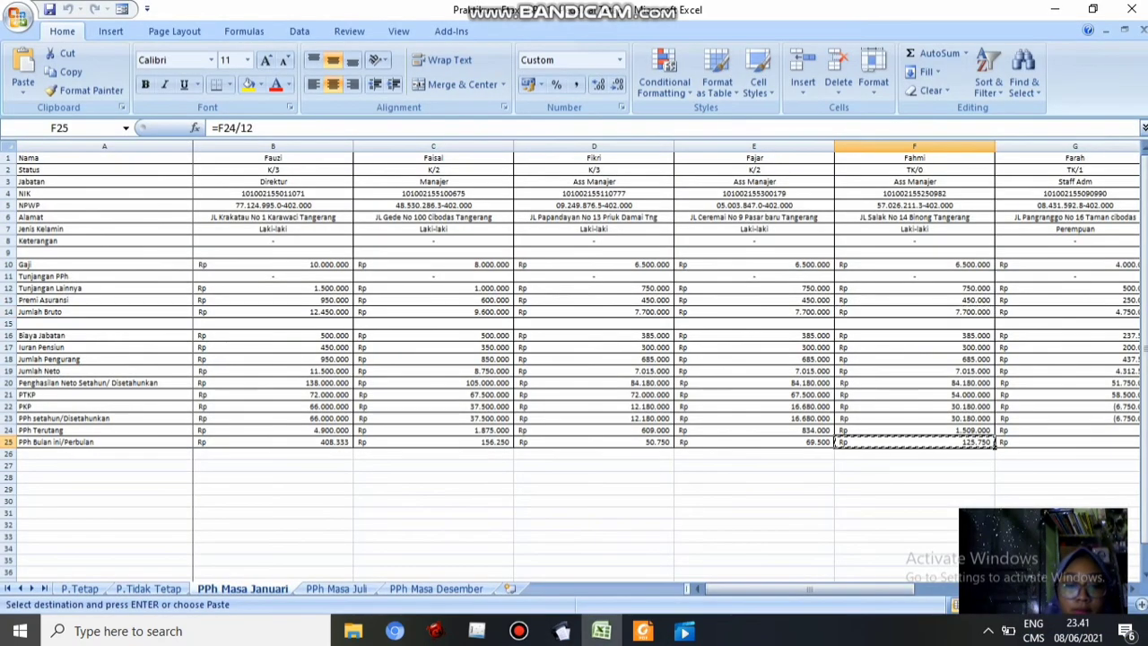
click(560, 631)
key(Tab)
key(ctrl+v)
click(804, 422)
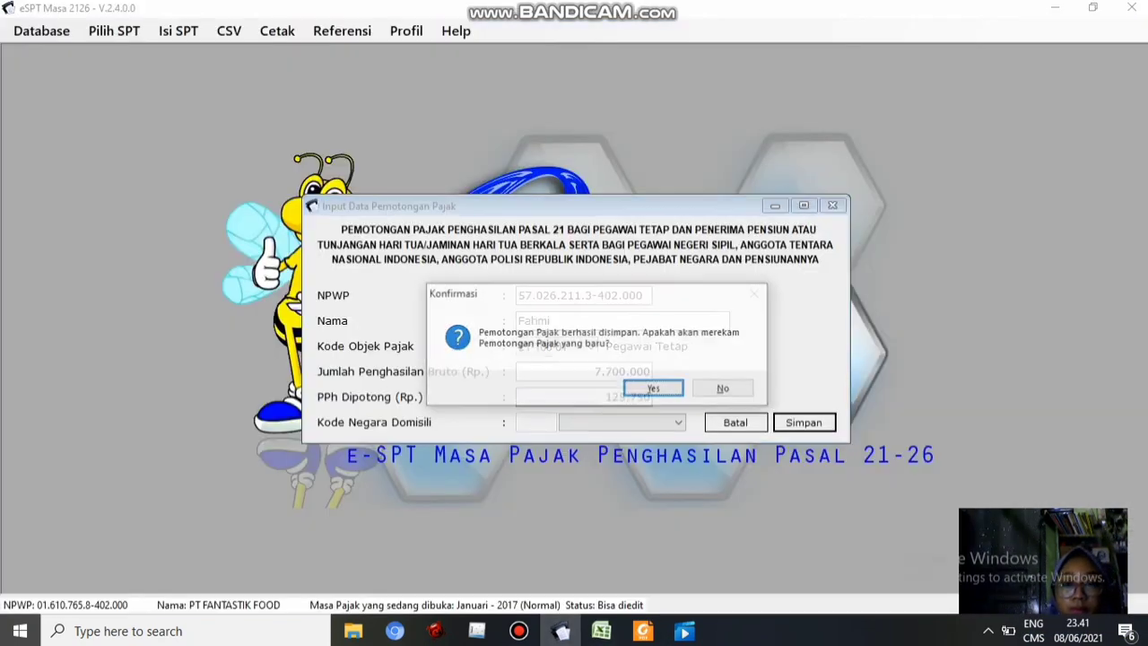
click(654, 386)
Begin Farah's record with the NPWP from G5 and her name
click(602, 631)
scroll(574, 296, right, 5)
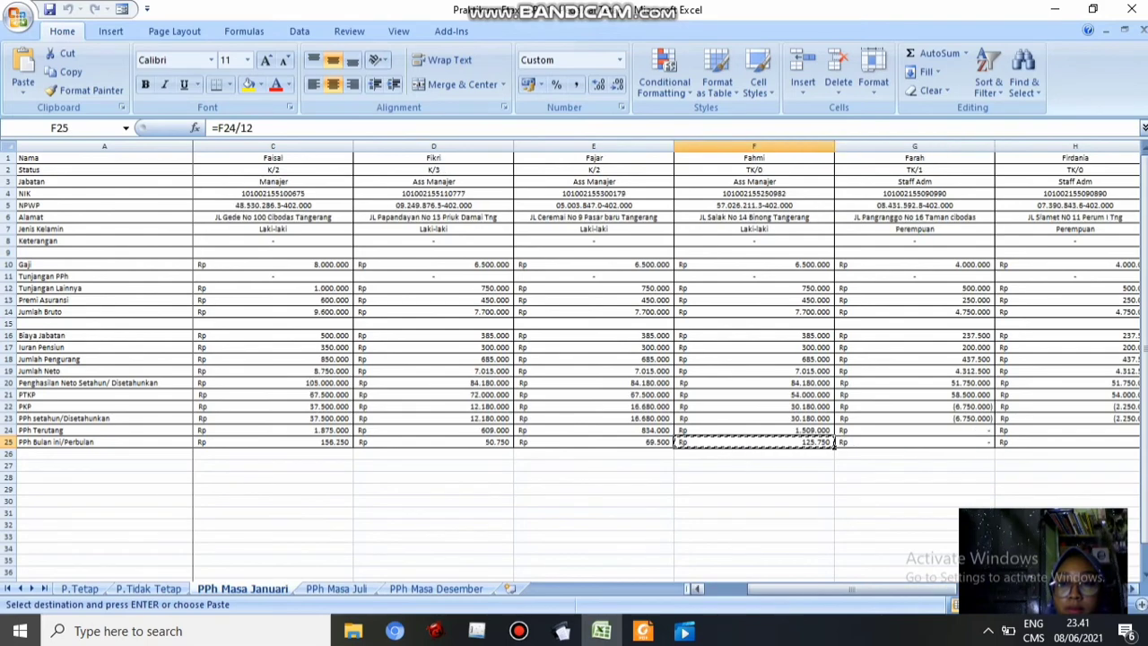
click(273, 206)
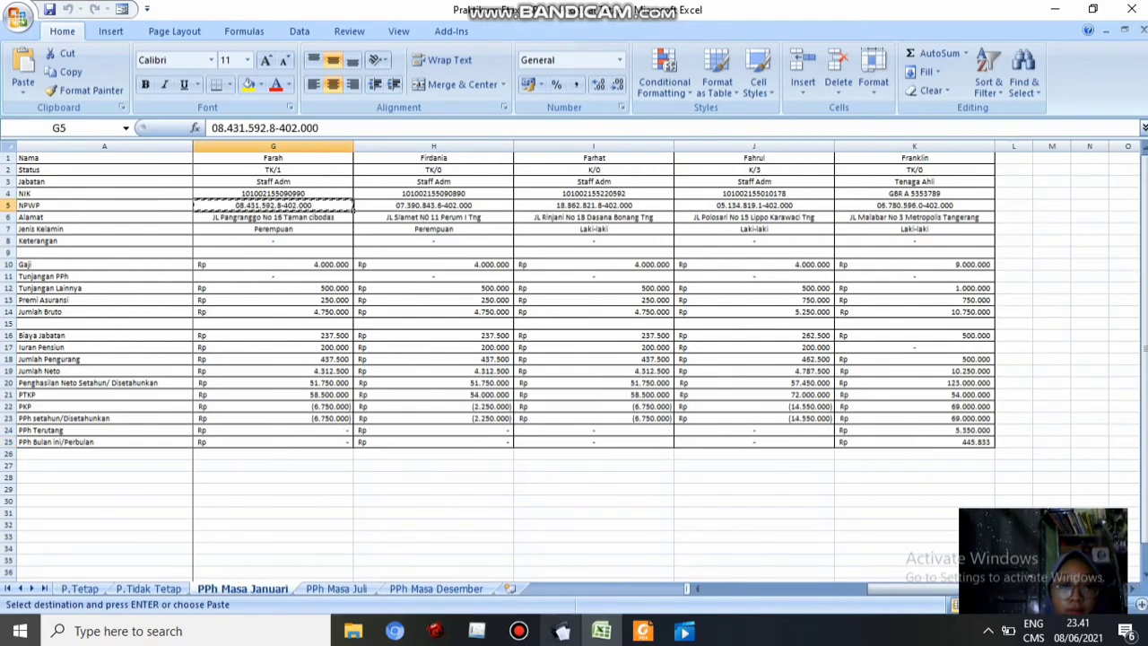
click(562, 631)
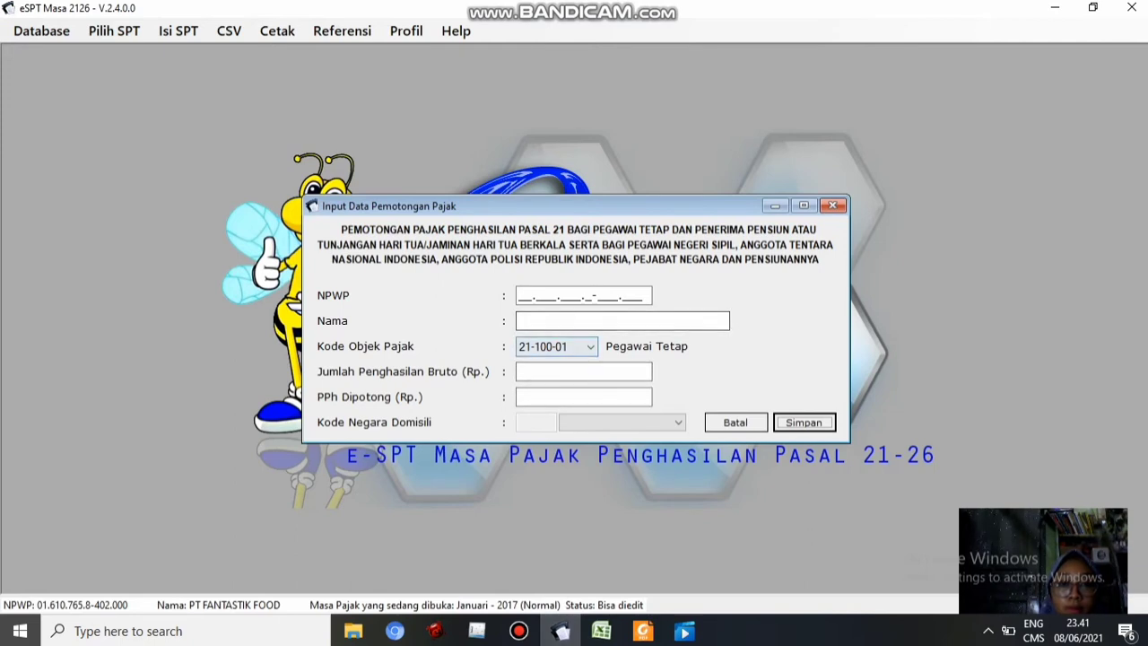
click(526, 297)
key(ctrl+v)
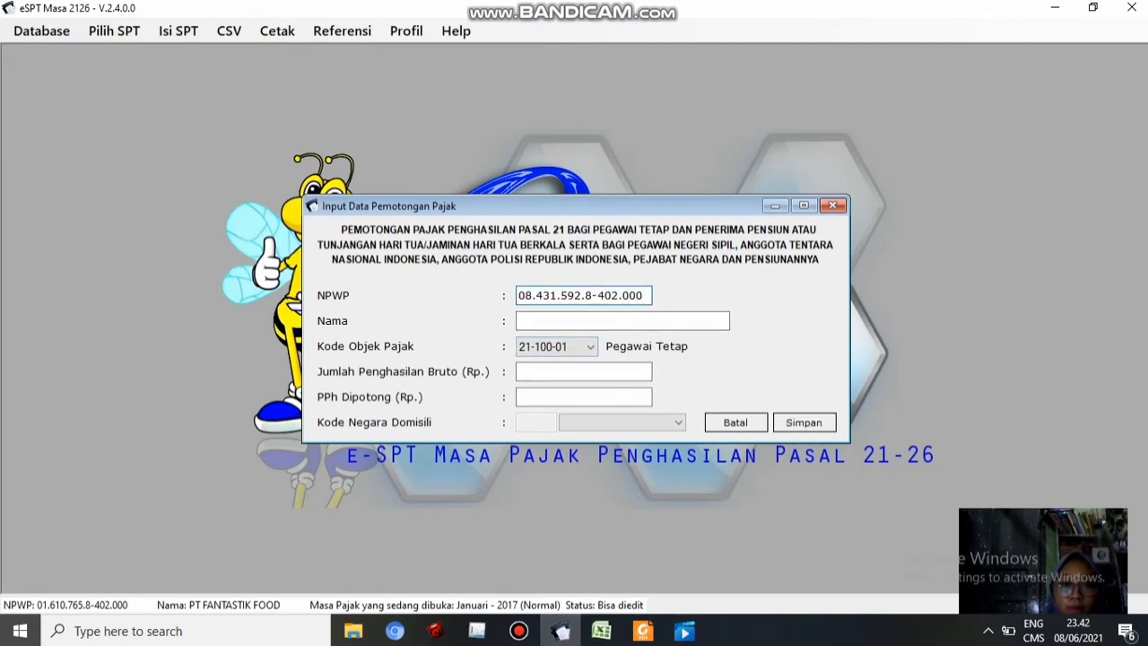
click(529, 321)
text(f)
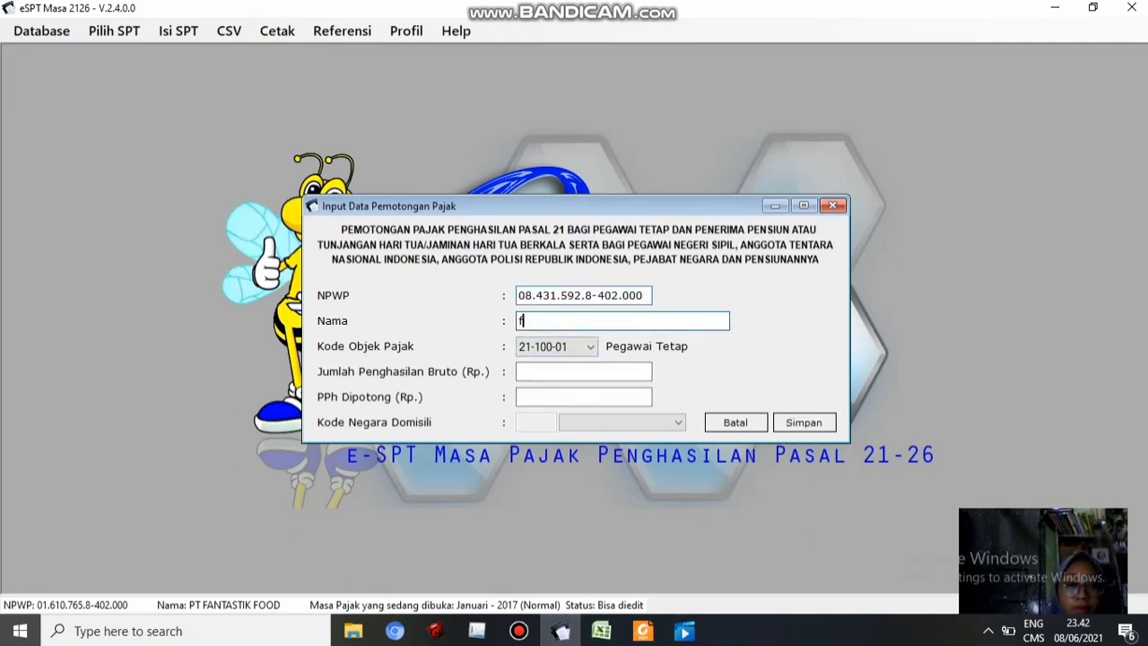
key(BackSpace)
text(Fara)
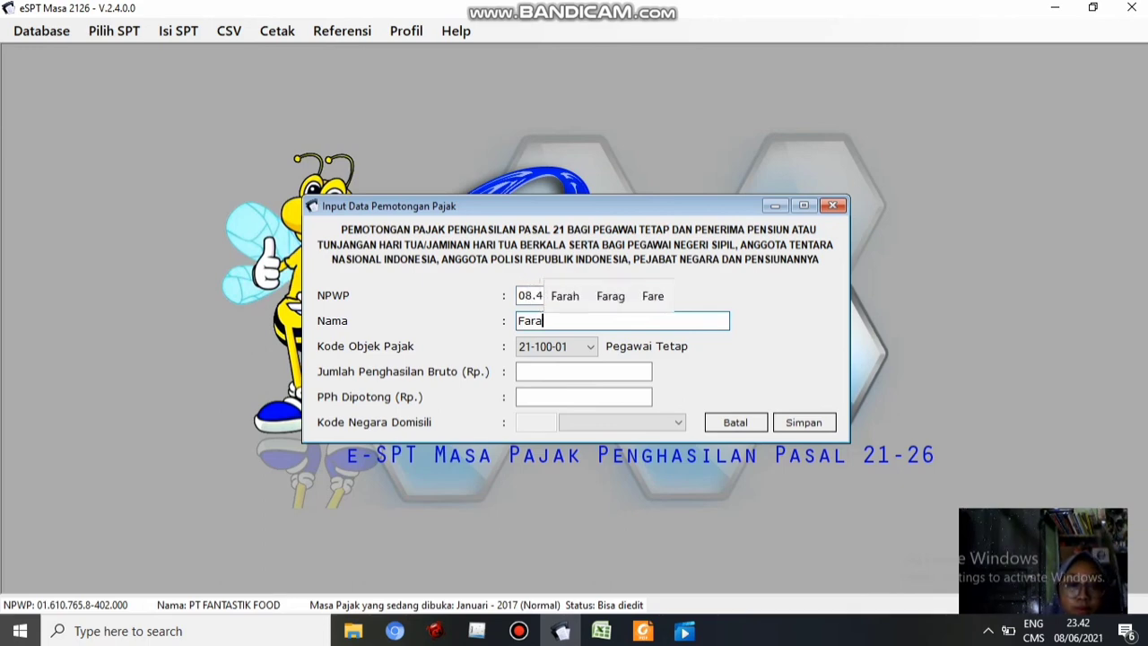
text(h)
click(584, 371)
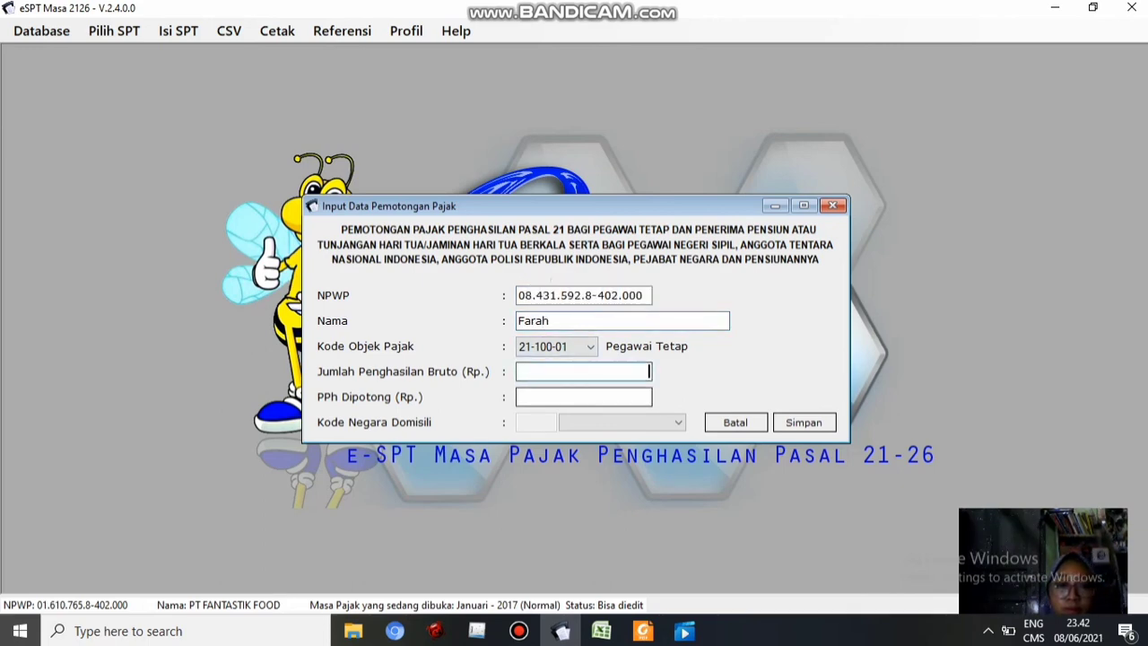
click(602, 630)
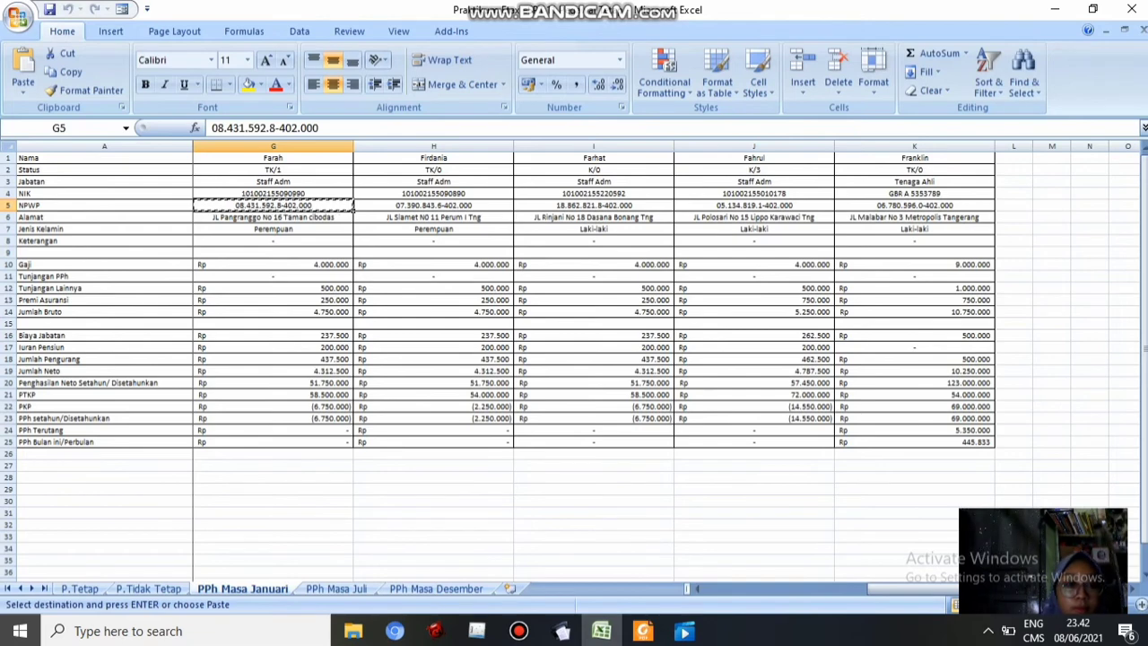
click(273, 312)
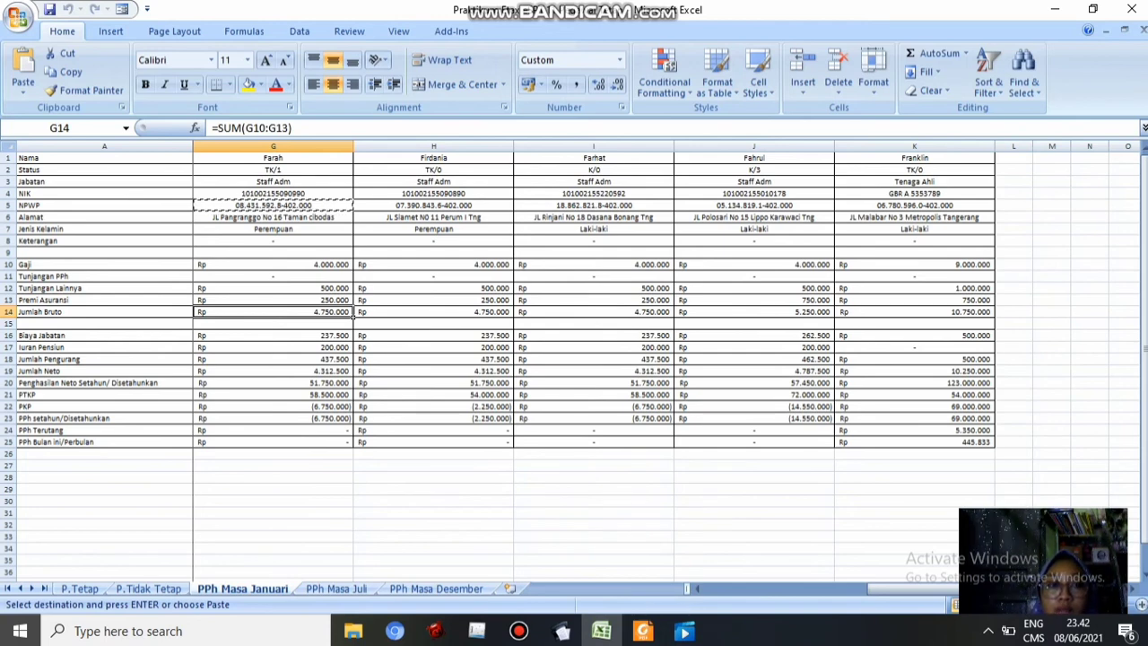
Replace the NPWP with the one from K5 and name the employee Franklin
click(915, 205)
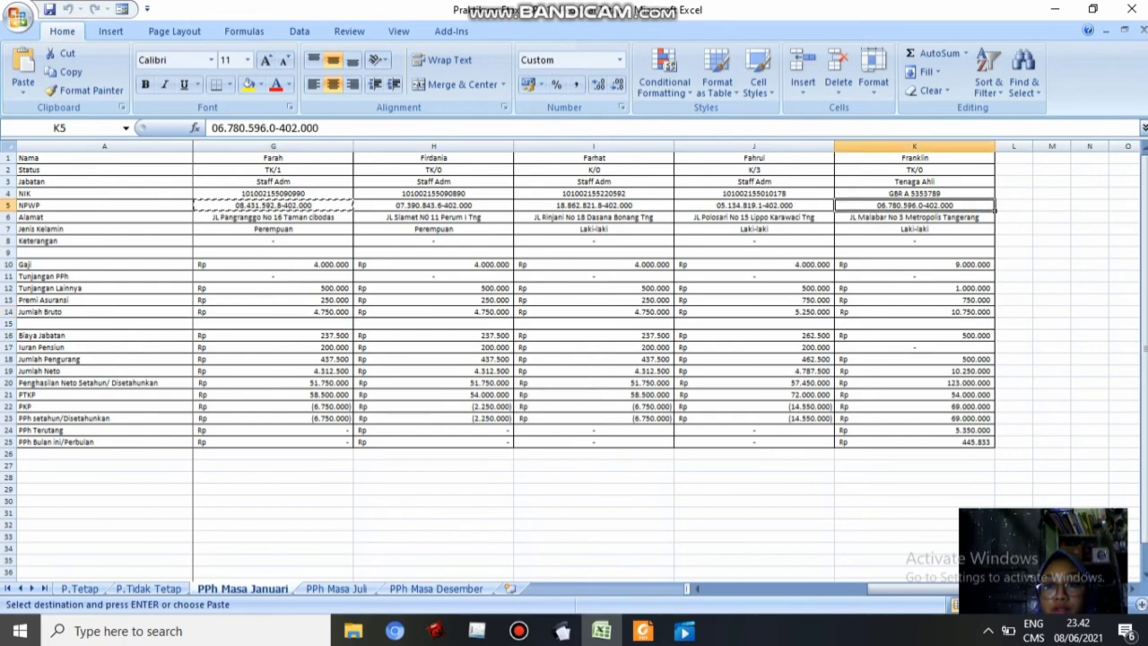
key(ctrl+c)
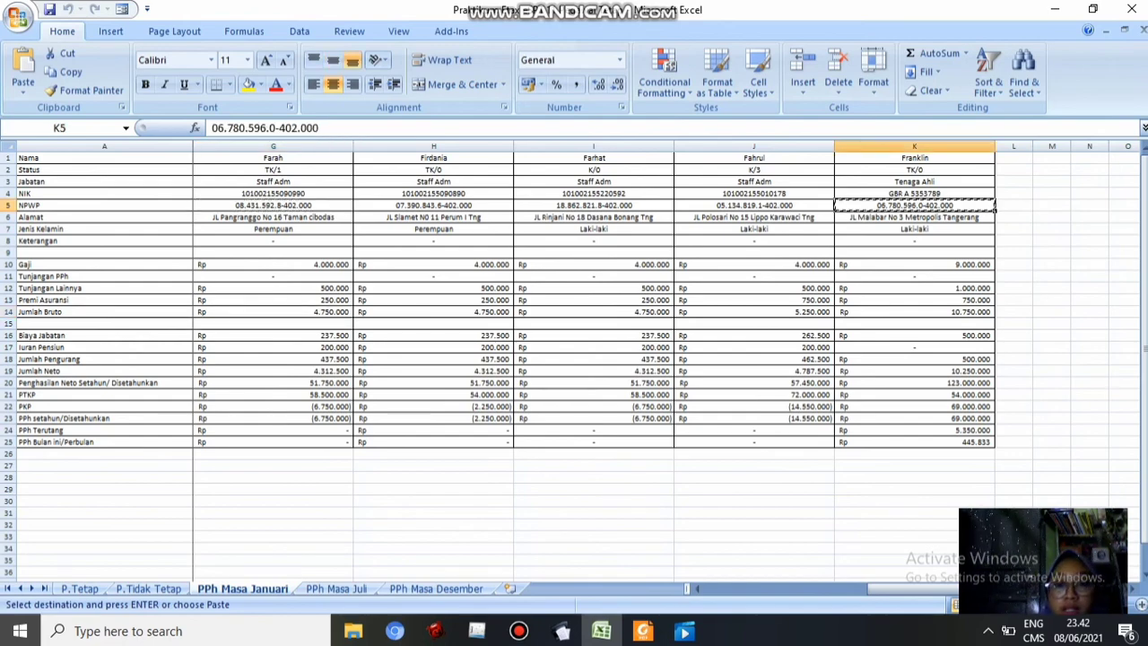
click(562, 631)
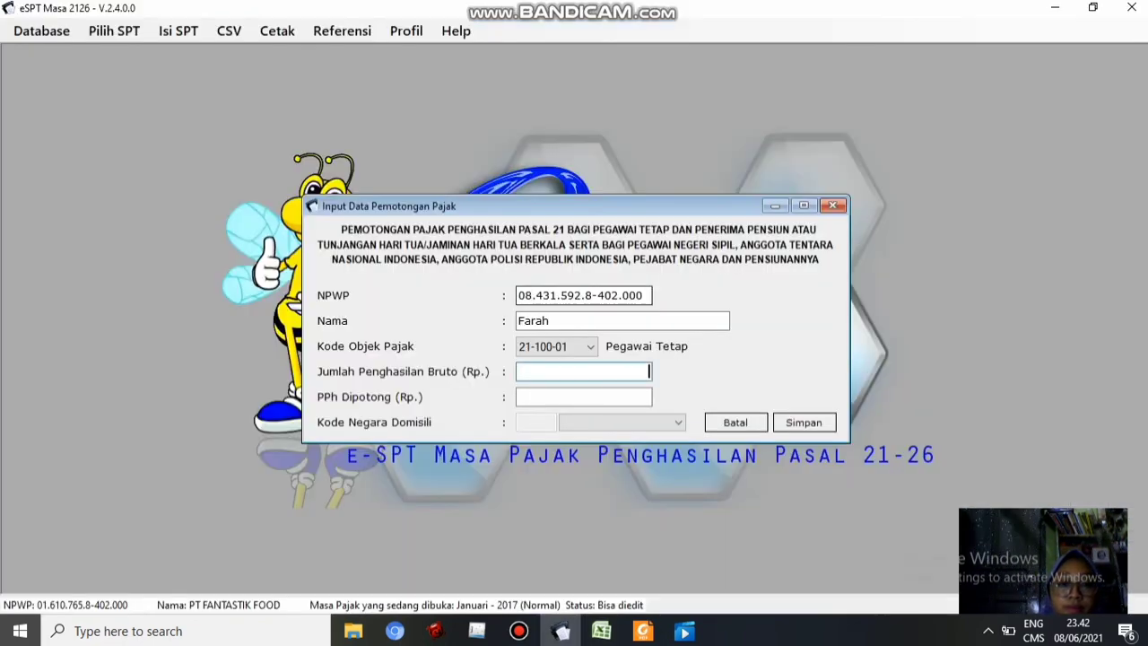
drag(643, 296, 520, 295)
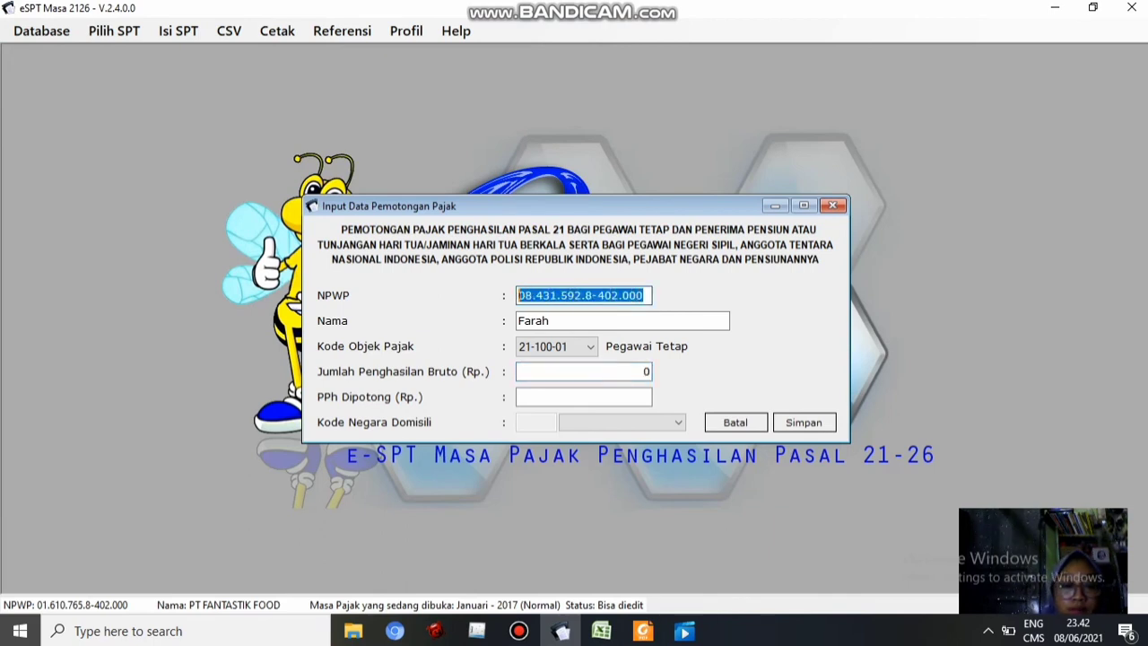
key(ctrl+v)
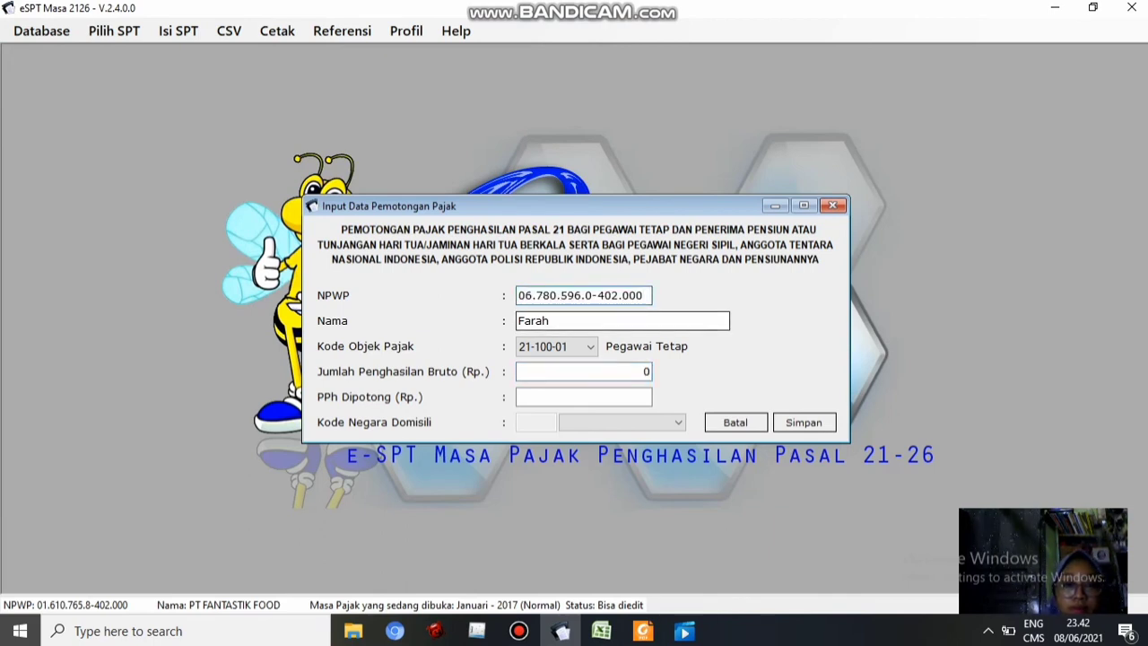
click(551, 320)
text(Fr)
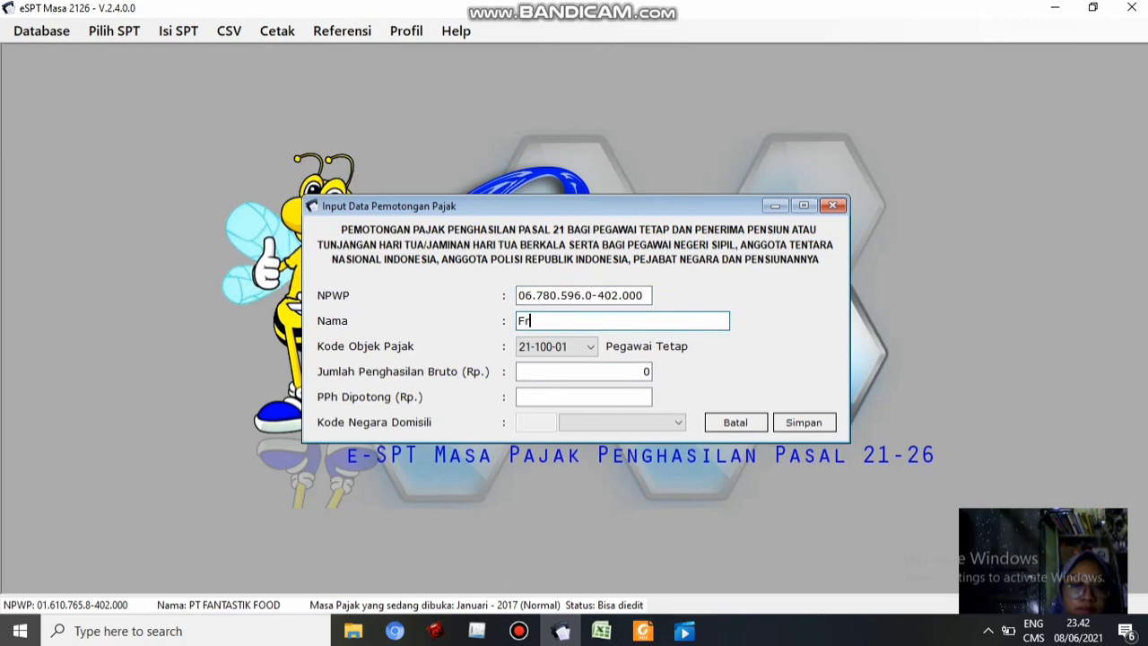
text(ankli)
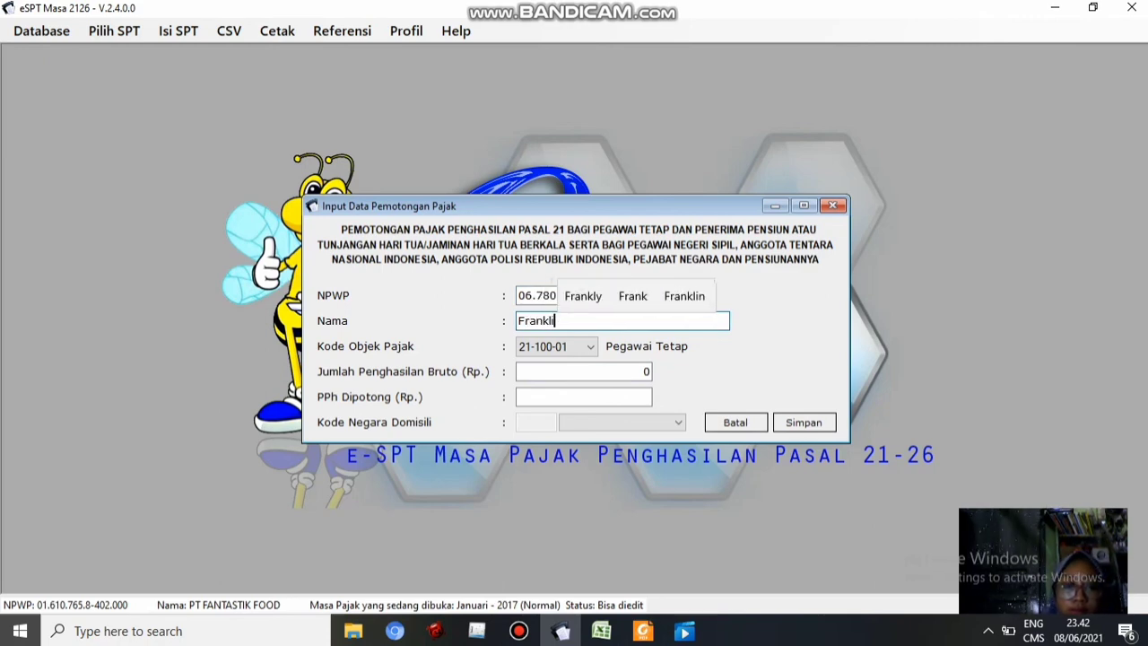
text(n)
click(588, 371)
Enter 445.833 from K25 as PPh withheld and save the record
click(601, 631)
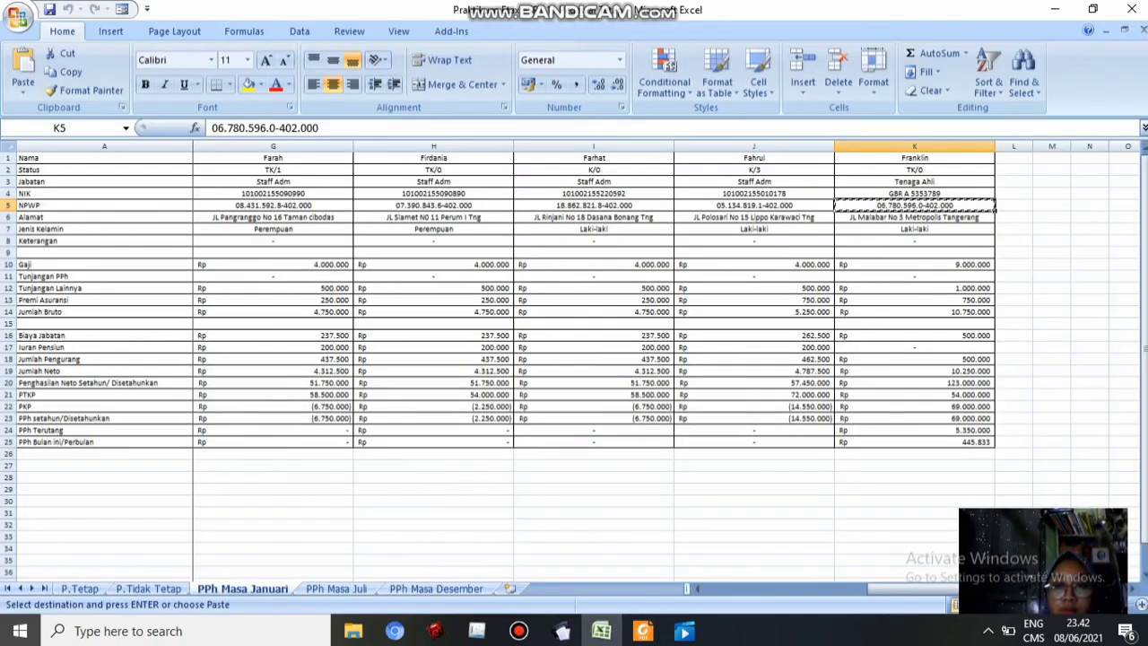
click(914, 312)
key(ctrl+c)
click(561, 630)
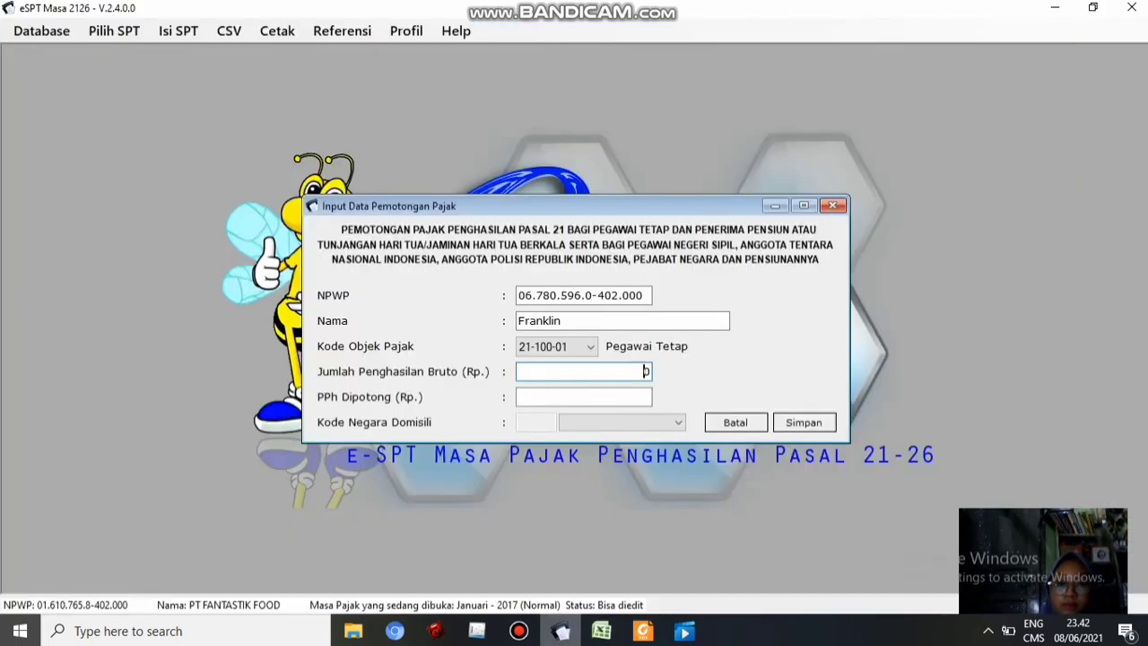
click(601, 631)
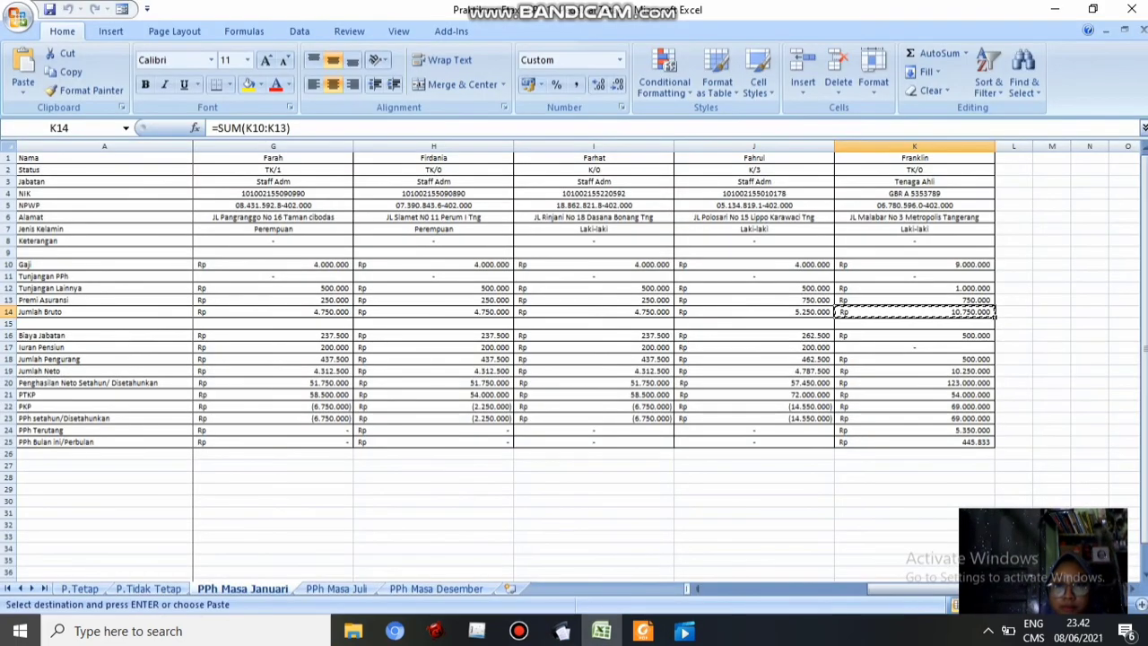
click(915, 442)
key(ctrl+c)
click(562, 631)
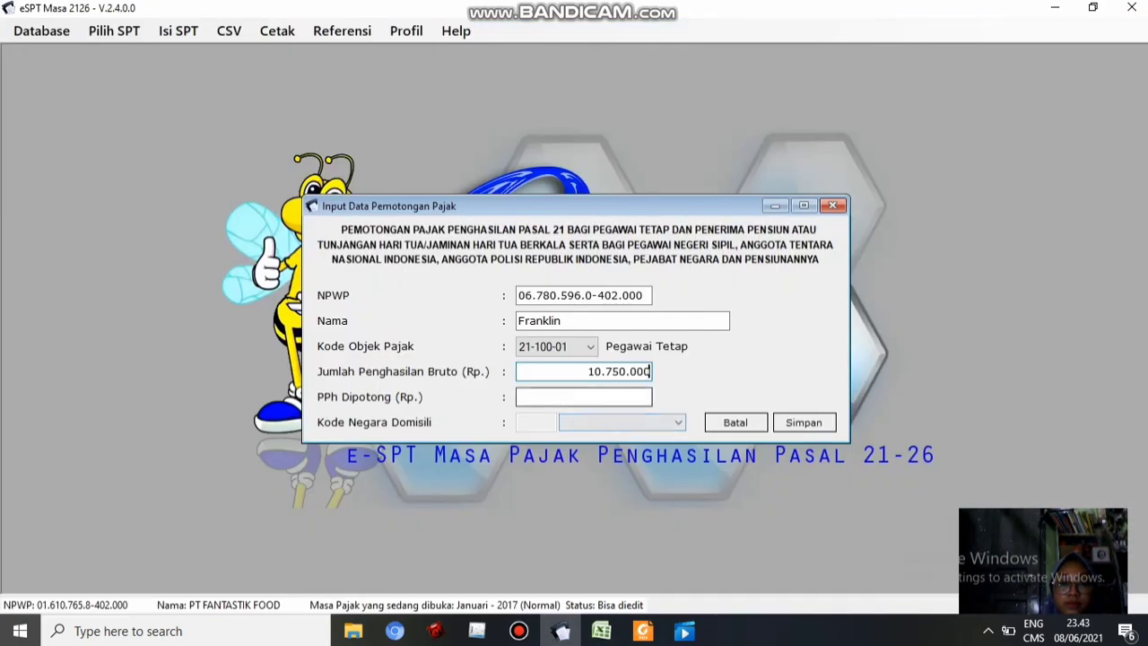
click(587, 396)
key(ctrl+v)
click(804, 423)
click(723, 388)
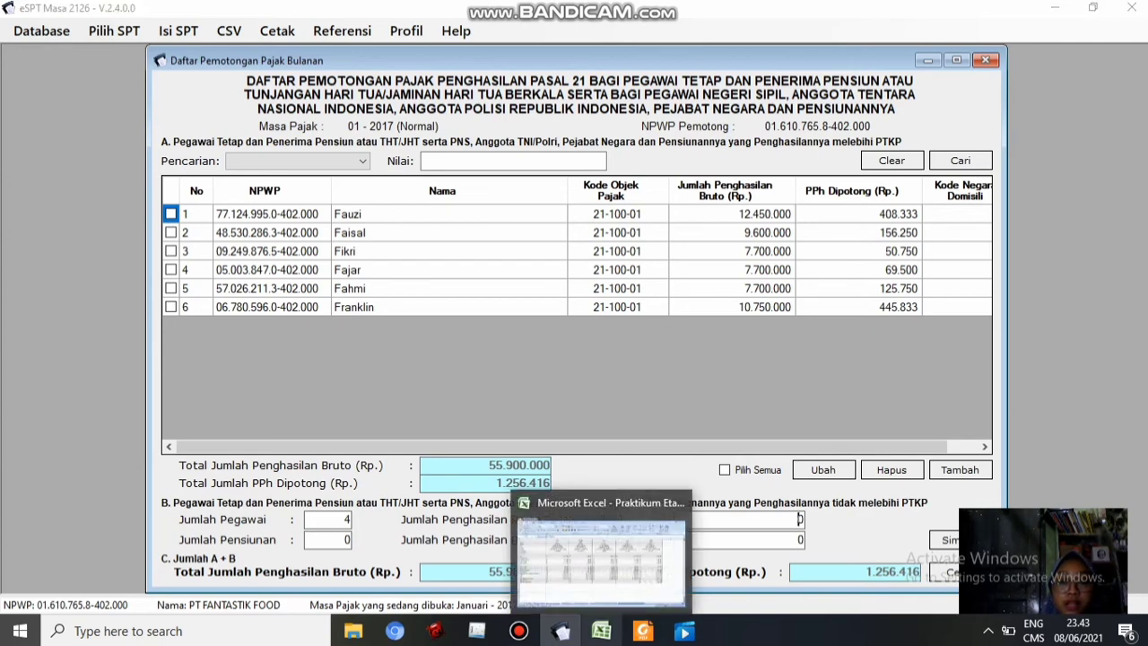
Enter =SUM(G14:J14) in cell G31 to total the four staff gross incomes, 19.500.000
click(601, 631)
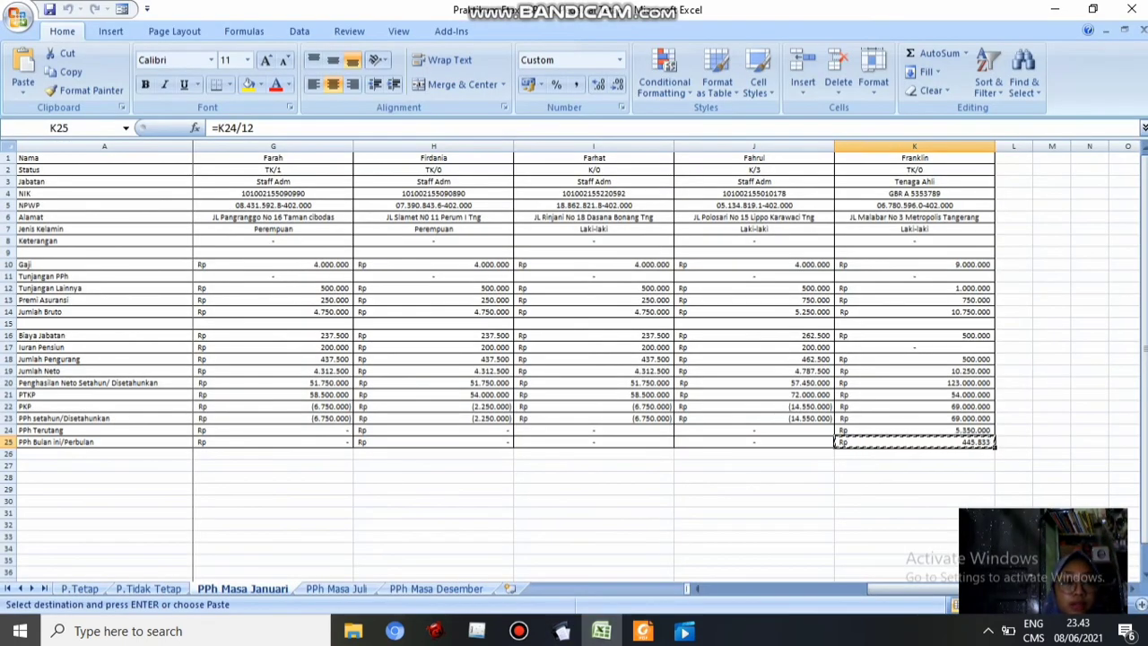
click(273, 513)
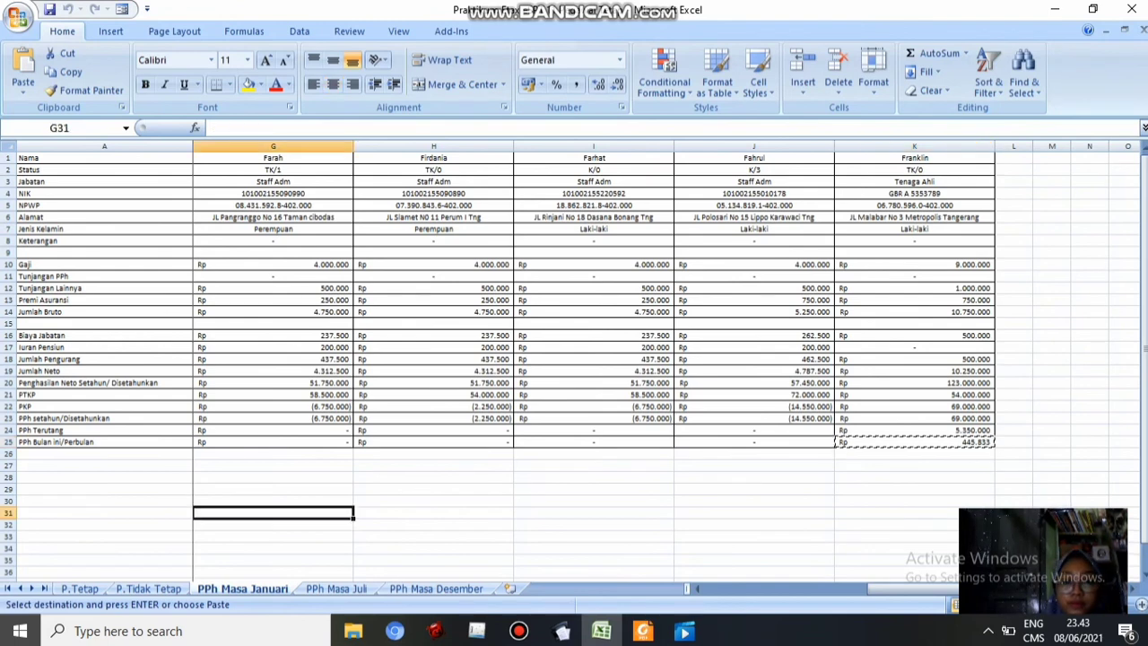
text(=sum)
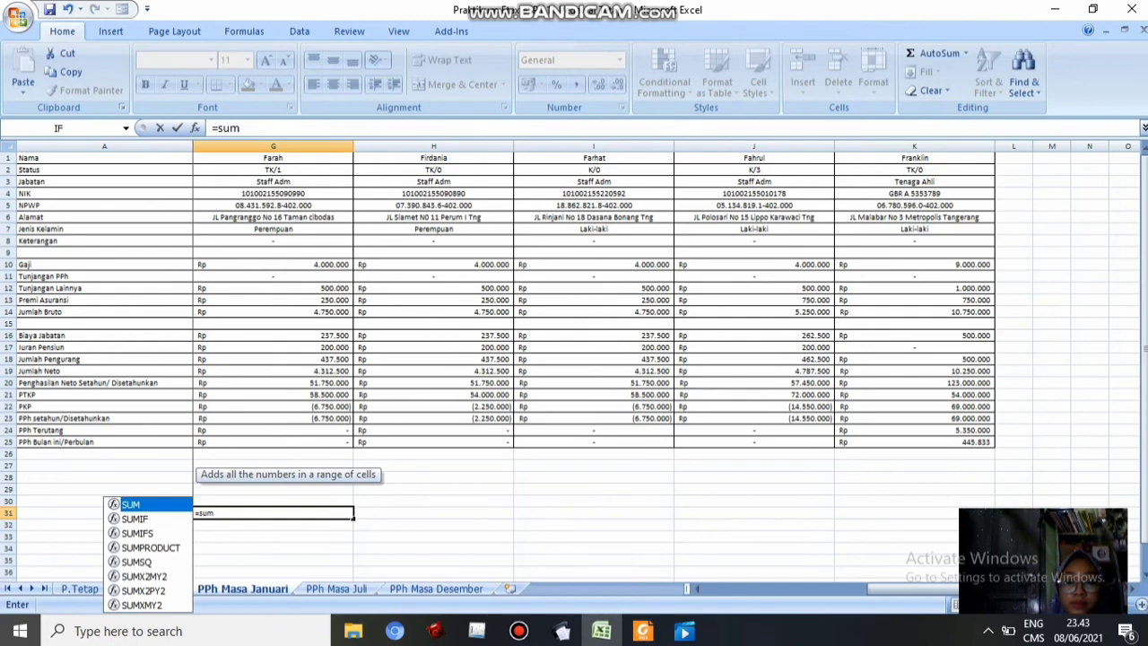
text(()
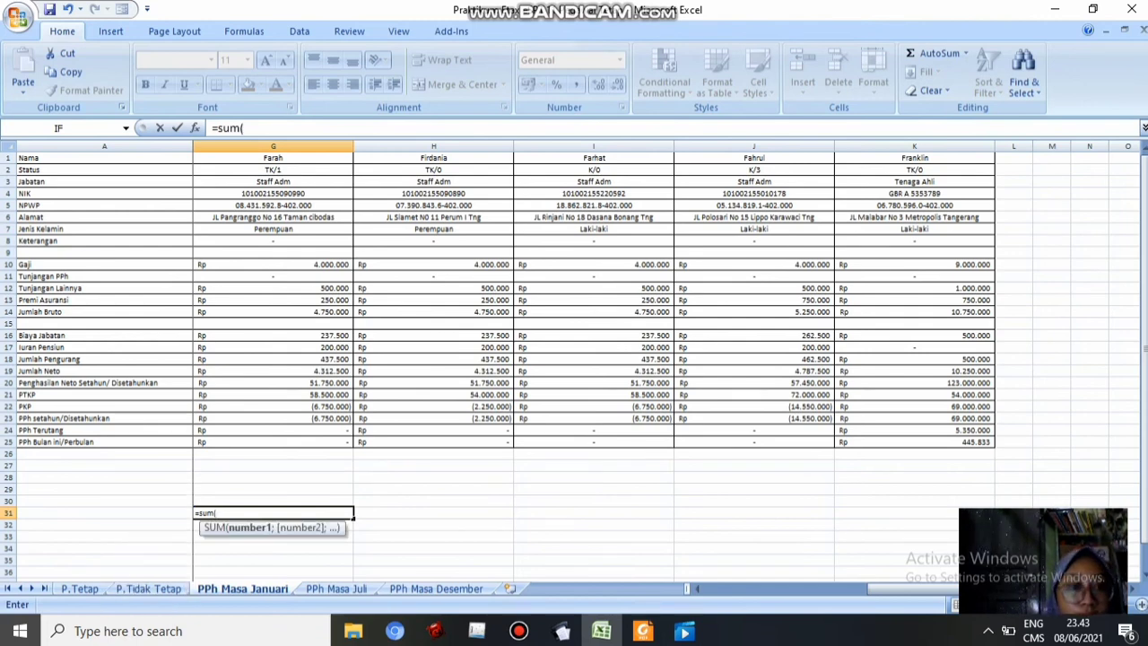
drag(269, 312, 675, 314)
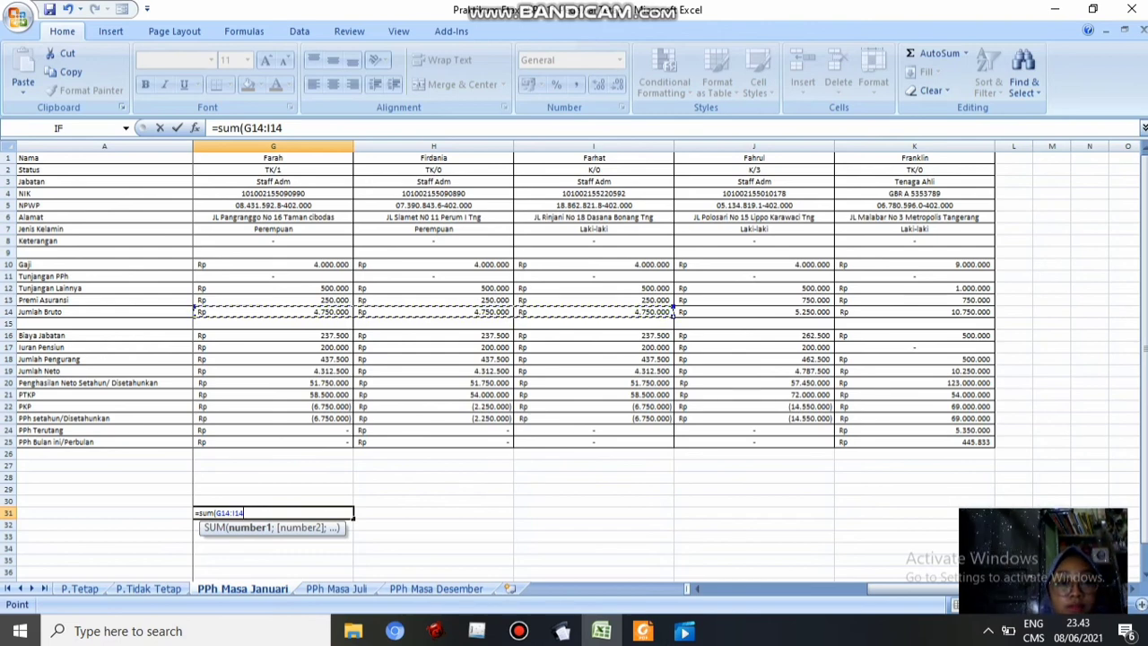
key(Down)
drag(337, 314, 835, 313)
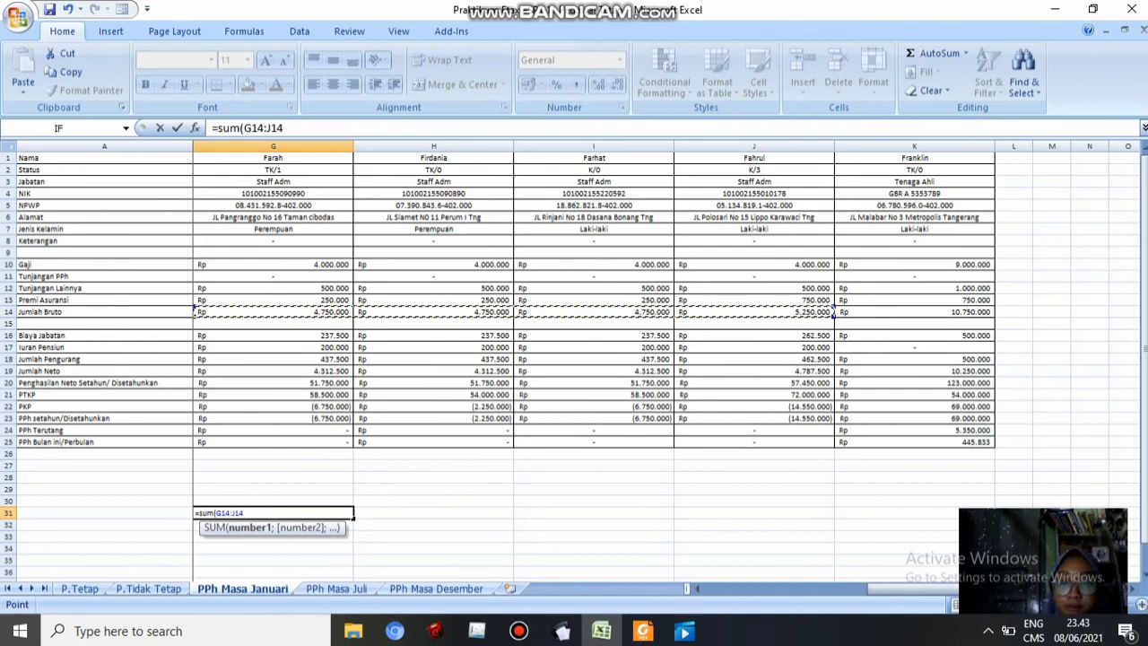
text())
key(Return)
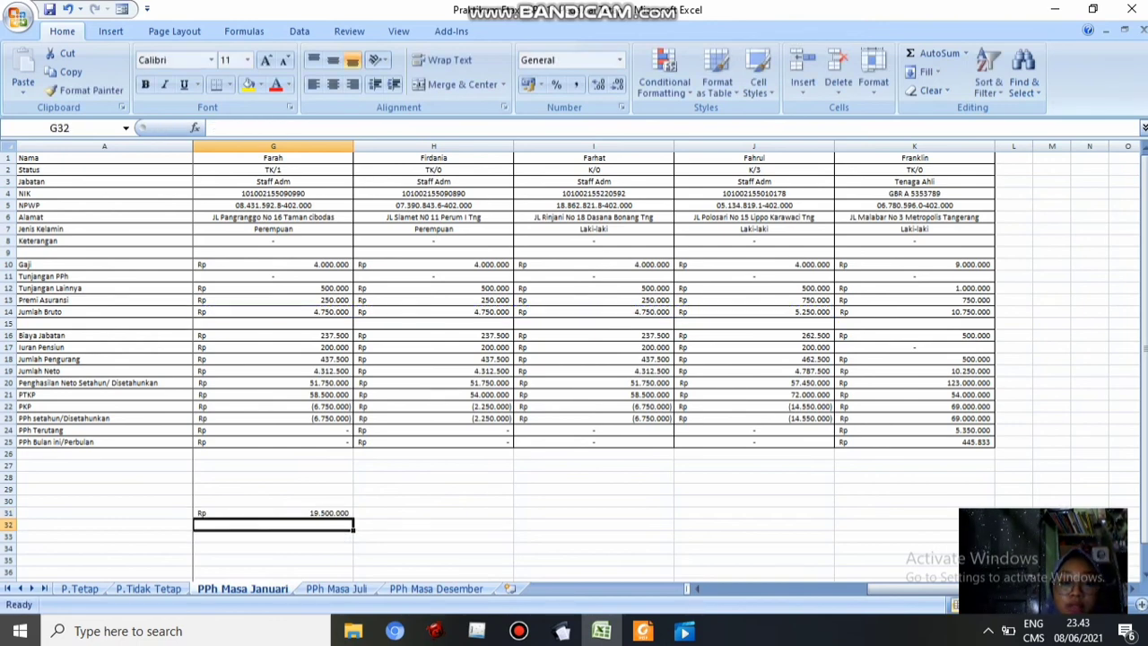
Save section B (4 employees, 19.500.000 gross; total 75.400.000) and close the Daftar Pemotongan list
click(561, 631)
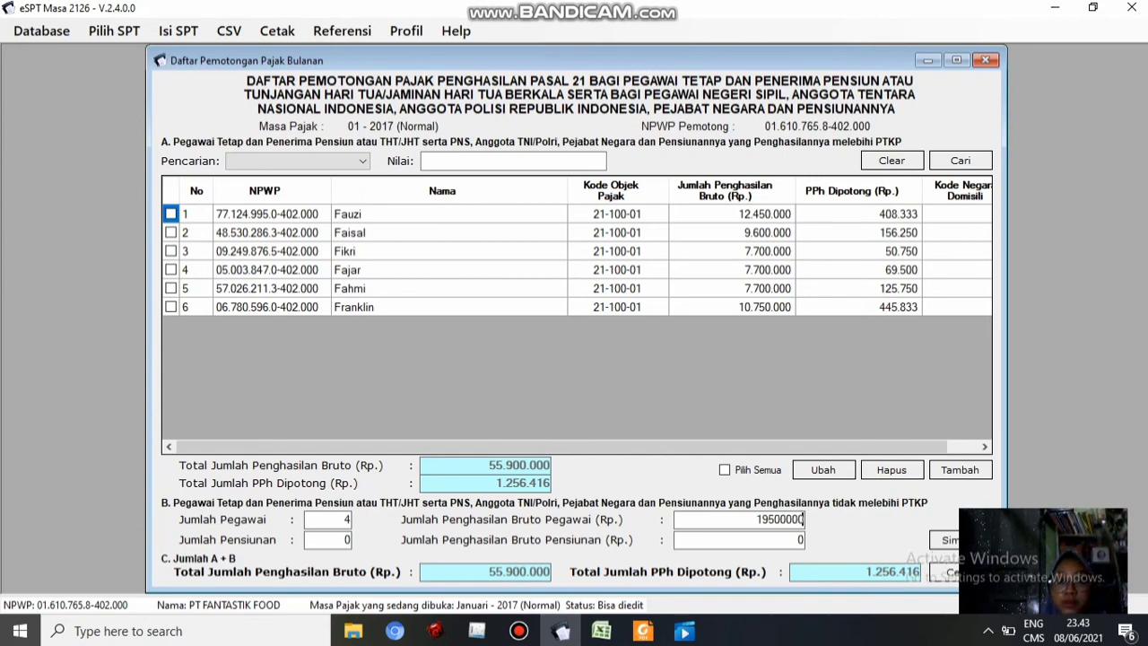
click(944, 539)
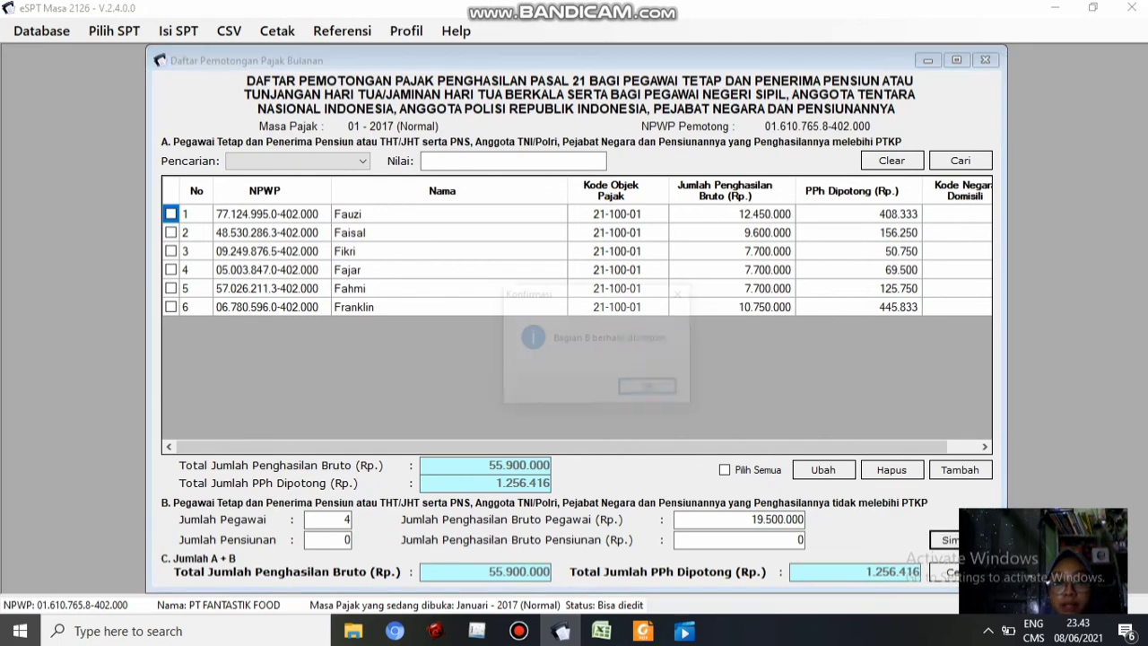
key(Return)
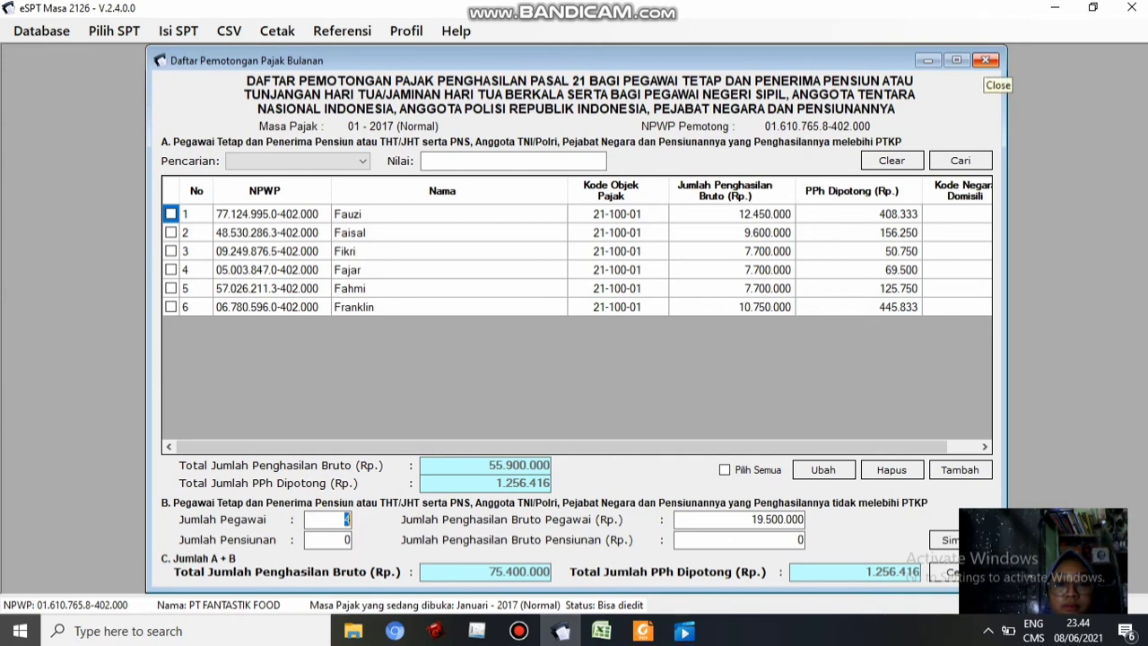
click(986, 60)
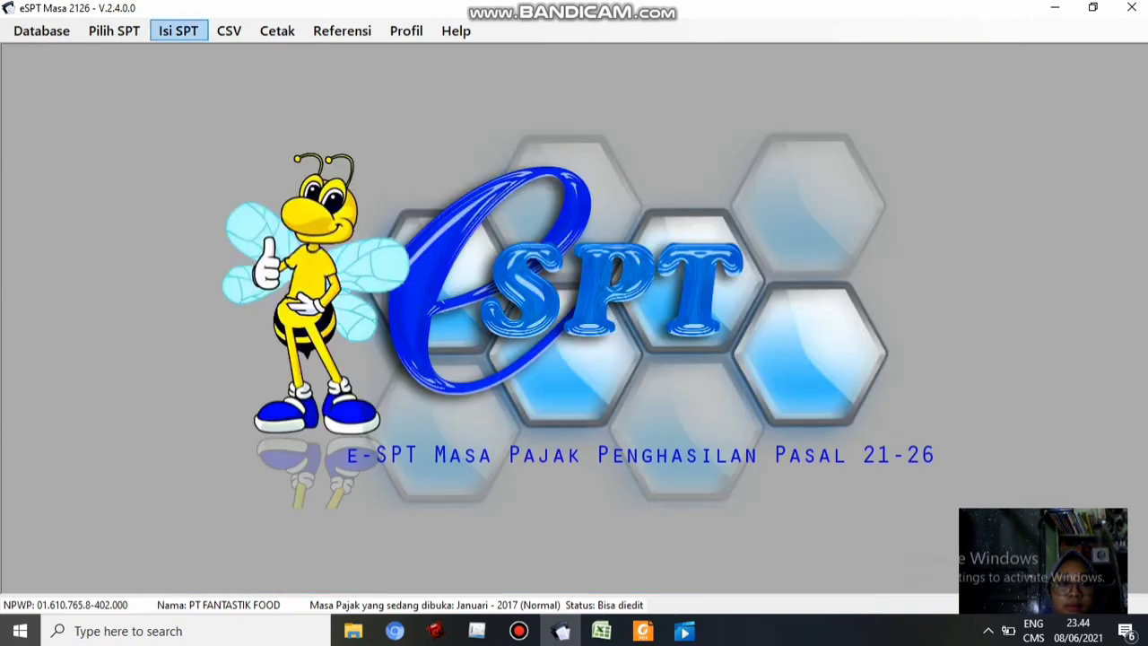
Open the SPT Induk (1721) form for January 2017 from Isi SPT
click(179, 30)
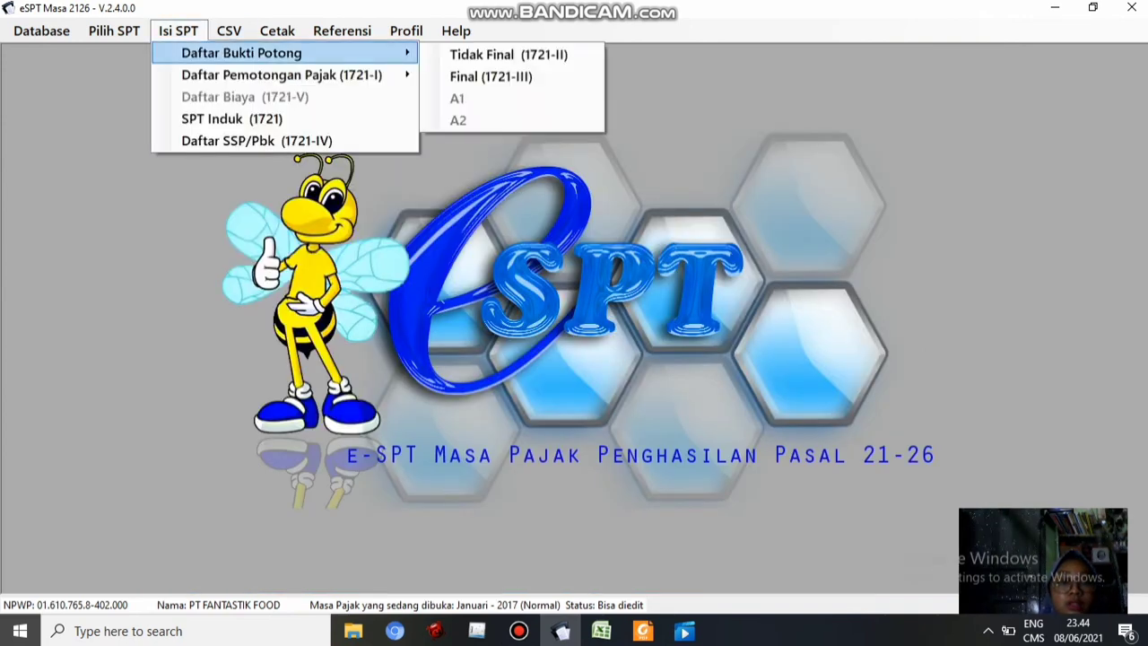
mouse_move(281, 74)
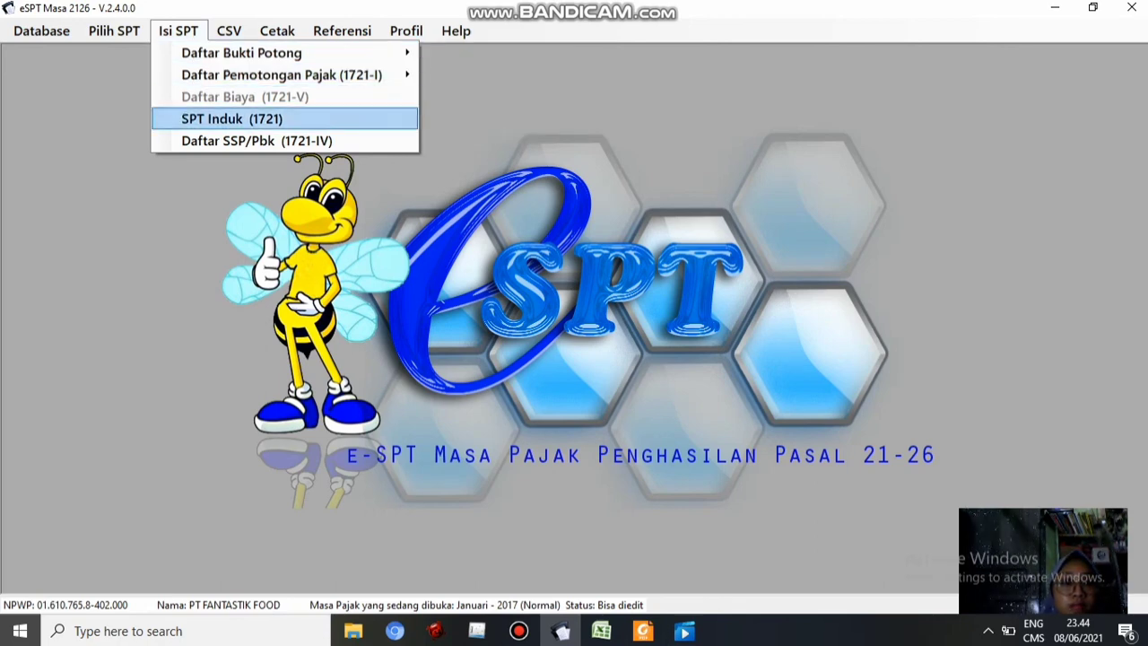
click(233, 118)
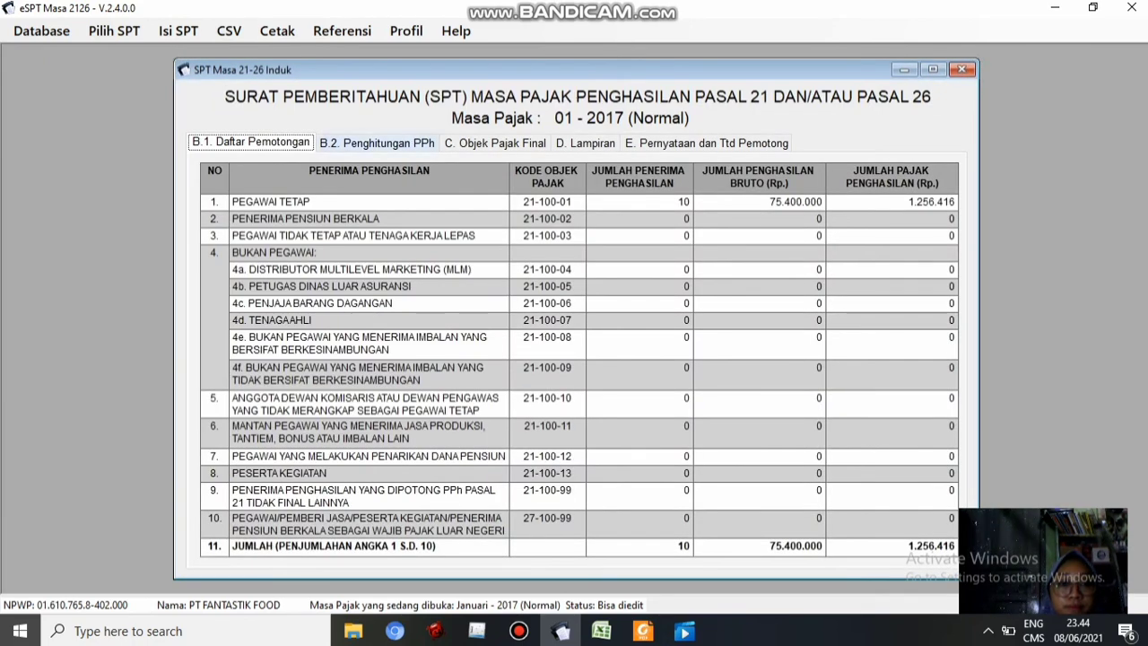
Review parts B.2, C and D, ending on E. Pernyataan dan Ttd Pemotong
click(377, 143)
click(251, 142)
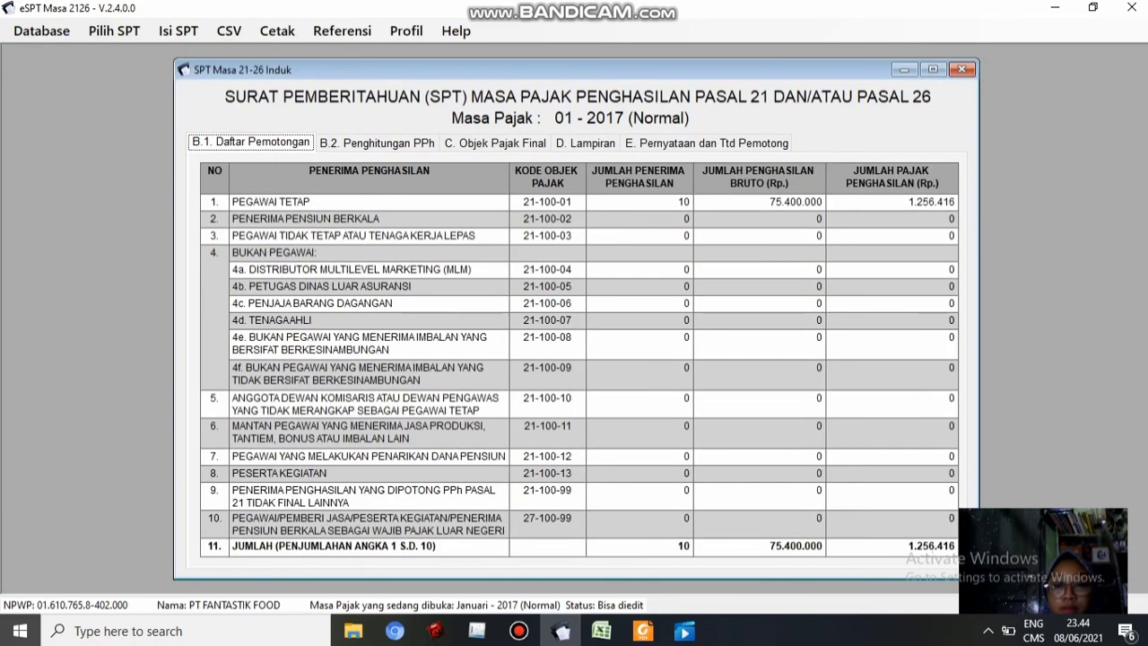
click(377, 143)
click(495, 143)
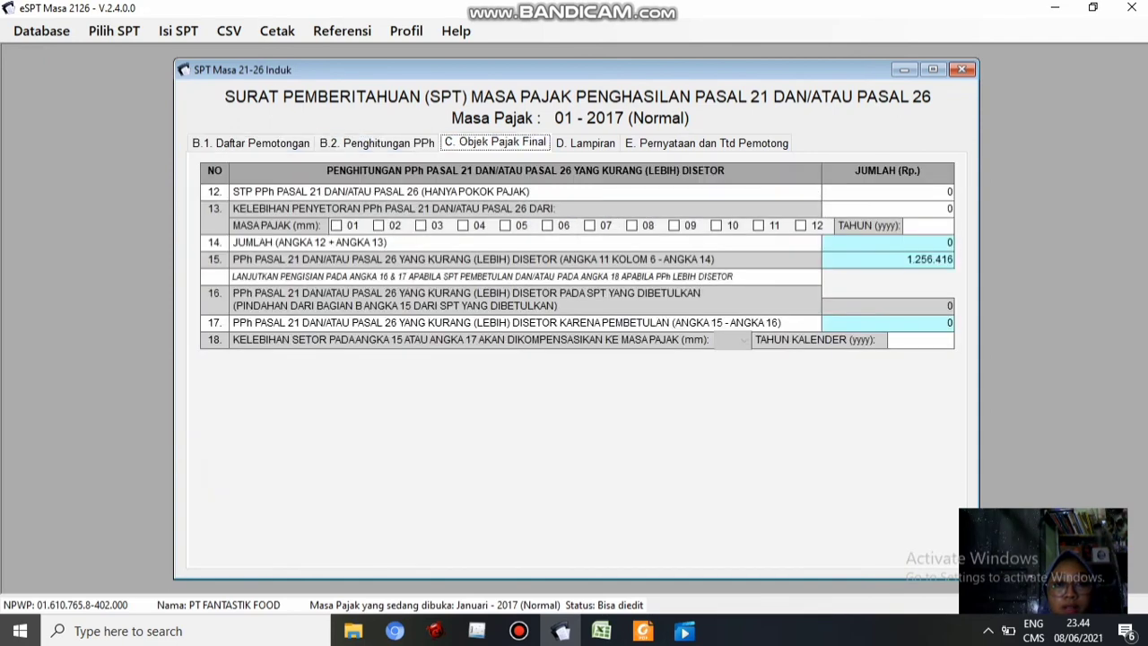
click(586, 143)
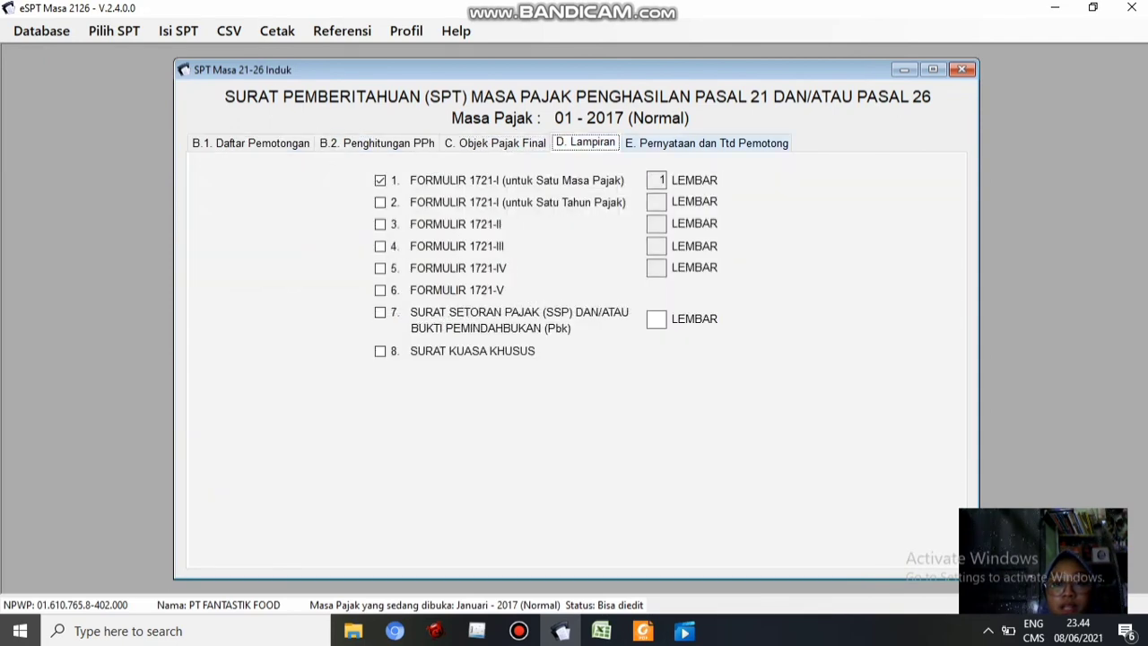
click(707, 143)
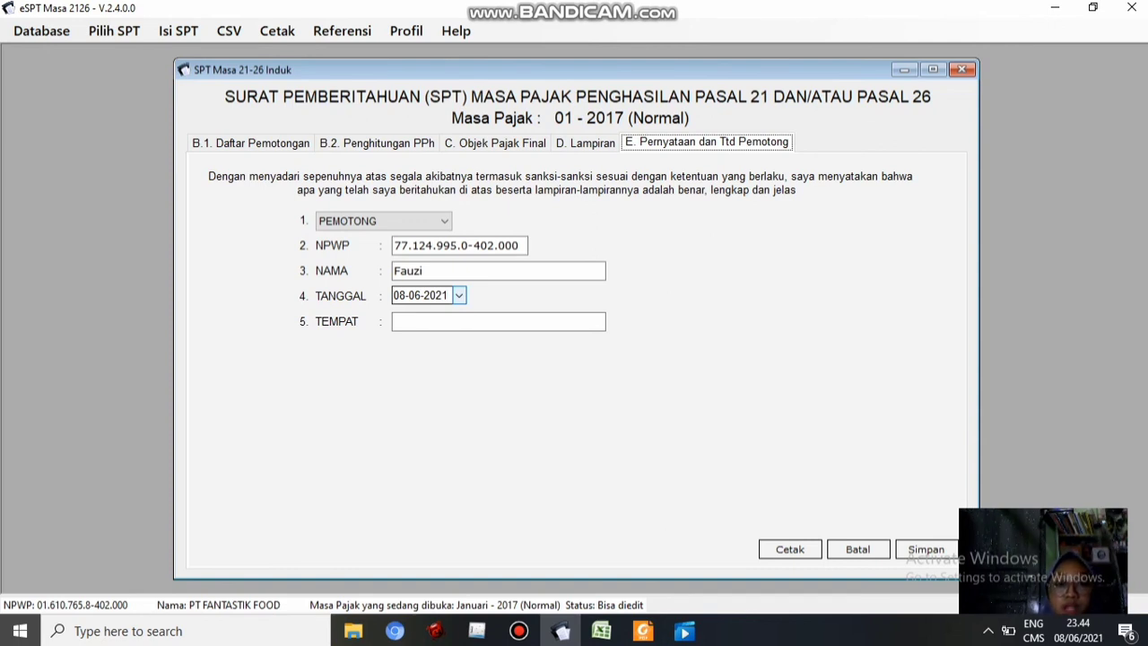
Set the SPT Induk signing date to 20-02-2017
click(459, 297)
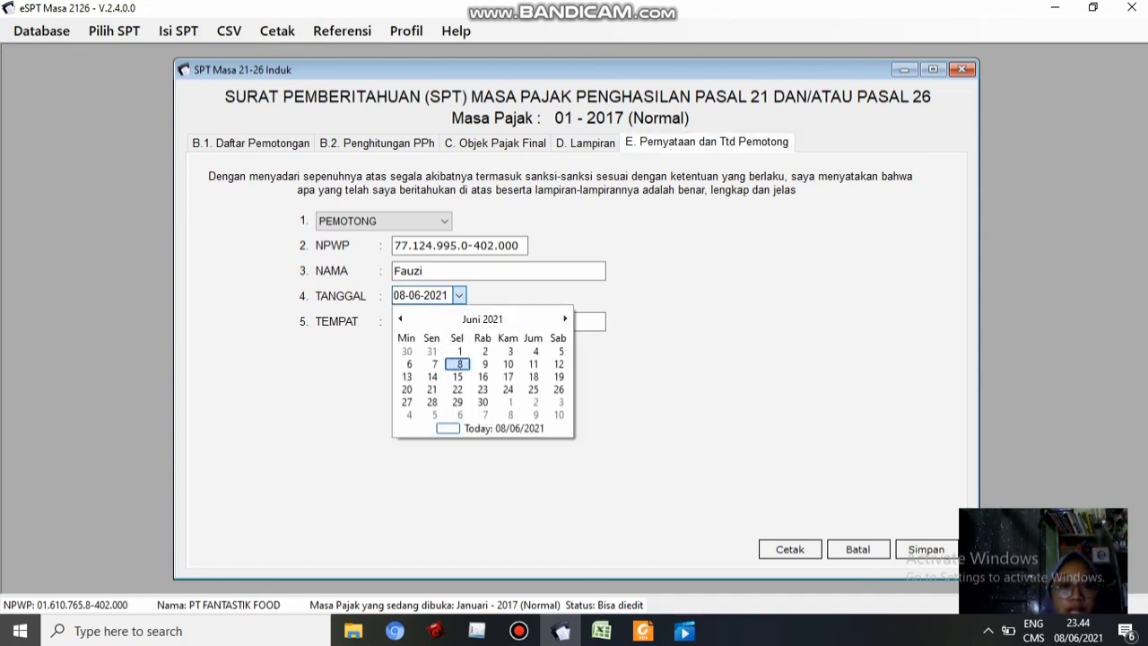
click(482, 319)
click(482, 319)
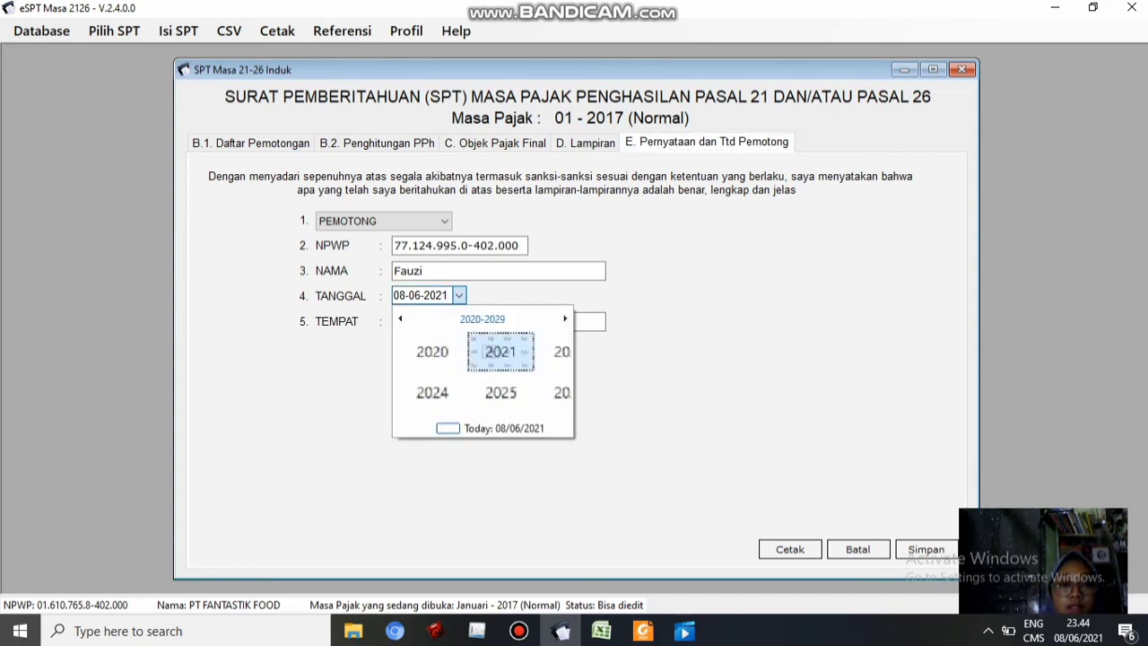
click(400, 319)
click(415, 404)
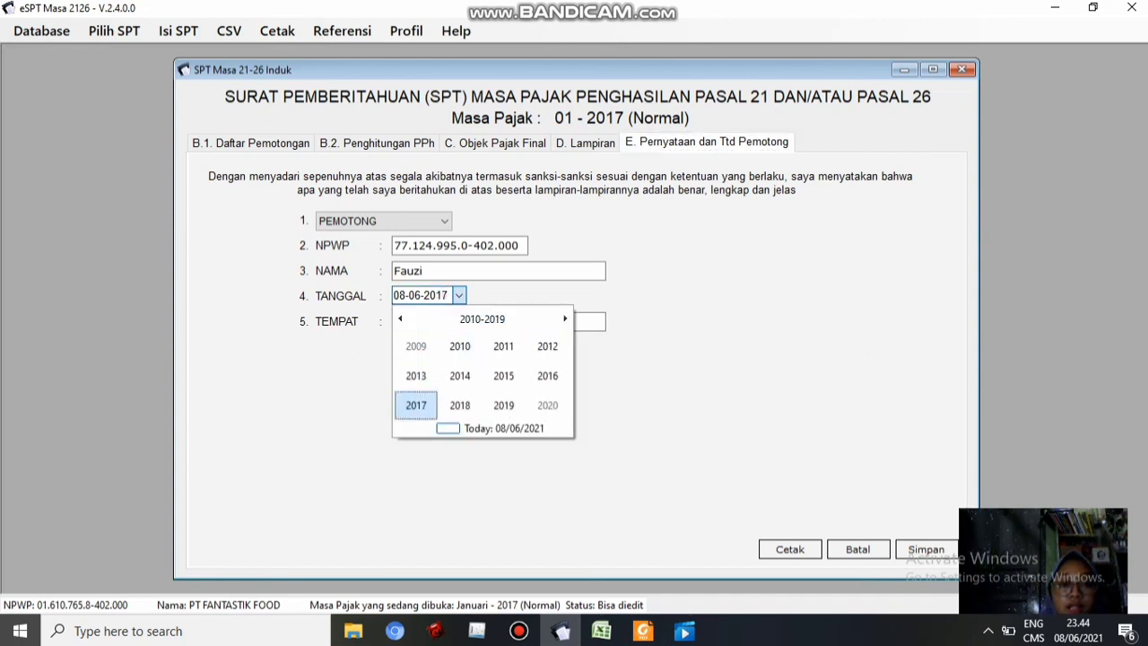
click(459, 346)
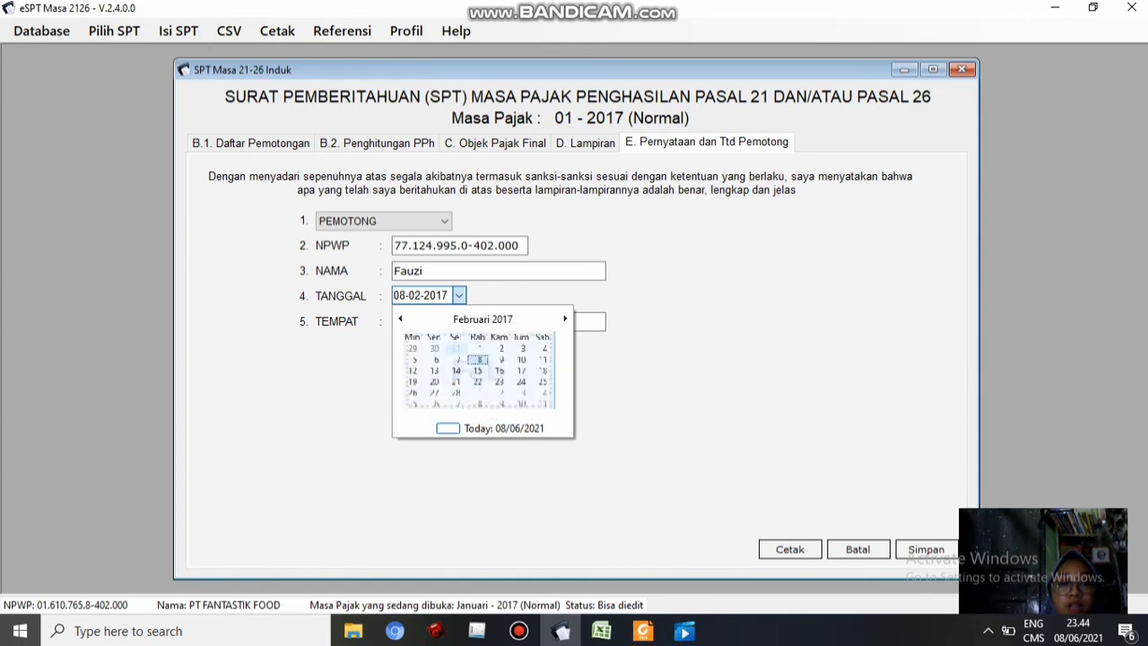
click(433, 389)
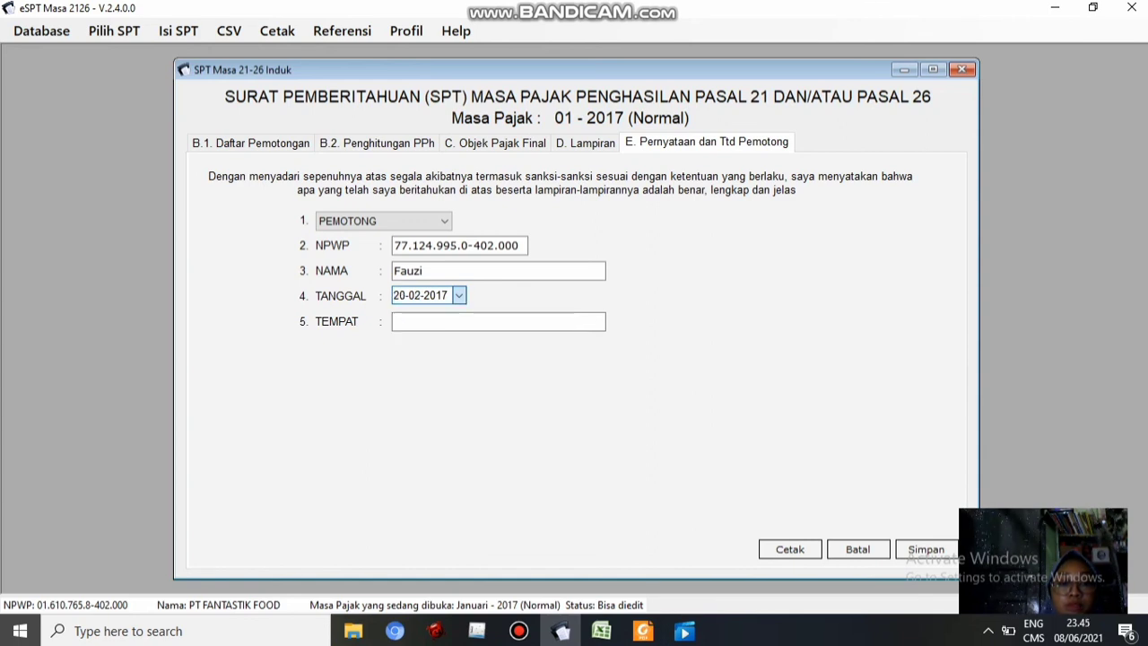
Paste the company address from the case-study PDF as the signing place, save, and close the form
click(445, 321)
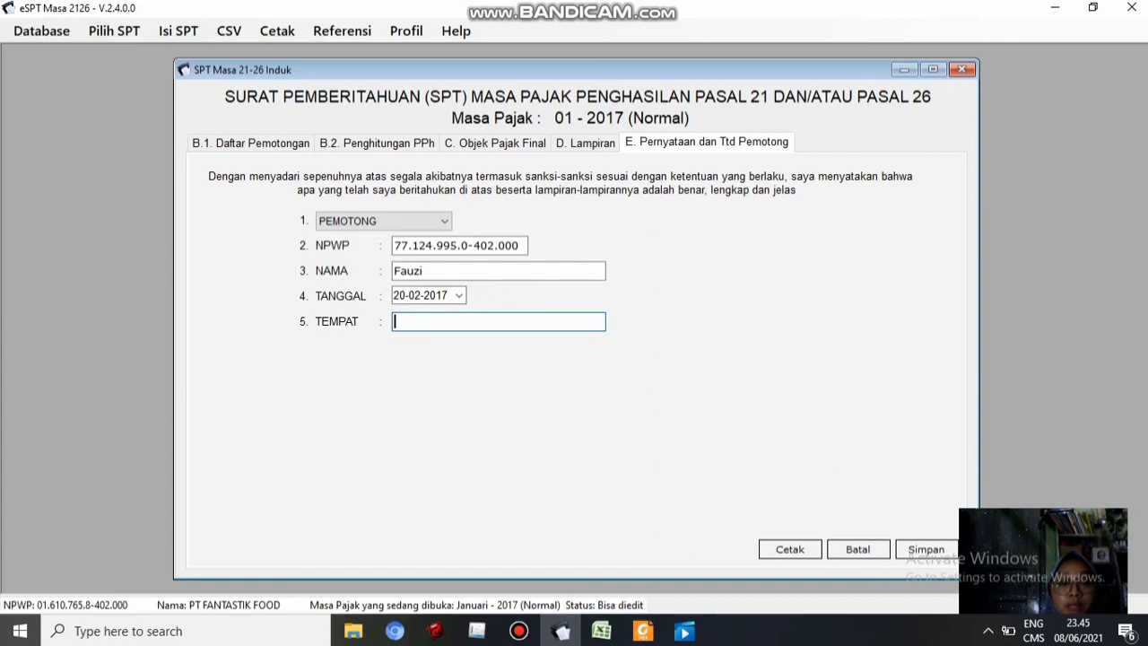
click(643, 630)
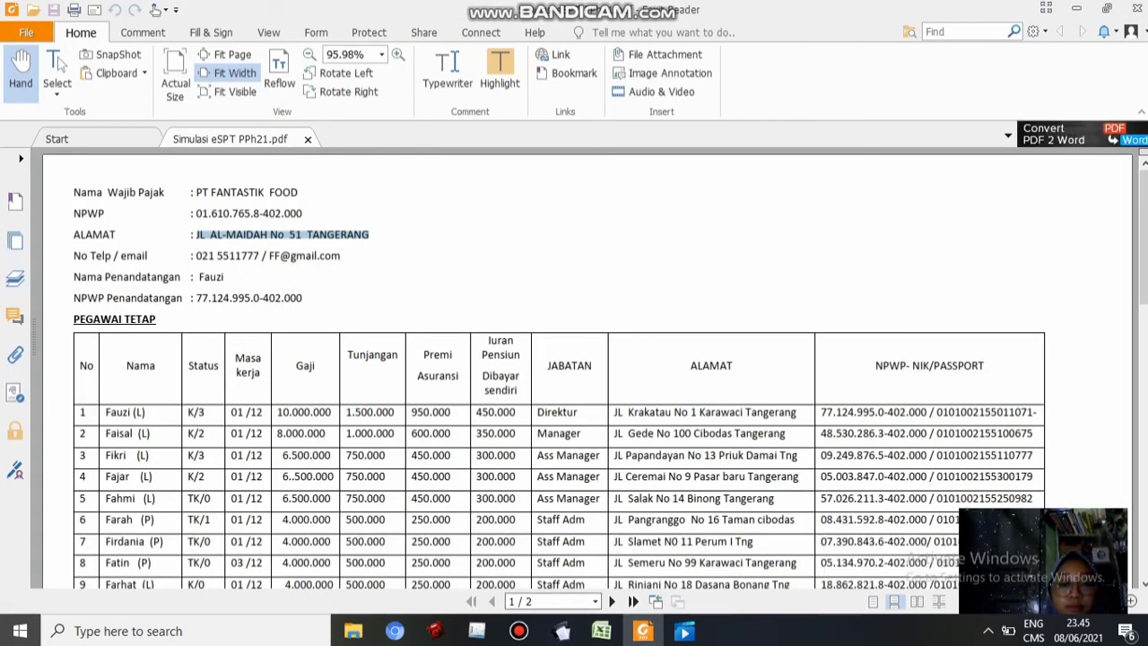
click(562, 630)
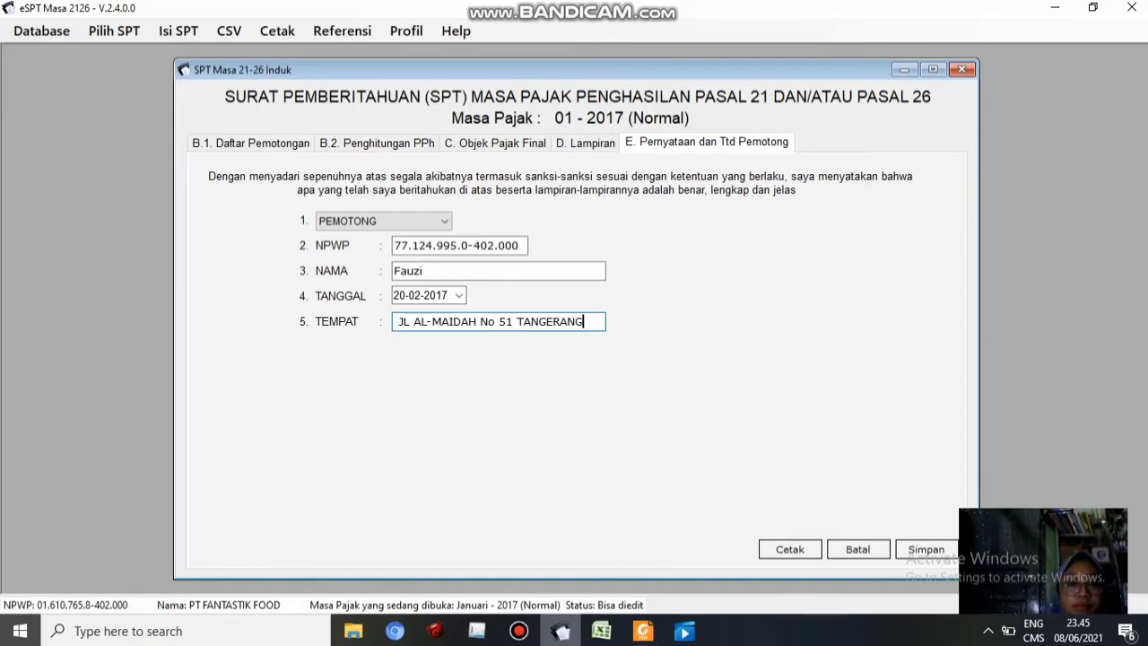
click(926, 549)
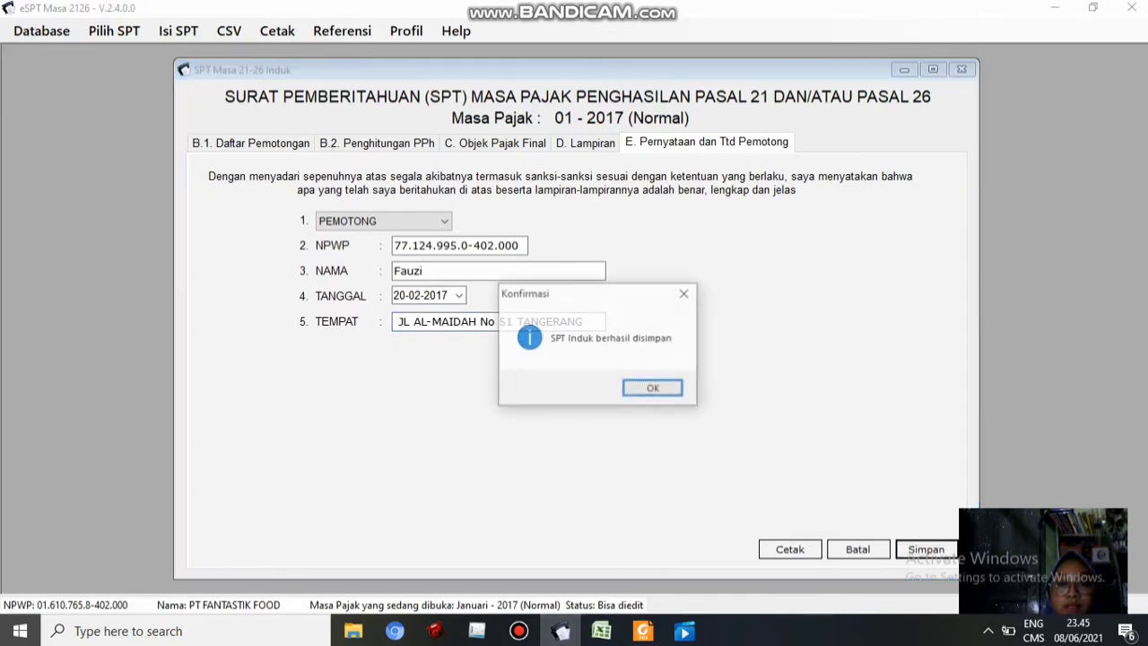
click(653, 388)
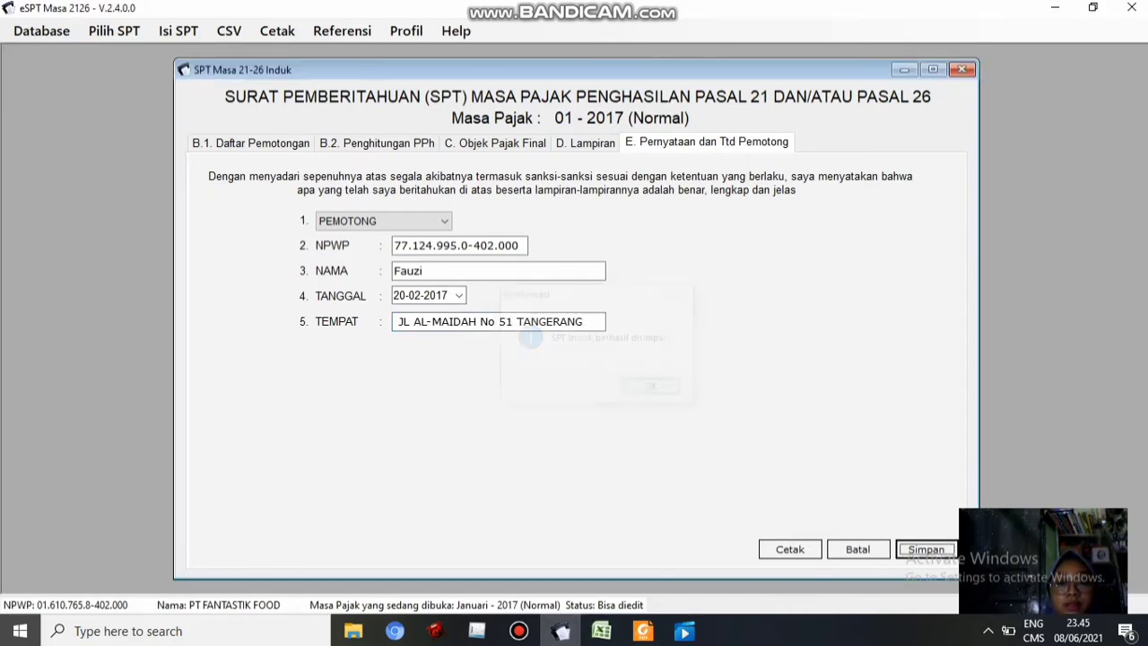
click(962, 69)
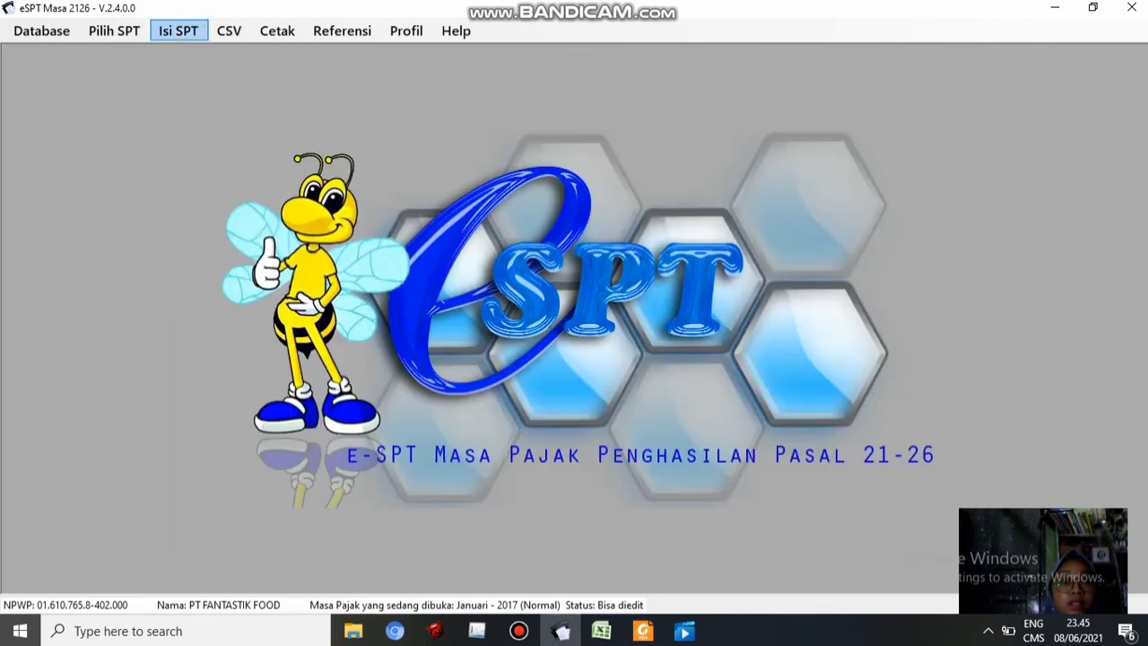
Start a new SSP entry with tax account code 411121 and deposit type 100
click(178, 31)
click(256, 141)
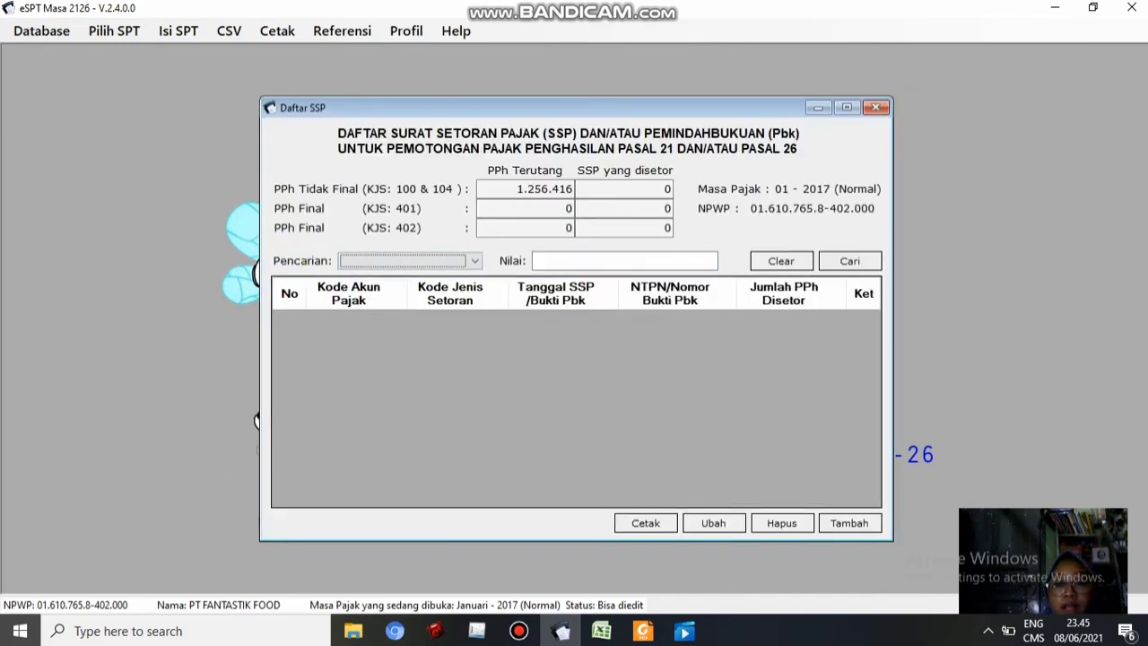
click(848, 523)
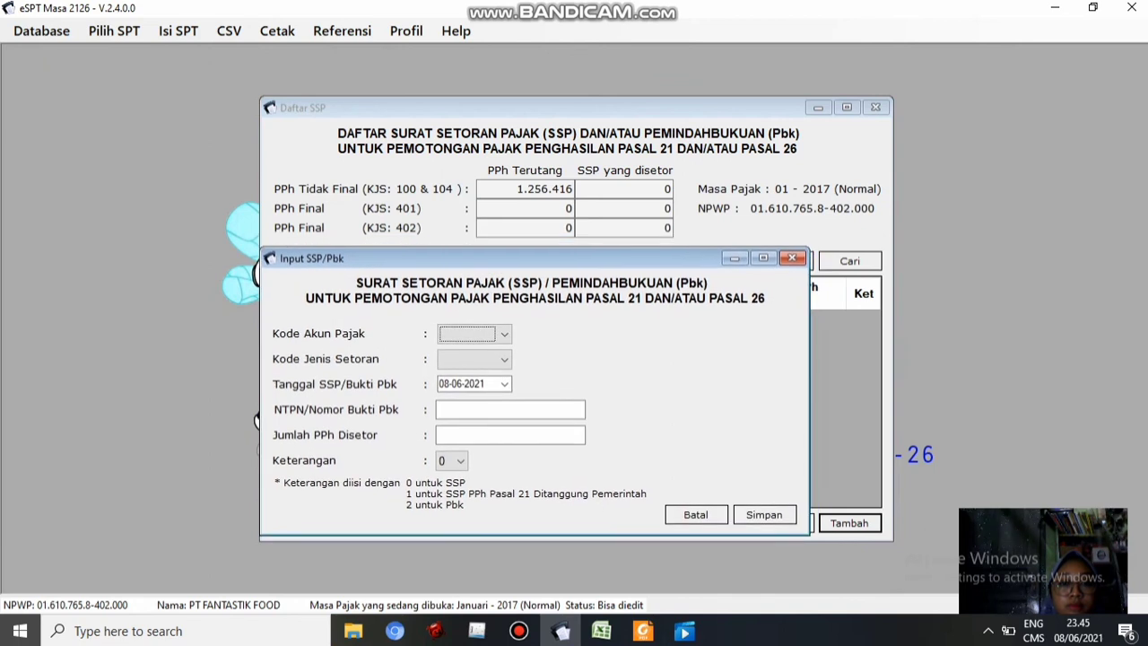
click(503, 334)
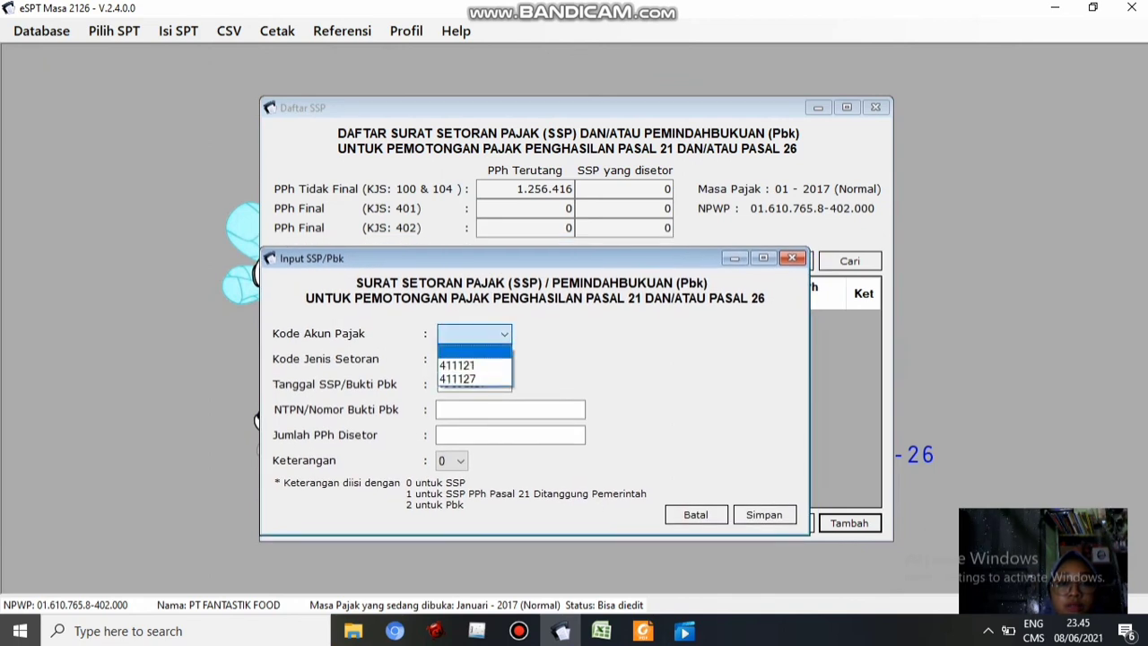
click(473, 365)
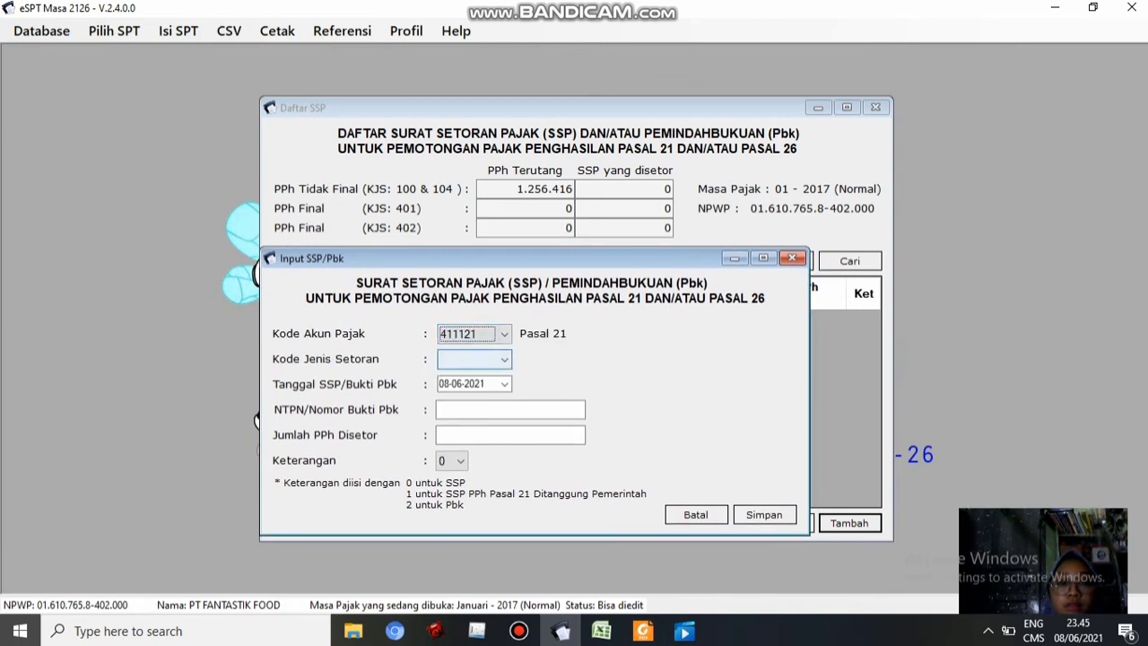
click(504, 359)
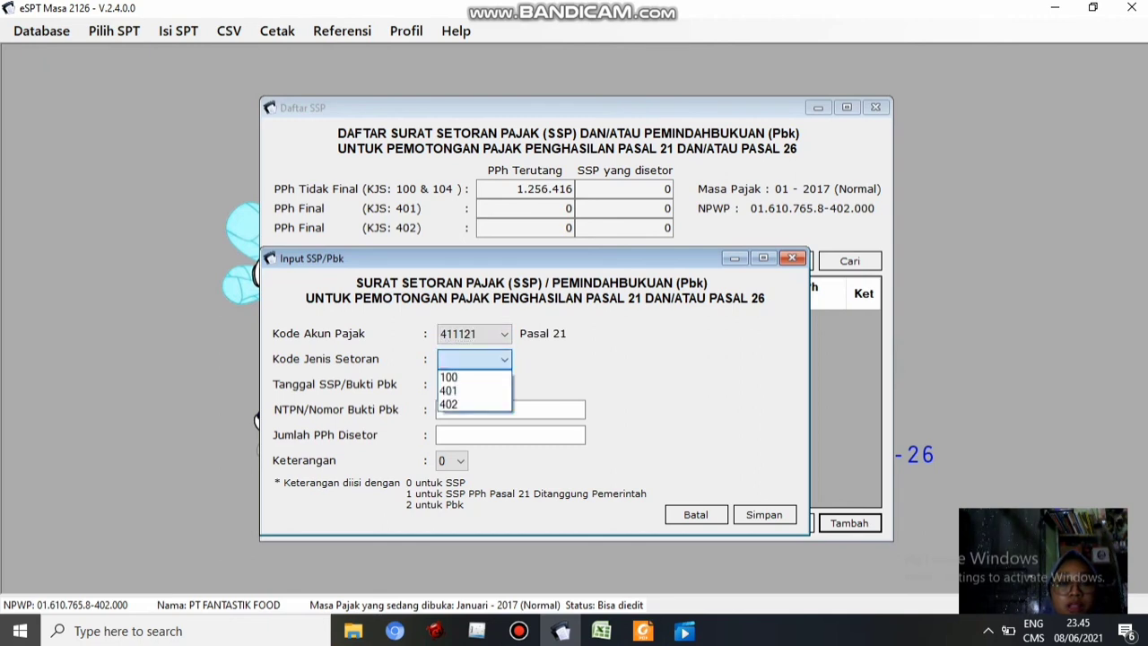
click(473, 377)
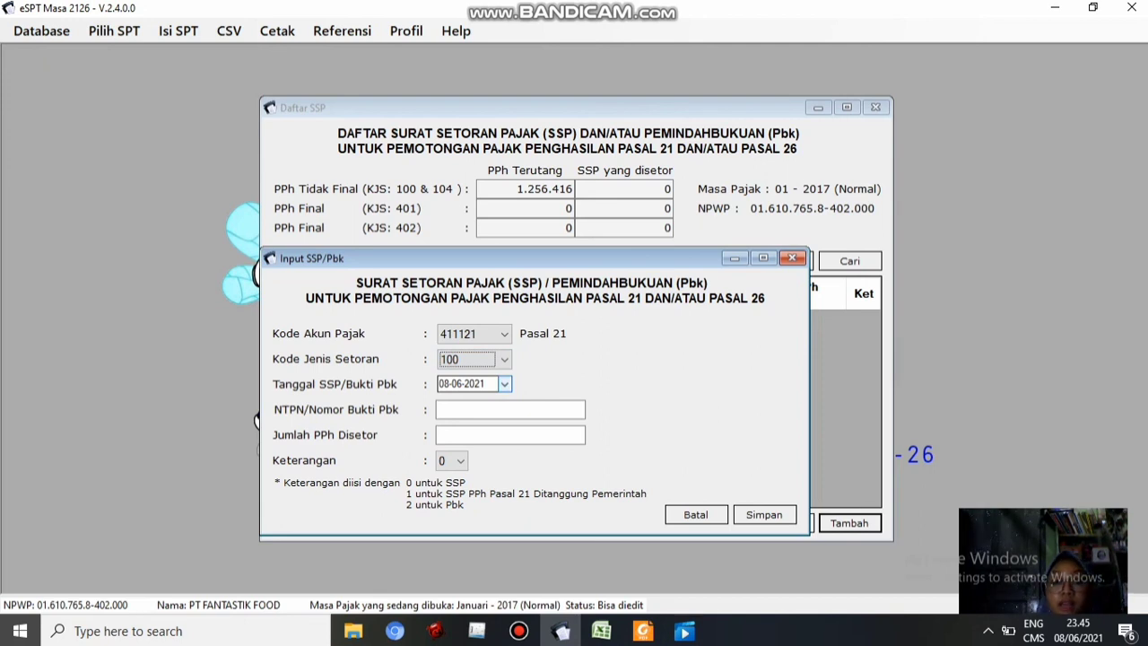
Set the SSP payment date to 10-02-2017
click(504, 383)
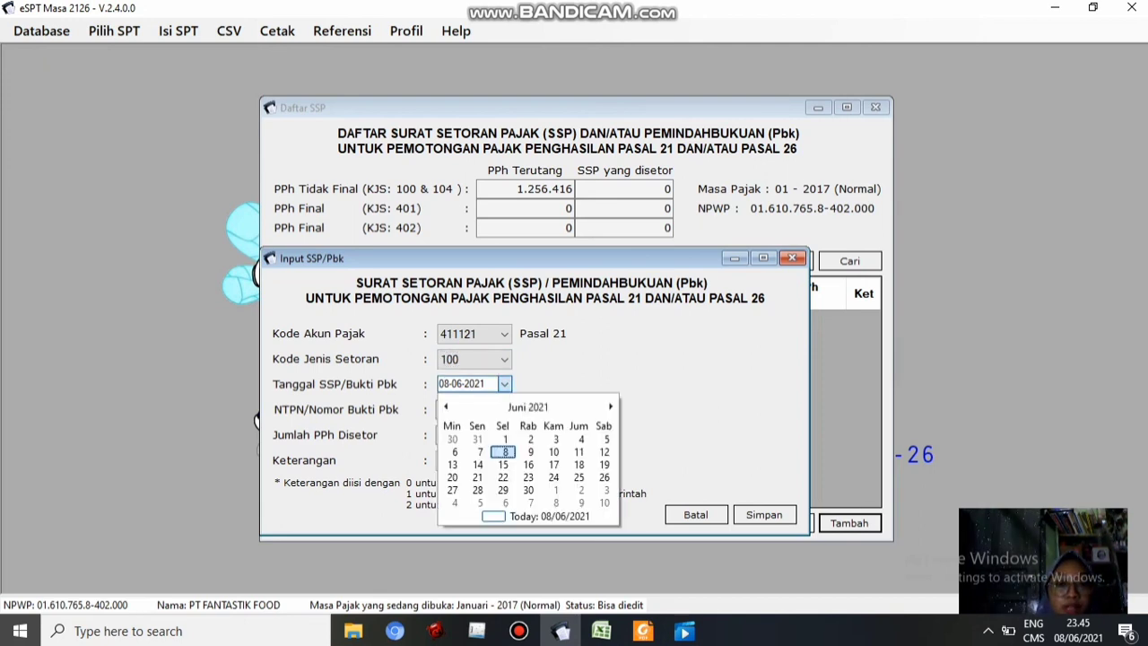
click(528, 406)
click(528, 407)
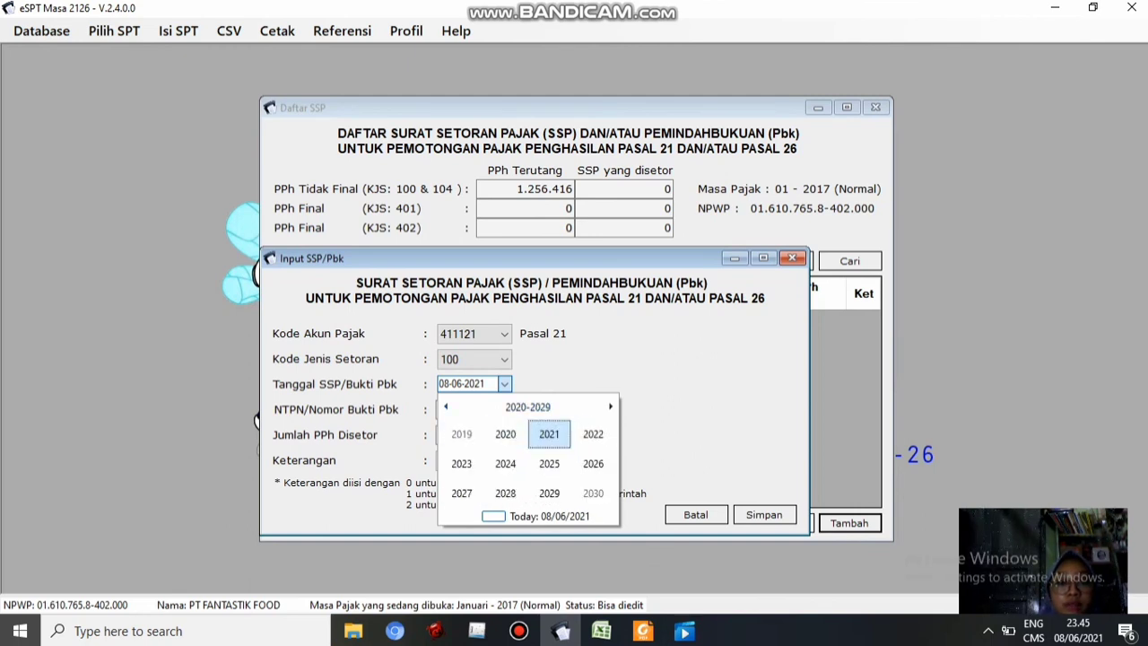
click(446, 406)
click(461, 493)
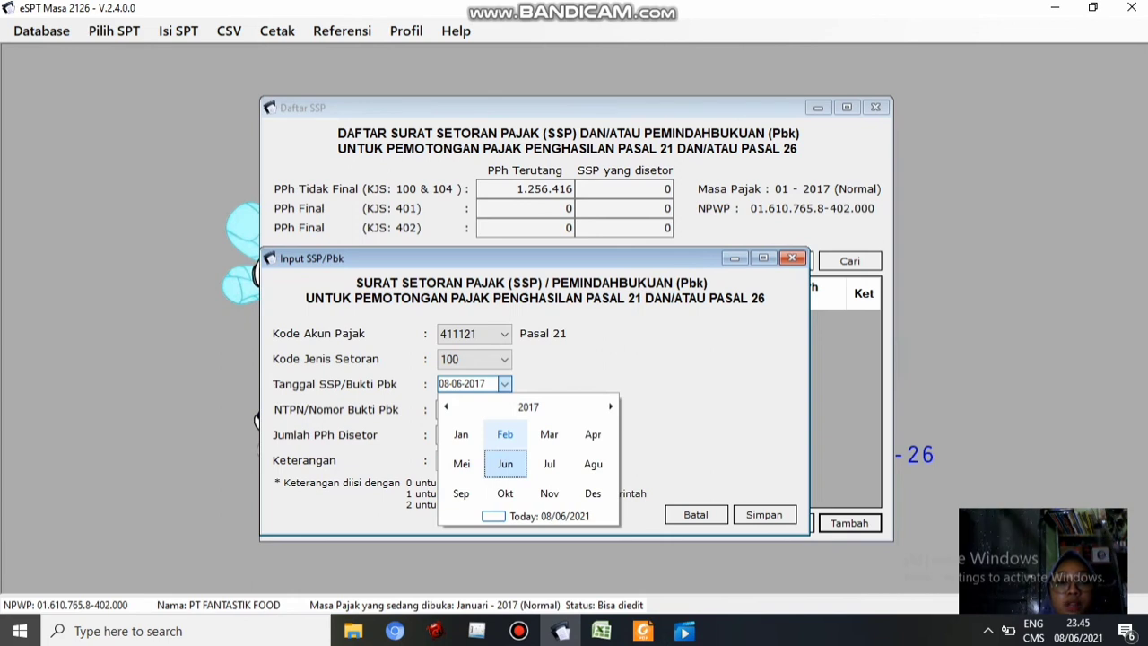
click(505, 434)
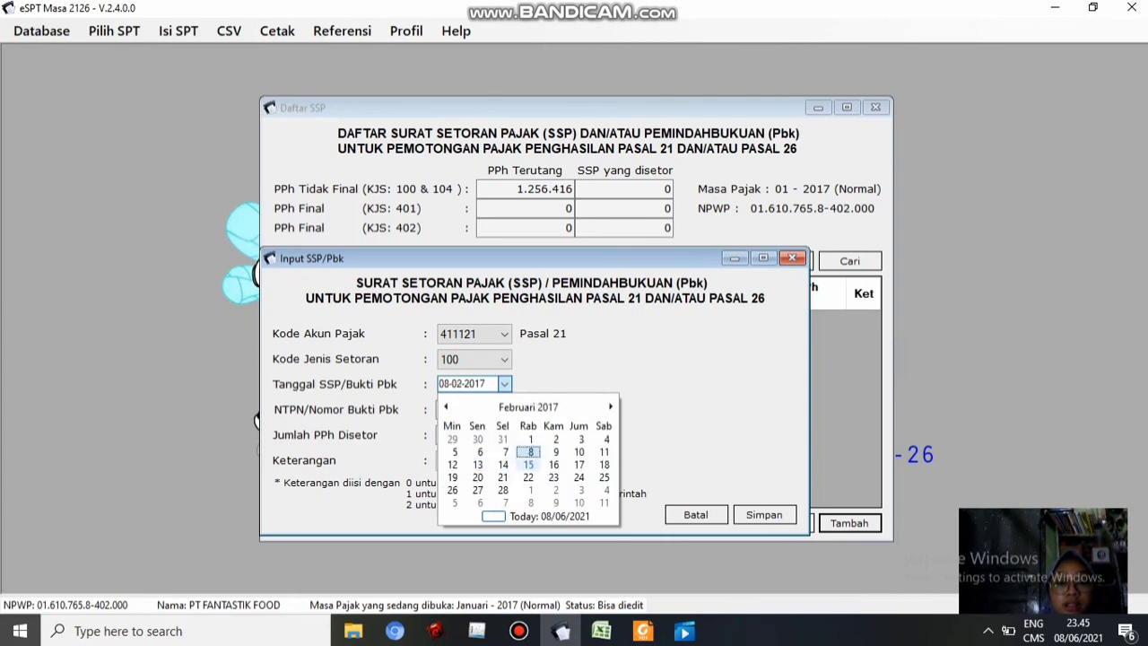
click(579, 453)
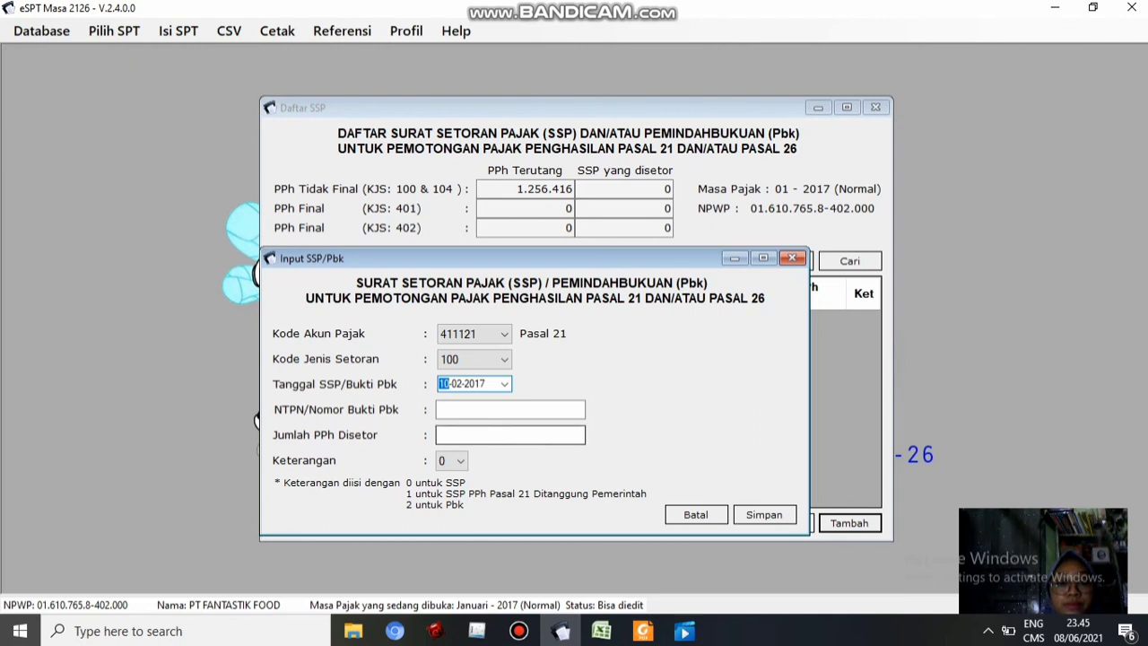
Enter the NTPN and the 1.256.416 amount paid, then save the SSP entry
click(520, 410)
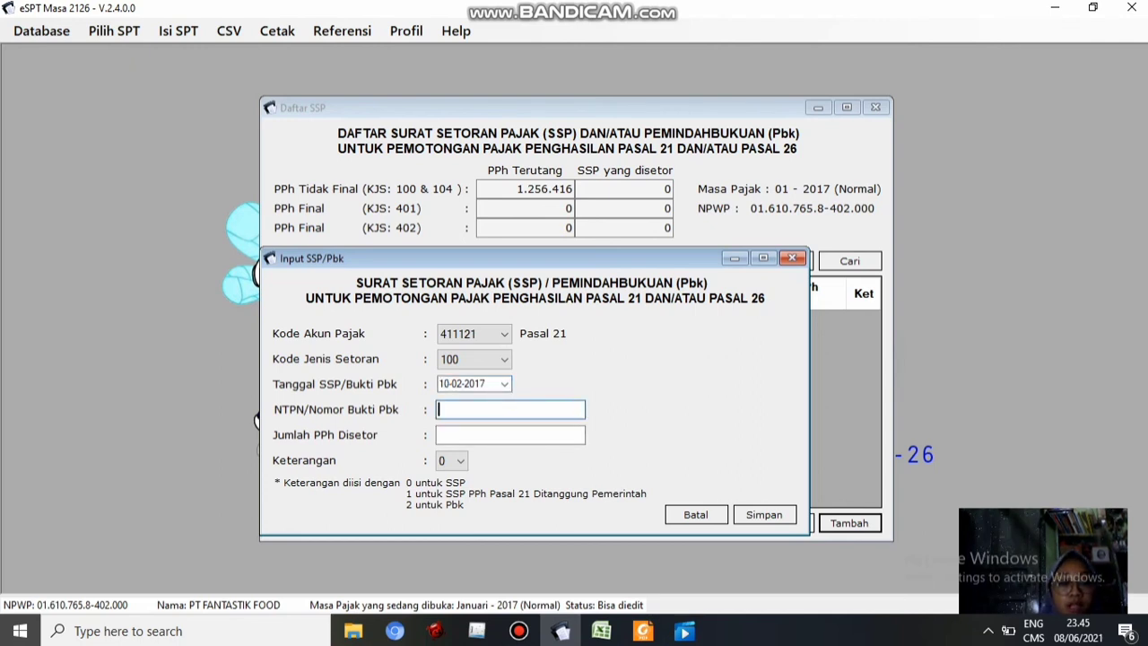
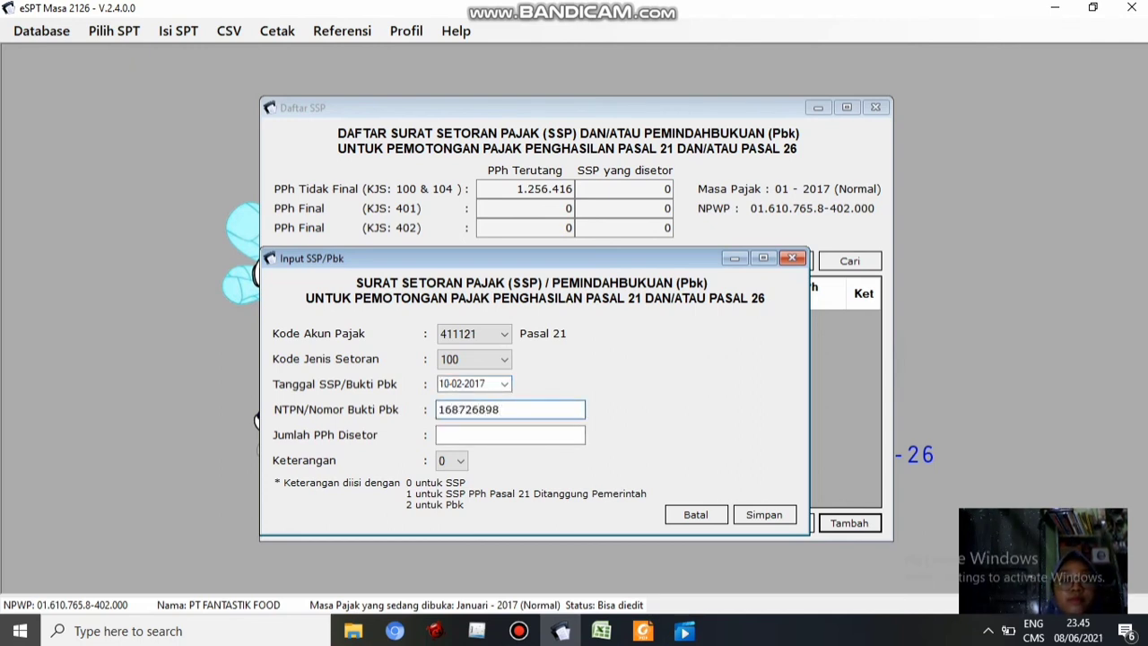
click(521, 436)
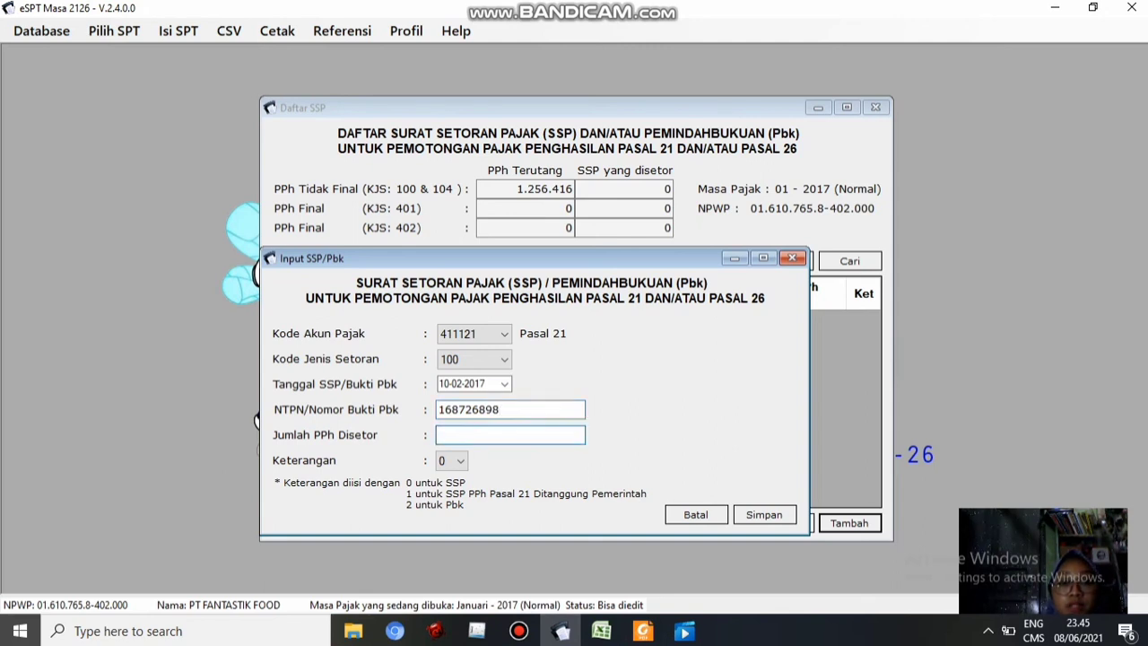
text(1.256)
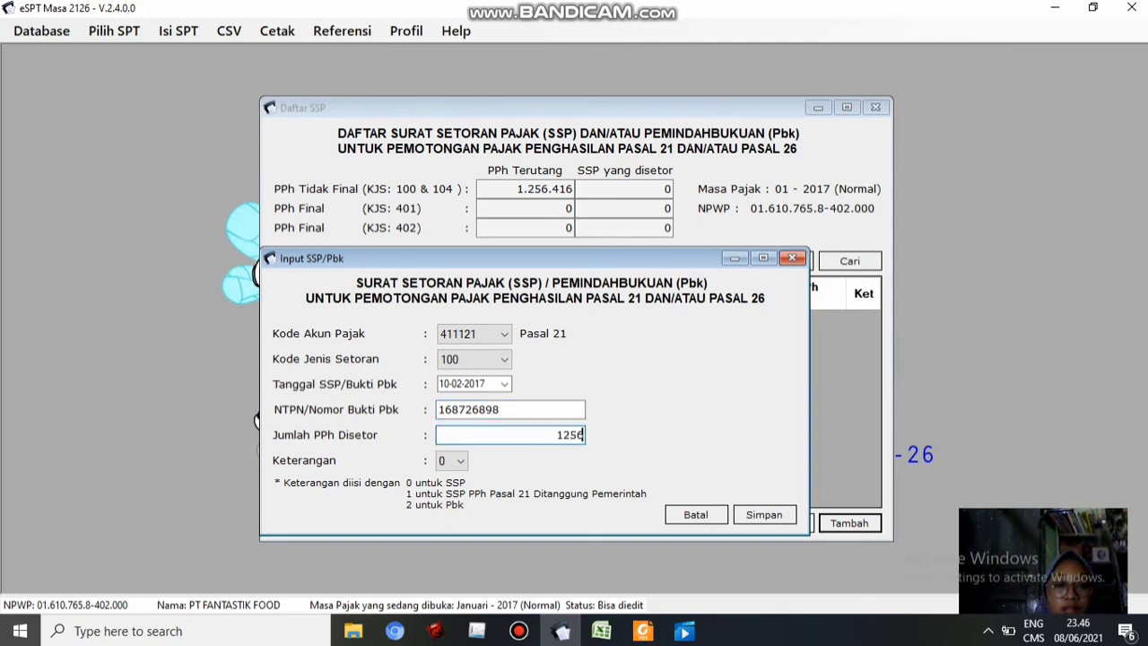
text(.4)
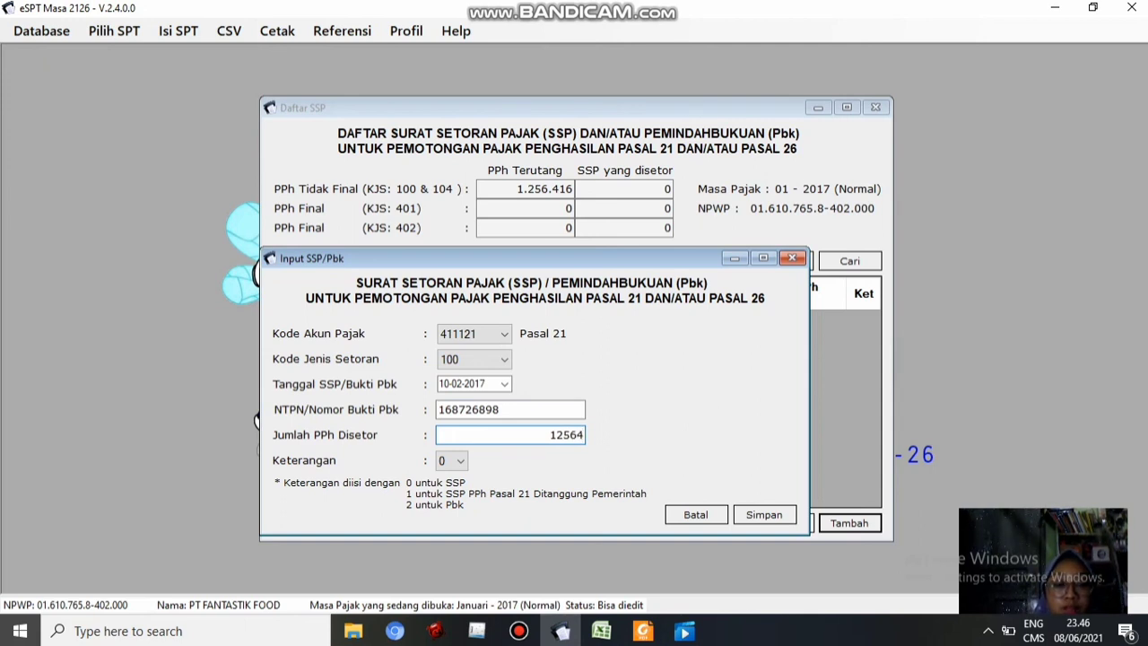
text(16)
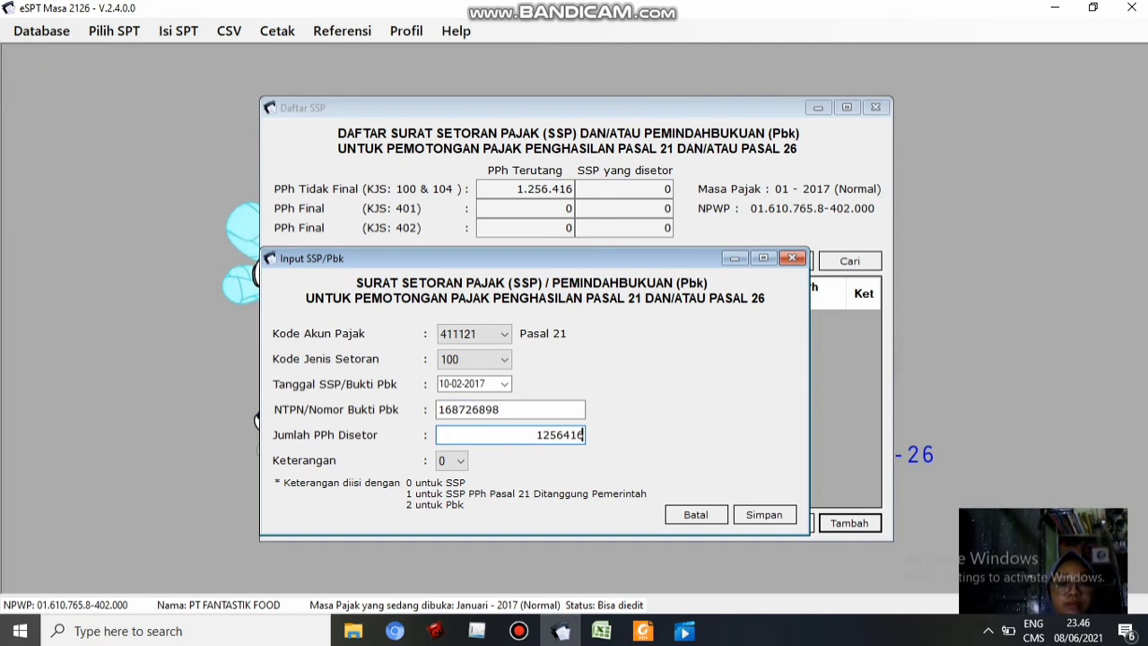
key(Tab)
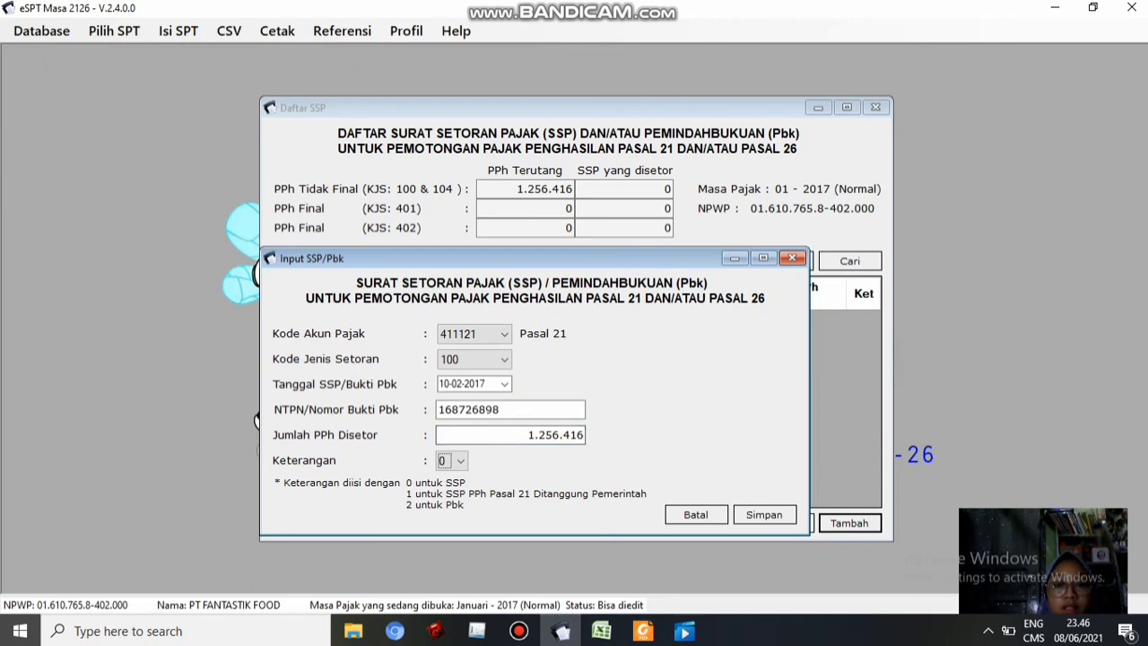
key(Tab)
key(Return)
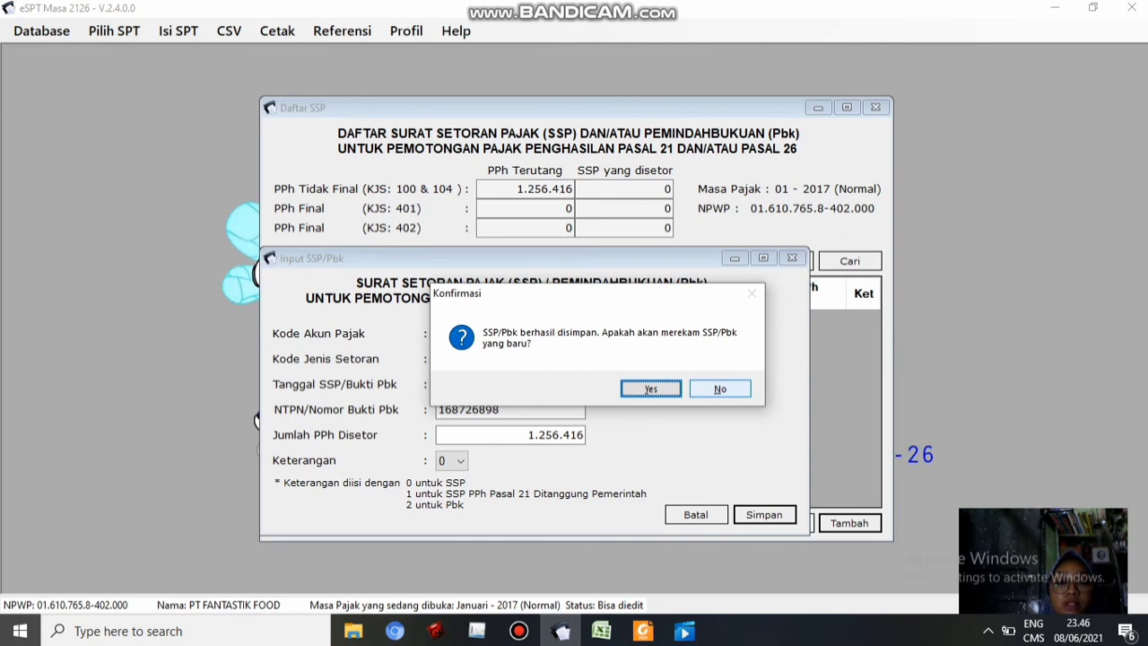
Decline recording another payment and close the SSP list with the single 1.256.416 deposit
click(721, 388)
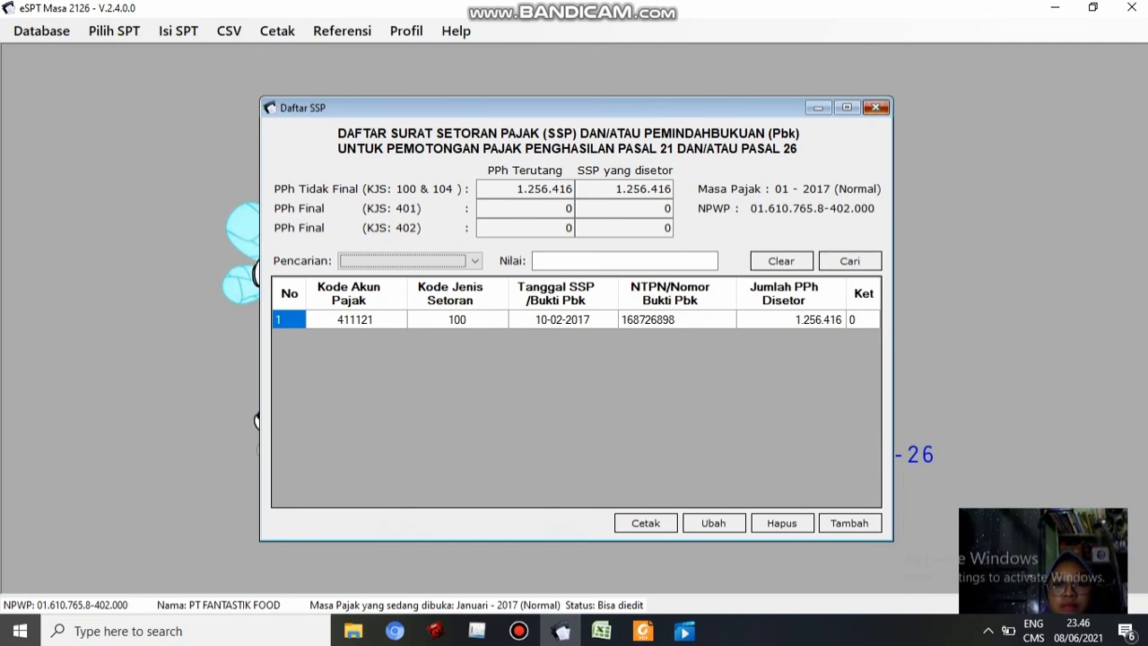
click(876, 106)
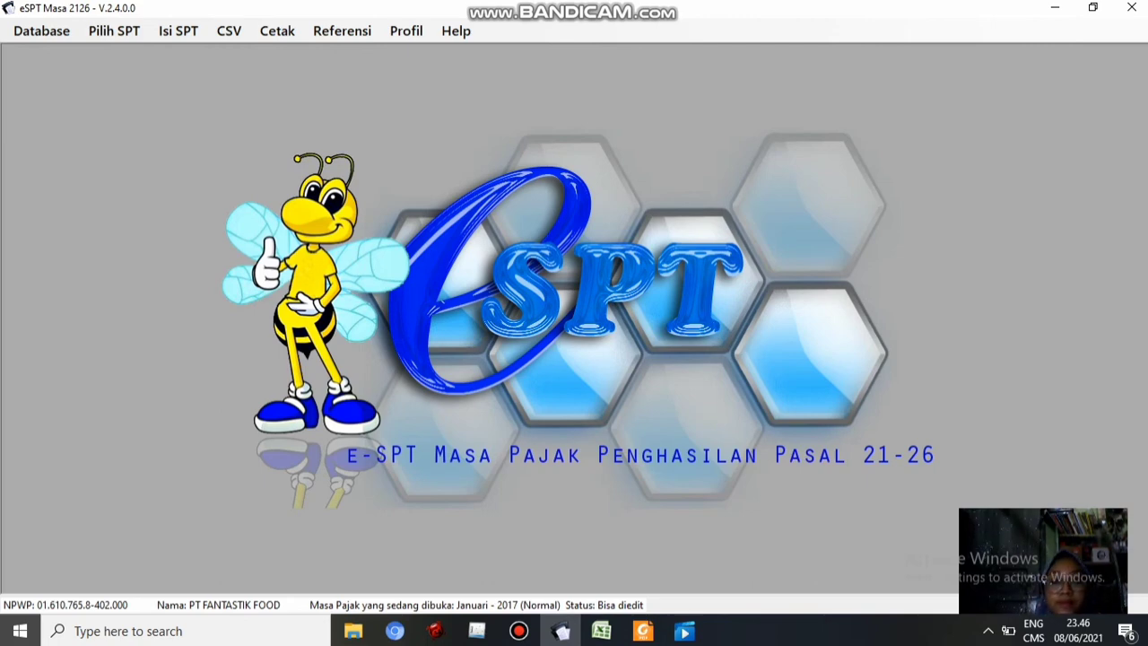
click(654, 8)
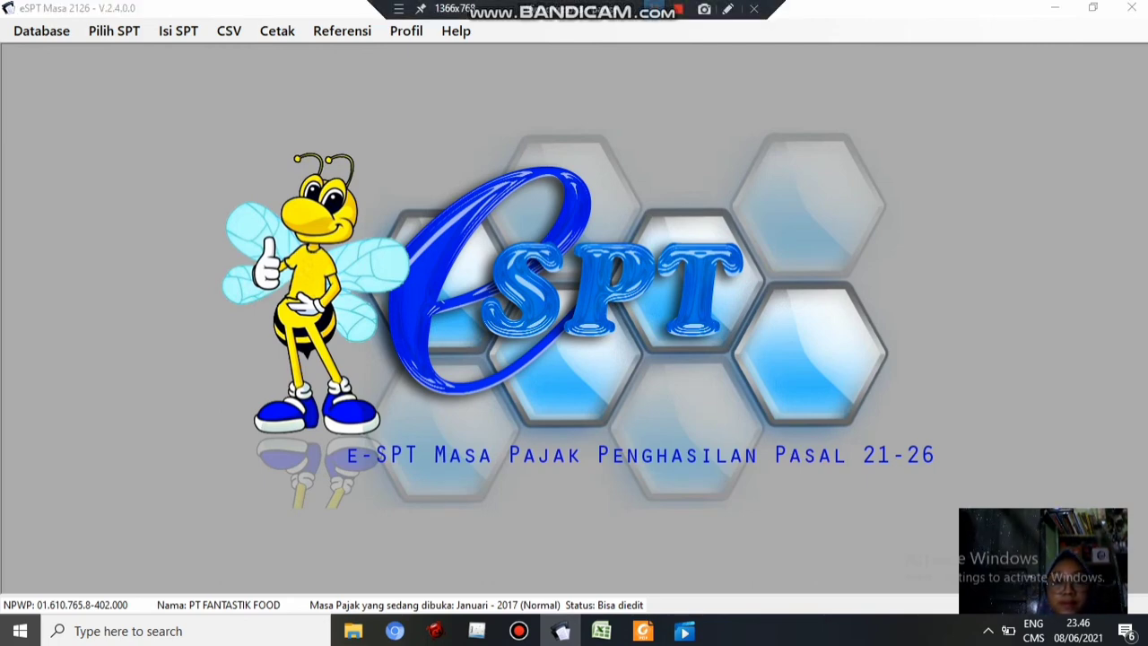